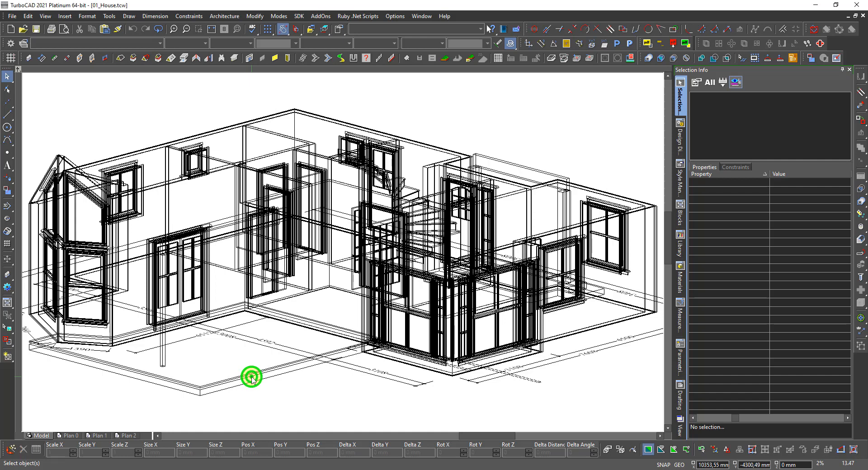
# Step: Set the thickness offset of the deck slab's Deck board component to 148 mm
pyautogui.click(252, 378)
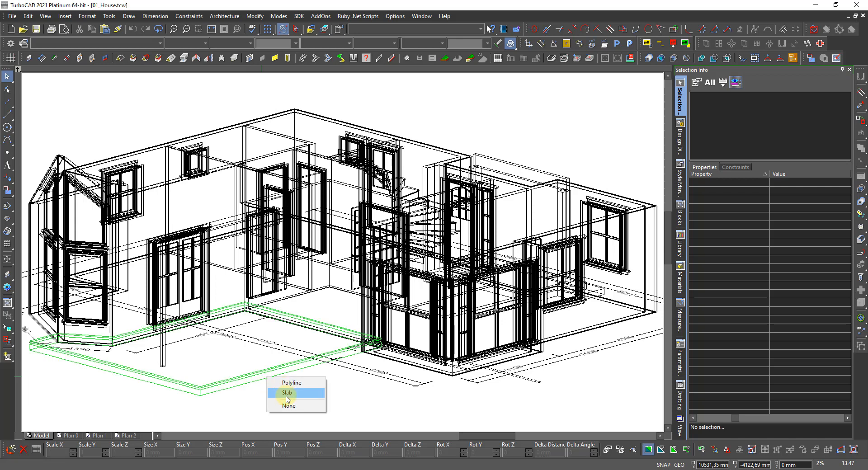
pyautogui.click(288, 394)
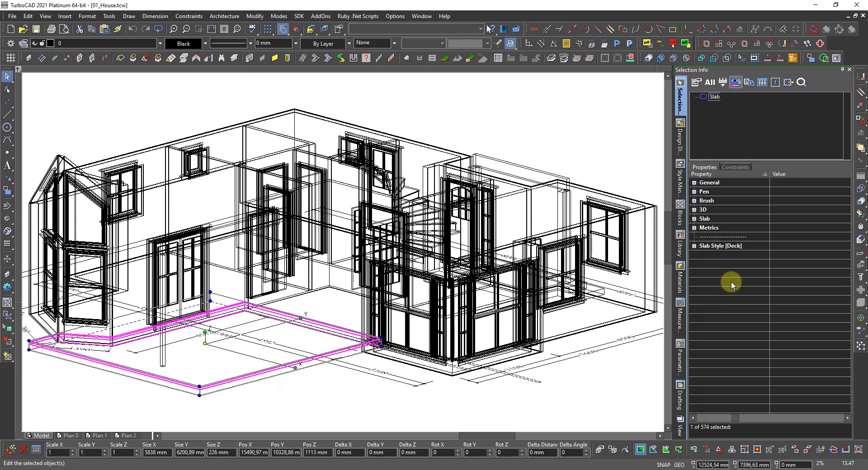
pyautogui.click(695, 245)
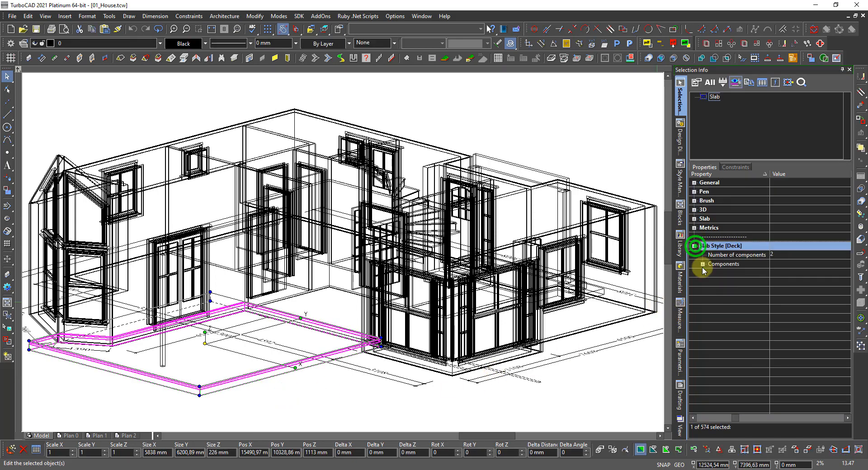
pyautogui.click(701, 264)
pyautogui.click(712, 273)
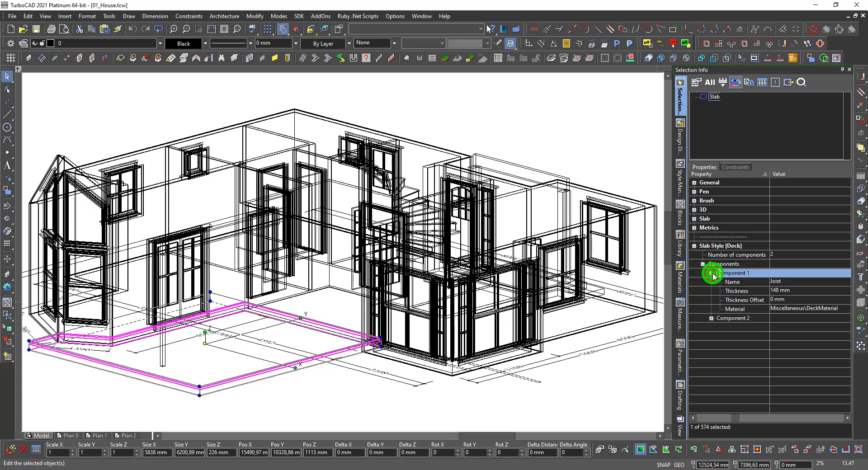
pyautogui.click(712, 318)
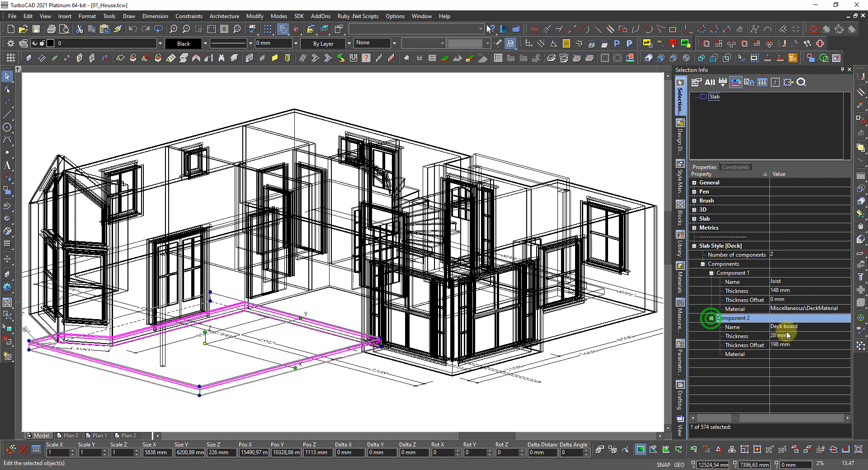
pyautogui.click(789, 345)
pyautogui.doubleClick(790, 346)
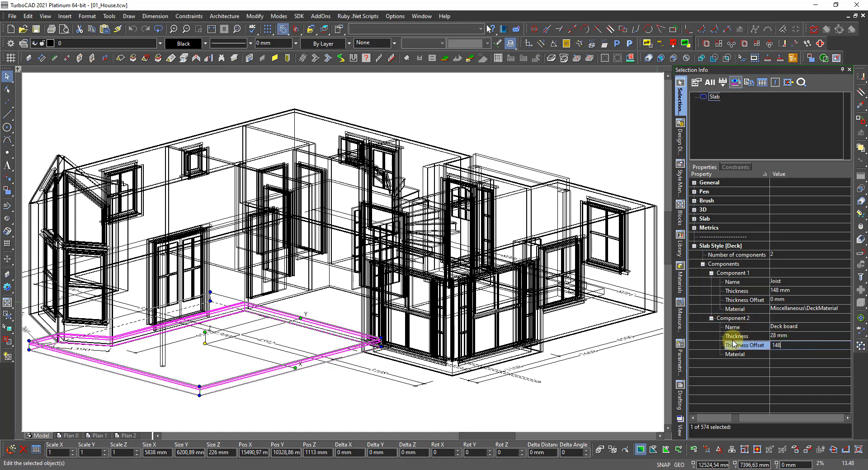
pyautogui.press('Return')
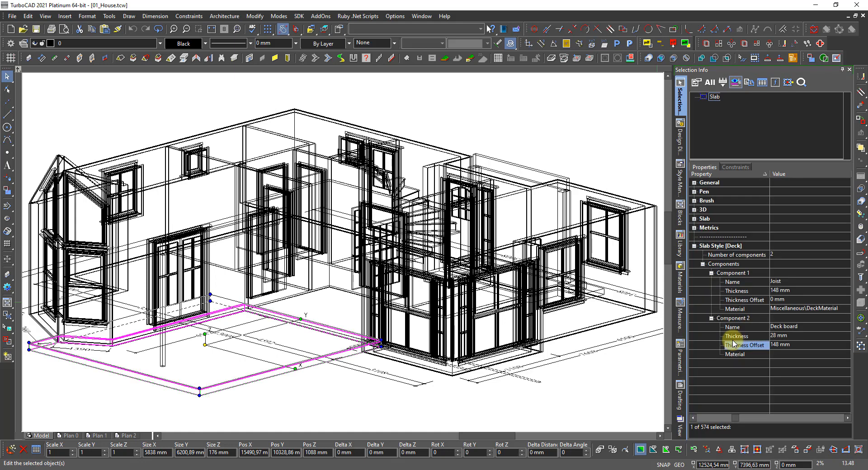
pyautogui.click(324, 407)
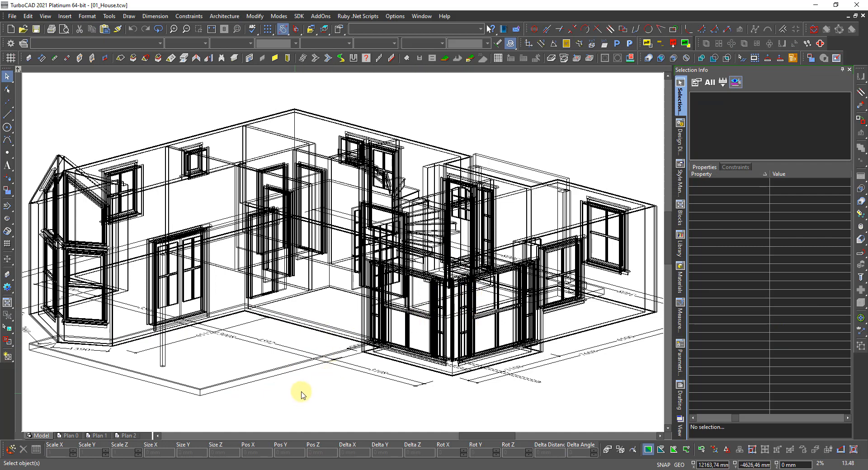
# Step: In the world plan view, copy the dashed beam outline from the room opening to the room above the bay
pyautogui.rightClick(315, 397)
pyautogui.click(501, 357)
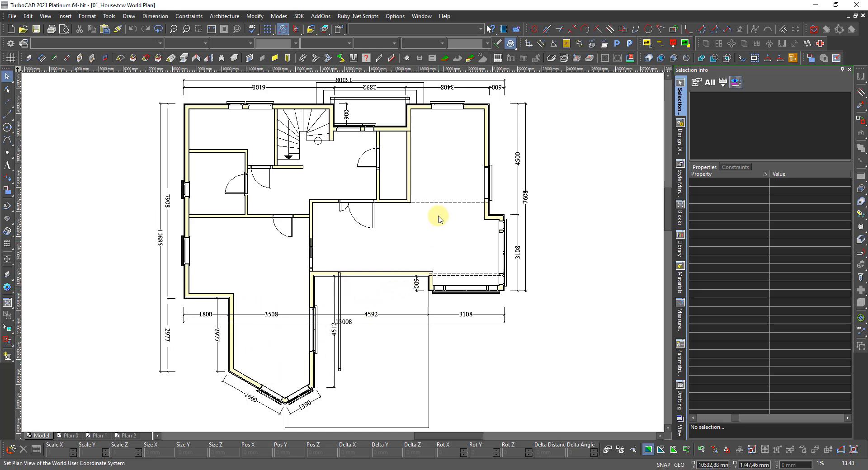
pyautogui.click(442, 201)
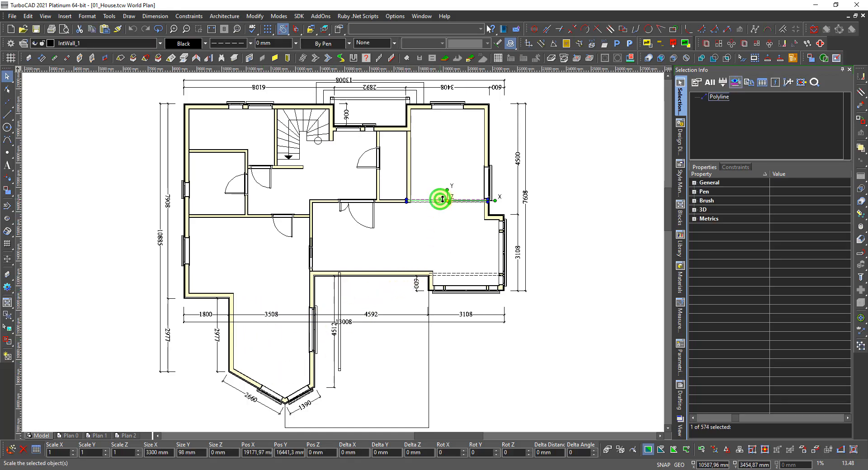
pyautogui.moveTo(448, 200); pyautogui.dragTo(268, 296)
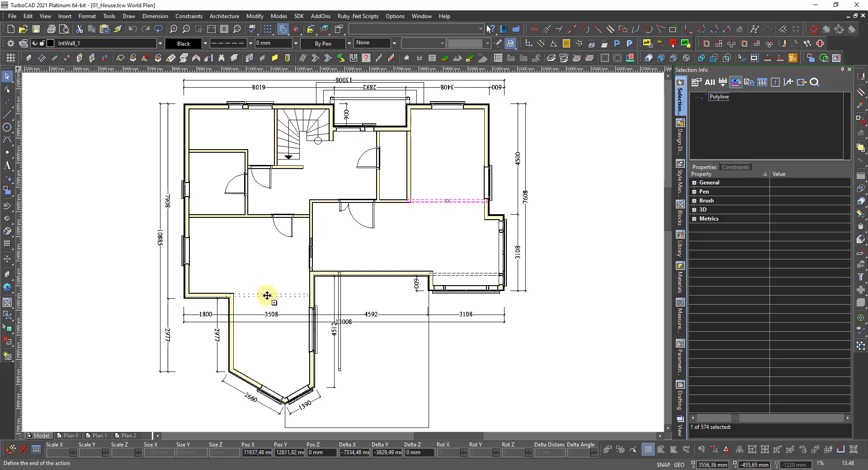
pyautogui.click(254, 286)
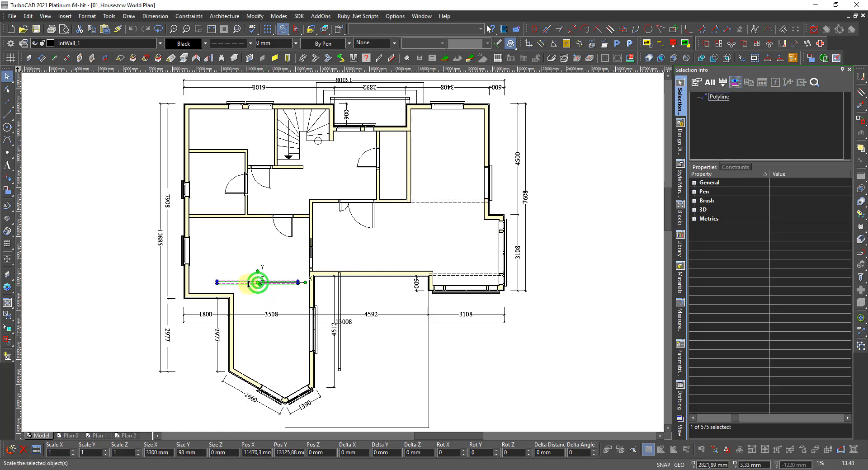
# Step: Move the copied beam outline by its lower-left corner onto the wall corner where the bay begins
pyautogui.scroll(3, 259, 285)
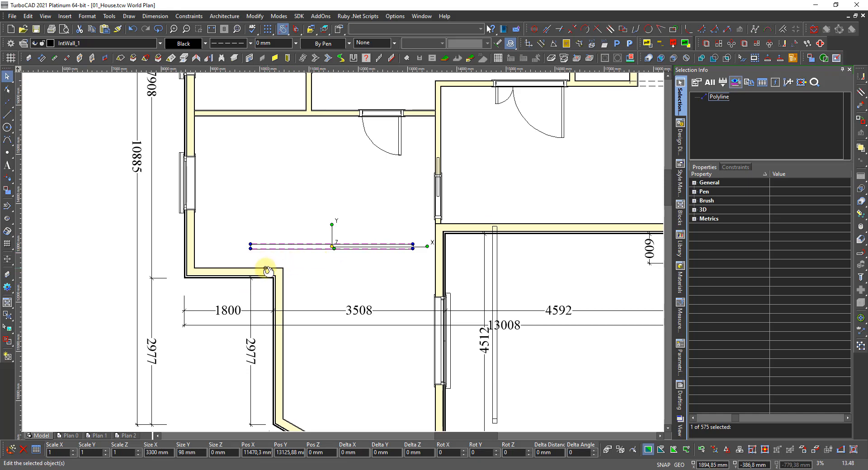
pyautogui.press('d')
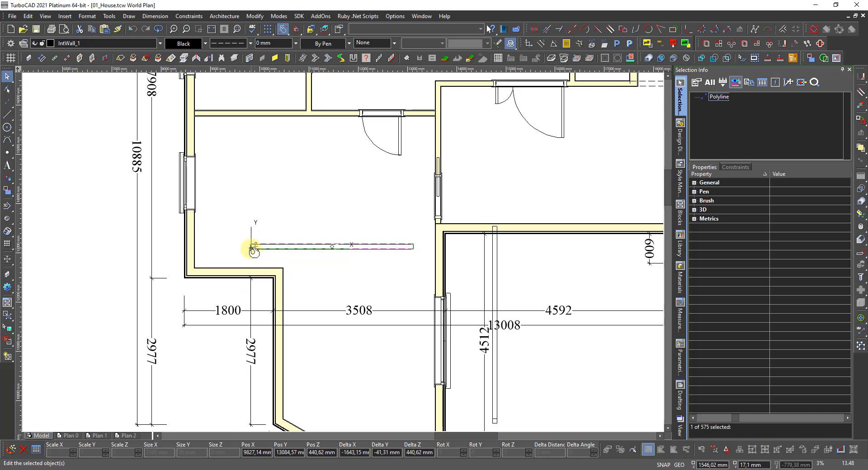
pyautogui.click(251, 249)
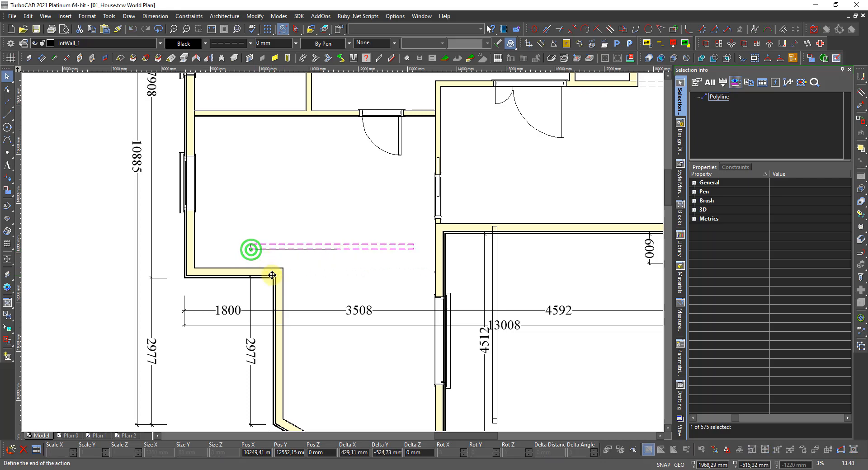
pyautogui.scroll(2, 273, 275)
pyautogui.scroll(1, 356, 252)
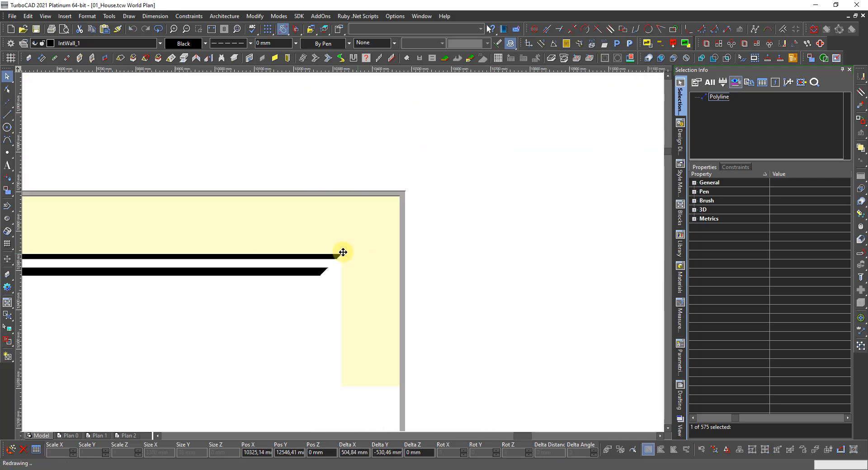
pyautogui.scroll(1, 344, 252)
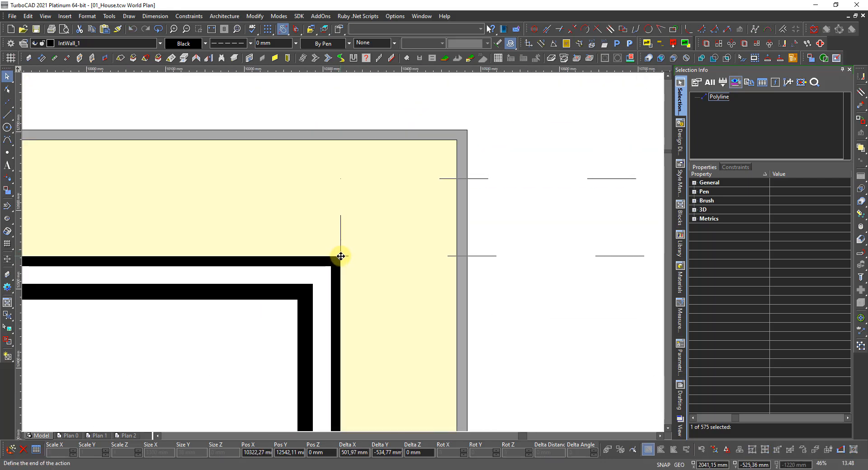
pyautogui.click(341, 257)
# Step: Stretch the copied beam outline's free end into the opposite bay wall, making it 3400 mm long
pyautogui.scroll(-4, 344, 252)
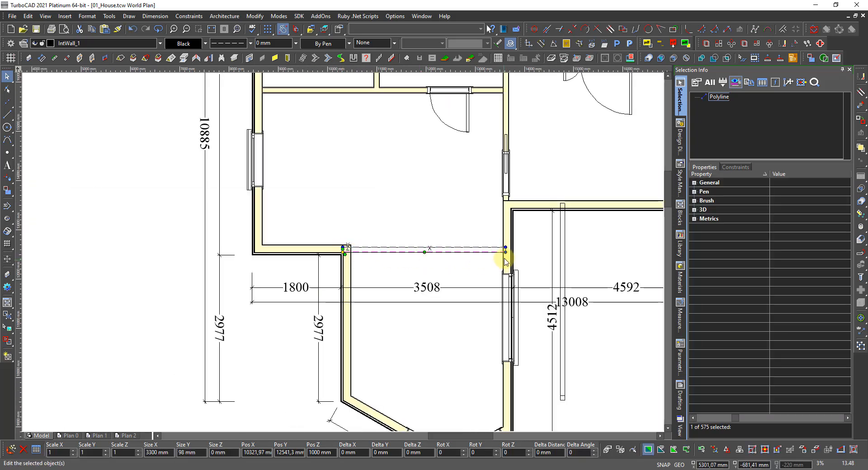
pyautogui.scroll(2, 507, 255)
pyautogui.moveTo(507, 255); pyautogui.dragTo(345, 236, button='middle')
pyautogui.scroll(1, 341, 242)
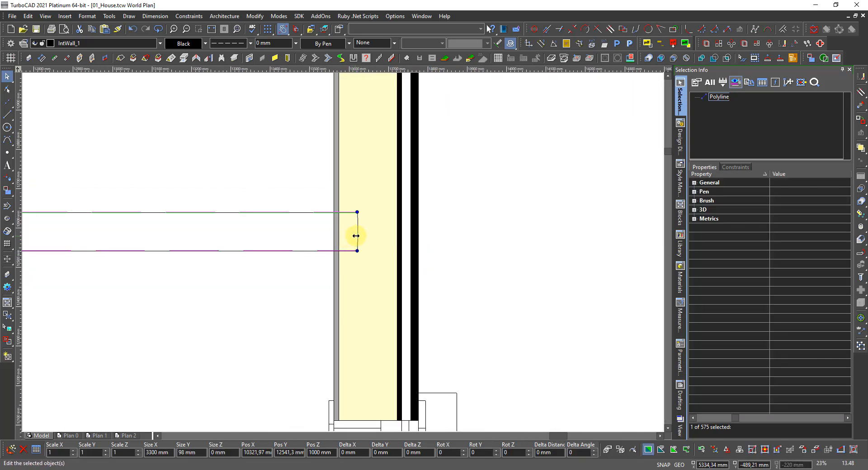
pyautogui.click(358, 234)
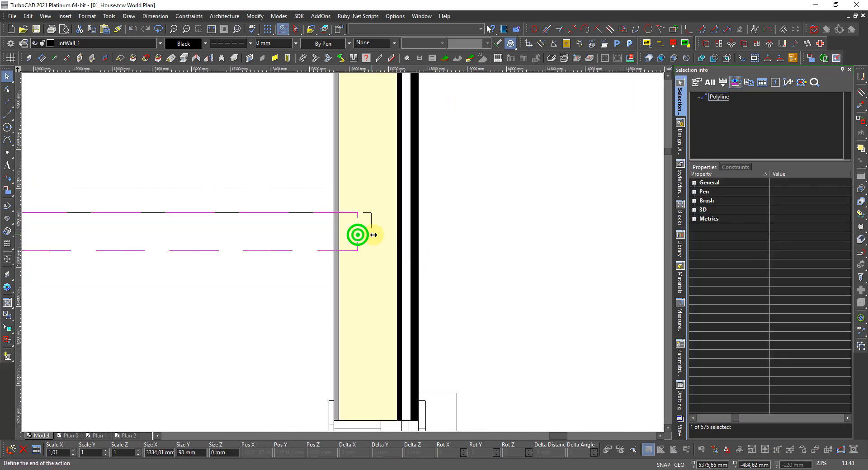
pyautogui.click(397, 231)
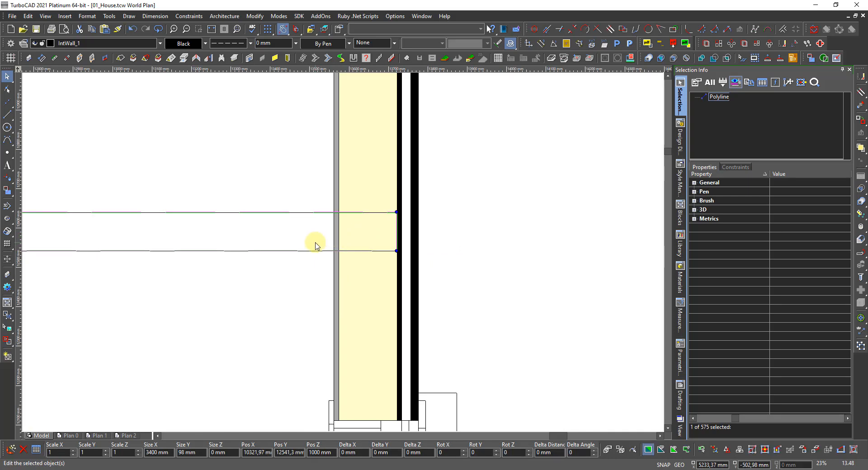
pyautogui.scroll(-3, 317, 248)
pyautogui.scroll(-1, 316, 281)
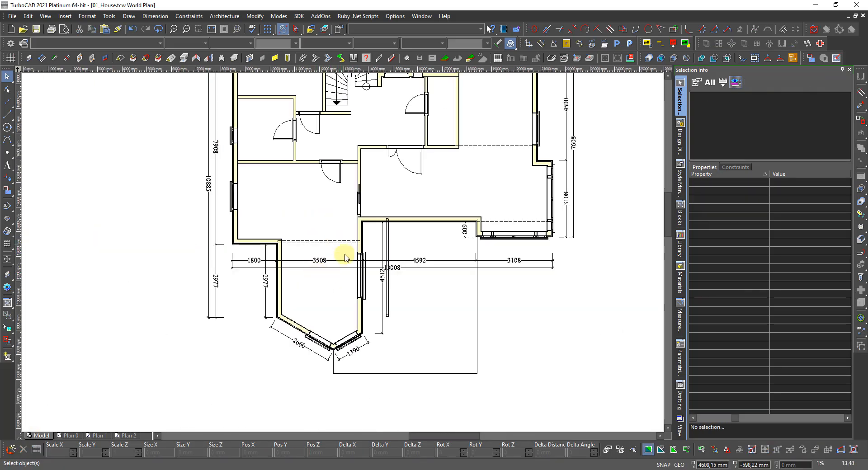
# Step: Copy the inner entrance step outline 150 mm upward in Z
pyautogui.scroll(-1, 346, 240)
pyautogui.scroll(2, 394, 149)
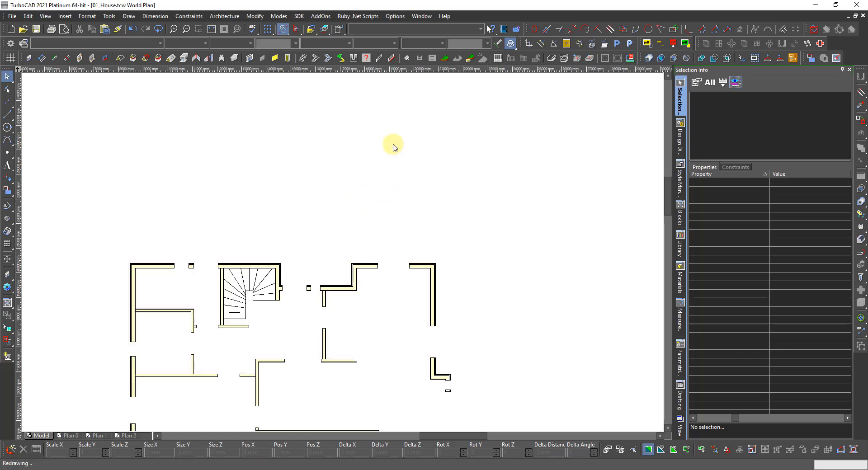
pyautogui.scroll(1, 316, 238)
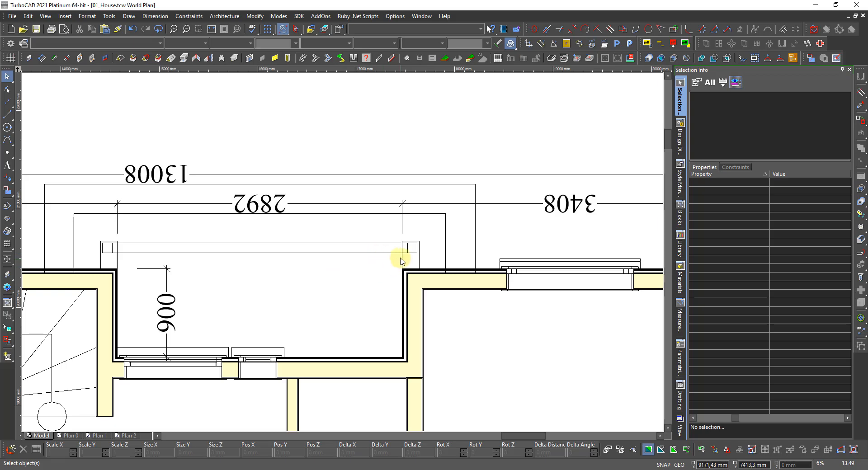
pyautogui.scroll(2, 401, 251)
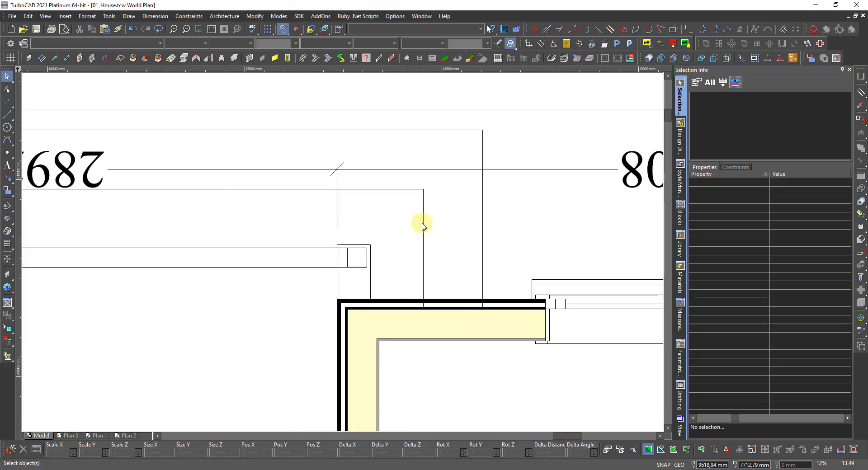
pyautogui.click(424, 225)
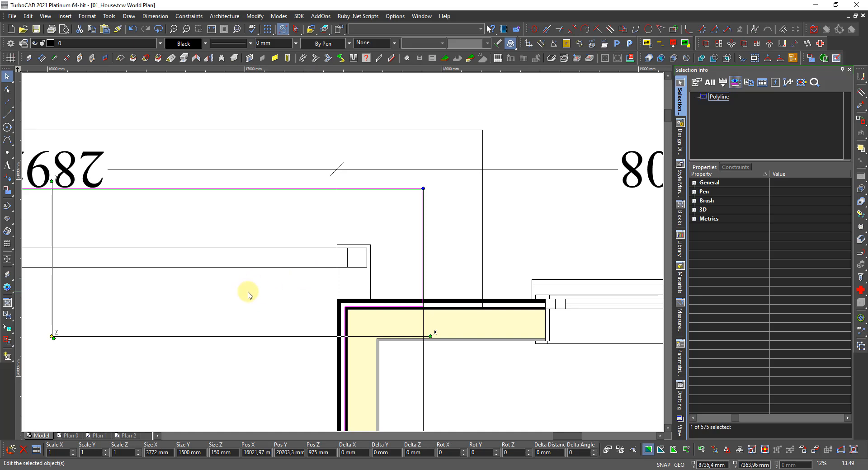
pyautogui.click(726, 450)
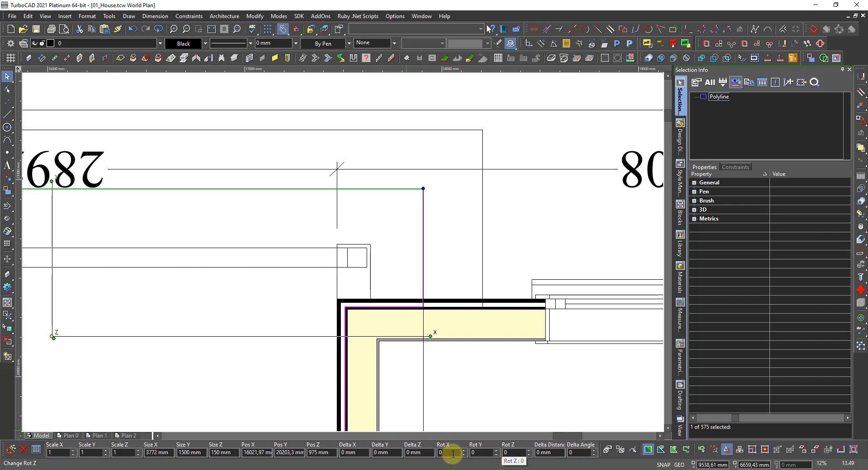
pyautogui.click(429, 452)
pyautogui.write('1')
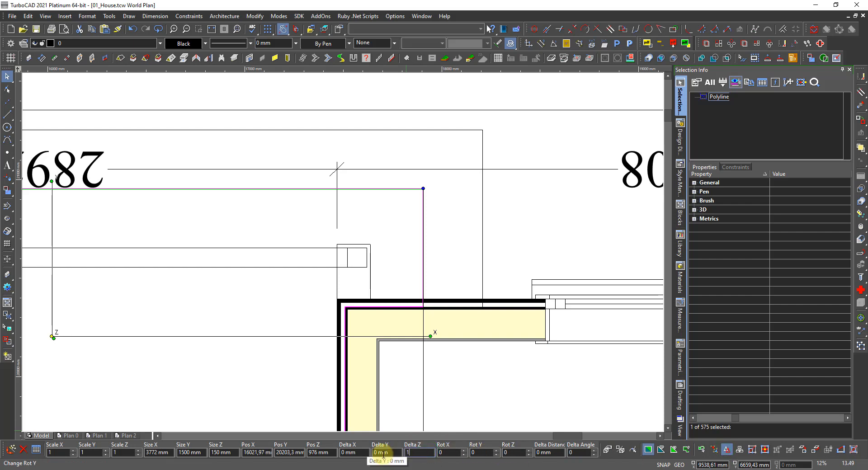
pyautogui.write('50')
pyautogui.press('Return')
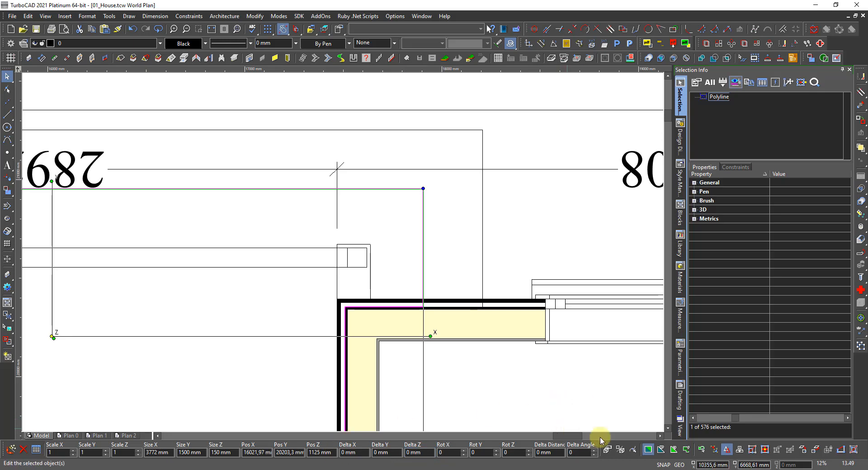
pyautogui.click(726, 449)
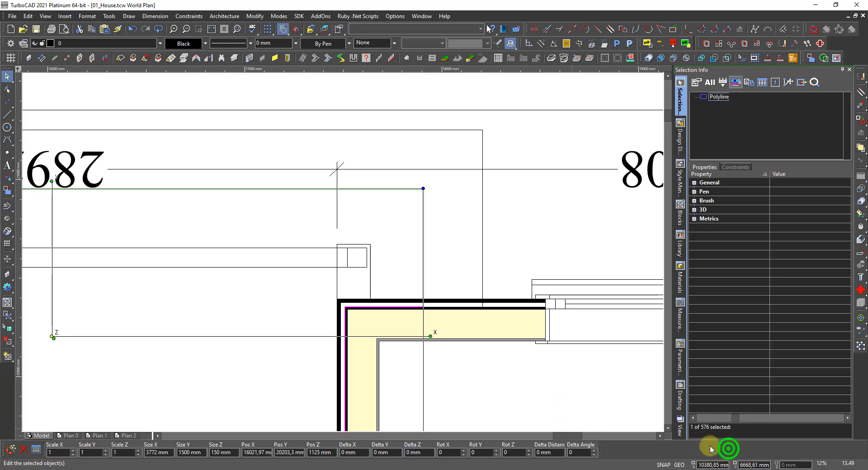
pyautogui.click(540, 385)
# Step: Move the right end segment of the raised entrance step outline 300 mm inward in X
pyautogui.rightClick(524, 374)
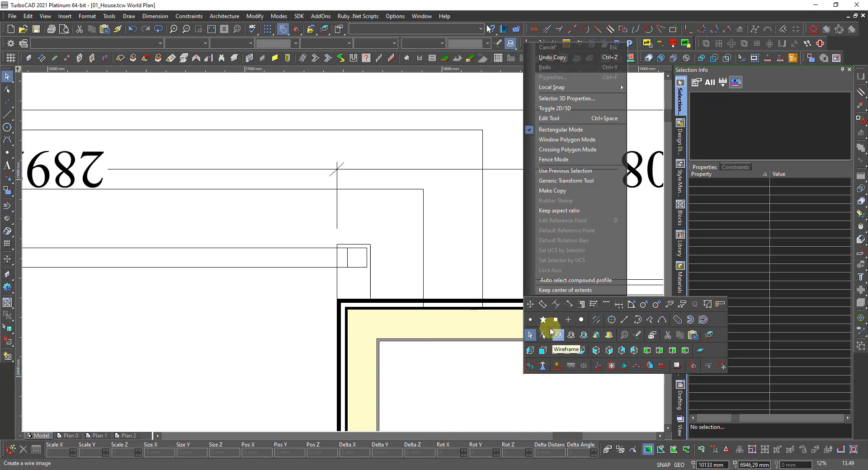
pyautogui.click(543, 336)
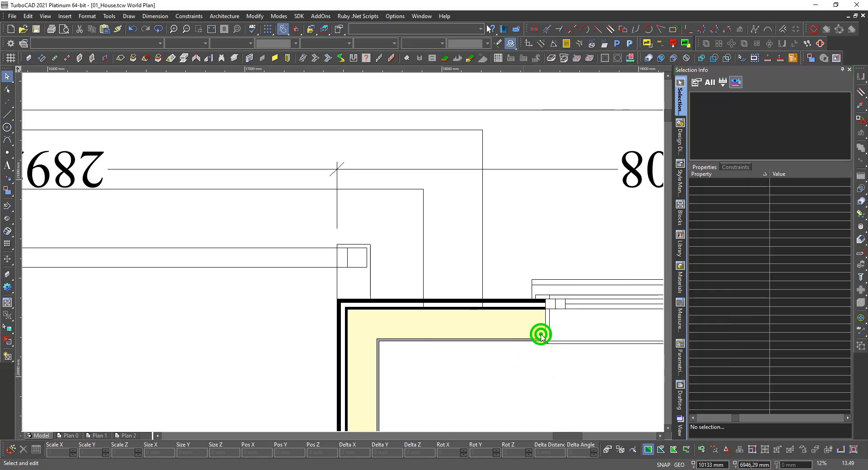
pyautogui.click(423, 265)
pyautogui.click(445, 281)
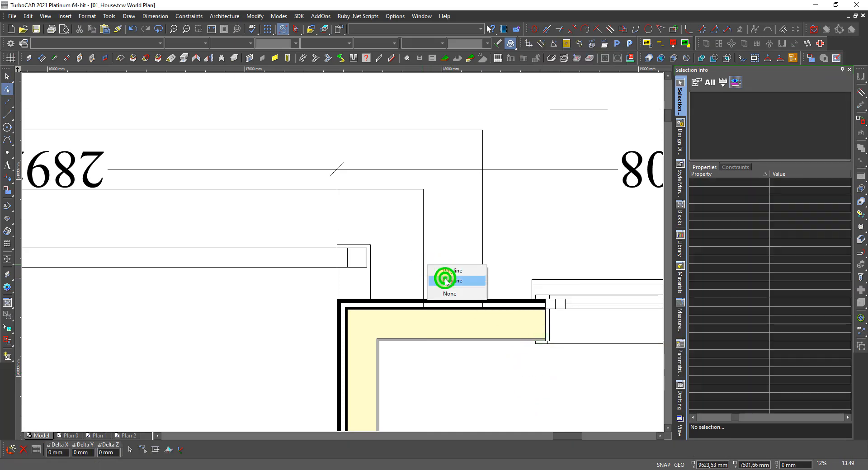
pyautogui.rightClick(435, 276)
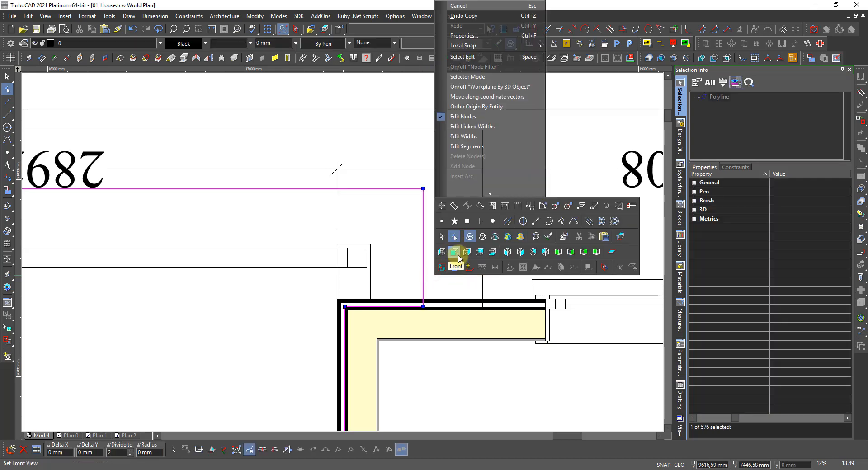
pyautogui.click(466, 146)
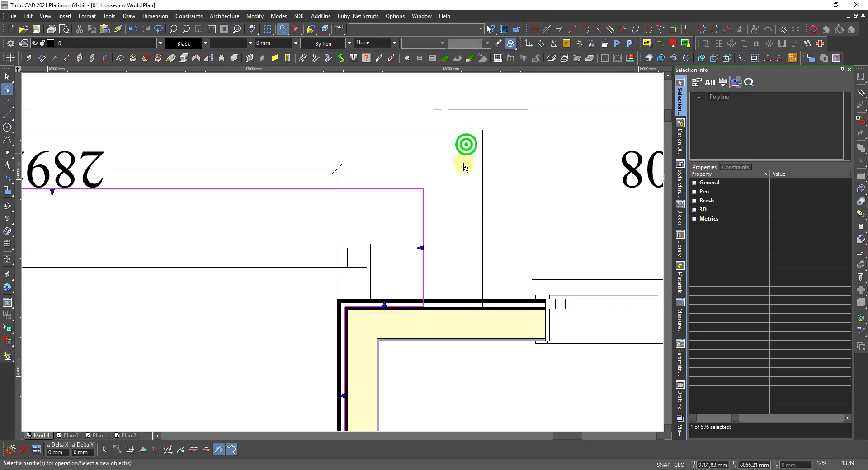
pyautogui.click(420, 247)
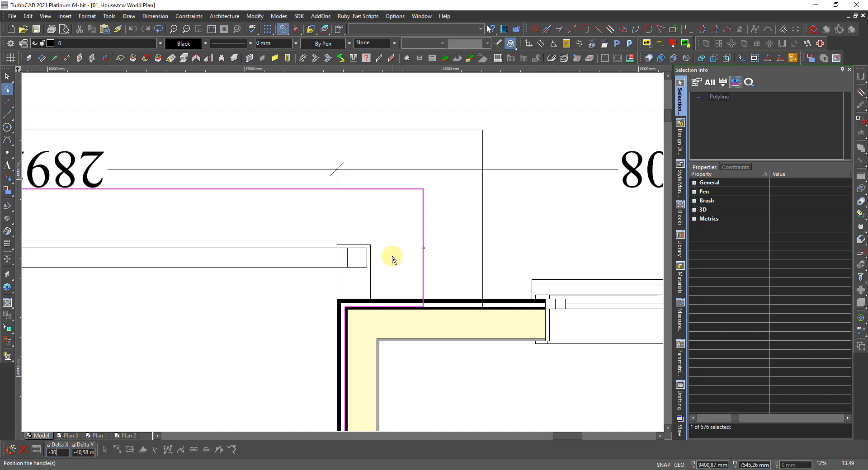
pyautogui.press('Return')
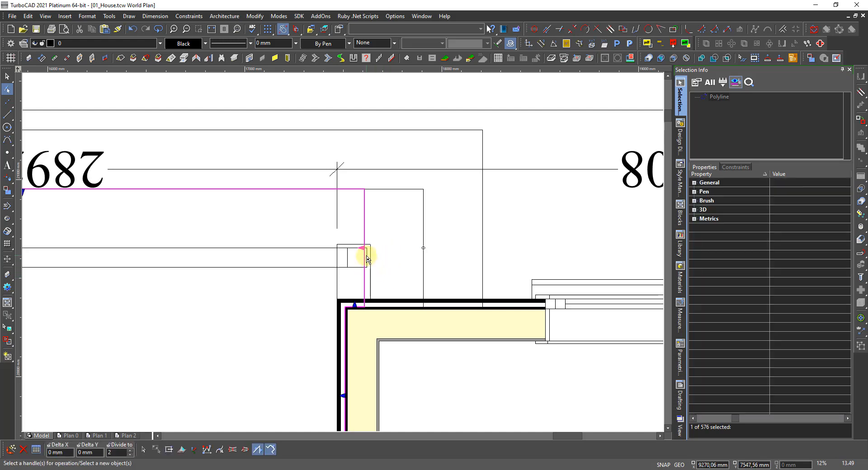
# Step: Move the left end segment of the raised step outline 300 mm inward in X
pyautogui.scroll(-5, 339, 252)
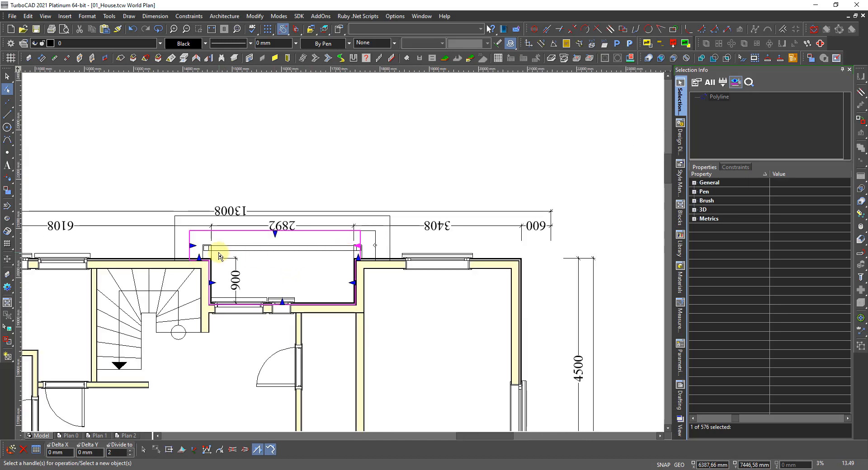
pyautogui.scroll(5, 219, 256)
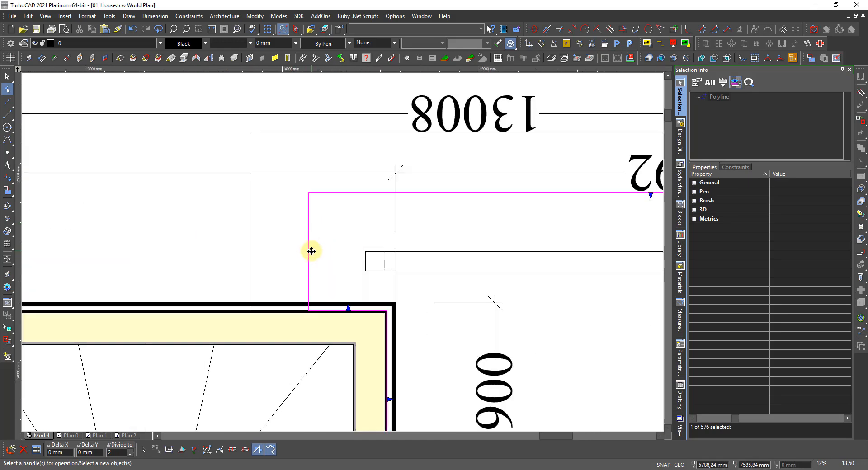
pyautogui.click(312, 251)
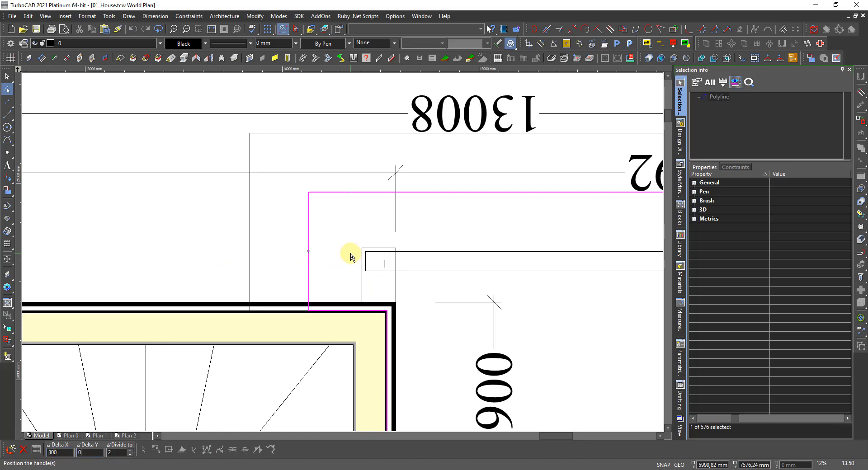
pyautogui.press('Return')
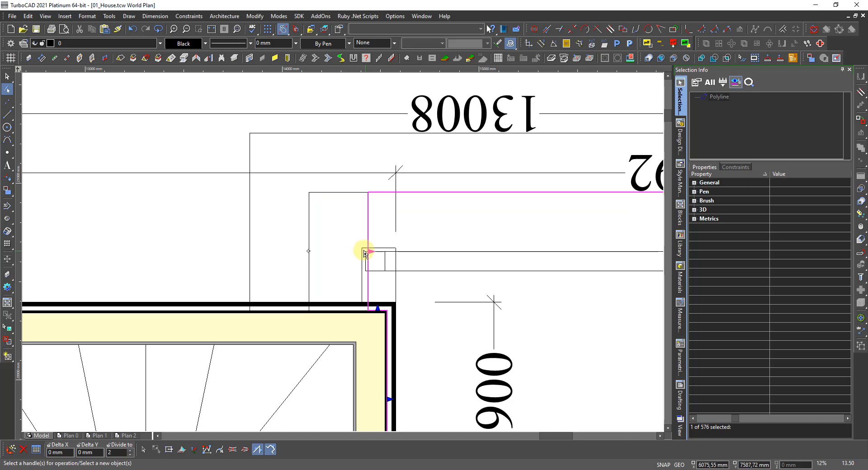
# Step: Move the long front segment of the raised step outline 300 mm toward the house and finish editing it
pyautogui.scroll(-2, 407, 242)
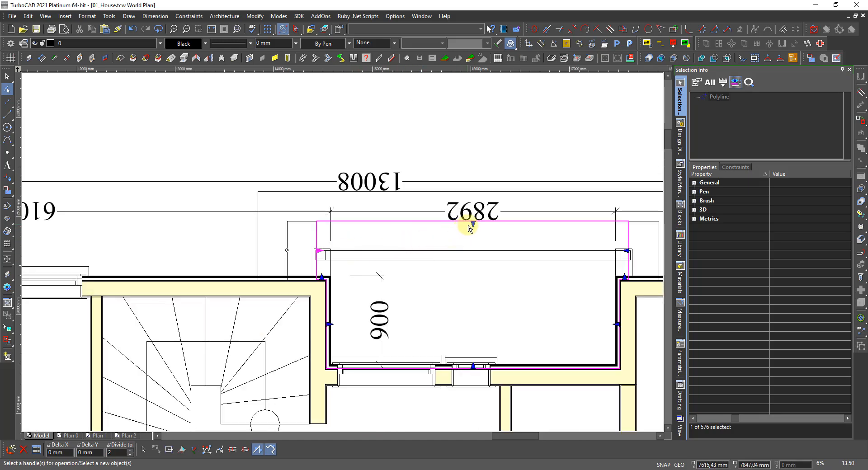
pyautogui.click(471, 225)
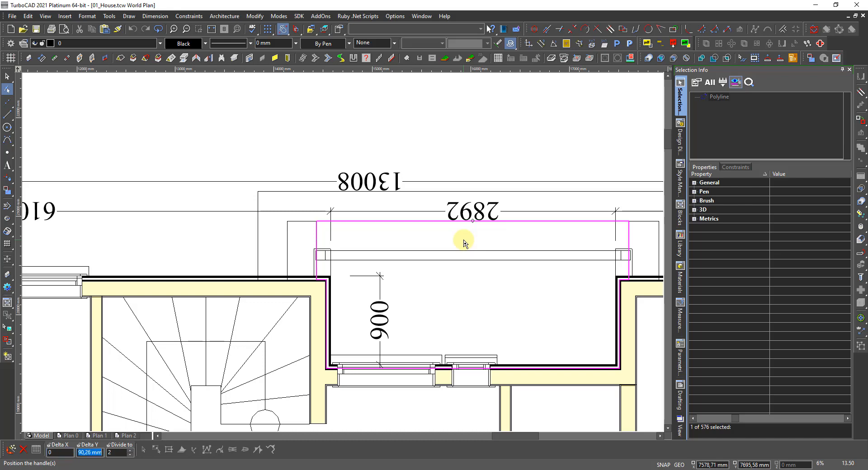
pyautogui.write('-300')
pyautogui.press('Return')
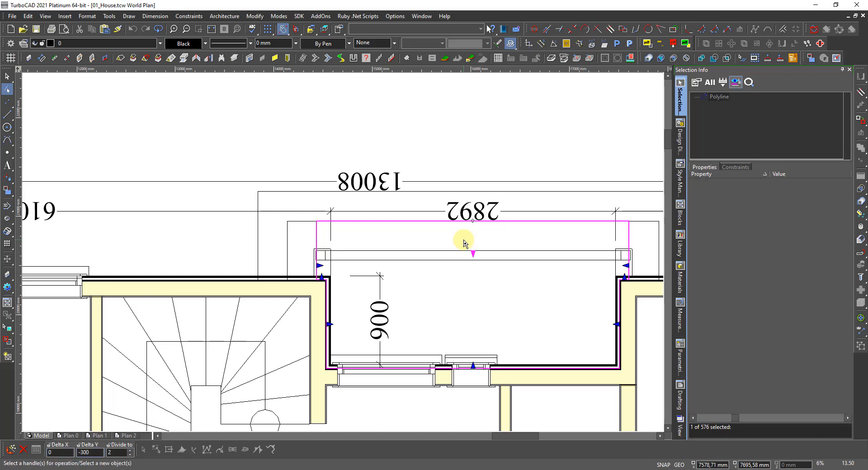
pyautogui.press('Escape')
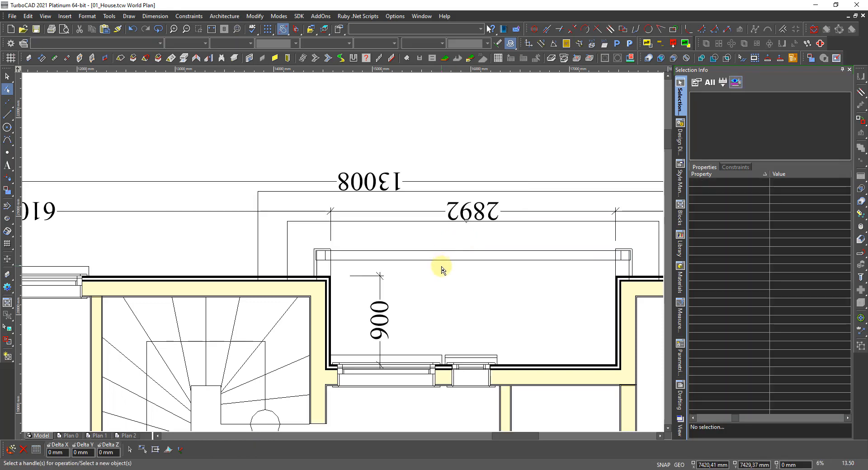
pyautogui.press('space')
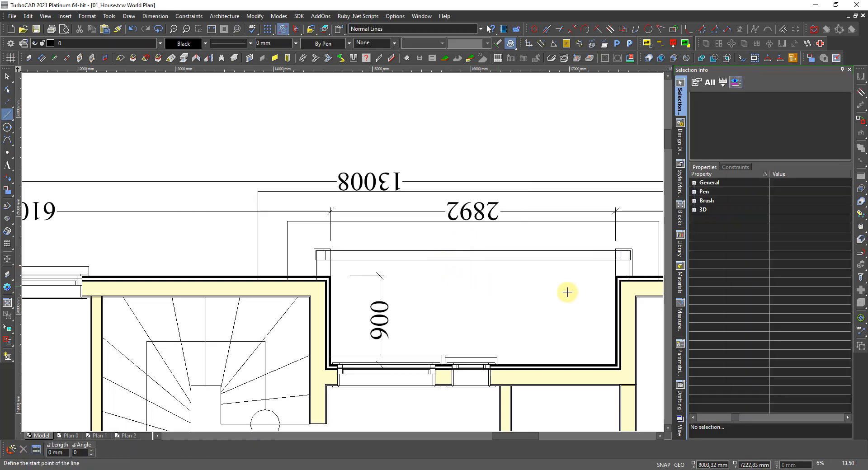
pyautogui.scroll(-1, 568, 293)
pyautogui.scroll(2, 350, 250)
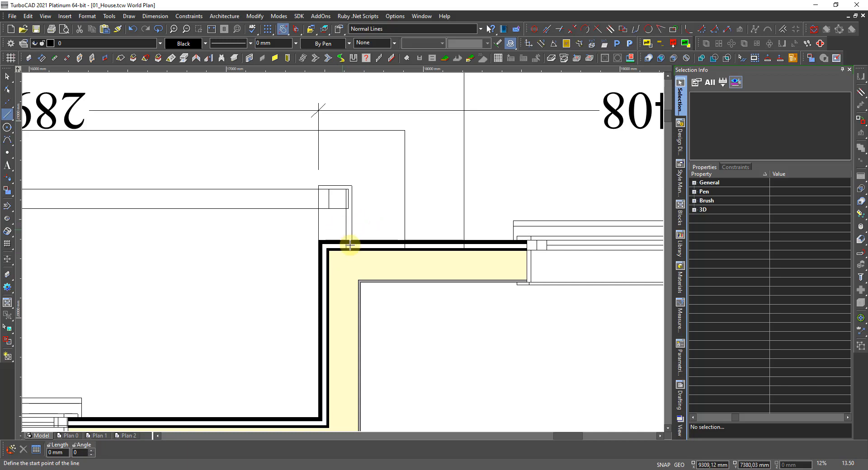
pyautogui.scroll(1, 342, 252)
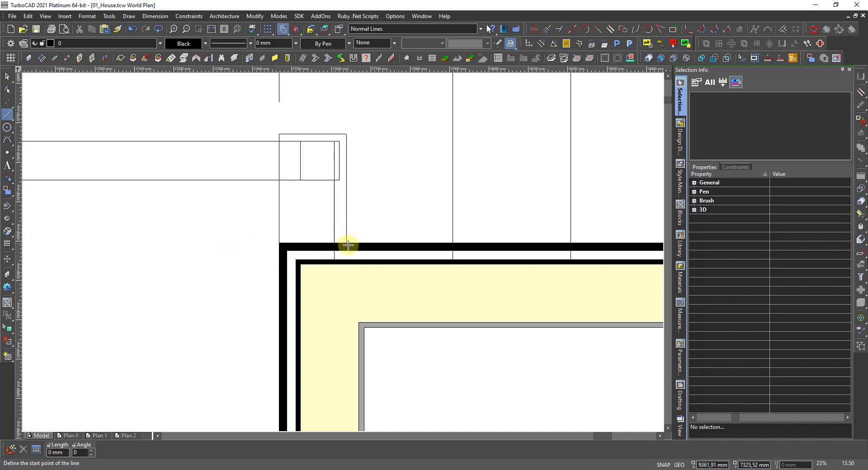
pyautogui.press('Escape')
pyautogui.click(346, 225)
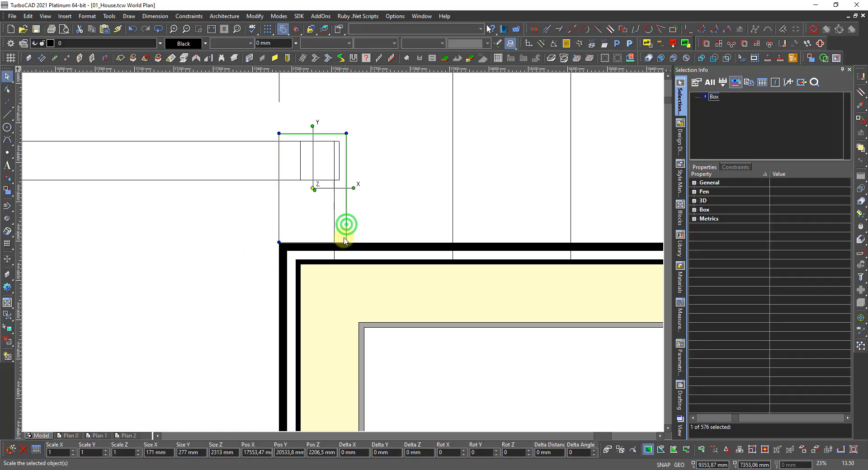
pyautogui.moveTo(347, 241); pyautogui.dragTo(357, 321)
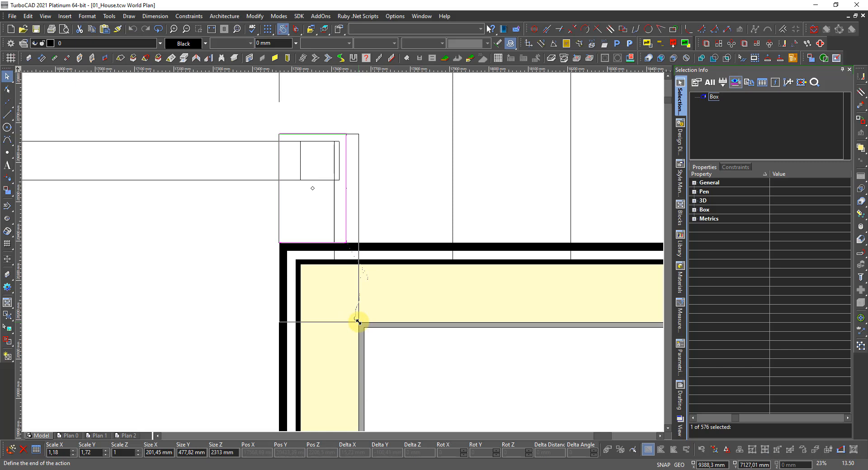
pyautogui.press('Escape')
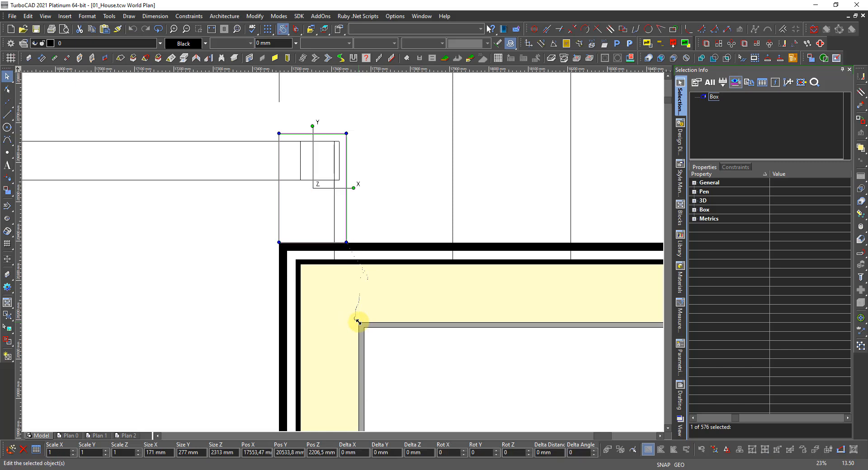
pyautogui.press('Escape')
# Step: Extend the outer side of the box post at the bay's right end to line up with the inner wall corner, making it 202 mm wide
pyautogui.middleClick(396, 211)
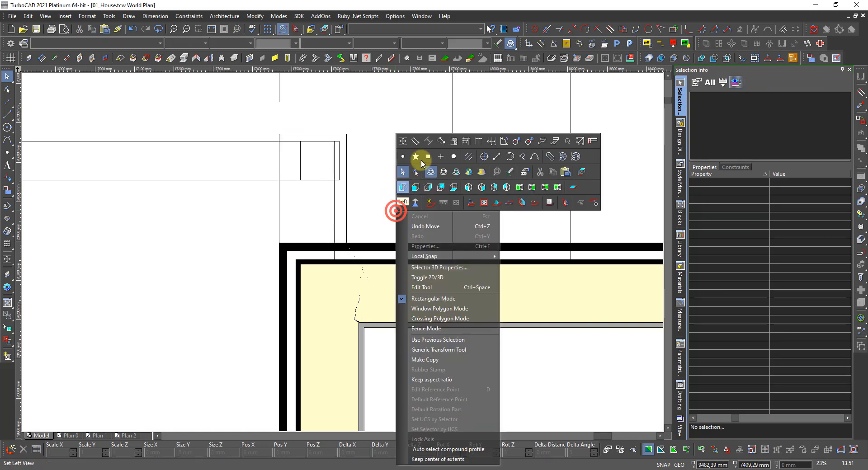
pyautogui.click(418, 174)
pyautogui.click(345, 211)
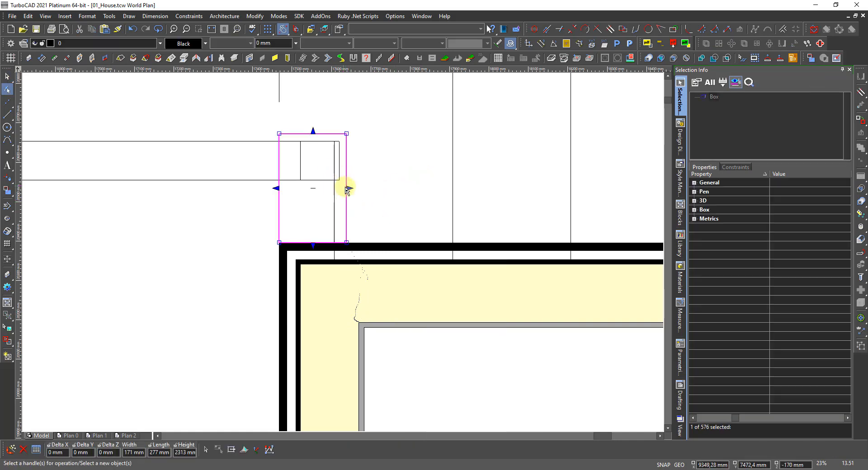
pyautogui.moveTo(348, 189); pyautogui.dragTo(356, 324)
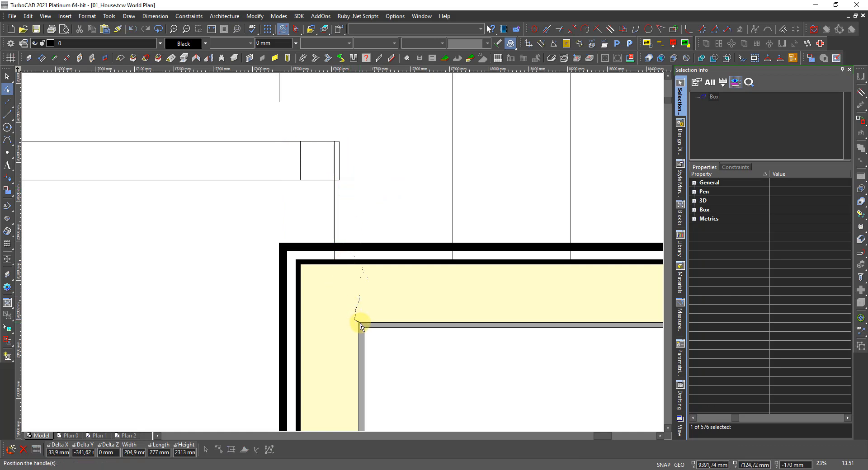
pyautogui.moveTo(360, 326); pyautogui.dragTo(357, 322)
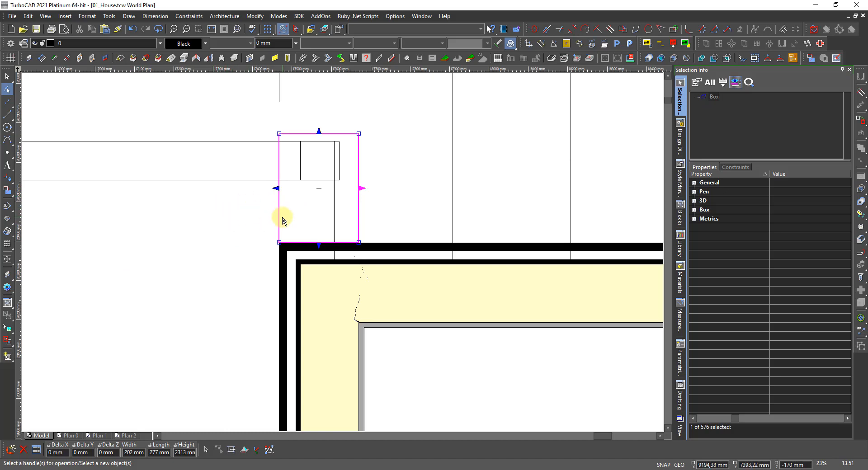
# Step: Move the right post's bay-facing side 54 mm outward and pull its front side back to a post length of 223 mm
pyautogui.click(276, 189)
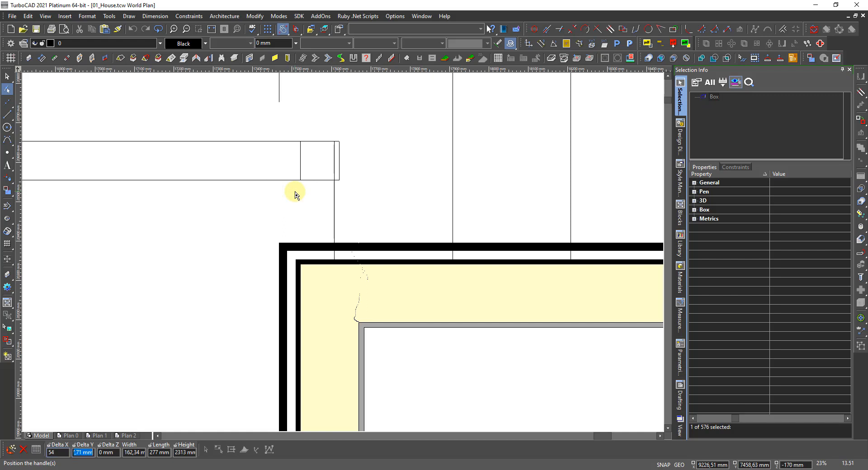
pyautogui.press('Return')
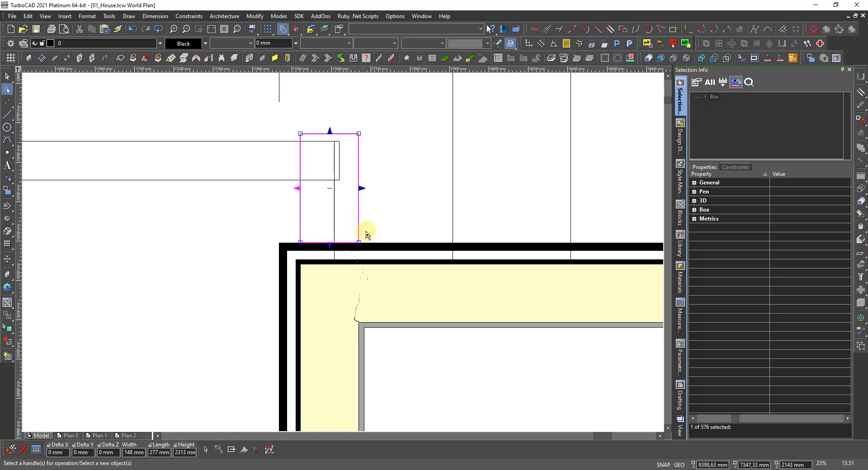
pyautogui.click(329, 132)
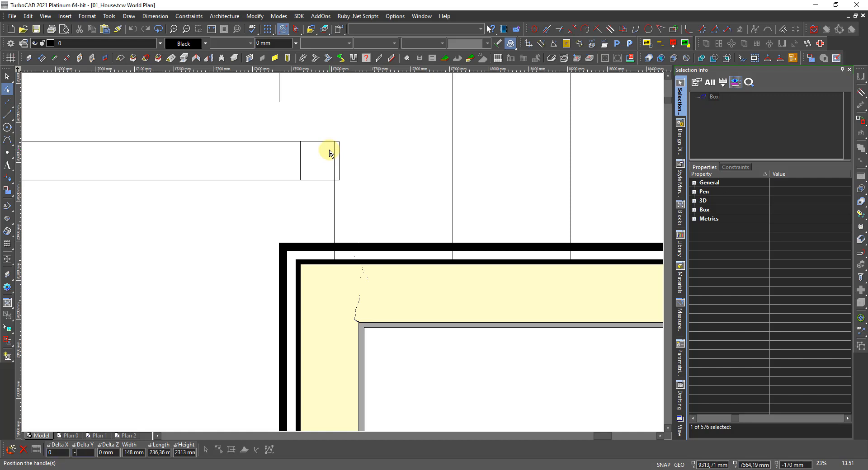
pyautogui.click(329, 153)
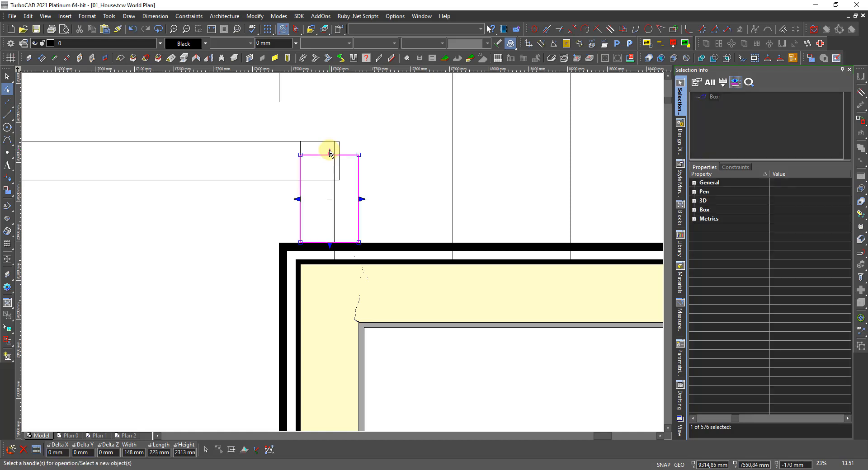
pyautogui.click(253, 205)
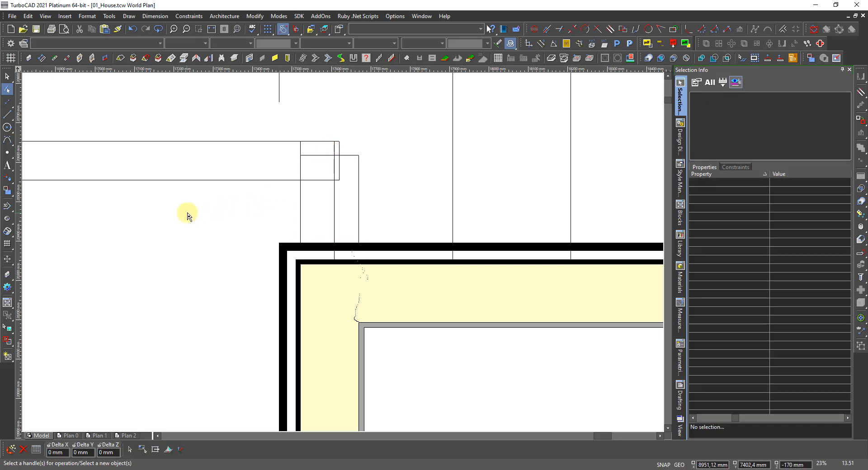
# Step: Extend the outer side of the box post at the bay's left end to line up with the inner wall corner
pyautogui.scroll(-2, 216, 228)
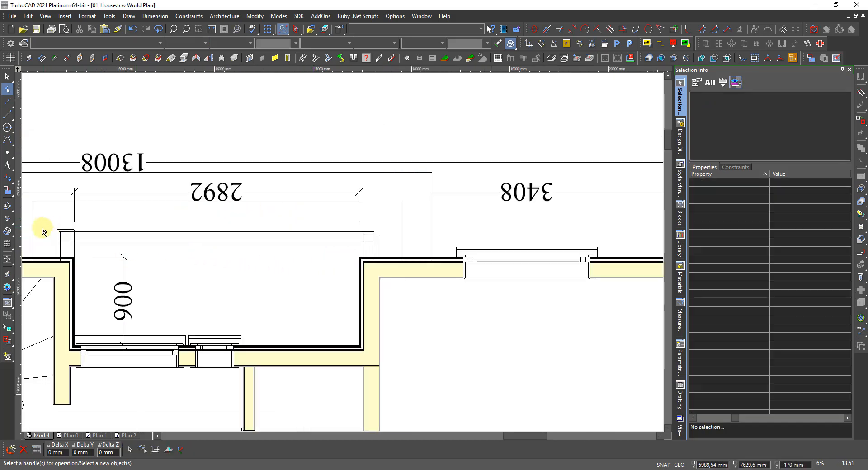
pyautogui.scroll(1, 45, 238)
pyautogui.scroll(1, 361, 257)
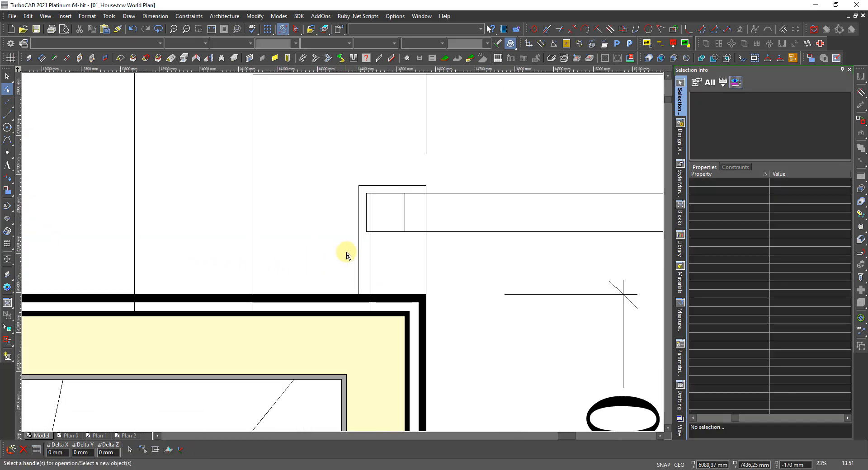
pyautogui.click(357, 251)
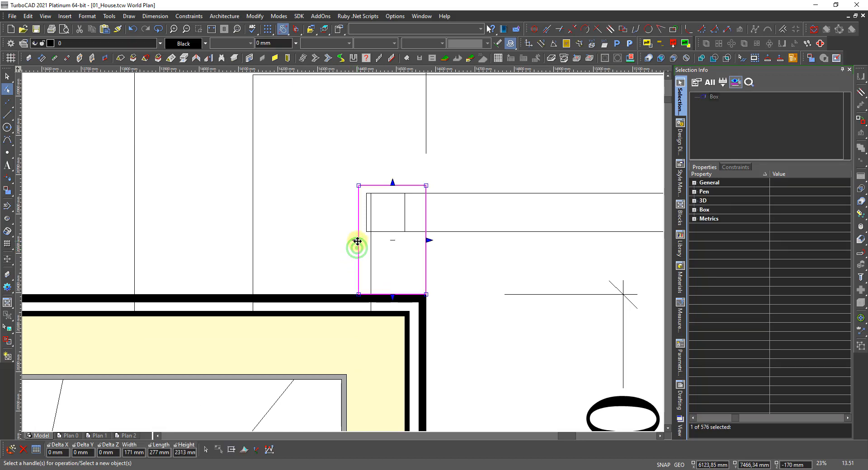
pyautogui.click(358, 241)
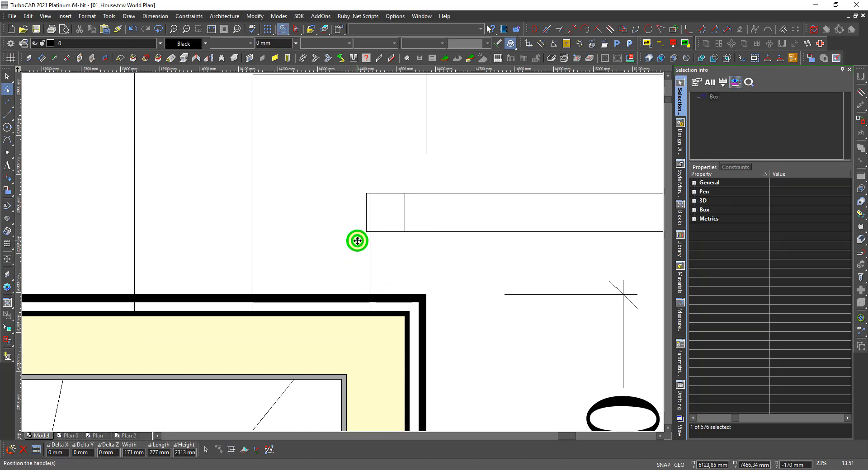
pyautogui.click(348, 378)
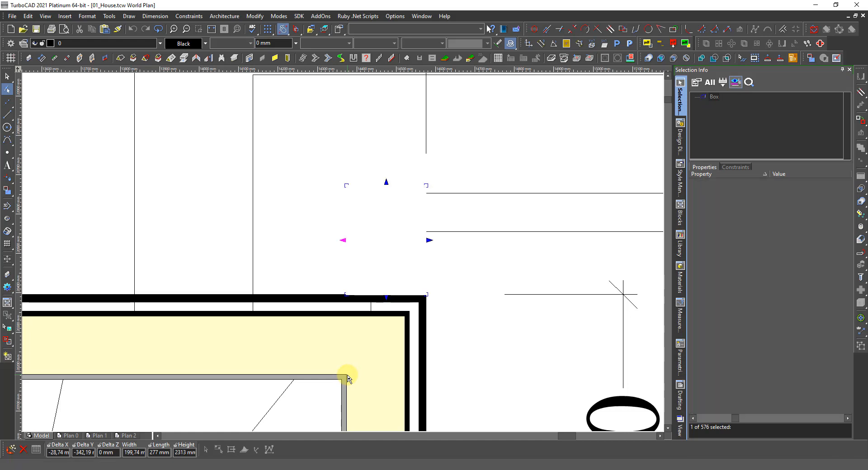
# Step: Move the left post's bay-facing side 54 mm outward to a width of 148 mm and pull its front side back 54 mm
pyautogui.click(429, 241)
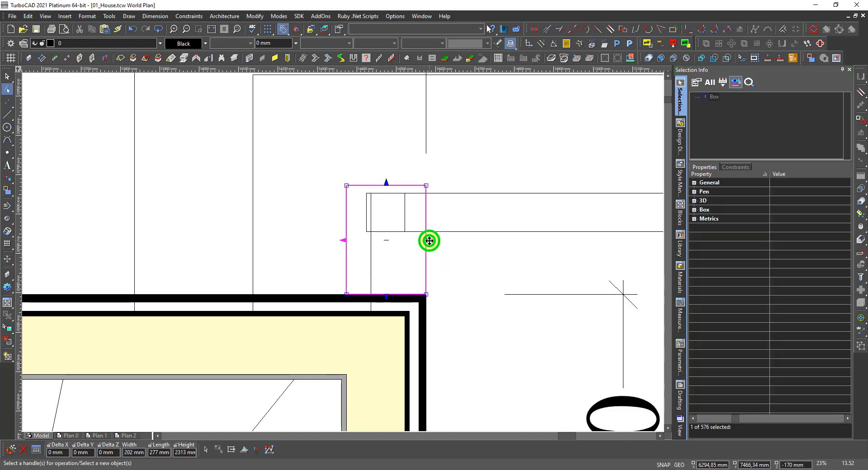
pyautogui.click(406, 322)
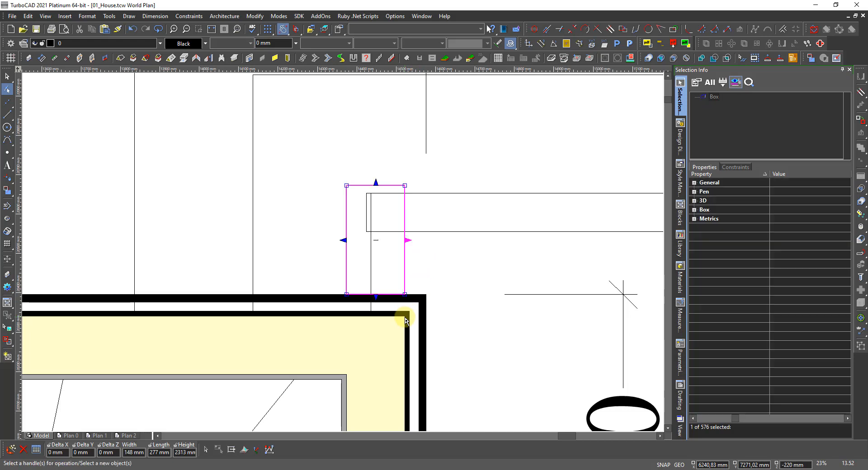
pyautogui.click(376, 182)
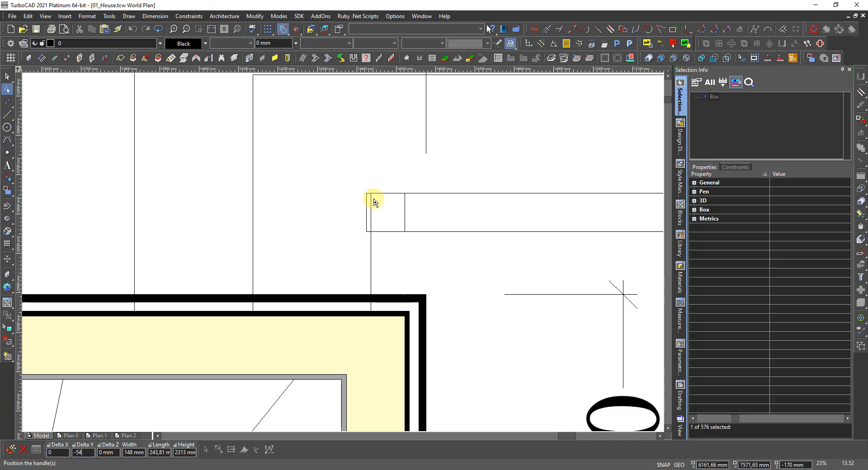
pyautogui.click(373, 202)
pyautogui.press('Escape')
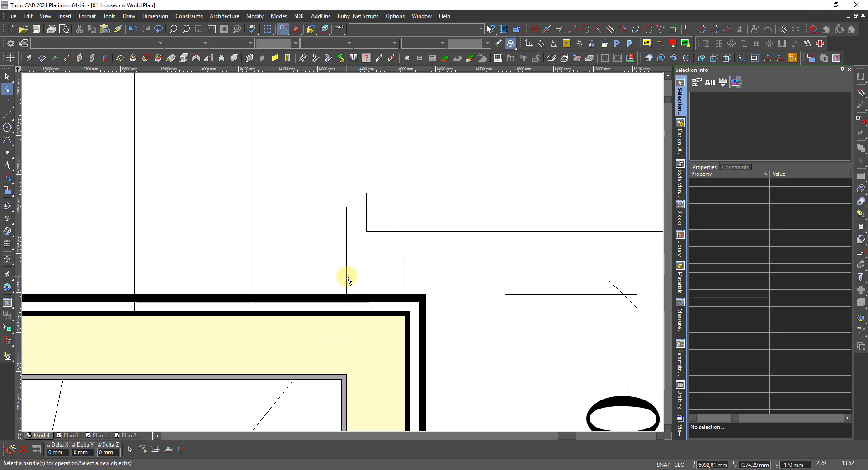
# Step: Check the dimensions of the box post at the bay's right end
pyautogui.scroll(-6, 316, 277)
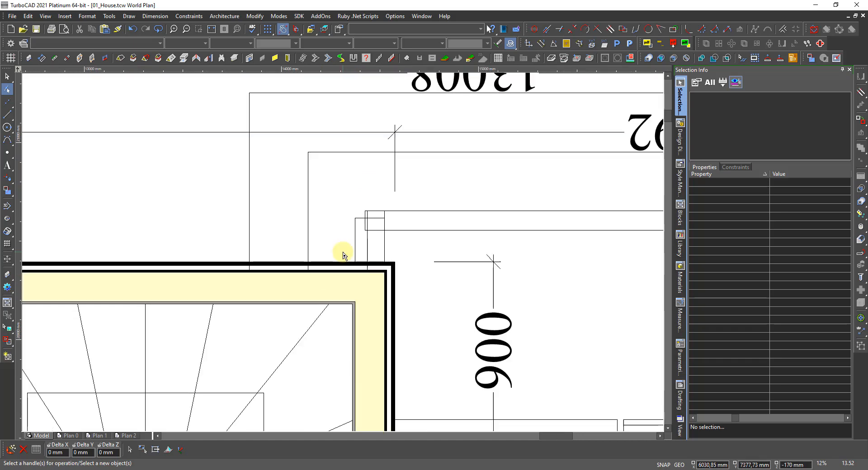
pyautogui.scroll(3, 490, 244)
pyautogui.scroll(3, 380, 254)
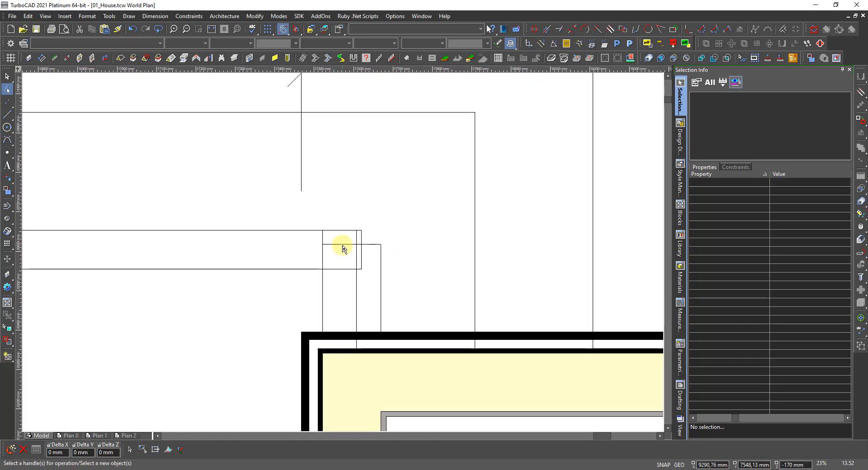
pyautogui.press('l')
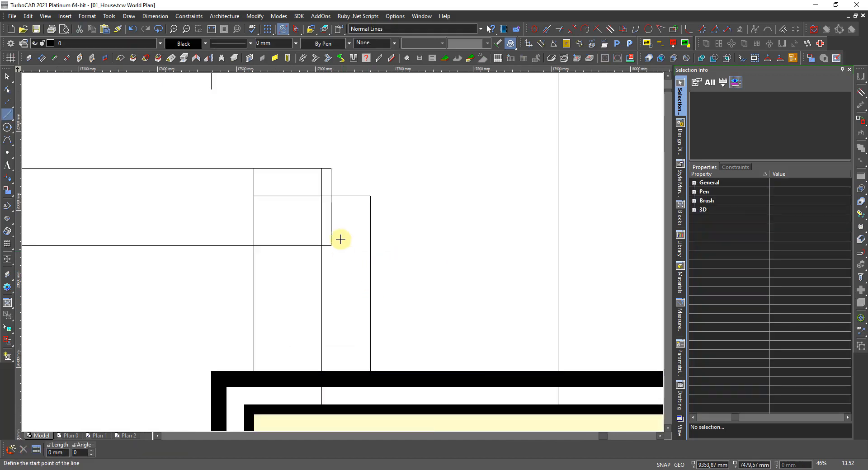
pyautogui.scroll(2, 368, 284)
pyautogui.press('Escape')
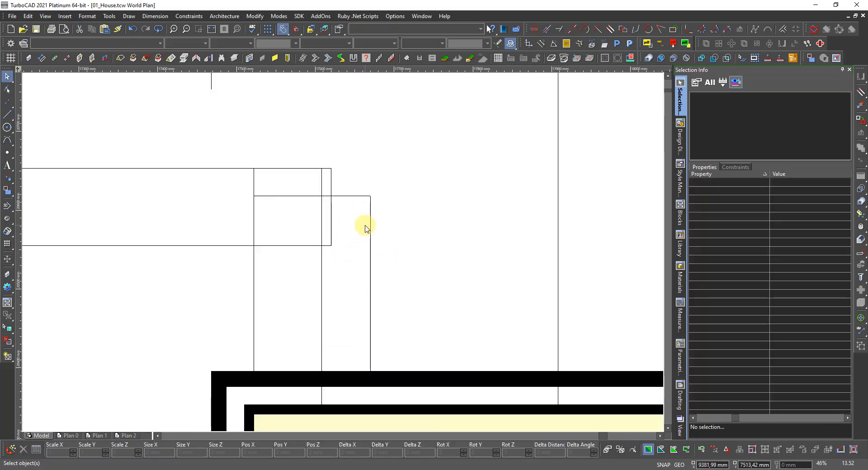
pyautogui.click(368, 197)
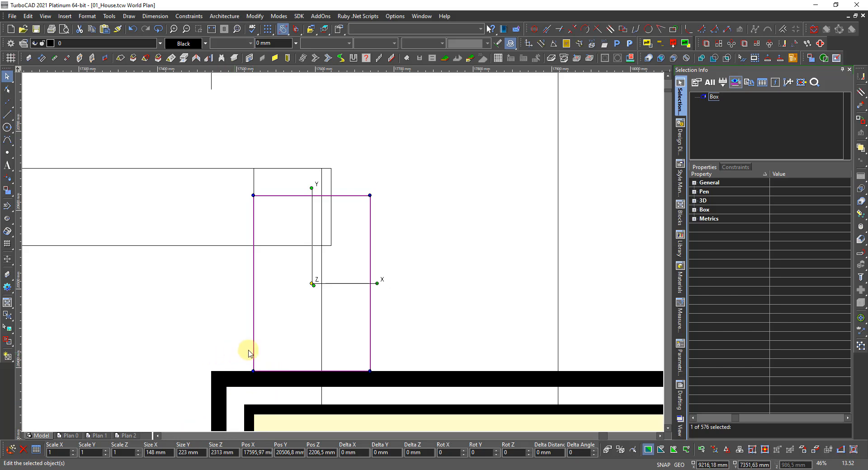
pyautogui.press('Escape')
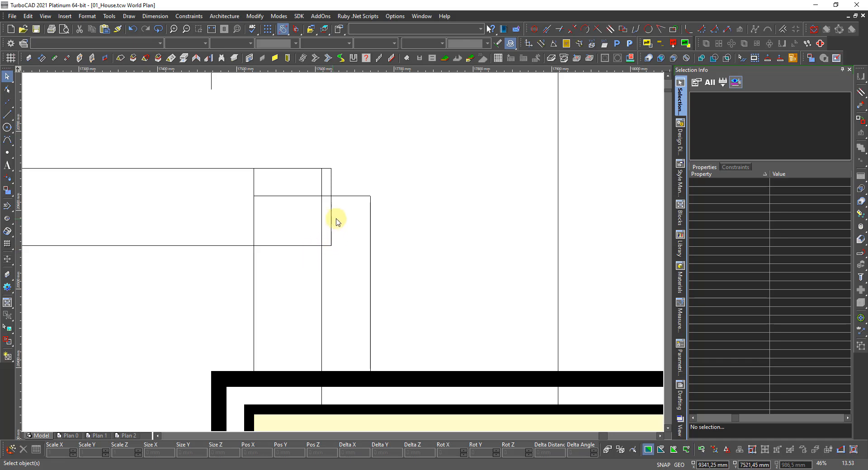
pyautogui.rightClick(361, 219)
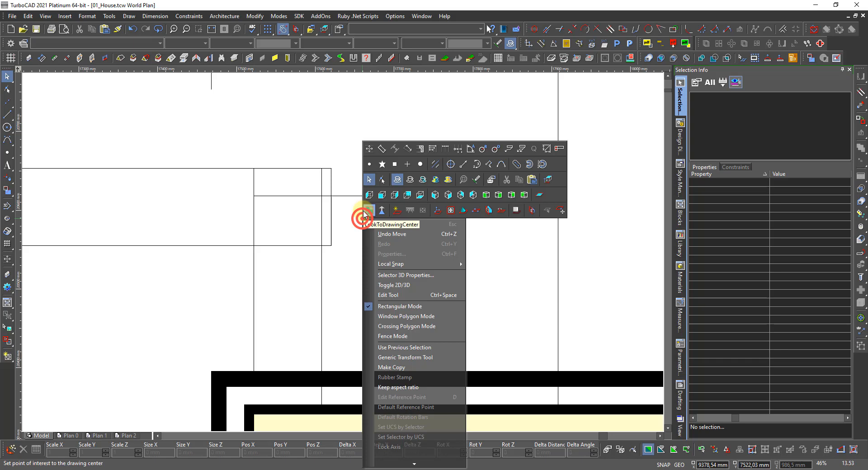
pyautogui.click(365, 149)
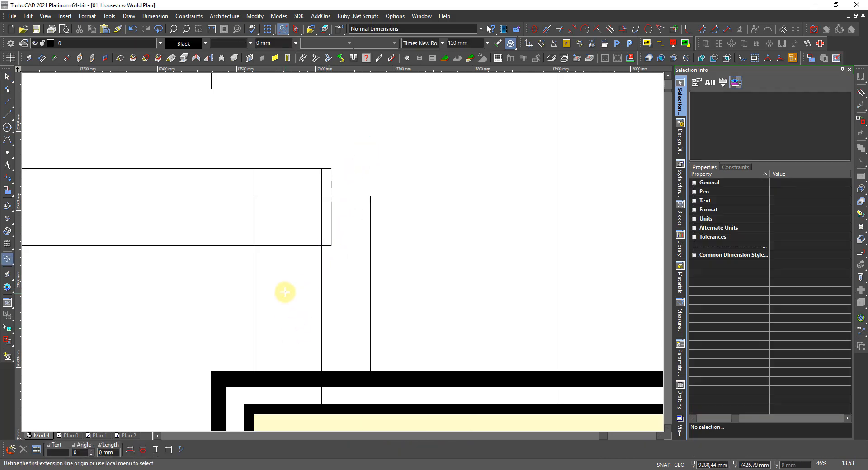
pyautogui.press('Escape')
# Step: Check the dimensions of the square column surface overlapping the right box post
pyautogui.rightClick(295, 246)
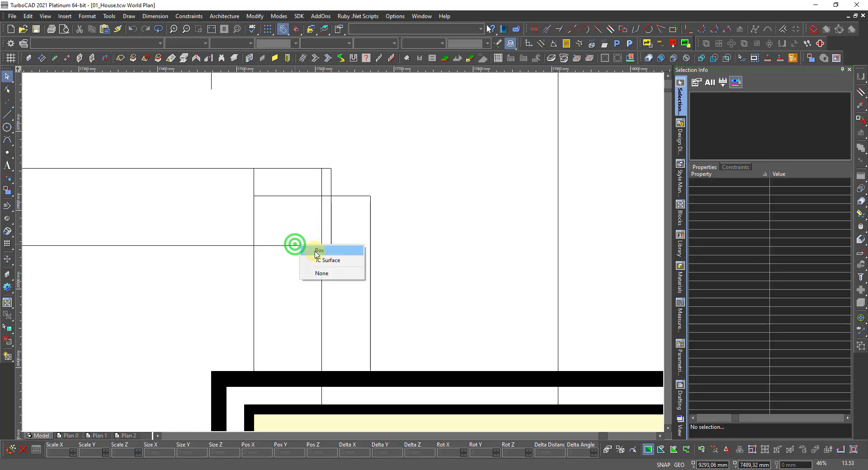
pyautogui.click(315, 252)
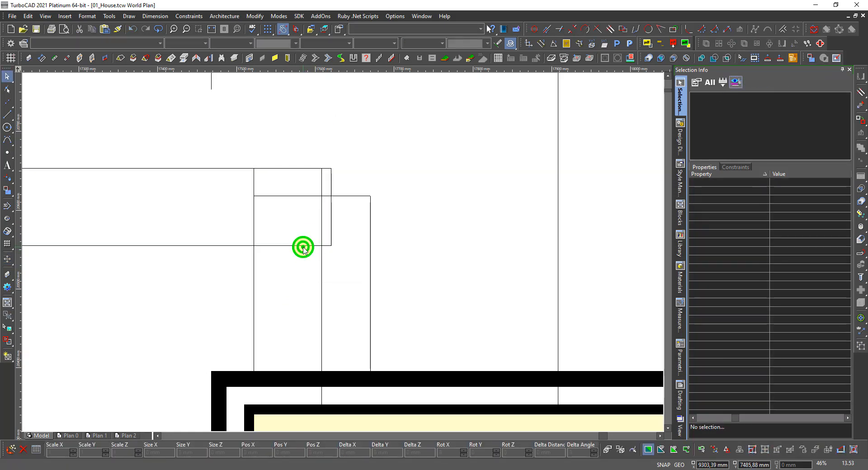
pyautogui.rightClick(303, 247)
pyautogui.click(320, 264)
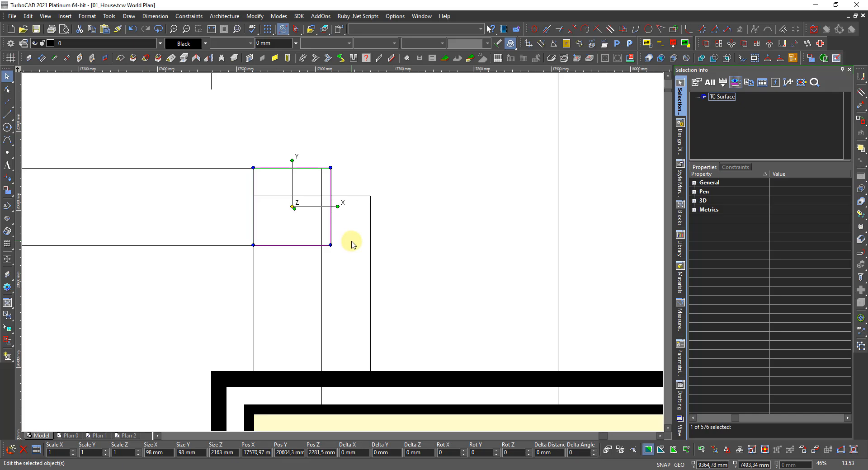
pyautogui.click(360, 265)
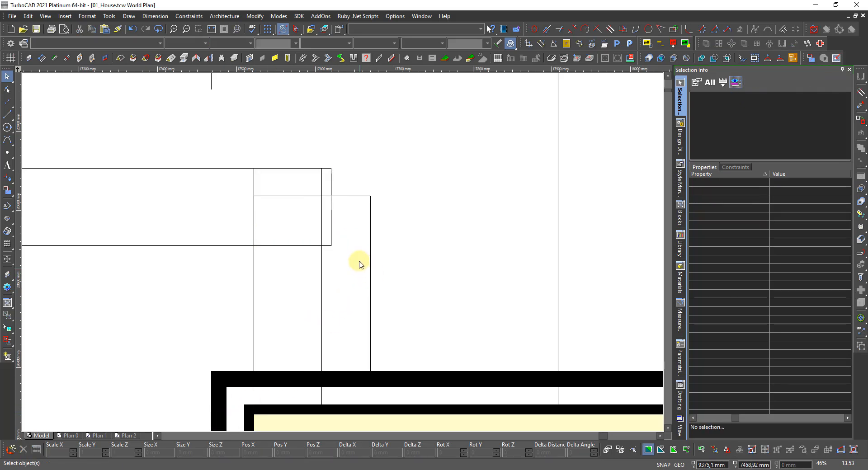
# Step: Measure the offset between the right square column's outer corner and the box post's outer corner
pyautogui.rightClick(360, 250)
pyautogui.click(368, 177)
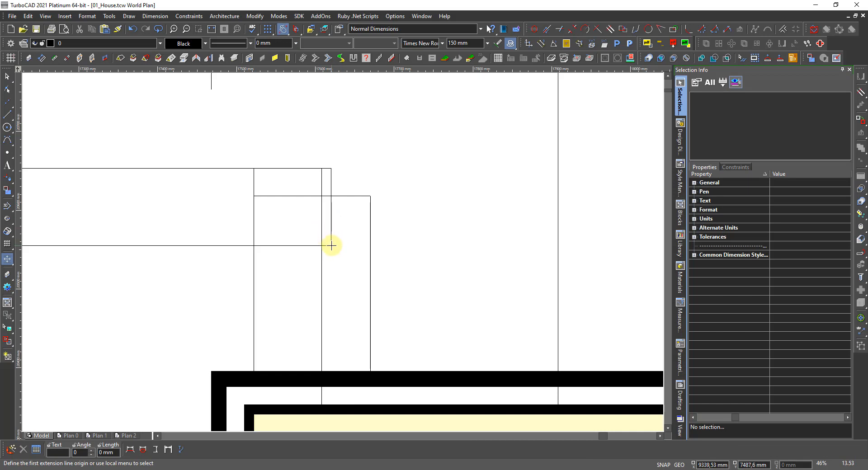
pyautogui.click(332, 246)
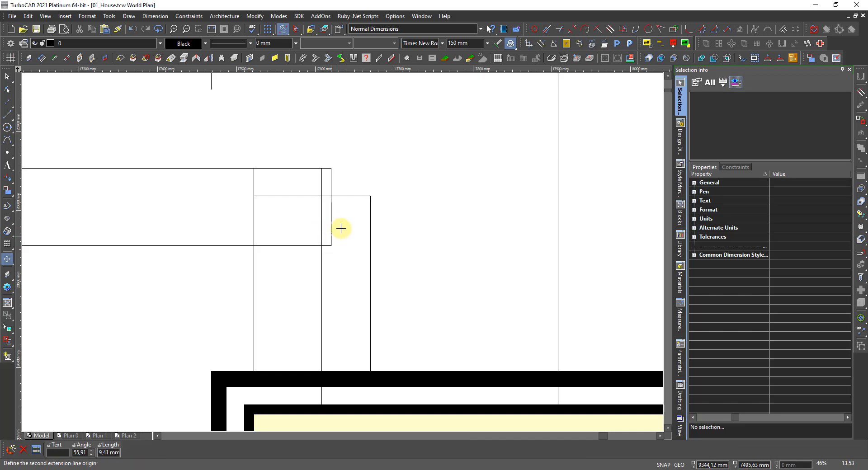
pyautogui.click(371, 196)
pyautogui.click(369, 173)
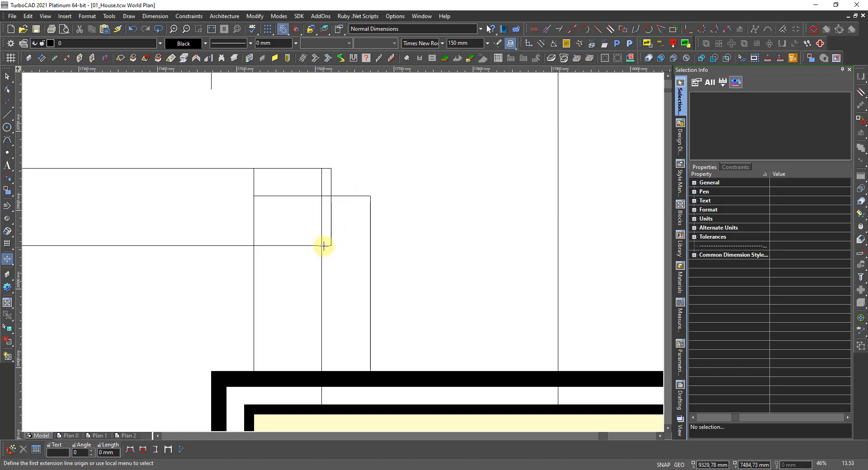
pyautogui.press('Escape')
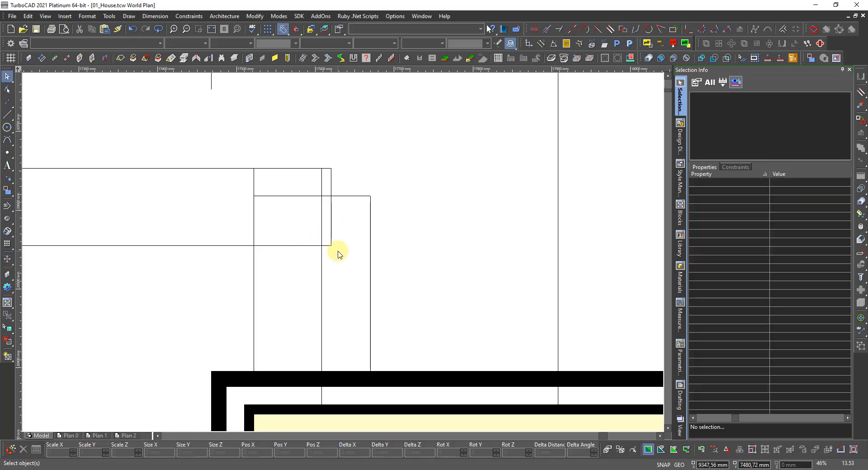
# Step: Move the square column surface at the bay's right end 50 mm along X, toward the box post's outer side
pyautogui.click(329, 234)
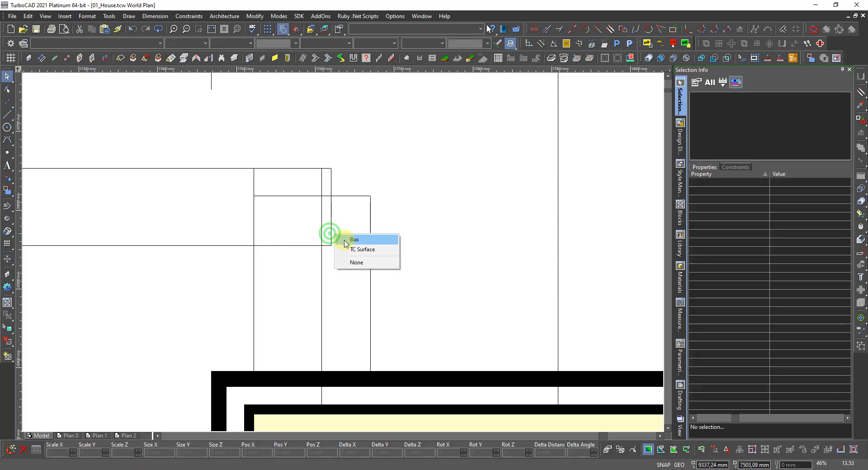
pyautogui.click(354, 239)
pyautogui.press('Escape')
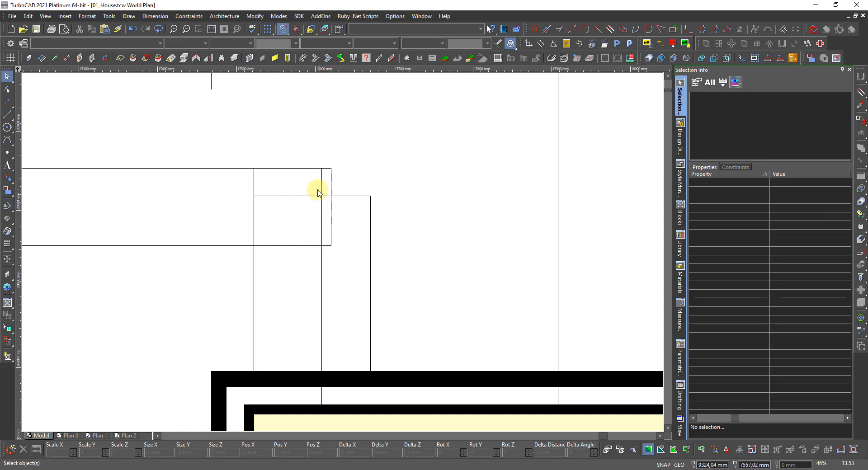
pyautogui.click(296, 247)
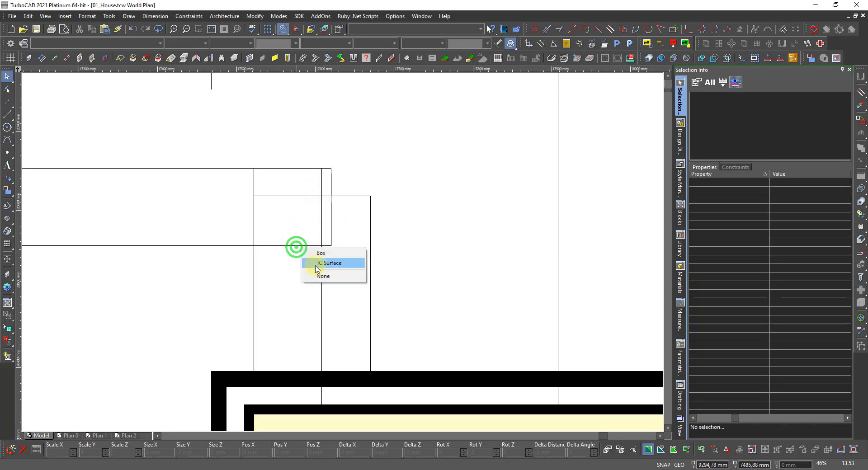
pyautogui.click(319, 263)
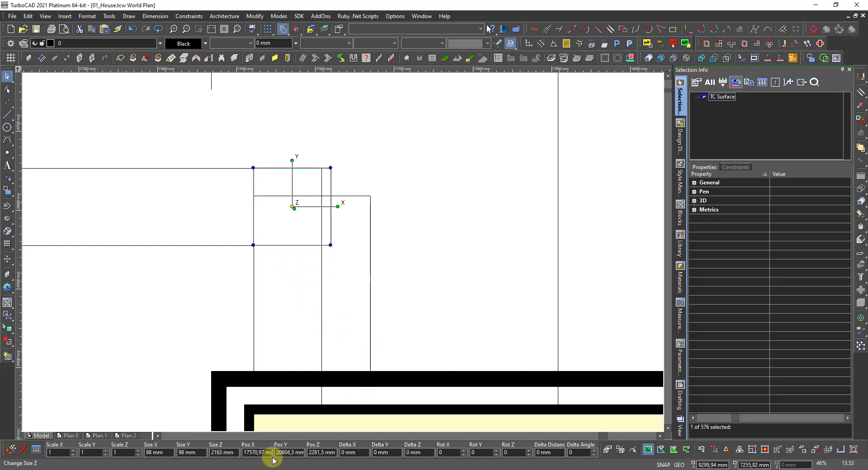
pyautogui.click(358, 452)
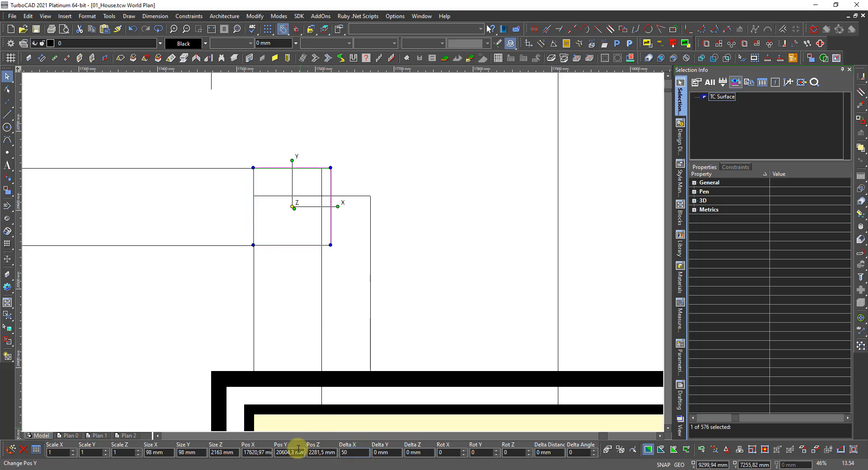
pyautogui.write('50')
pyautogui.press('Return')
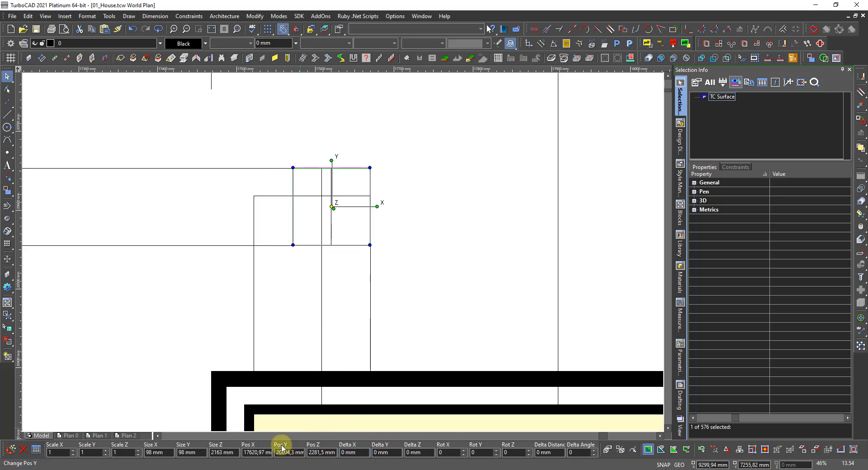
# Step: Move the square column surface at the bay's left end -50 mm along X, toward the box post's outer side
pyautogui.scroll(-3, 241, 437)
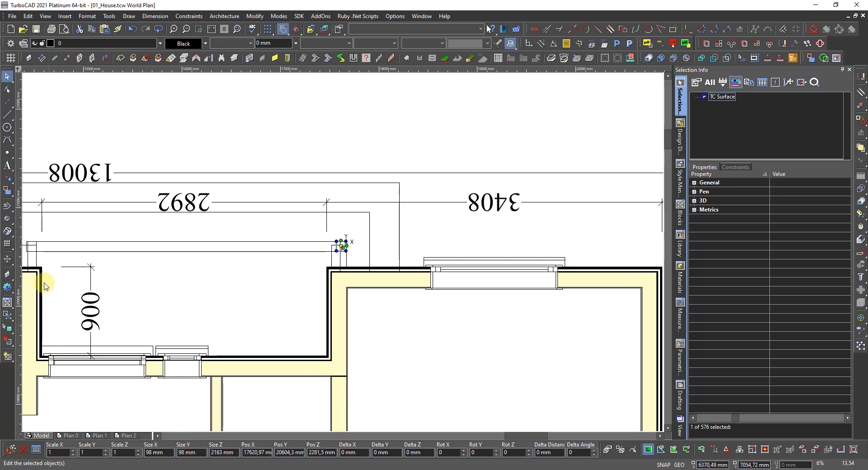
pyautogui.scroll(4, 341, 250)
pyautogui.click(369, 249)
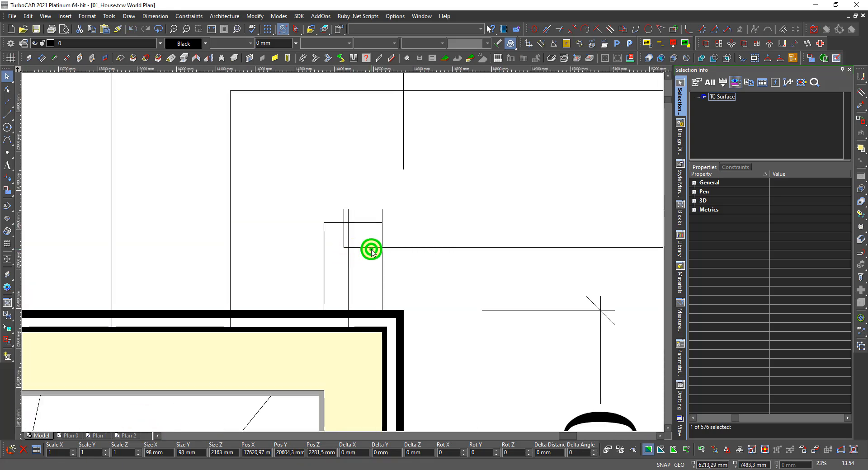
pyautogui.click(388, 268)
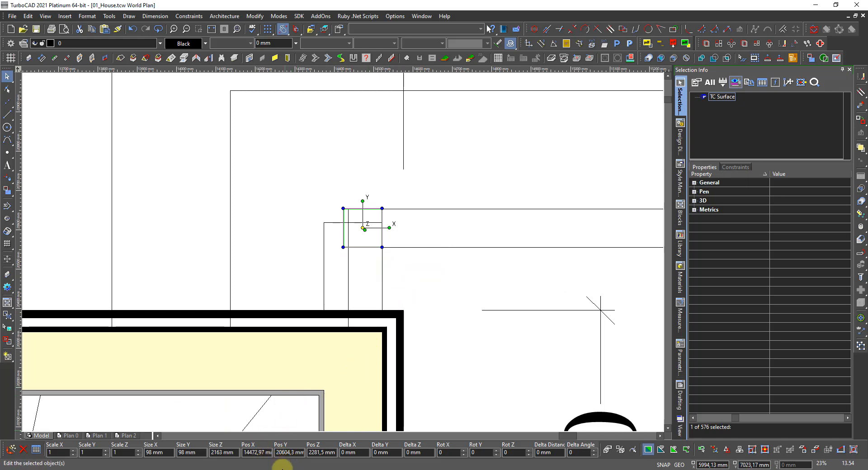
pyautogui.click(360, 451)
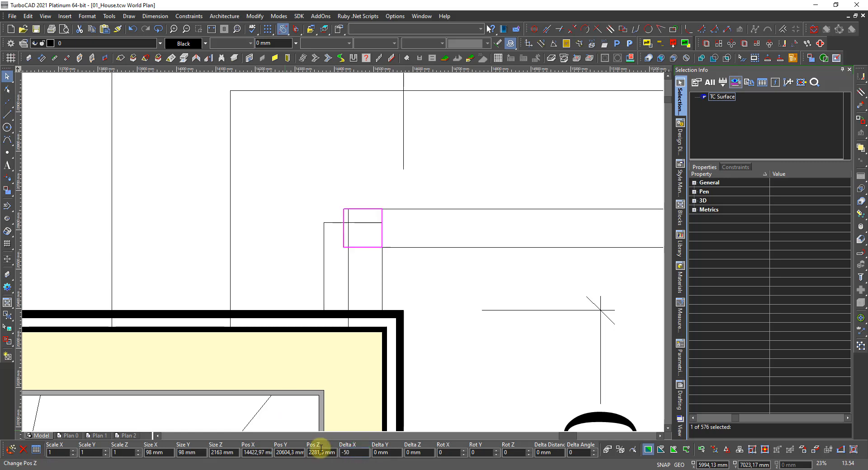
pyautogui.press('Return')
pyautogui.press('Escape')
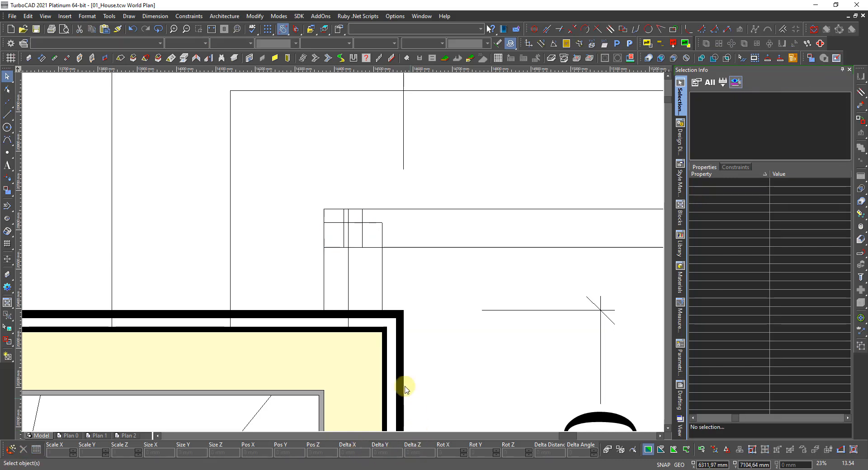
# Step: Select the long beam box spanning the bay, switch to the calculator and add 76 to its 3196 mm length
pyautogui.click(431, 248)
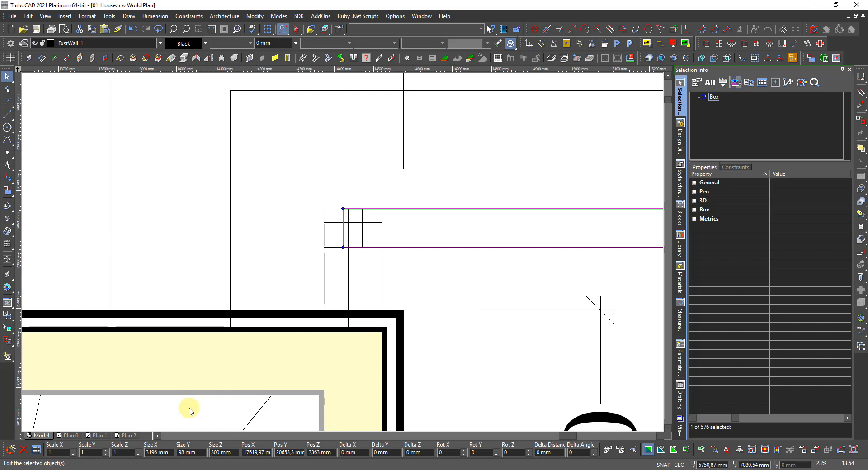
pyautogui.hotkey('alt', 'Tab')
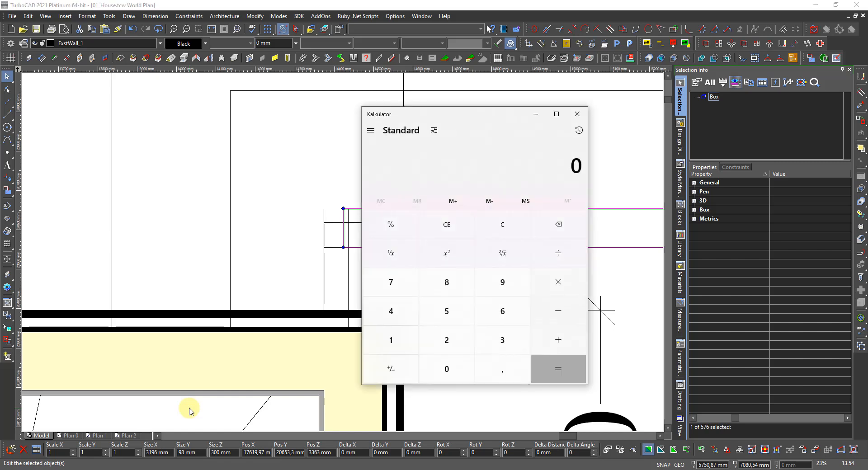
pyautogui.write('3196 + ')
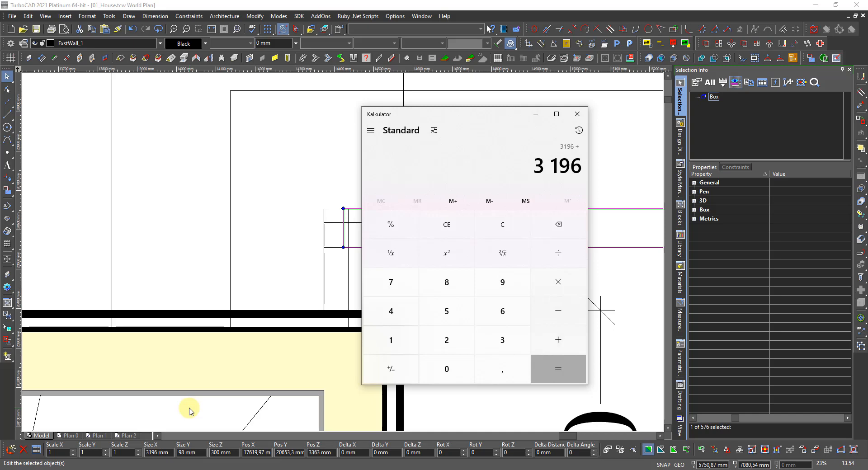
pyautogui.write('76')
pyautogui.press('Return')
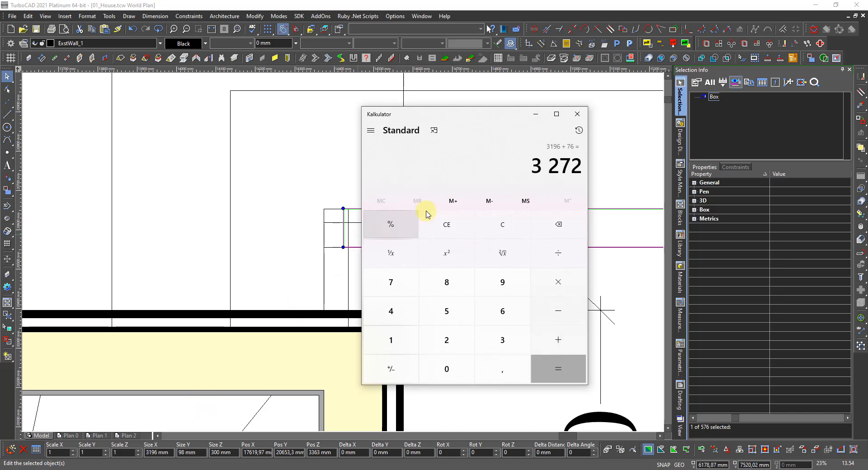
# Step: Copy the calculated 3272 and set the beam's X size to 3272 mm, with its reference point moved to the centre
pyautogui.click(506, 171)
pyautogui.rightClick(505, 170)
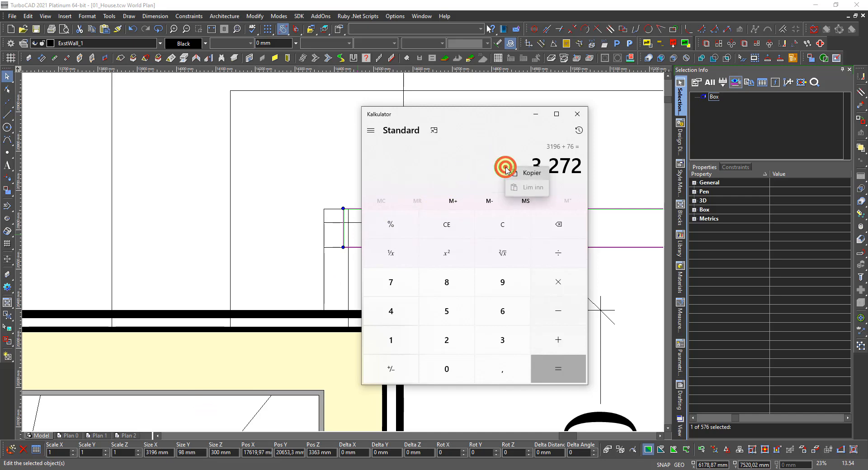
pyautogui.click(519, 175)
pyautogui.click(284, 207)
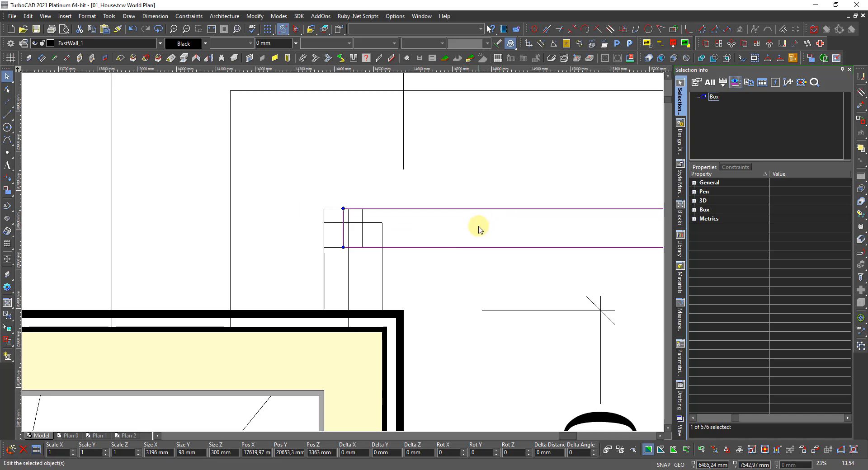
pyautogui.scroll(-5, 477, 226)
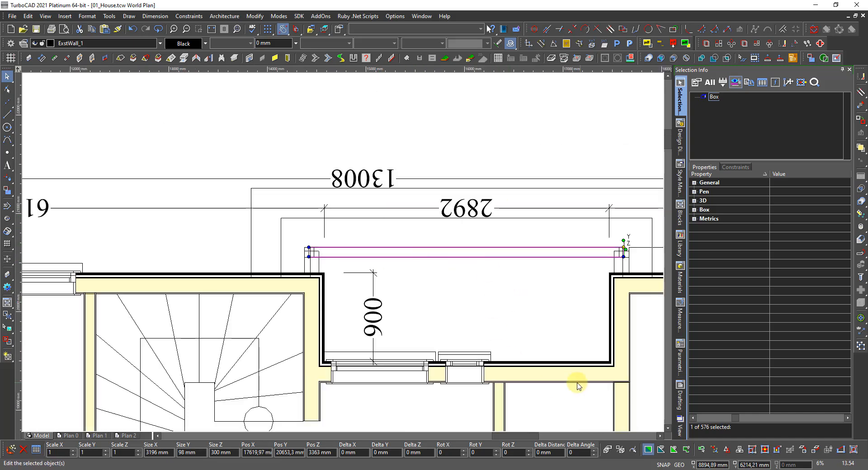
pyautogui.click(778, 450)
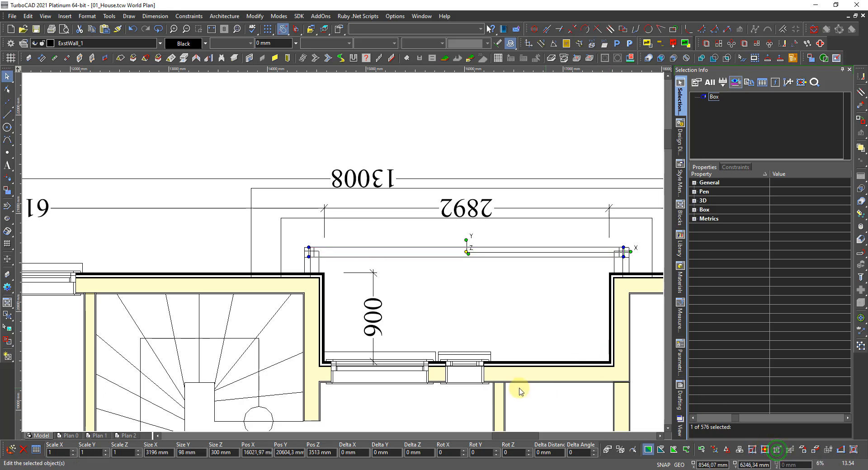
pyautogui.click(169, 452)
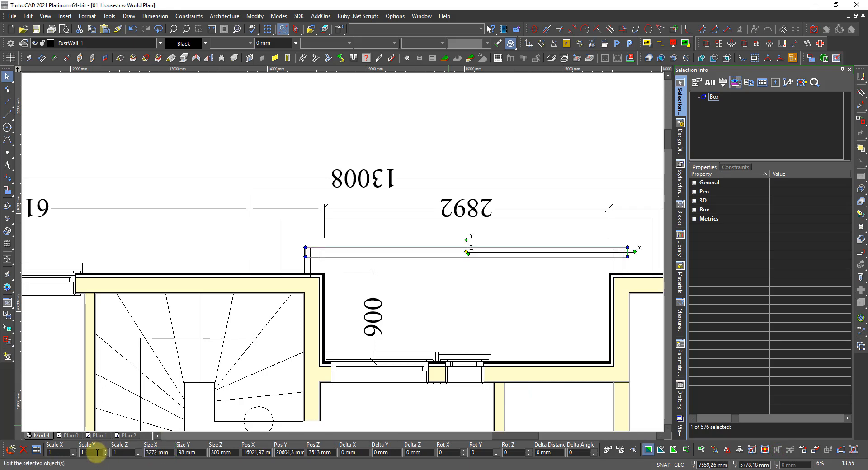
pyautogui.press('Escape')
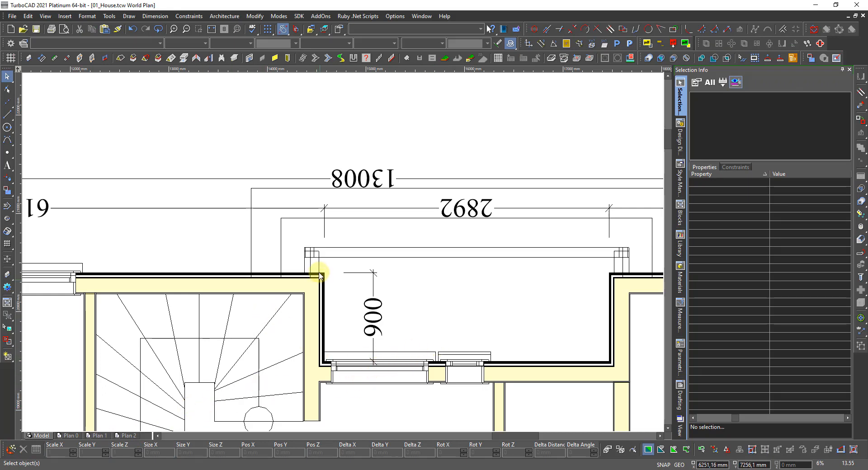
# Step: Set the bay beam's X size to 3296 mm so its end meets the square column's outer edge
pyautogui.scroll(10, 320, 271)
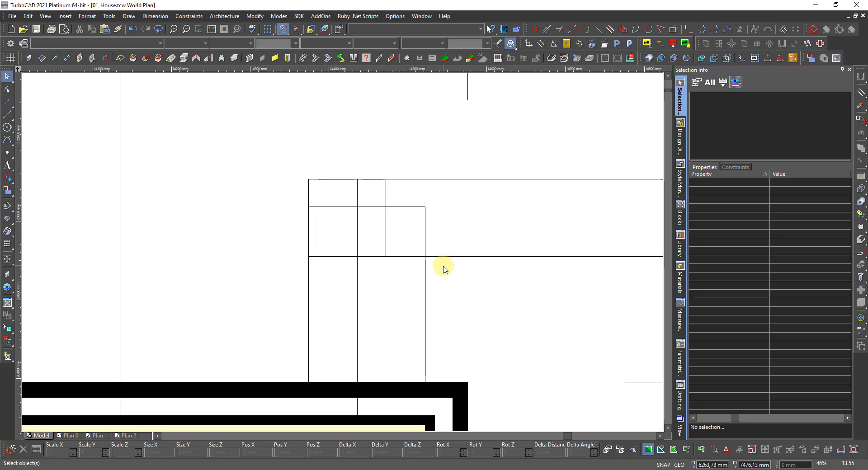
pyautogui.scroll(-3, 444, 269)
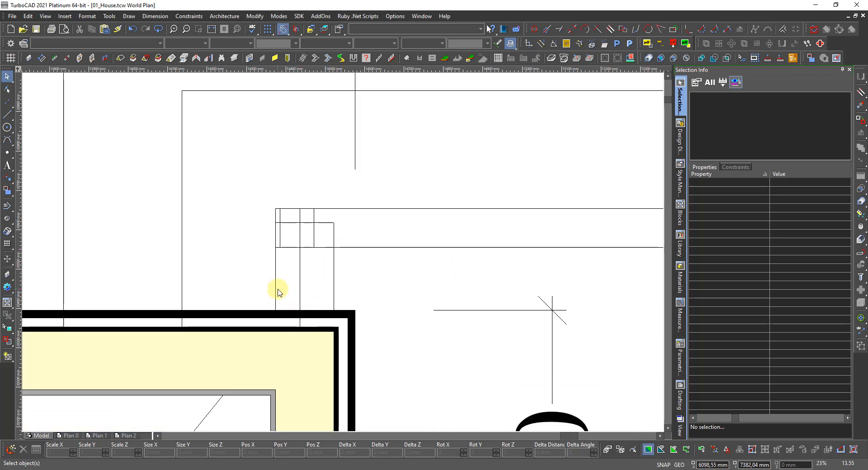
pyautogui.scroll(3, 280, 251)
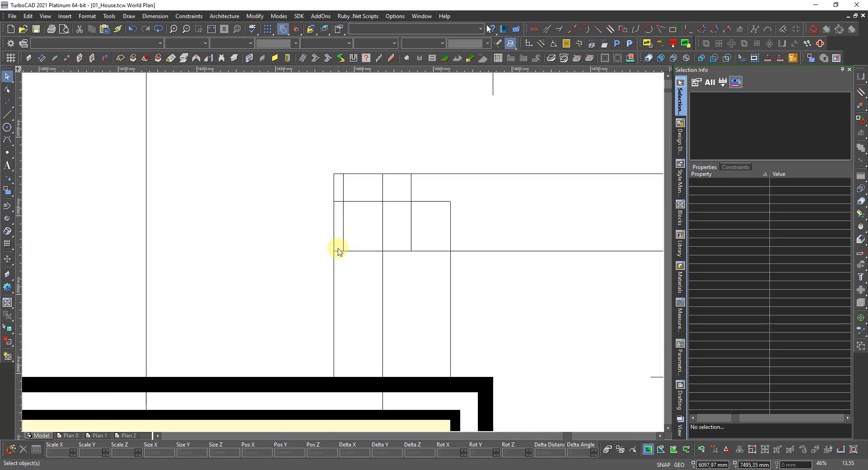
pyautogui.click(411, 224)
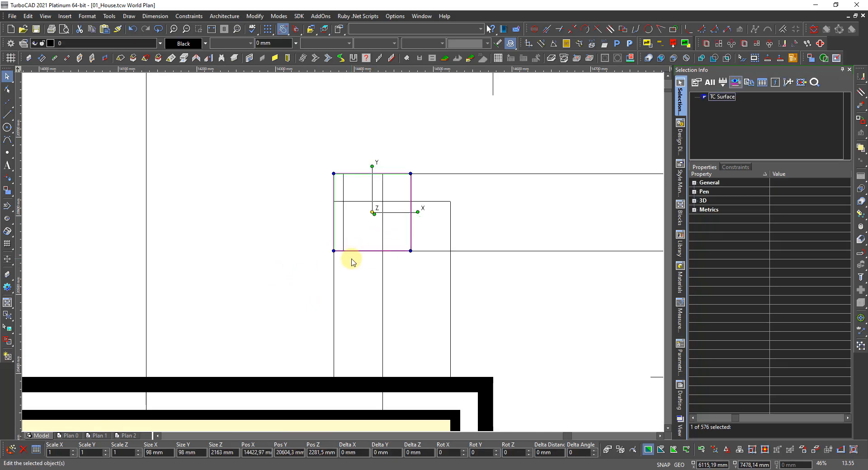
pyautogui.press('Escape')
pyautogui.click(459, 176)
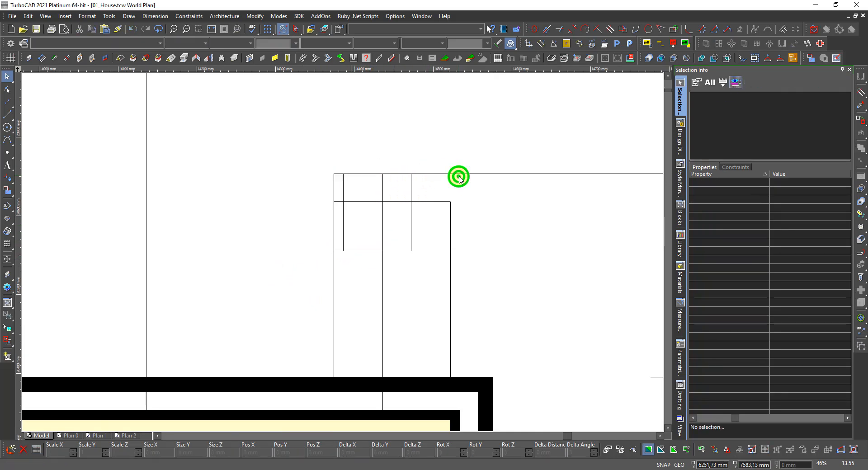
pyautogui.click(480, 182)
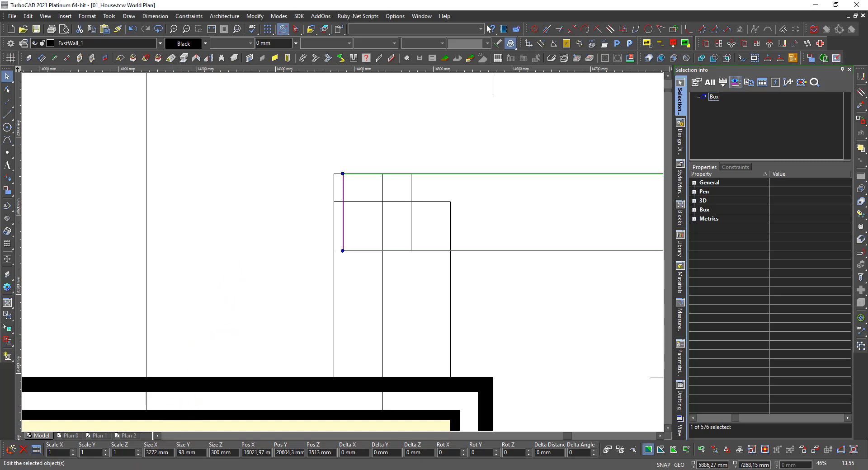
pyautogui.doubleClick(156, 452)
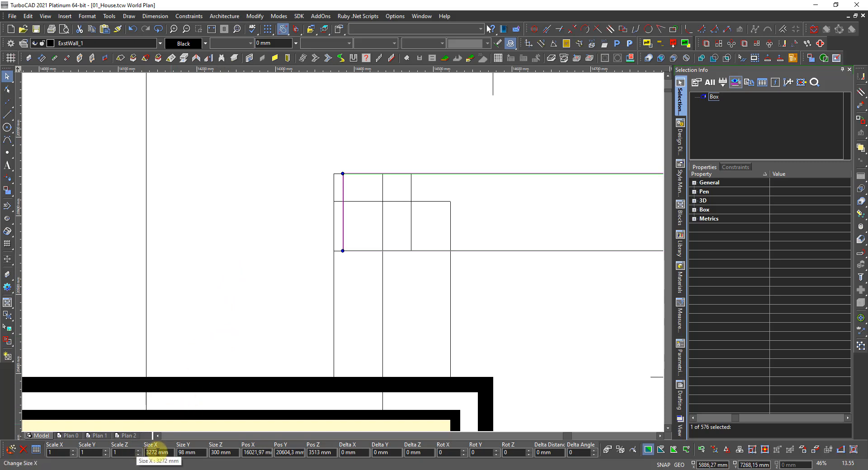
pyautogui.click(157, 453)
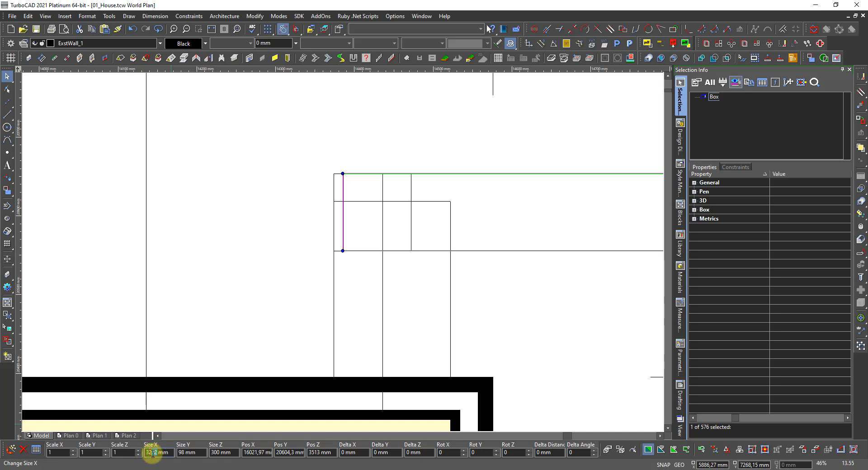
pyautogui.doubleClick(153, 452)
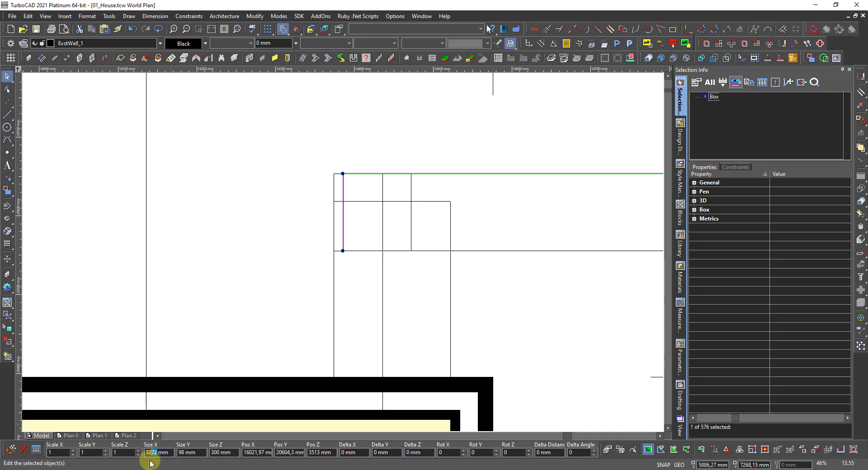
pyautogui.press('Return')
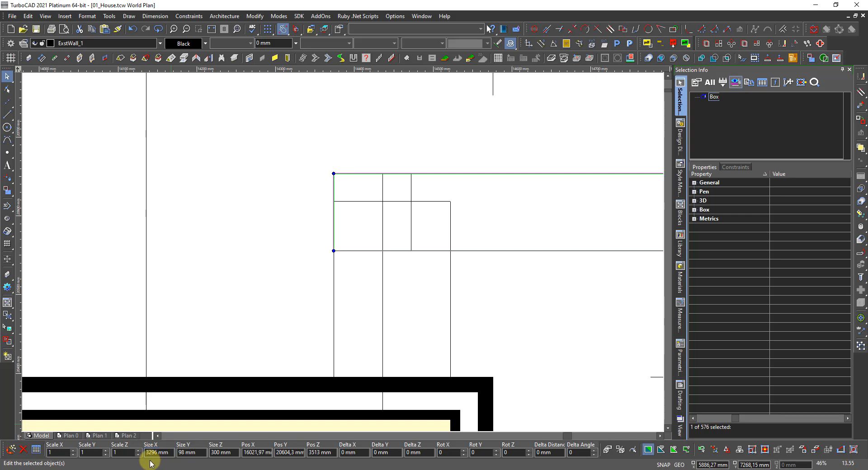
# Step: Examine how the beam's right end aligns with the square column and box post, and clear the selection
pyautogui.scroll(-3, 149, 456)
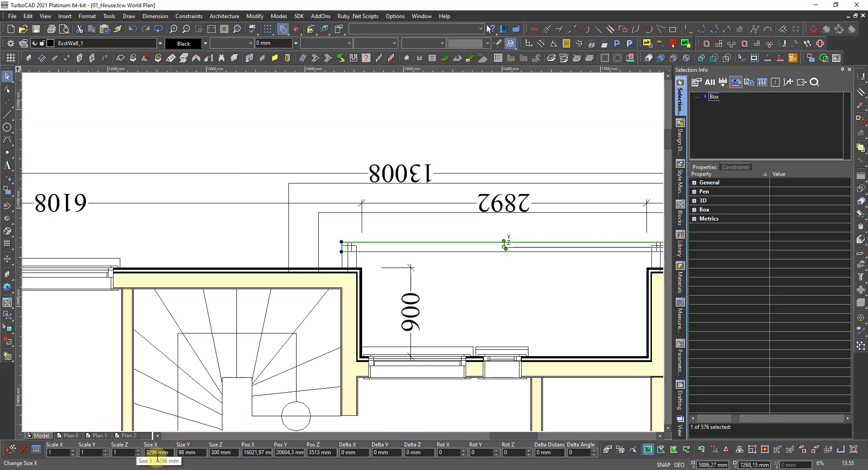
pyautogui.scroll(-1, 452, 276)
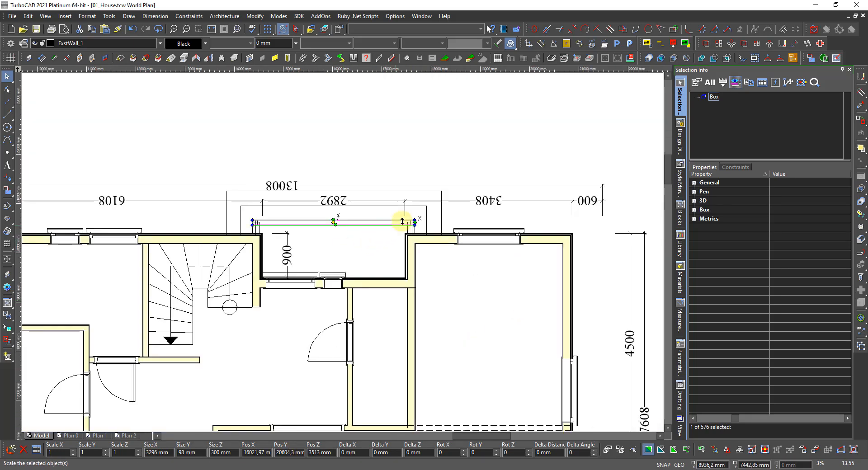
pyautogui.scroll(1, 402, 224)
pyautogui.scroll(2, 343, 252)
pyautogui.scroll(1, 397, 216)
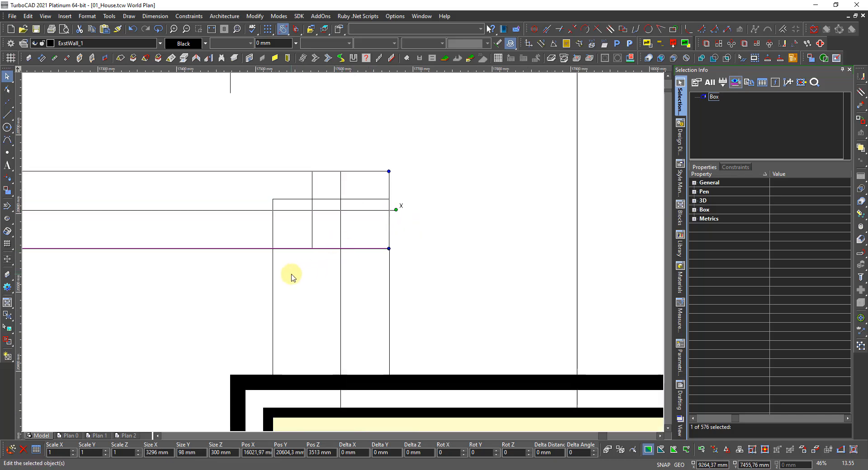
pyautogui.click(189, 270)
pyautogui.scroll(-1, 190, 271)
pyautogui.scroll(-6, 343, 255)
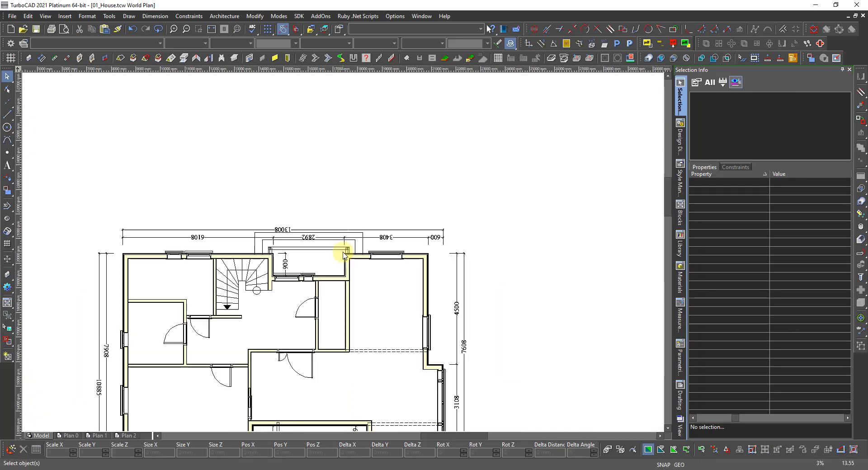
pyautogui.scroll(5, 385, 271)
pyautogui.scroll(2, 358, 259)
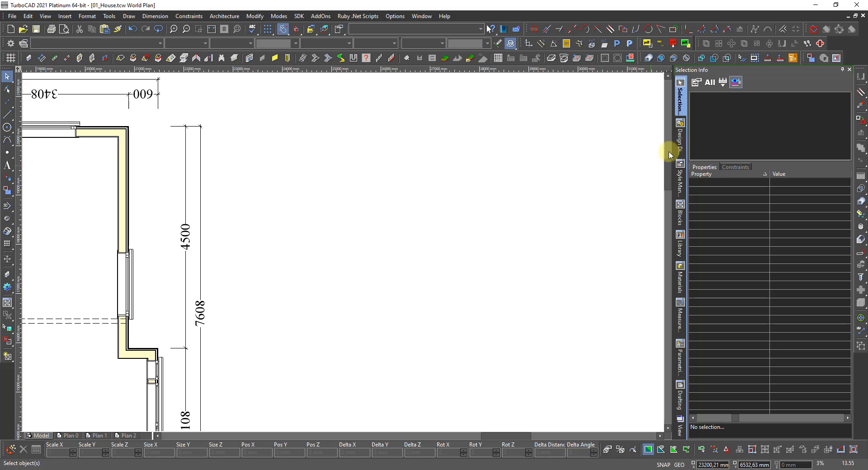
# Step: Create a new wall style named ExtCladding_Horizontal_2 based on the Standard wall style
pyautogui.click(680, 181)
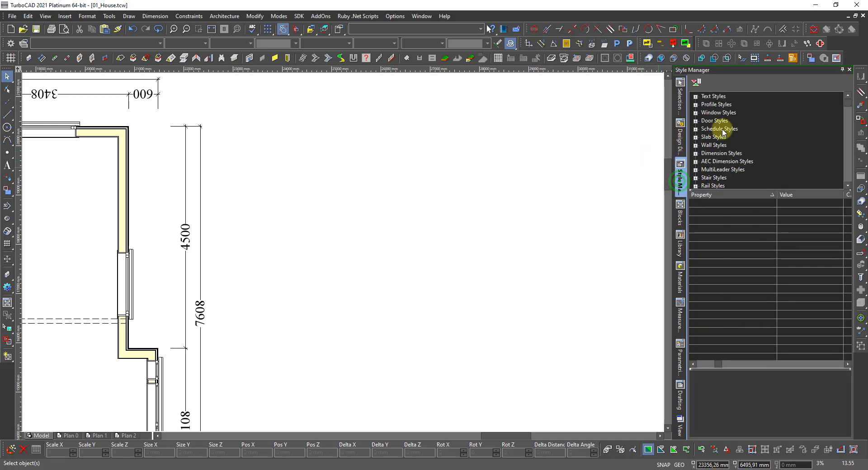
pyautogui.click(697, 146)
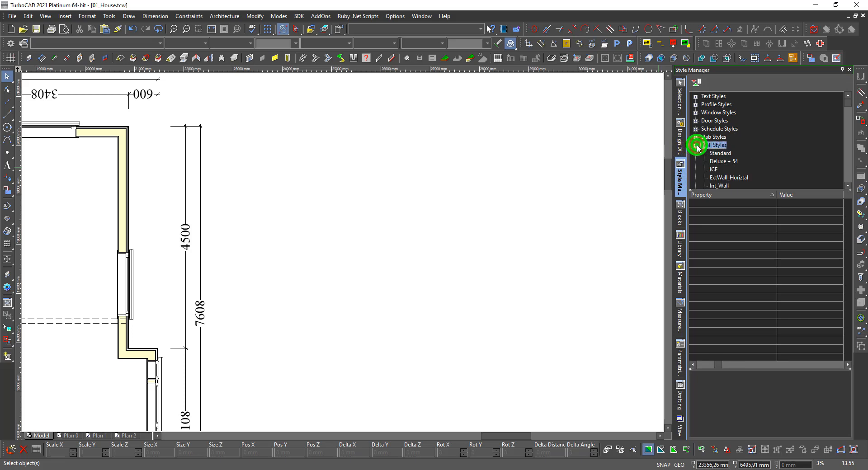
pyautogui.scroll(-1, 747, 174)
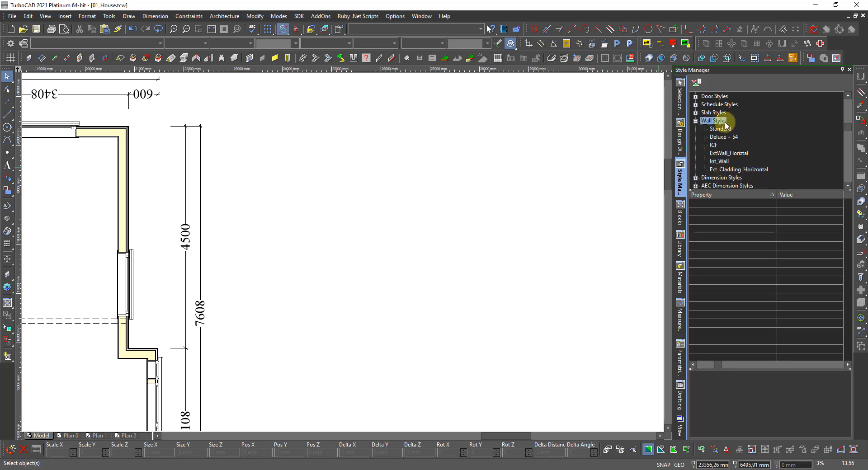
pyautogui.click(722, 129)
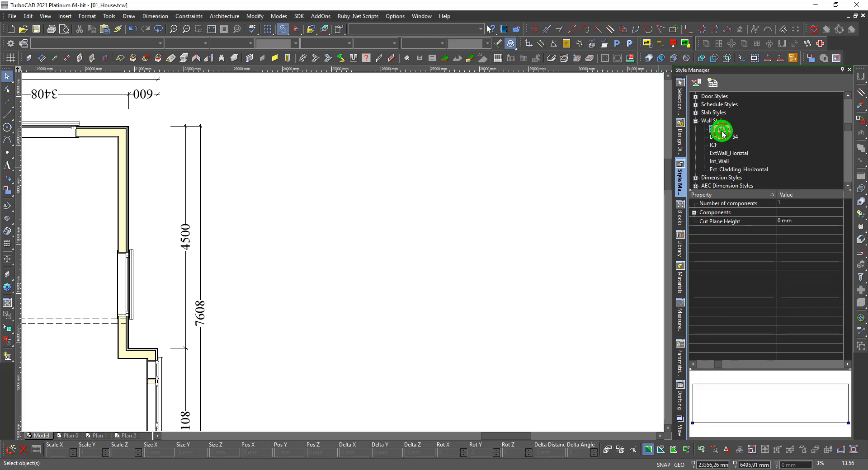
pyautogui.click(712, 85)
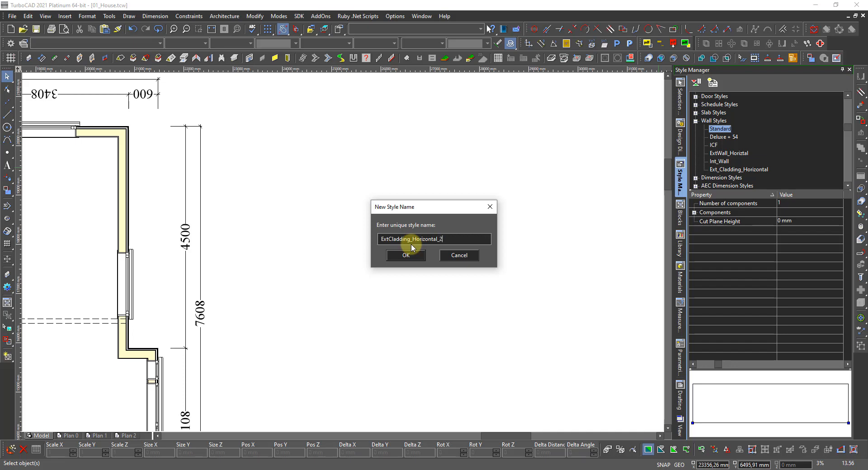
pyautogui.click(412, 247)
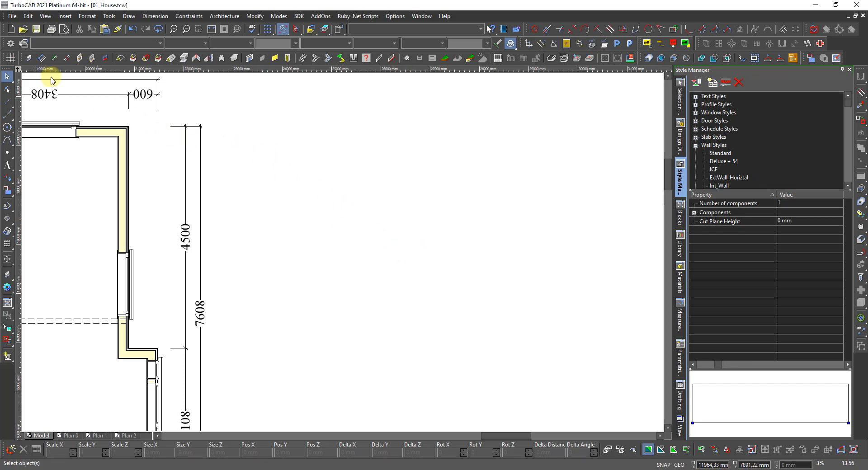
# Step: Draw a straight wall segment about 771 mm long at 270° in the empty area right of the house
pyautogui.click(27, 56)
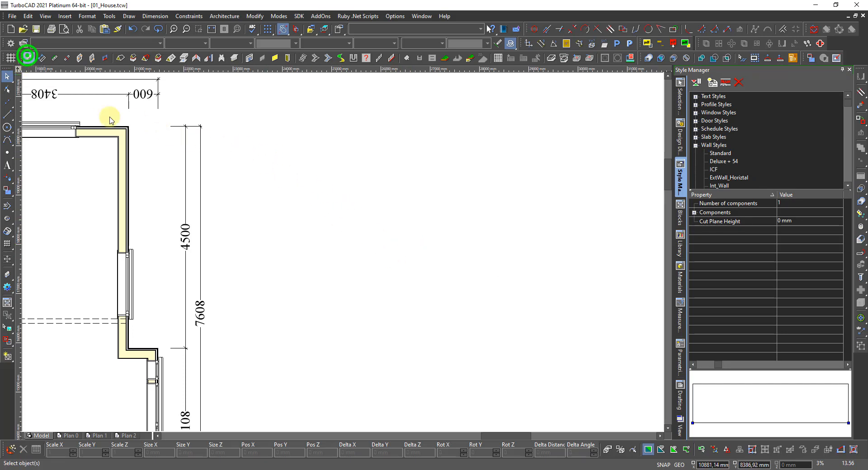
pyautogui.rightClick(410, 272)
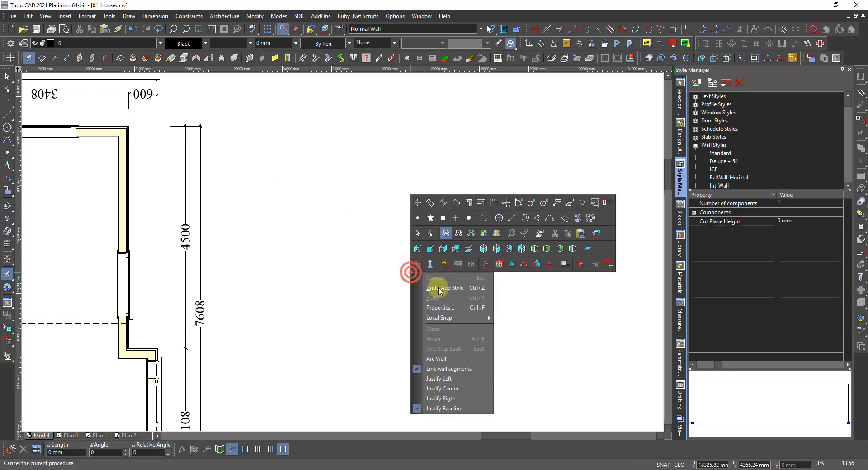
pyautogui.click(489, 267)
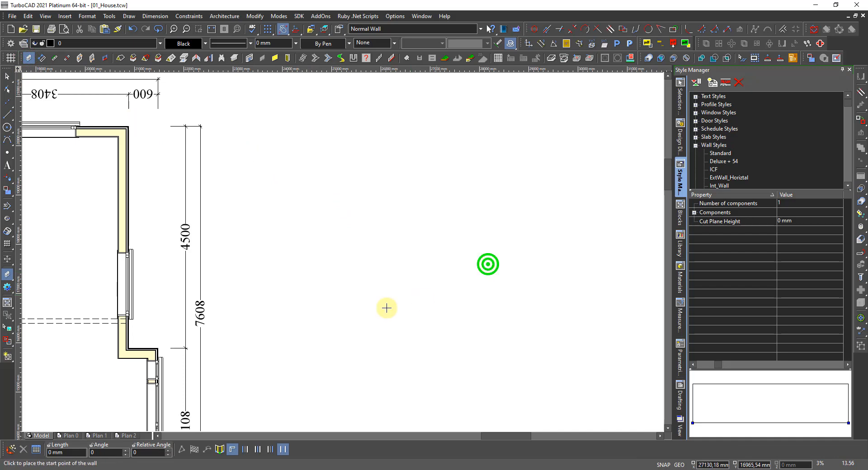
pyautogui.click(394, 276)
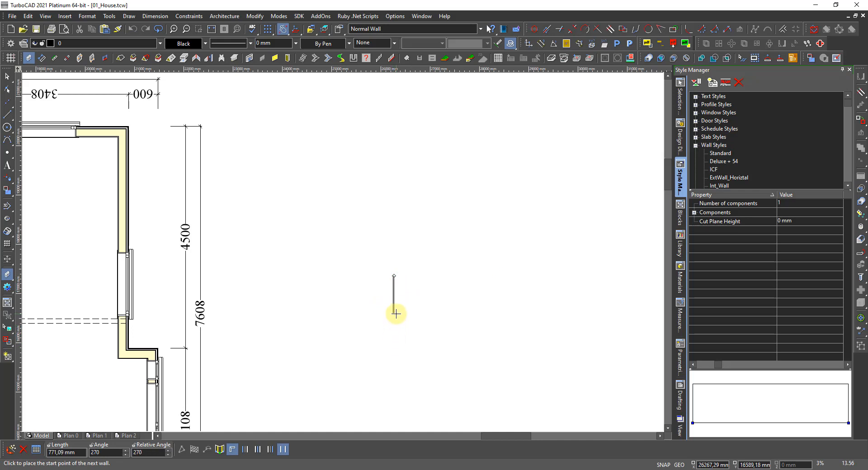
pyautogui.click(396, 313)
pyautogui.rightClick(395, 313)
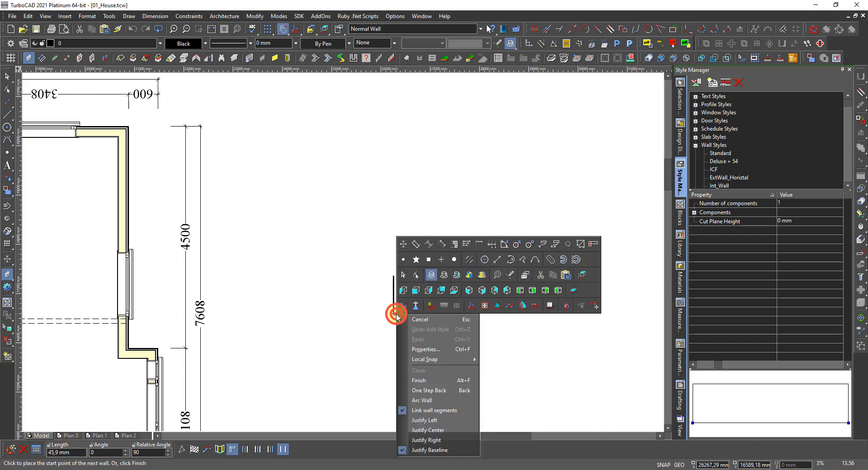
pyautogui.click(416, 381)
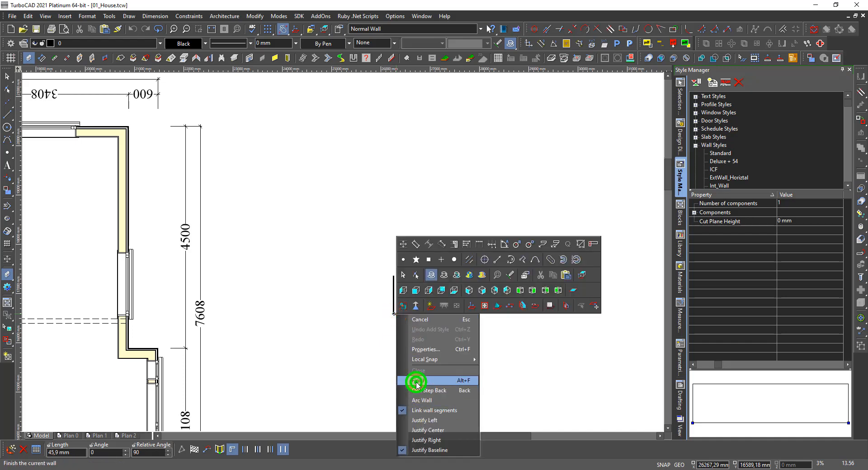
# Step: Select the newly drawn wall segment and assign it the wall style ExtCladding_Horizontal_2
pyautogui.scroll(2, 398, 311)
pyautogui.scroll(2, 324, 240)
pyautogui.scroll(2, 345, 254)
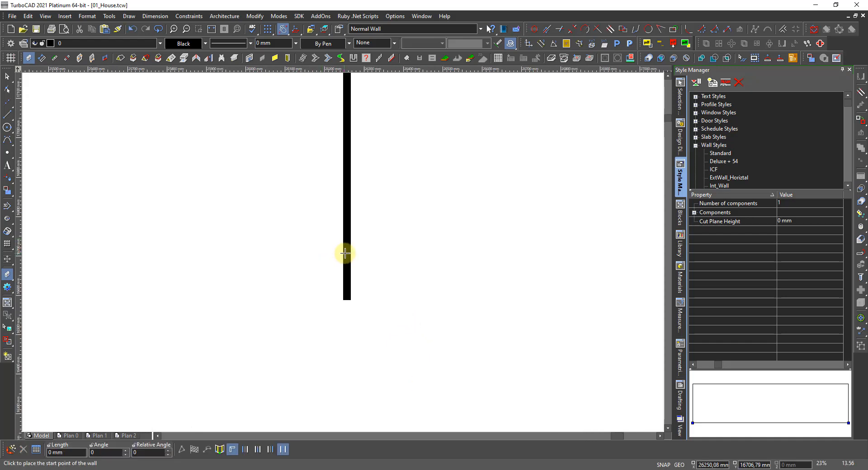
pyautogui.press('Escape')
pyautogui.click(349, 277)
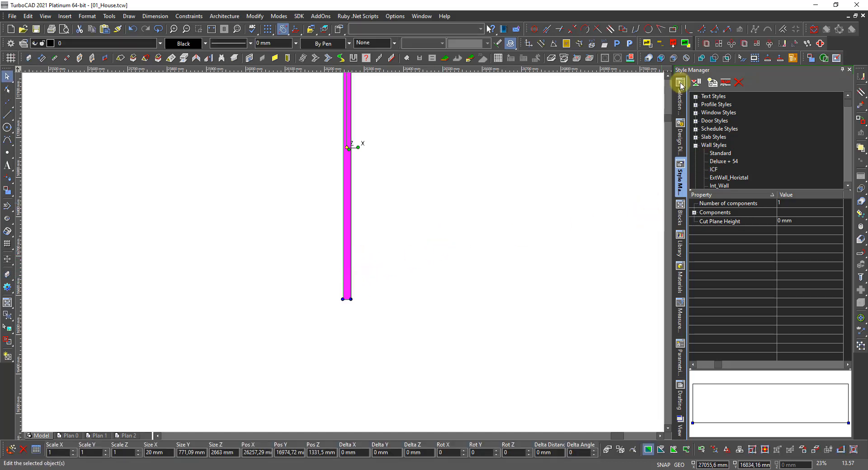
pyautogui.click(681, 99)
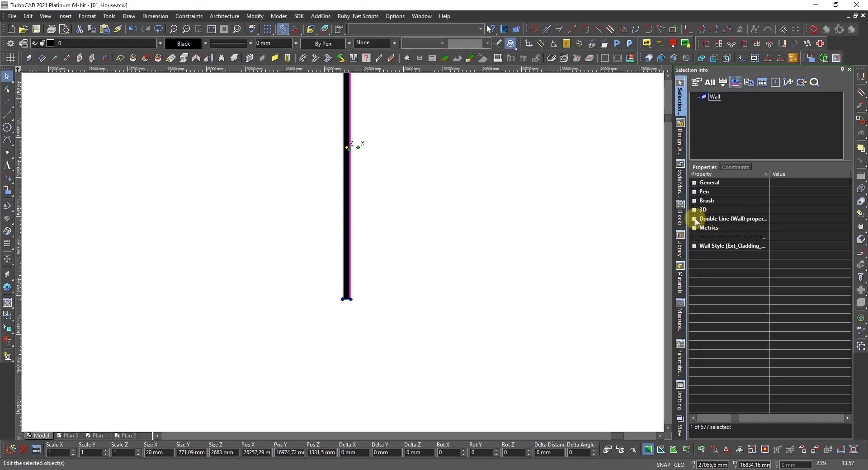
pyautogui.click(695, 183)
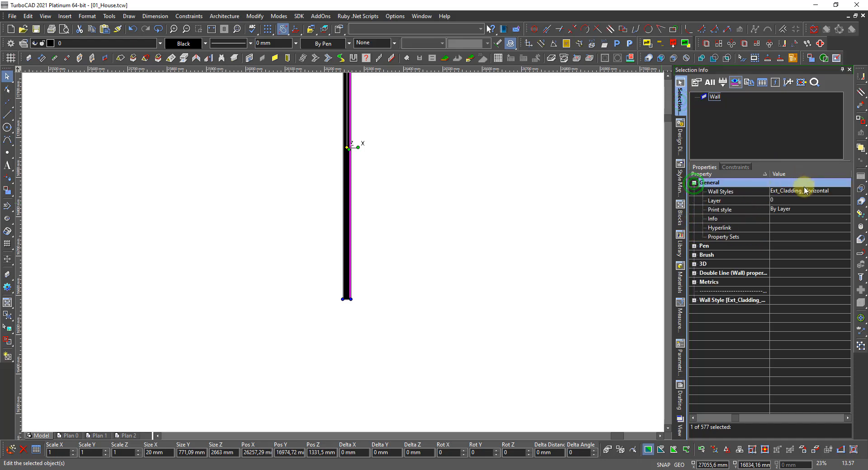
pyautogui.click(807, 195)
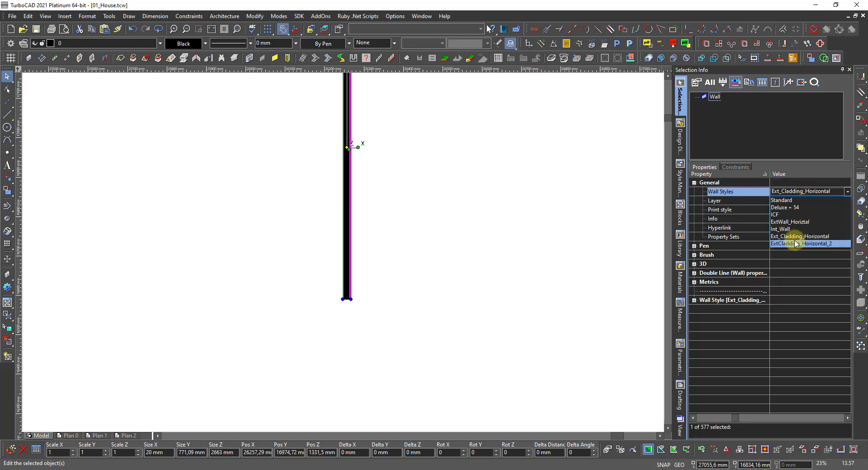
pyautogui.click(797, 245)
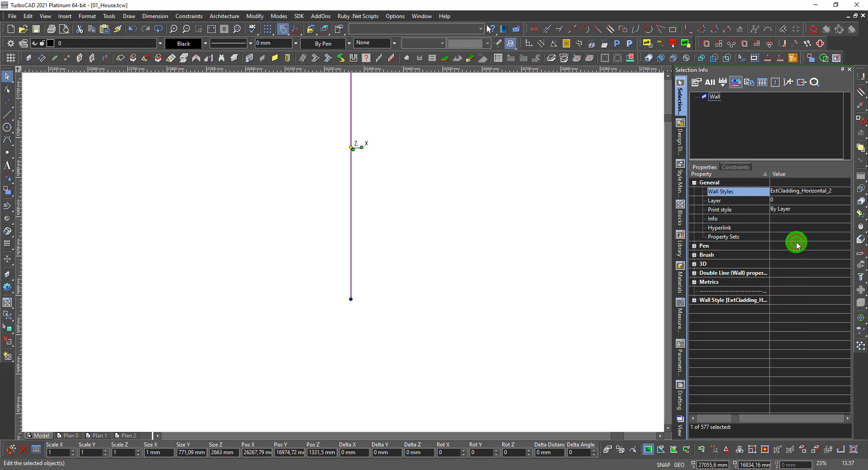
# Step: Set the selected wall's thickness to 0,1 mm
pyautogui.click(696, 273)
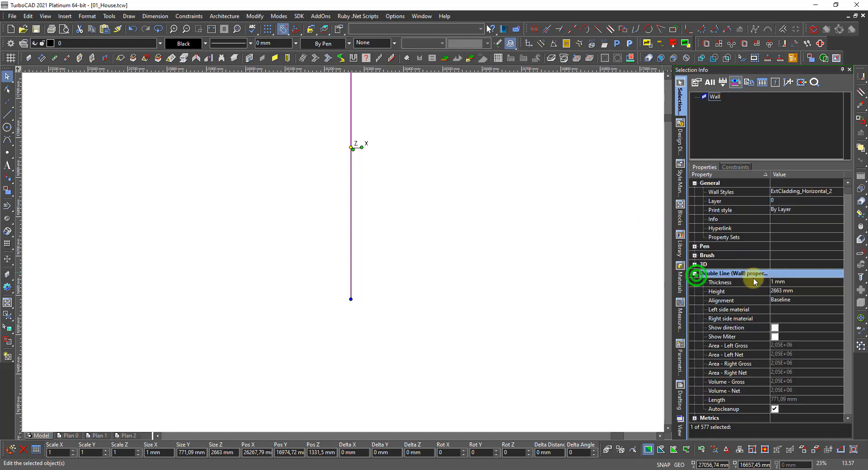
pyautogui.click(771, 279)
pyautogui.click(791, 278)
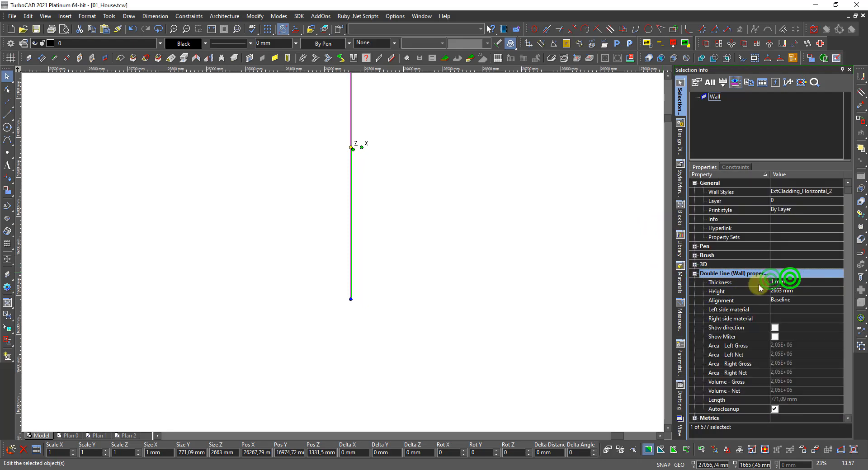
pyautogui.click(790, 280)
pyautogui.click(791, 282)
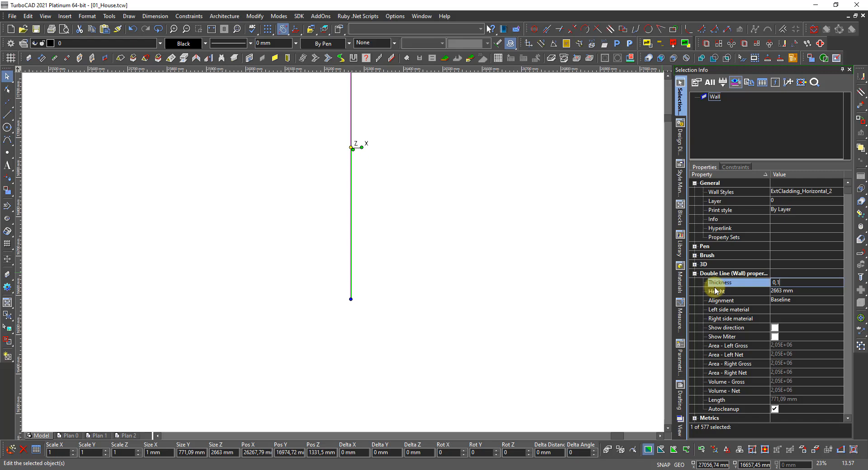
pyautogui.press('Return')
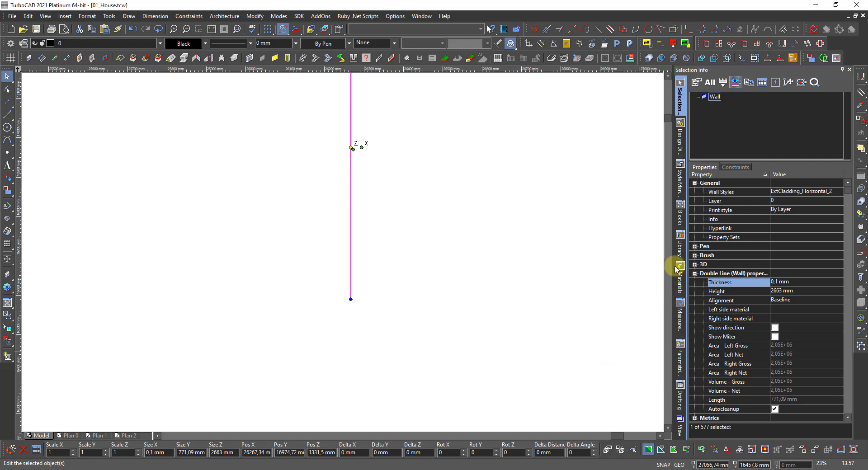
pyautogui.click(695, 273)
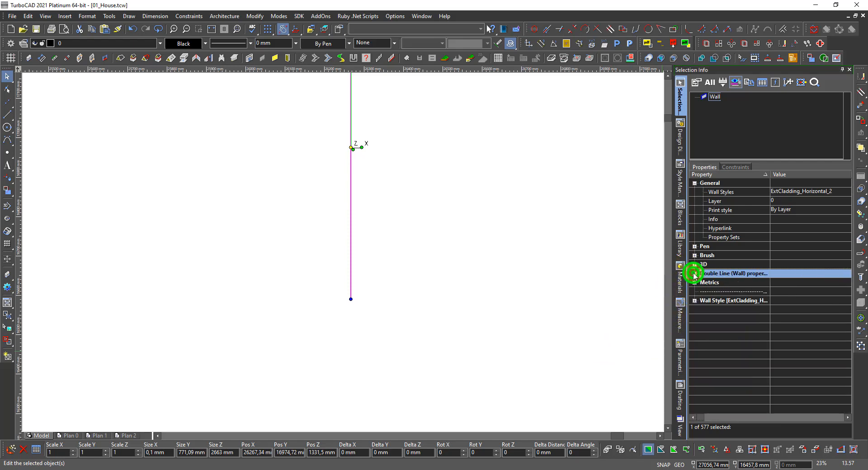
# Step: Set the number of components in the ExtCladding_Horizontal_2 wall style to 4
pyautogui.click(695, 301)
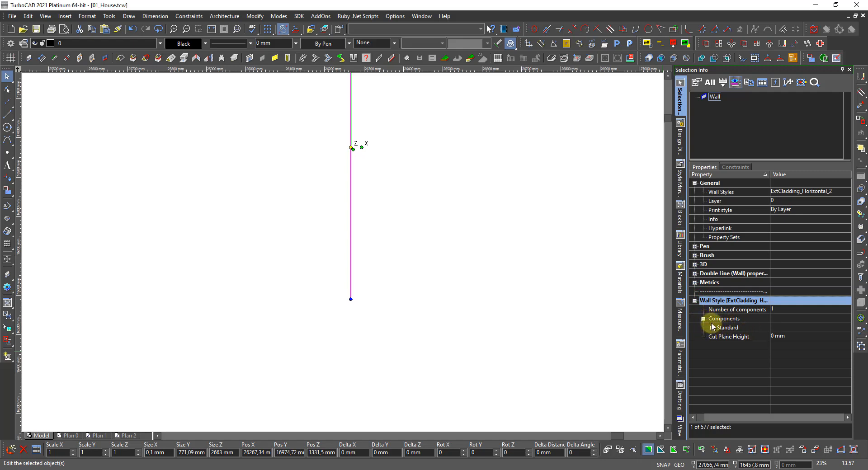
pyautogui.click(793, 309)
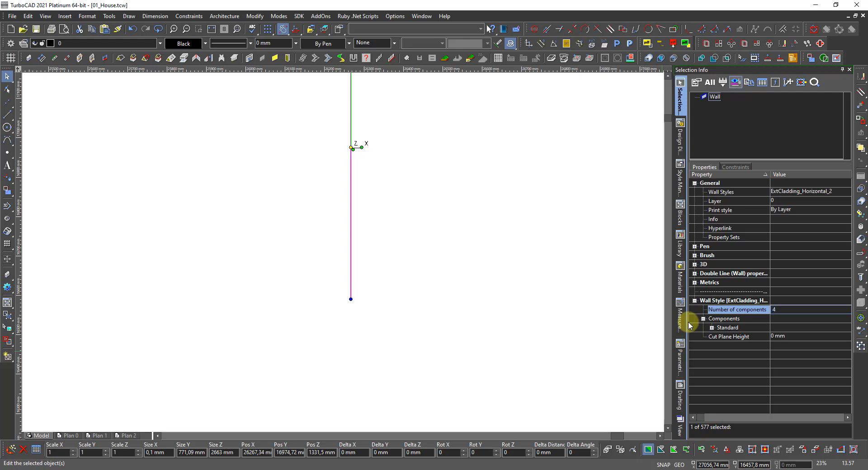
pyautogui.press('Return')
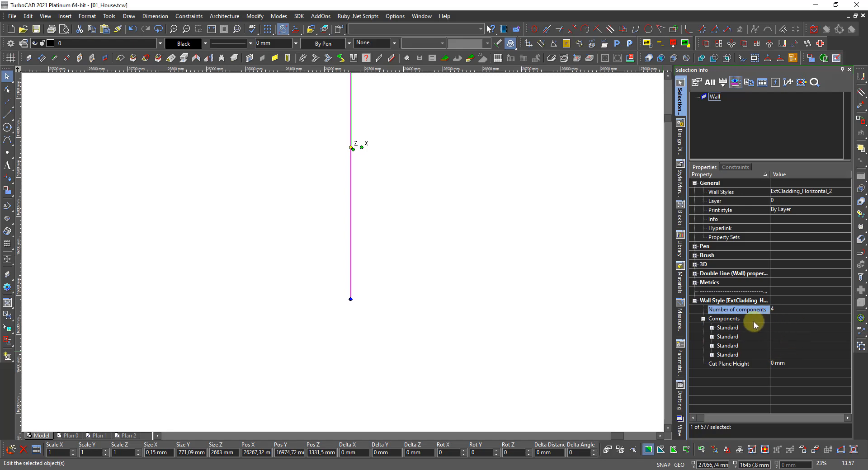
# Step: Name the wall style's first component Frame and its second component Ext Plate
pyautogui.click(781, 327)
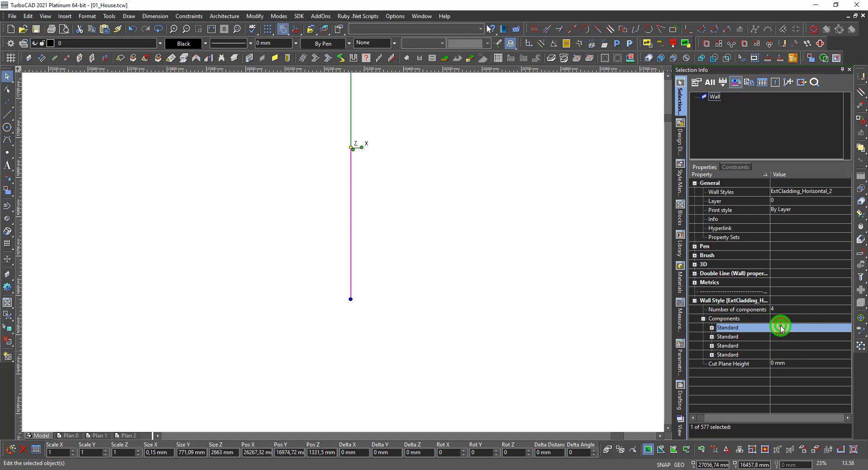
pyautogui.click(711, 327)
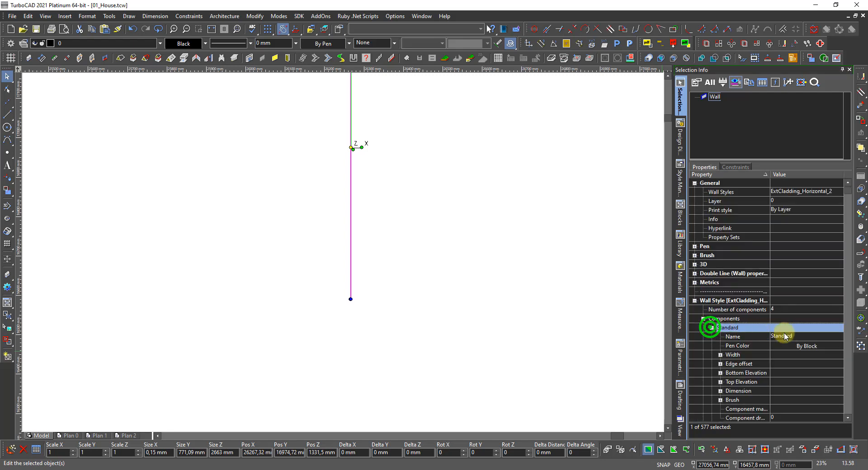
pyautogui.click(788, 335)
pyautogui.doubleClick(803, 337)
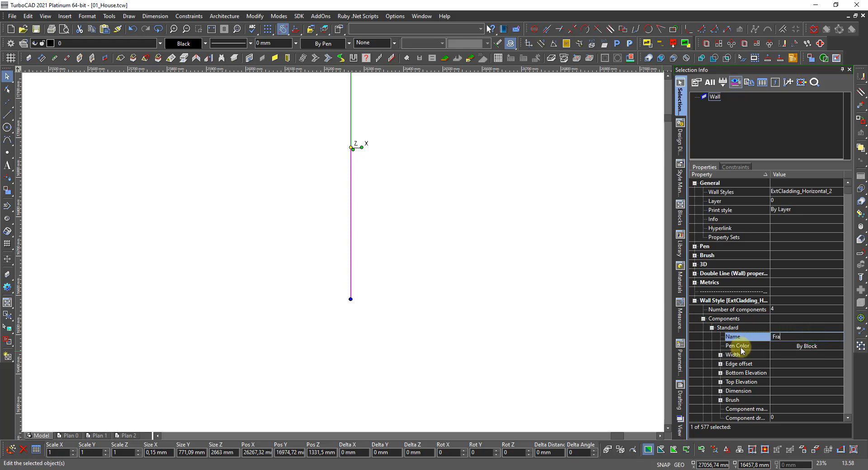
pyautogui.click(742, 347)
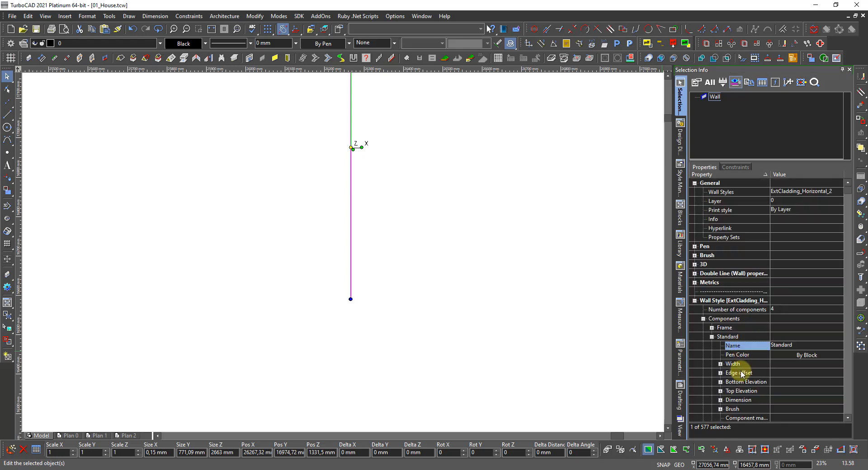
pyautogui.click(784, 345)
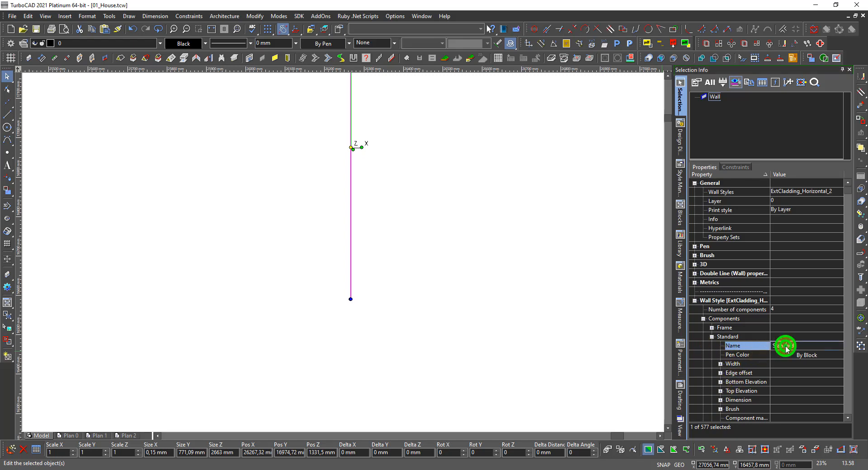
pyautogui.doubleClick(803, 346)
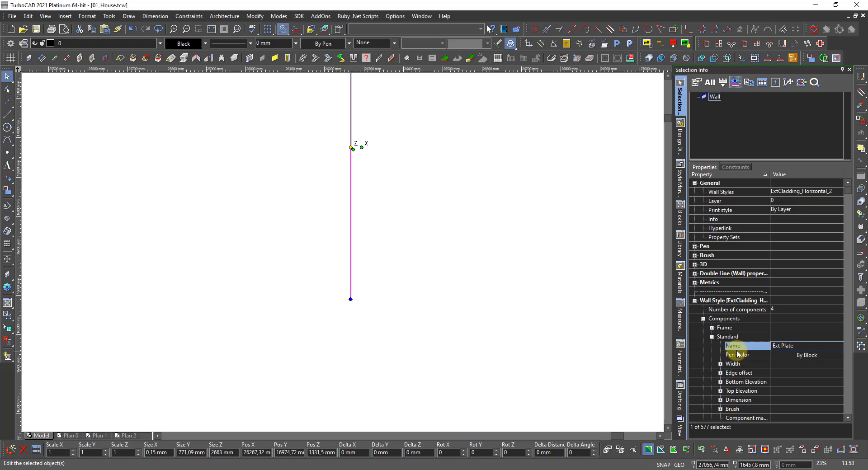
pyautogui.press('Return')
# Step: Name the wall style's third component Ventilation and its fourth component Cladding
pyautogui.scroll(-2, 745, 362)
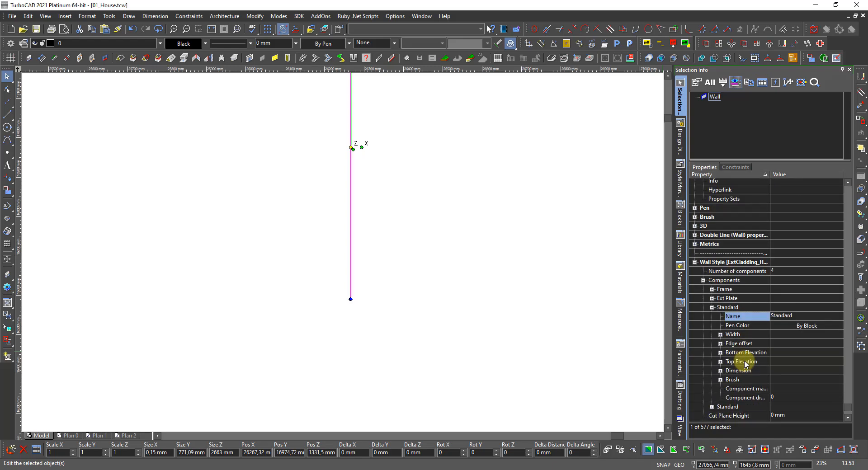
pyautogui.click(785, 315)
pyautogui.click(801, 316)
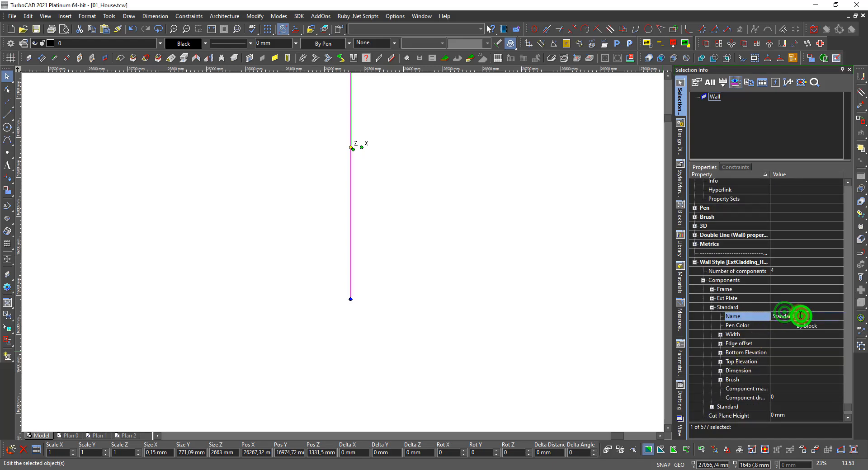
pyautogui.doubleClick(801, 316)
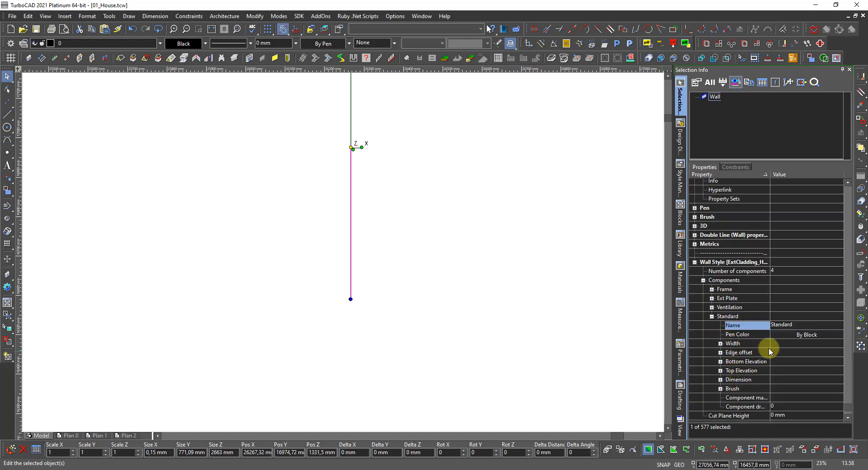
pyautogui.click(787, 325)
pyautogui.moveTo(803, 326); pyautogui.dragTo(734, 327)
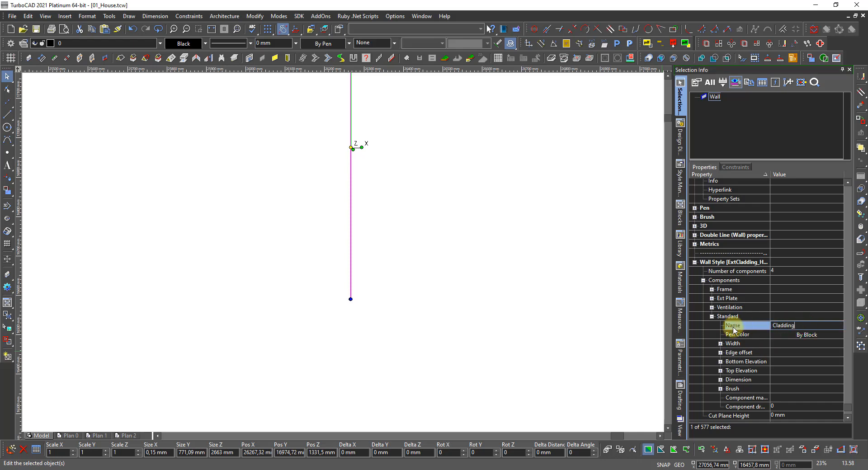
pyautogui.write('Cladding')
pyautogui.press('Return')
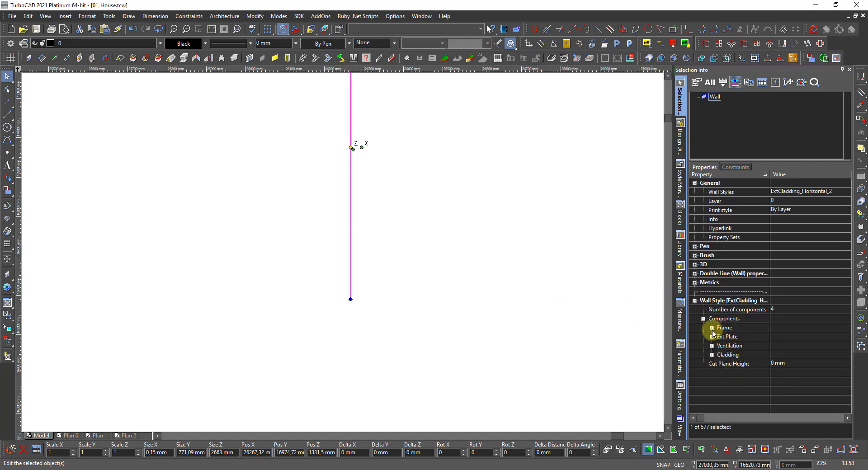
# Step: Review the width and edge offset settings of the Frame component
pyautogui.click(713, 328)
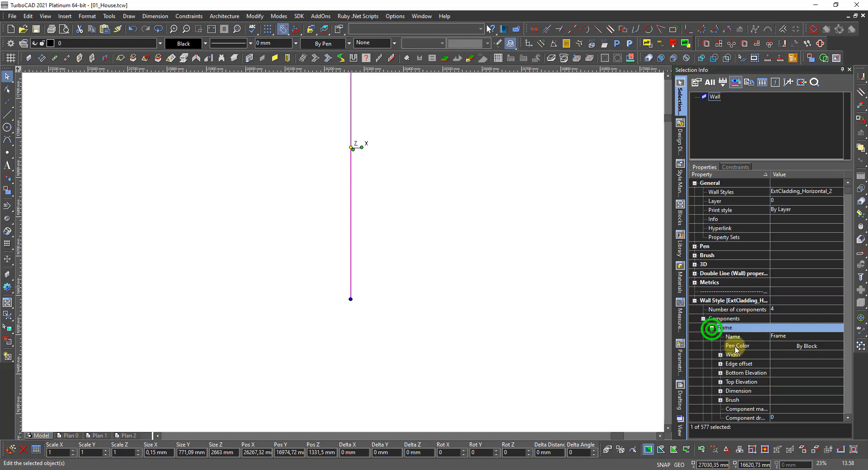
pyautogui.click(721, 355)
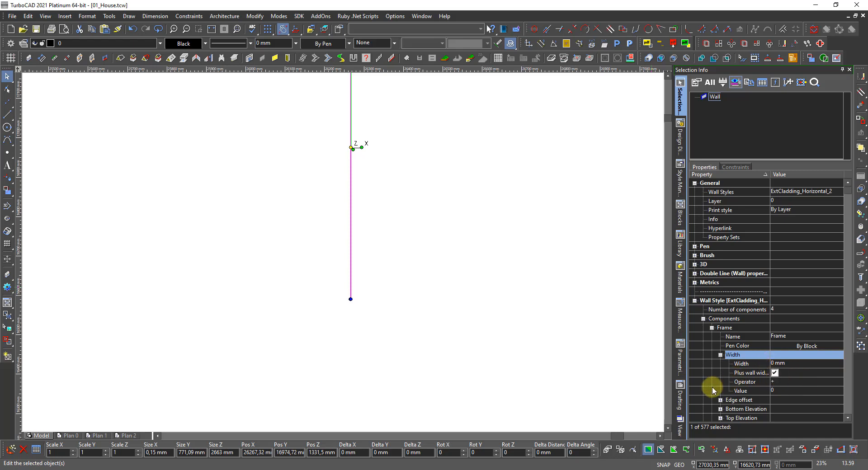
pyautogui.click(721, 401)
pyautogui.scroll(-2, 745, 398)
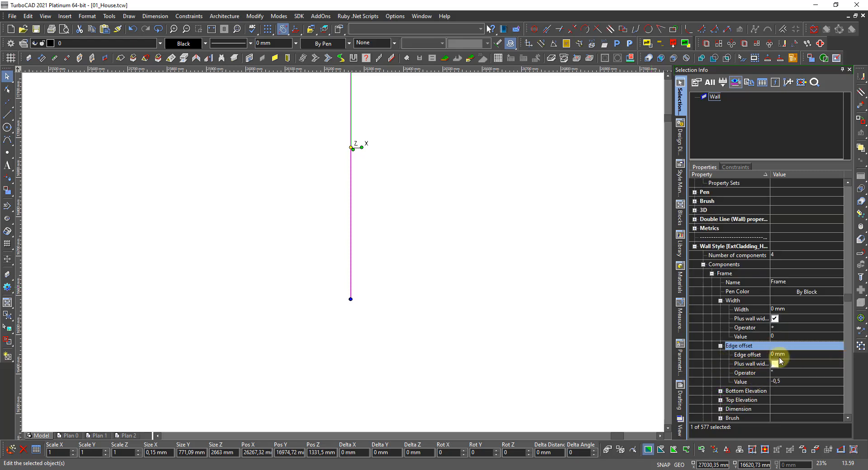
pyautogui.click(712, 274)
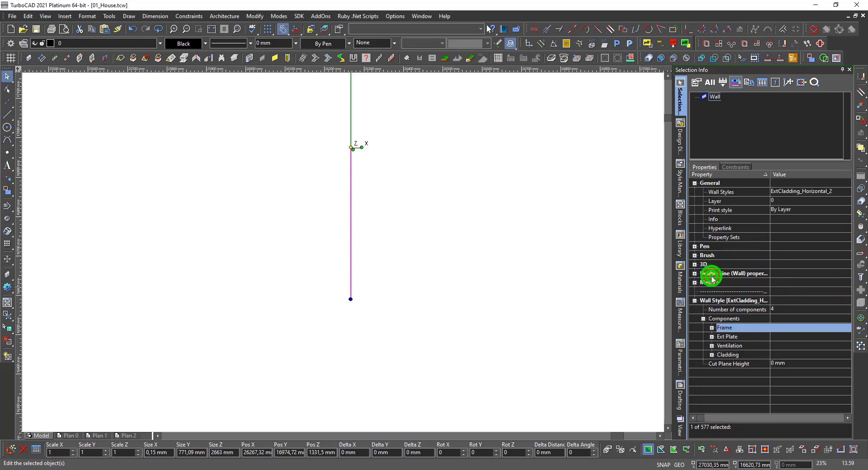
# Step: Set the Ext Plate component's width to 12 mm and exclude the wall width from it
pyautogui.click(712, 337)
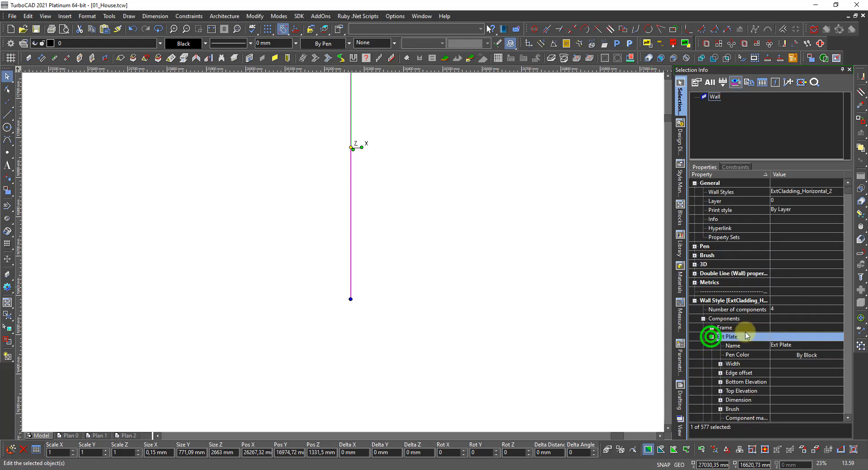
pyautogui.click(720, 364)
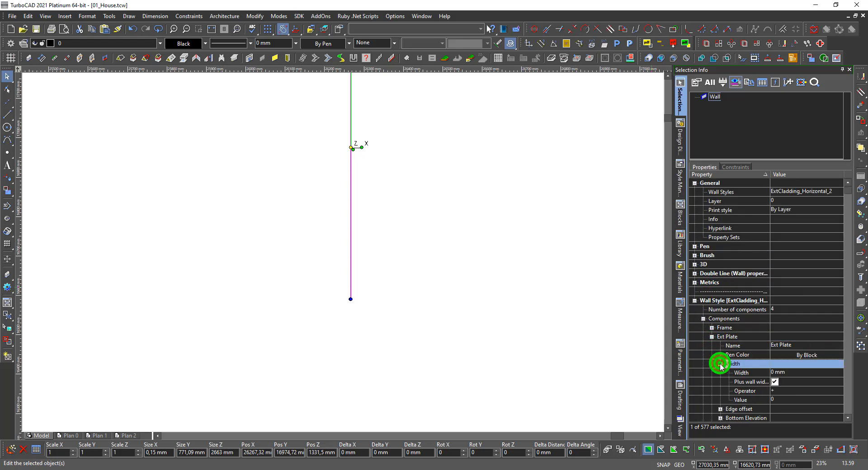
pyautogui.click(788, 372)
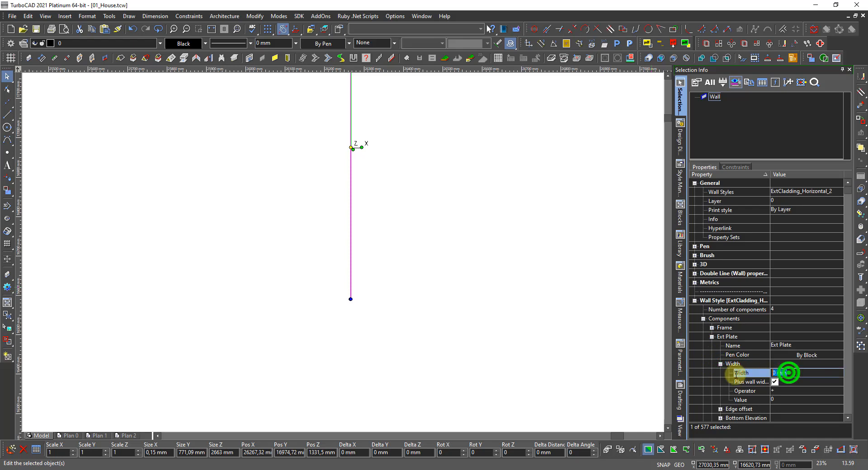
pyautogui.write('12')
pyautogui.press('Return')
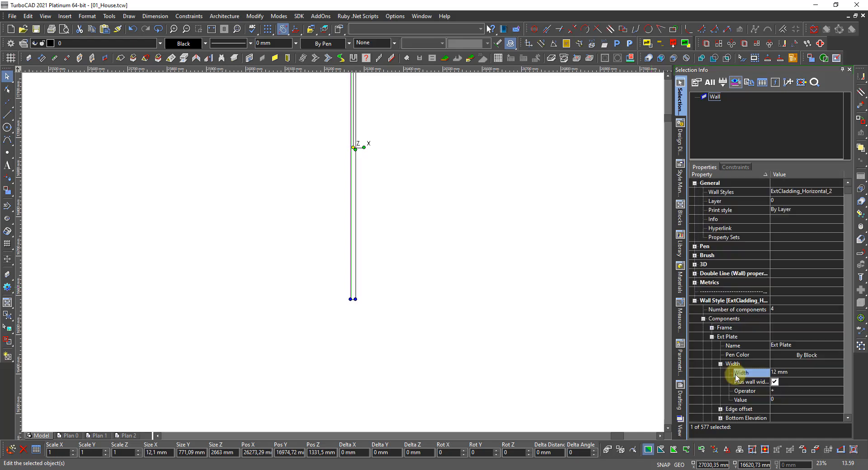
pyautogui.click(774, 382)
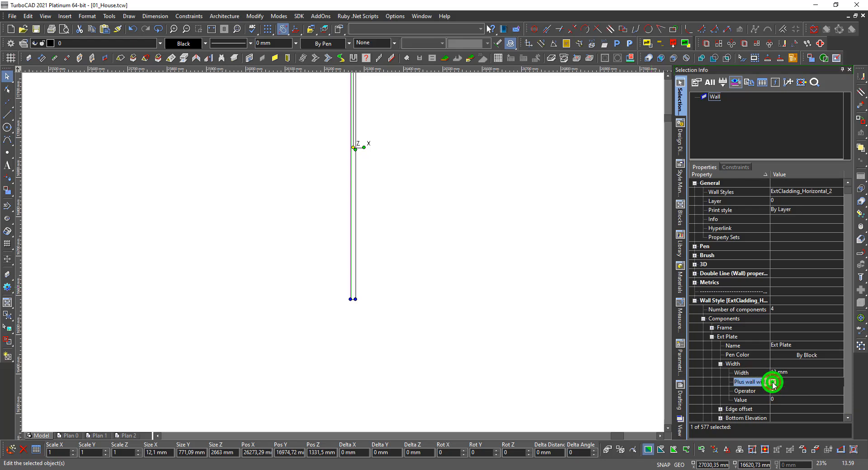
# Step: Exclude the wall width from the Ext Plate component's edge offset and set the offset to -12 mm
pyautogui.click(718, 411)
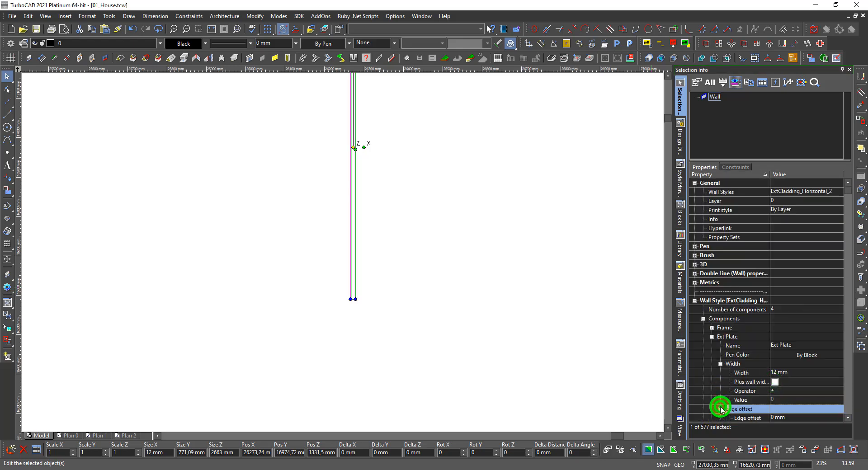
pyautogui.click(721, 409)
pyautogui.click(772, 373)
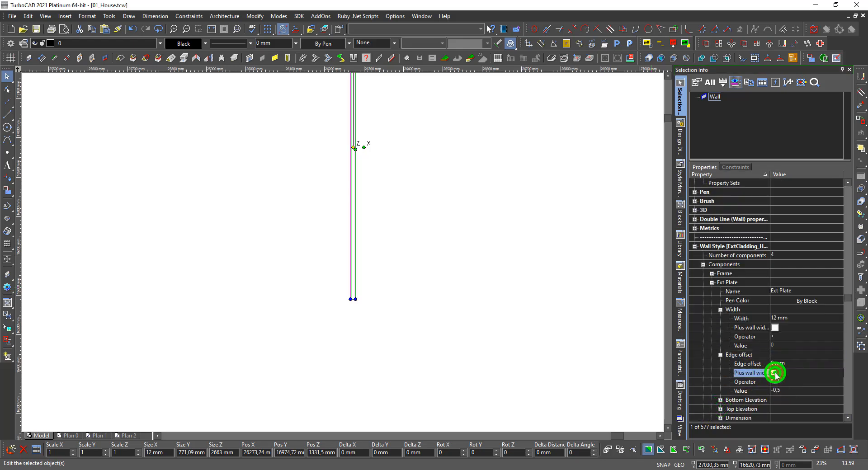
pyautogui.click(792, 364)
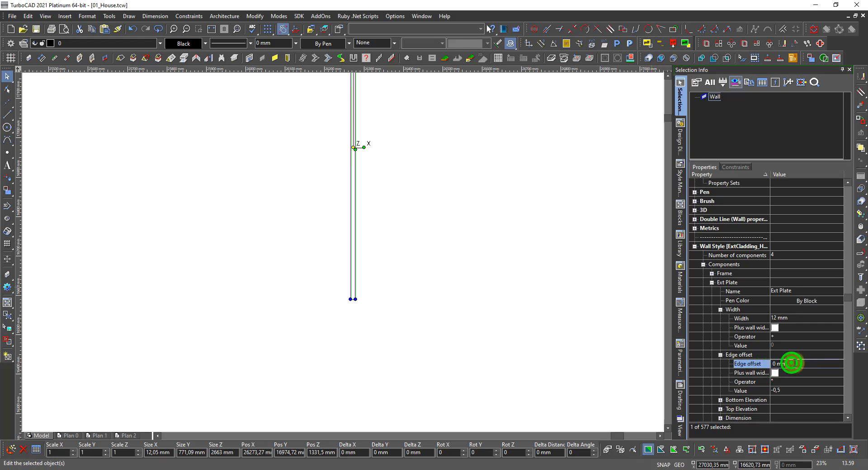
pyautogui.write('-')
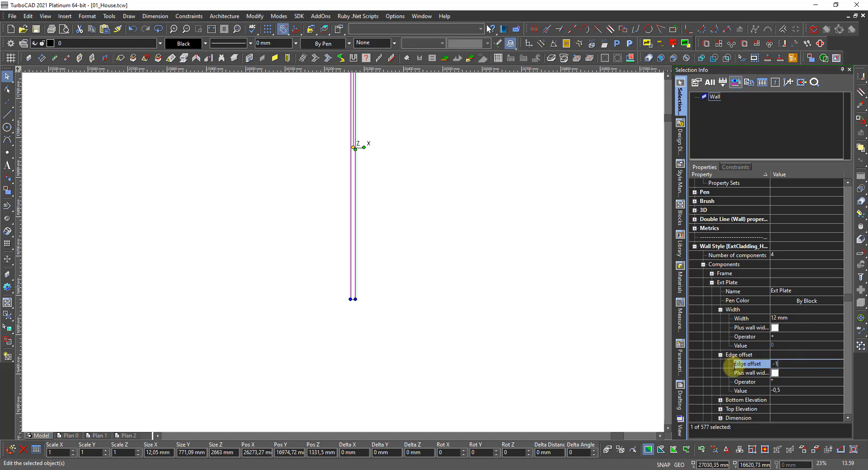
pyautogui.write('12')
pyautogui.press('Return')
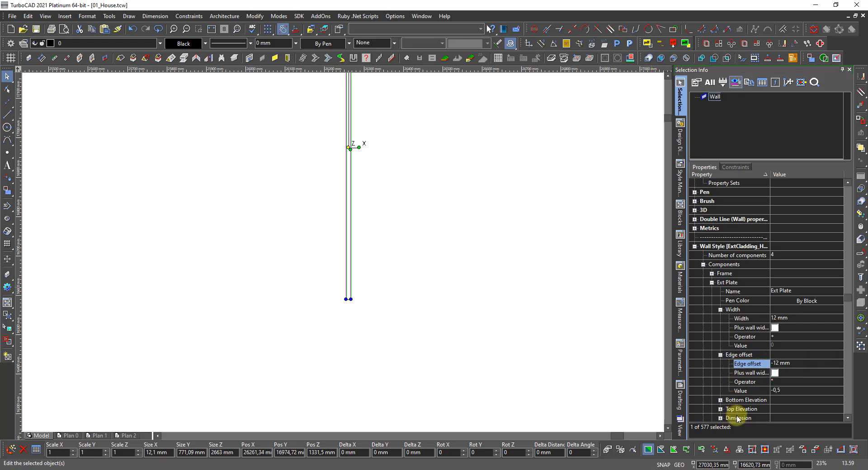
# Step: Give the Ext Plate component a Solid brush pattern with the brush color Black
pyautogui.scroll(-1, 727, 404)
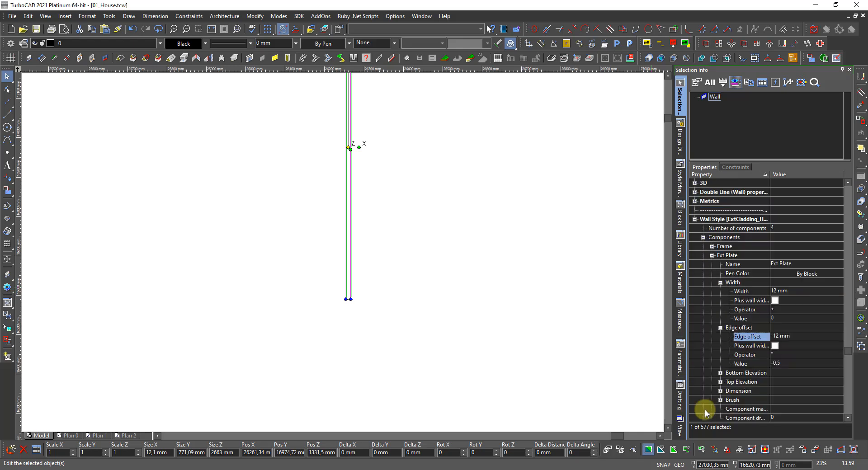
pyautogui.scroll(-1, 734, 409)
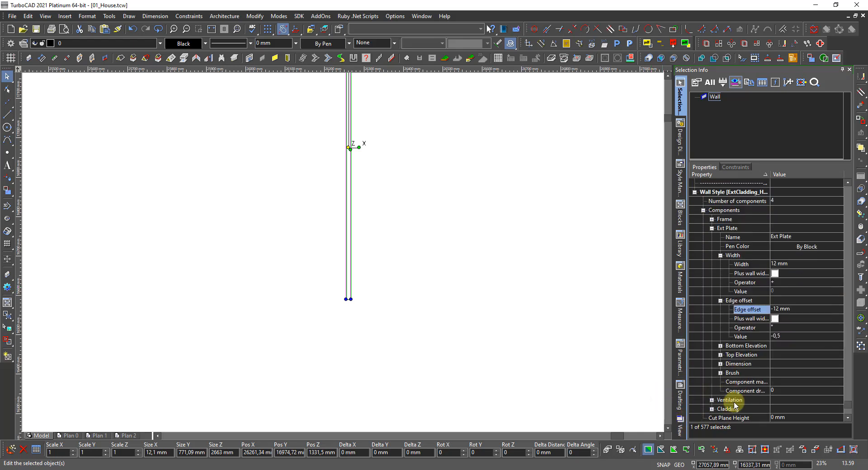
pyautogui.click(721, 373)
pyautogui.click(801, 382)
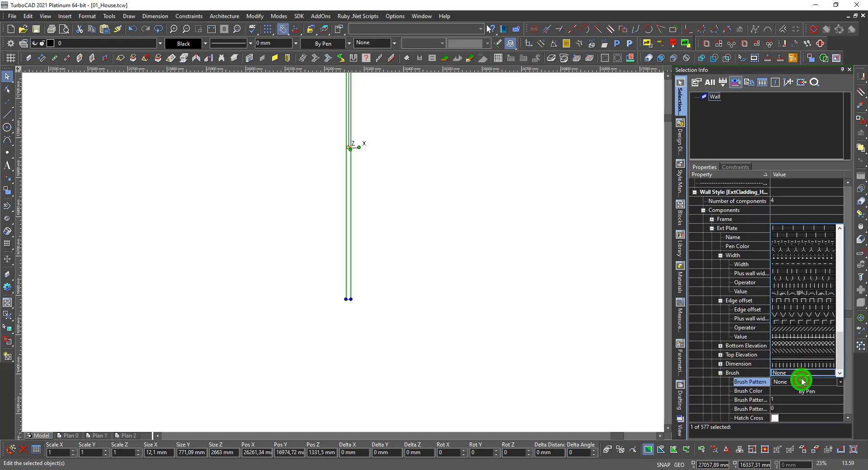
pyautogui.moveTo(840, 353); pyautogui.dragTo(840, 236)
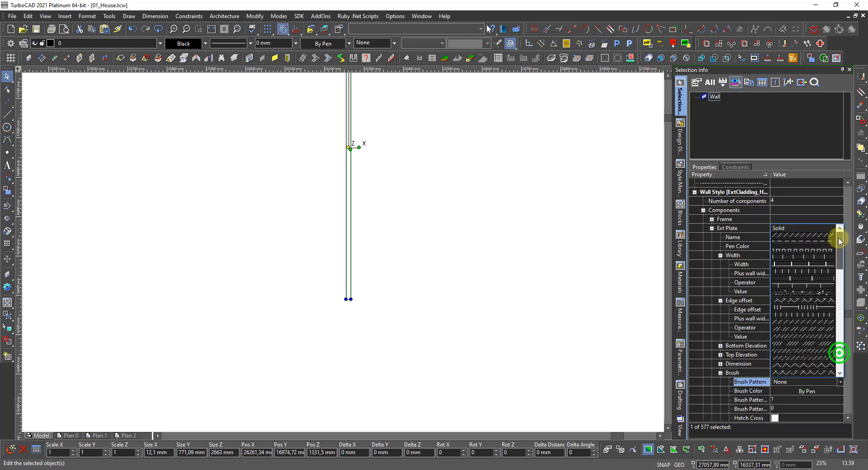
pyautogui.click(807, 229)
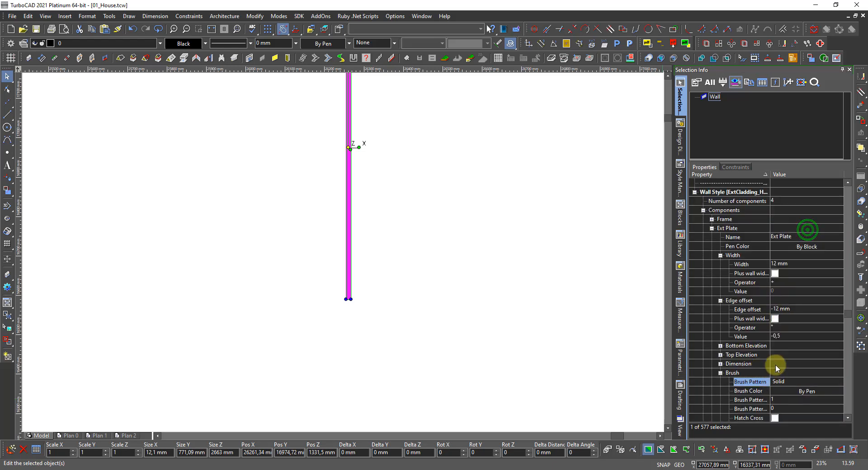
pyautogui.click(783, 390)
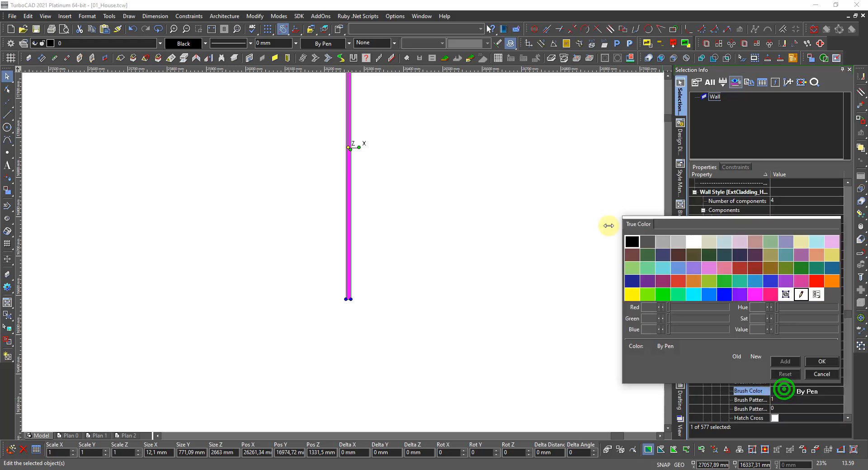
pyautogui.doubleClick(632, 242)
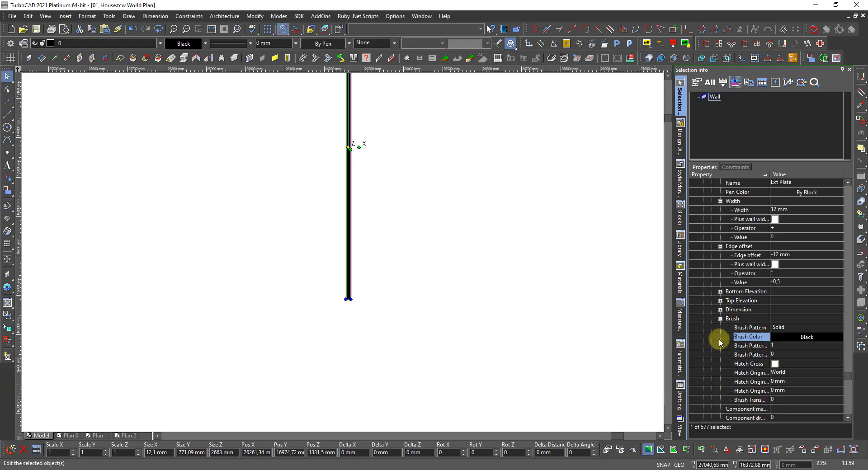
# Step: Set the Ventilation component's width to 23 mm and exclude the wall width from it
pyautogui.scroll(-1, 720, 254)
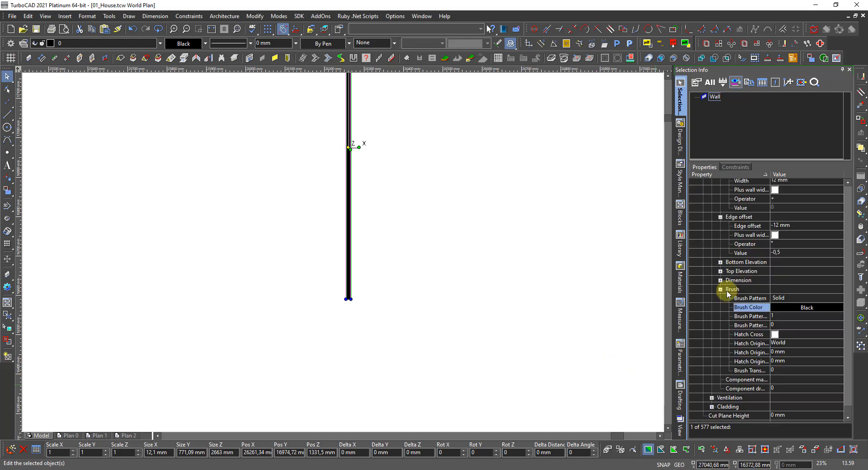
pyautogui.click(712, 398)
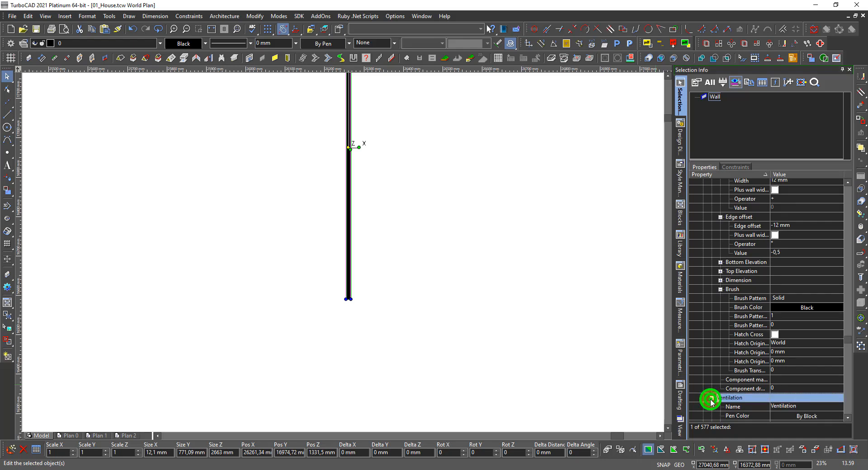
pyautogui.scroll(-2, 765, 400)
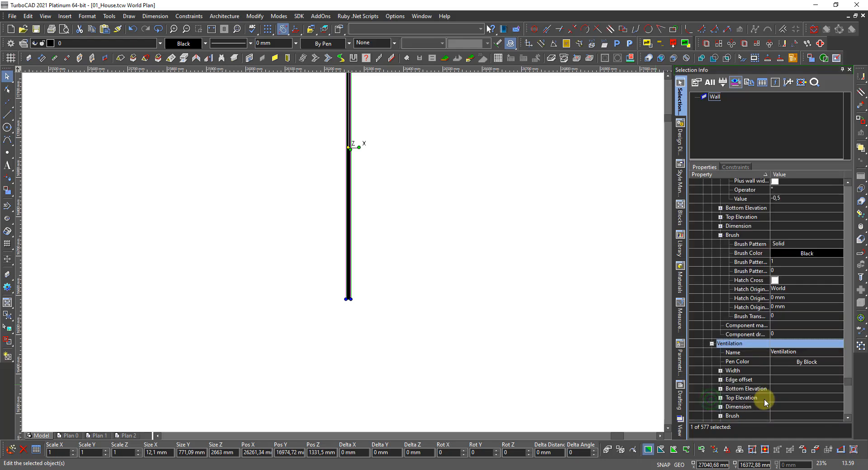
pyautogui.click(720, 370)
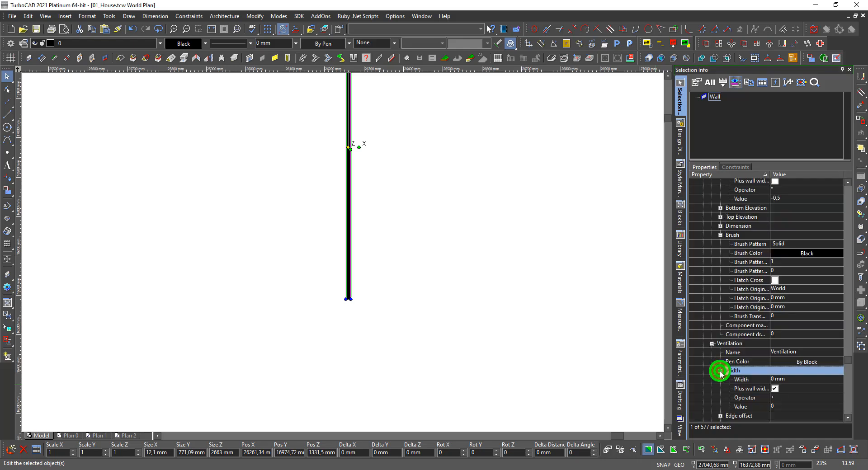
pyautogui.click(784, 380)
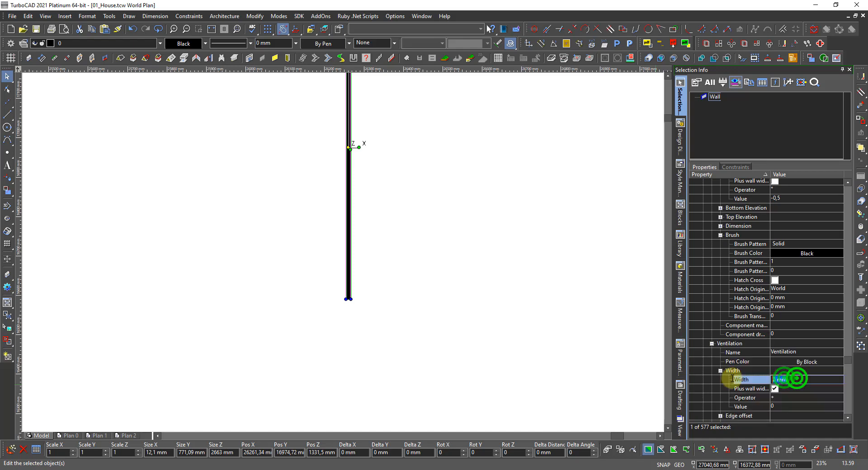
pyautogui.write('23')
pyautogui.press('Return')
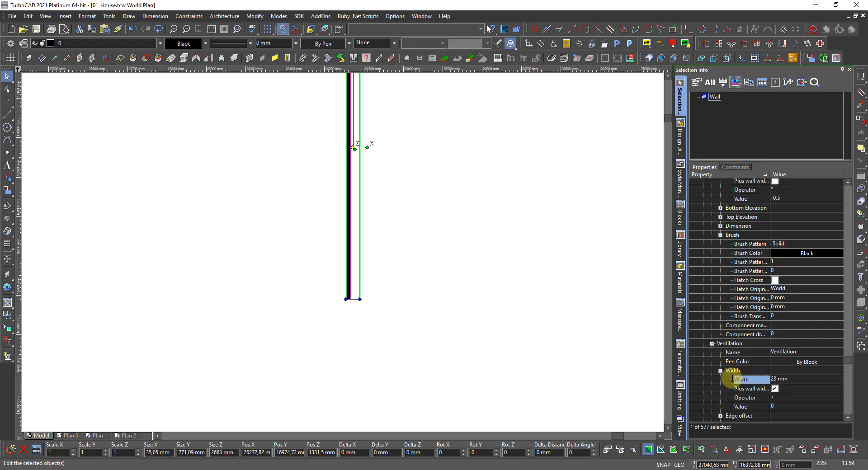
pyautogui.click(775, 389)
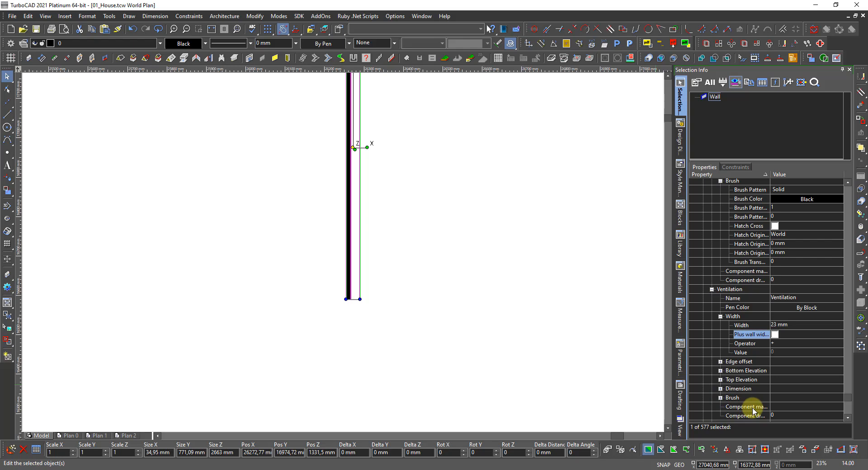
# Step: Assign the Ventilation material from the active drawing to the Ventilation component
pyautogui.scroll(-1, 761, 407)
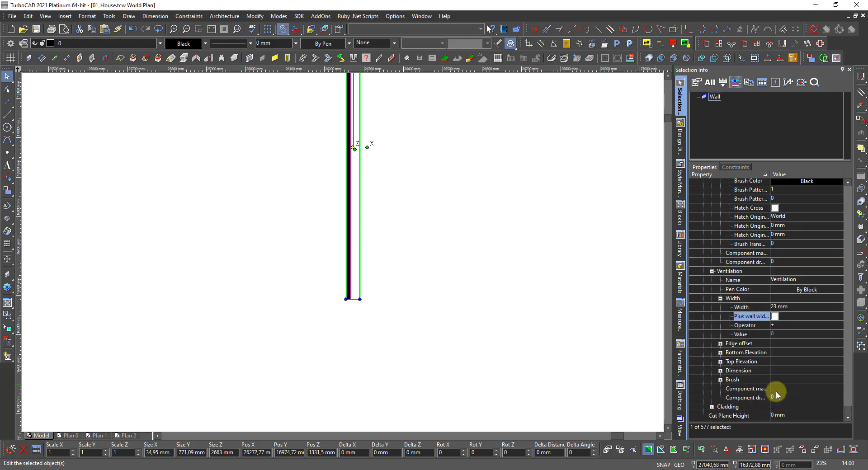
pyautogui.click(778, 390)
pyautogui.click(785, 389)
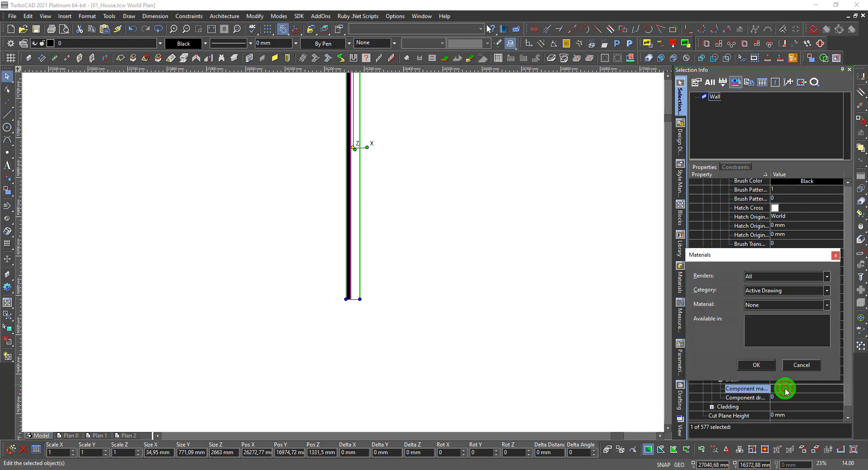
pyautogui.click(771, 305)
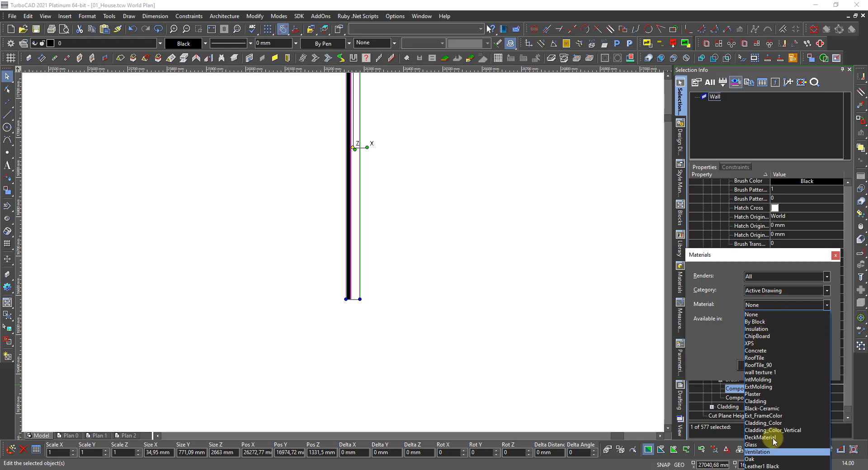
pyautogui.click(764, 452)
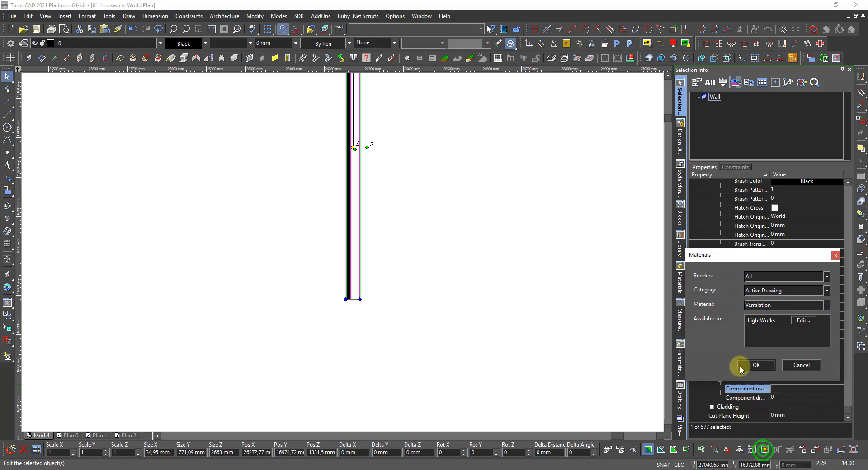
pyautogui.click(757, 366)
pyautogui.click(721, 381)
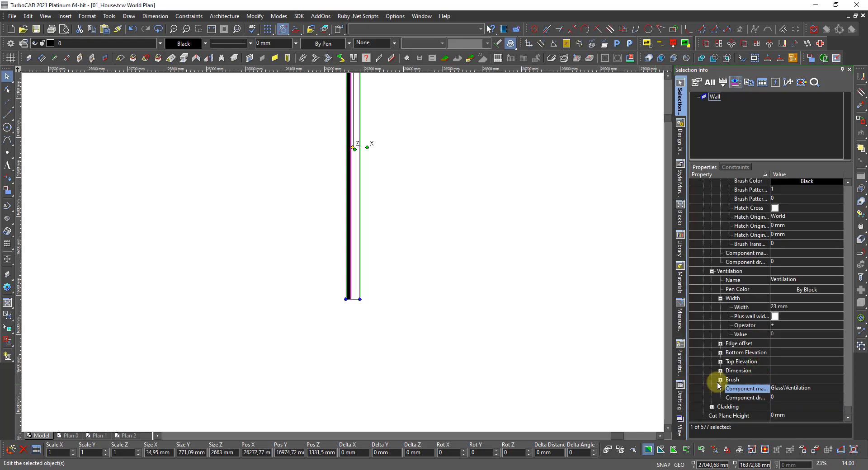
# Step: Exclude the wall width from the Ventilation component's edge offset and set the offset to -35 mm
pyautogui.click(712, 408)
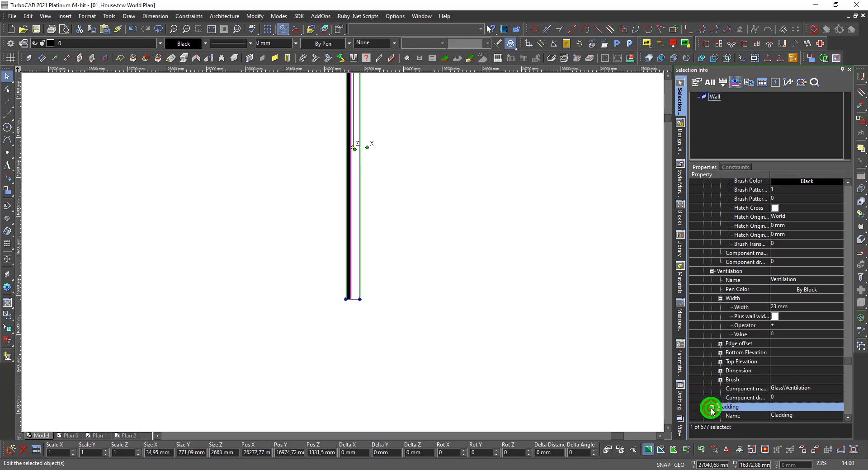
pyautogui.click(721, 344)
pyautogui.click(776, 362)
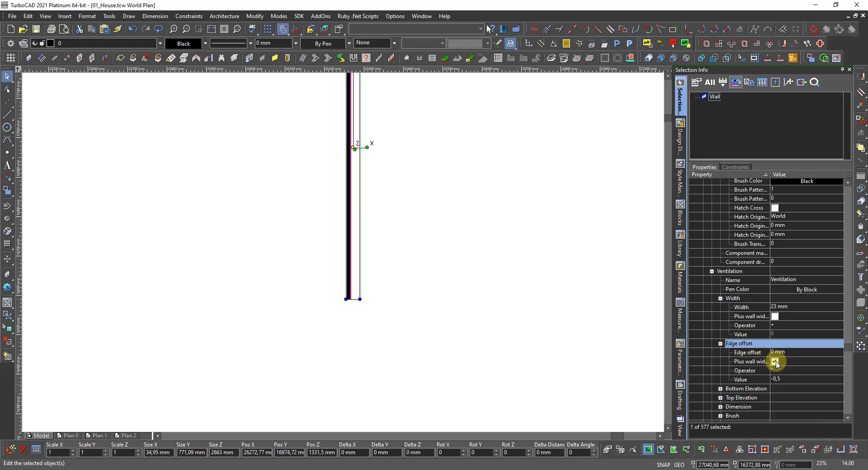
pyautogui.click(792, 352)
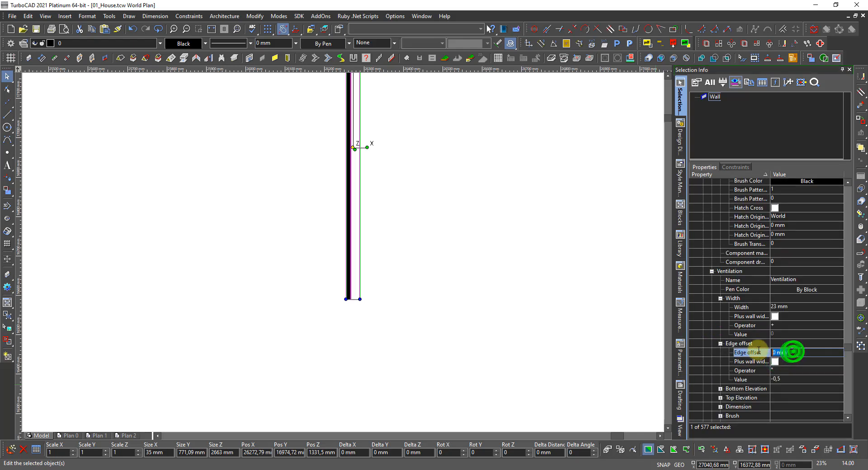
pyautogui.write('-')
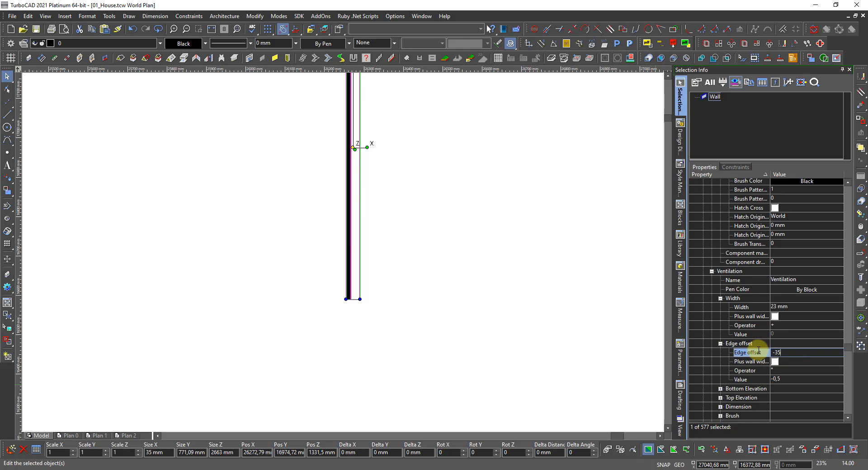
pyautogui.write('35')
pyautogui.press('Return')
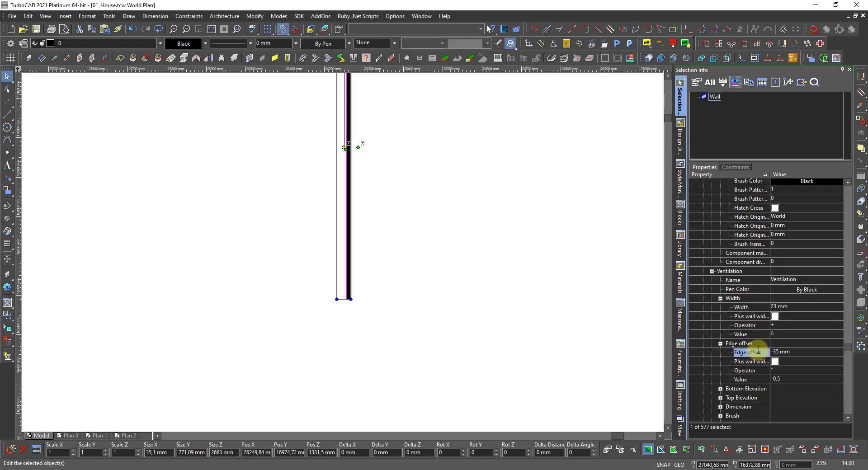
# Step: Set the Cladding component's width to 19 mm and exclude the wall width from it
pyautogui.scroll(-2, 704, 355)
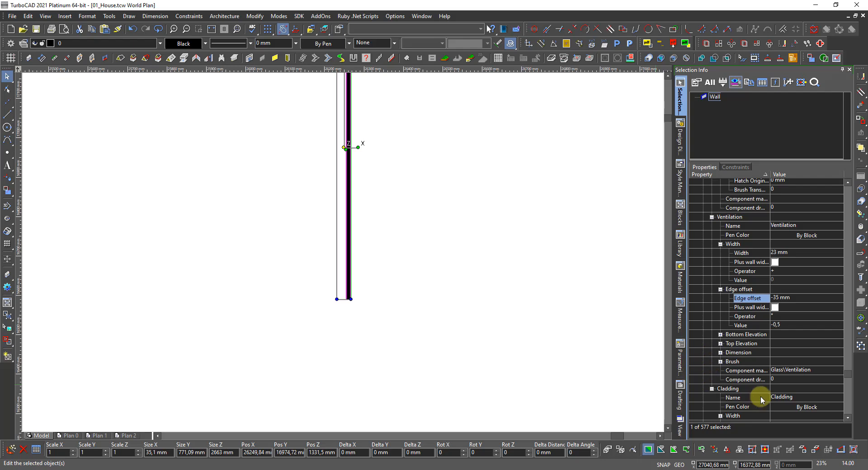
pyautogui.scroll(-1, 760, 398)
pyautogui.click(721, 389)
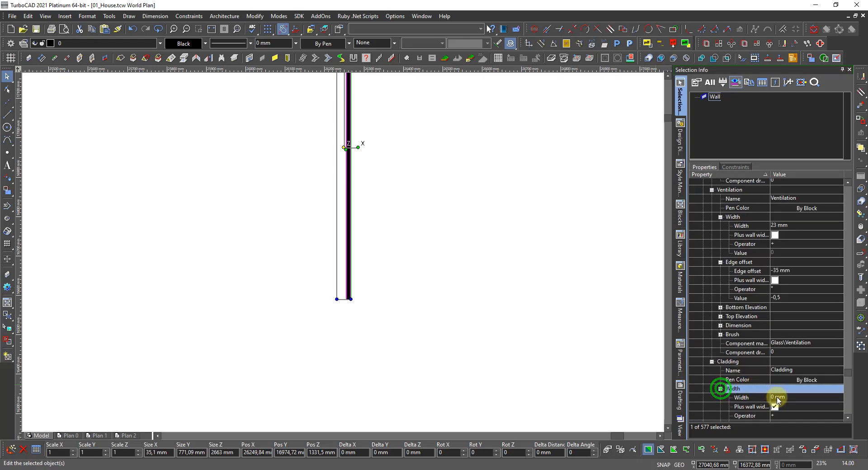
pyautogui.click(777, 398)
pyautogui.write('1')
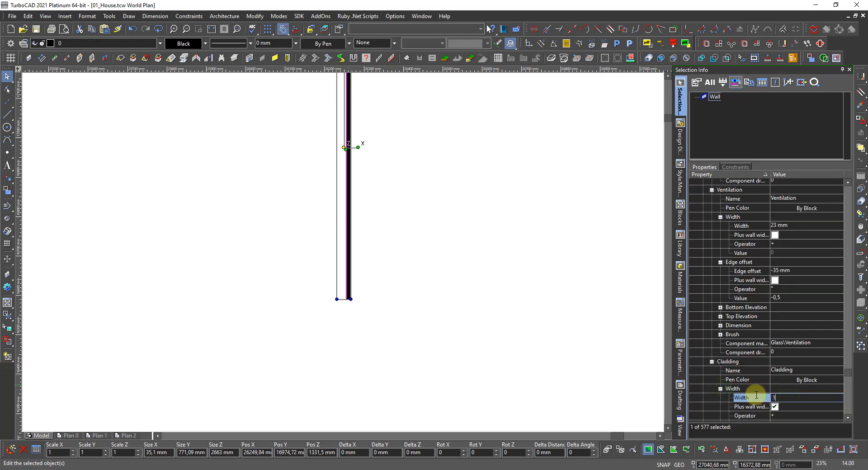
pyautogui.write('9')
pyautogui.press('Return')
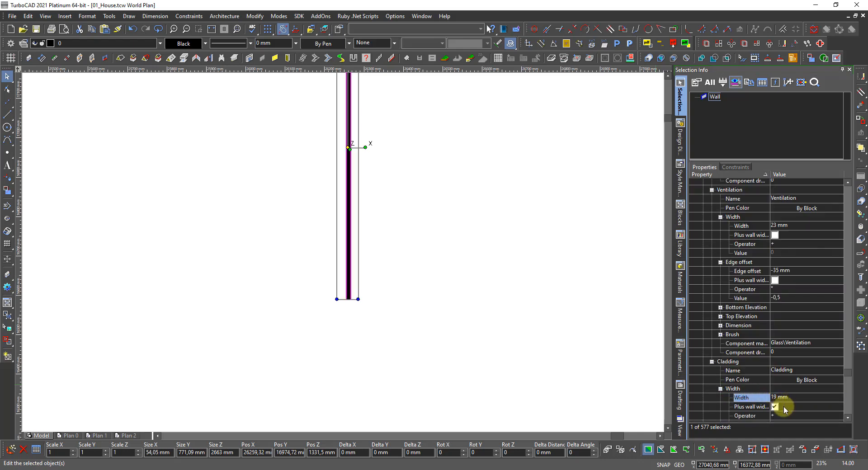
pyautogui.click(774, 407)
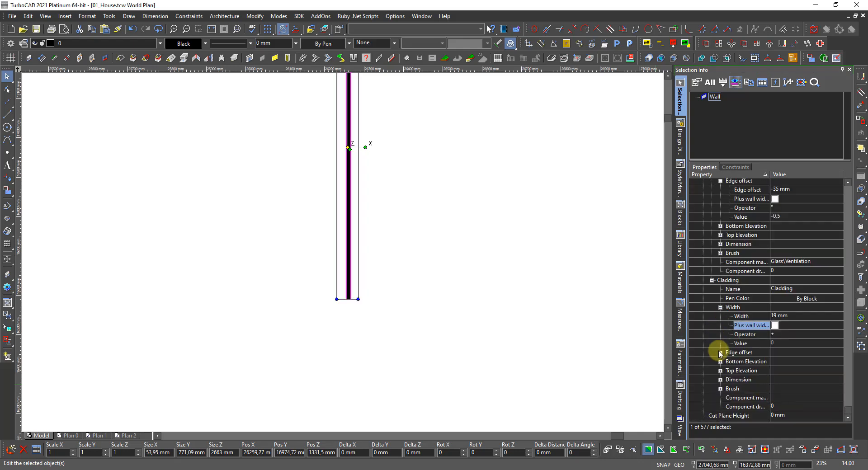
# Step: Exclude the wall width from the Cladding component's edge offset and set the offset to -54 mm
pyautogui.click(720, 353)
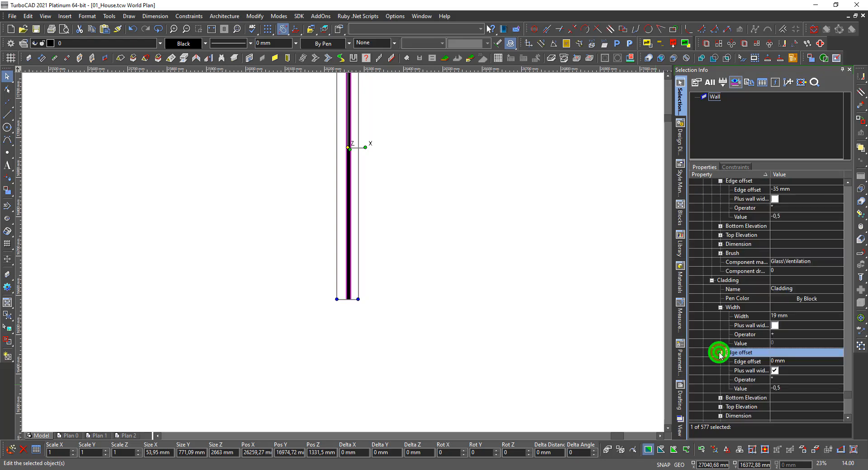
pyautogui.click(775, 370)
pyautogui.click(793, 362)
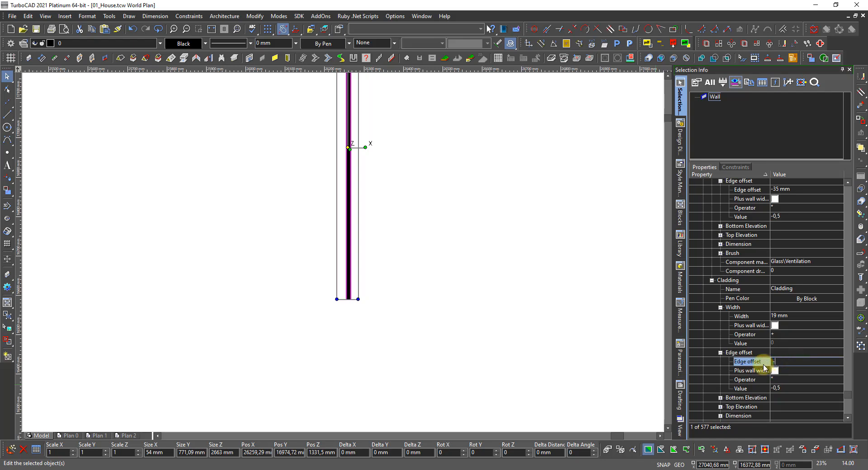
pyautogui.write('-54')
pyautogui.press('Return')
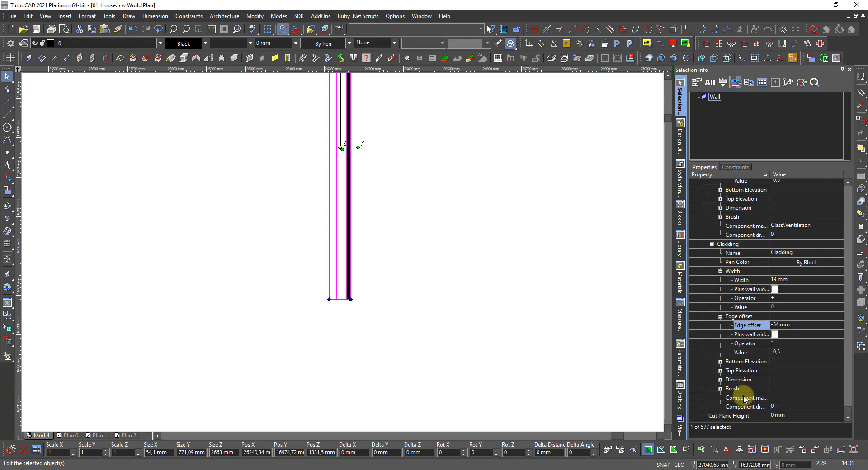
# Step: Give the Cladding component a Solid brush pattern with the brush color Black
pyautogui.click(721, 389)
pyautogui.click(801, 399)
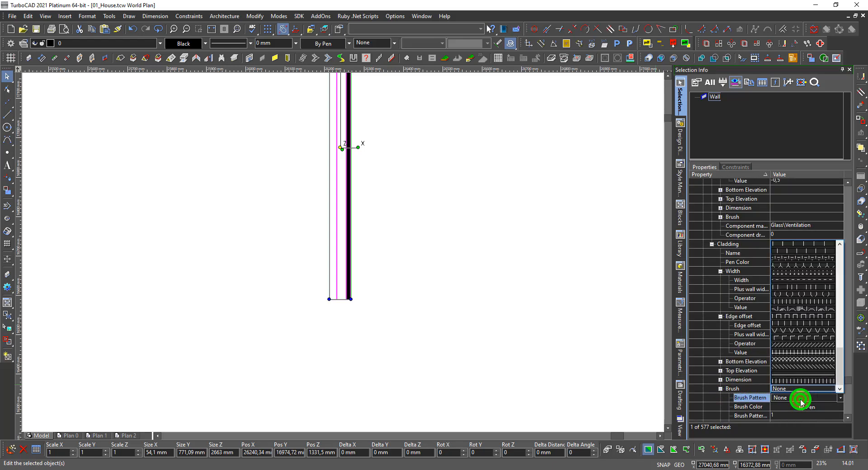
pyautogui.moveTo(840, 354)
pyautogui.mouseDown()
pyautogui.moveTo(841, 246)
pyautogui.moveTo(822, 227)
pyautogui.mouseUp()
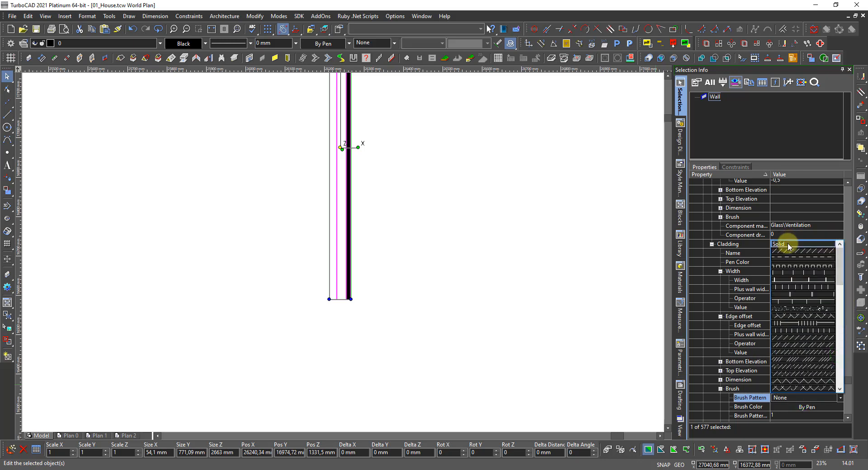
pyautogui.click(788, 245)
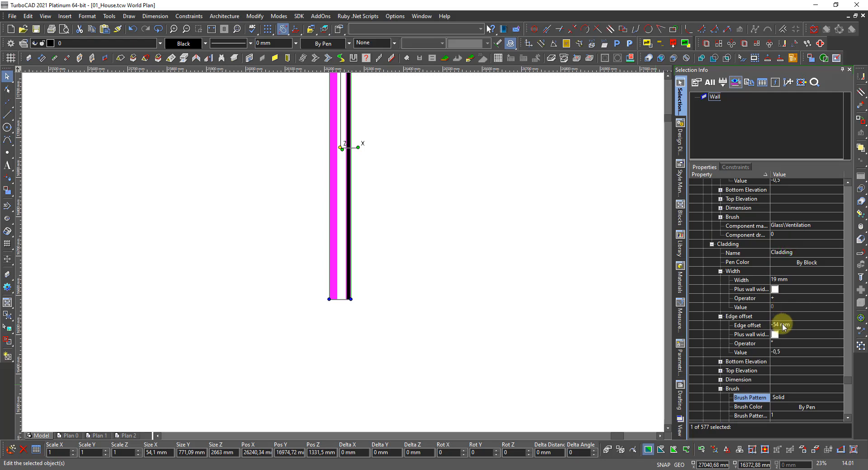
pyautogui.scroll(-2, 802, 368)
pyautogui.click(786, 351)
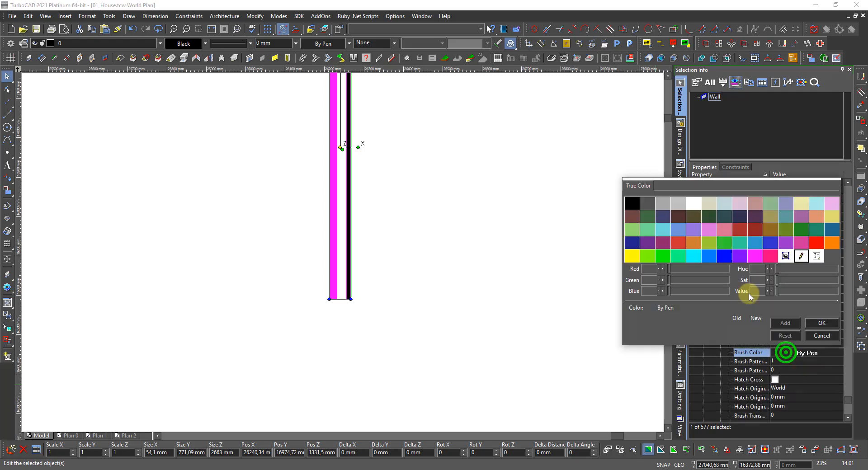
pyautogui.doubleClick(633, 203)
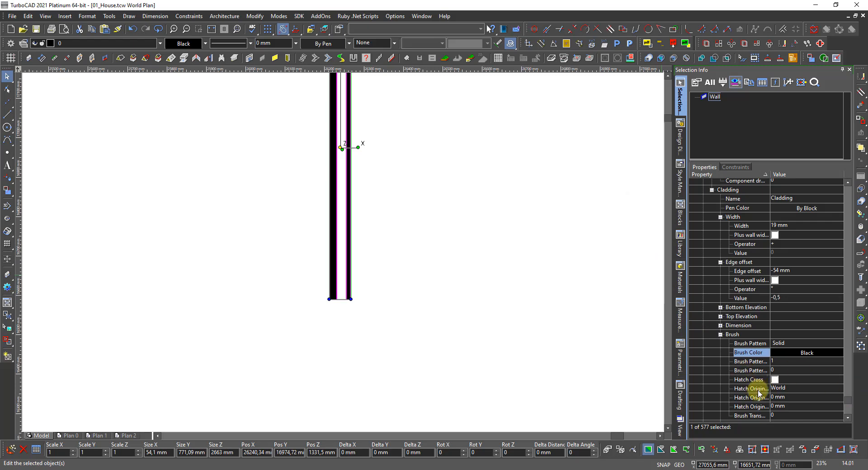
# Step: Assign the Cladding material from the active drawing to the Cladding component and deselect the wall
pyautogui.scroll(-1, 760, 394)
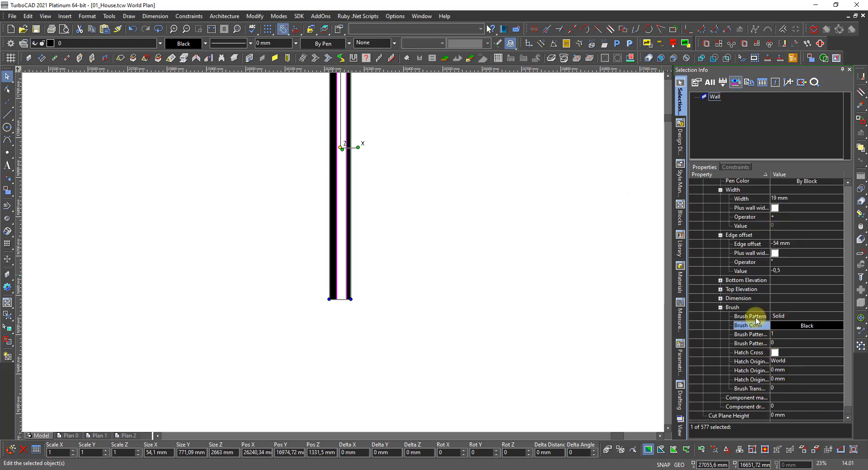
pyautogui.doubleClick(777, 399)
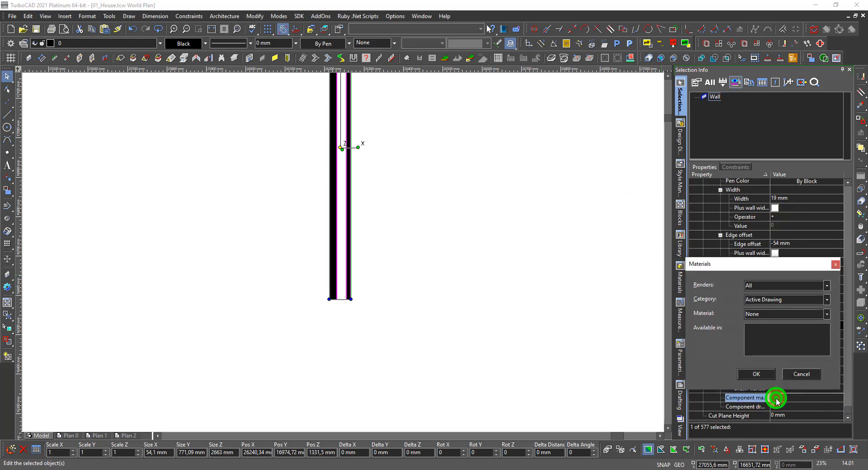
pyautogui.click(764, 315)
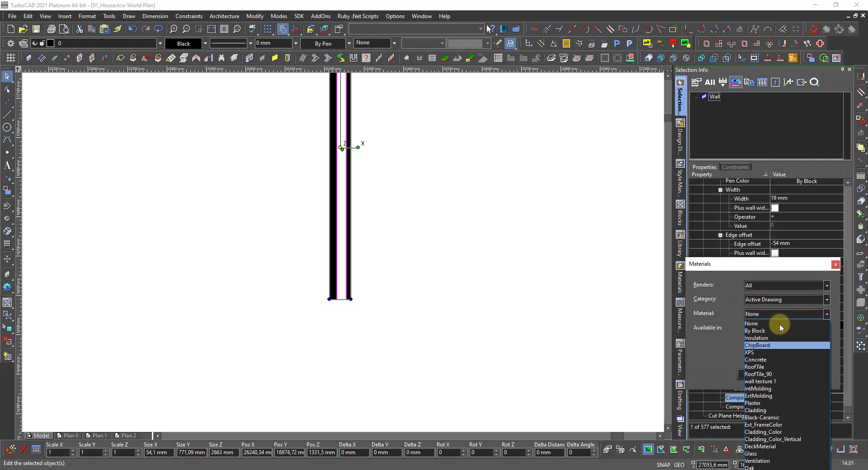
pyautogui.click(754, 412)
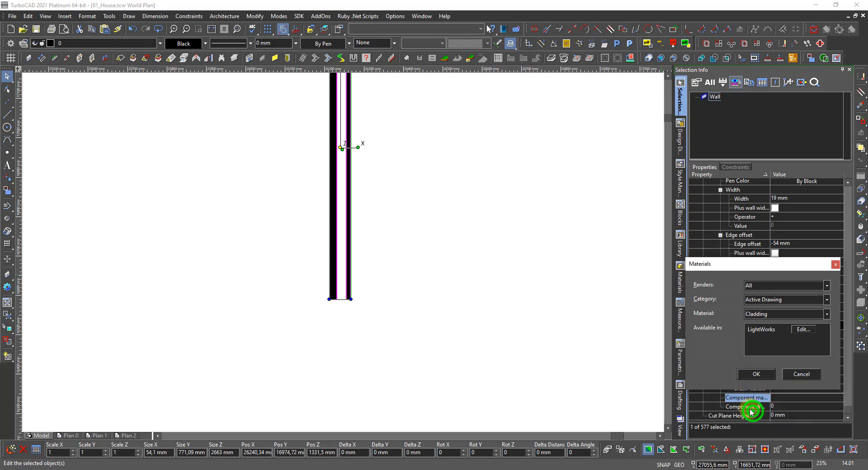
pyautogui.click(770, 374)
pyautogui.click(491, 351)
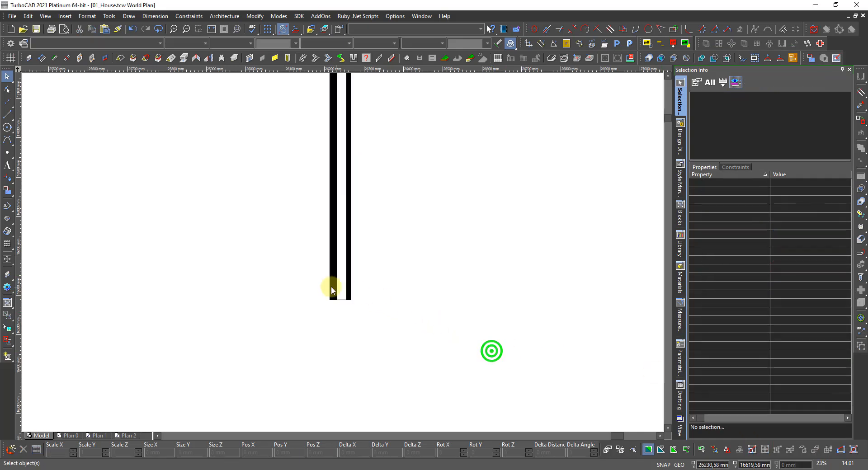
# Step: Start a new wall in the ExtCladding_Horizontal_2 style near the house's upper exterior corner, with linking of wall segments turned off
pyautogui.scroll(5, 343, 252)
pyautogui.scroll(3, 359, 259)
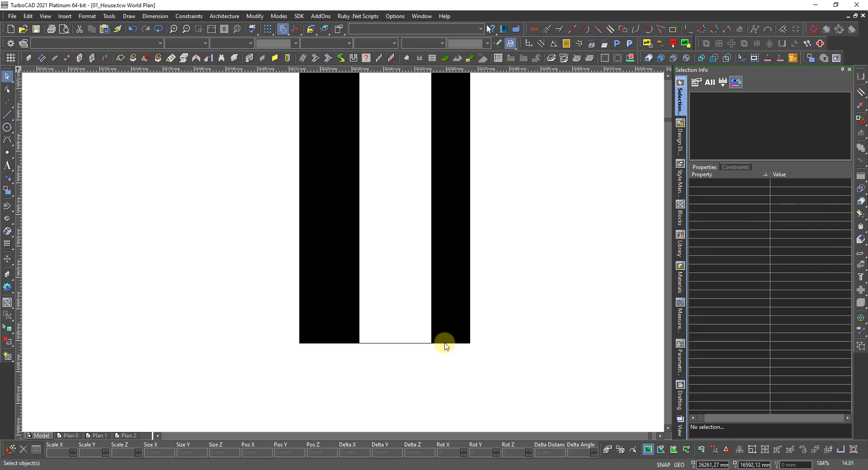
pyautogui.scroll(-15, 343, 247)
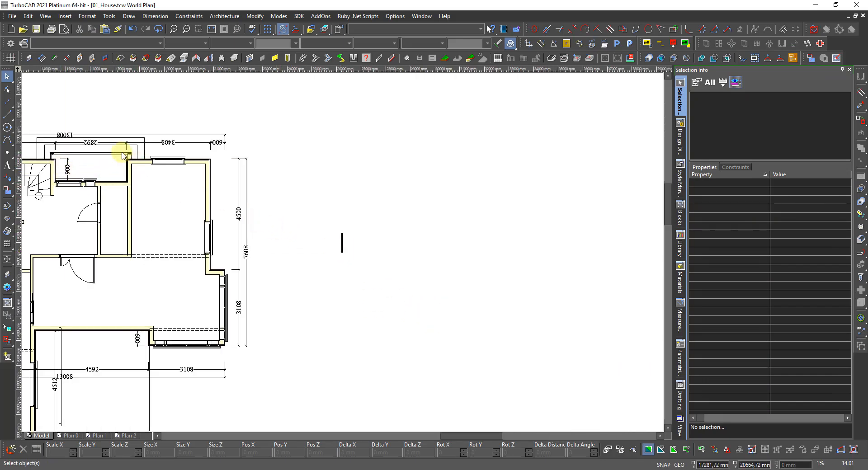
pyautogui.scroll(4, 121, 150)
pyautogui.scroll(5, 375, 269)
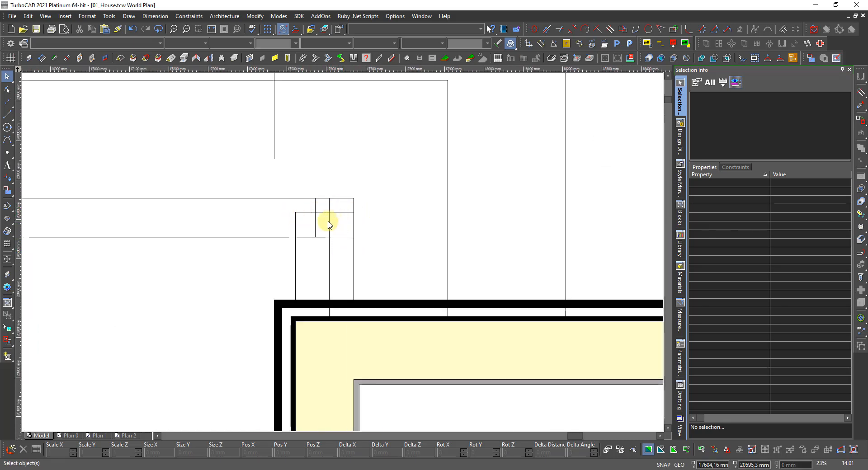
pyautogui.scroll(3, 329, 222)
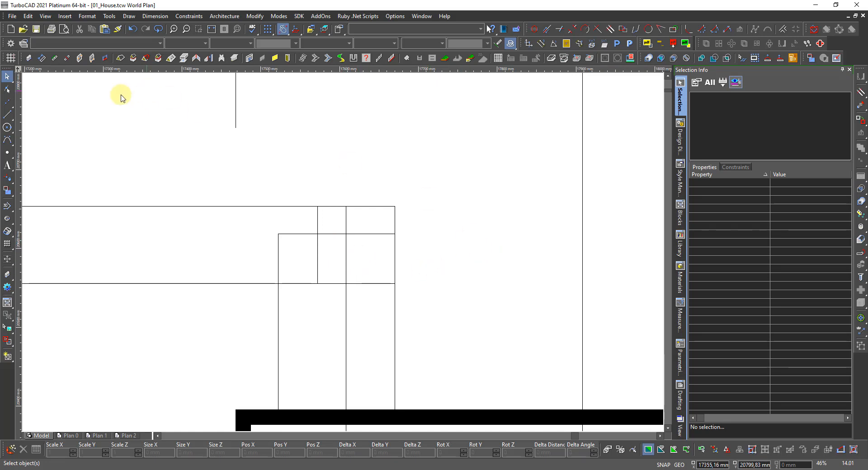
pyautogui.click(28, 58)
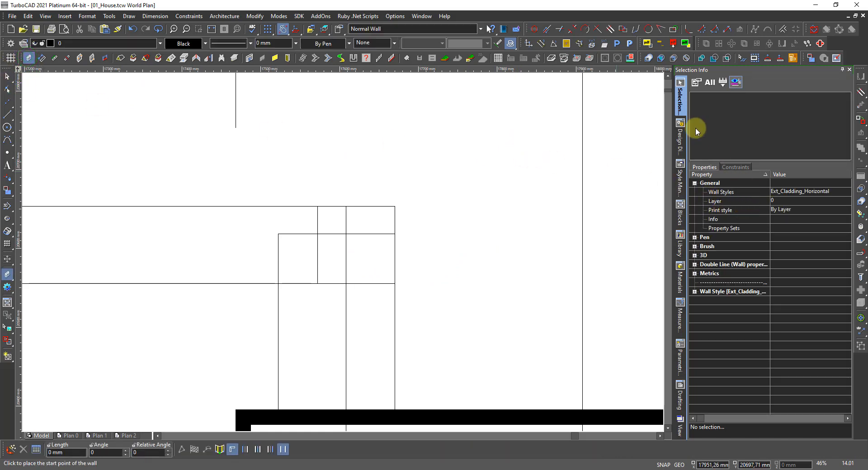
pyautogui.click(811, 192)
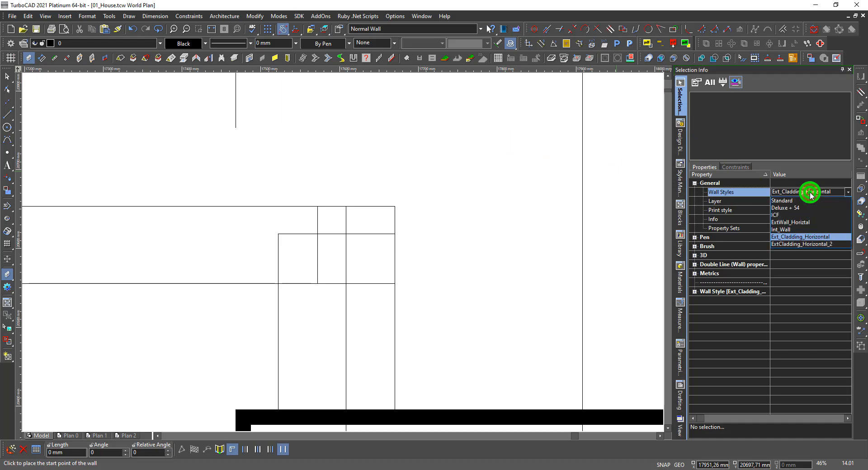
pyautogui.click(812, 245)
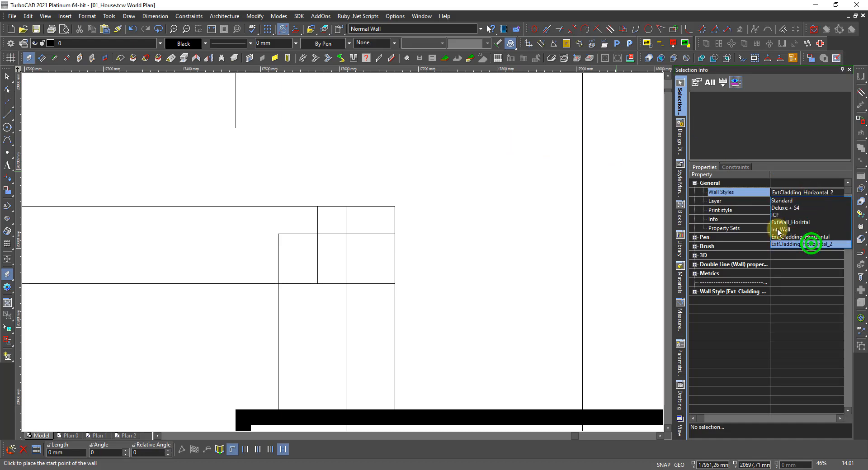
pyautogui.click(229, 450)
# Step: Draw two wall segments around the small projection at the exterior corner: about 223 mm up from the cladding's outer edge and about 149 mm across
pyautogui.scroll(-1, 278, 368)
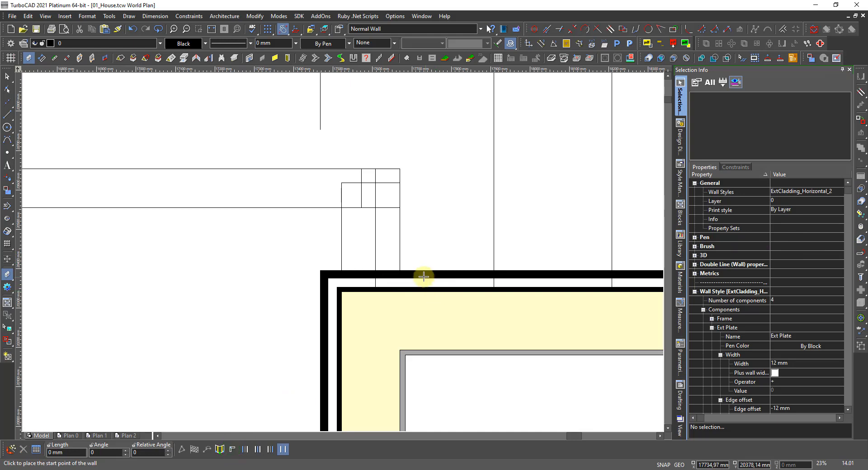
pyautogui.scroll(2, 423, 276)
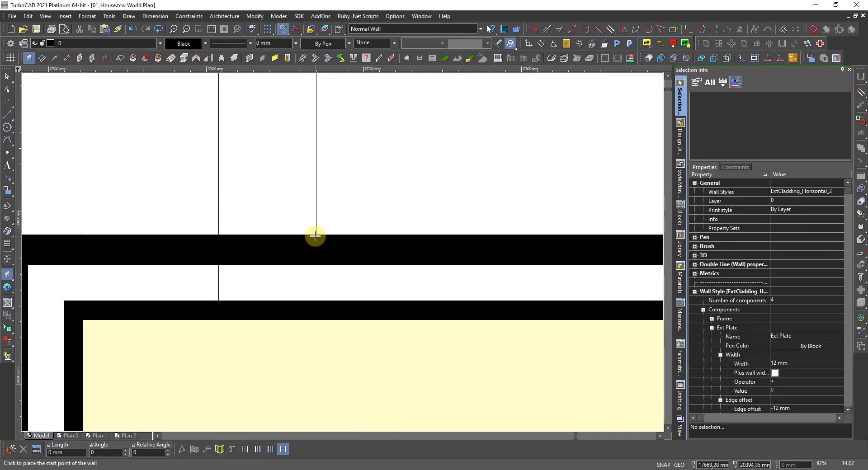
pyautogui.click(316, 236)
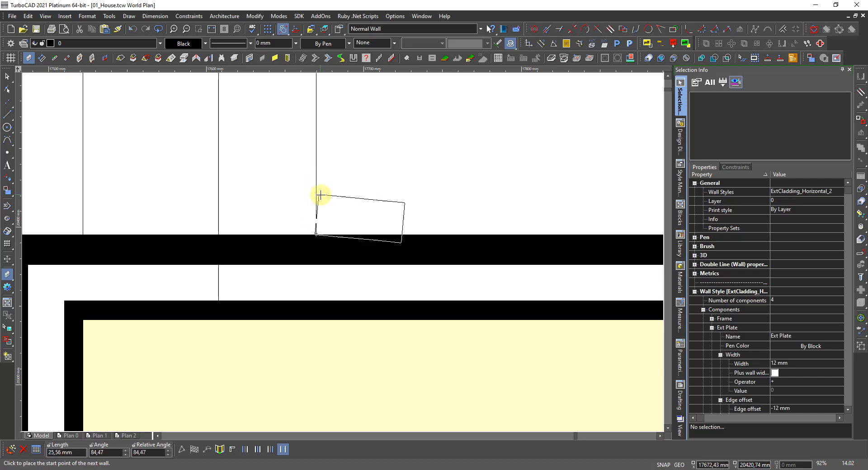
pyautogui.scroll(-2, 339, 248)
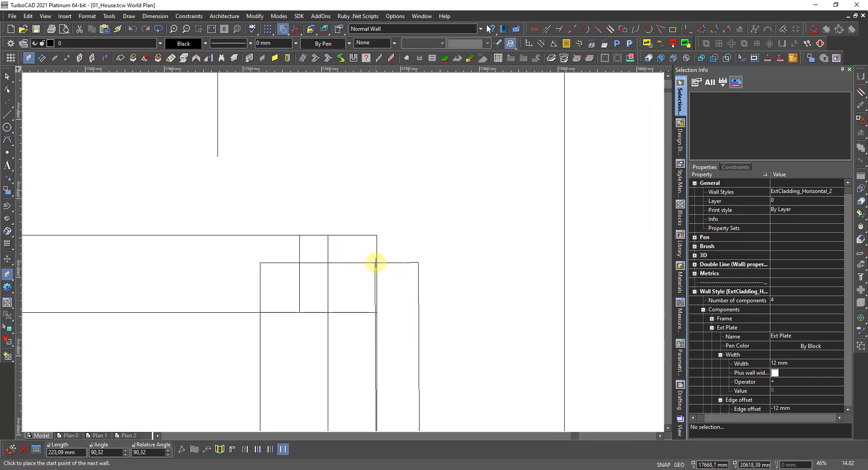
pyautogui.click(376, 264)
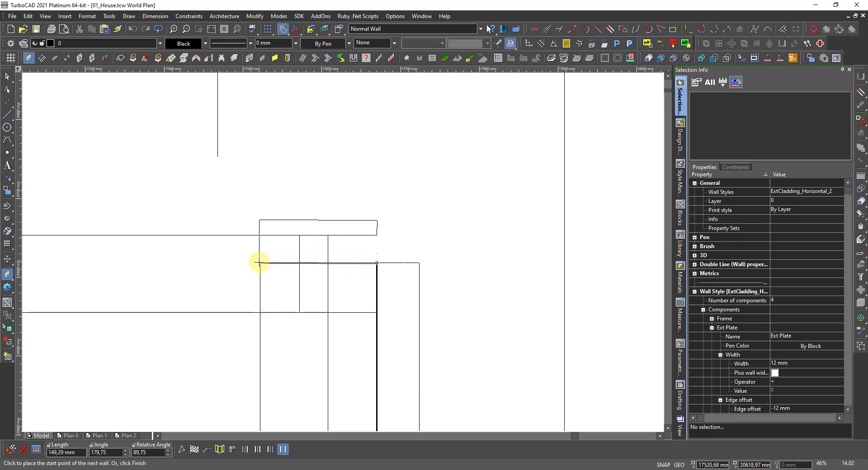
pyautogui.click(258, 263)
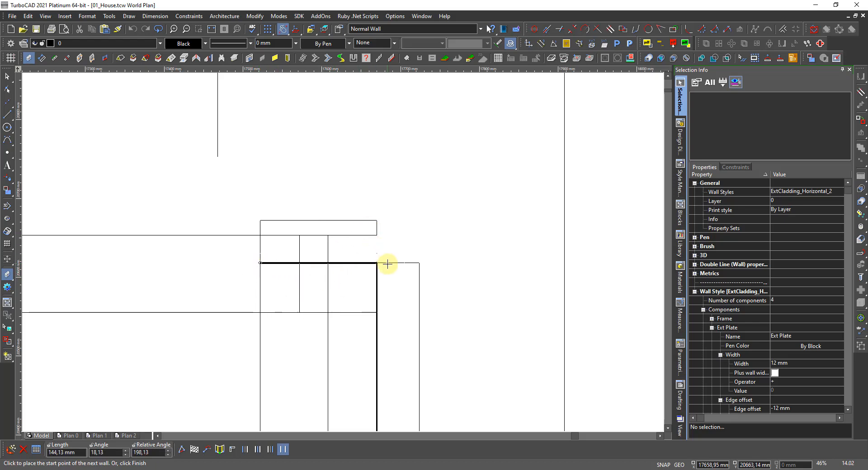
# Step: Add a third wall segment about 222 mm down the projection's other side to the exterior cladding and finish the wall
pyautogui.scroll(-4, 334, 288)
pyautogui.scroll(4, 324, 285)
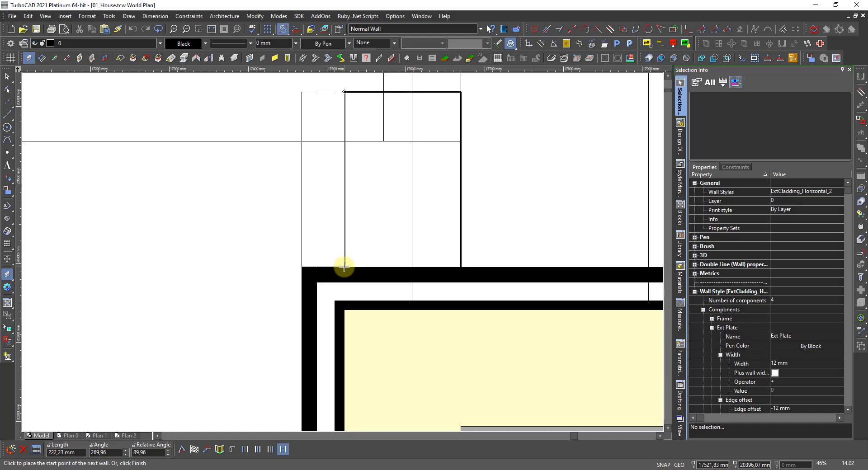
pyautogui.click(344, 266)
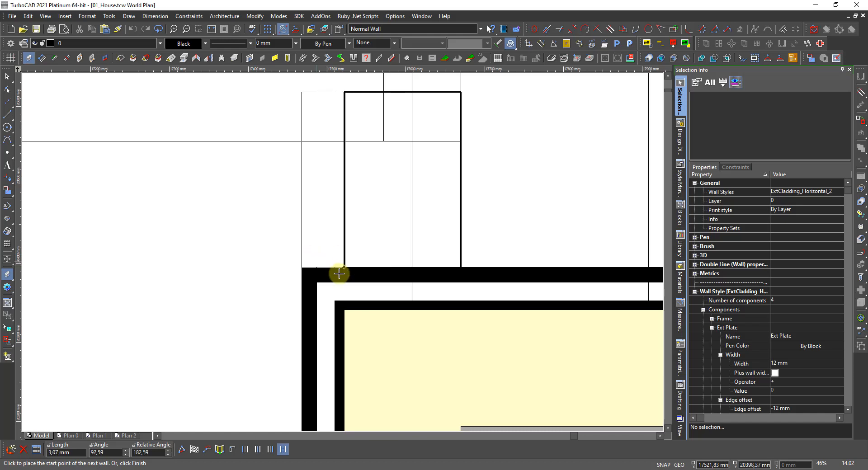
pyautogui.scroll(-2, 351, 253)
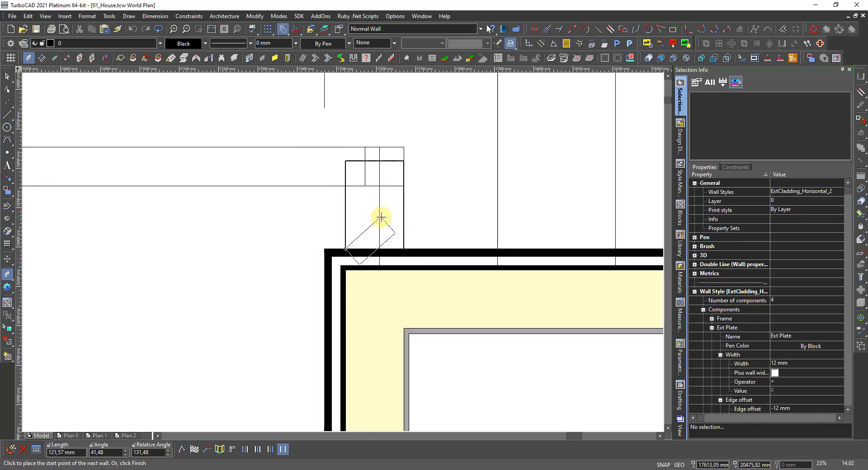
pyautogui.rightClick(356, 221)
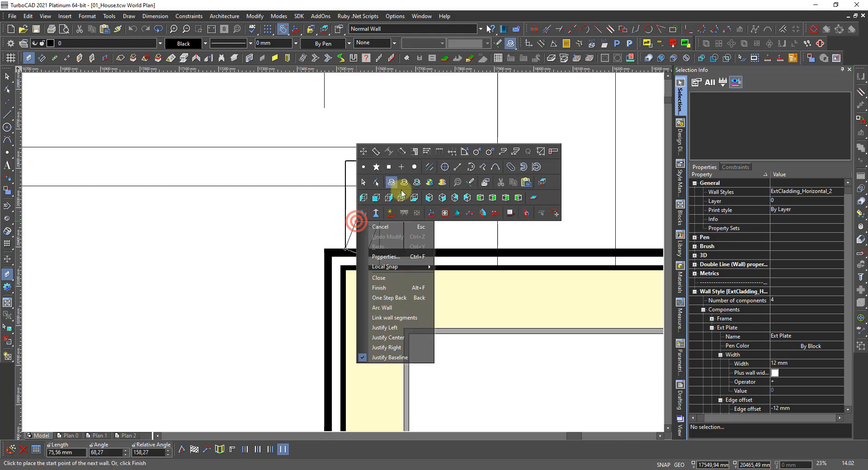
pyautogui.moveTo(385, 268)
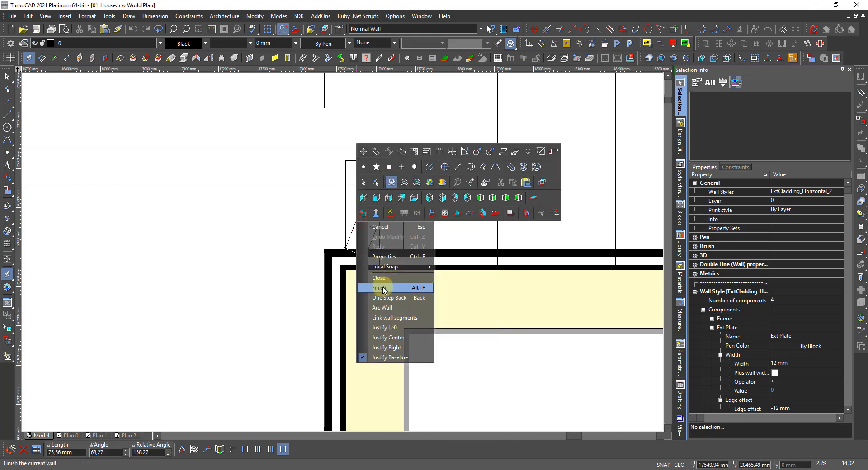
pyautogui.click(382, 288)
pyautogui.scroll(2, 362, 226)
pyautogui.scroll(2, 342, 252)
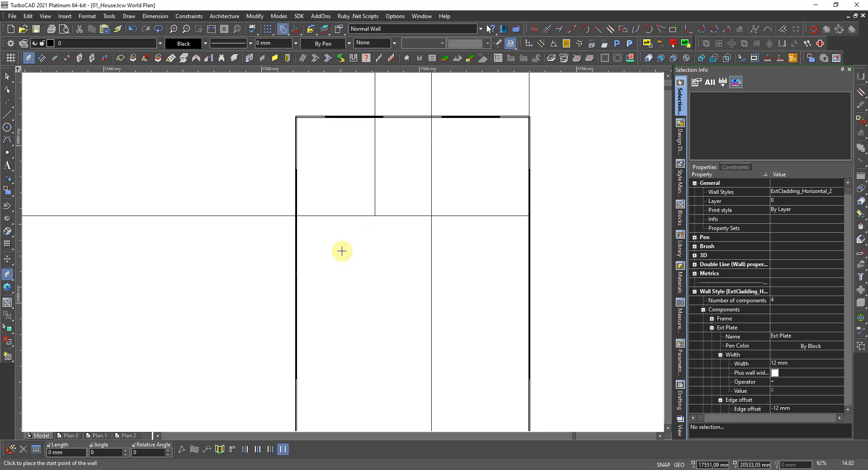
pyautogui.scroll(4, 313, 132)
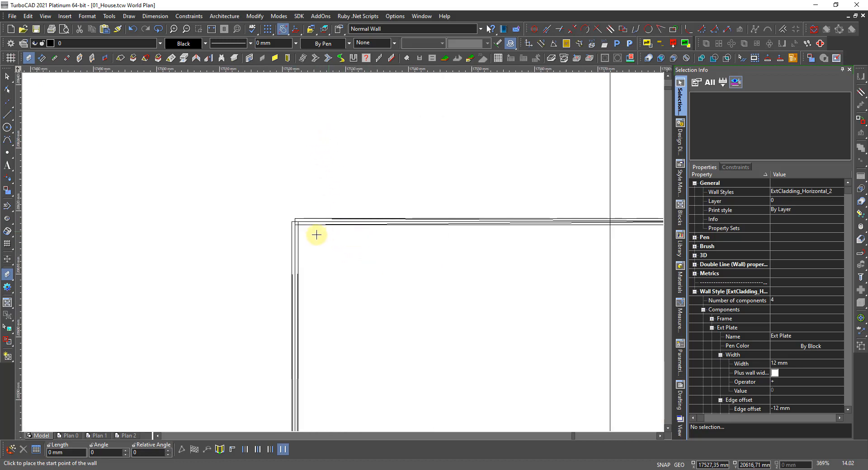
pyautogui.scroll(2, 304, 225)
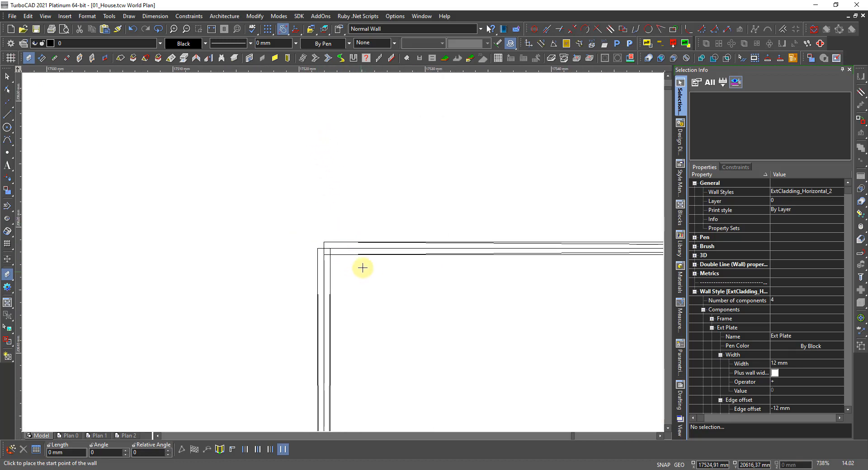
pyautogui.press('Escape')
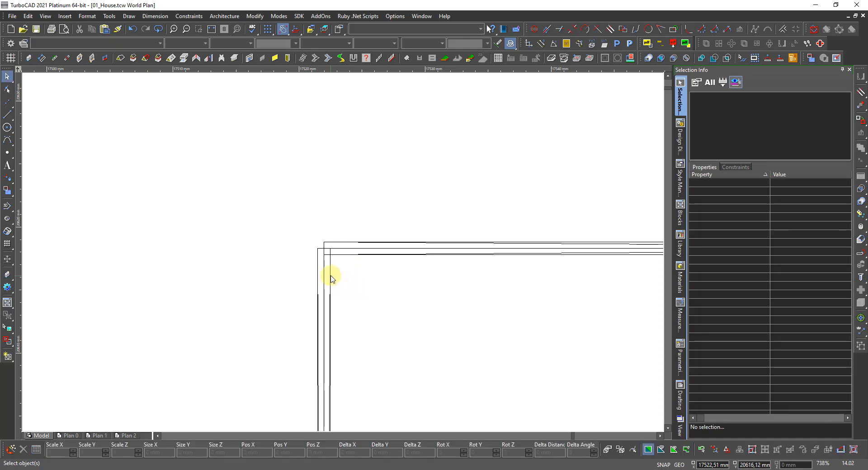
# Step: Delete the three cladding wall segments drawn around the small projection at the exterior corner
pyautogui.click(331, 277)
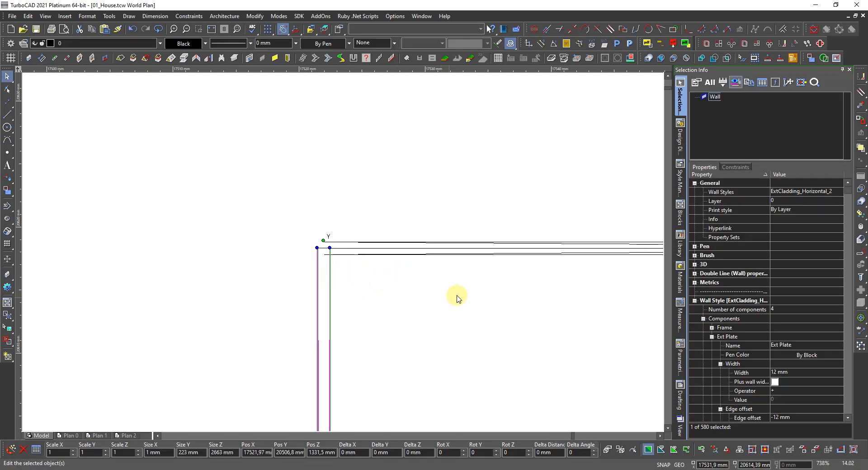
pyautogui.keyDown('shift'); pyautogui.click(457, 254); pyautogui.keyUp('shift')
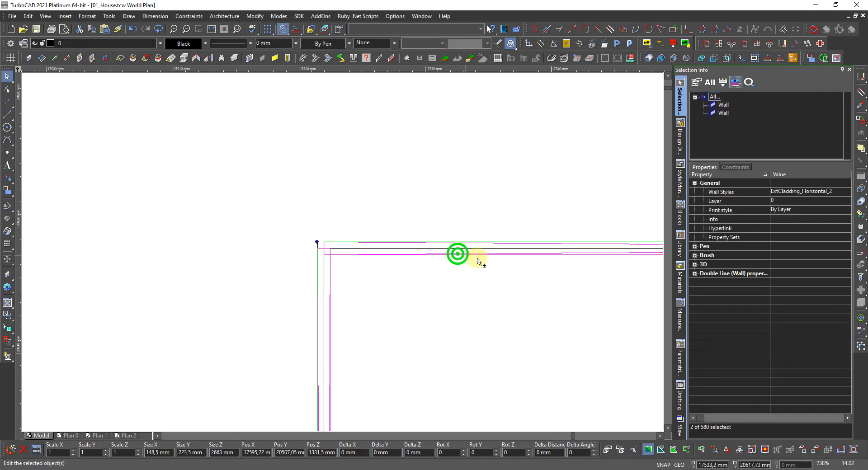
pyautogui.scroll(-5, 374, 262)
pyautogui.scroll(4, 351, 235)
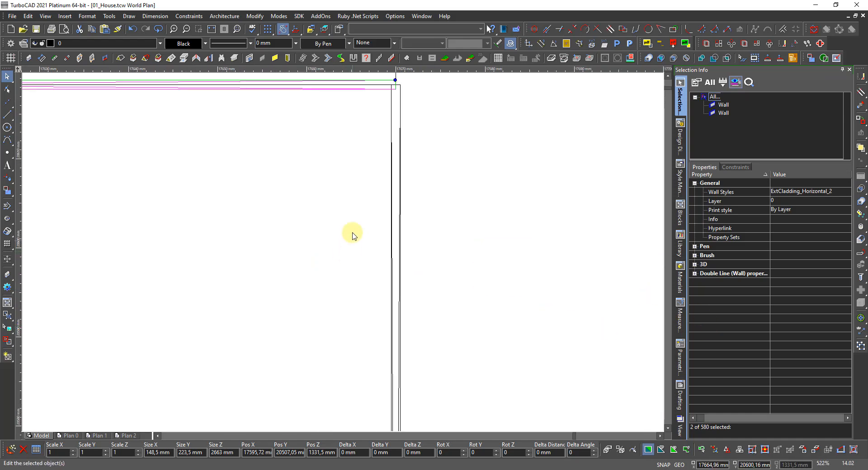
pyautogui.click(401, 246)
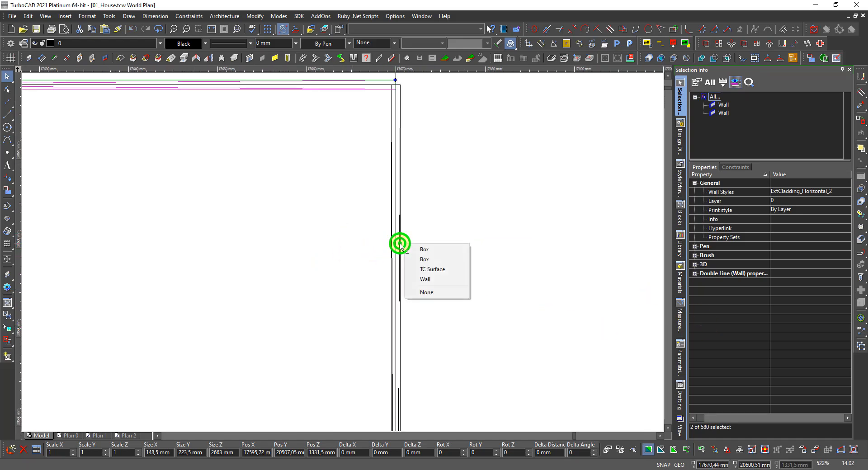
pyautogui.click(425, 280)
pyautogui.click(349, 286)
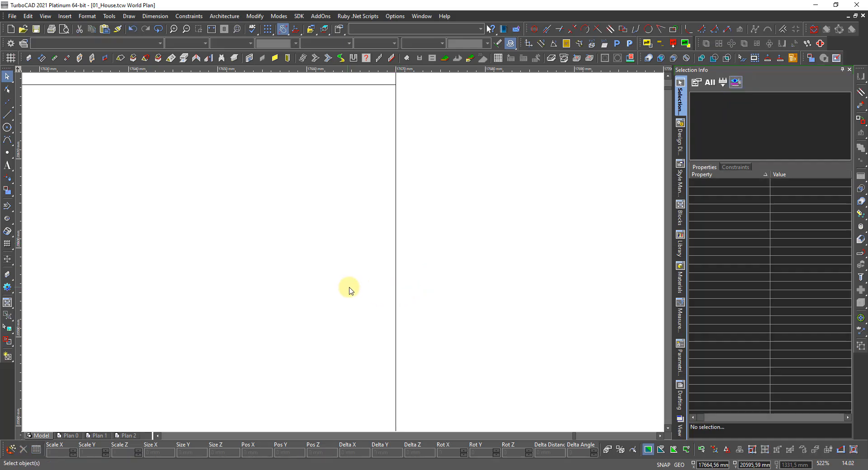
# Step: Start a wall in the ExtCladding_Horizontal_2 style beside the short standalone wall outside the plan, drawing its first segment about 960 mm downward
pyautogui.scroll(-6, 341, 254)
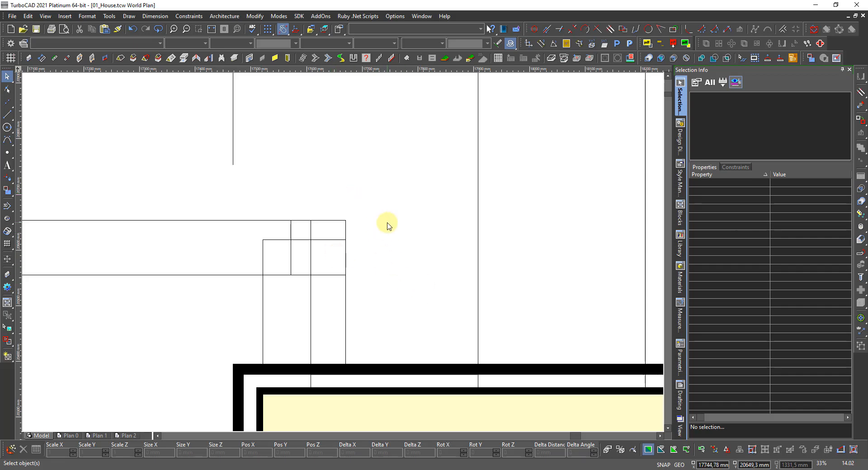
pyautogui.scroll(-2, 362, 249)
pyautogui.scroll(-3, 422, 287)
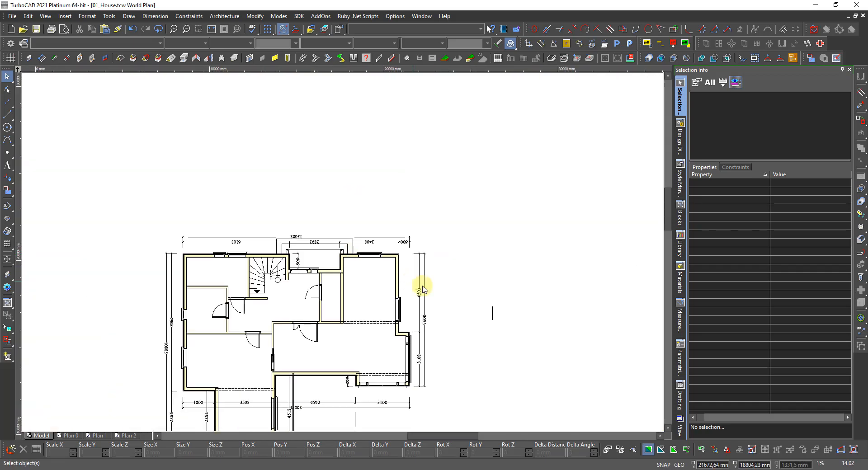
pyautogui.scroll(2, 487, 313)
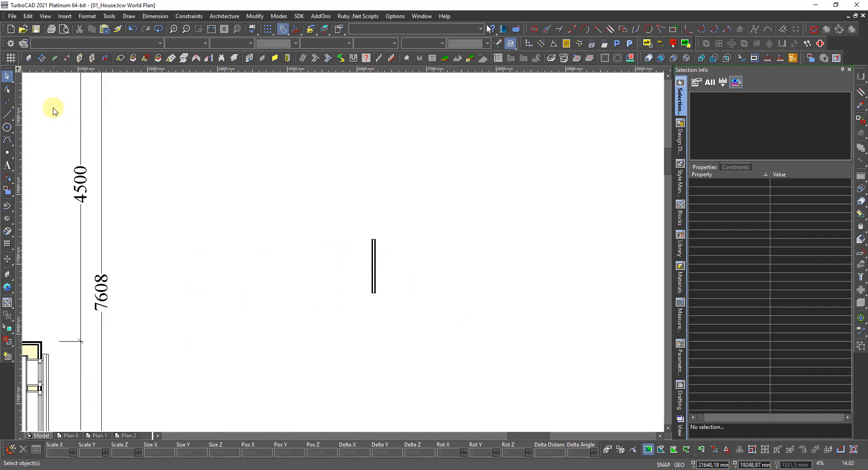
pyautogui.click(27, 59)
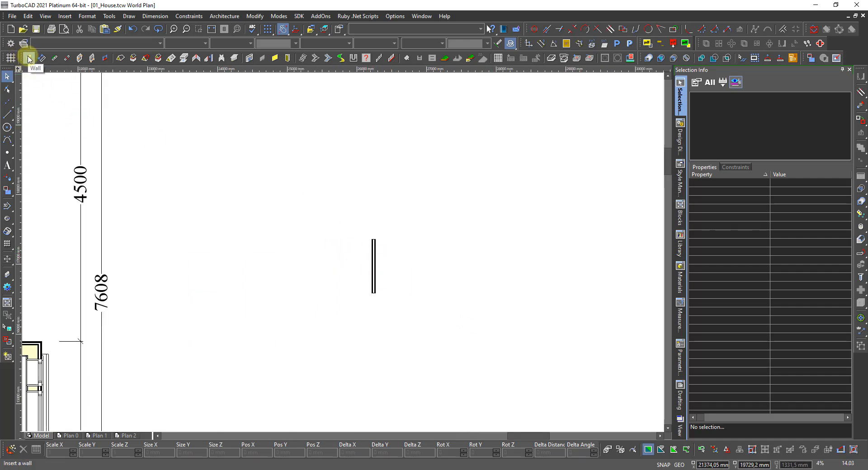
pyautogui.click(28, 58)
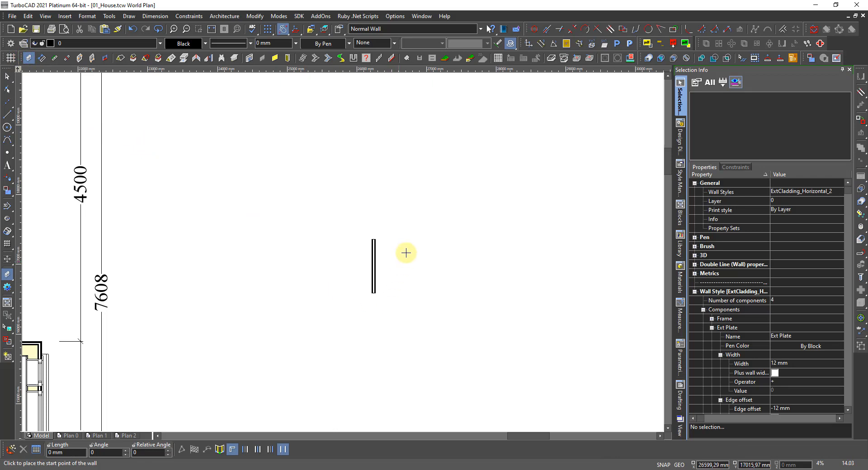
pyautogui.click(410, 238)
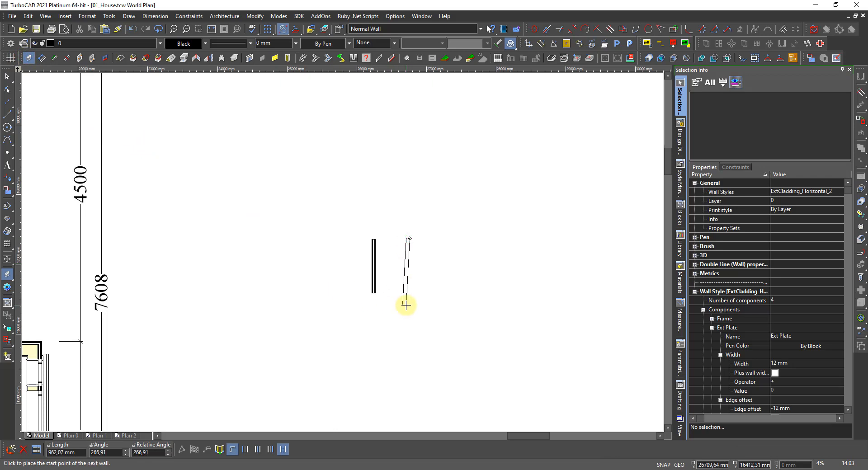
pyautogui.click(407, 304)
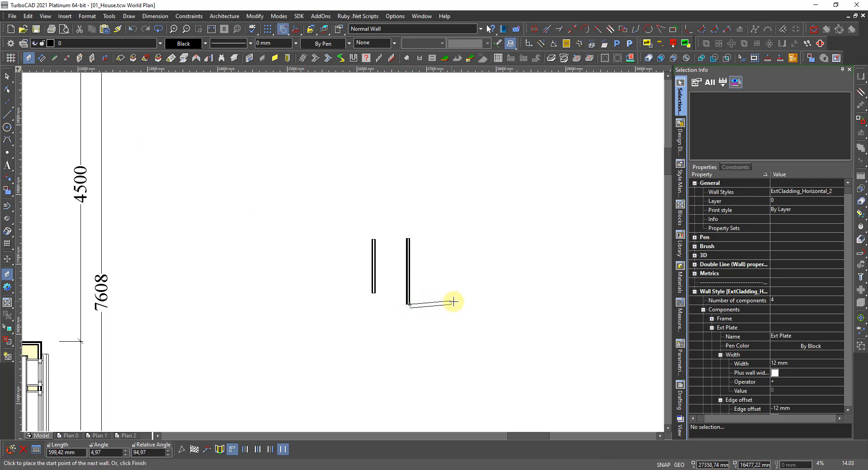
# Step: Complete the U-shaped wall with segments about 630 mm across and about 1006 mm upward, and finish it
pyautogui.click(454, 302)
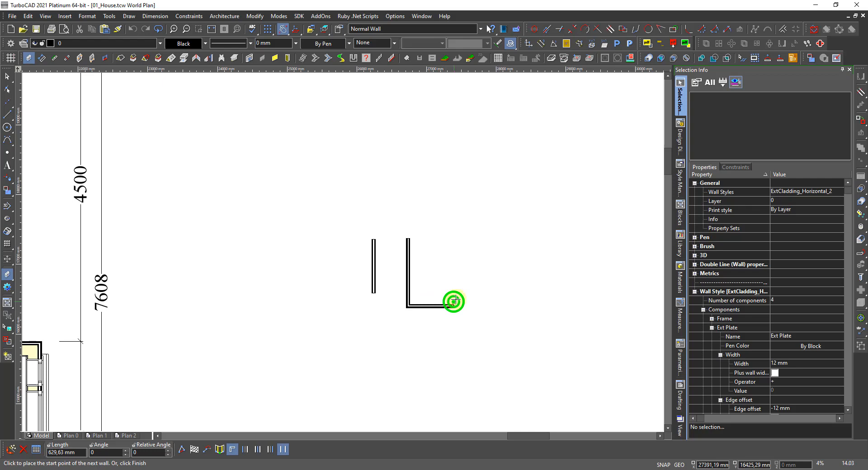
pyautogui.click(458, 234)
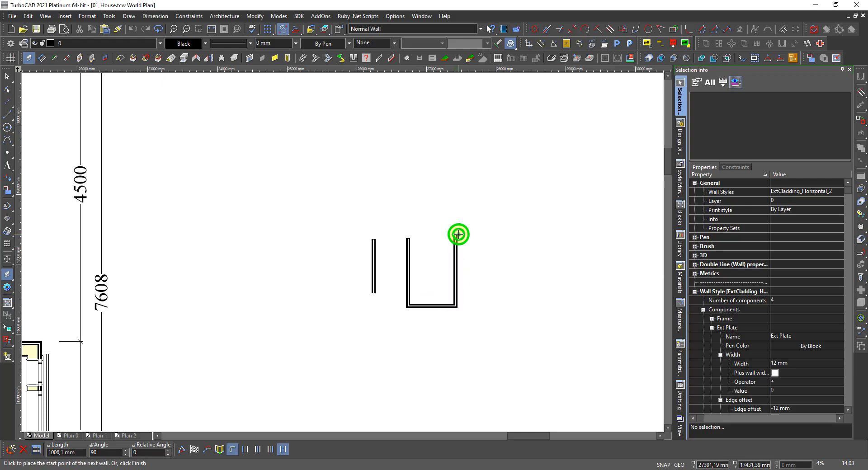
pyautogui.rightClick(457, 235)
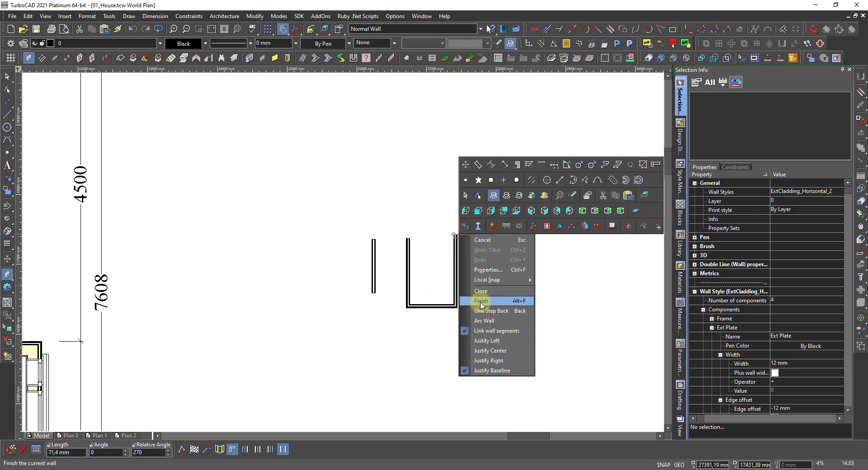
pyautogui.click(481, 302)
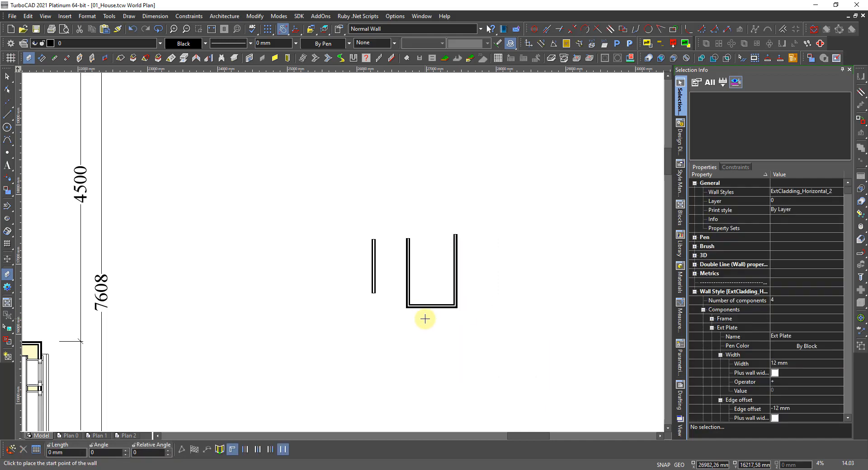
pyautogui.press('Escape')
pyautogui.scroll(6, 340, 253)
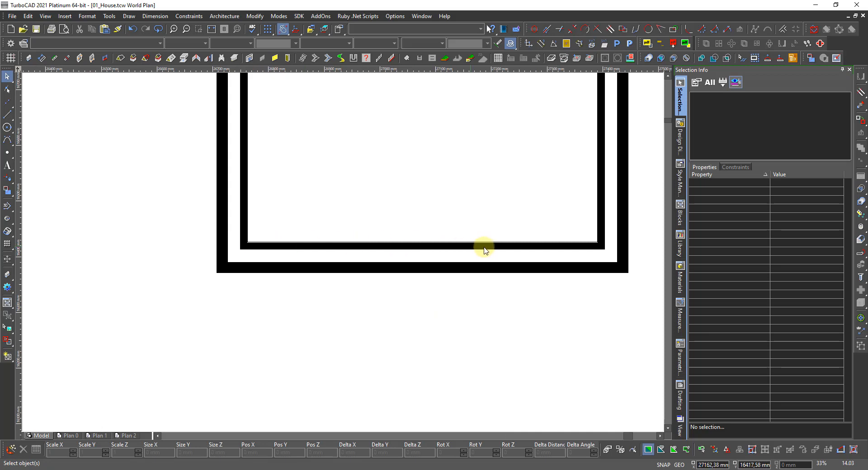
pyautogui.scroll(-4, 341, 252)
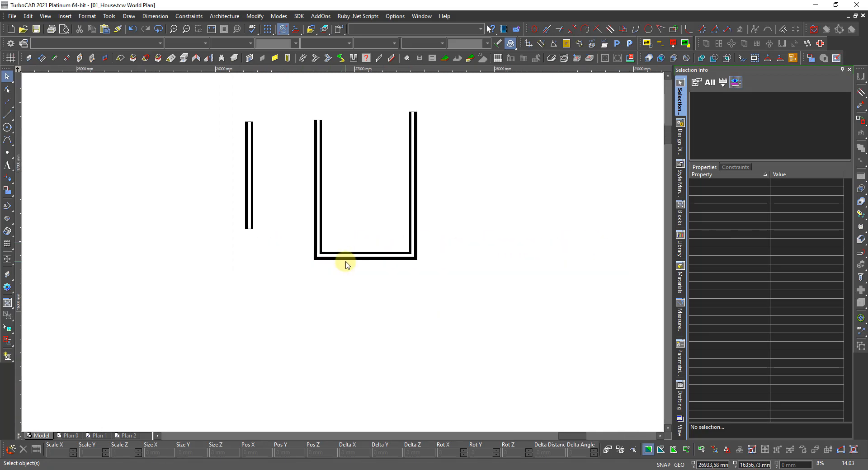
pyautogui.scroll(2, 373, 260)
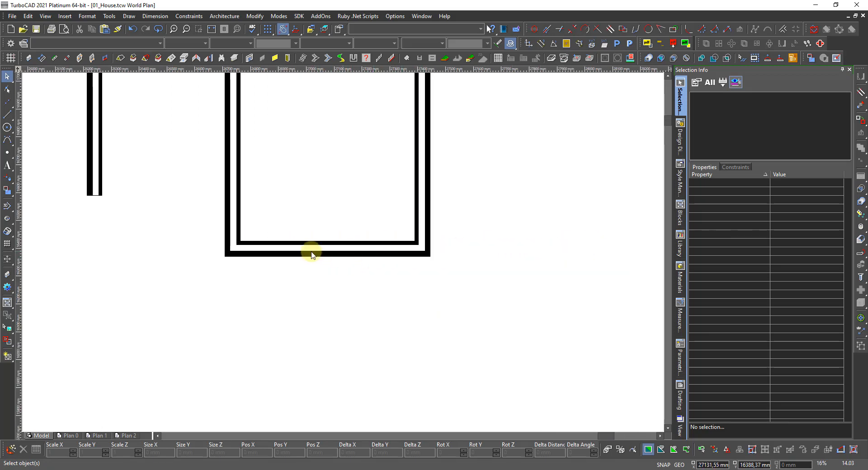
pyautogui.click(295, 257)
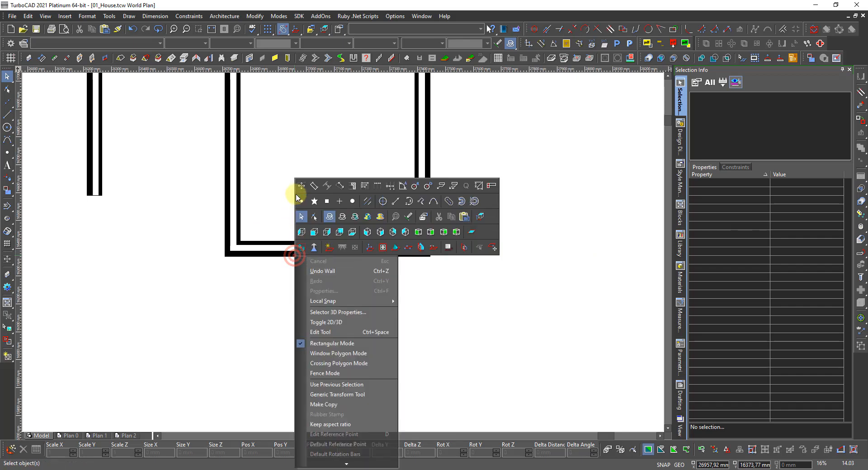
pyautogui.click(299, 187)
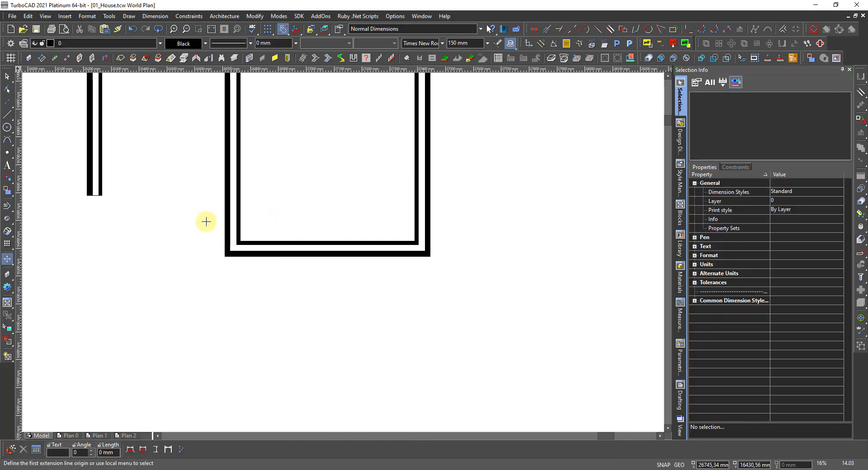
pyautogui.press('Escape')
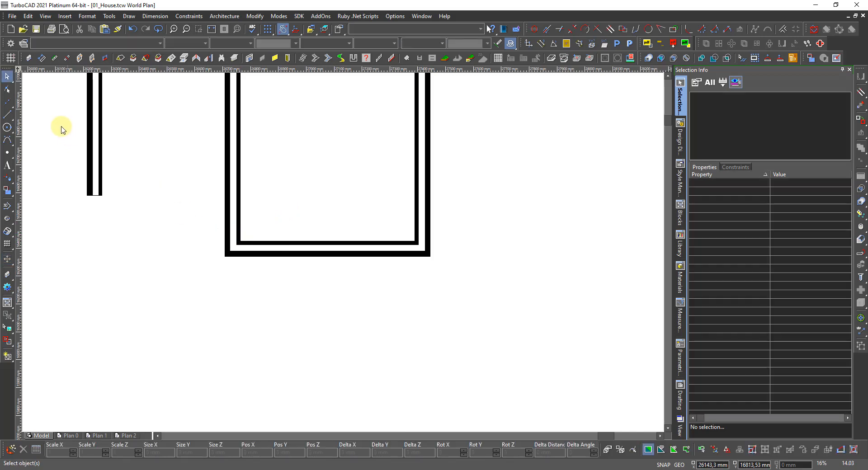
# Step: Draw a rectangle 200 mm wide and about 333 mm high from the lower-left inner corner of the U-shaped wall
pyautogui.click(8, 114)
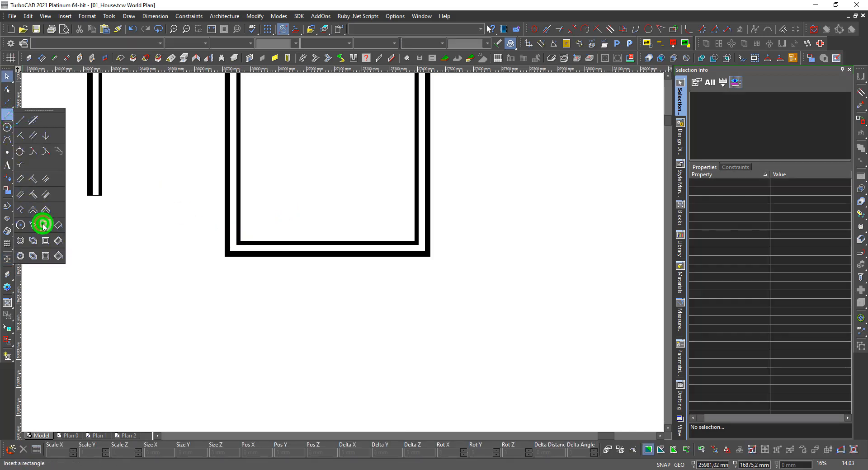
pyautogui.click(44, 226)
pyautogui.scroll(4, 229, 242)
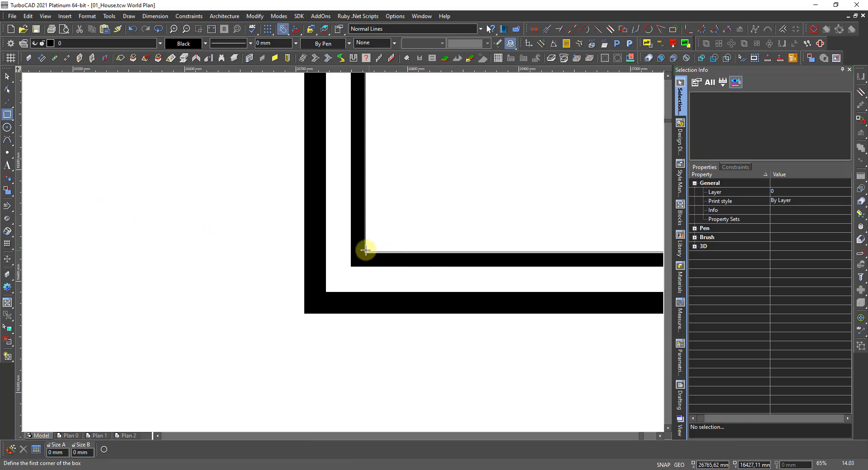
pyautogui.scroll(2, 363, 254)
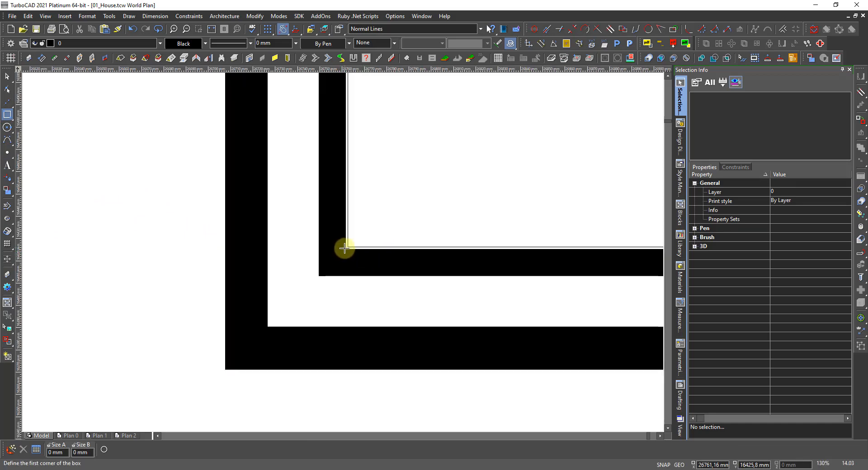
pyautogui.click(345, 248)
pyautogui.scroll(-6, 353, 233)
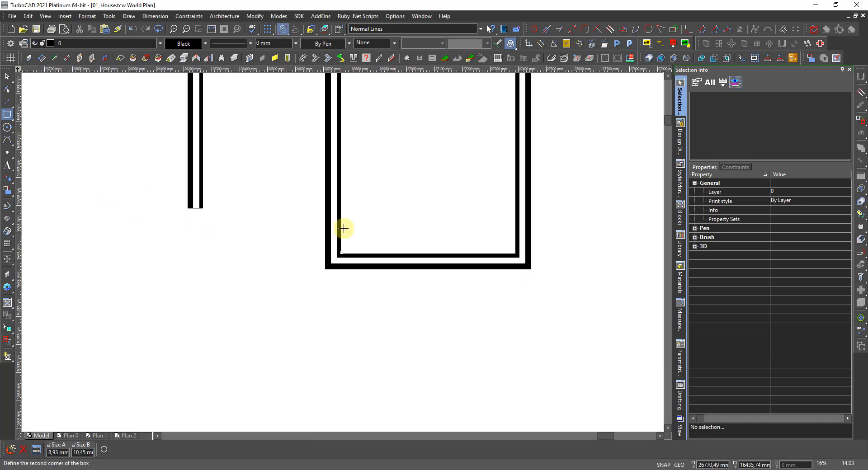
pyautogui.scroll(4, 514, 184)
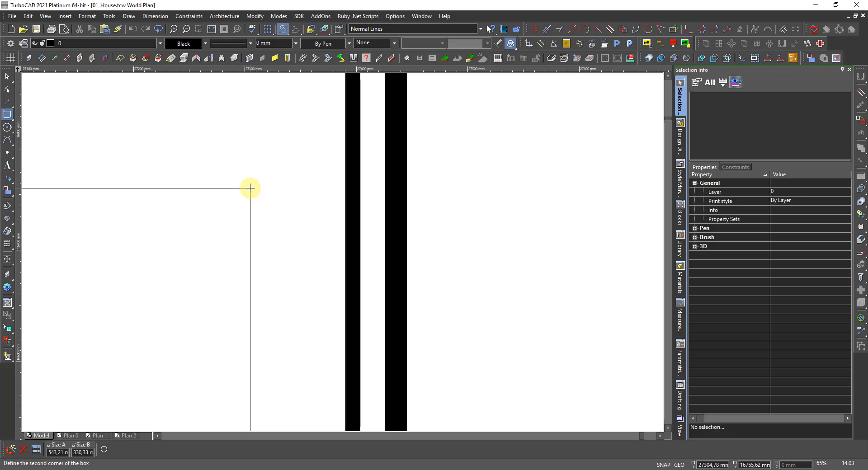
pyautogui.scroll(-6, 250, 188)
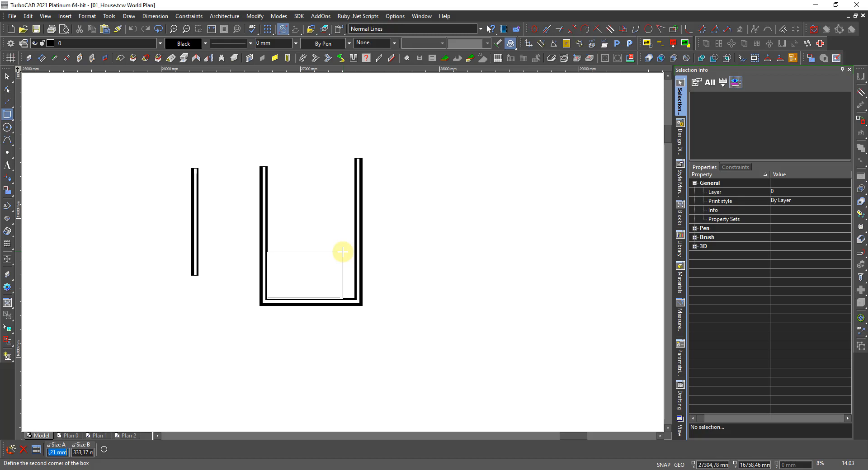
pyautogui.write('20')
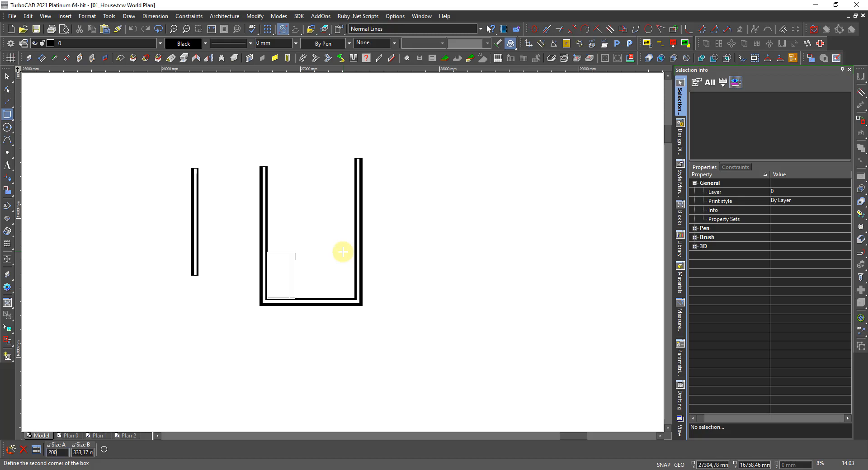
pyautogui.write('0')
pyautogui.press('Return')
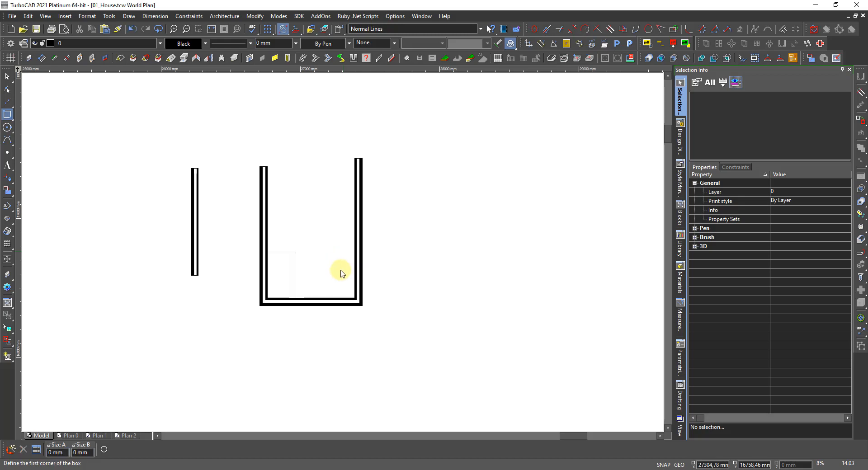
pyautogui.press('Escape')
# Step: Move the U-shaped wall's right leg about 360 mm horizontally toward the rectangle
pyautogui.click(358, 270)
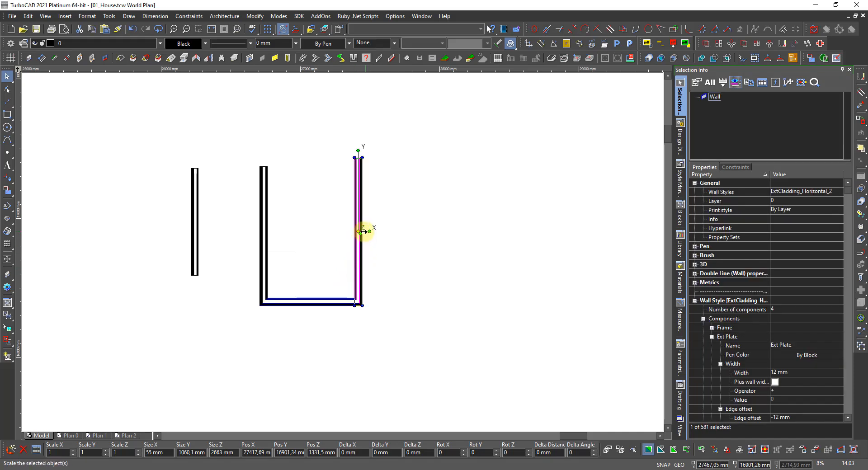
pyautogui.scroll(5, 359, 230)
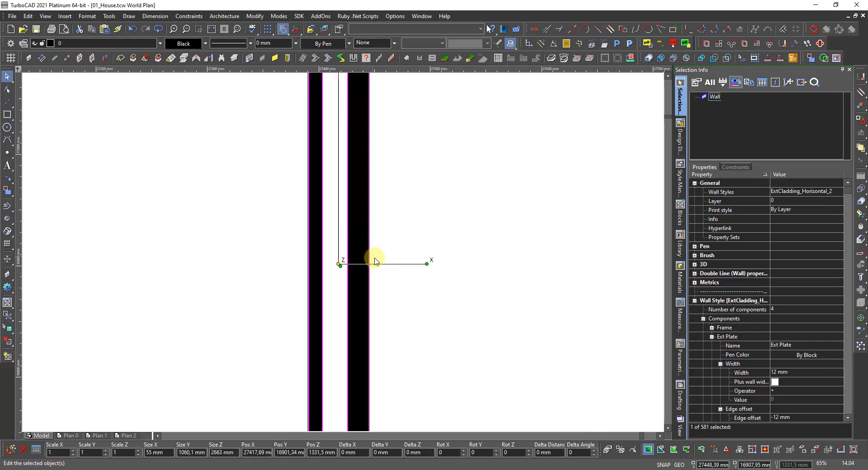
pyautogui.click(400, 266)
pyautogui.scroll(-3, 325, 262)
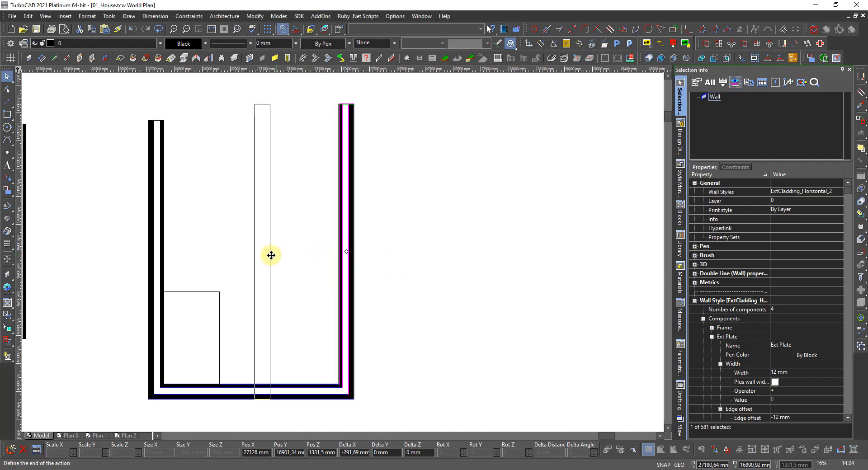
pyautogui.click(258, 253)
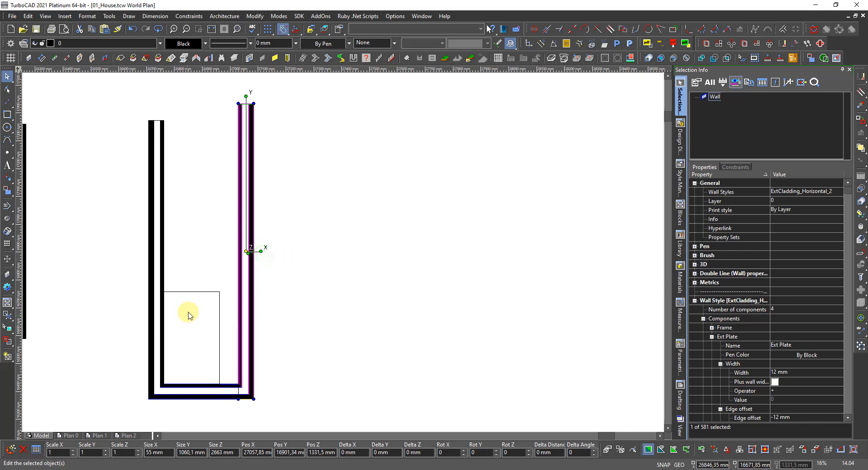
pyautogui.scroll(2, 188, 315)
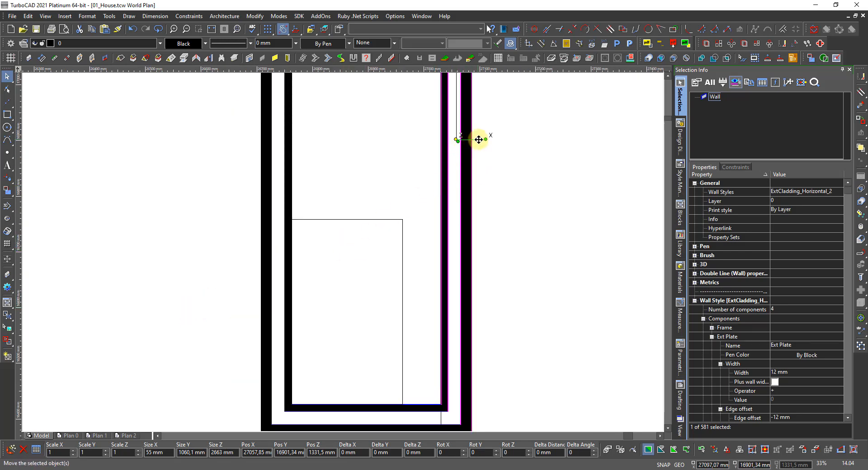
# Step: Move the U-shaped wall's right leg about 159 mm closer to its left leg
pyautogui.moveTo(479, 140); pyautogui.dragTo(403, 140)
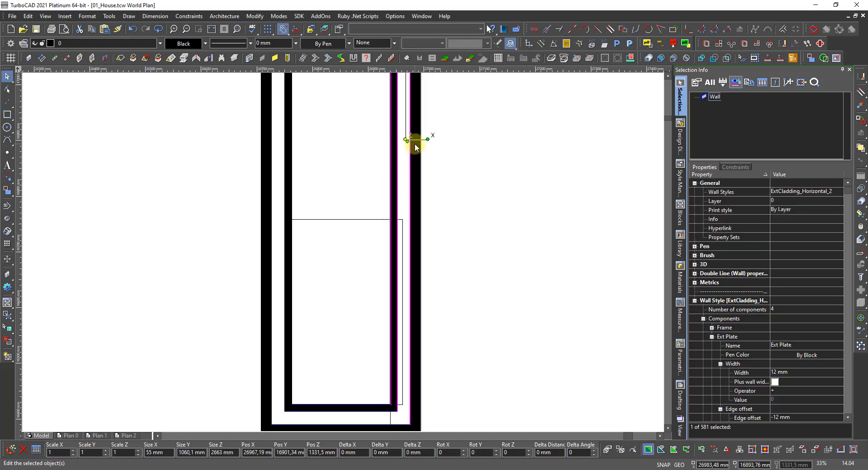
pyautogui.click(415, 141)
pyautogui.click(377, 144)
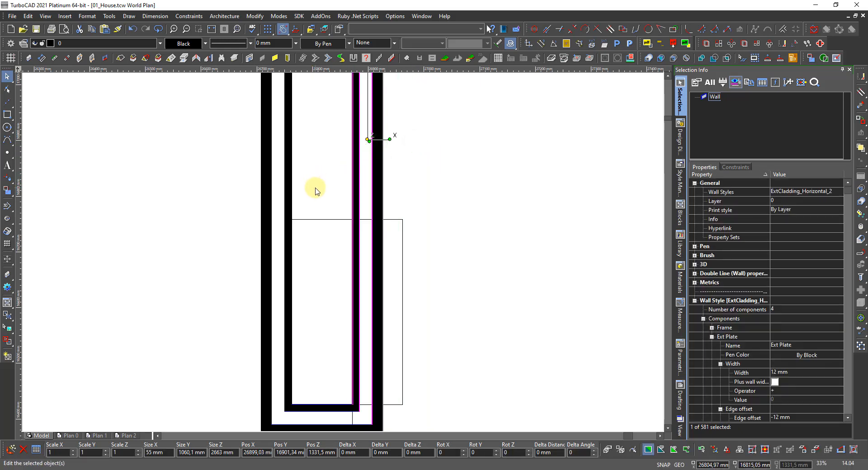
pyautogui.scroll(-2, 316, 190)
pyautogui.scroll(2, 344, 255)
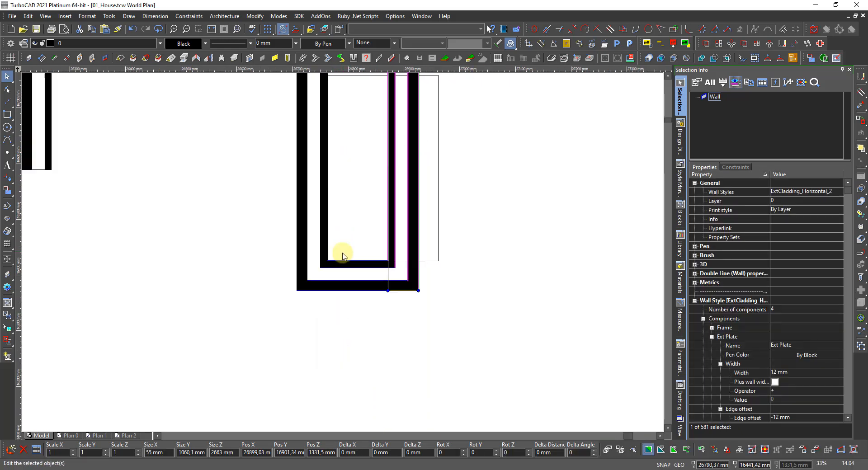
pyautogui.scroll(-5, 337, 257)
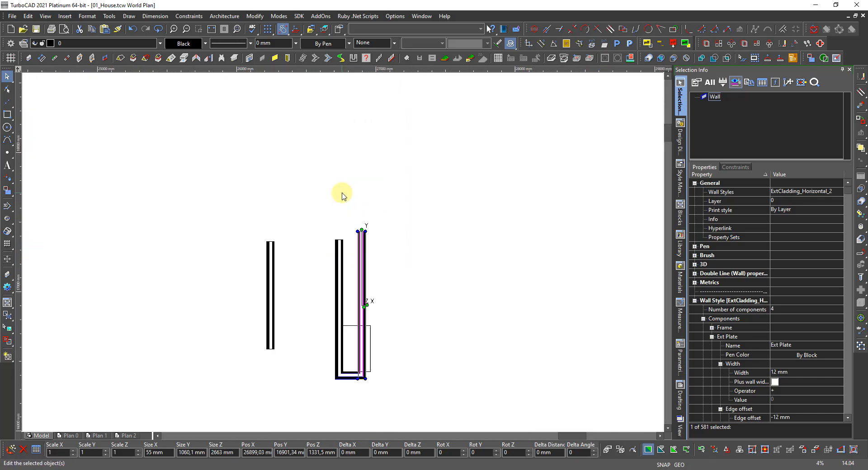
pyautogui.scroll(2, 344, 286)
pyautogui.scroll(-2, 341, 248)
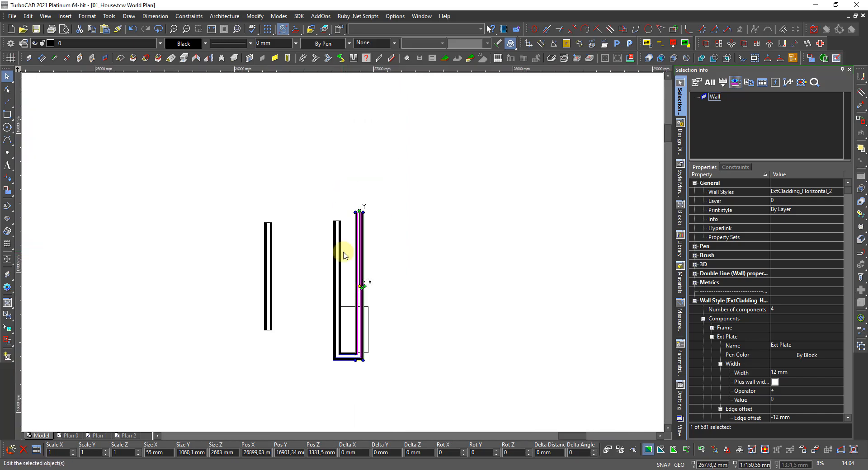
pyautogui.click(406, 227)
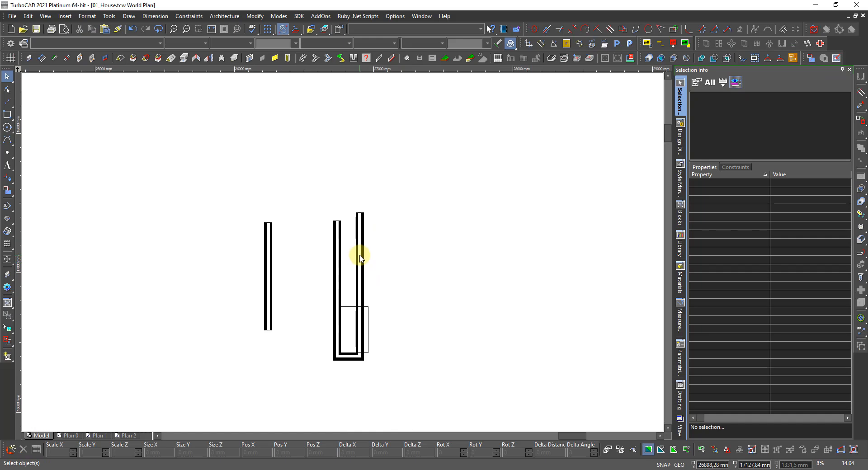
# Step: Shorten the U-shaped wall's right leg to about 284 mm by lowering its upper end node
pyautogui.rightClick(374, 243)
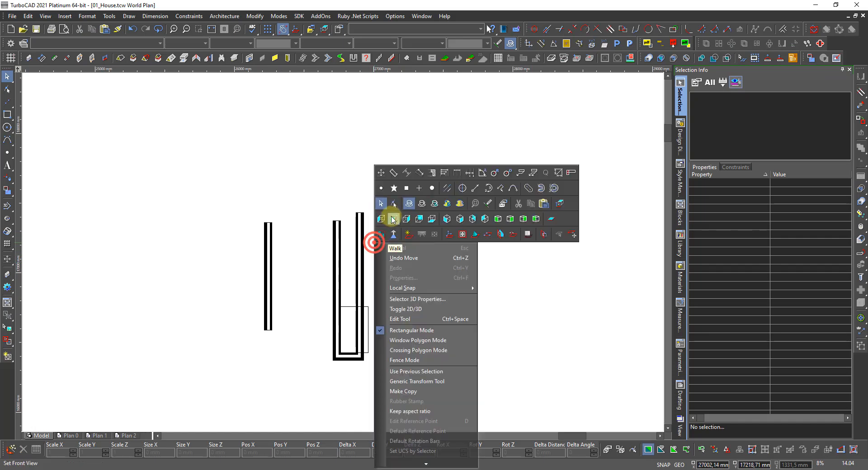
pyautogui.click(395, 208)
pyautogui.click(357, 216)
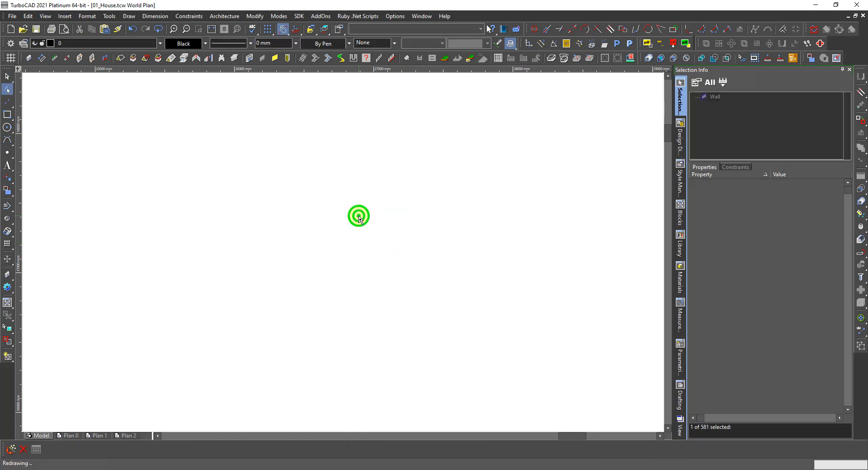
pyautogui.click(358, 208)
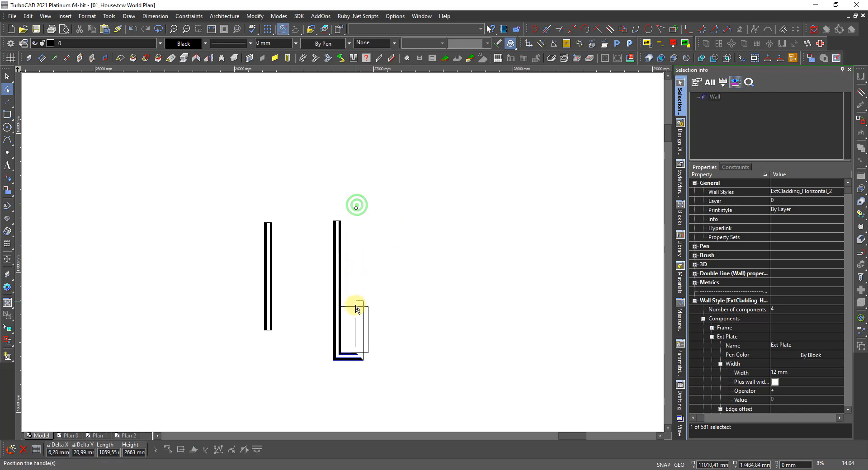
pyautogui.click(356, 313)
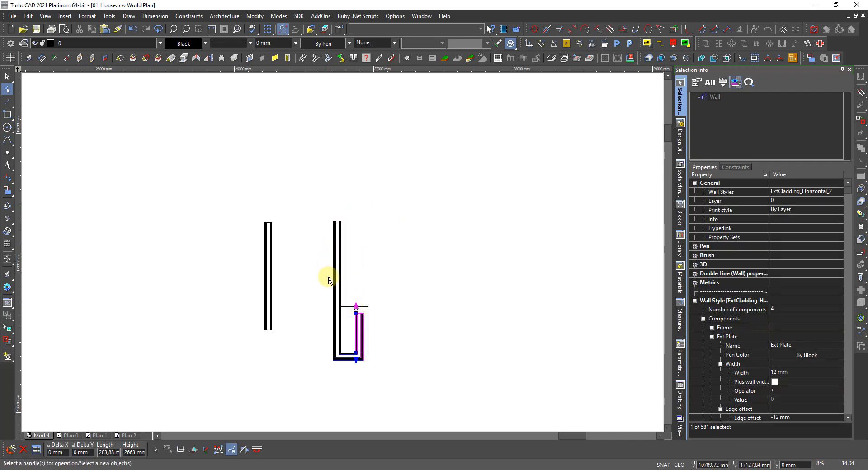
pyautogui.scroll(3, 333, 304)
pyautogui.scroll(-3, 332, 249)
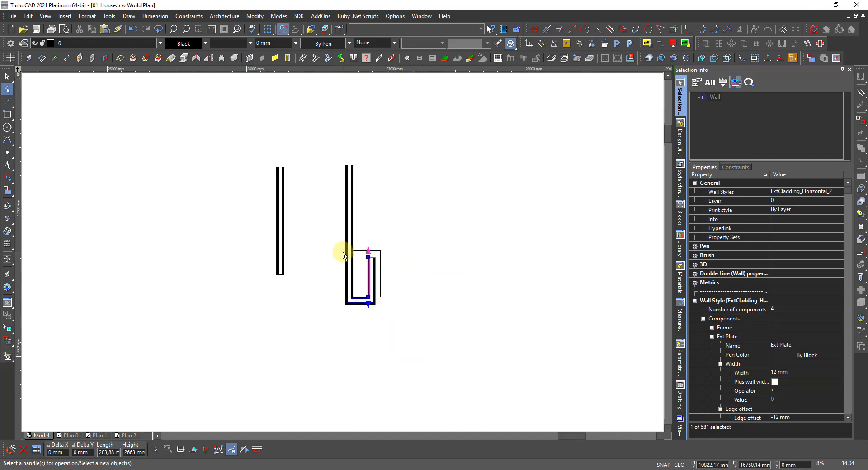
# Step: Shorten the U-shaped wall's left leg to about 192 mm by lowering its upper end node
pyautogui.click(353, 176)
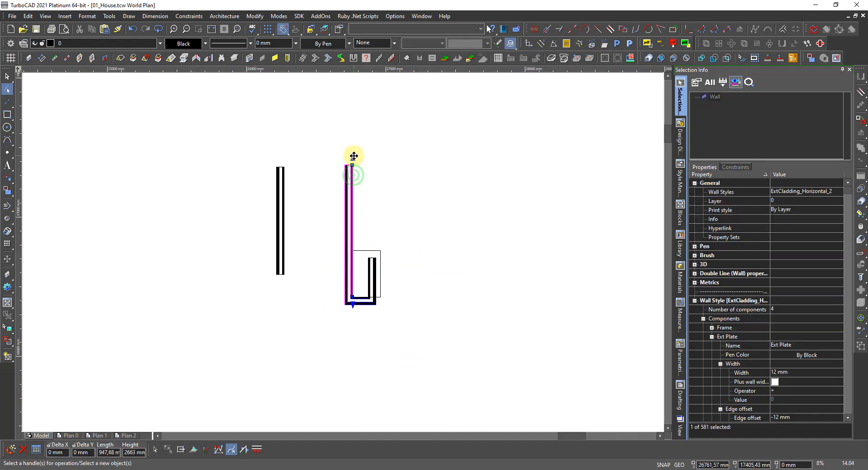
pyautogui.click(353, 156)
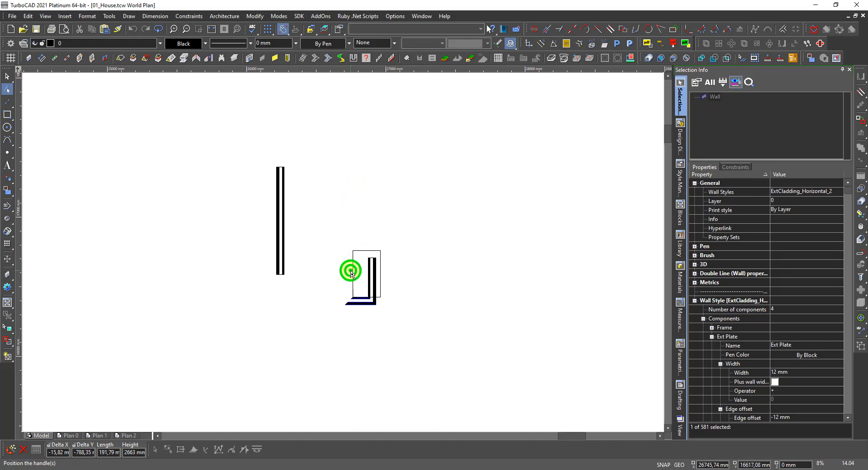
pyautogui.click(351, 270)
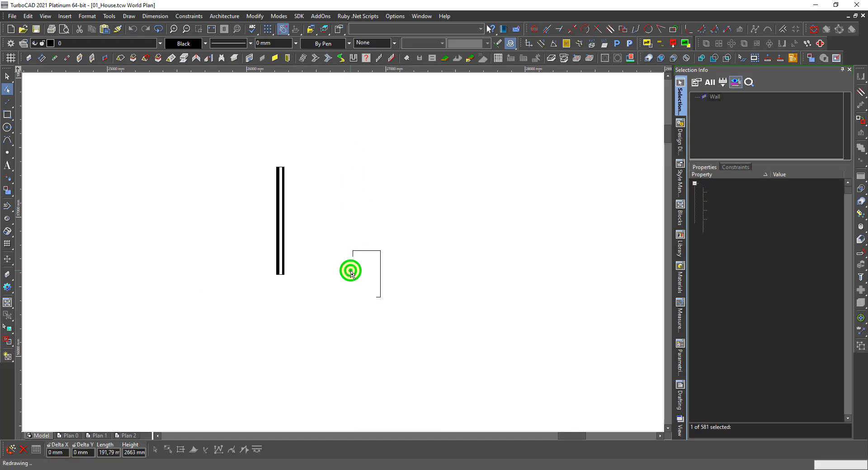
pyautogui.click(355, 314)
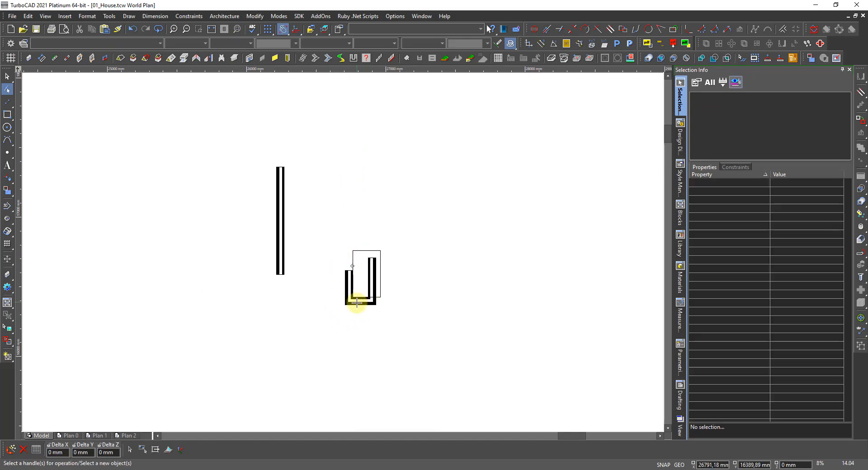
# Step: Examine the size of the small projection's box beside the wall corner between the 2892 and 3408 dimensions
pyautogui.press('l')
pyautogui.scroll(-4, 359, 305)
pyautogui.scroll(4, 343, 252)
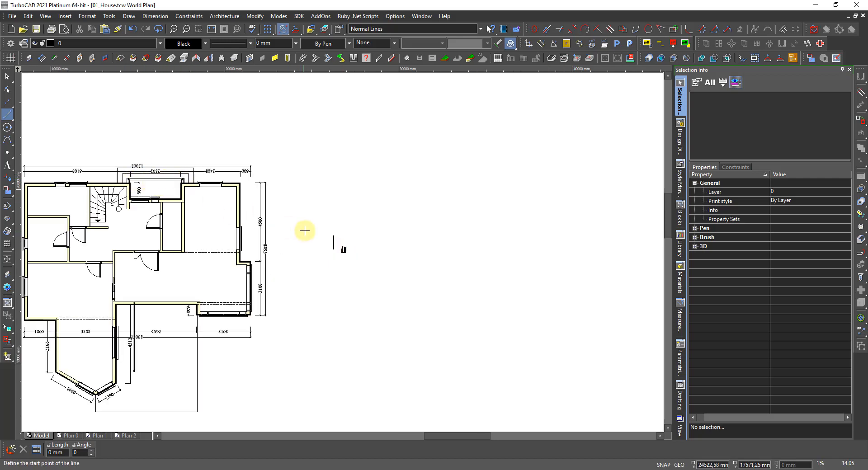
pyautogui.scroll(8, 334, 249)
pyautogui.scroll(-5, 357, 244)
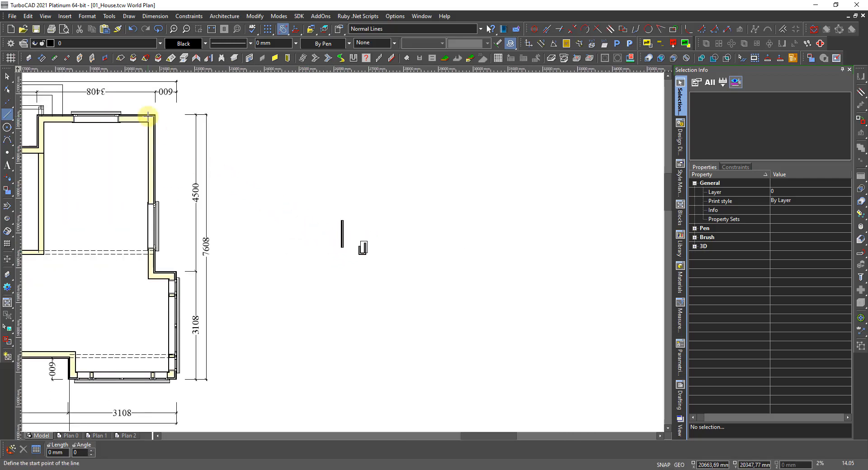
pyautogui.scroll(-4, 338, 265)
pyautogui.scroll(12, 343, 248)
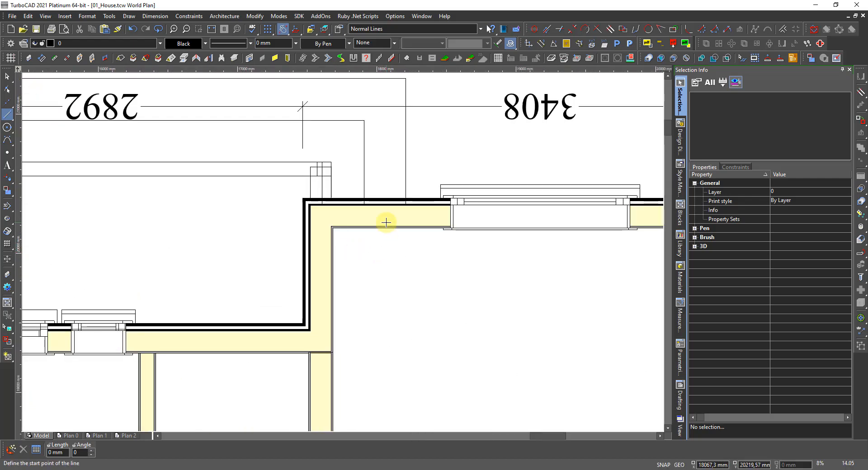
pyautogui.press('space')
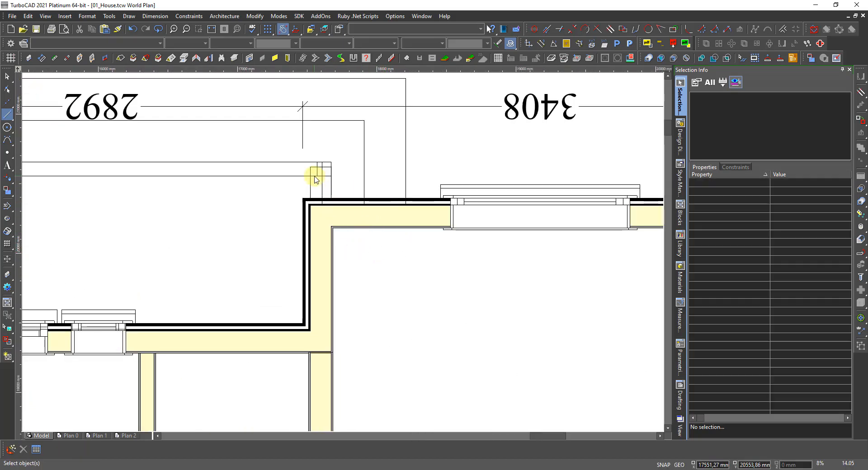
pyautogui.click(311, 179)
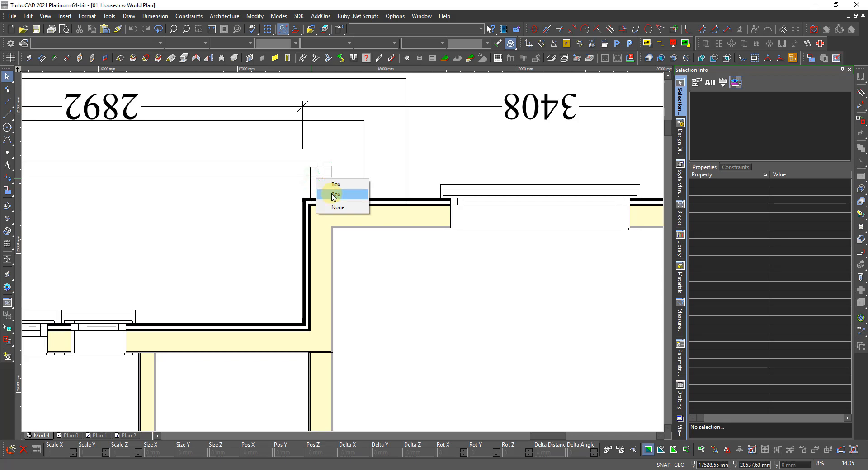
pyautogui.click(332, 194)
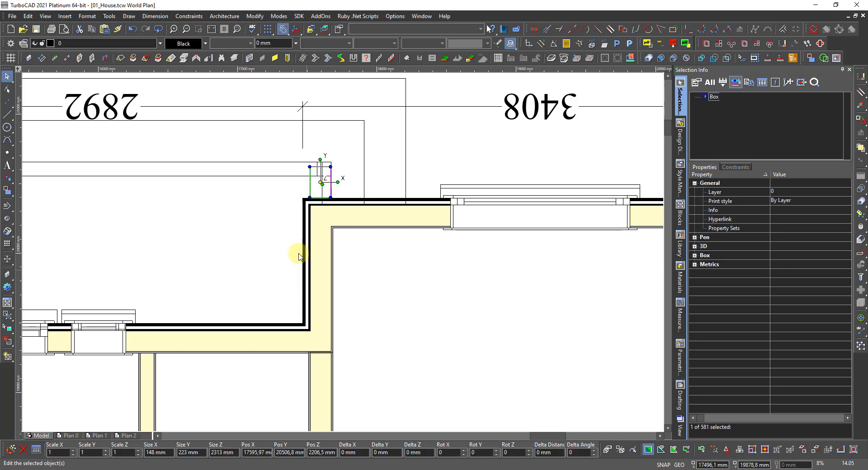
pyautogui.press('Escape')
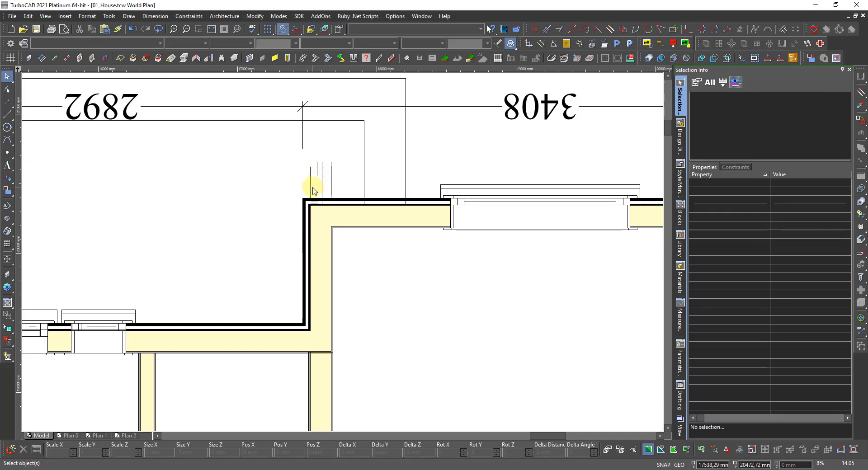
pyautogui.click(310, 194)
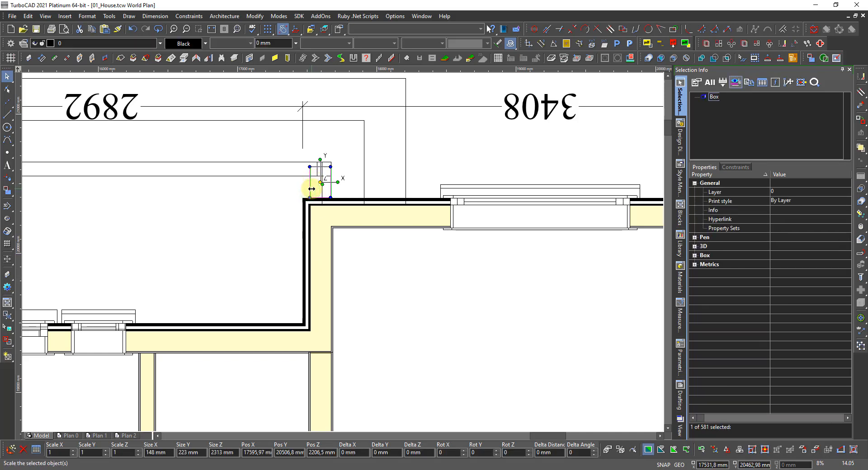
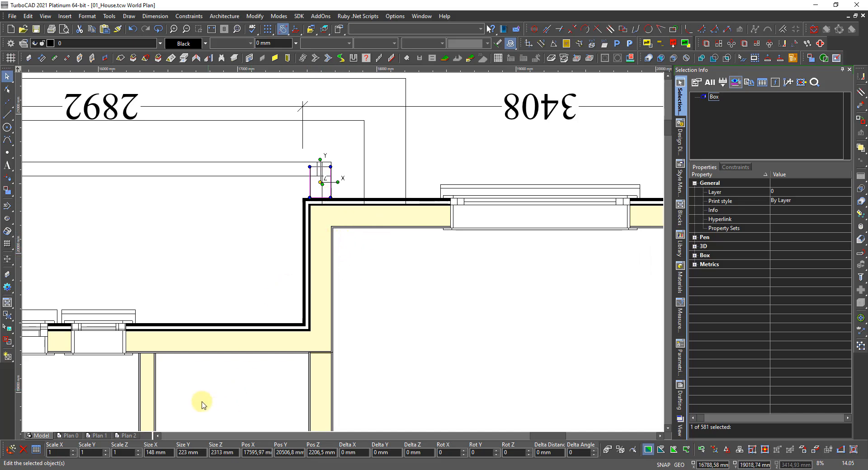
pyautogui.click(248, 292)
pyautogui.click(310, 182)
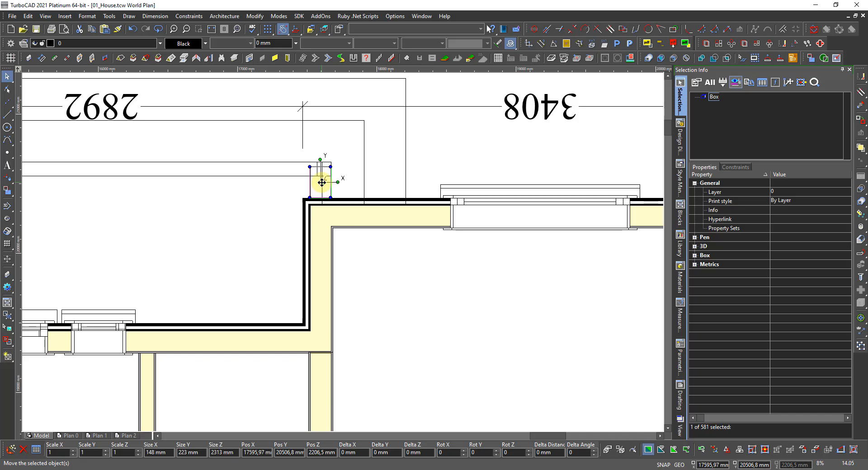
pyautogui.press('Escape')
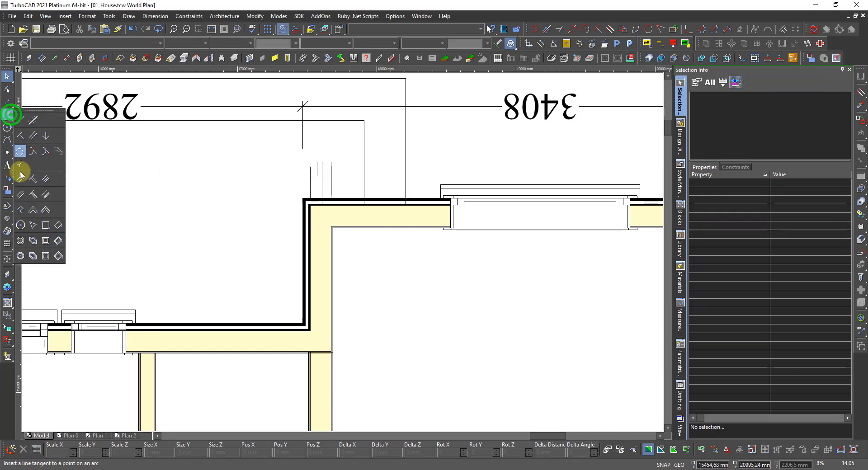
# Step: Draw a rectangle about 148 mm by 223 mm tracing the outline of the small projection's box
pyautogui.click(43, 223)
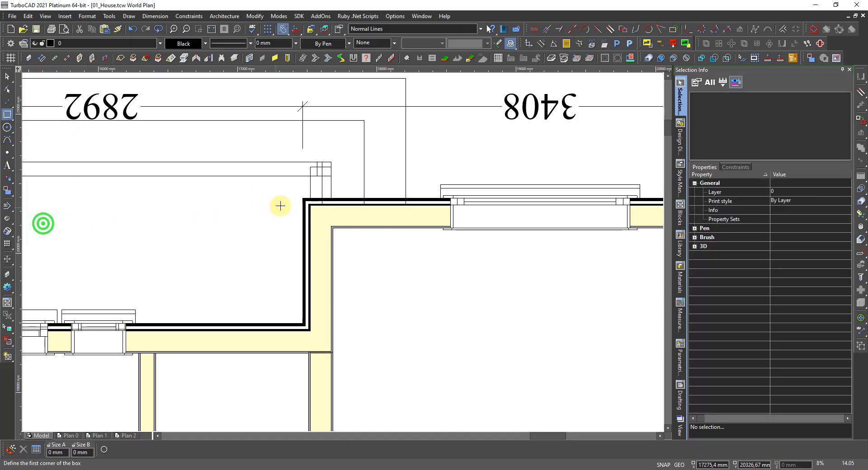
pyautogui.scroll(5, 294, 196)
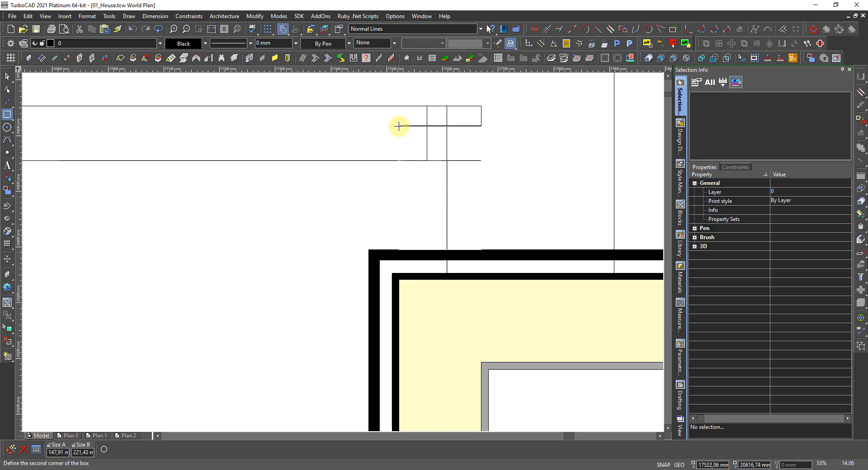
pyautogui.click(399, 126)
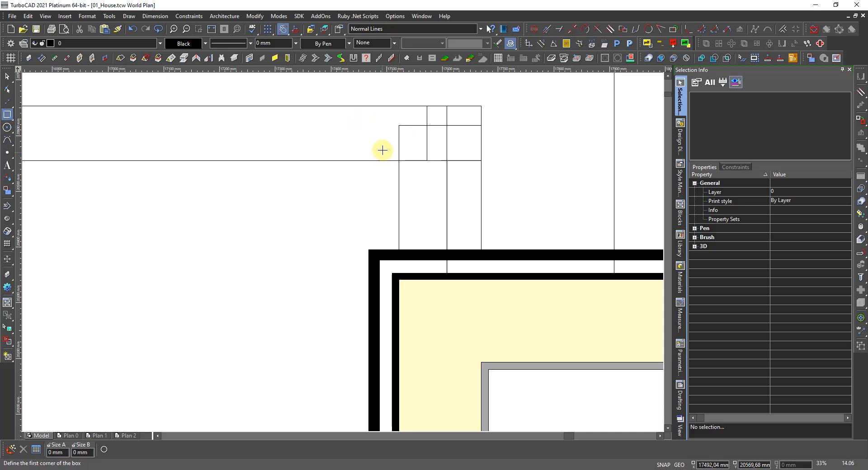
pyautogui.press('Escape')
# Step: Move the traced rectangle polyline out of the plan, placing it between the standalone wall and the U-shaped wall
pyautogui.click(399, 175)
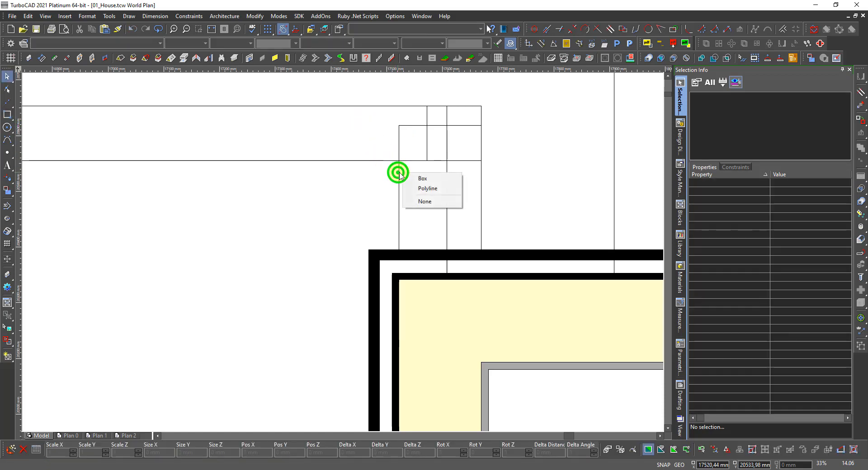
pyautogui.click(432, 189)
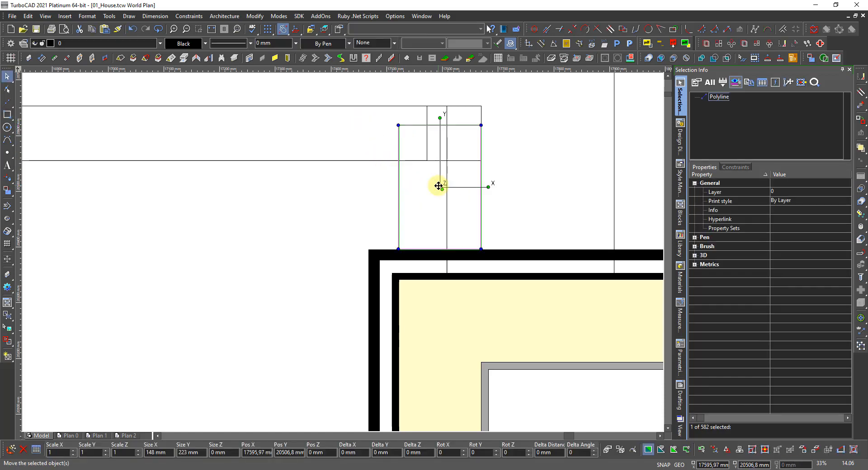
pyautogui.click(440, 186)
pyautogui.scroll(-10, 442, 185)
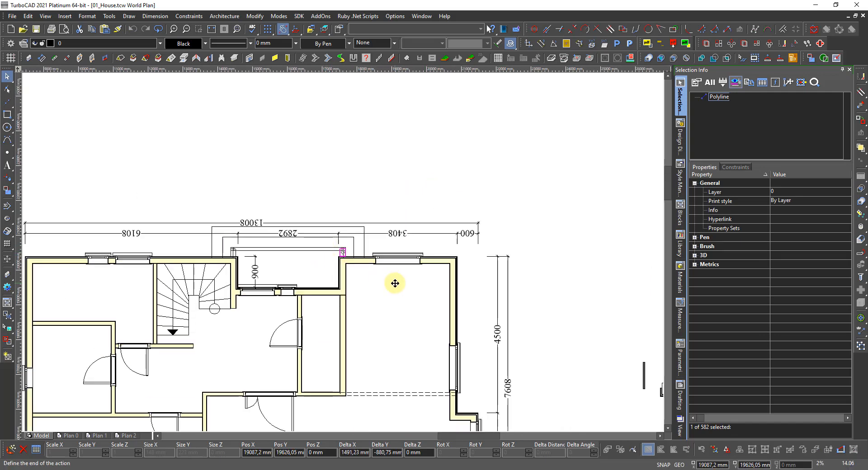
pyautogui.scroll(6, 452, 305)
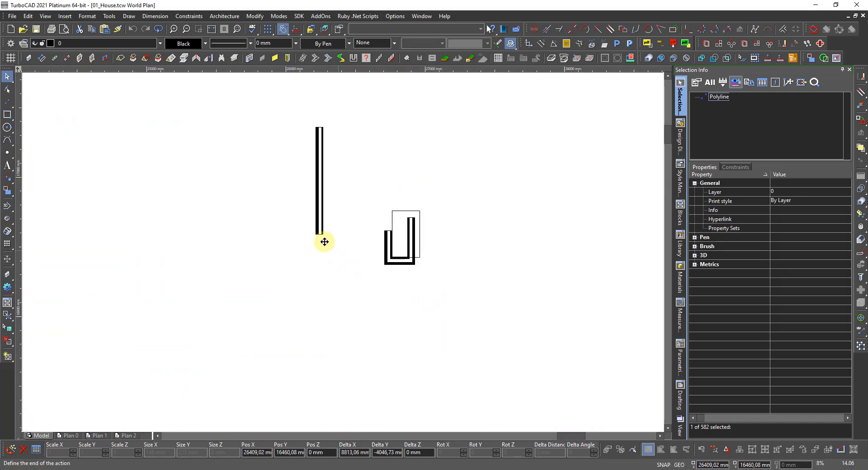
pyautogui.click(364, 259)
pyautogui.scroll(4, 364, 260)
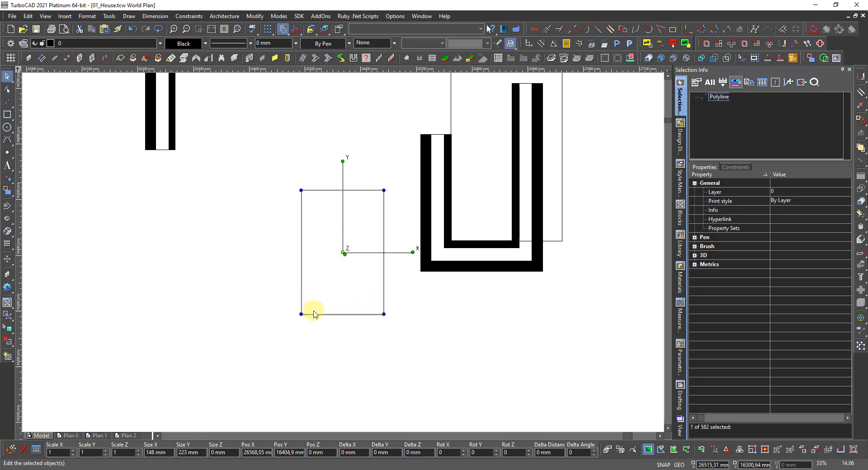
# Step: Set the traced rectangle's pen colour to Red and its line width to 0.5 mm
pyautogui.click(175, 43)
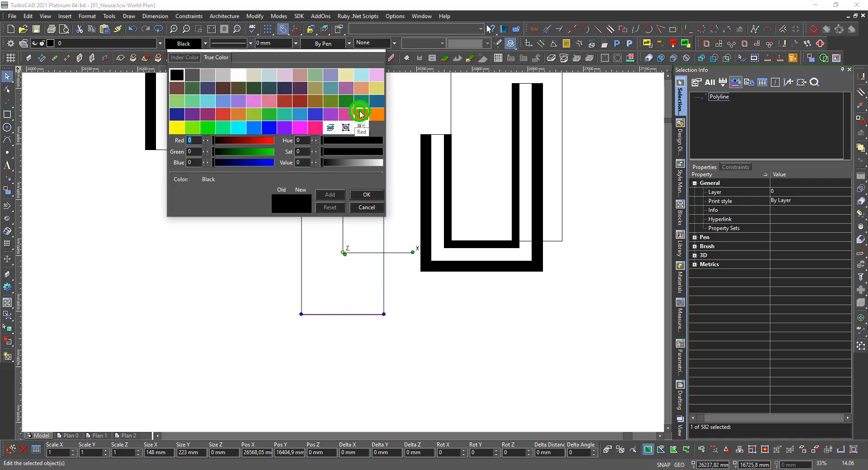
pyautogui.click(361, 113)
pyautogui.click(291, 43)
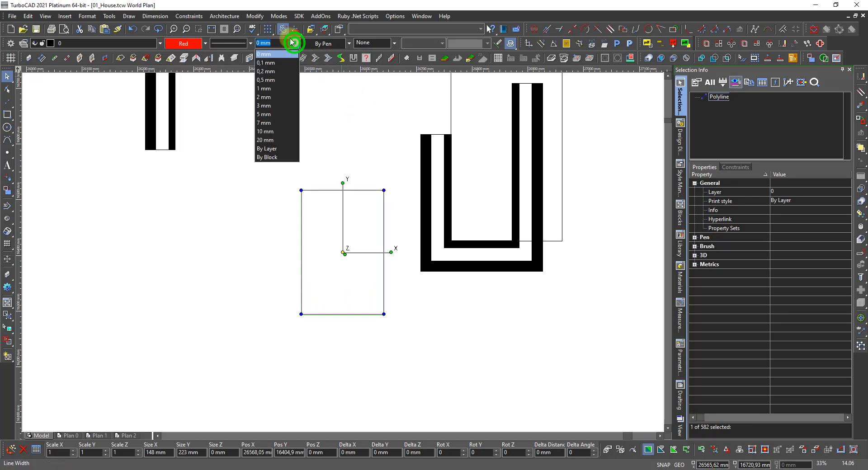
pyautogui.click(276, 79)
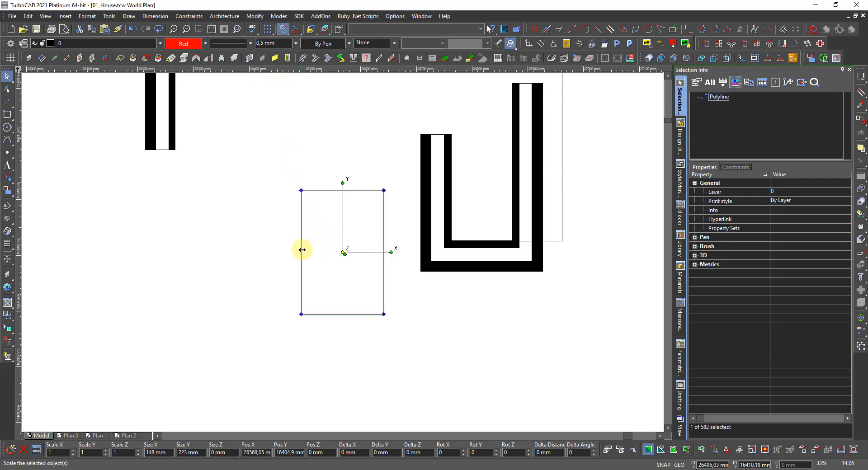
# Step: Move the red rectangle by its lower-left corner onto the inner lower-left corner of the U-shaped wall
pyautogui.moveTo(303, 249); pyautogui.dragTo(302, 315)
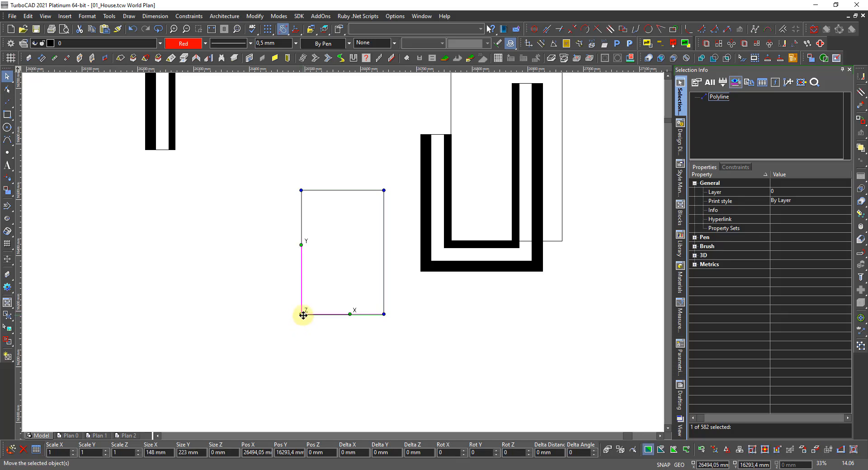
pyautogui.scroll(5, 466, 244)
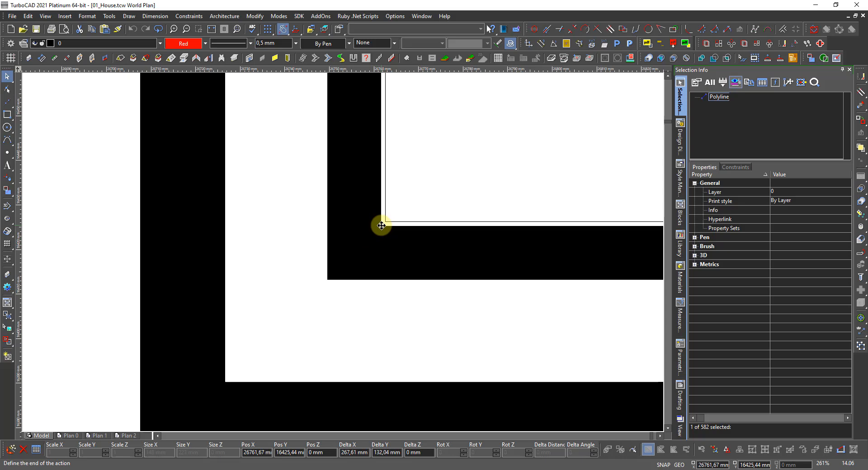
pyautogui.click(381, 226)
pyautogui.scroll(-5, 338, 235)
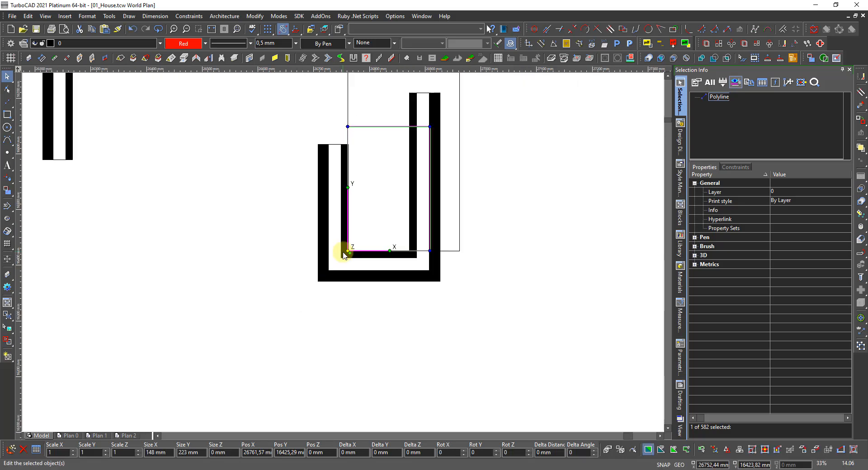
pyautogui.scroll(2, 344, 256)
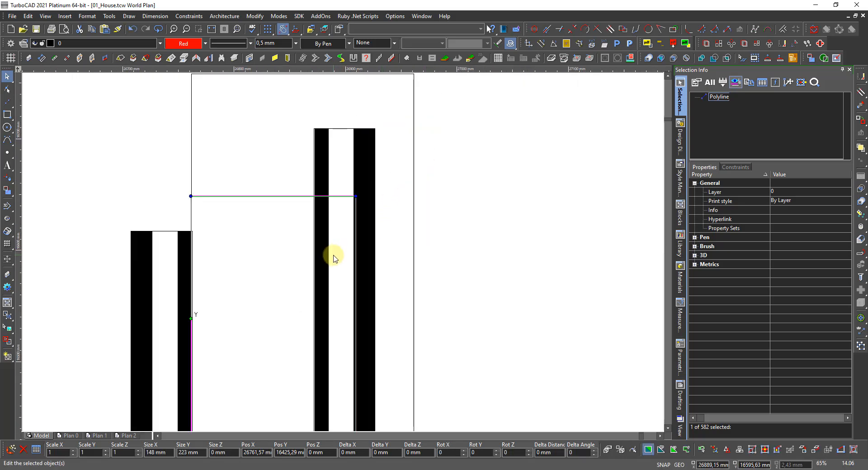
pyautogui.press('Escape')
pyautogui.scroll(2, 337, 231)
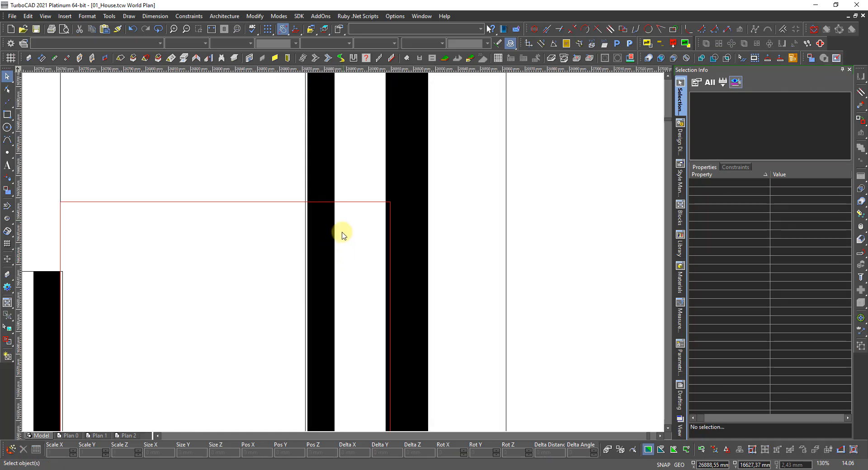
pyautogui.rightClick(290, 229)
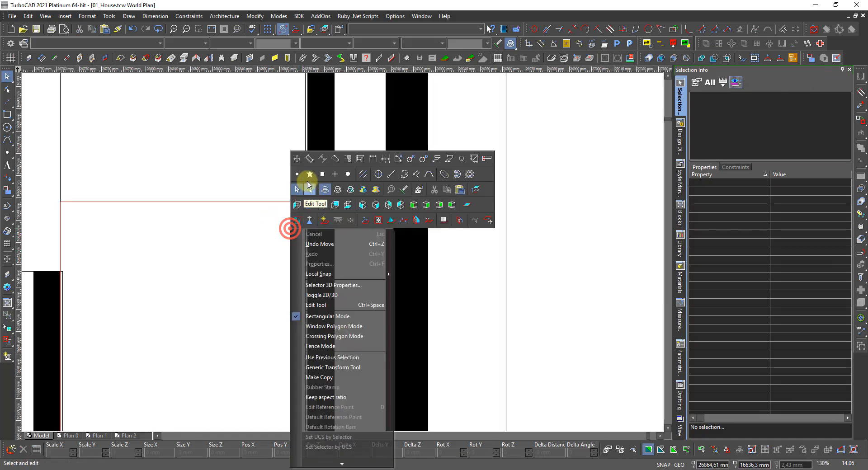
pyautogui.click(310, 190)
pyautogui.click(316, 214)
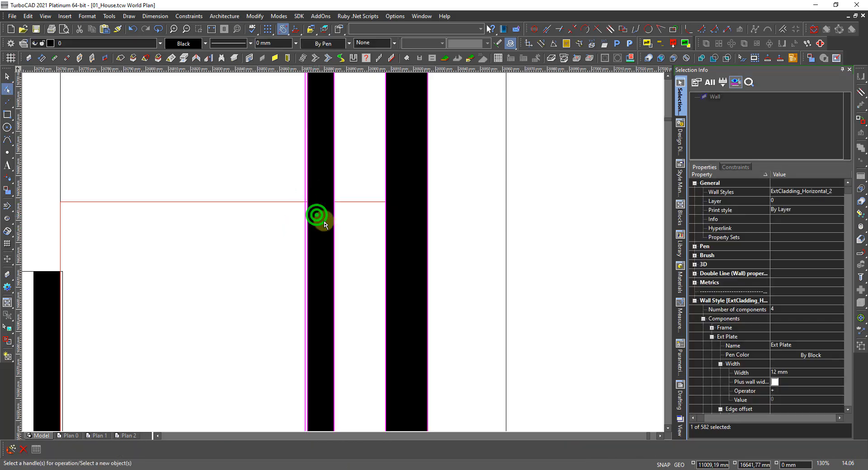
pyautogui.scroll(-5, 329, 232)
pyautogui.scroll(8, 343, 251)
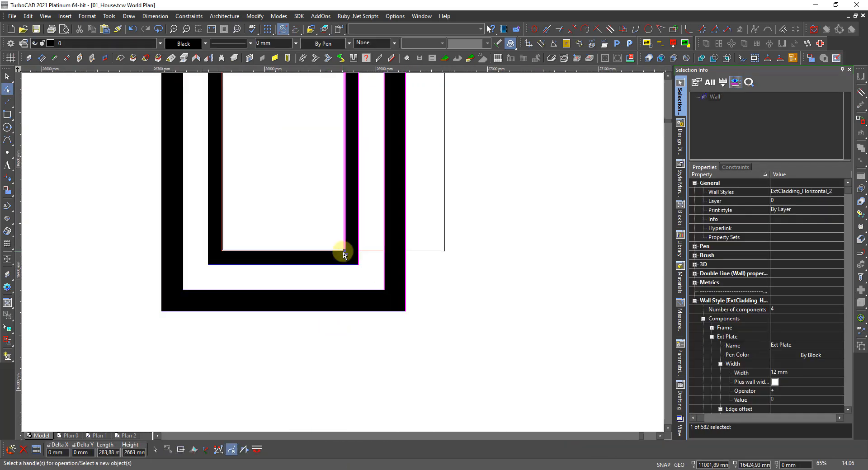
pyautogui.scroll(3, 346, 254)
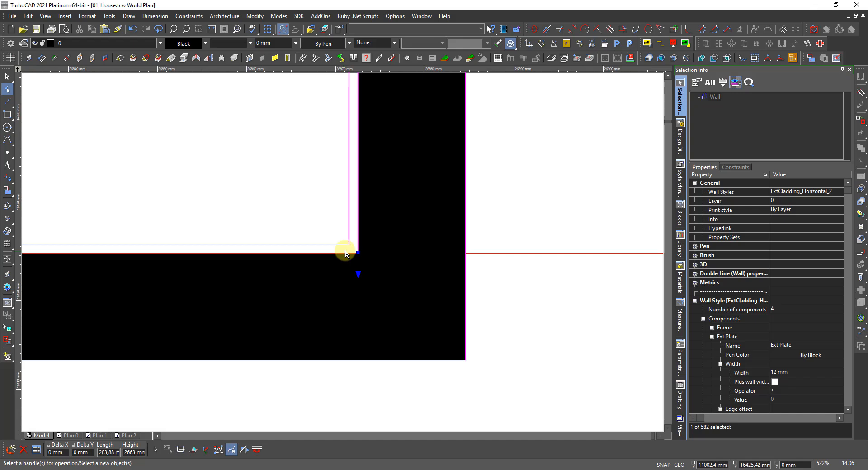
pyautogui.scroll(-6, 346, 254)
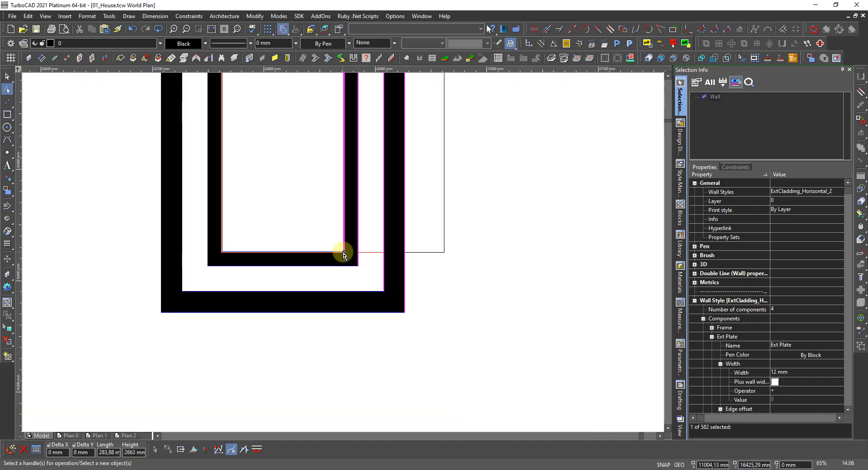
pyautogui.press('Escape')
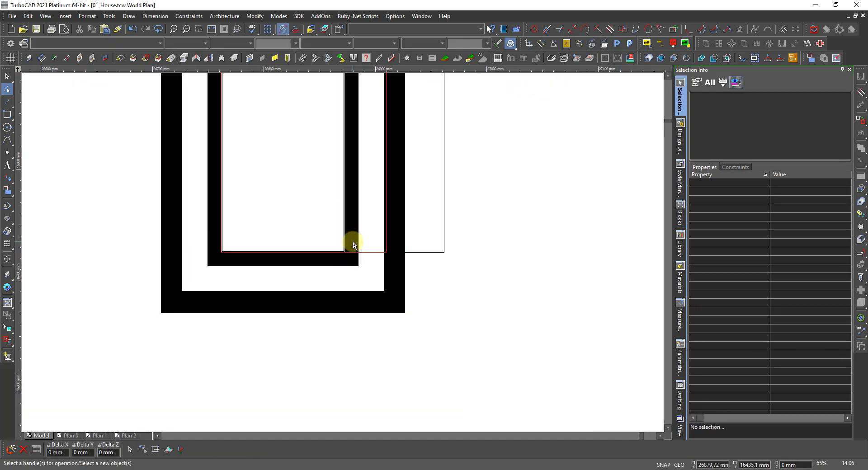
pyautogui.press('l')
pyautogui.press('Escape')
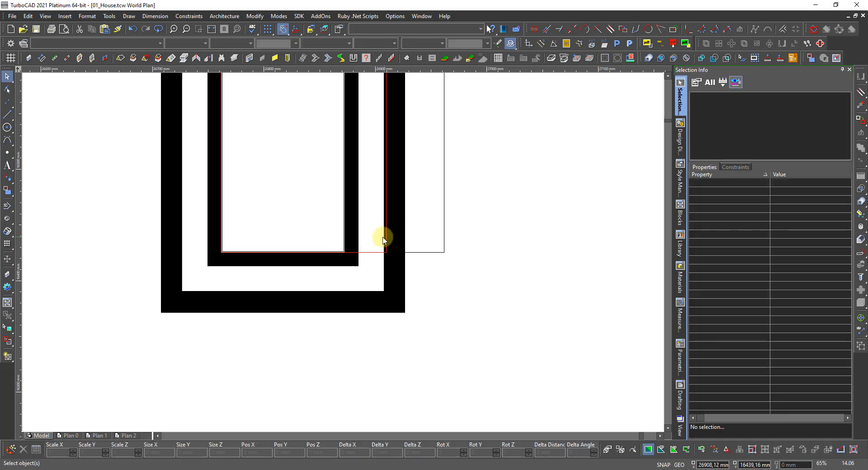
# Step: Dimension the horizontal distance from the U-shaped wall's inner lower-right corner to the red rectangle's lower-right corner
pyautogui.scroll(4, 344, 252)
pyautogui.rightClick(345, 252)
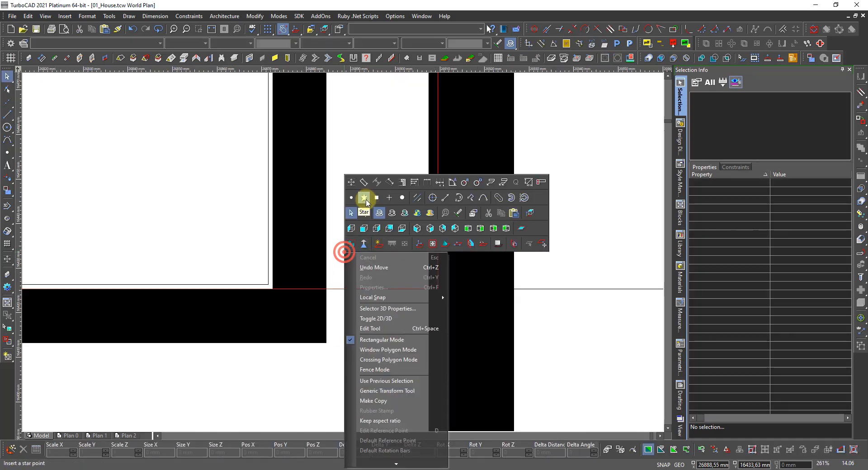
pyautogui.click(352, 183)
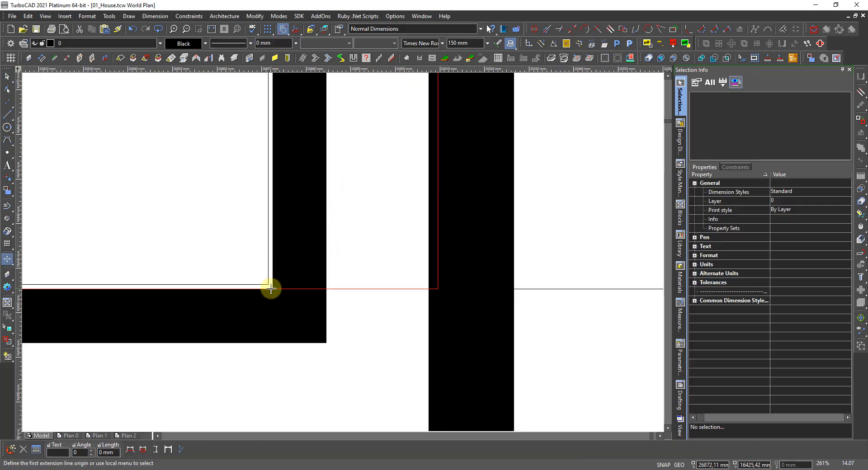
pyautogui.click(271, 288)
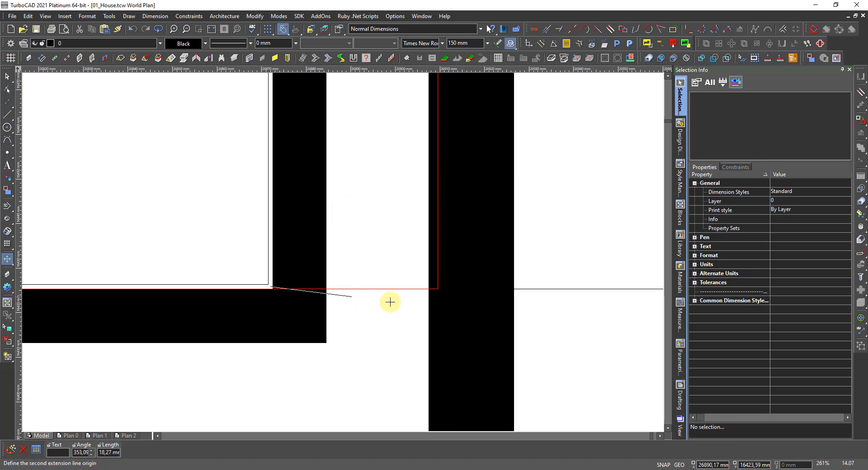
pyautogui.click(439, 289)
pyautogui.scroll(-6, 439, 289)
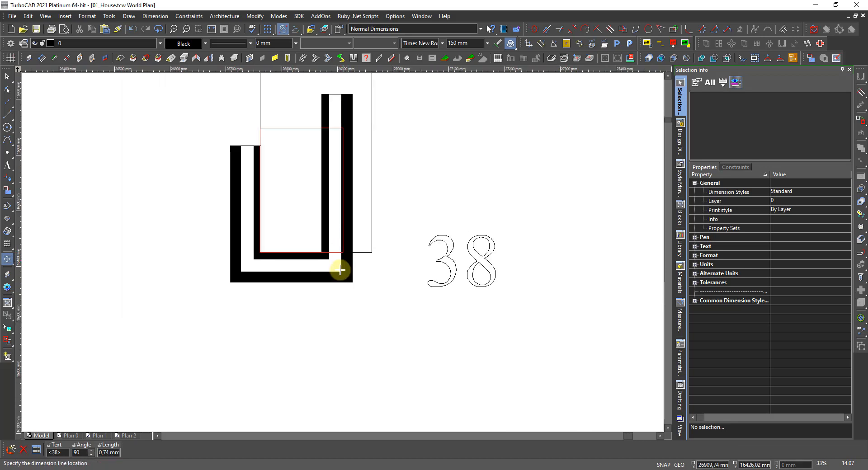
pyautogui.press('Escape')
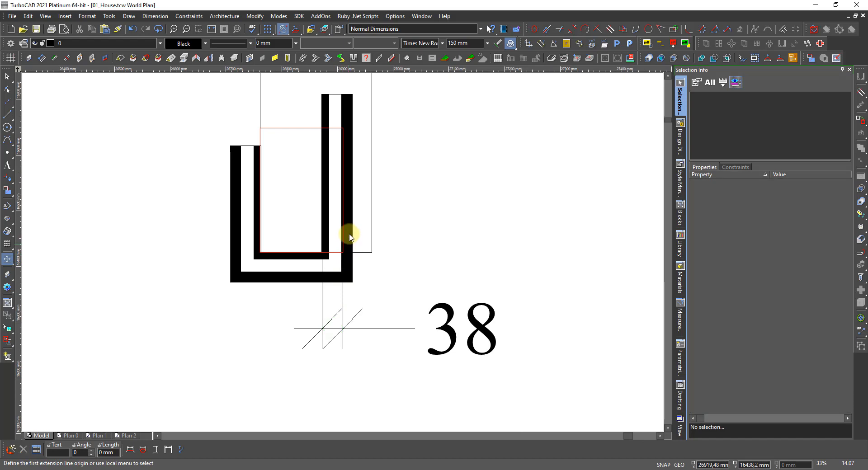
# Step: Shift the U-shaped wall's right leg by 38 mm along X to meet the red rectangle's right side
pyautogui.click(351, 232)
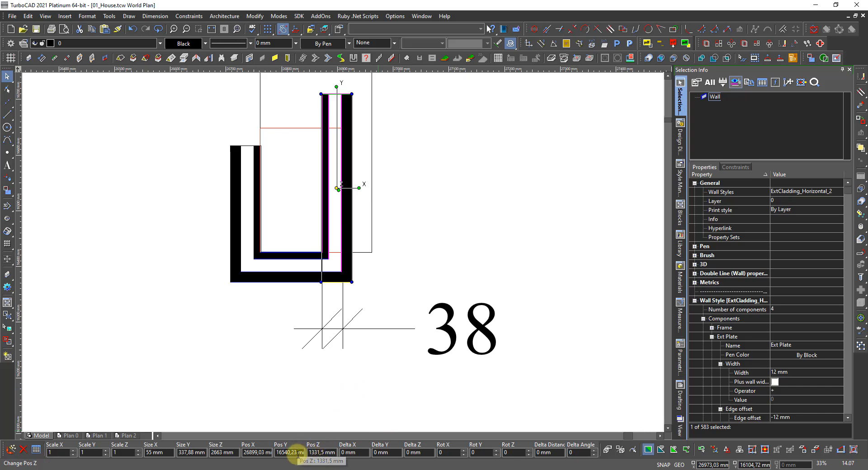
pyautogui.click(364, 454)
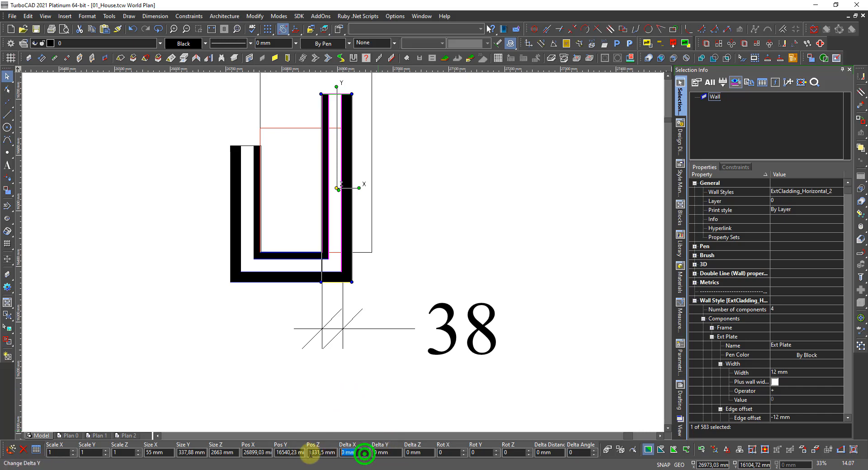
pyautogui.write('38')
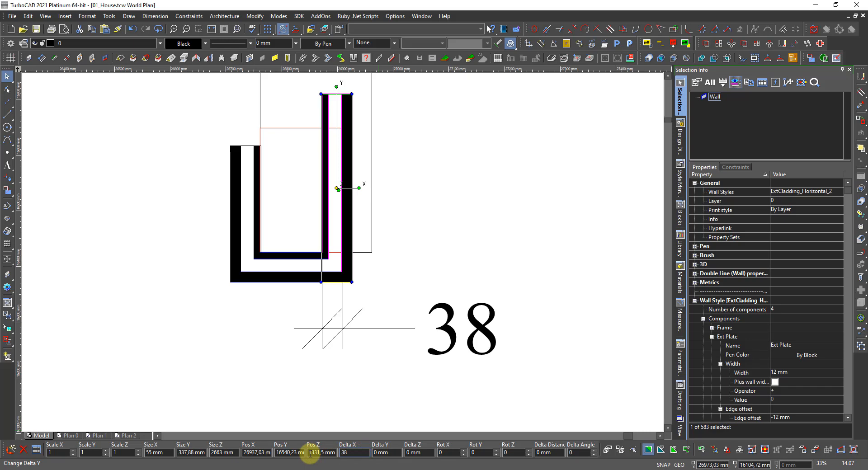
pyautogui.press('Return')
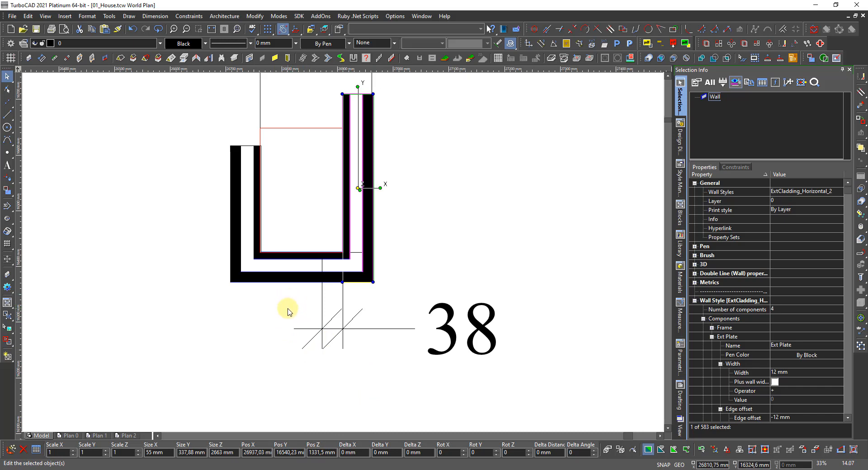
pyautogui.click(302, 296)
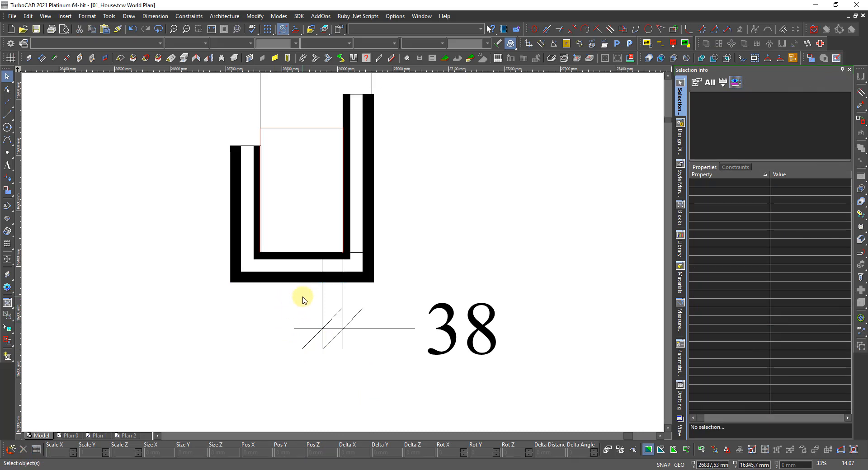
# Step: Shorten the U-shaped wall's right leg so its upper end lines up with the red rectangle's top edge
pyautogui.scroll(3, 341, 254)
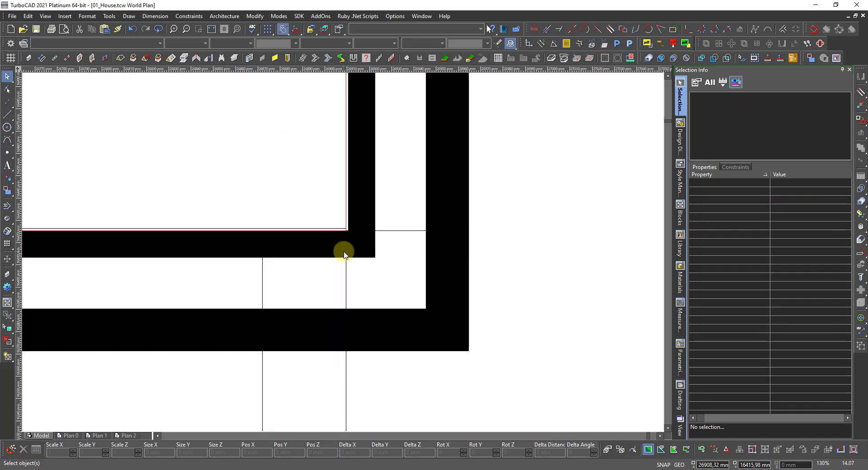
pyautogui.scroll(-5, 341, 251)
pyautogui.scroll(4, 351, 176)
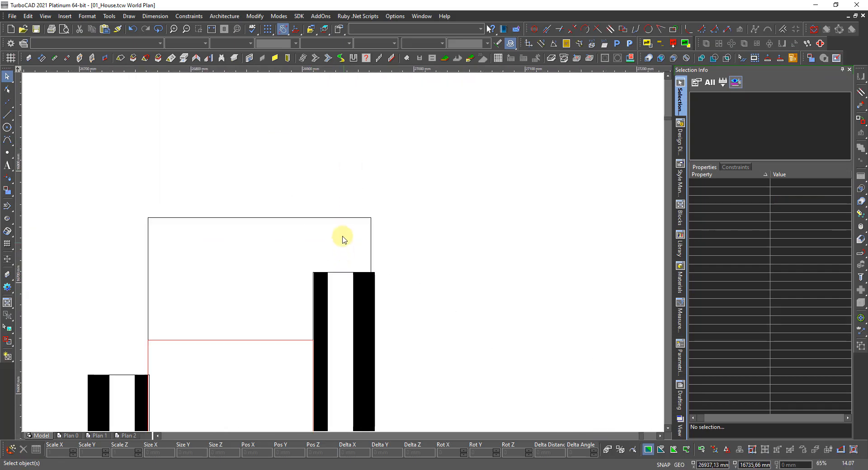
pyautogui.click(316, 273)
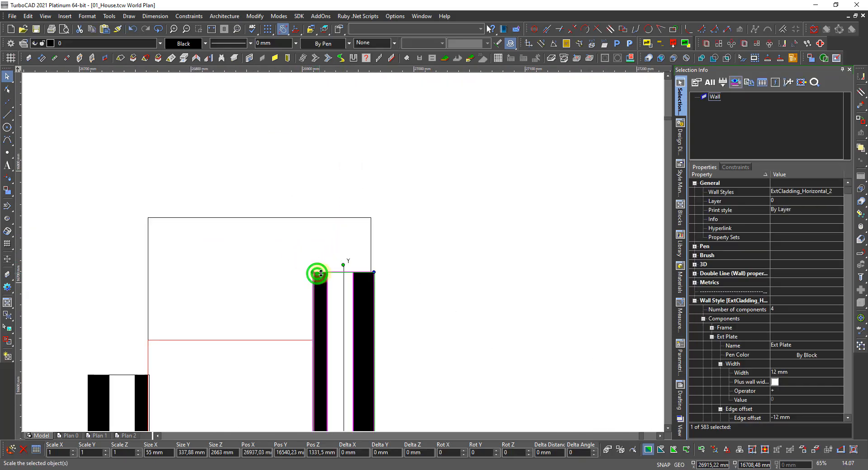
pyautogui.click(323, 272)
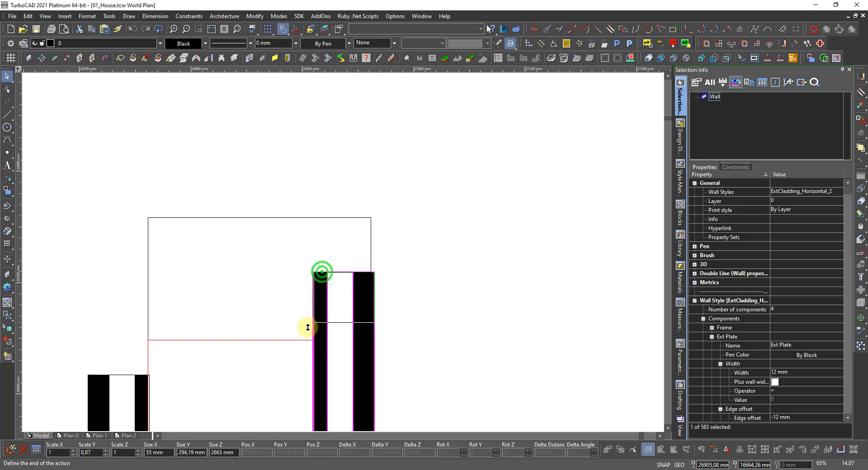
pyautogui.click(274, 340)
# Step: Extend the U-shaped wall's left leg up to the red rectangle's top edge, for an overall length of 277 mm
pyautogui.click(101, 394)
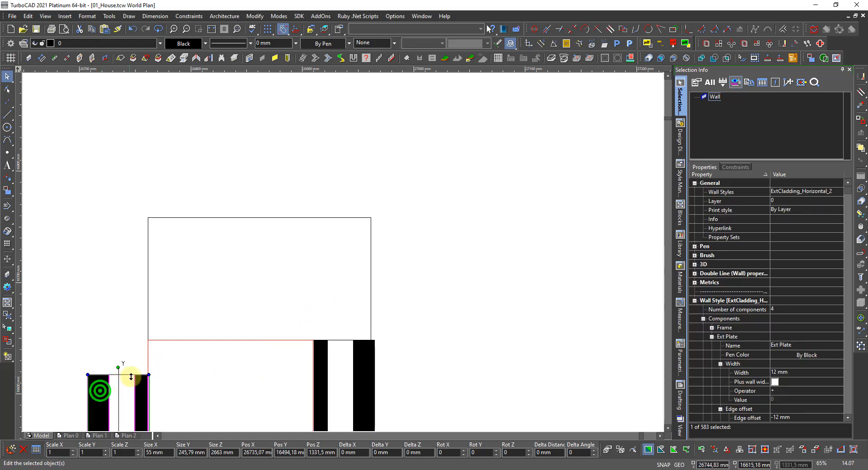
pyautogui.click(131, 375)
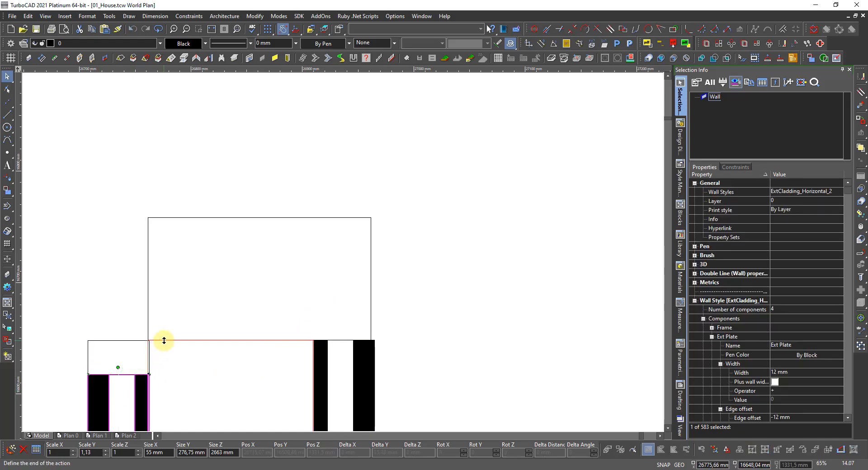
pyautogui.click(163, 342)
# Step: Delete the temporary 38 mm dimension below the U-shaped wall
pyautogui.scroll(-5, 161, 387)
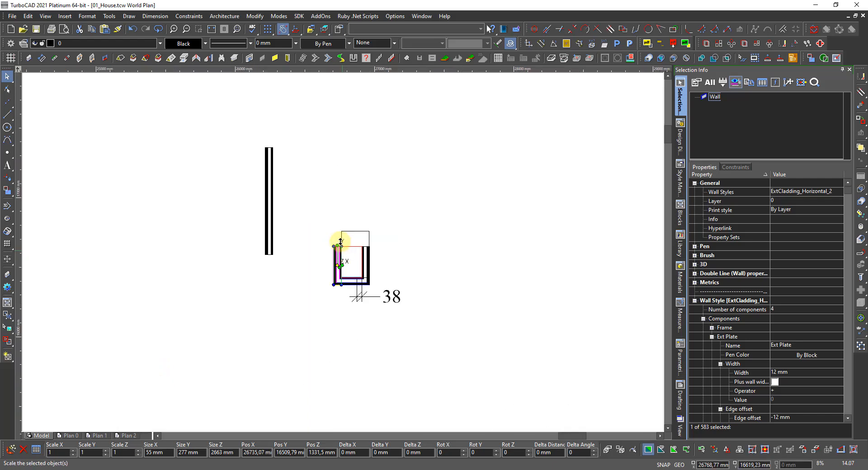
pyautogui.click(347, 273)
pyautogui.click(373, 296)
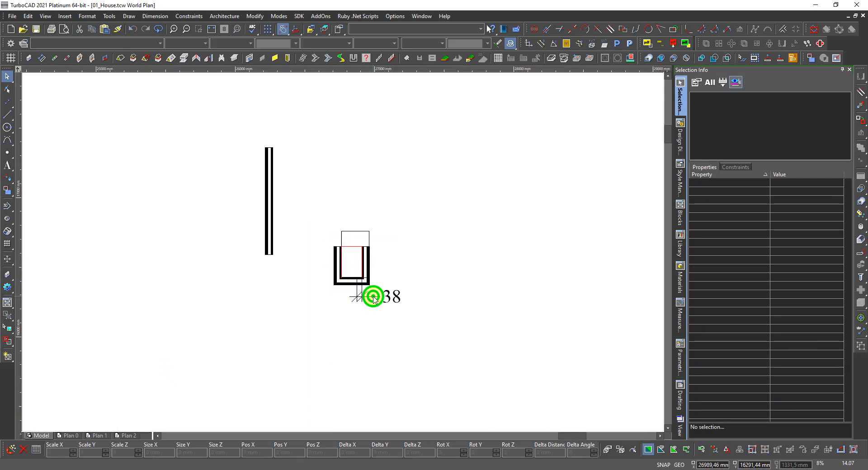
pyautogui.press('Delete')
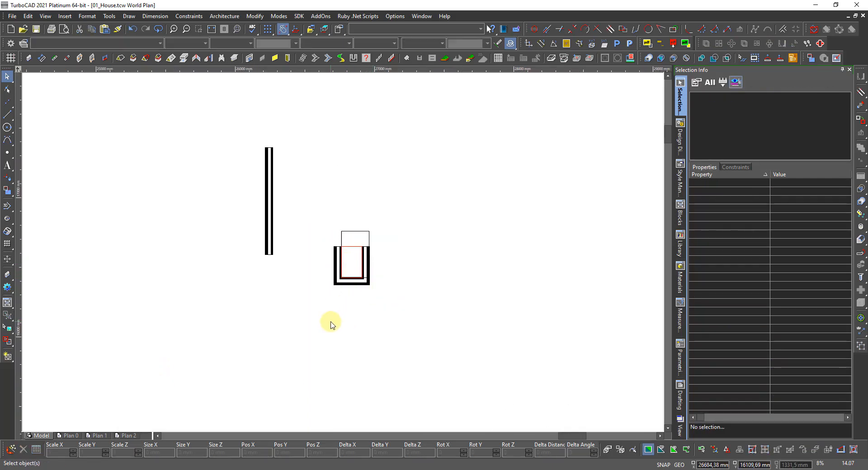
# Step: Rotate the three walls of the U-shaped cladding 180° about Z, leaving the red outline polyline out of the selection
pyautogui.moveTo(324, 302); pyautogui.dragTo(382, 229)
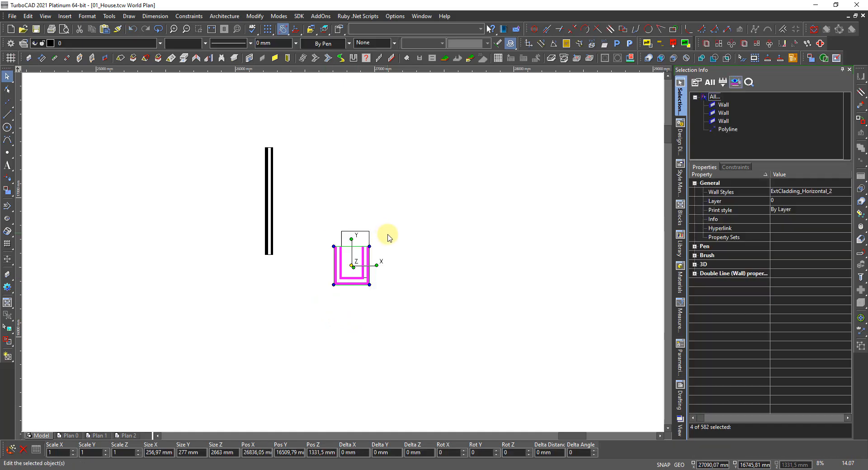
pyautogui.scroll(4, 362, 262)
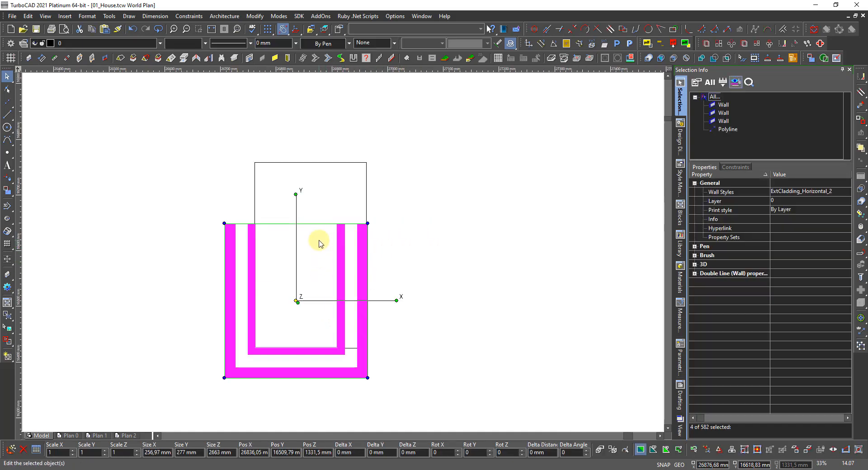
pyautogui.keyDown('shift'); pyautogui.click(316, 226); pyautogui.keyUp('shift')
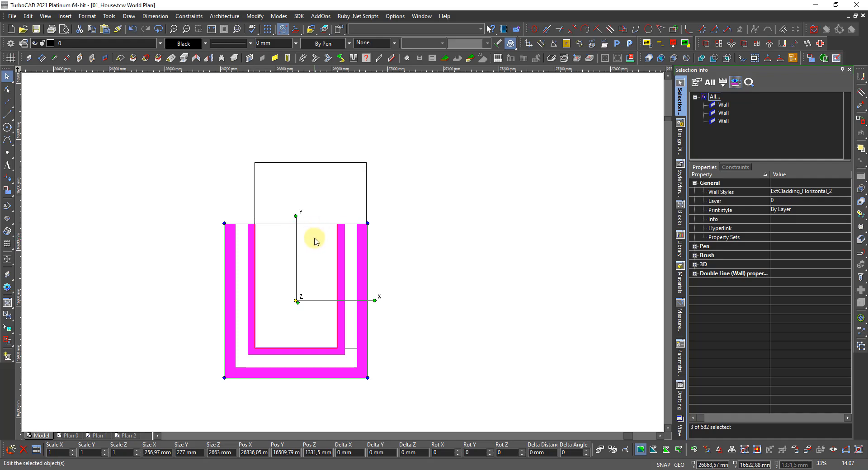
pyautogui.click(374, 300)
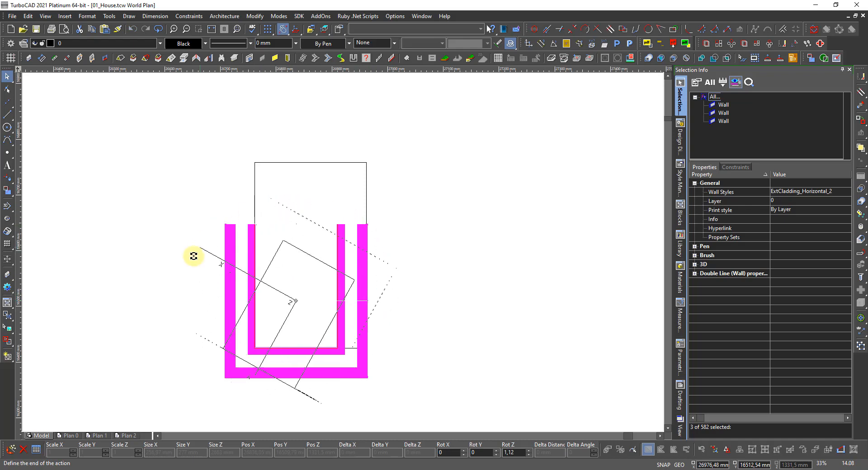
pyautogui.click(128, 300)
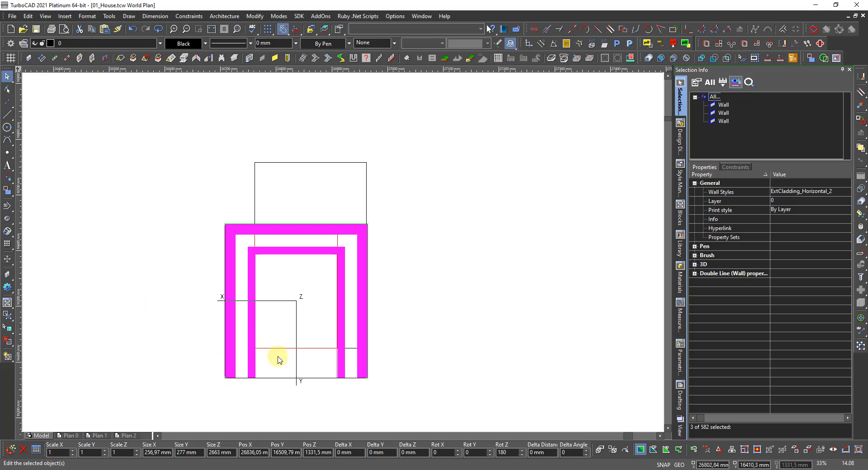
# Step: Move the rotated U-shaped wall by its lower-left outer corner onto the house cladding's outer corner at the right end of the 2892 mm recess
pyautogui.press('d')
pyautogui.press('+')
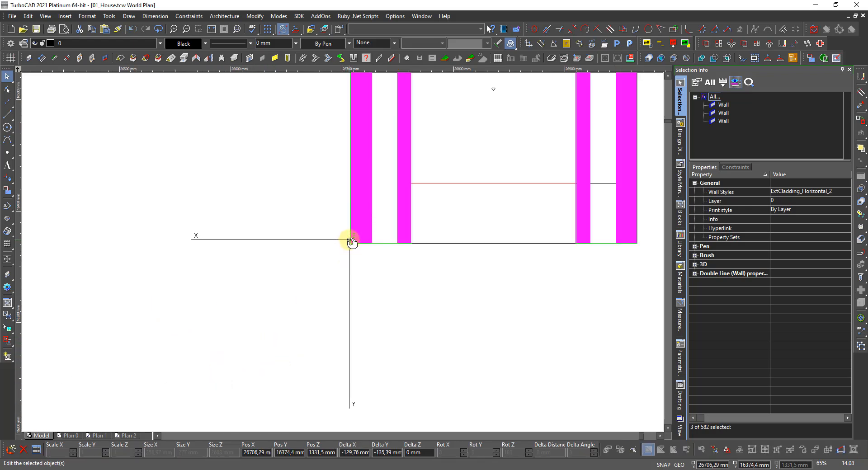
pyautogui.scroll(2, 351, 243)
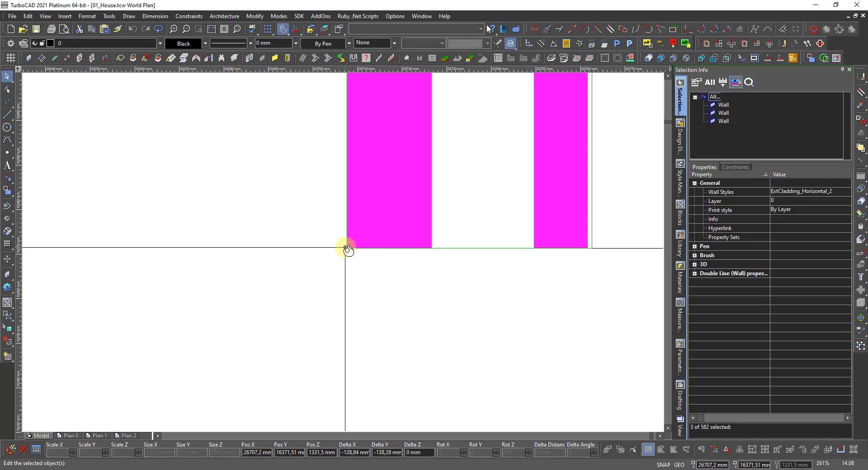
pyautogui.click(348, 249)
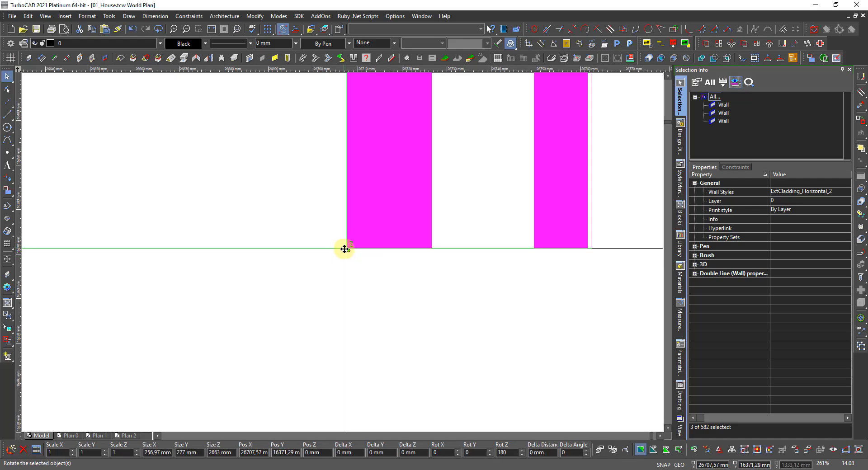
pyautogui.scroll(-7, 346, 249)
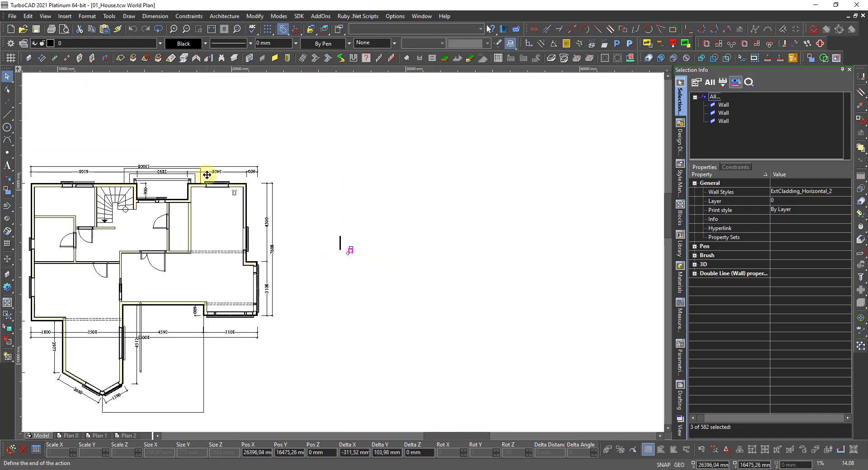
pyautogui.scroll(5, 178, 190)
pyautogui.scroll(4, 370, 236)
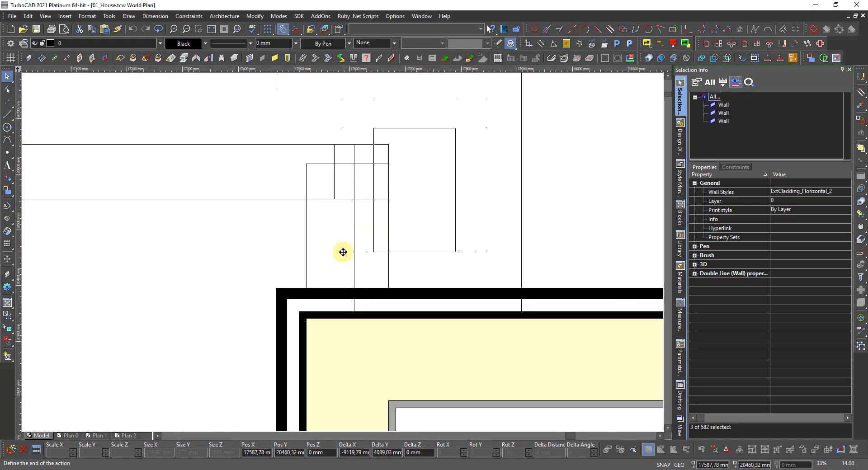
pyautogui.scroll(3, 272, 292)
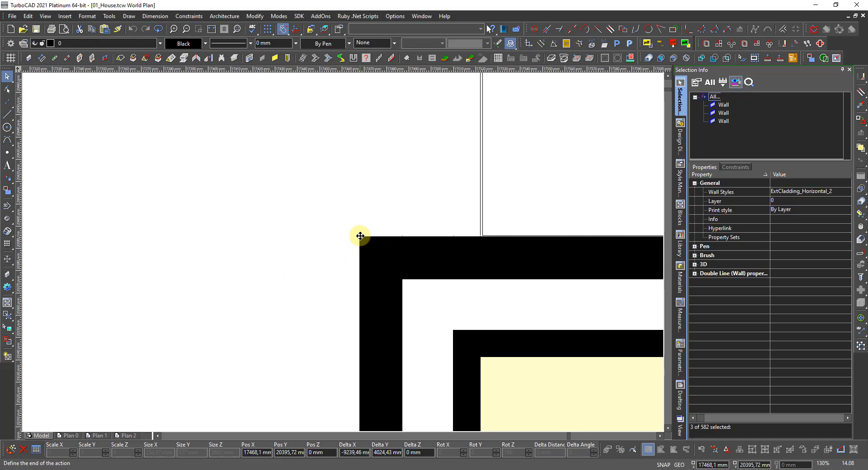
pyautogui.click(360, 236)
pyautogui.scroll(-3, 360, 236)
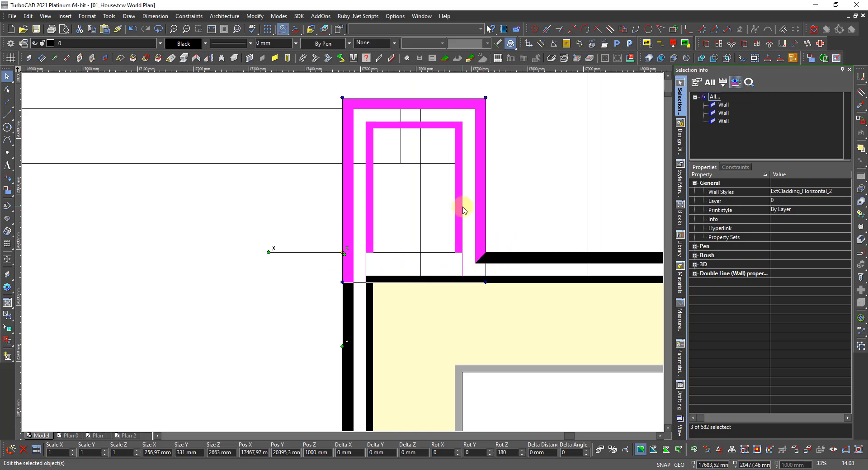
pyautogui.scroll(1, 427, 235)
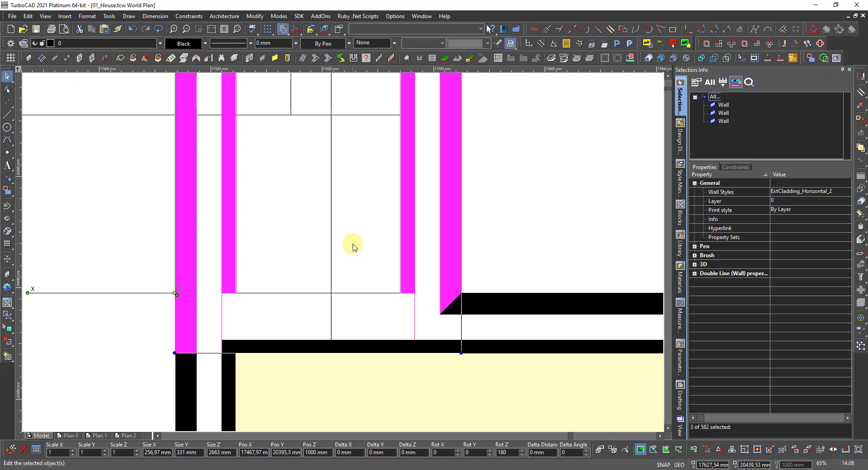
pyautogui.scroll(-2, 352, 246)
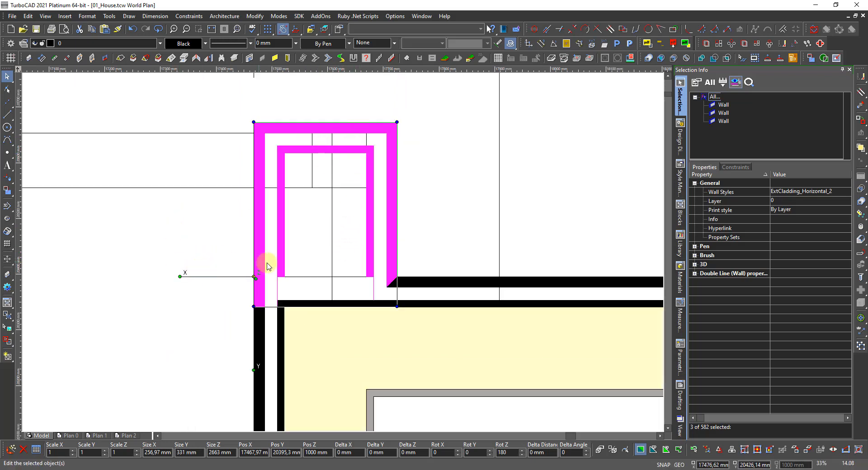
pyautogui.click(429, 244)
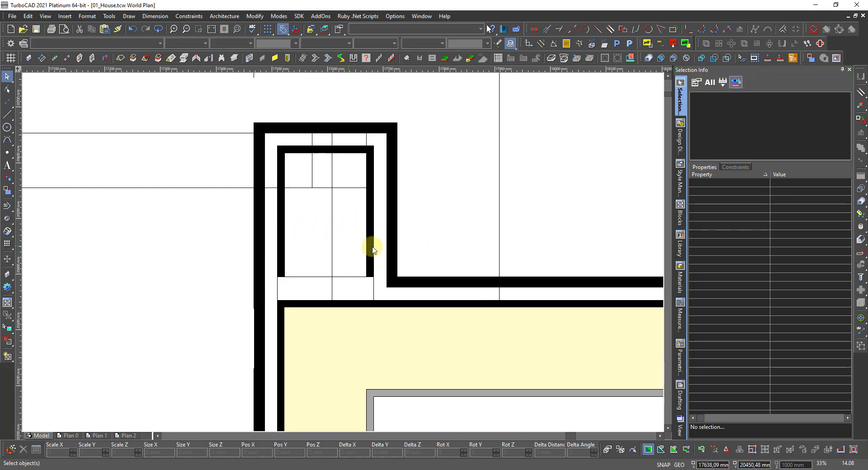
# Step: Copy the three walls of the placed U-shaped cladding into the recess, beside the vertical 900 mm dimension
pyautogui.click(396, 224)
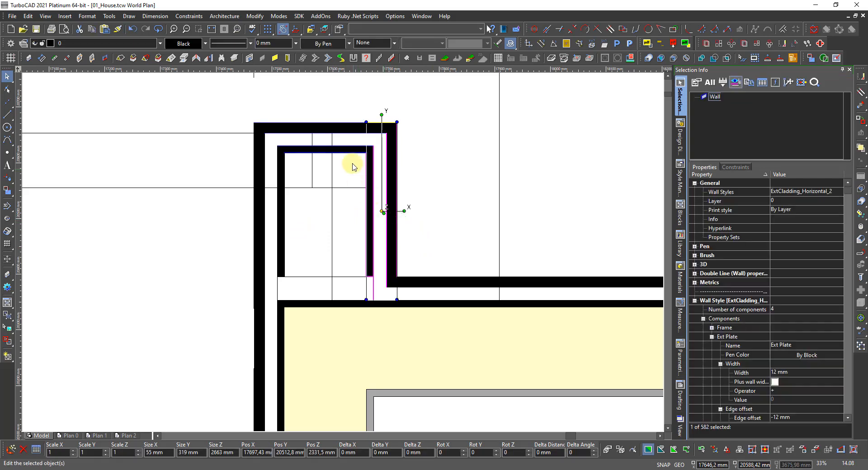
pyautogui.keyDown('shift'); pyautogui.click(338, 128); pyautogui.keyUp('shift')
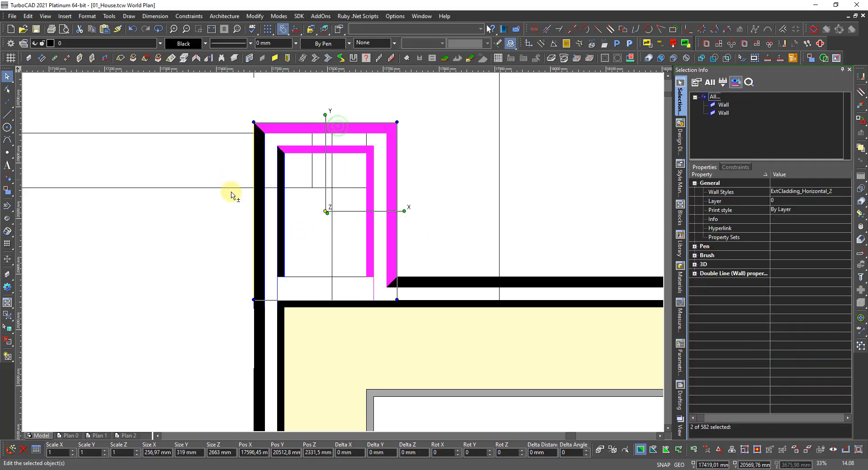
pyautogui.keyDown('shift'); pyautogui.click(253, 214); pyautogui.keyUp('shift')
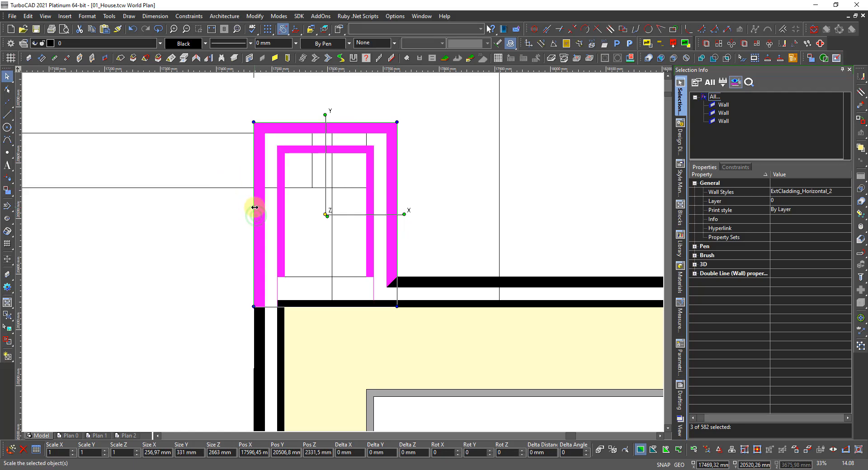
pyautogui.click(325, 214)
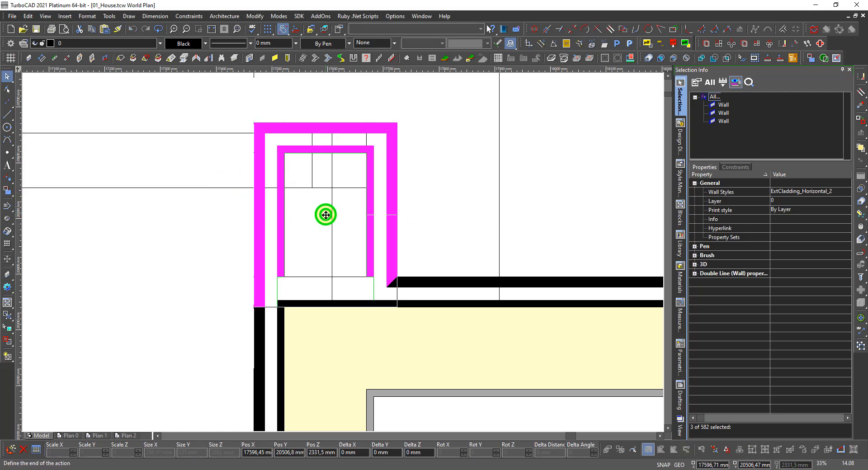
pyautogui.scroll(-5, 344, 253)
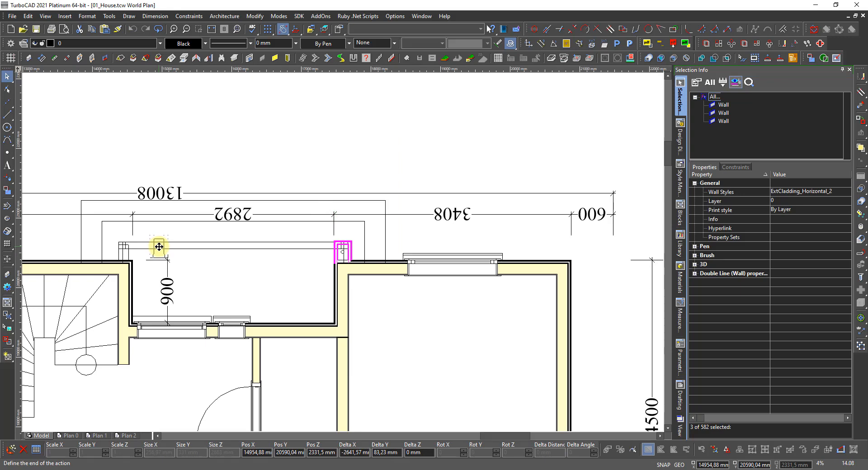
pyautogui.click(203, 266)
# Step: Move the copied U-shaped wall by its lower-right outer corner onto the house cladding's outer corner at the left end of the recess
pyautogui.scroll(3, 418, 266)
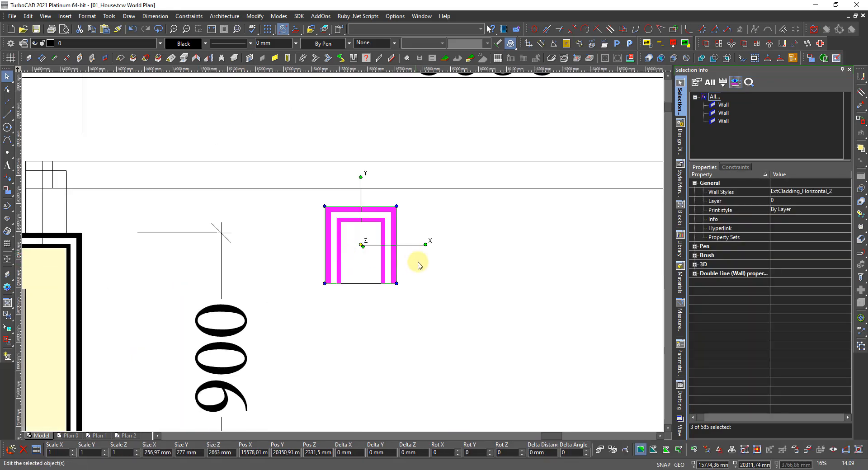
pyautogui.scroll(4, 403, 281)
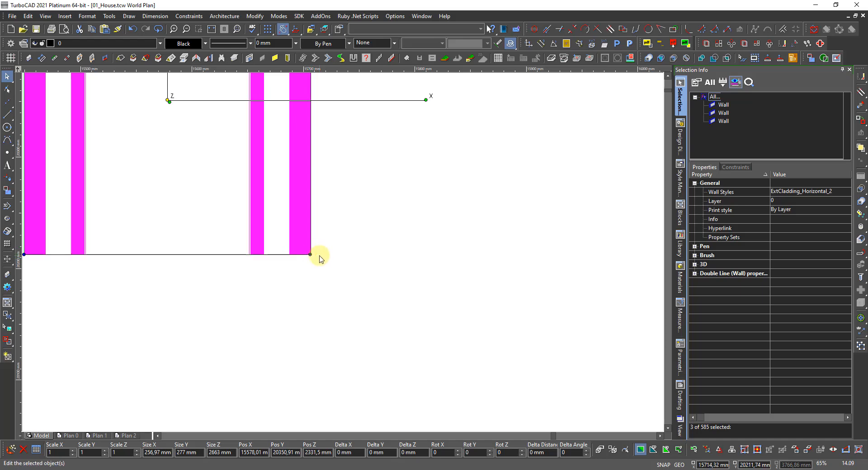
pyautogui.press('d')
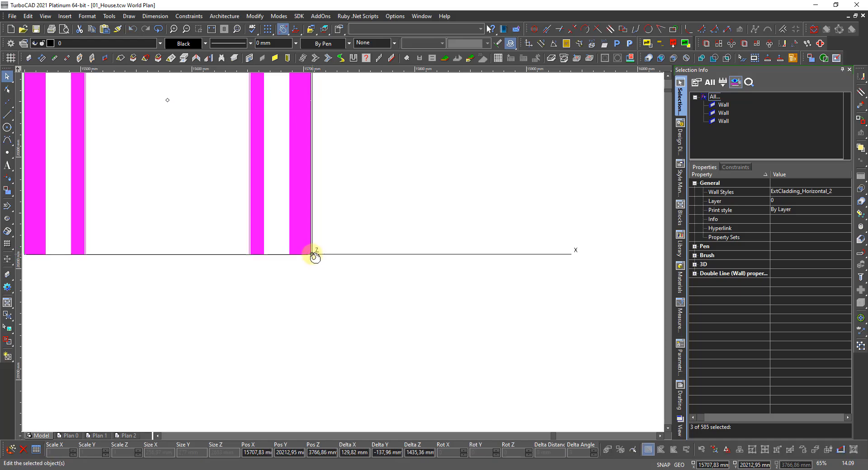
pyautogui.click(312, 255)
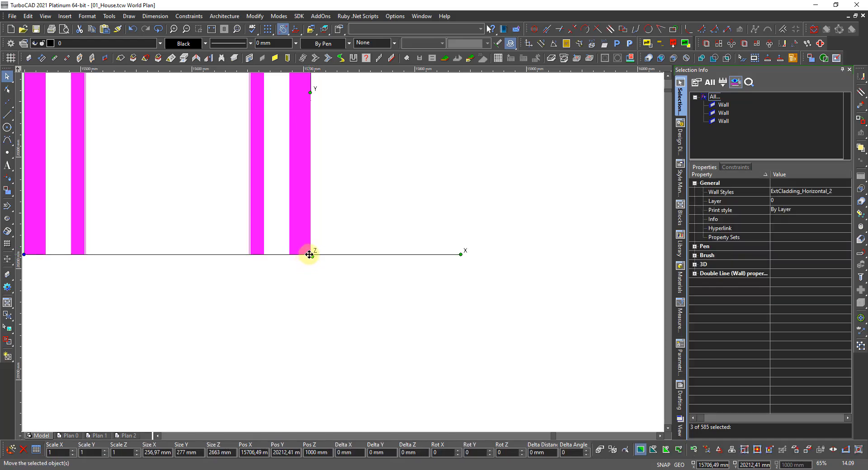
pyautogui.scroll(-7, 312, 251)
pyautogui.scroll(5, 322, 245)
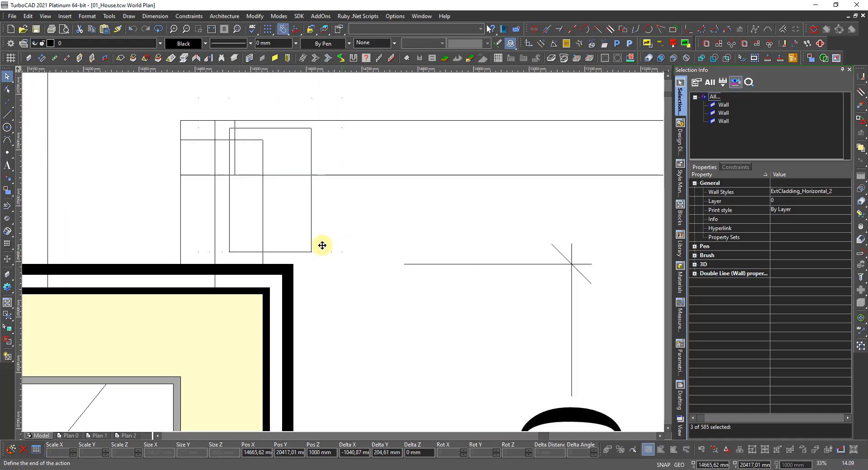
pyautogui.click(294, 264)
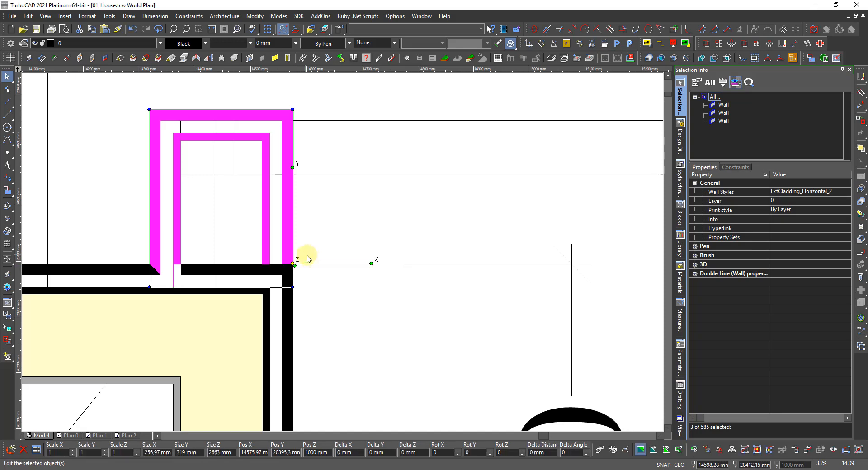
# Step: Deselect the cladding walls and turn on visibility of the ExstWall_2 layer
pyautogui.click(324, 281)
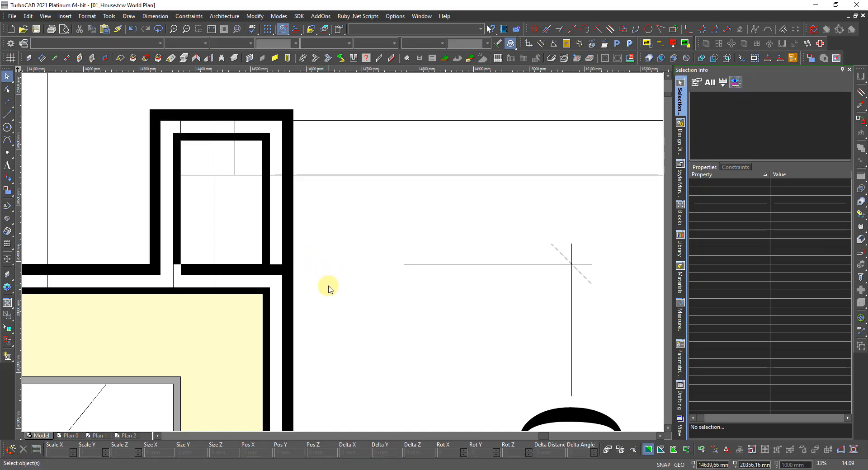
pyautogui.scroll(-4, 328, 290)
pyautogui.scroll(2, 325, 253)
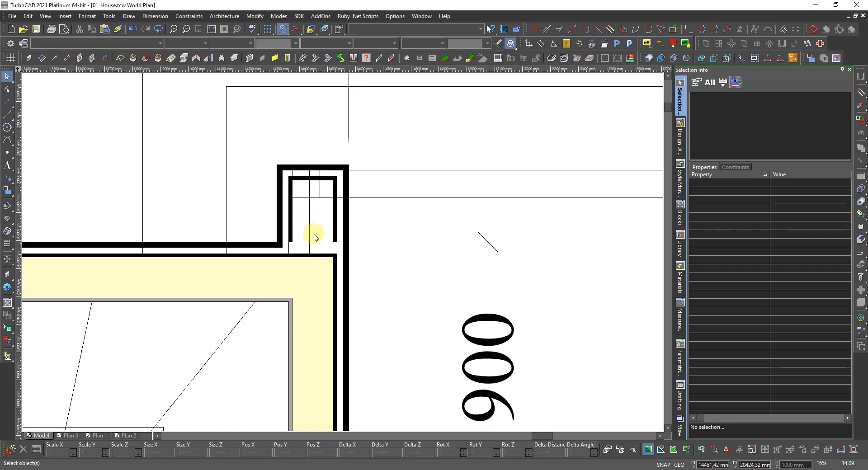
pyautogui.scroll(-3, 336, 230)
pyautogui.scroll(2, 342, 253)
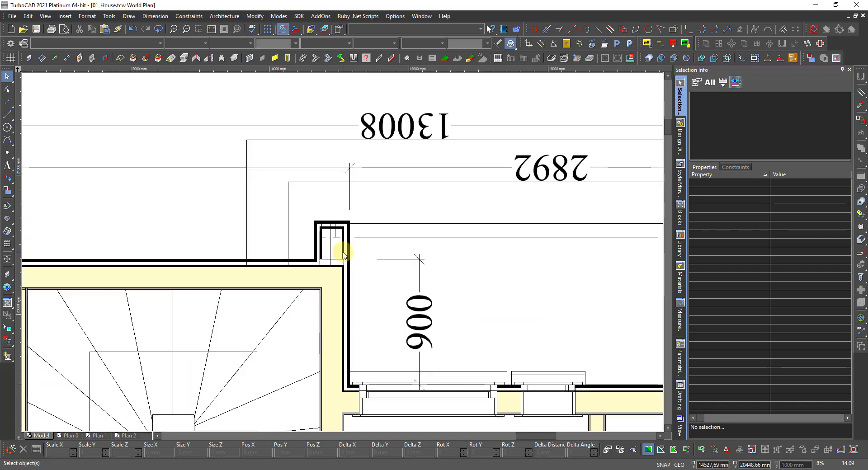
pyautogui.click(681, 140)
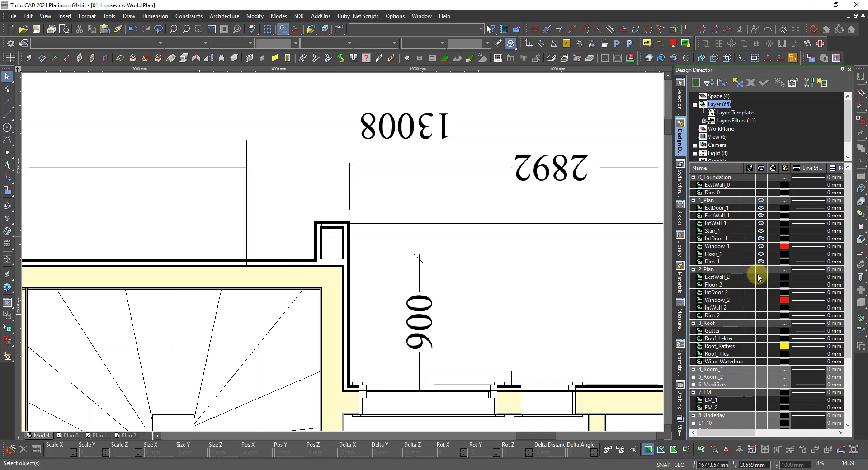
pyautogui.click(761, 277)
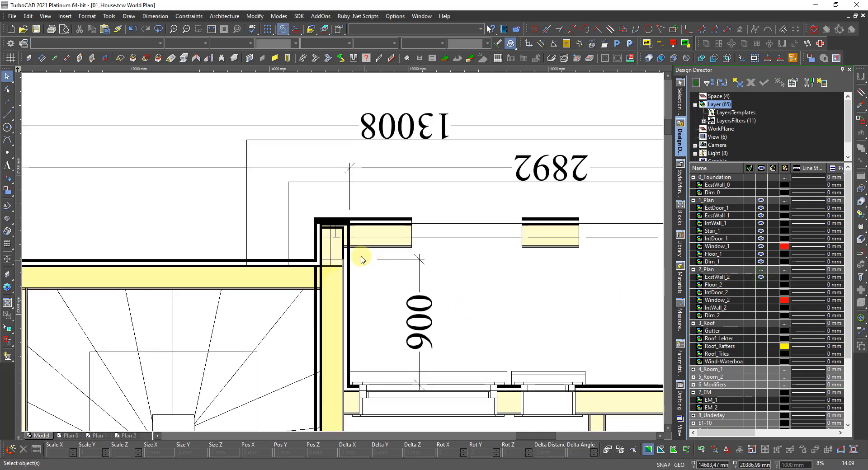
# Step: Examine how the column cladding lines up with the overlaid ExstWall_2 wall at the left end of the recess
pyautogui.scroll(3, 337, 225)
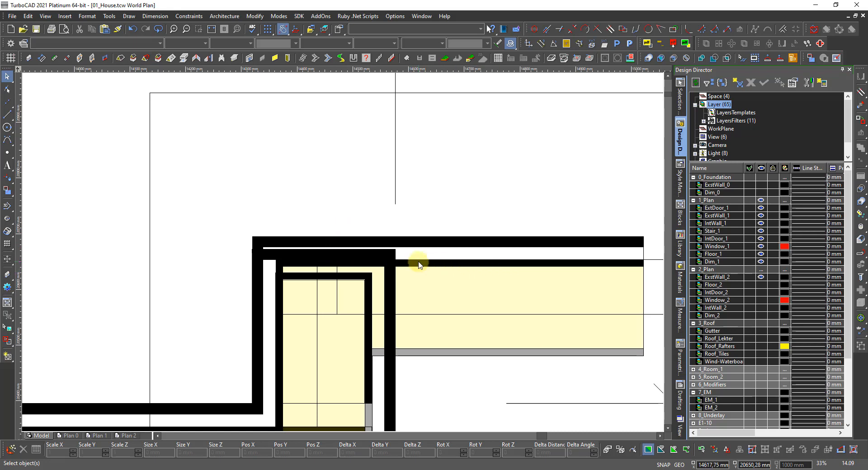
pyautogui.scroll(-2, 421, 264)
pyautogui.scroll(4, 421, 252)
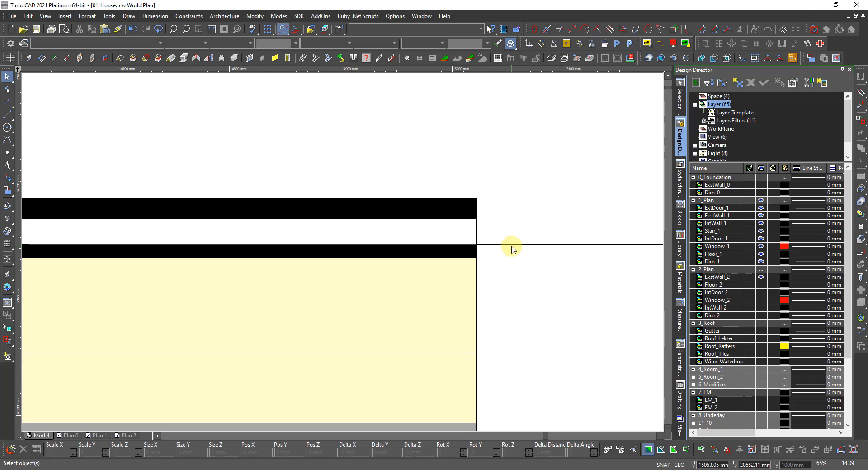
pyautogui.scroll(-2, 461, 258)
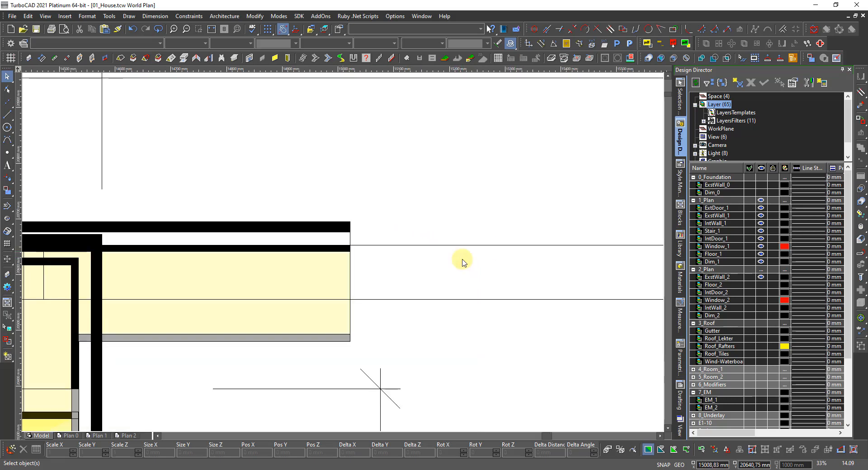
pyautogui.scroll(-1, 344, 256)
pyautogui.scroll(2, 181, 251)
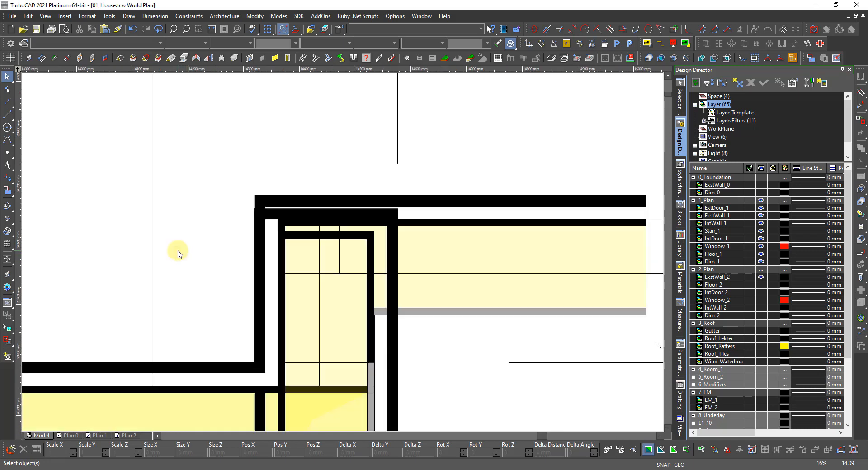
pyautogui.scroll(-1, 355, 247)
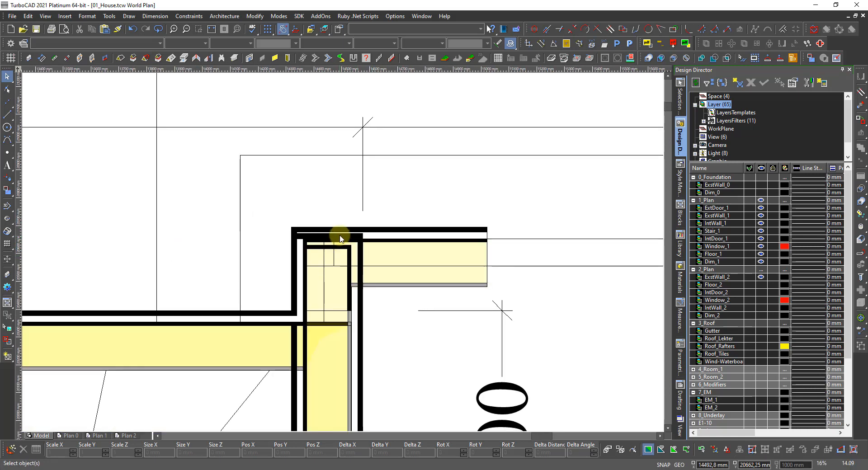
pyautogui.scroll(2, 341, 244)
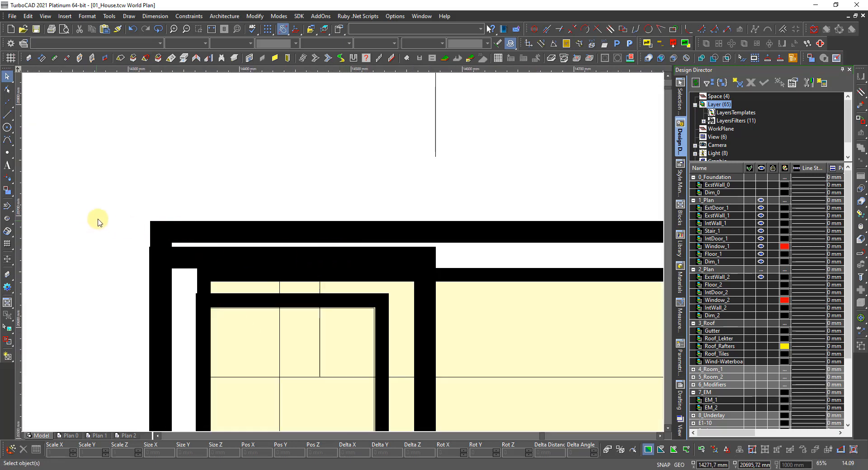
# Step: Measure the vertical offset between the outer corners of the left column's cladding and the ExstWall_2 wall with a dimension
pyautogui.rightClick(120, 229)
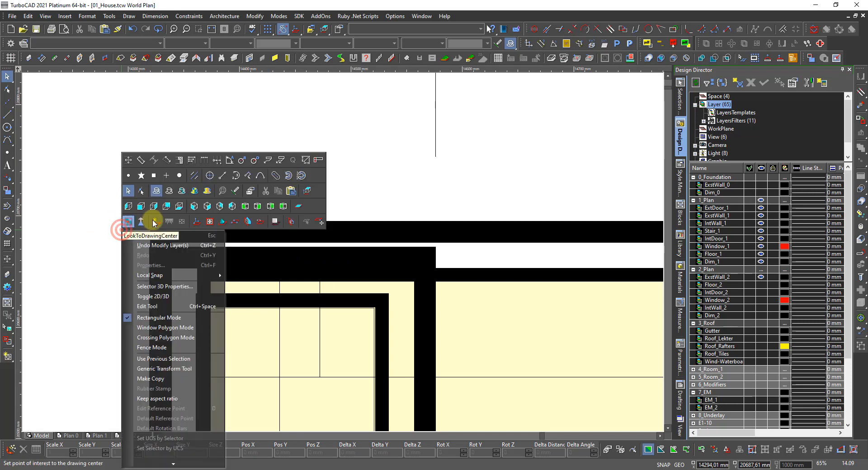
pyautogui.click(129, 161)
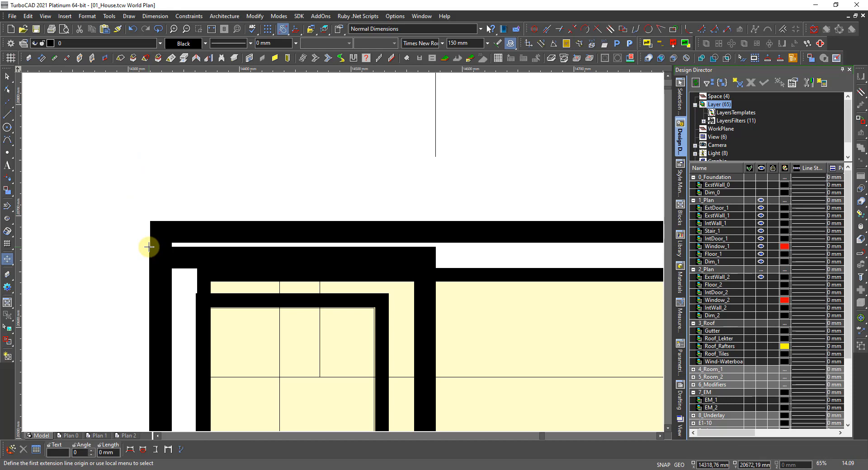
pyautogui.click(149, 247)
pyautogui.click(150, 222)
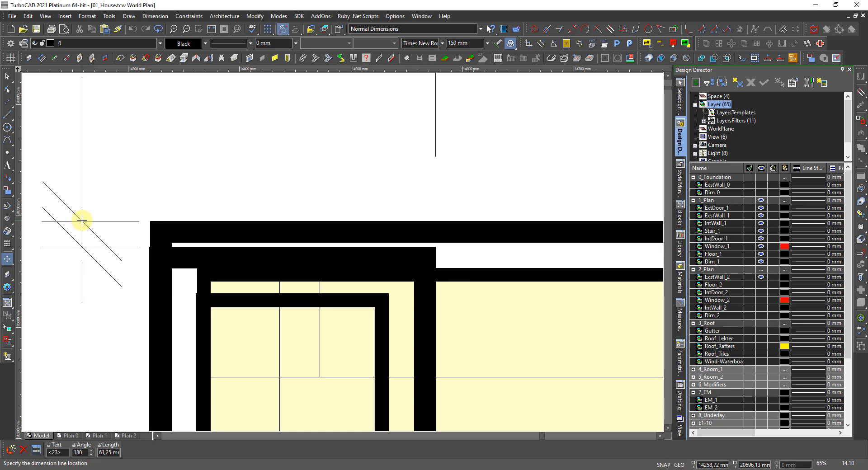
pyautogui.click(83, 220)
pyautogui.scroll(-4, 93, 225)
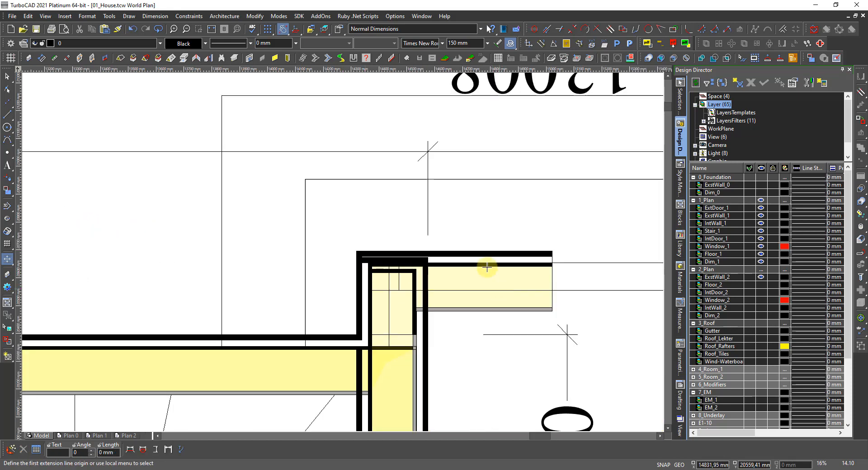
pyautogui.press('Escape')
# Step: Move the short upper cladding wall of the left column 23 mm in the Y direction
pyautogui.scroll(2, 422, 270)
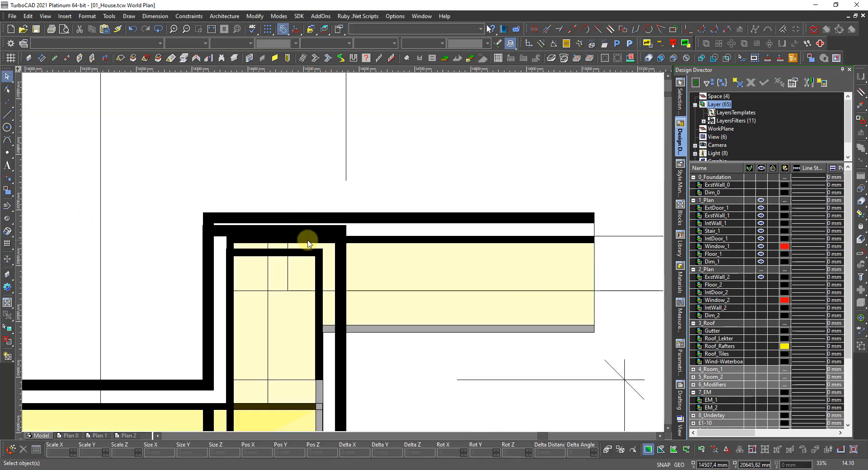
pyautogui.scroll(2, 257, 232)
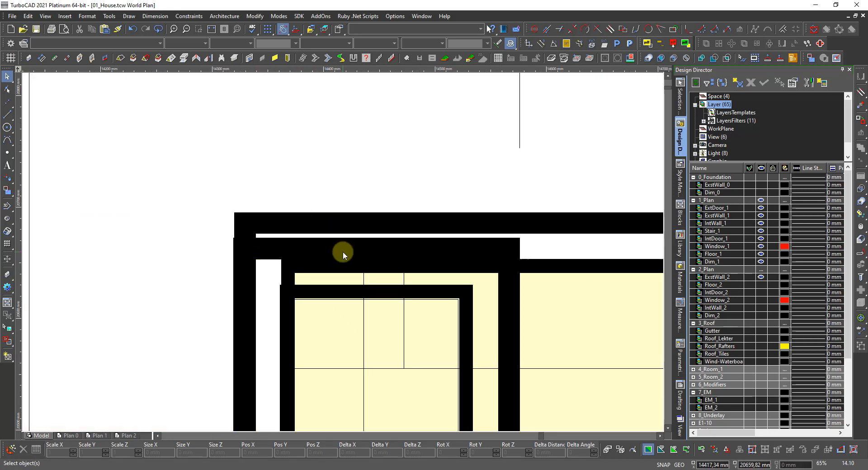
pyautogui.click(374, 250)
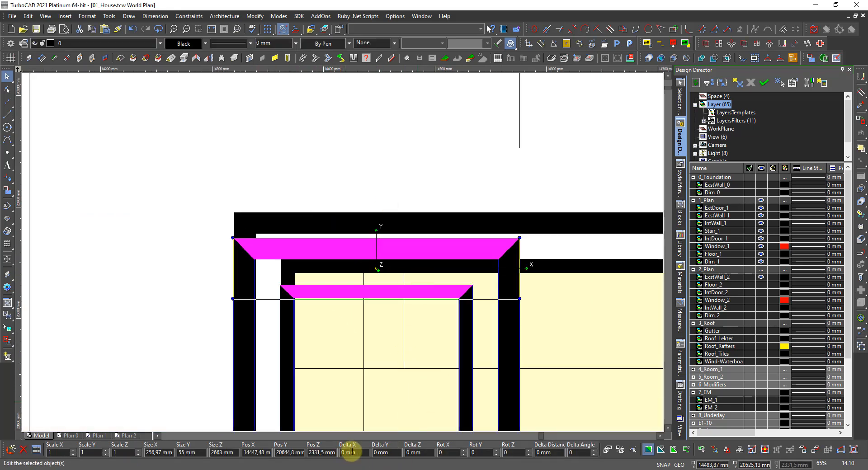
pyautogui.click(389, 453)
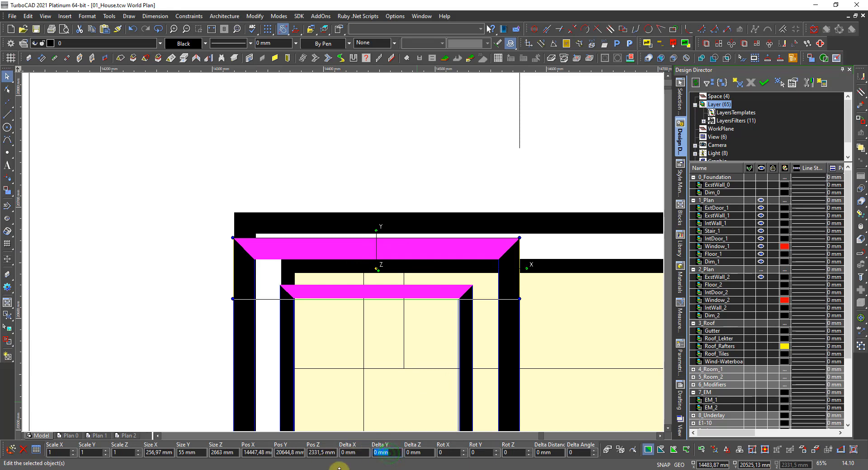
pyautogui.write('23')
pyautogui.press('Return')
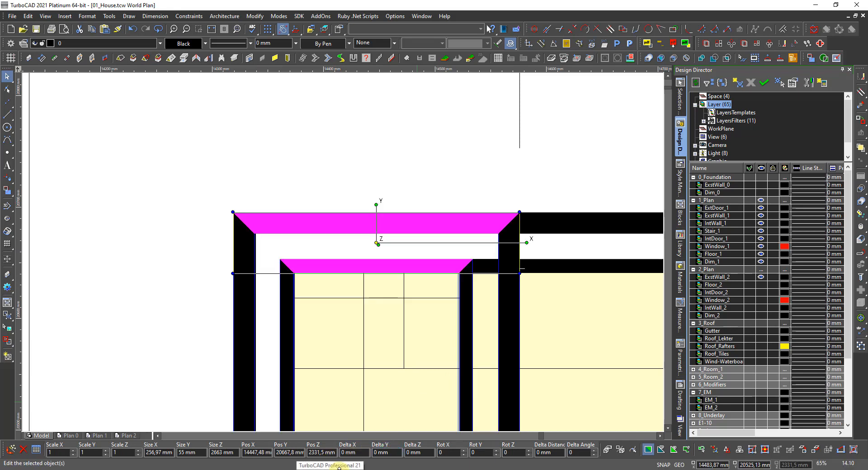
pyautogui.press('Escape')
# Step: Move the short upper cladding wall of the right column 23 mm in the Y direction
pyautogui.press('pagedown')
pyautogui.press('pagedown')
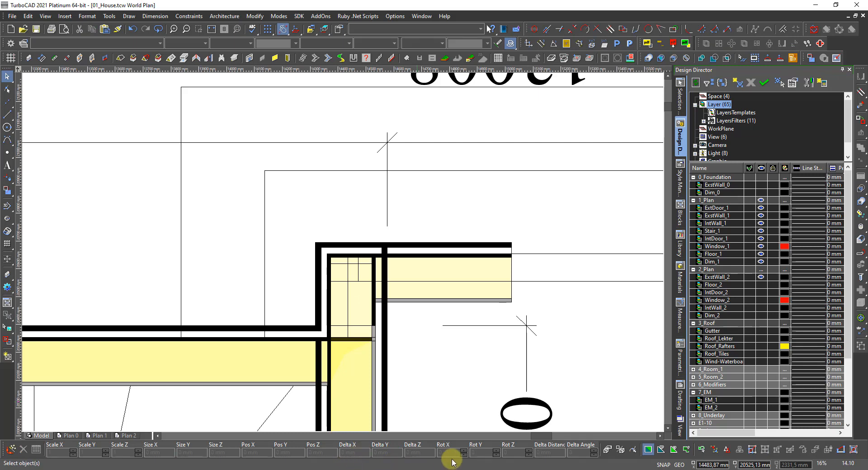
pyautogui.scroll(-3, 333, 229)
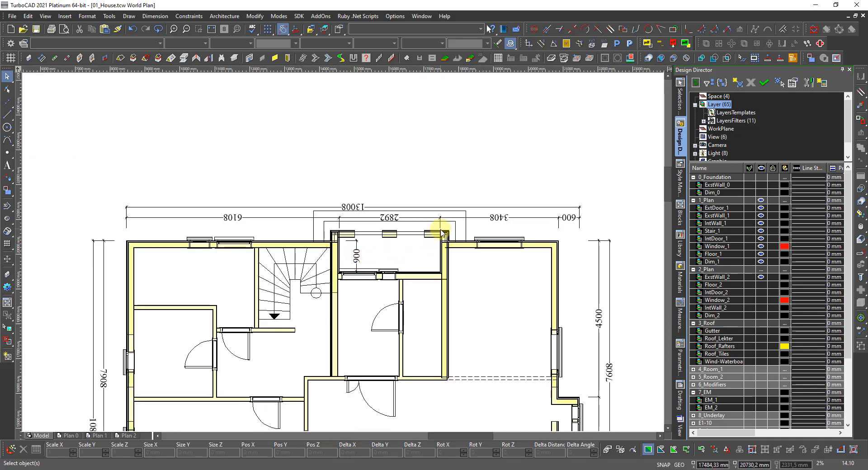
pyautogui.scroll(3, 441, 233)
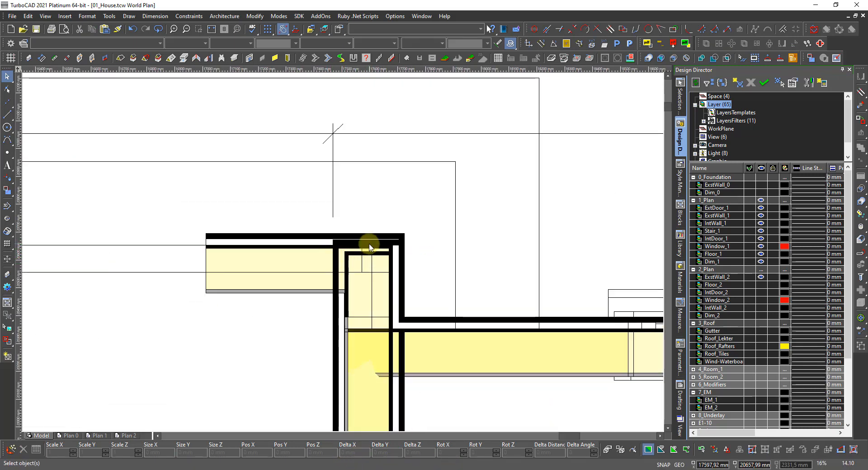
pyautogui.scroll(3, 370, 247)
pyautogui.click(333, 240)
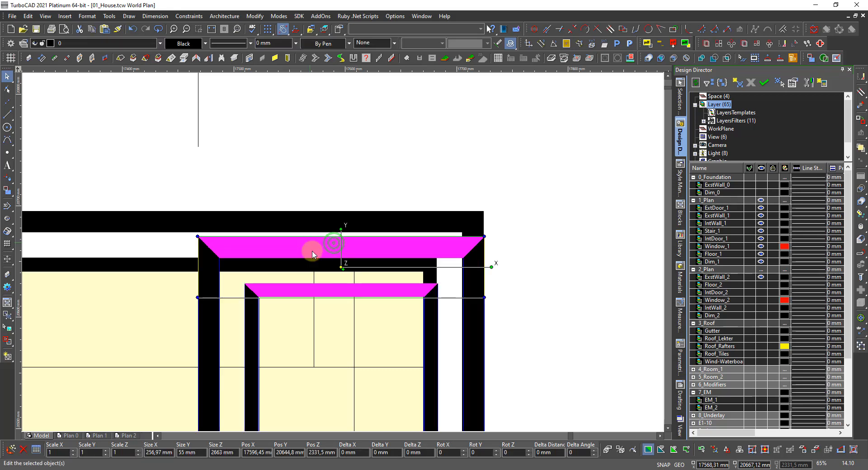
pyautogui.click(388, 452)
pyautogui.write('23')
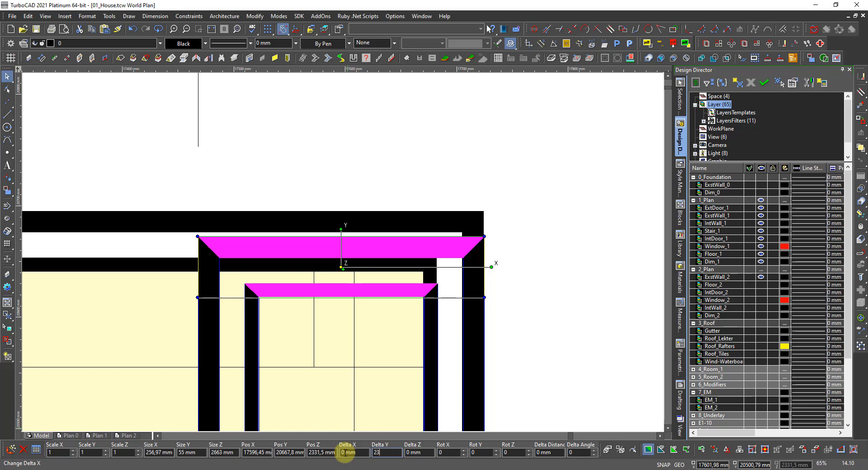
pyautogui.press('Return')
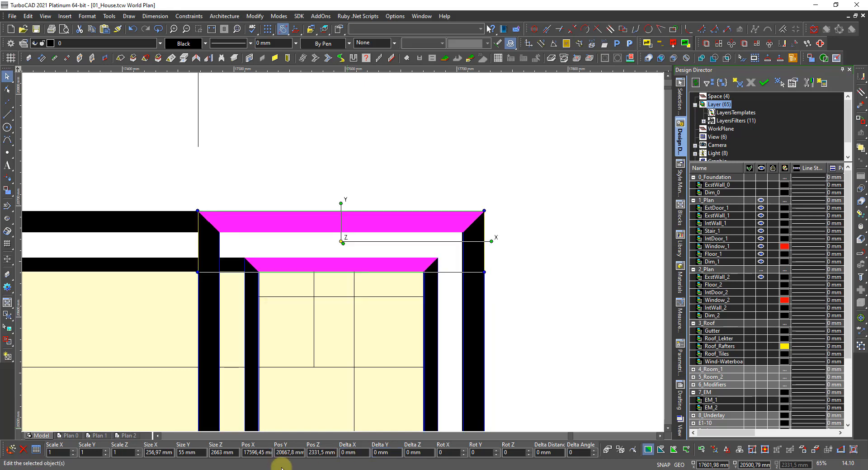
pyautogui.press('Escape')
# Step: Examine where the right column's inner cladding ends against the existing wall, and the wall corner below it
pyautogui.scroll(-5, 348, 271)
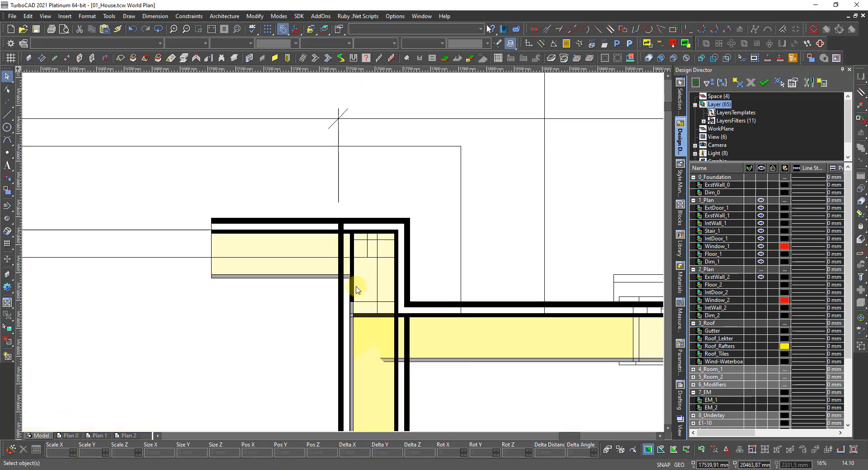
pyautogui.scroll(3, 355, 289)
pyautogui.scroll(2, 334, 267)
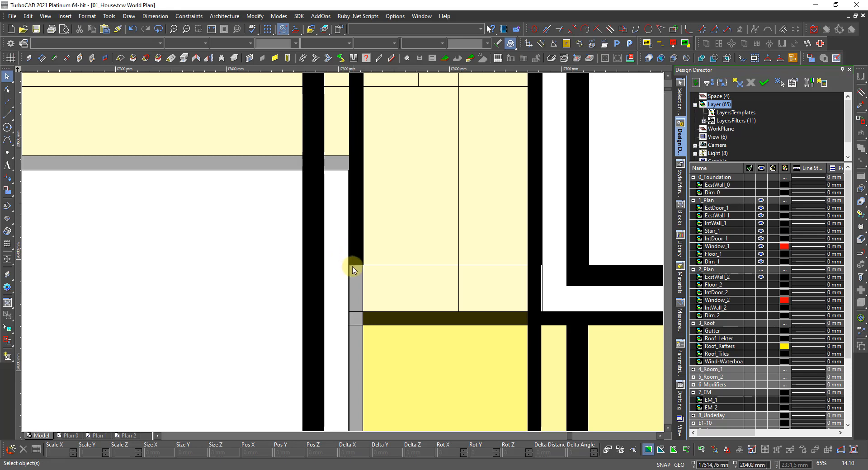
pyautogui.scroll(2, 352, 271)
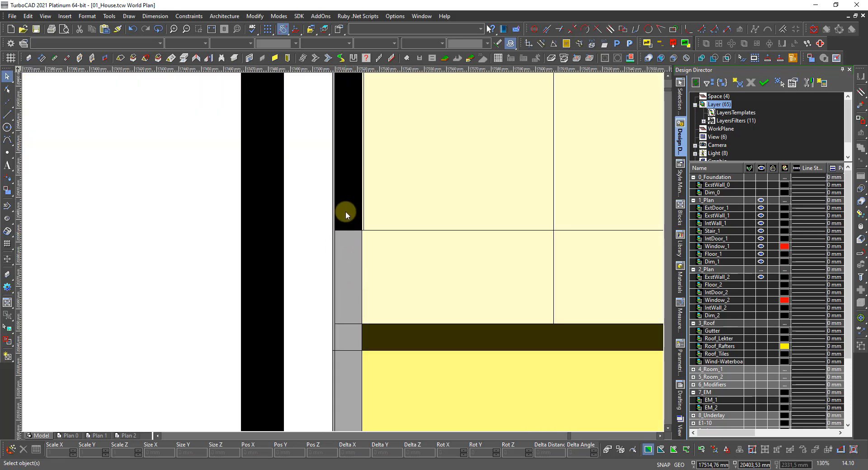
pyautogui.scroll(4, 348, 218)
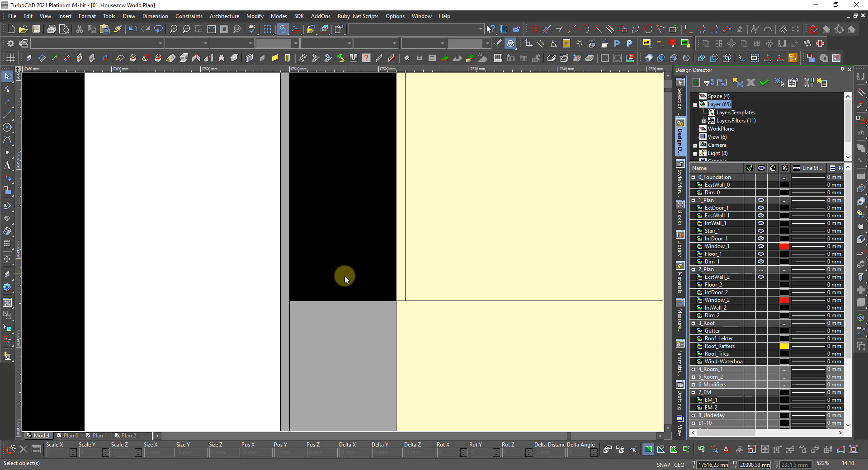
pyautogui.scroll(-2, 346, 291)
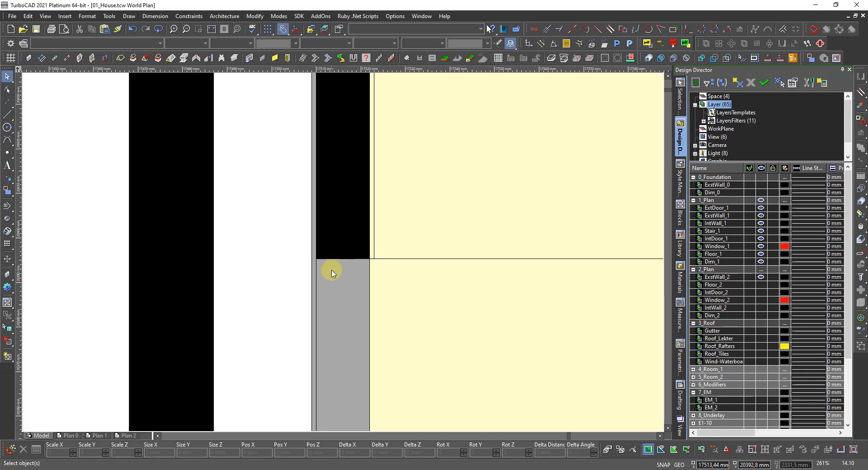
pyautogui.scroll(-3, 332, 273)
pyautogui.scroll(-3, 329, 281)
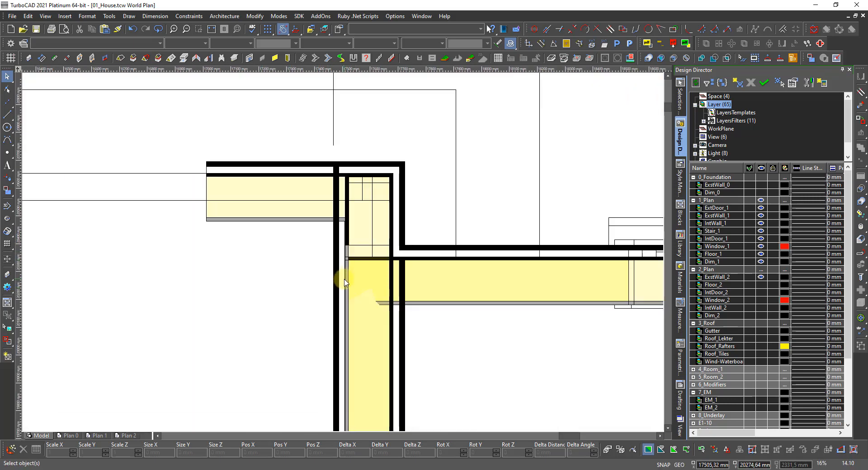
pyautogui.scroll(-2, 345, 266)
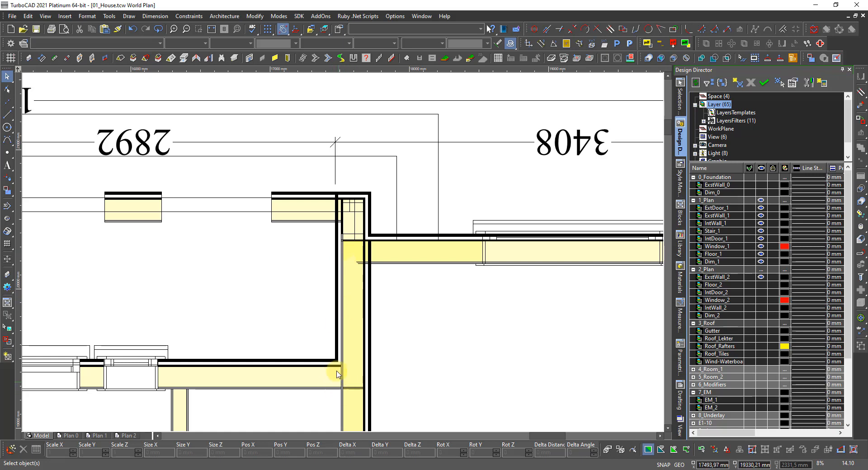
# Step: Examine how the right column's inner cladding wall lines up with the interior wall below it by selecting both walls
pyautogui.click(349, 406)
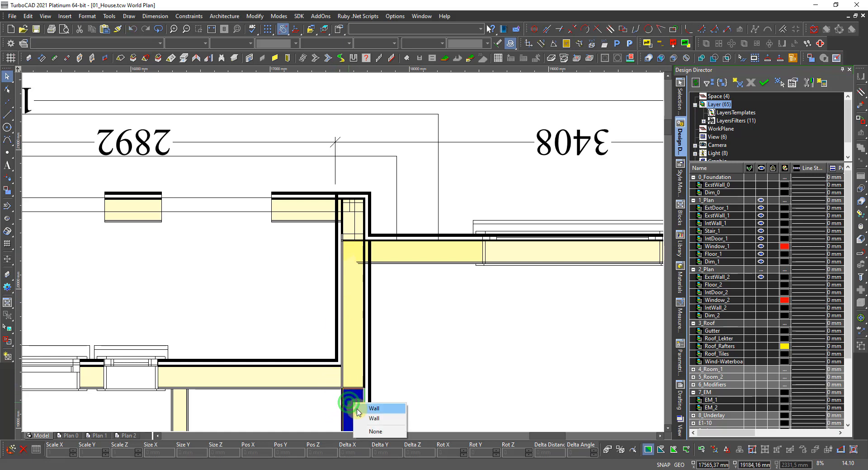
pyautogui.click(357, 410)
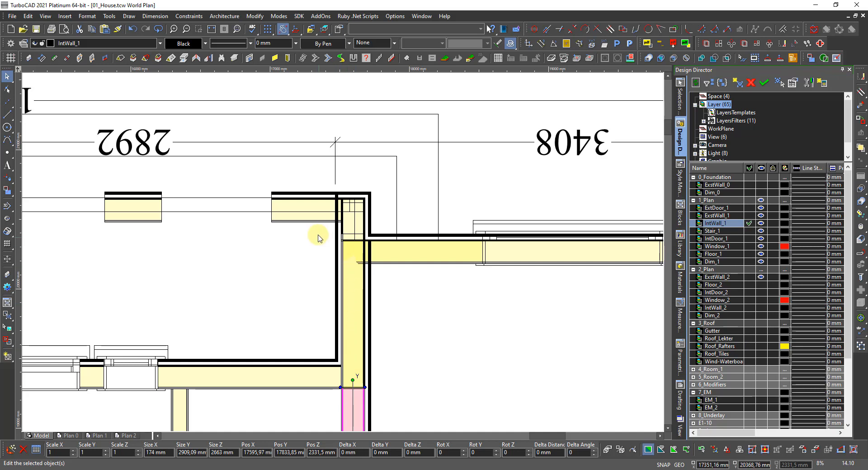
pyautogui.scroll(3, 333, 242)
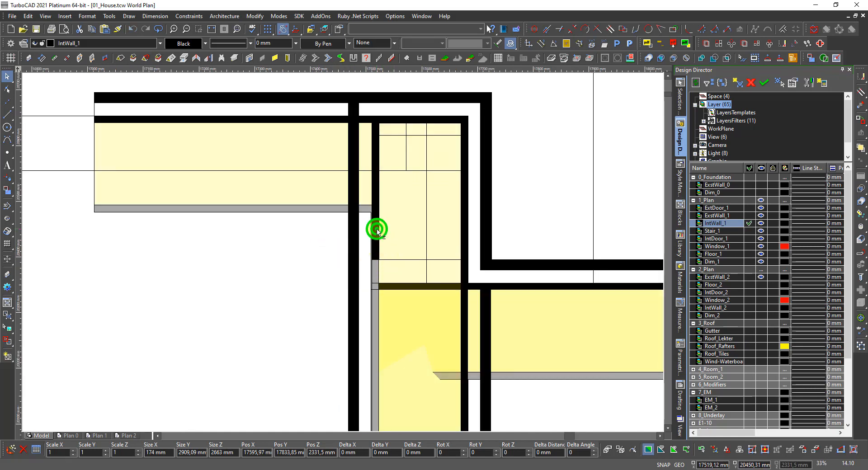
pyautogui.click(376, 230)
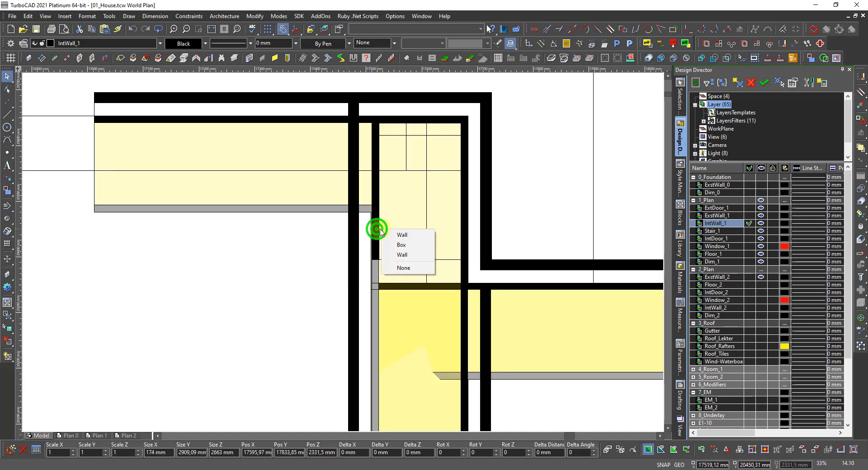
pyautogui.click(403, 256)
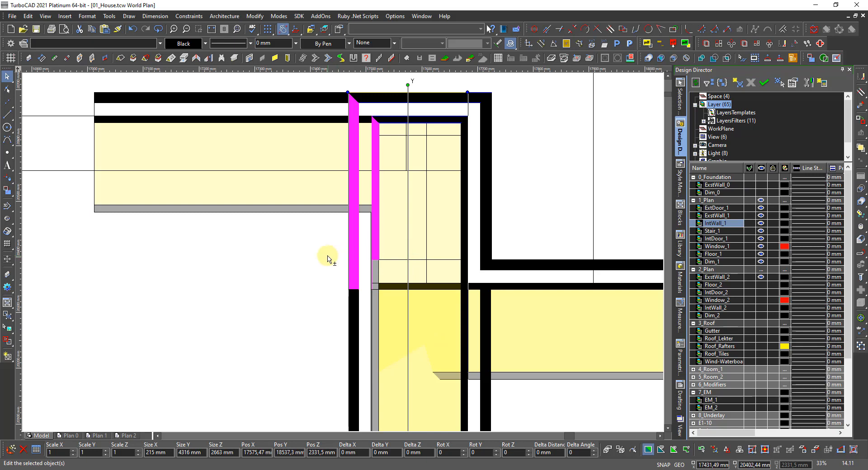
pyautogui.scroll(-5, 353, 244)
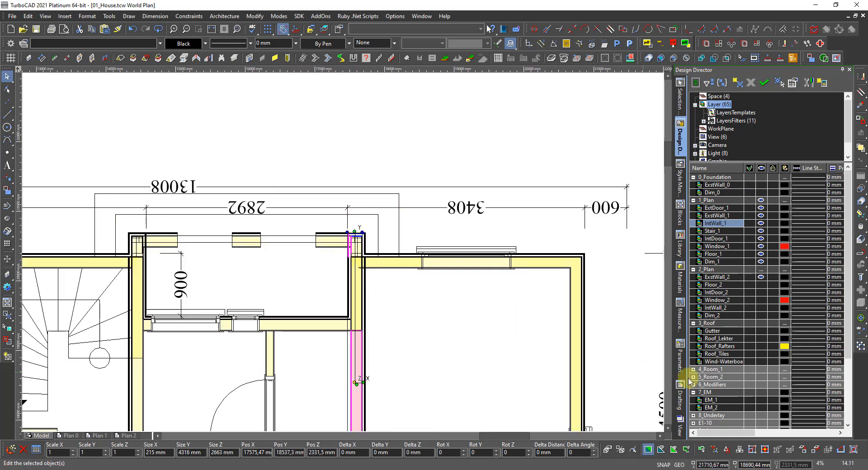
pyautogui.scroll(3, 407, 321)
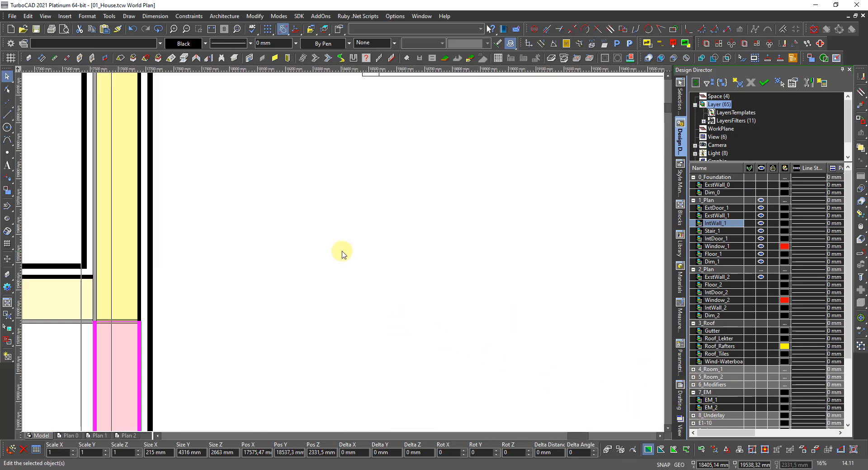
pyautogui.scroll(-3, 279, 228)
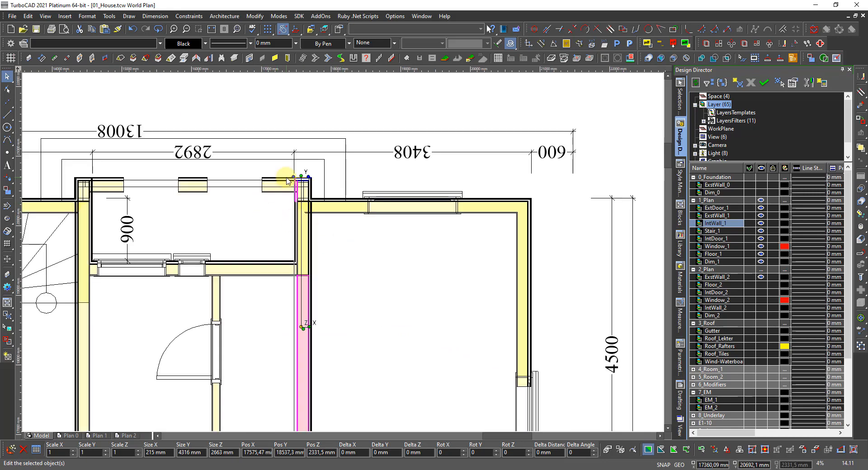
pyautogui.scroll(5, 265, 207)
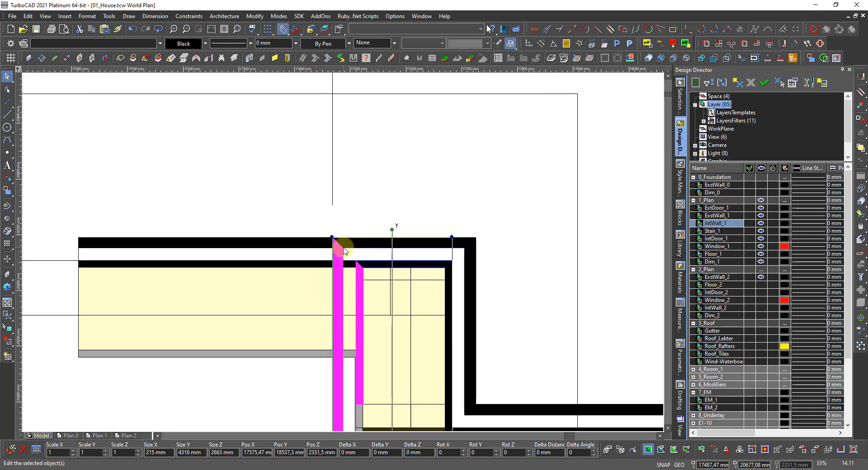
pyautogui.press('Escape')
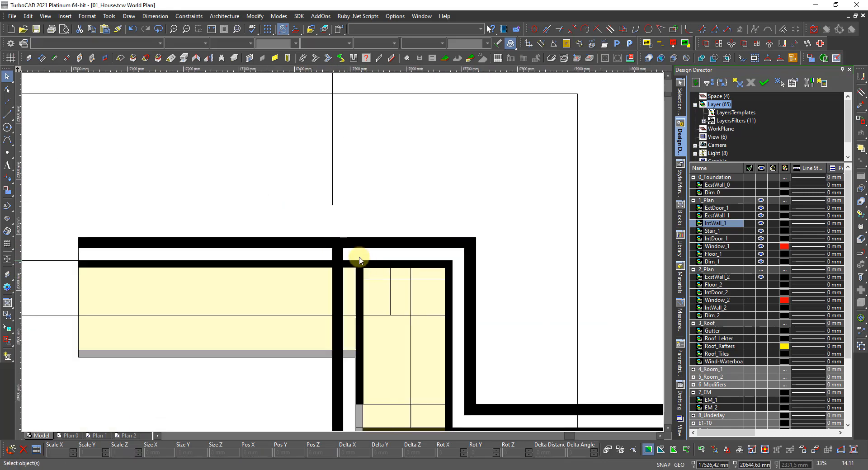
# Step: Show the house from the back as a hidden-line view
pyautogui.scroll(-3, 374, 265)
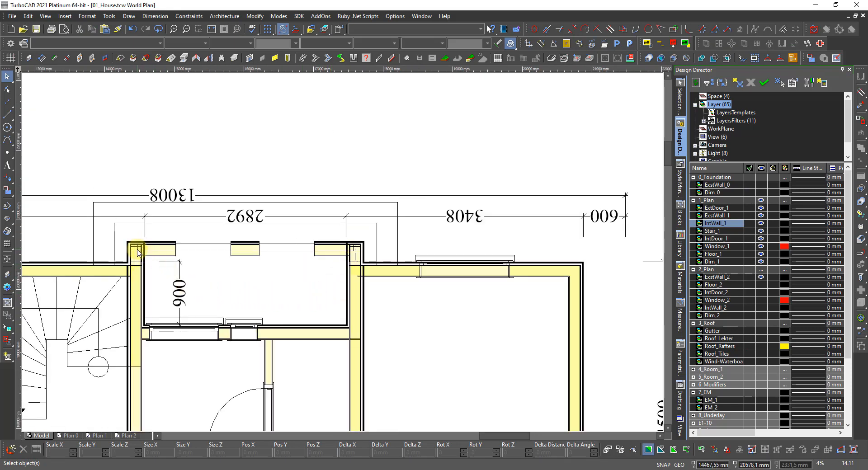
pyautogui.scroll(1, 137, 252)
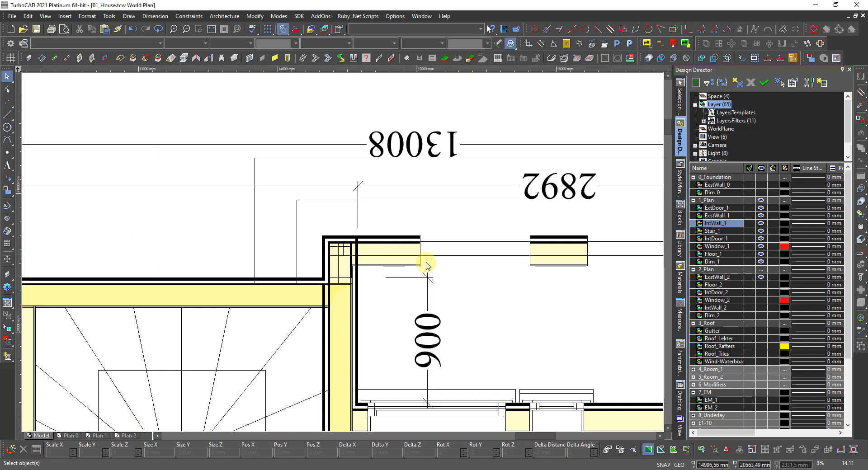
pyautogui.rightClick(466, 286)
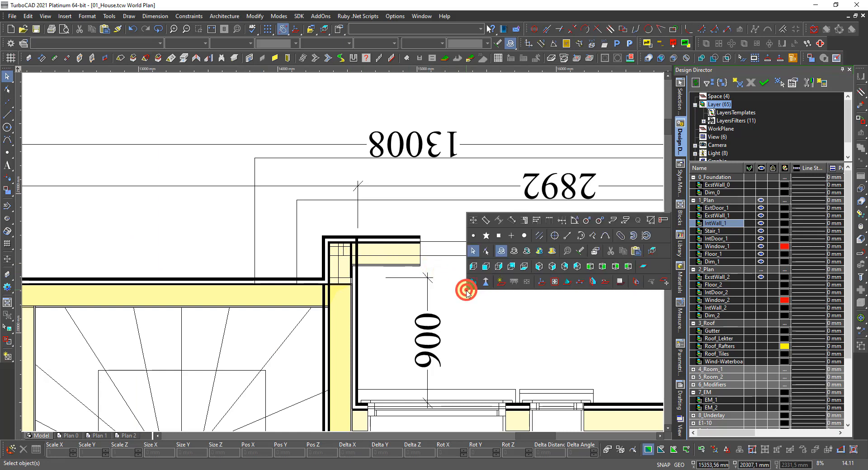
pyautogui.click(513, 273)
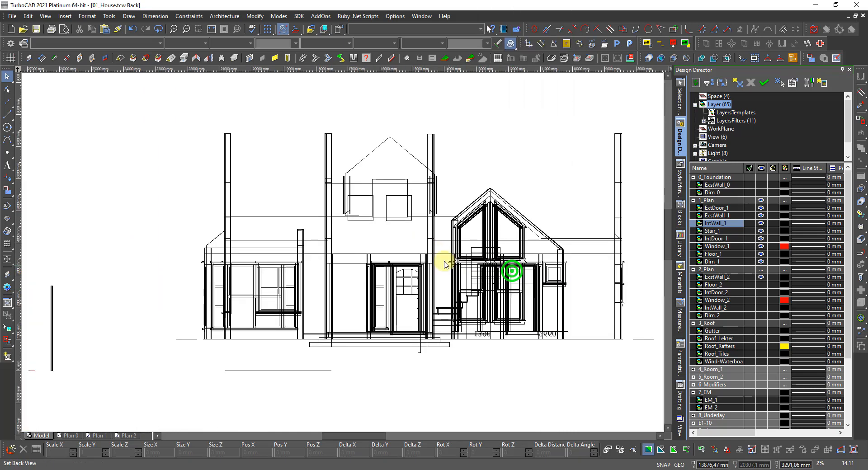
pyautogui.rightClick(378, 236)
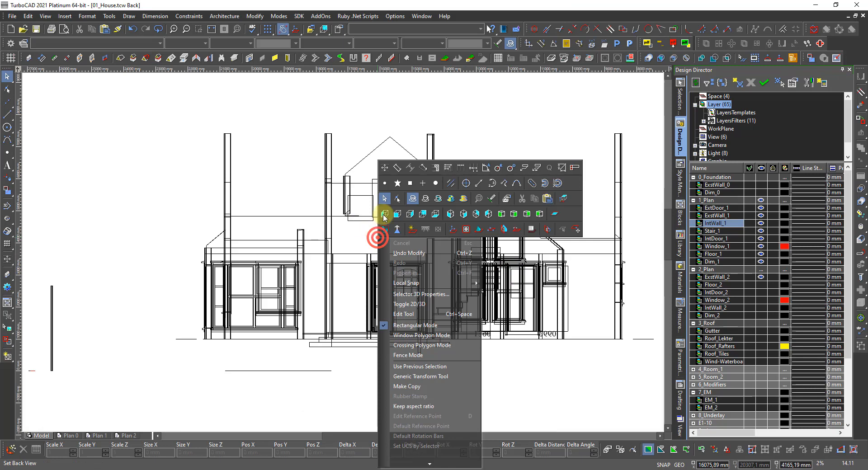
pyautogui.click(425, 199)
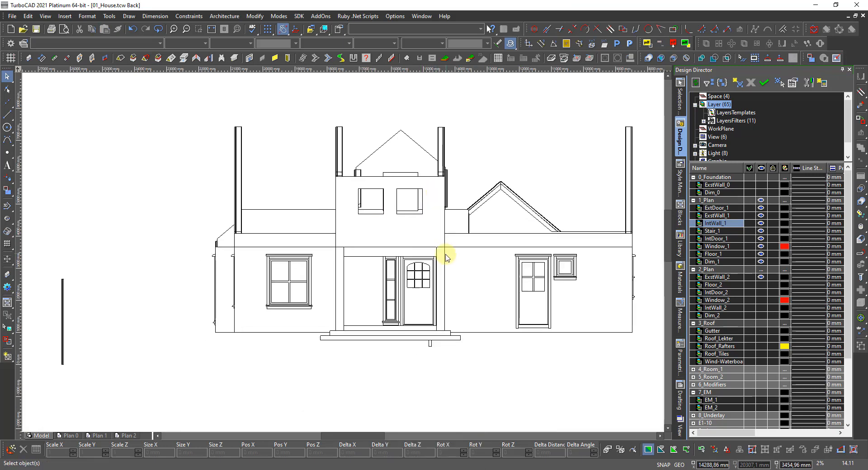
# Step: Set the workplane by facet on the side face of the second-floor wall above the entrance column's outer corner
pyautogui.scroll(5, 346, 251)
pyautogui.scroll(-5, 347, 252)
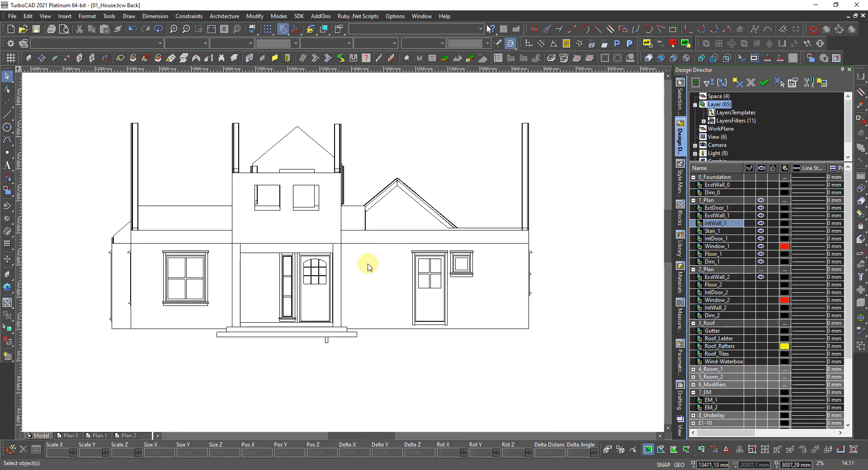
pyautogui.moveTo(368, 265); pyautogui.dragTo(323, 277, button='middle')
pyautogui.scroll(7, 354, 246)
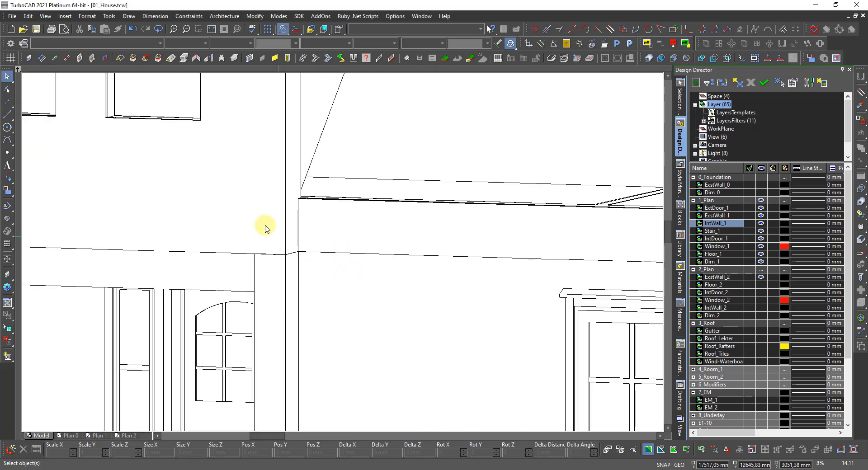
pyautogui.scroll(7, 295, 252)
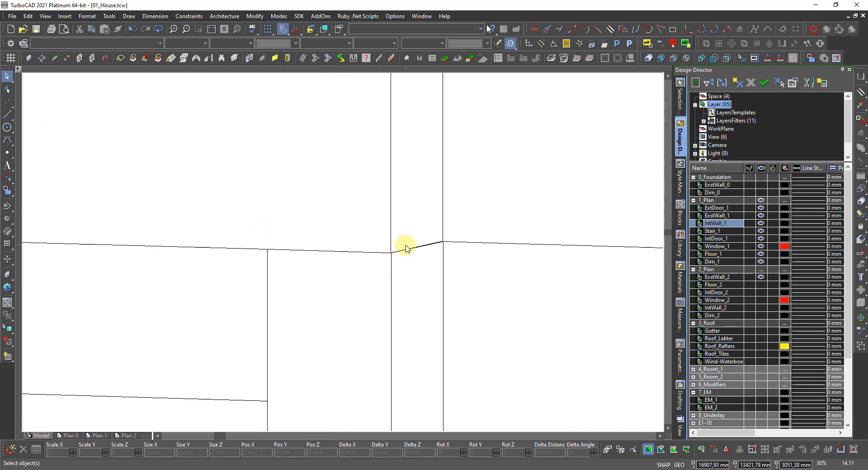
pyautogui.moveTo(332, 247); pyautogui.dragTo(352, 277, button='middle')
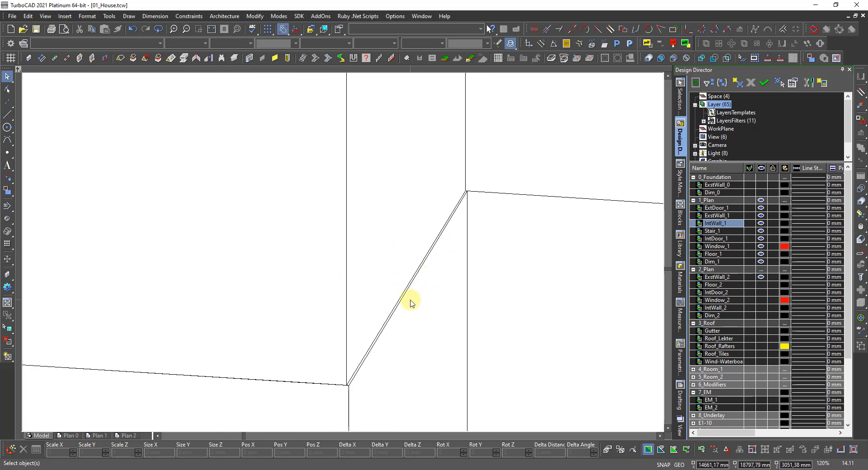
pyautogui.rightClick(373, 312)
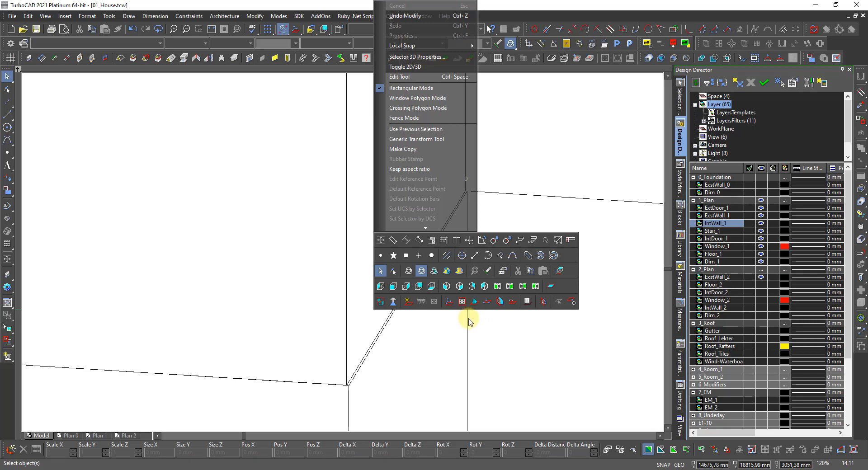
pyautogui.click(501, 301)
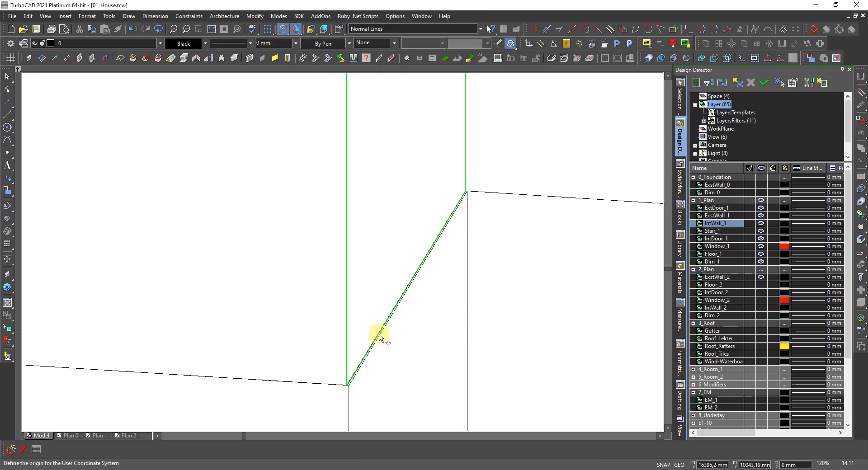
pyautogui.scroll(5, 355, 380)
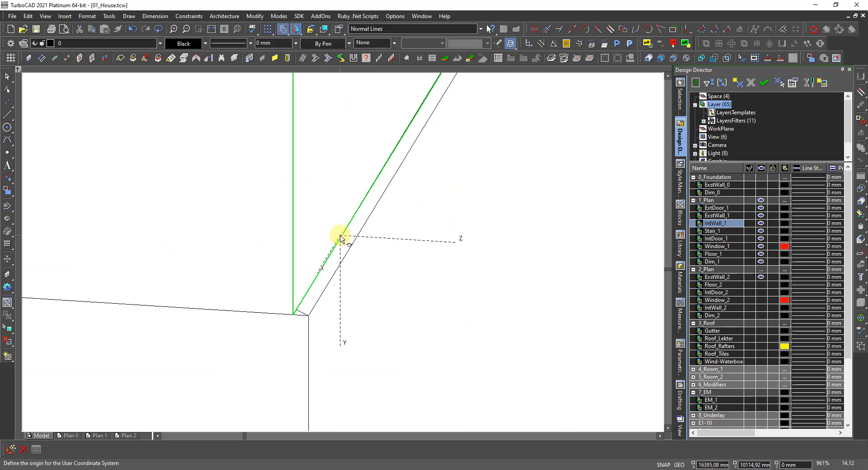
pyautogui.click(335, 261)
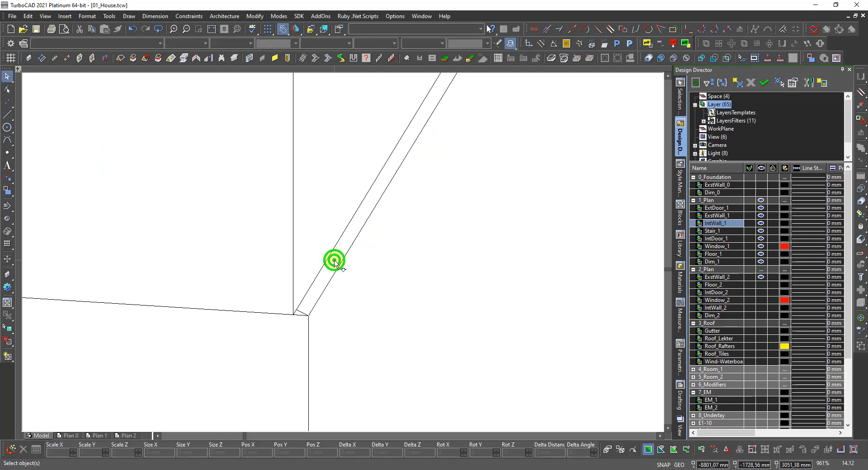
# Step: Measure the offset between the lower corner of the second-floor wall and the first-floor cladding corner with a dimension
pyautogui.rightClick(334, 260)
pyautogui.click(342, 191)
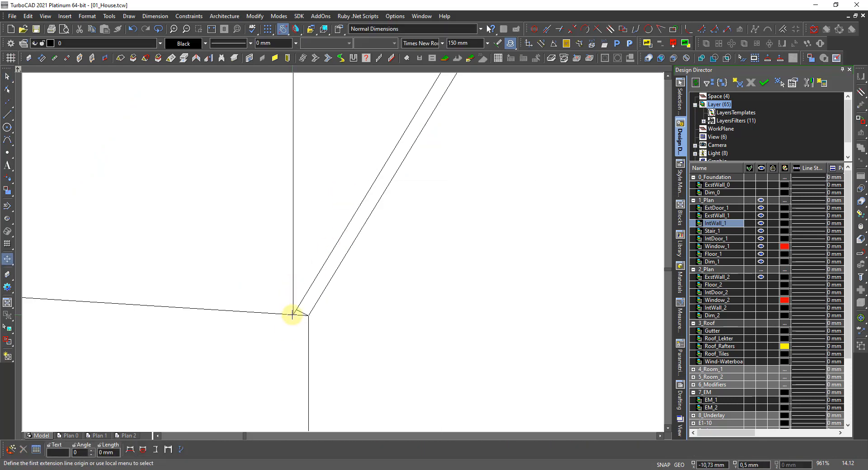
pyautogui.click(293, 315)
pyautogui.click(308, 316)
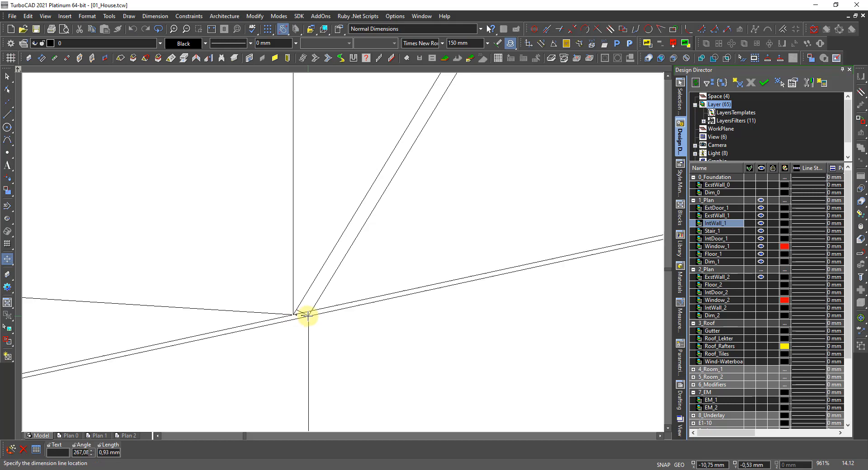
pyautogui.click(319, 243)
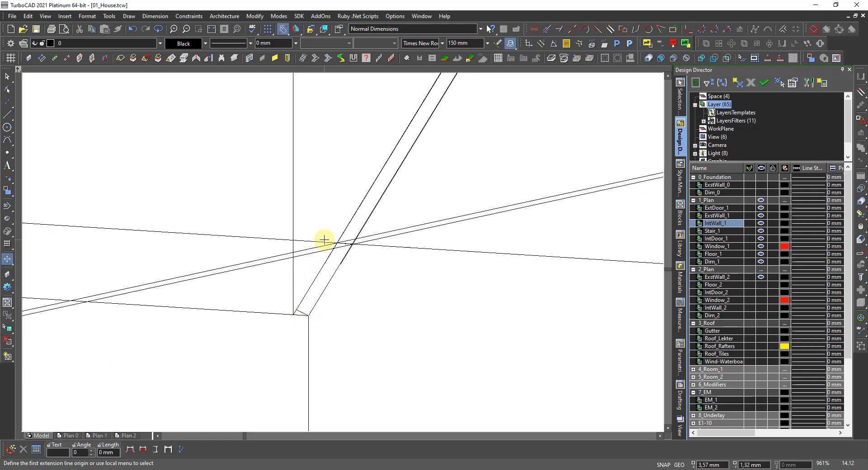
# Step: Switch to wireframe display and set the corner dimension's primary round off to 0 and primary precision to 4
pyautogui.rightClick(330, 240)
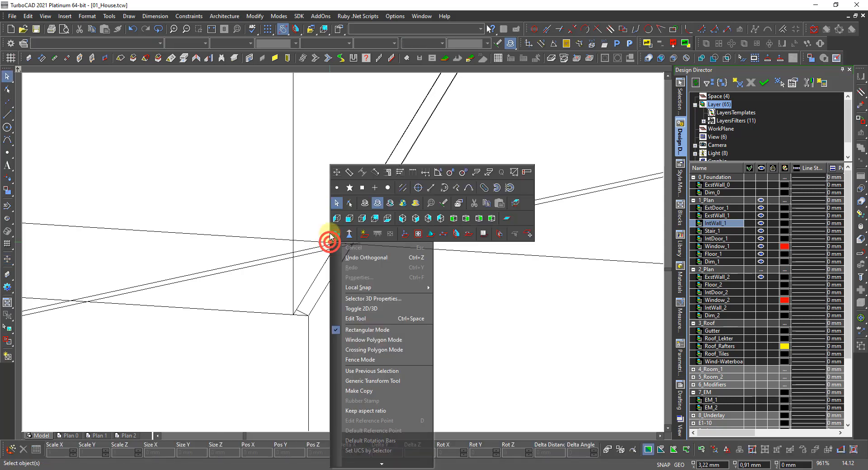
pyautogui.click(365, 206)
pyautogui.click(430, 228)
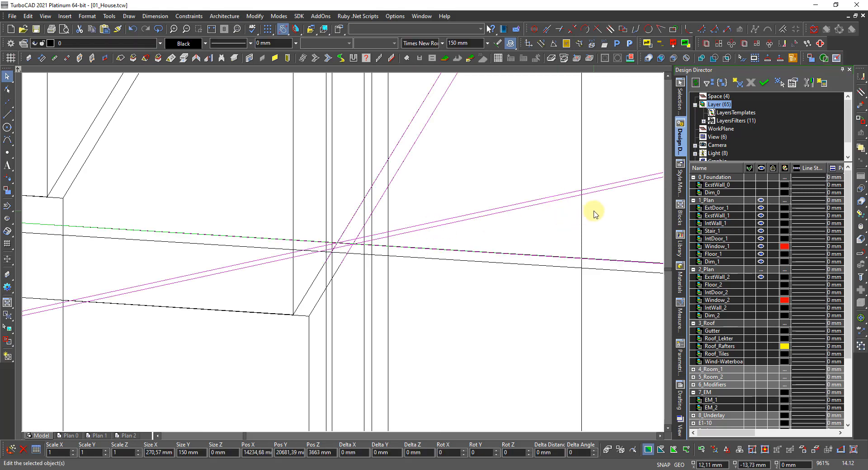
pyautogui.click(680, 93)
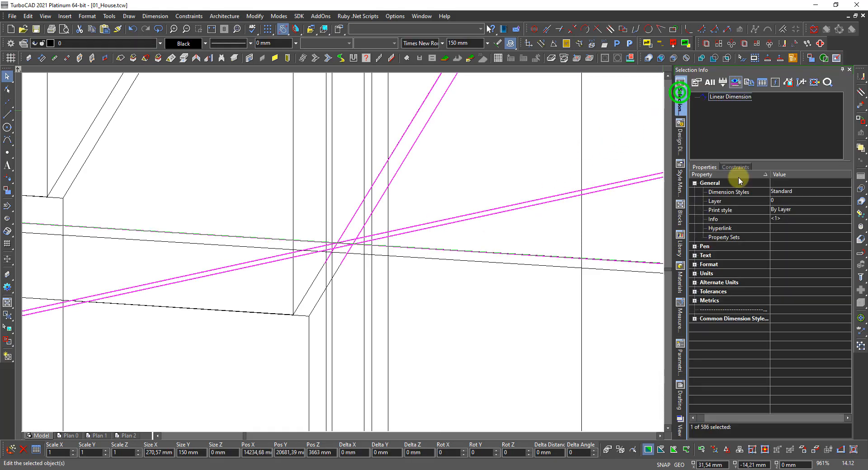
pyautogui.click(696, 274)
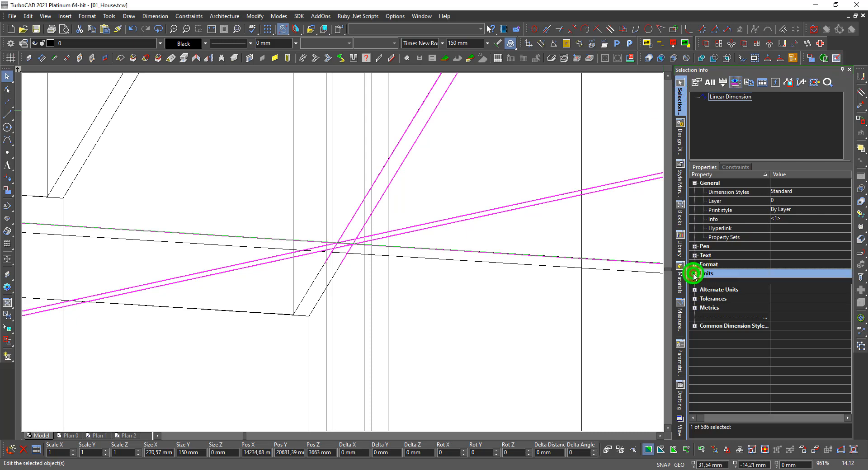
pyautogui.click(779, 283)
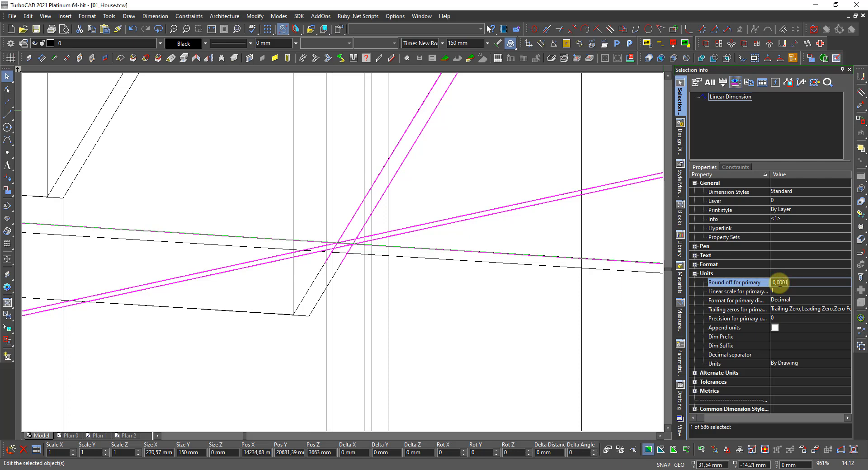
pyautogui.press('Return')
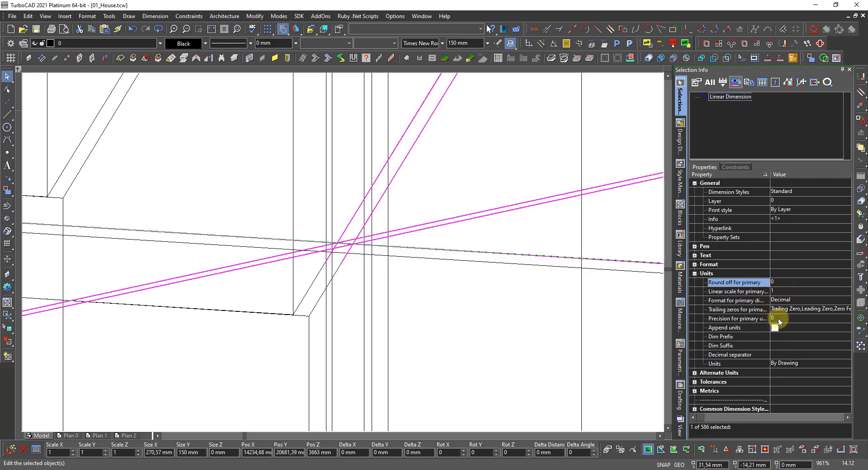
pyautogui.click(780, 319)
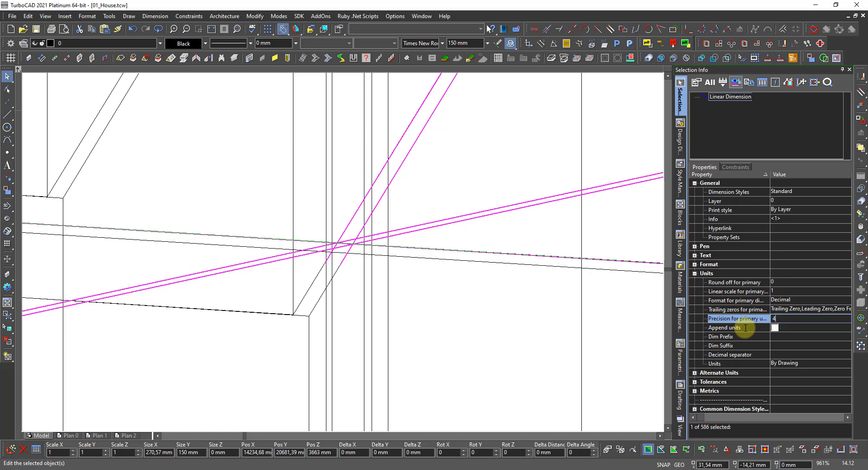
pyautogui.write('4')
pyautogui.press('Return')
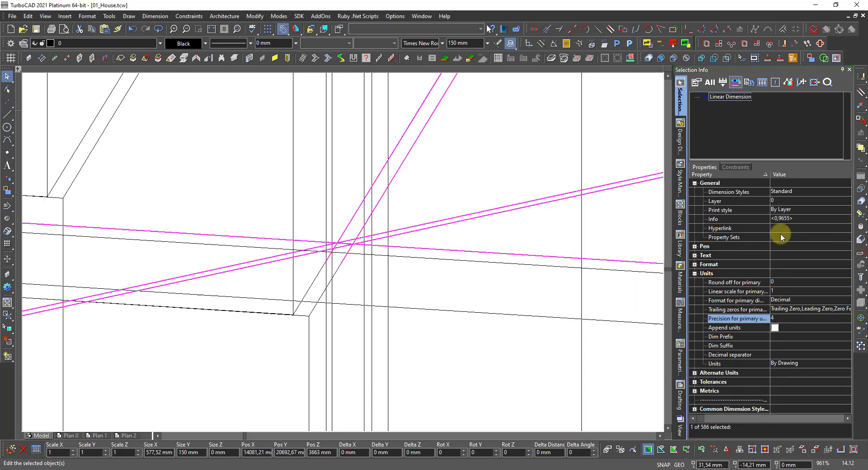
# Step: Copy the corner dimension's value from its Info property and switch the display back to hidden line
pyautogui.click(782, 218)
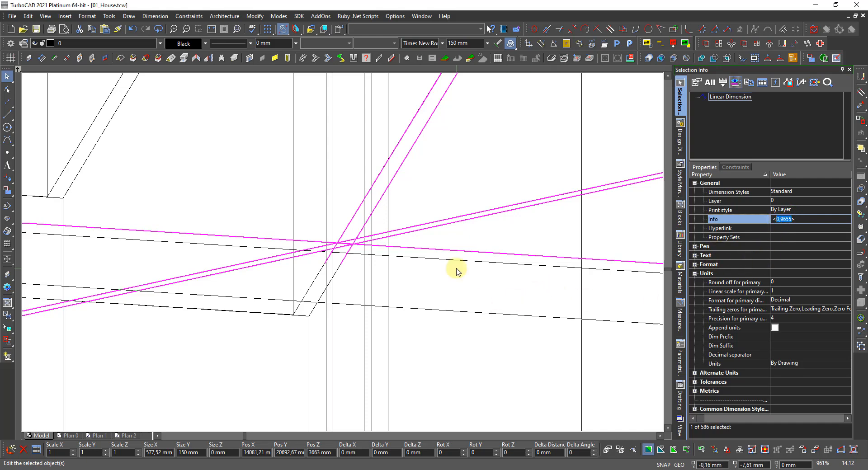
pyautogui.click(414, 339)
pyautogui.scroll(-4, 343, 252)
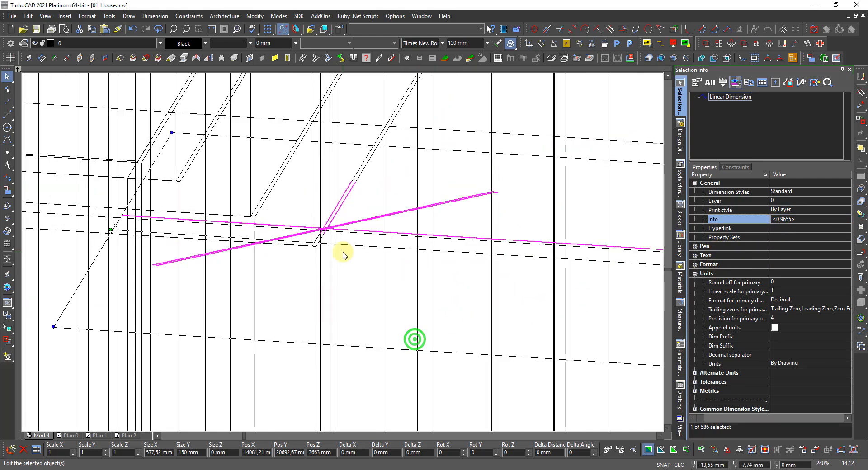
pyautogui.click(353, 279)
pyautogui.scroll(-2, 353, 279)
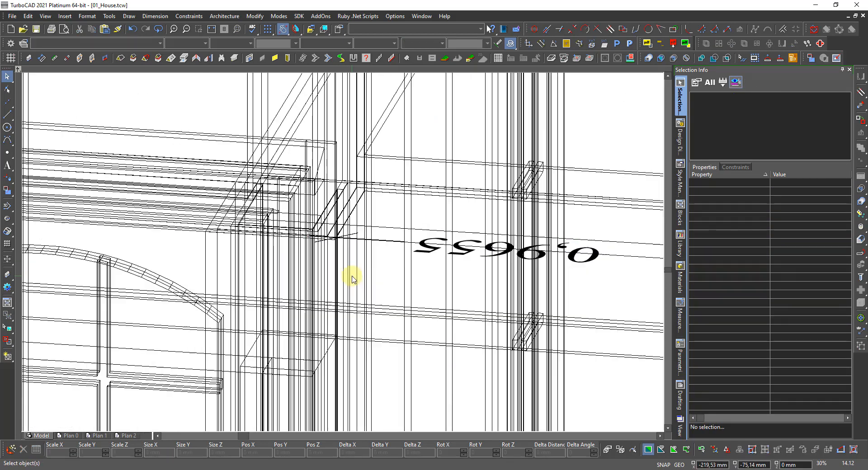
pyautogui.rightClick(358, 256)
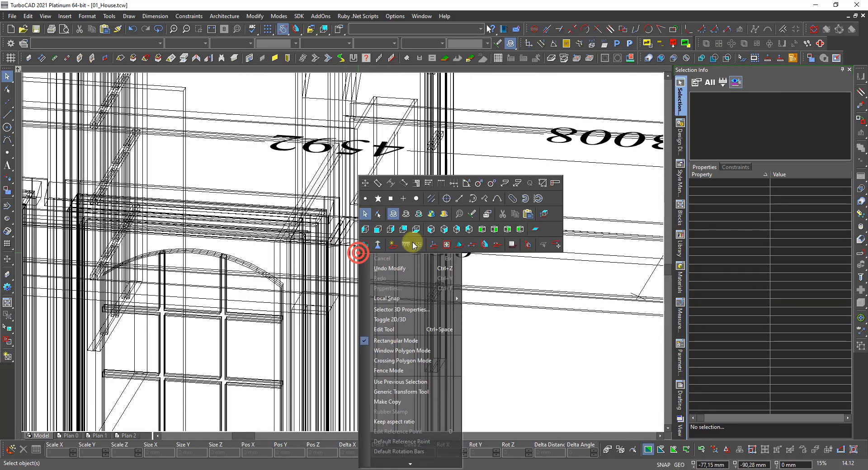
pyautogui.click(406, 215)
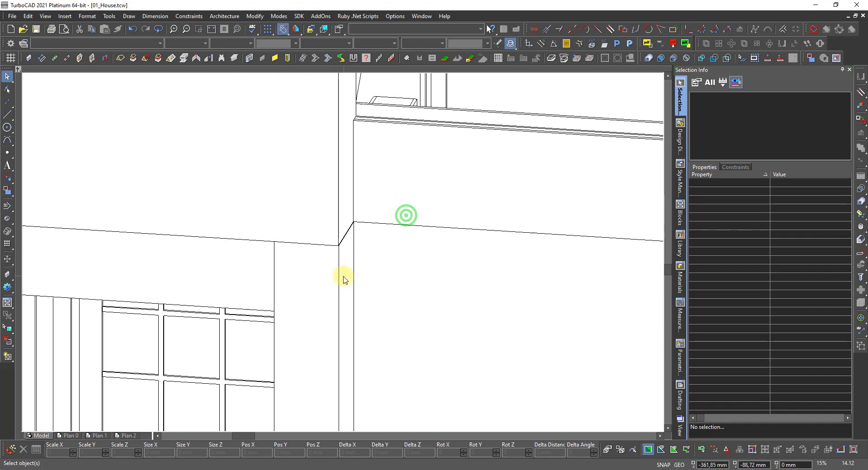
# Step: Move the ExtCladding_Horizontal_2 wall on the entrance column's outer side by 0,9655 mm along X to meet the second-floor wall
pyautogui.click(349, 253)
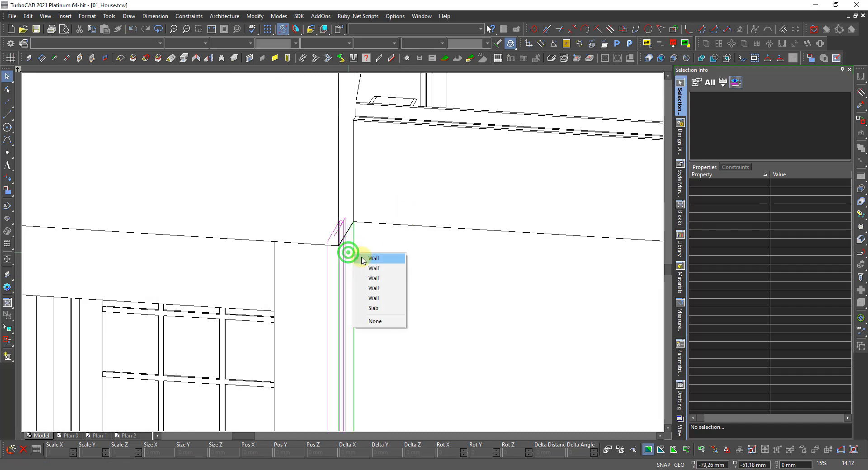
pyautogui.click(362, 260)
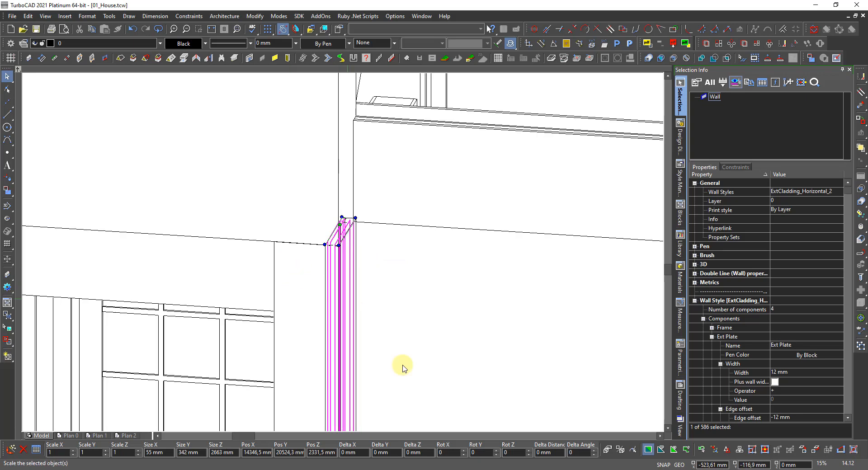
pyautogui.scroll(-2, 319, 445)
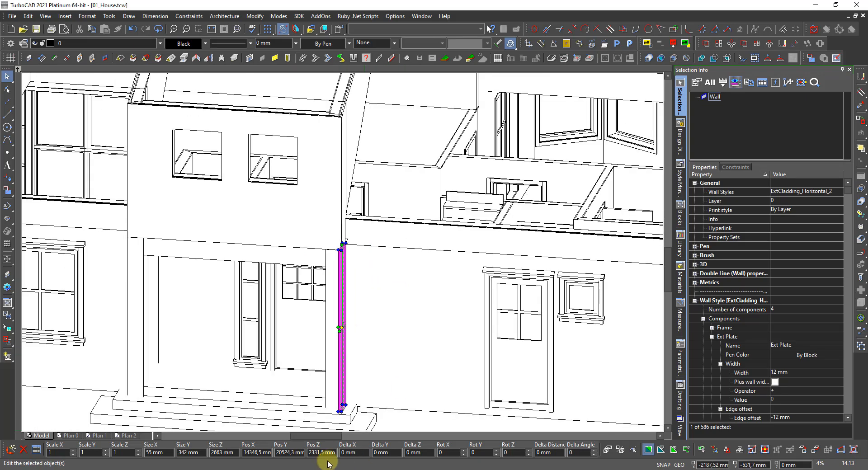
pyautogui.click(361, 452)
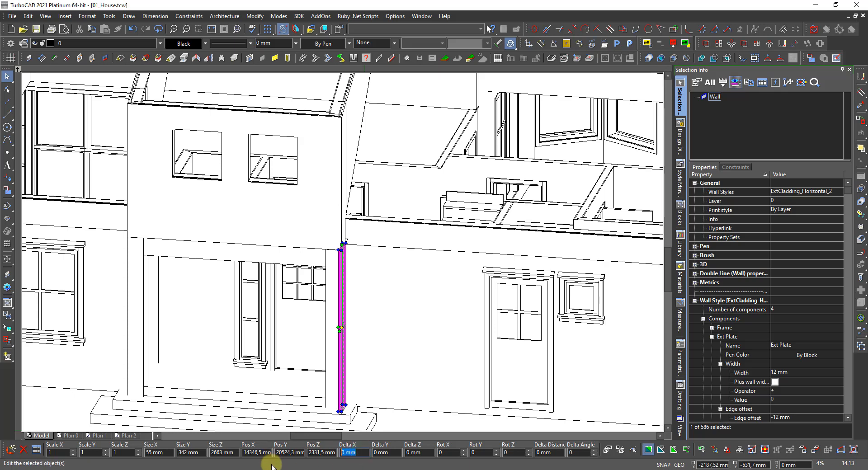
pyautogui.press('Return')
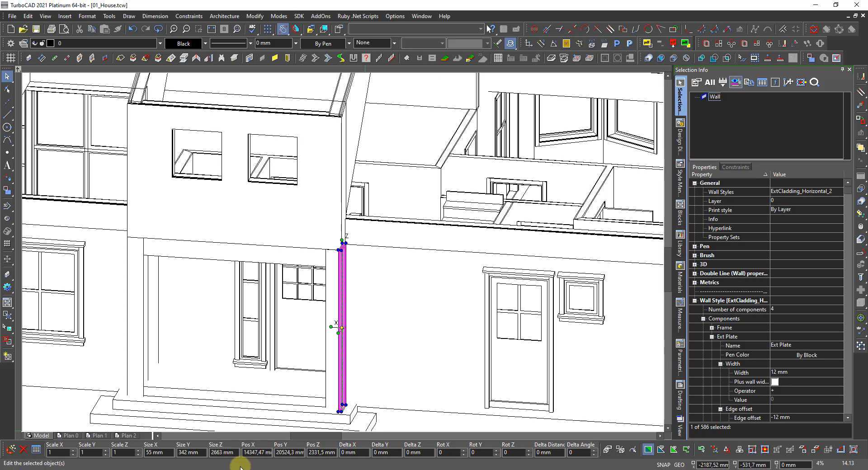
pyautogui.press('Escape')
# Step: Move the outer cladding wall of the opposite entrance column by -0,9655 mm along X
pyautogui.press('pagedown')
pyautogui.scroll(-1, 165, 422)
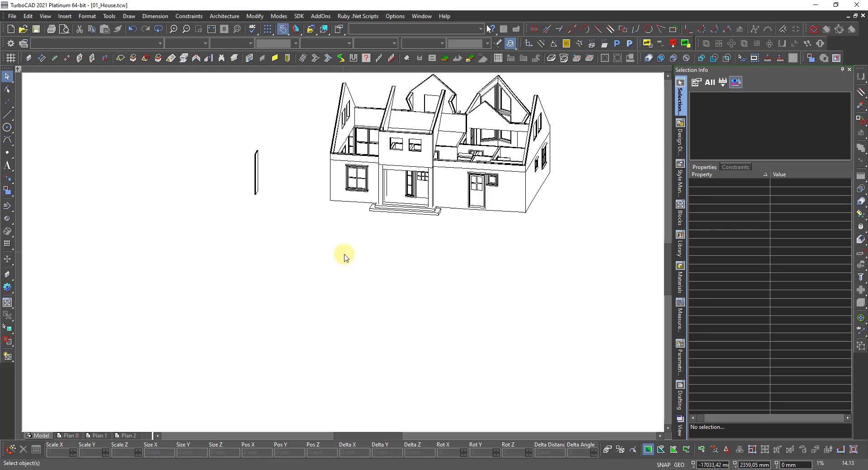
pyautogui.scroll(1, 372, 178)
pyautogui.keyDown('shift'); pyautogui.moveTo(314, 286); pyautogui.dragTo(386, 293, button='middle'); pyautogui.keyUp('shift')
pyautogui.scroll(1, 350, 267)
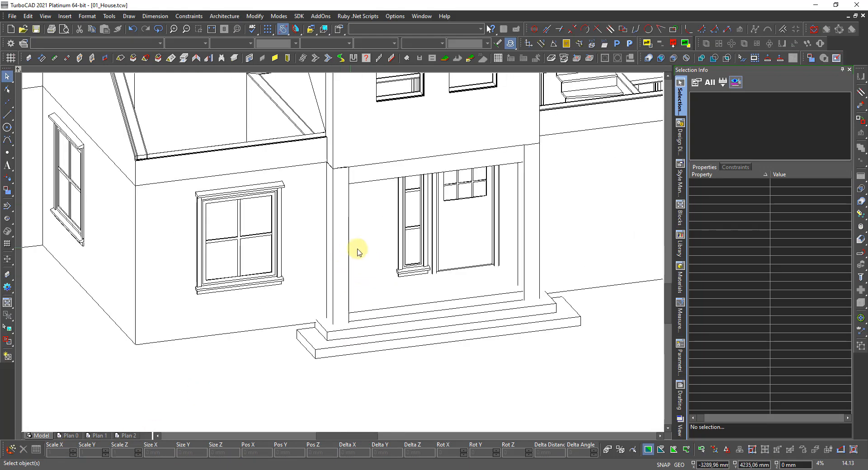
pyautogui.scroll(2, 335, 172)
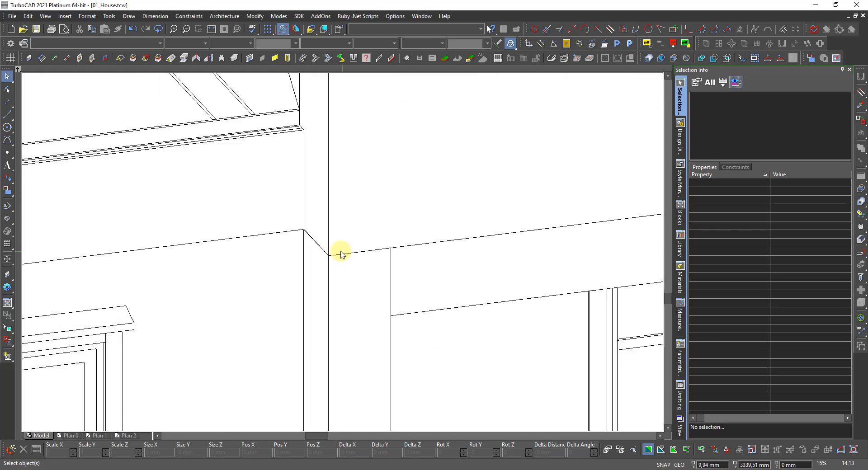
pyautogui.scroll(2, 327, 252)
pyautogui.scroll(1, 353, 252)
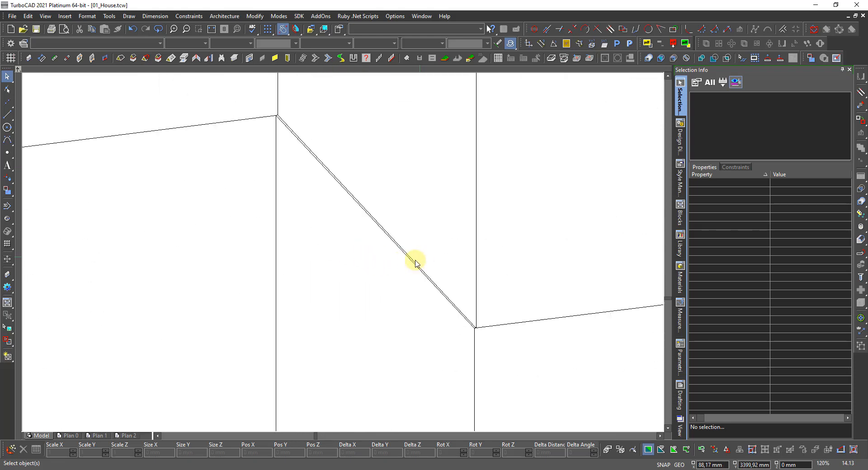
pyautogui.click(395, 276)
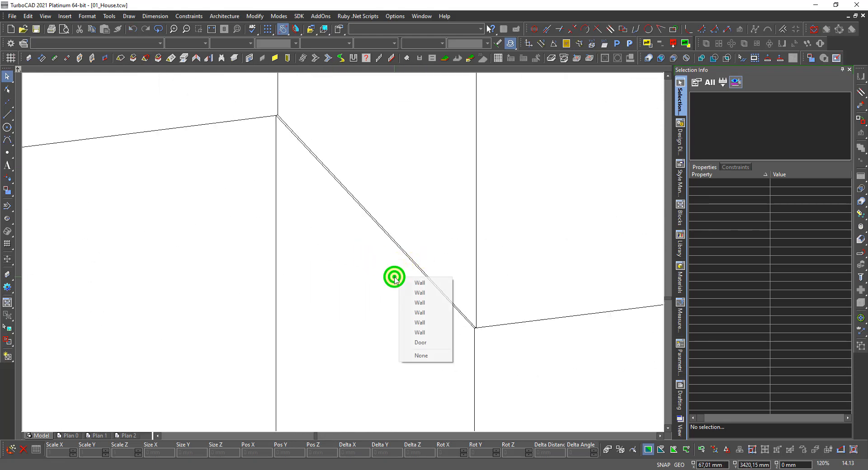
pyautogui.click(419, 283)
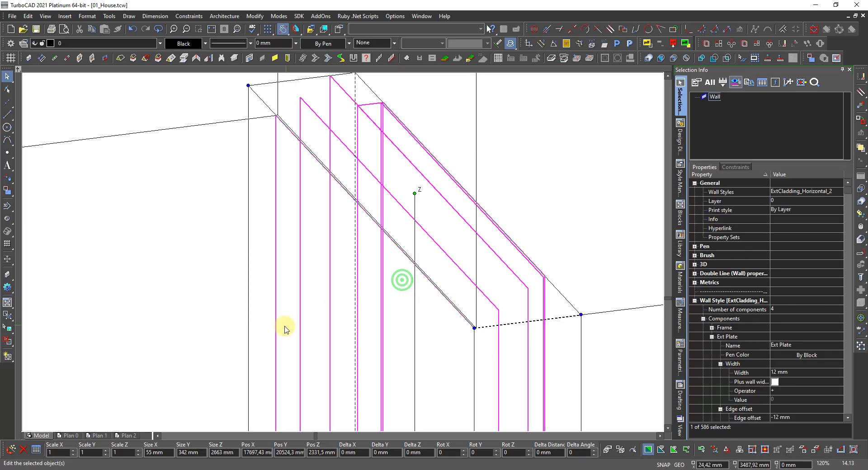
pyautogui.click(357, 452)
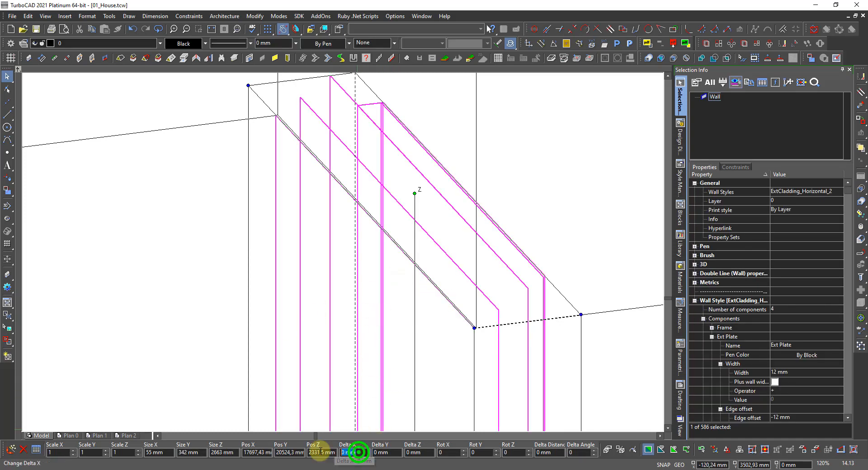
pyautogui.write('-0,9655')
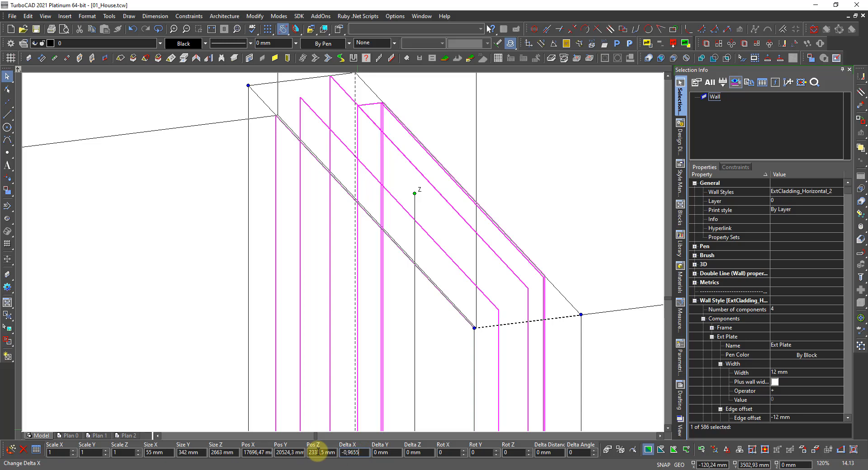
pyautogui.press('Return')
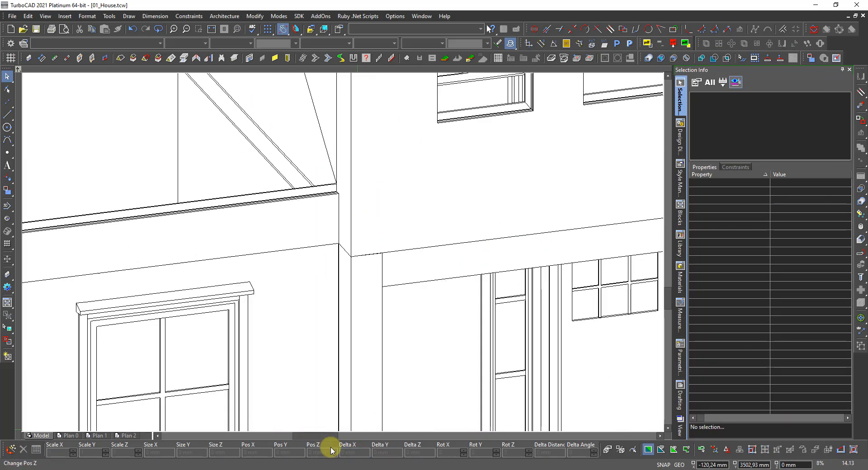
# Step: Examine the moved cladding's corner below the second-floor wall and the column bases at the entrance steps from several angles
pyautogui.scroll(3, 375, 299)
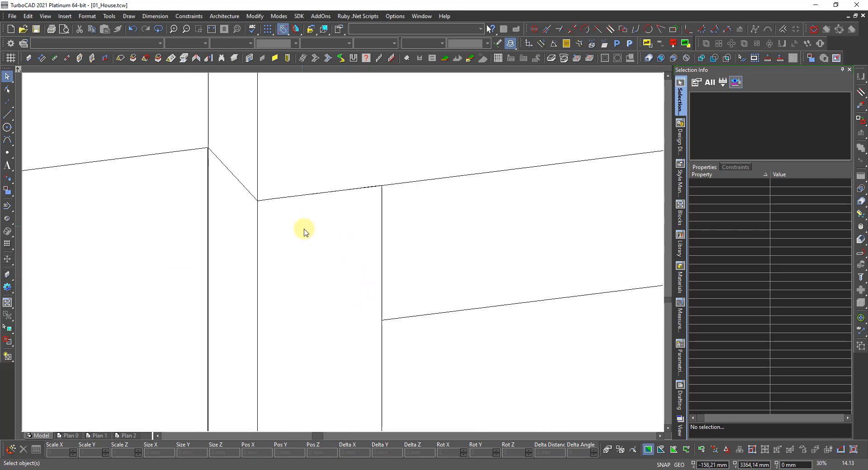
pyautogui.scroll(3, 312, 240)
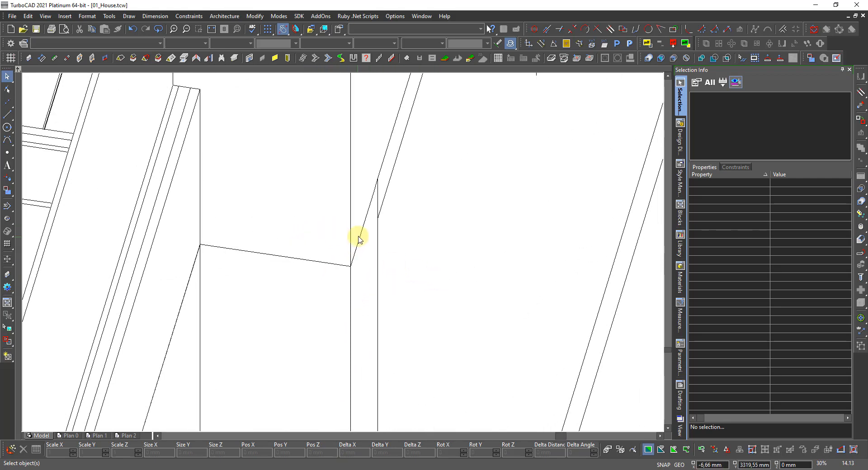
pyautogui.scroll(-3, 351, 242)
pyautogui.scroll(-2, 342, 251)
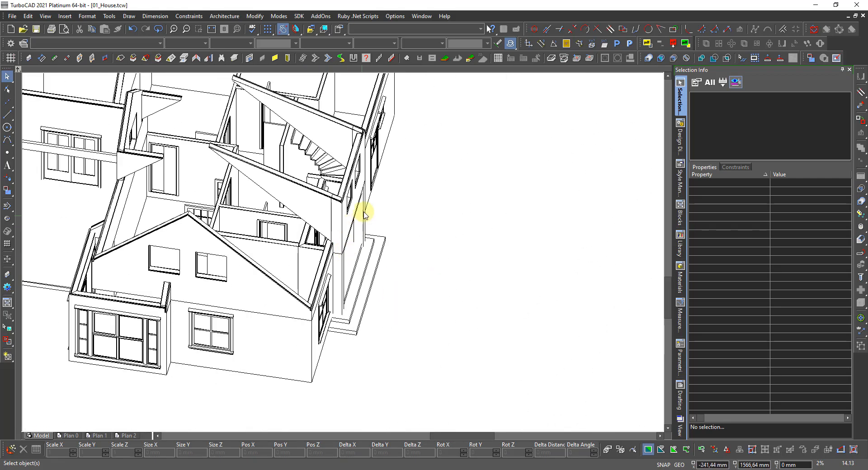
pyautogui.scroll(4, 348, 230)
pyautogui.scroll(-4, 350, 254)
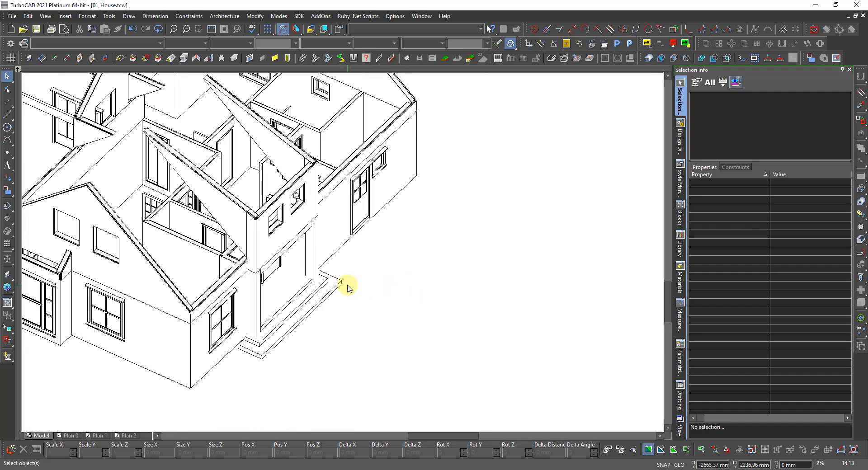
pyautogui.scroll(2, 253, 334)
pyautogui.moveTo(391, 255); pyautogui.dragTo(304, 273, button='middle')
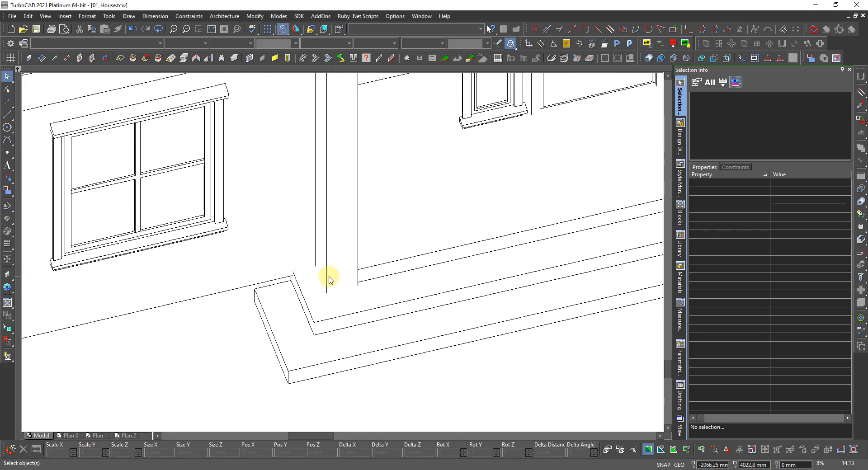
pyautogui.scroll(-1, 330, 283)
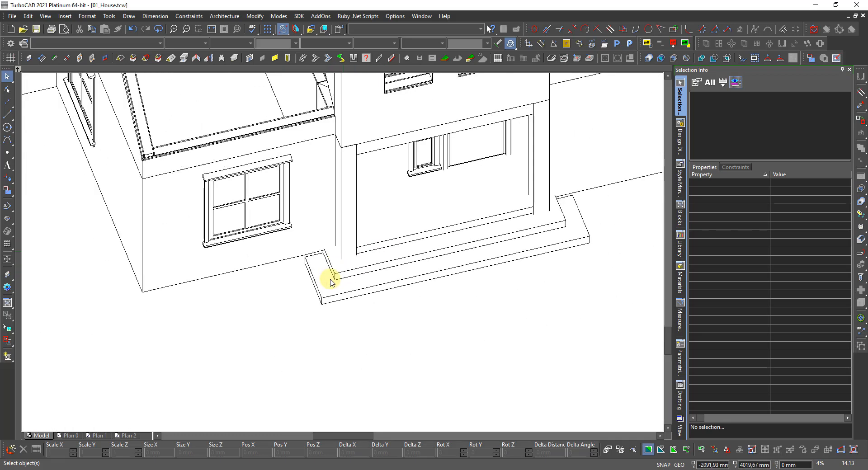
pyautogui.scroll(1, 331, 283)
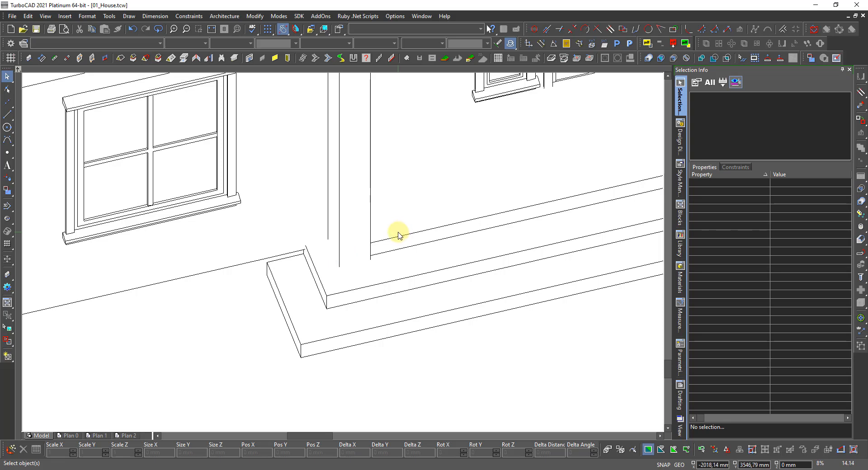
pyautogui.scroll(-2, 398, 235)
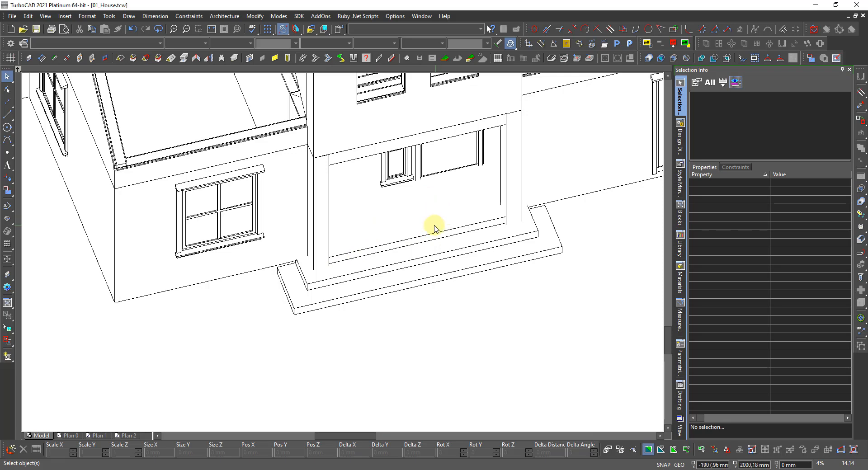
# Step: Show the house from the back and set the workplane by the active view
pyautogui.rightClick(369, 224)
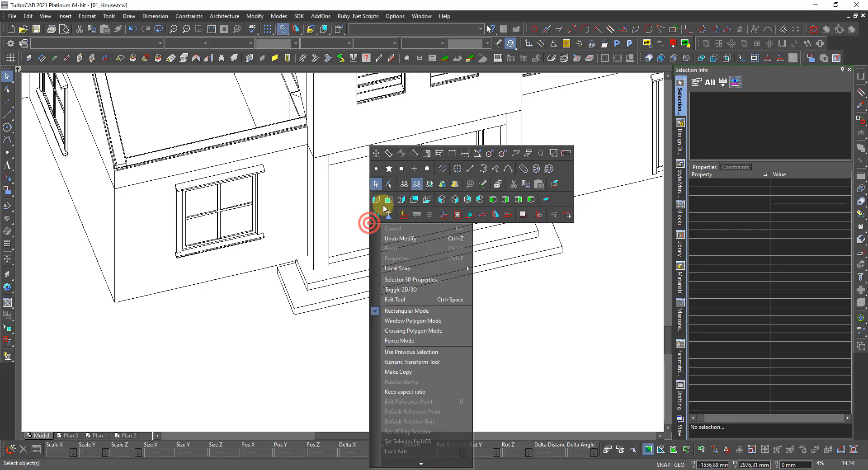
pyautogui.click(414, 204)
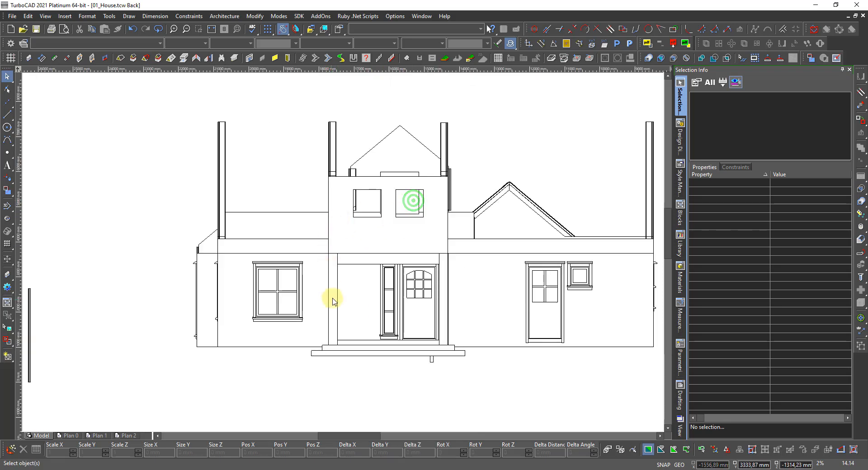
pyautogui.scroll(2, 333, 296)
pyautogui.rightClick(351, 234)
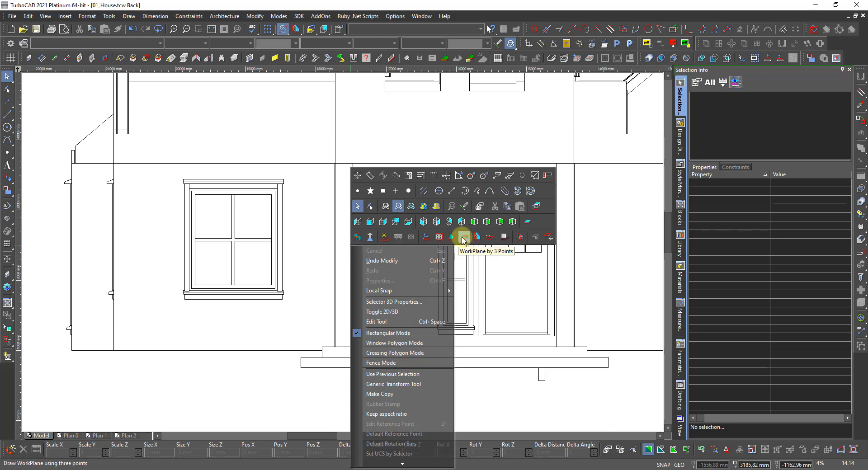
pyautogui.click(440, 238)
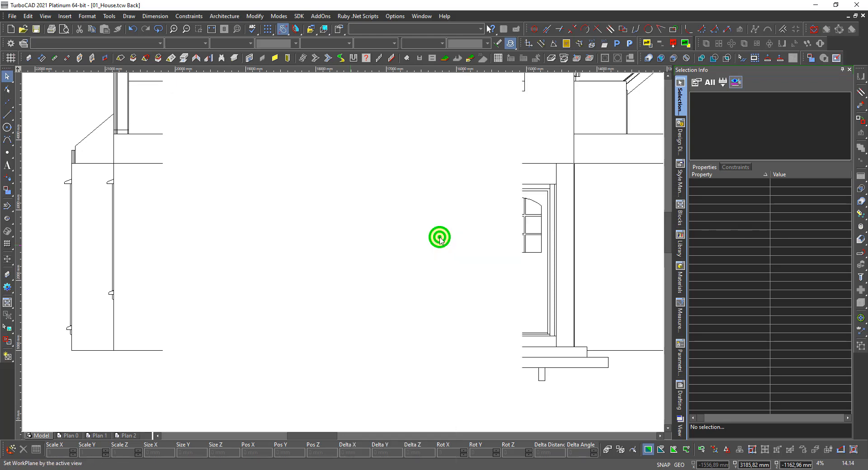
# Step: Measure the vertical distance from the entrance floor to the underside of the second-floor wall with a dimension
pyautogui.rightClick(404, 241)
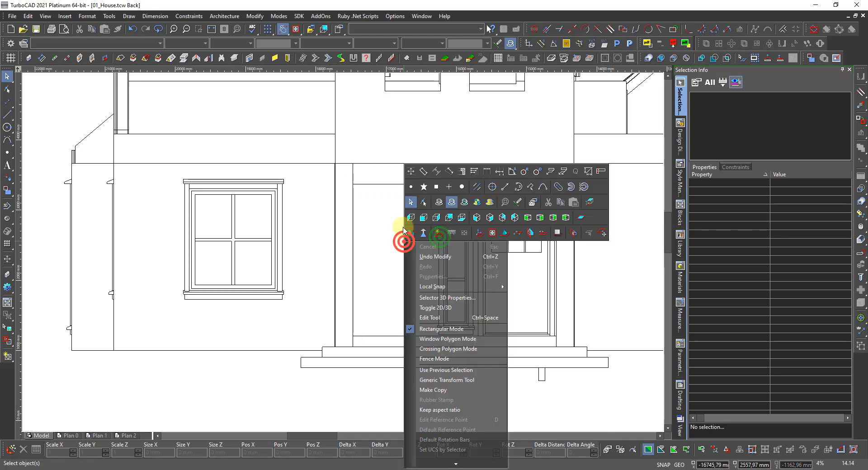
pyautogui.click(413, 171)
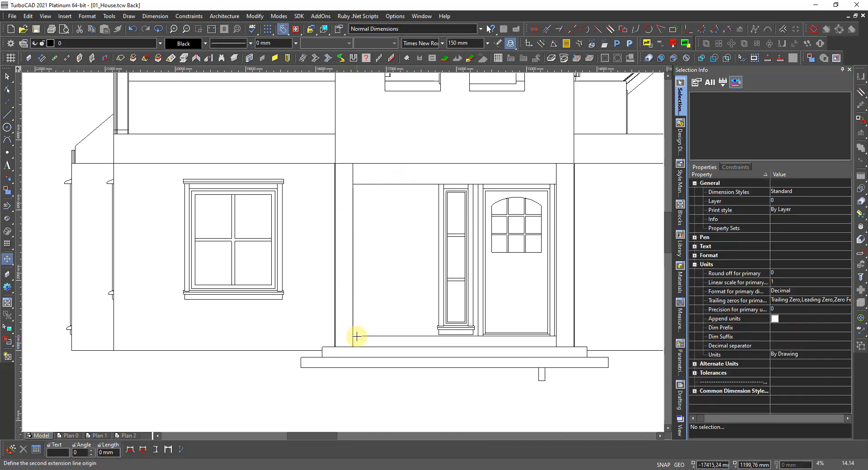
pyautogui.scroll(3, 354, 168)
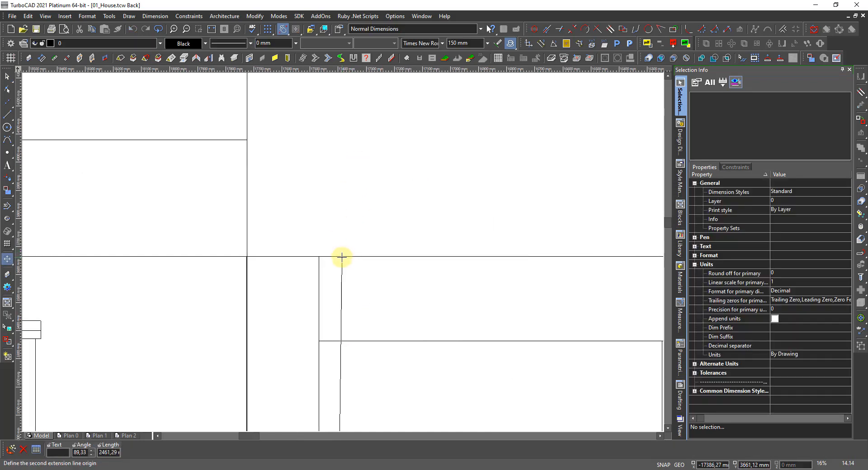
pyautogui.click(342, 258)
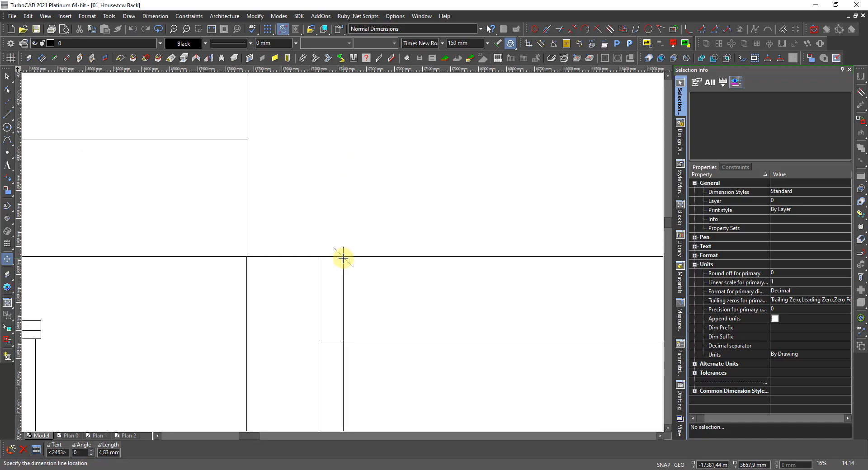
pyautogui.click(372, 262)
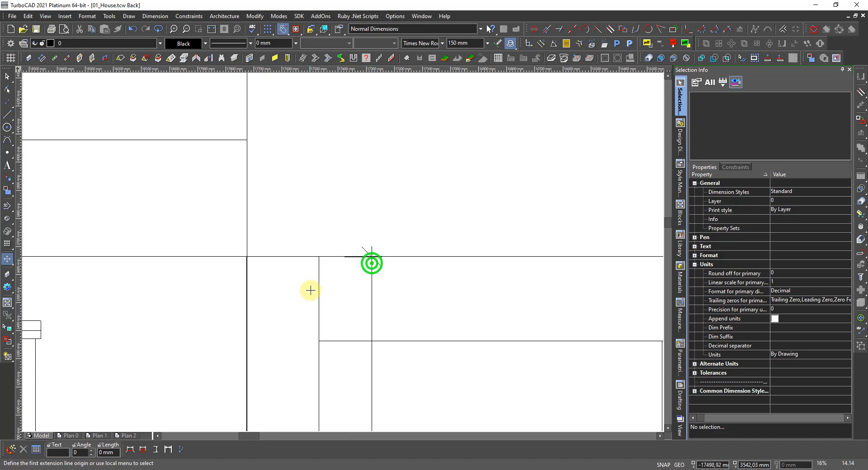
pyautogui.scroll(-3, 310, 271)
pyautogui.press('Escape')
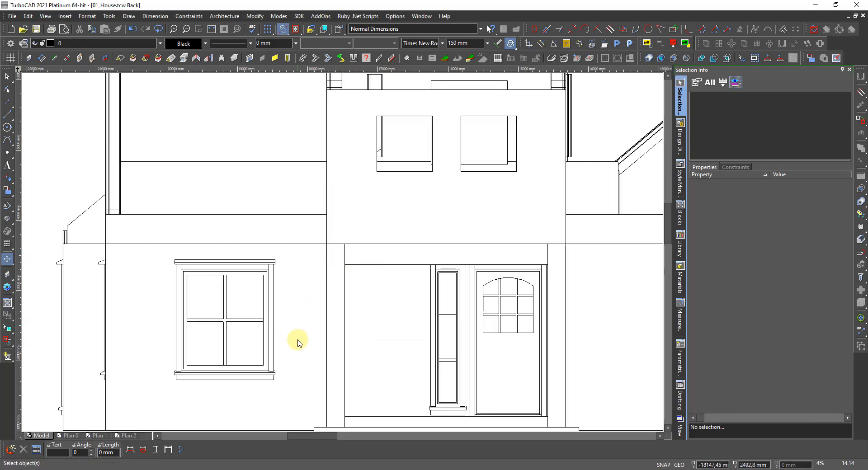
# Step: Set the height of the three ExtCladding_Horizontal_2 walls wrapping the entrance column beside the four-pane window to 2463 mm
pyautogui.keyDown('shift'); pyautogui.moveTo(327, 362); pyautogui.dragTo(341, 382, button='middle'); pyautogui.keyUp('shift')
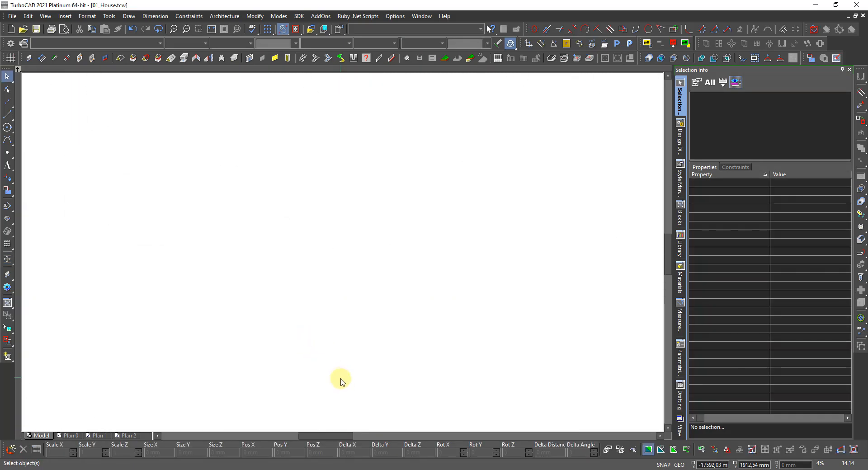
pyautogui.keyDown('shift'); pyautogui.moveTo(308, 357); pyautogui.dragTo(335, 359, button='middle'); pyautogui.keyUp('shift')
pyautogui.click(338, 355)
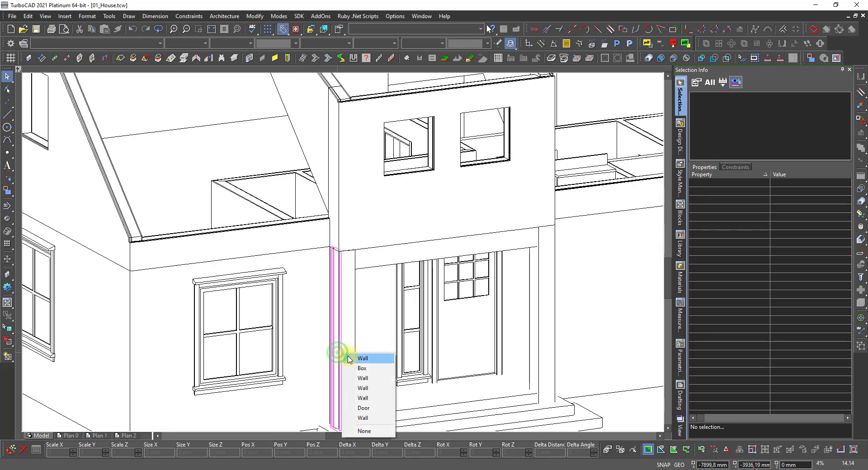
pyautogui.click(348, 357)
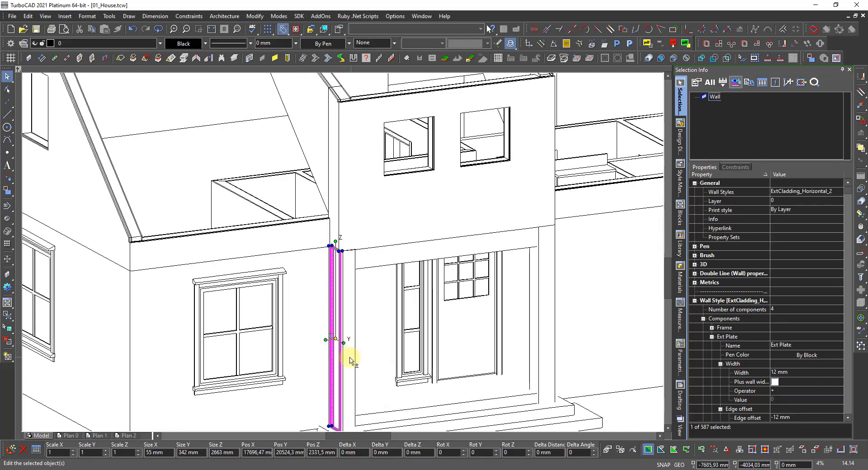
pyautogui.click(350, 357)
pyautogui.click(365, 363)
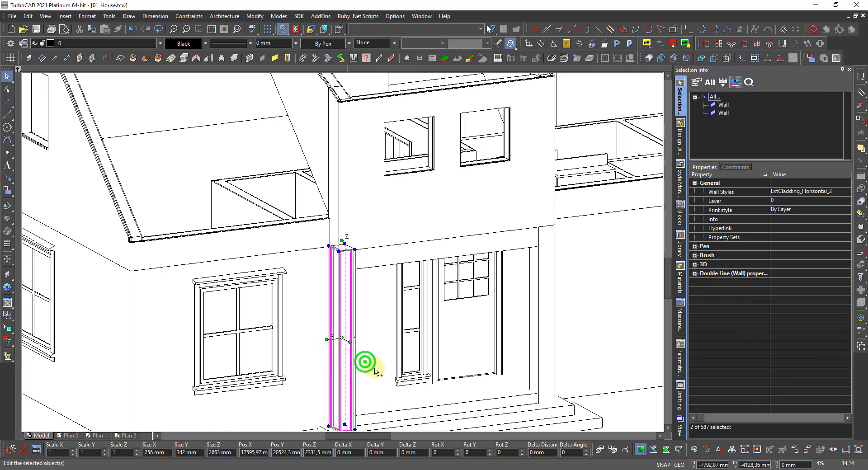
pyautogui.keyDown('shift'); pyautogui.moveTo(381, 369); pyautogui.dragTo(253, 378, button='middle'); pyautogui.keyUp('shift')
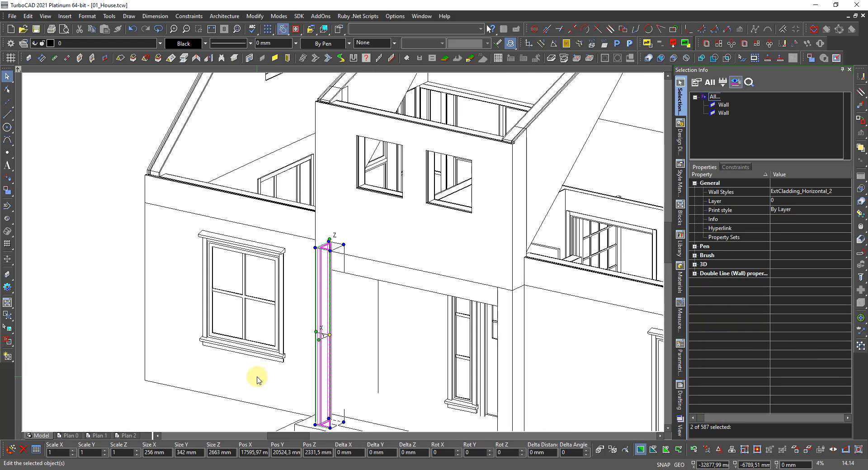
pyautogui.click(340, 349)
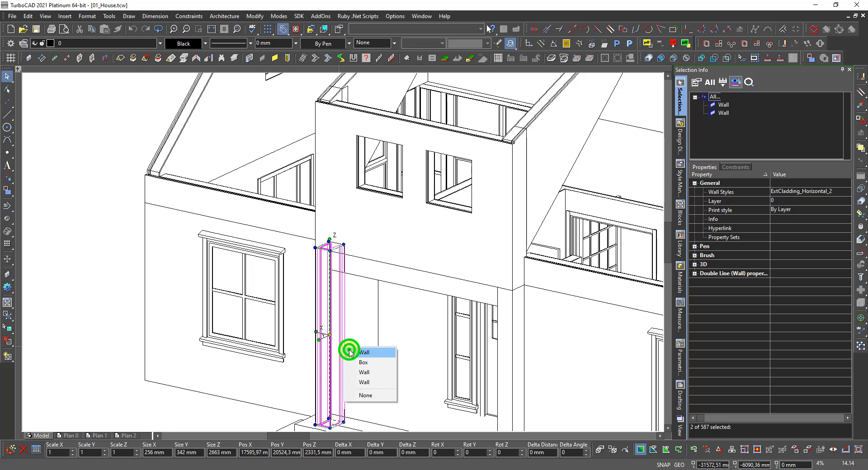
pyautogui.click(352, 353)
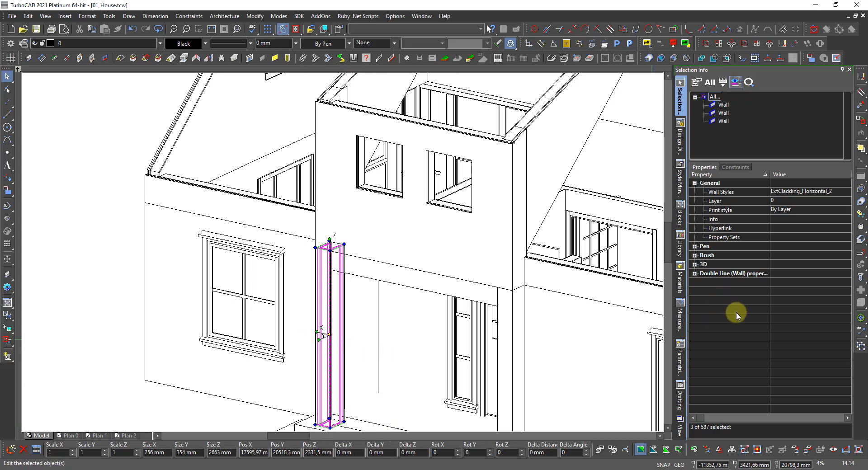
pyautogui.click(695, 274)
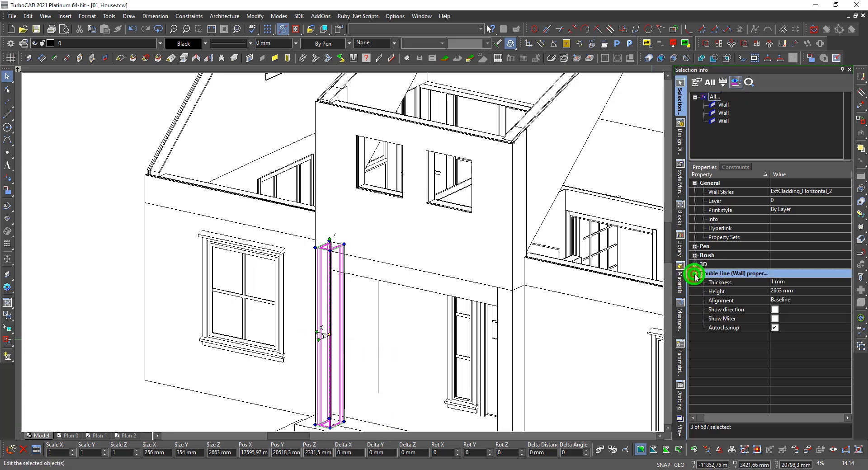
pyautogui.click(789, 292)
pyautogui.click(799, 291)
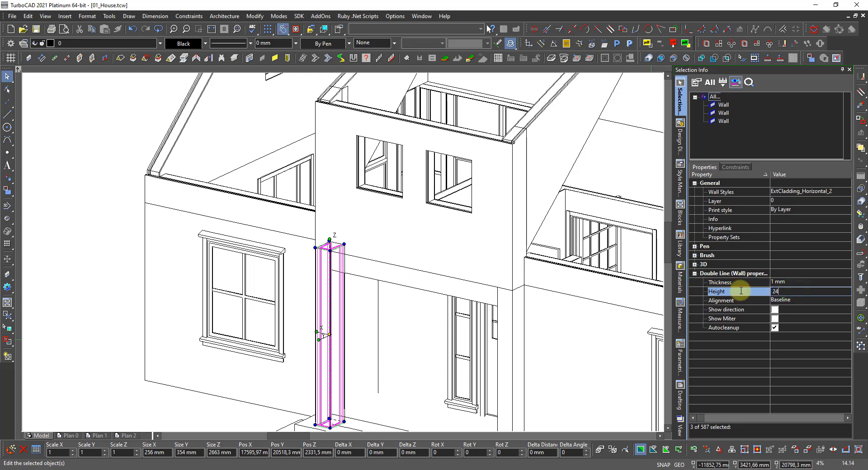
pyautogui.press('Return')
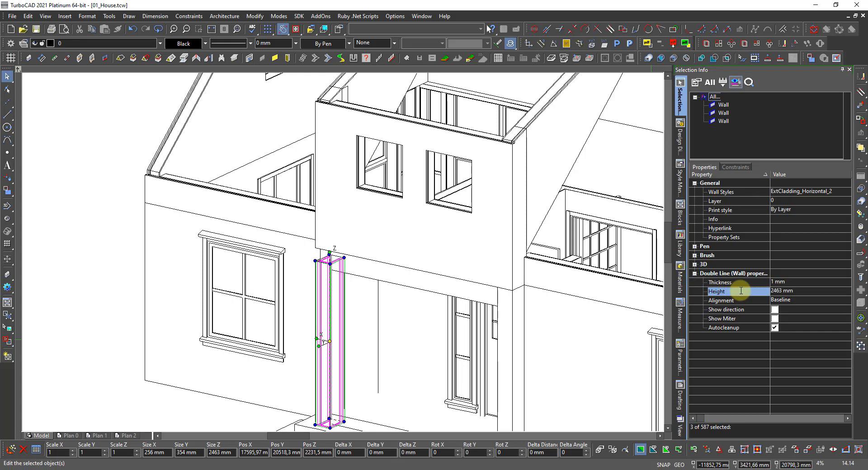
pyautogui.press('Escape')
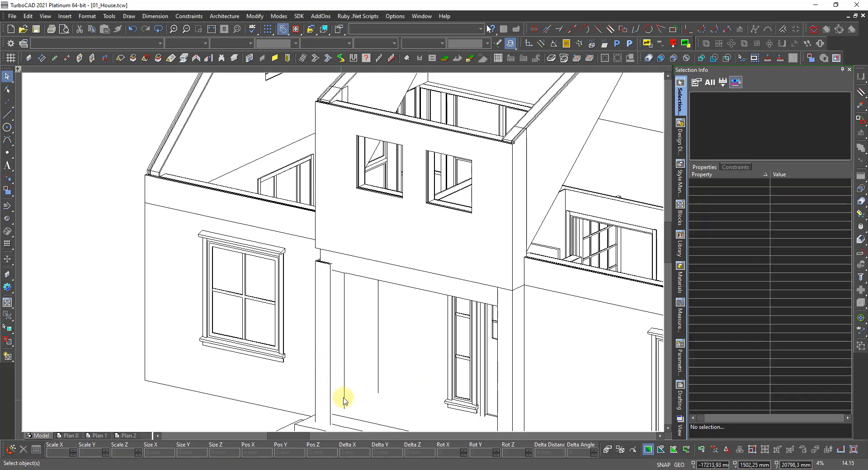
# Step: Inspect the shortened cladding's upper end and set the workplane on the top surface of the entrance floor
pyautogui.scroll(-2, 341, 402)
pyautogui.scroll(4, 341, 194)
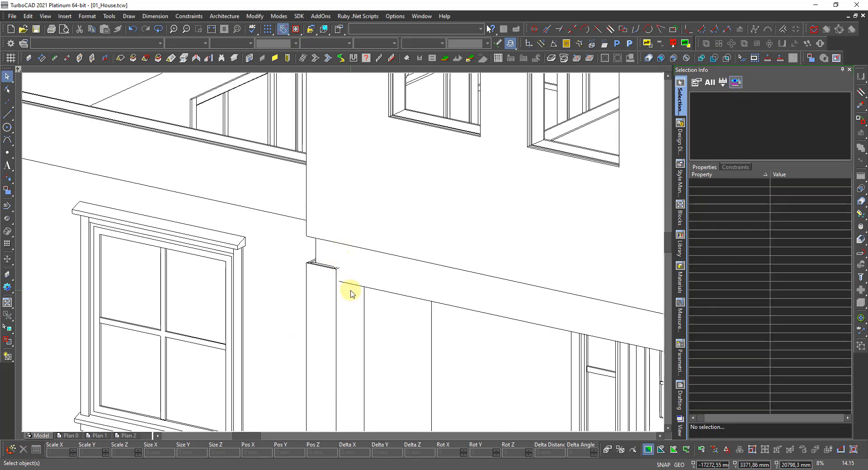
pyautogui.scroll(-2, 336, 281)
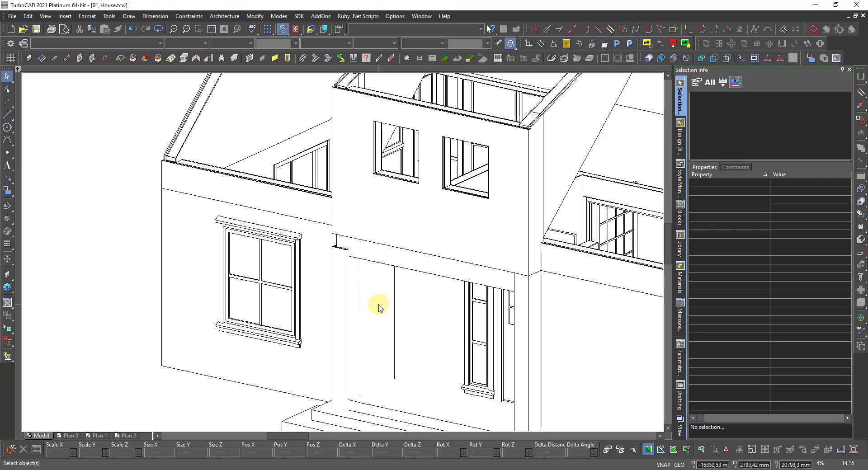
pyautogui.click(400, 375)
pyautogui.rightClick(401, 375)
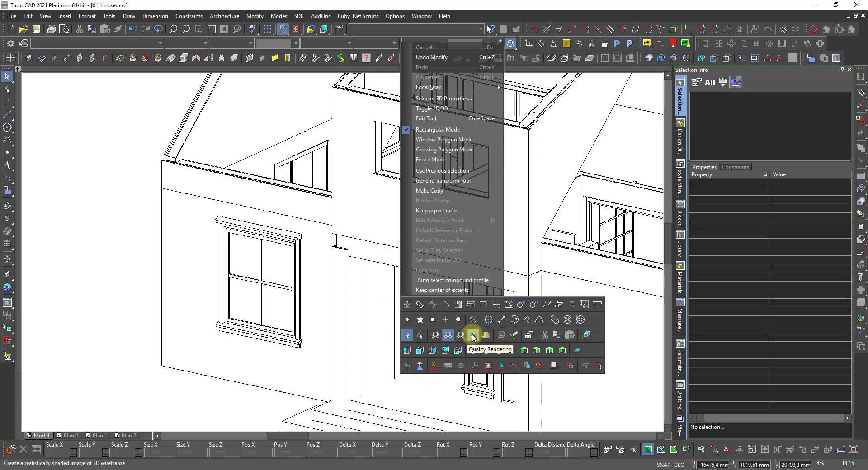
pyautogui.click(526, 365)
pyautogui.click(415, 404)
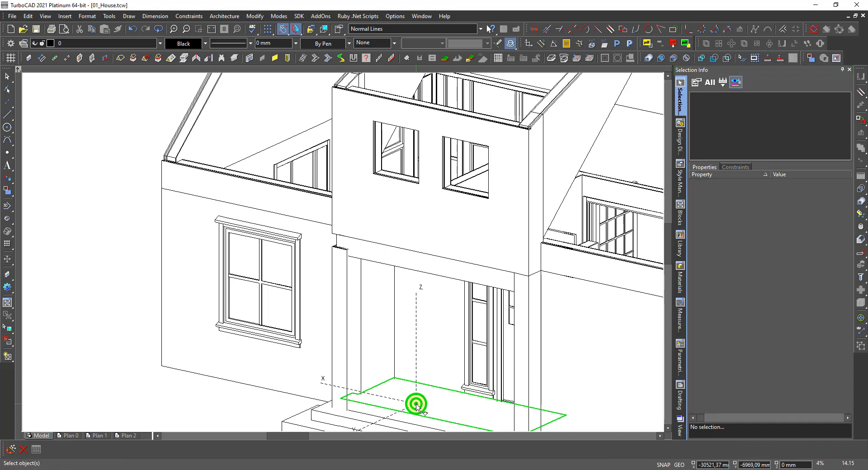
# Step: Raise the column's three cladding walls together to a Z position of 2431,5 mm to meet the second-floor wall
pyautogui.click(357, 379)
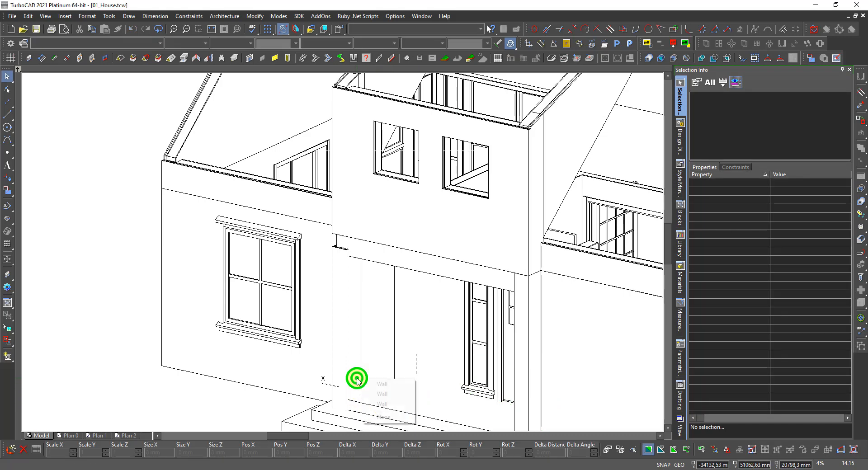
pyautogui.click(372, 385)
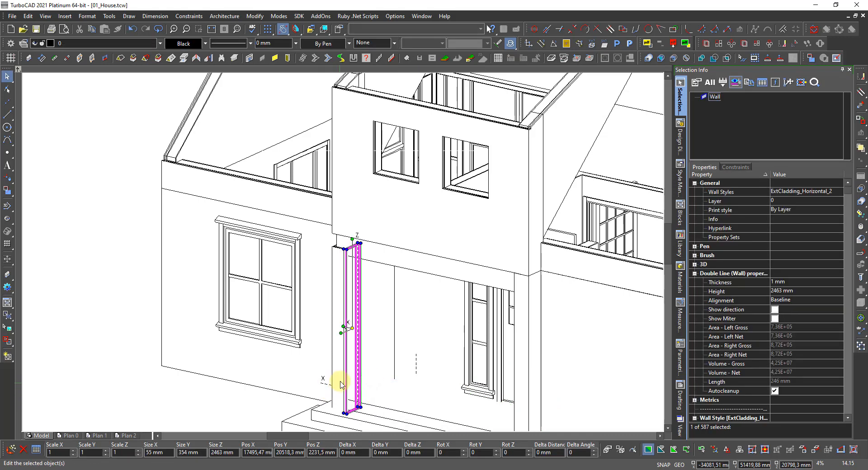
pyautogui.keyDown('shift'); pyautogui.click(341, 379); pyautogui.keyUp('shift')
pyautogui.click(359, 380)
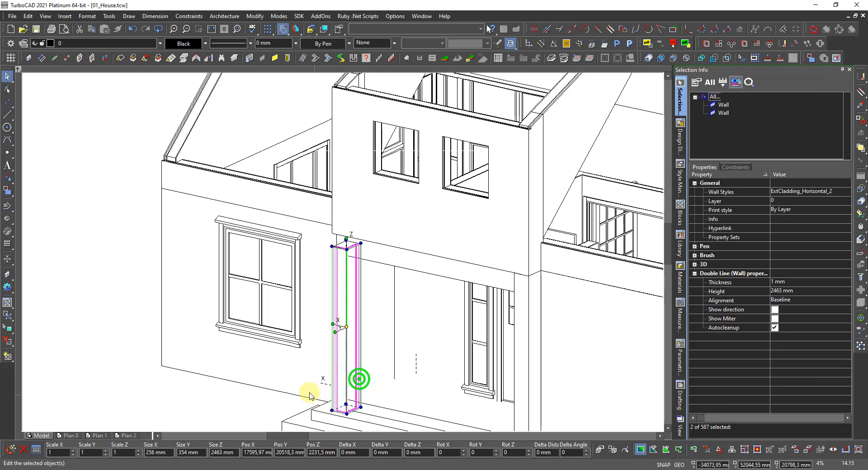
pyautogui.scroll(-1, 443, 410)
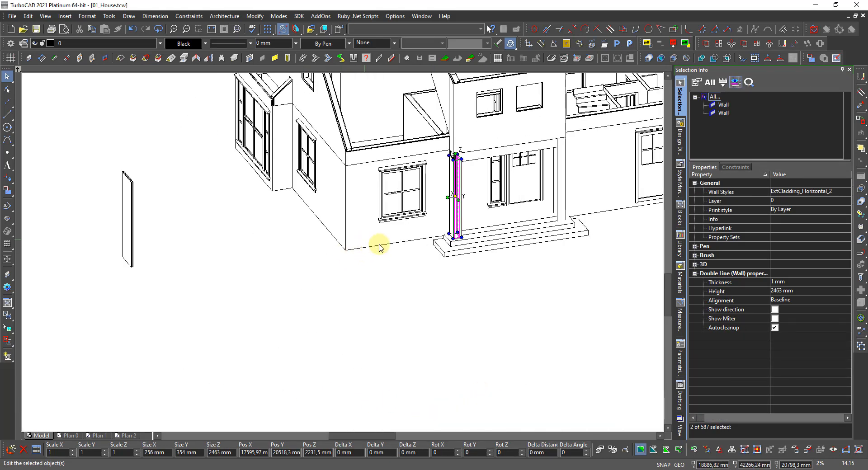
pyautogui.scroll(4, 448, 232)
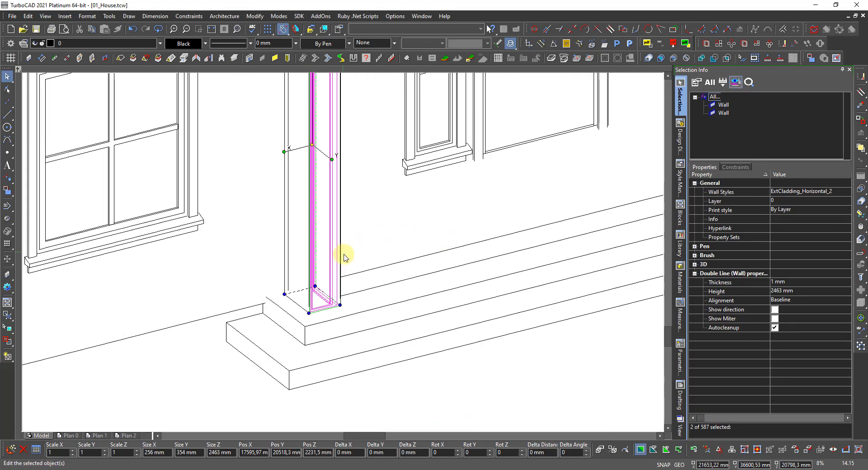
pyautogui.keyDown('shift'); pyautogui.click(294, 267); pyautogui.keyUp('shift')
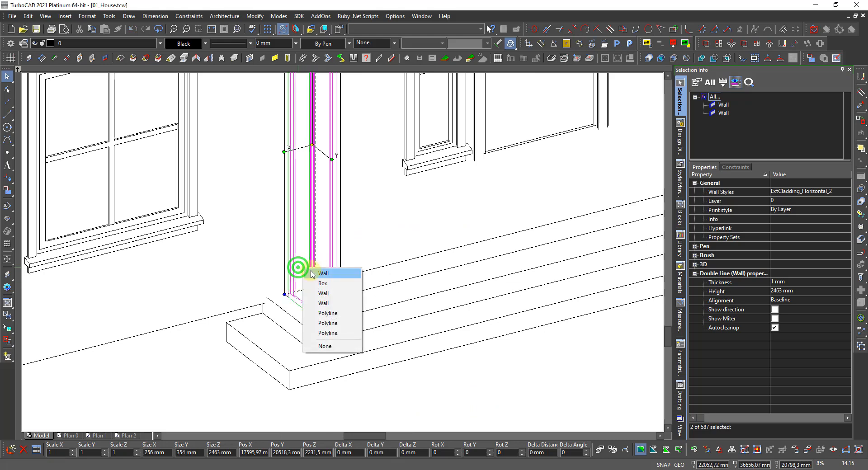
pyautogui.click(308, 270)
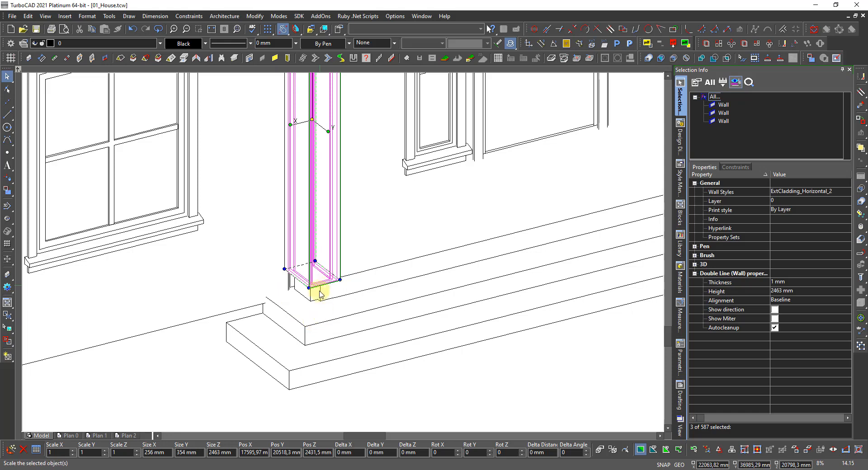
pyautogui.press('Escape')
# Step: Delete the box core inside the raised cladding of the entrance column
pyautogui.scroll(2, 316, 296)
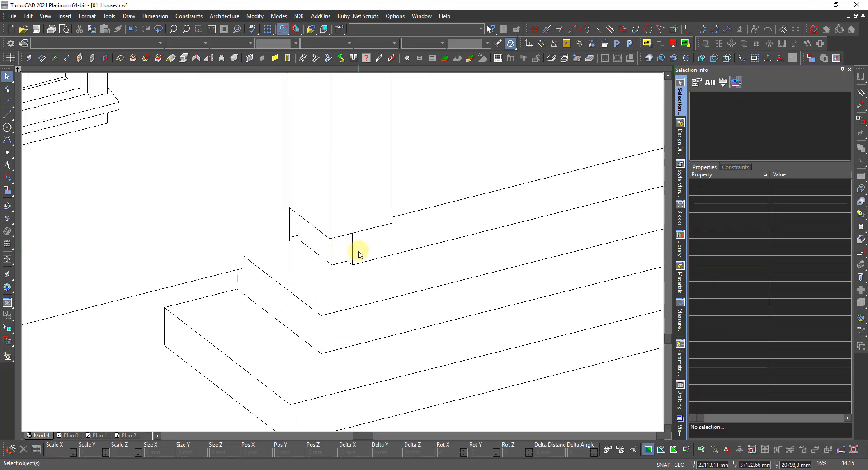
pyautogui.scroll(2, 337, 254)
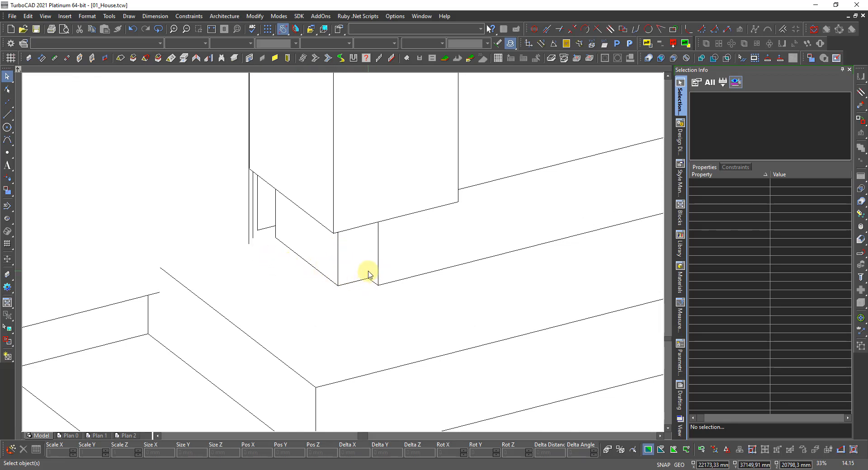
pyautogui.scroll(-2, 369, 275)
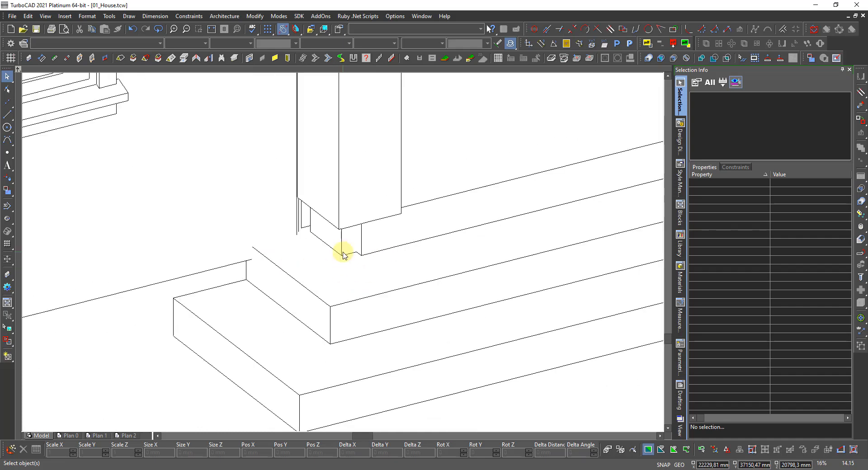
pyautogui.scroll(2, 343, 254)
pyautogui.click(345, 228)
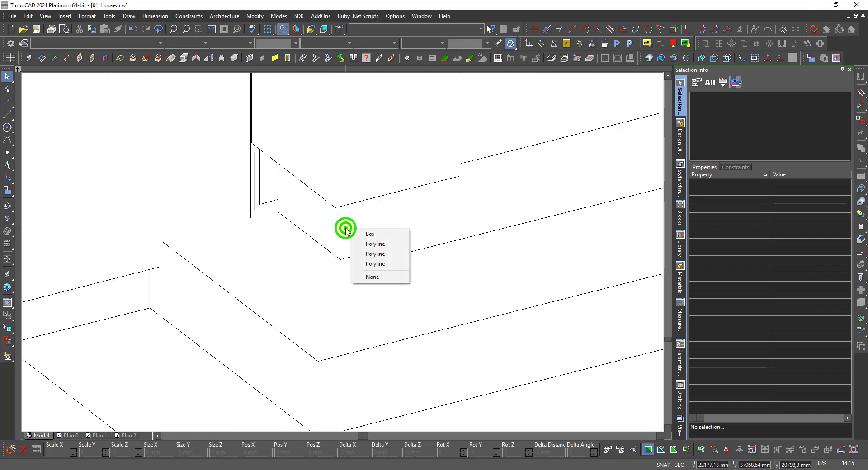
pyautogui.click(370, 235)
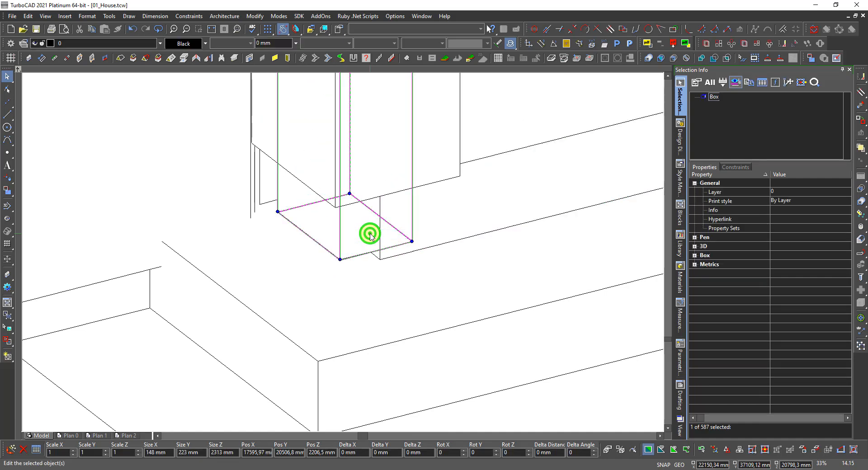
pyautogui.press('Delete')
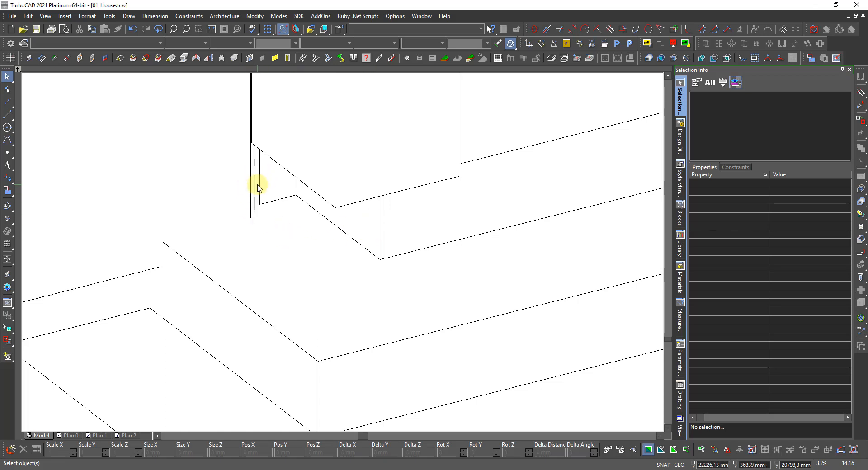
pyautogui.scroll(2, 344, 252)
pyautogui.scroll(-5, 358, 263)
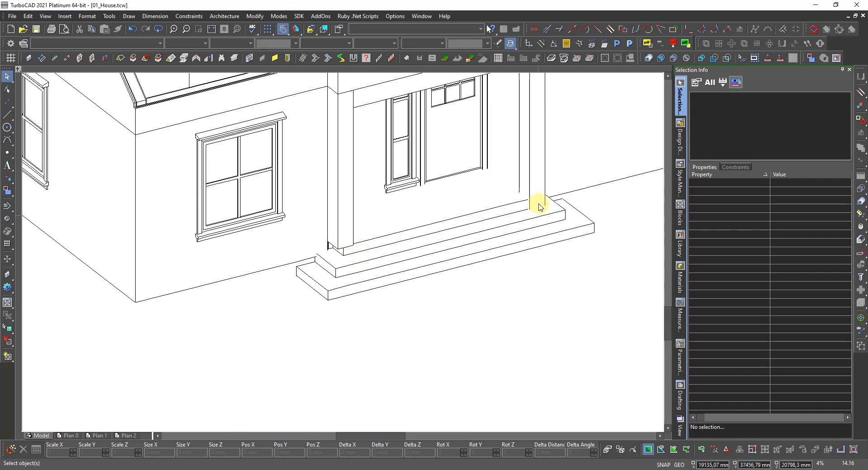
# Step: Set the height of the three ExtCladding_Horizontal_2 walls wrapping the entrance column on the front door side to 2463 mm
pyautogui.scroll(3, 342, 253)
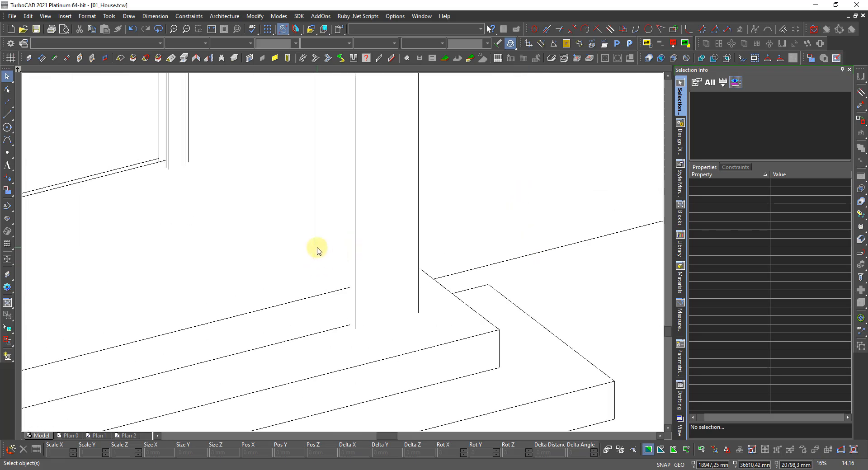
pyautogui.click(336, 239)
pyautogui.click(350, 244)
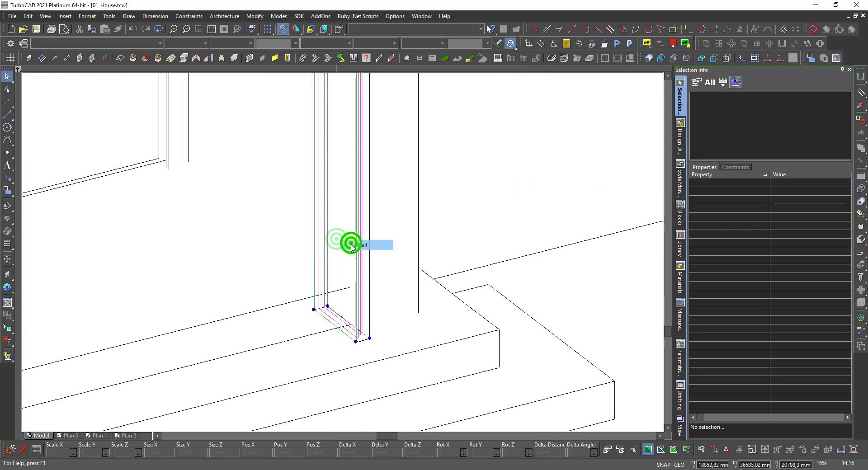
pyautogui.click(387, 260)
pyautogui.click(394, 263)
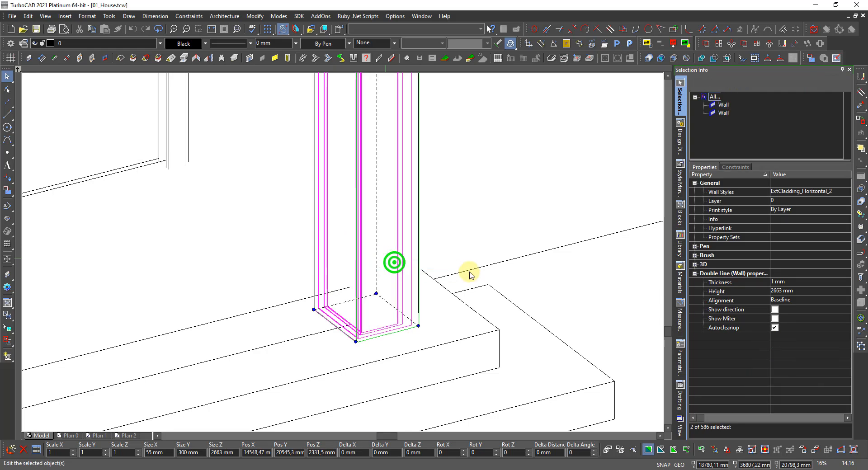
pyautogui.keyDown('shift'); pyautogui.moveTo(469, 272); pyautogui.dragTo(345, 273, button='middle'); pyautogui.keyUp('shift')
pyautogui.keyDown('shift'); pyautogui.click(345, 265); pyautogui.keyUp('shift')
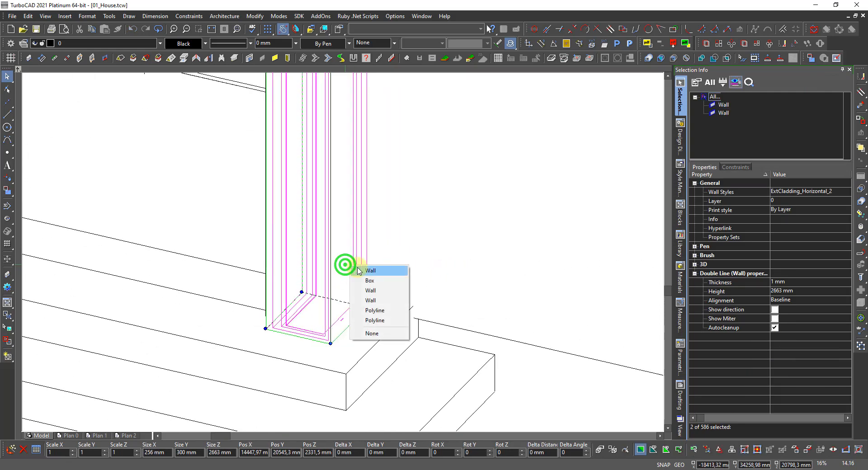
pyautogui.click(358, 270)
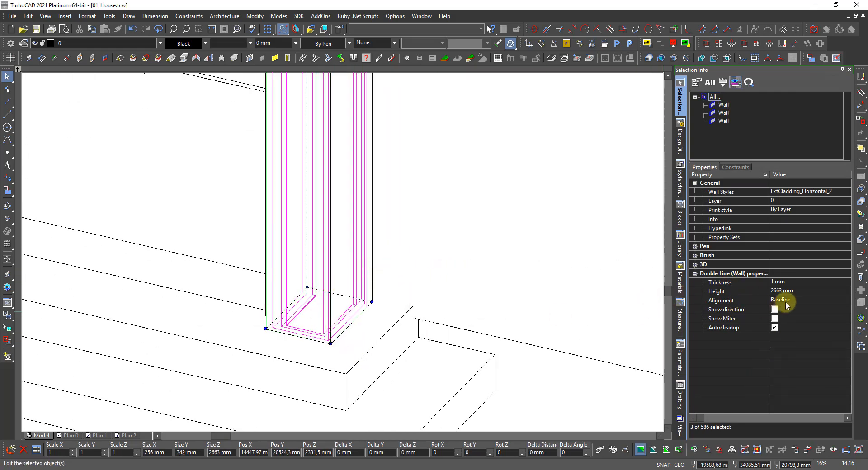
pyautogui.click(807, 291)
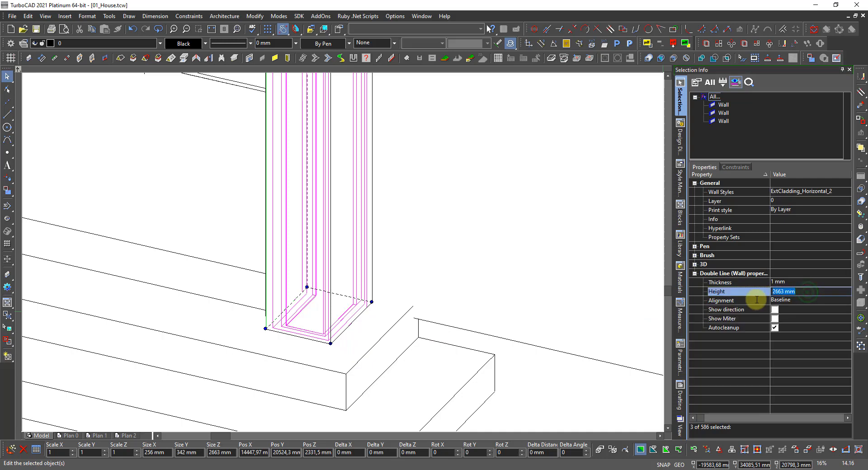
pyautogui.press('Return')
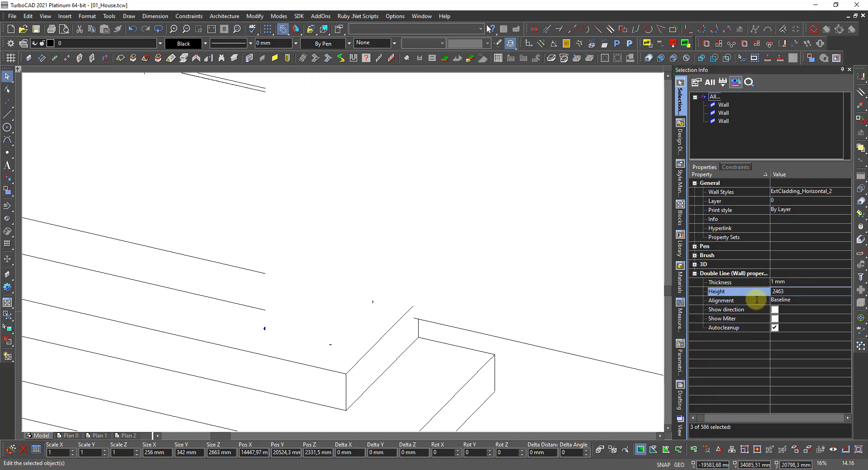
# Step: Set the workplane on the entrance floor and raise the three shortened cladding walls to a Z position of 2431,5 mm
pyautogui.scroll(-2, 345, 374)
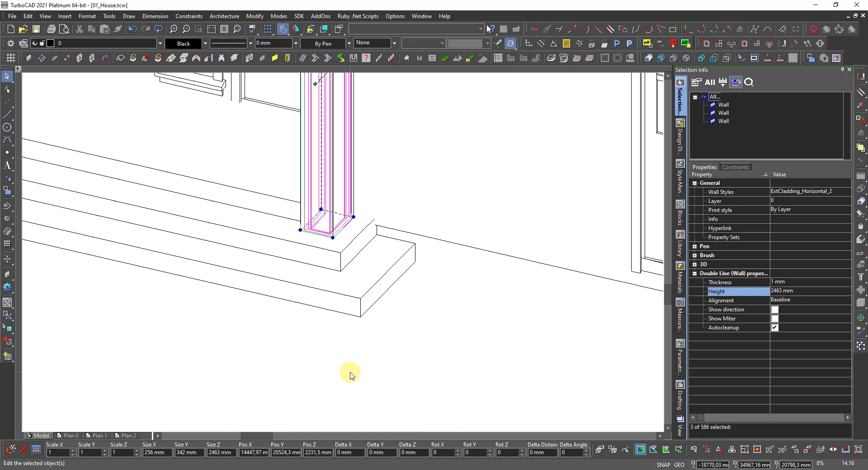
pyautogui.rightClick(283, 188)
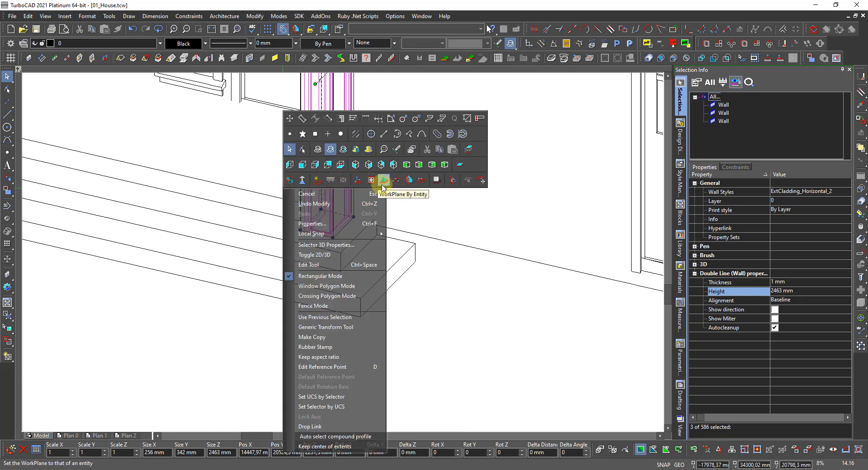
pyautogui.click(409, 181)
pyautogui.click(277, 172)
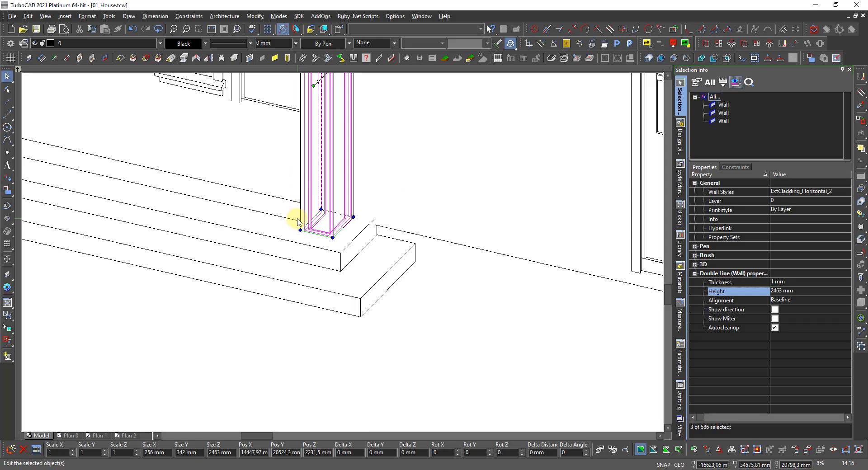
pyautogui.press('Escape')
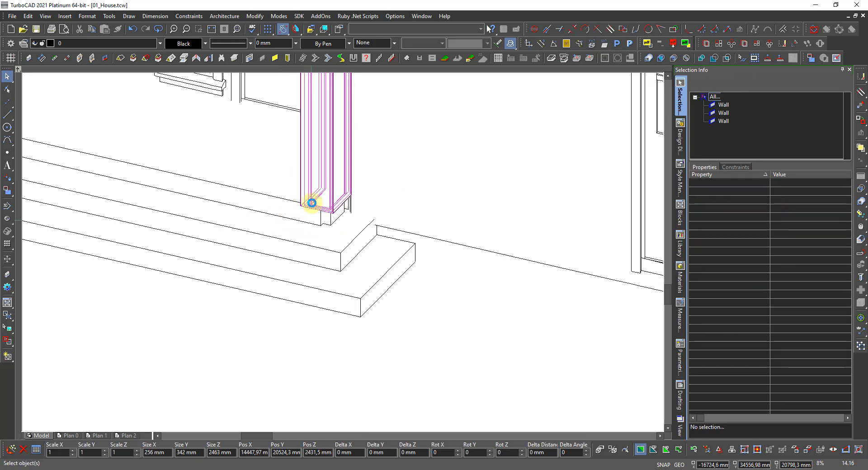
# Step: Delete the box core inside the raised cladding of the column on the front door side
pyautogui.click(326, 218)
pyautogui.click(336, 222)
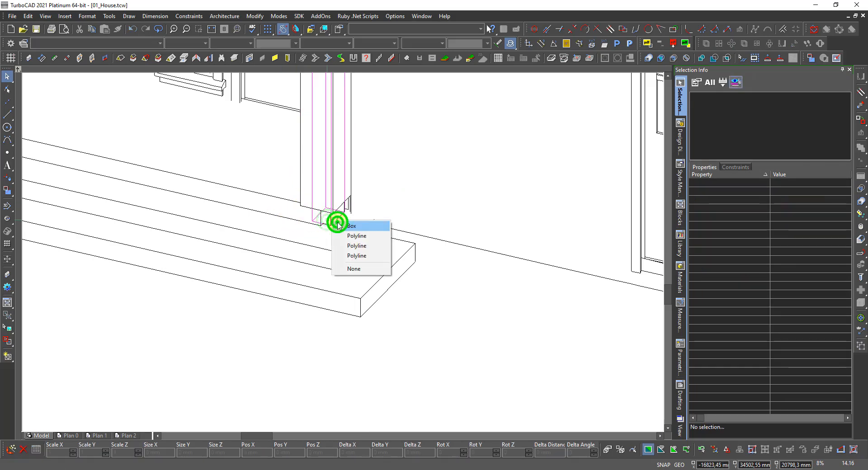
pyautogui.press('Escape')
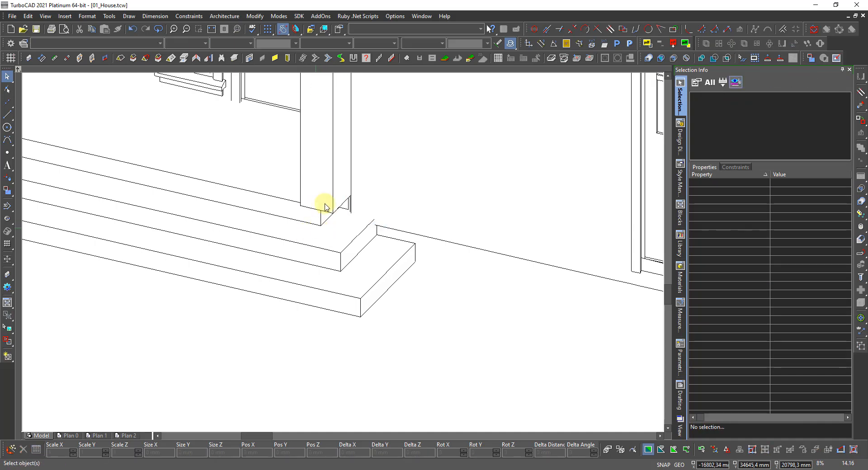
# Step: Examine how the lower ends of both entrance columns' cladding sit against the edge of the entrance floor
pyautogui.scroll(3, 343, 256)
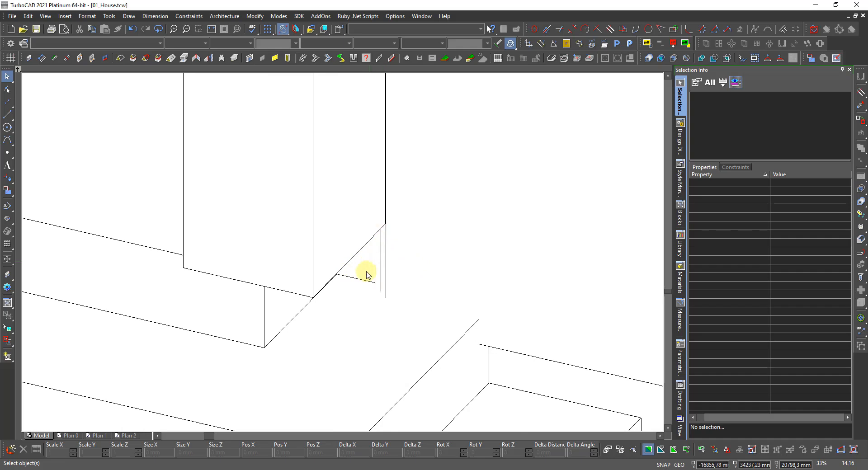
pyautogui.scroll(-3, 343, 285)
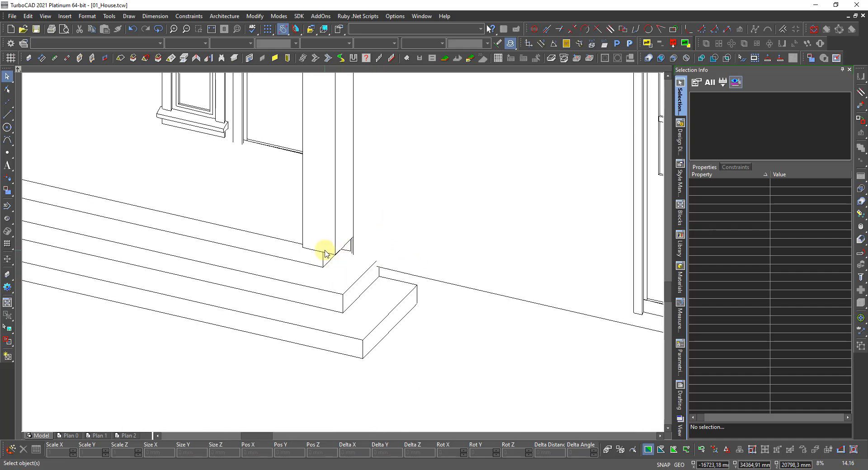
pyautogui.scroll(3, 343, 255)
pyautogui.scroll(-3, 334, 255)
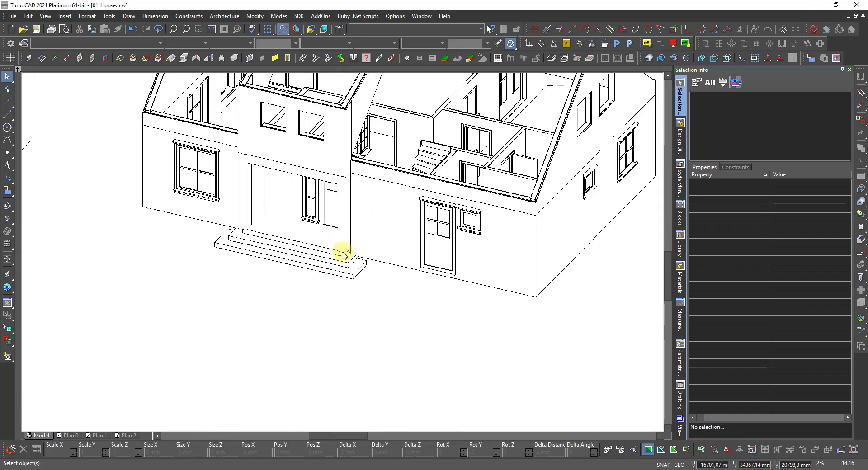
pyautogui.scroll(3, 344, 255)
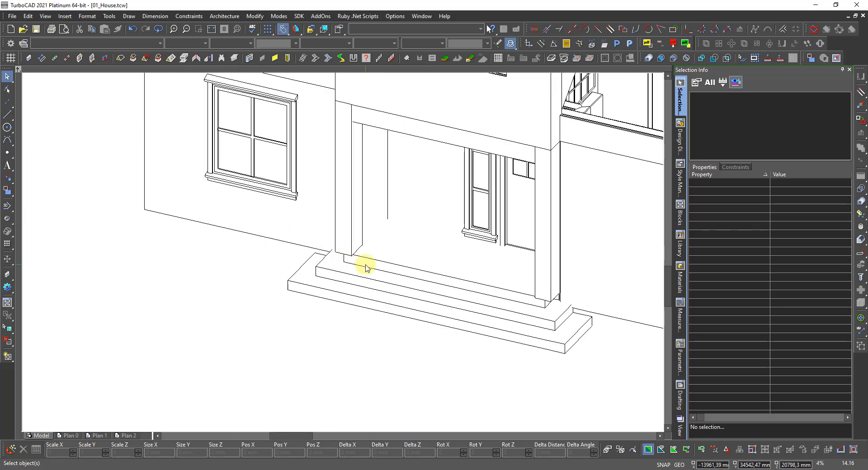
pyautogui.scroll(-3, 365, 265)
pyautogui.scroll(4, 450, 274)
pyautogui.scroll(-1, 450, 269)
# Step: Render the model with materials and inspect the foot of the column on the front door side above the entrance steps
pyautogui.rightClick(331, 244)
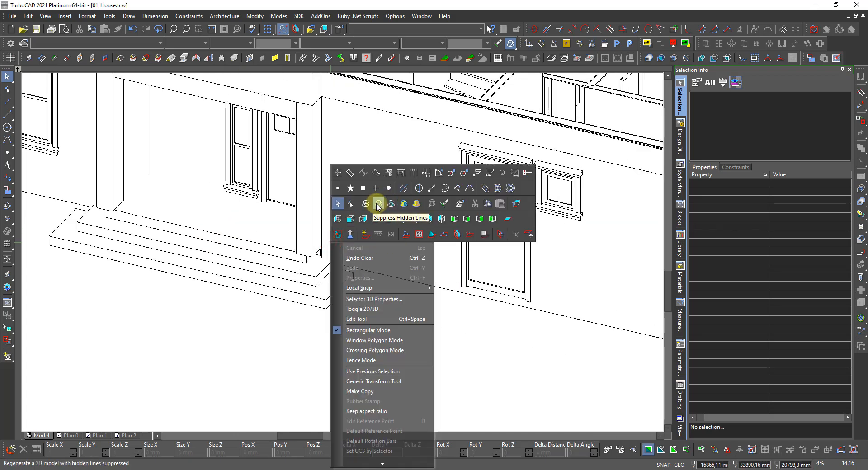
pyautogui.click(404, 206)
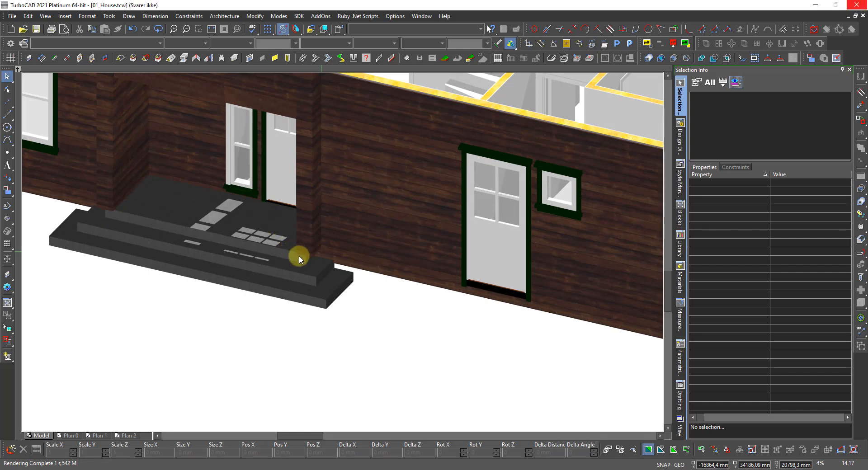
pyautogui.scroll(5, 299, 257)
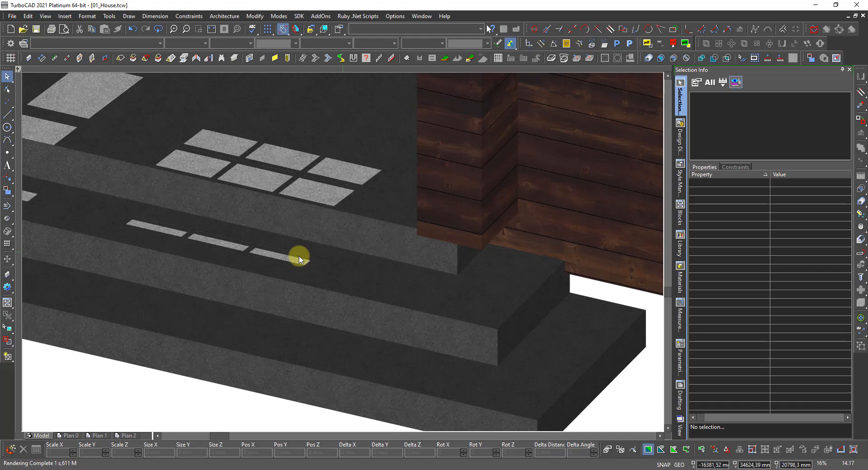
# Step: Return to hidden-line display and show the back view of the house at the foot of the column beside the front door
pyautogui.rightClick(341, 250)
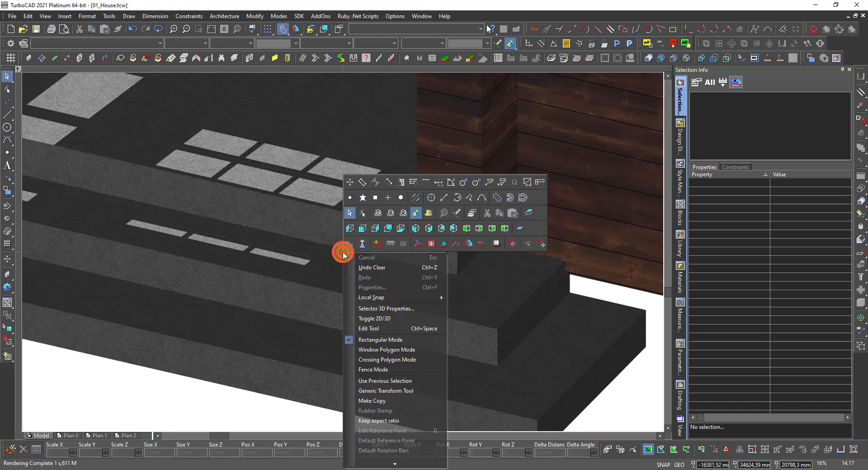
pyautogui.click(392, 215)
pyautogui.rightClick(382, 237)
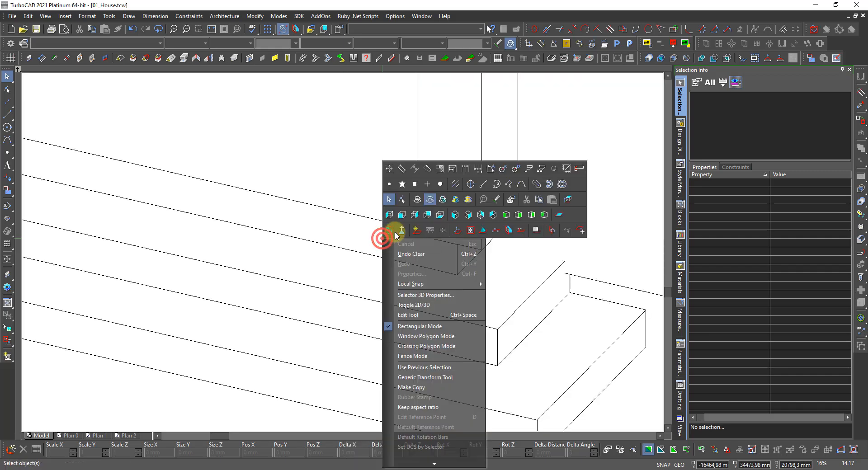
pyautogui.click(426, 214)
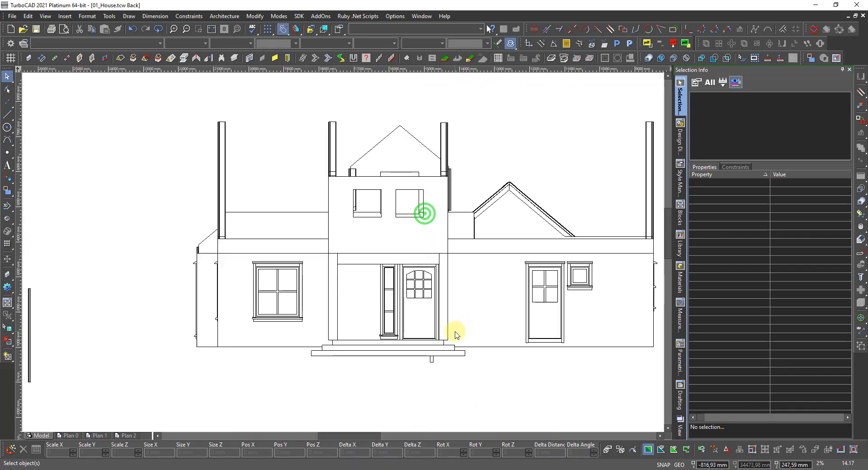
pyautogui.scroll(5, 444, 344)
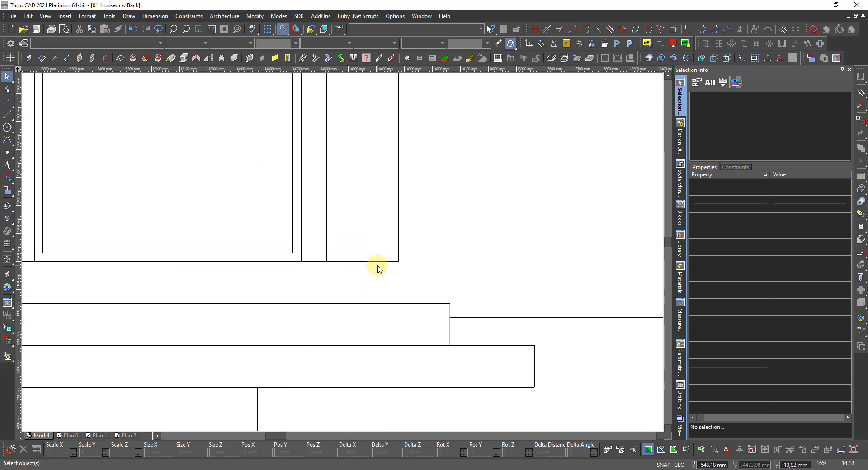
pyautogui.scroll(3, 379, 269)
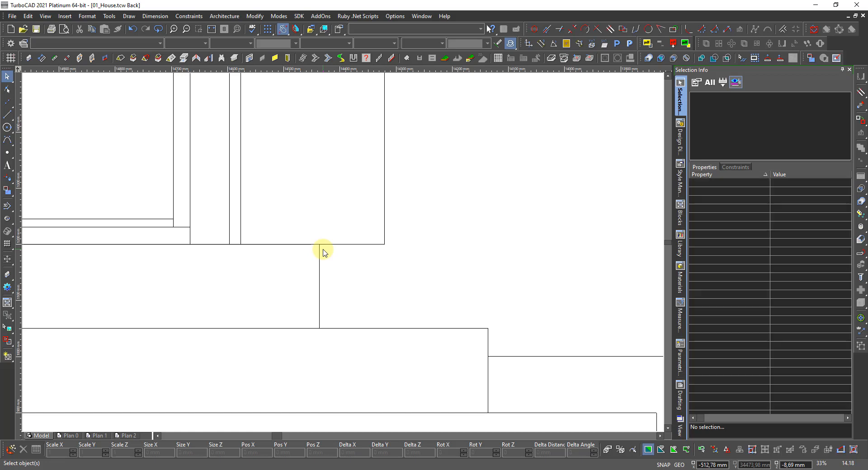
# Step: Align the workplane with the back view and dimension the horizontal overhang of the column cladding past the end of the entrance floor
pyautogui.rightClick(323, 250)
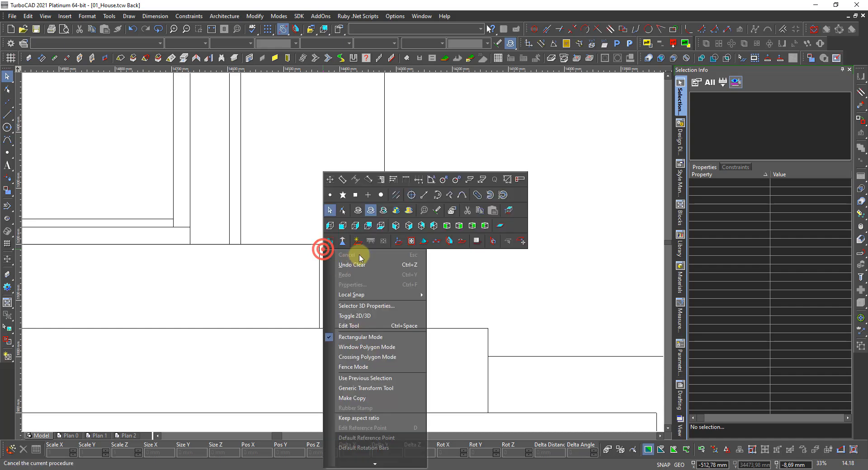
pyautogui.click(410, 240)
pyautogui.rightClick(370, 268)
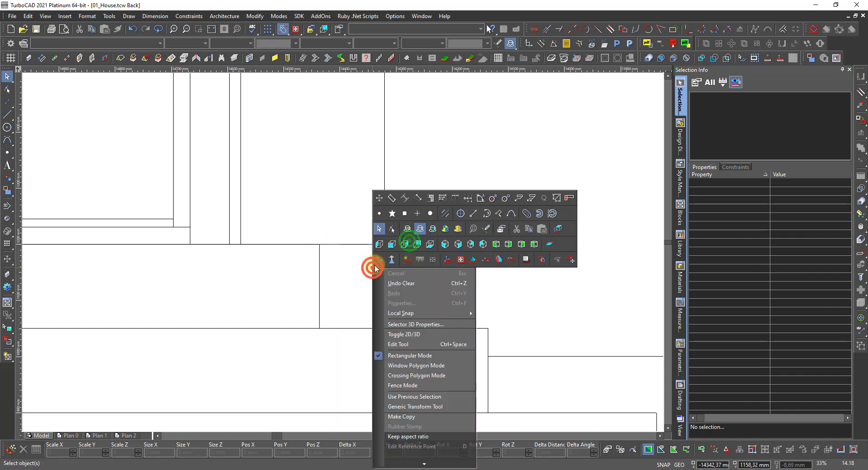
pyautogui.click(380, 199)
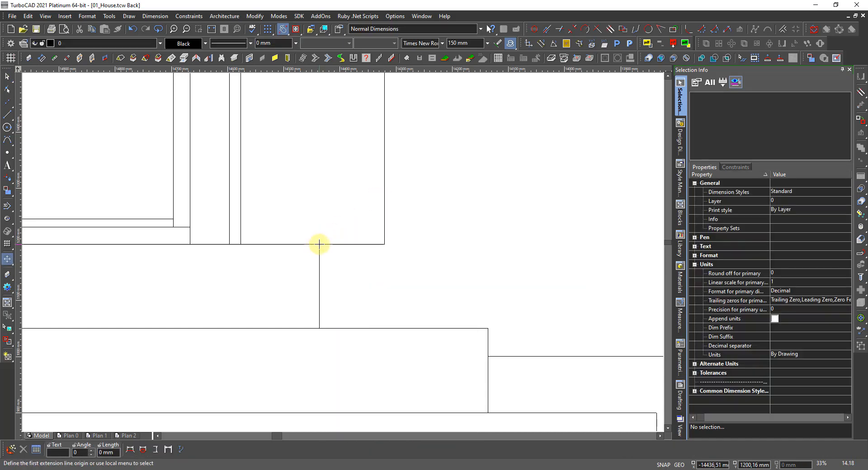
pyautogui.click(320, 245)
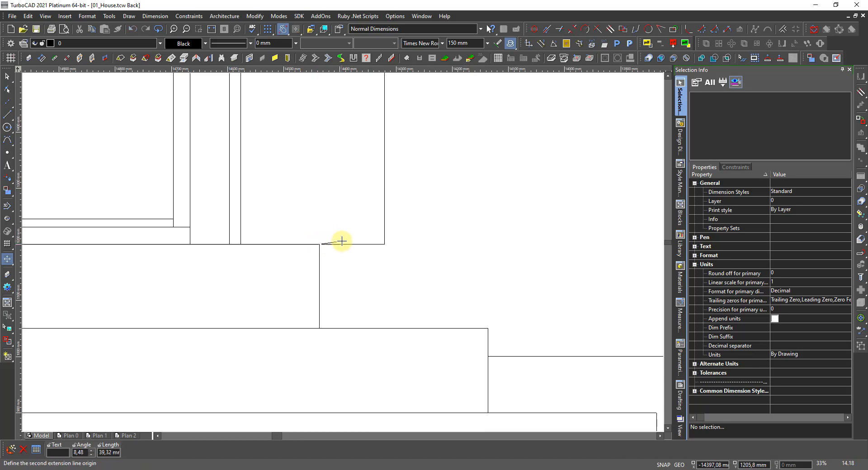
pyautogui.click(385, 244)
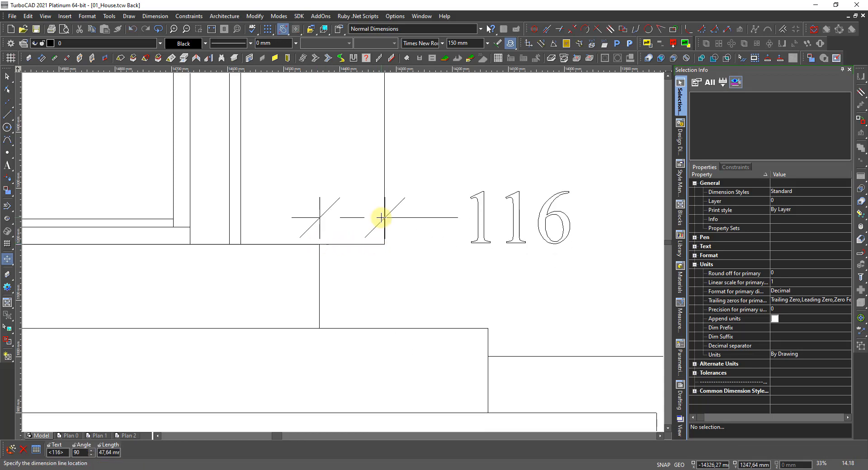
pyautogui.click(381, 217)
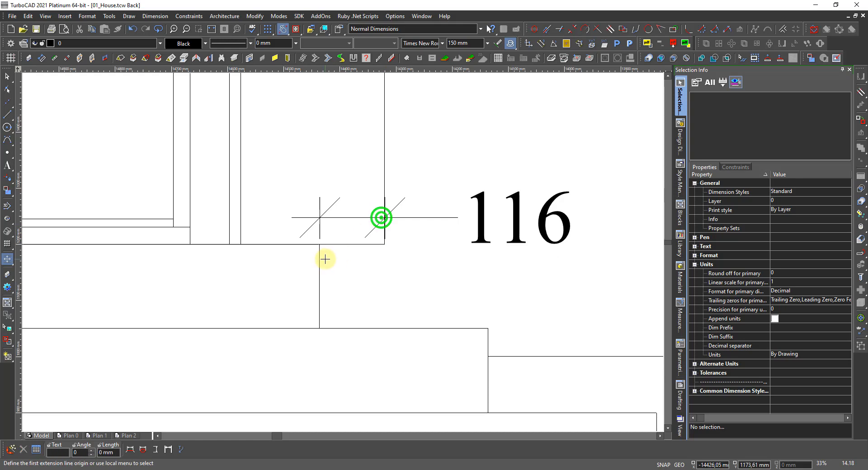
# Step: Switch to File Explorer and browse the house photos in the Bilder folder to 24_401141290[1].jpg, which shows the entrance exterior
pyautogui.scroll(-5, 323, 258)
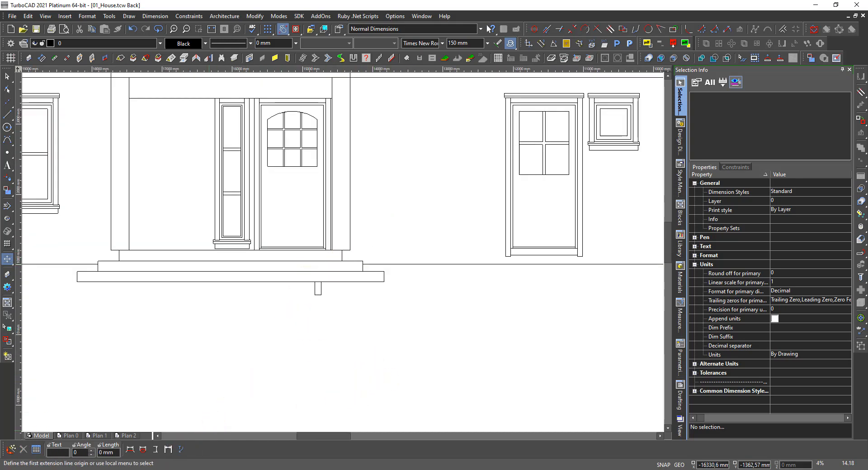
pyautogui.click(131, 448)
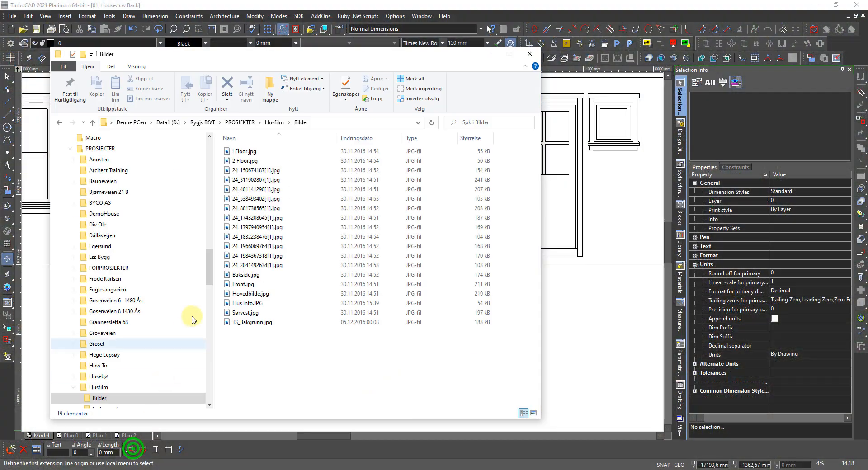
pyautogui.doubleClick(254, 170)
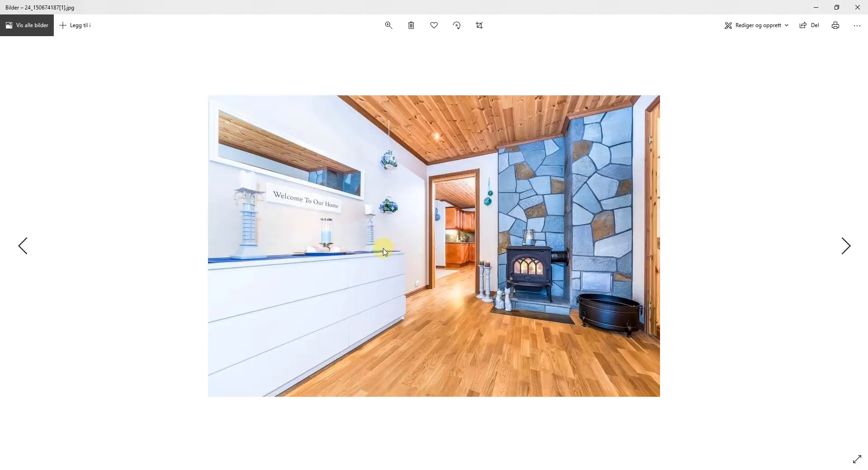
pyautogui.click(844, 248)
pyautogui.click(844, 248)
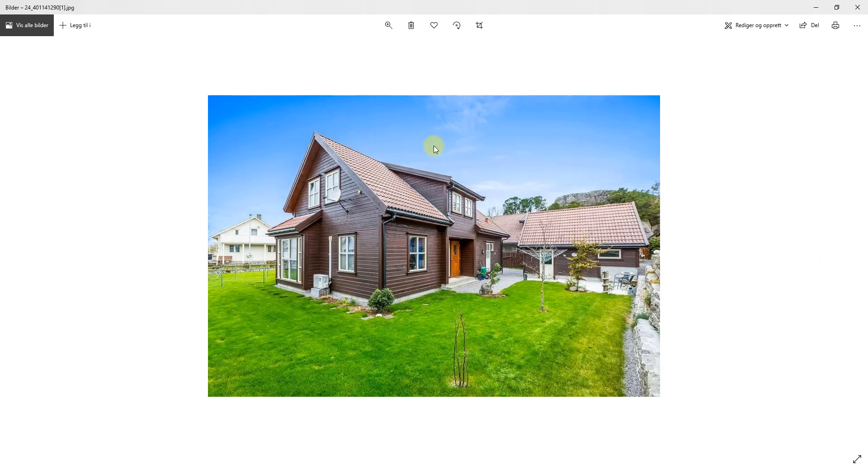
# Step: Examine the enlarged entrance in photo 24_401141290[1].jpg, especially how the cladding meets the steps, then return to the full photo
pyautogui.click(389, 25)
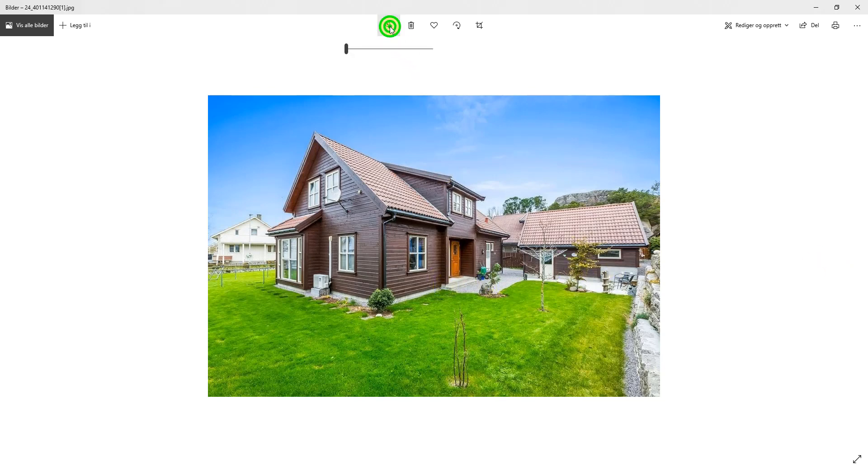
pyautogui.click(423, 49)
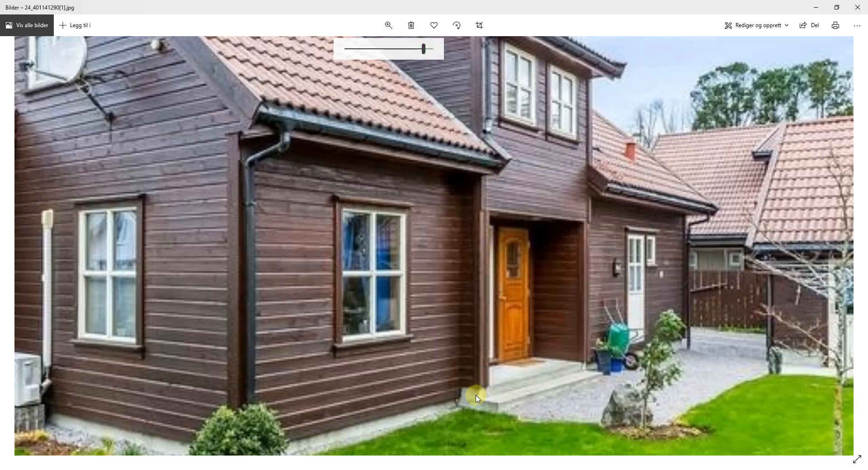
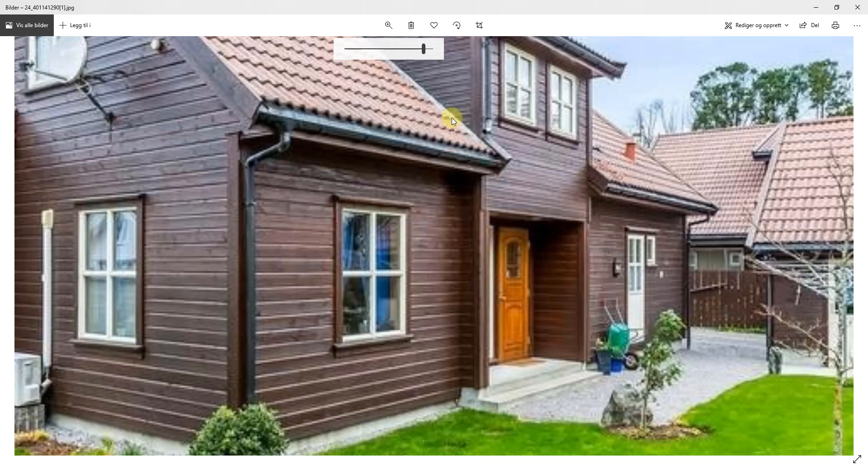
pyautogui.moveTo(425, 49); pyautogui.dragTo(432, 49)
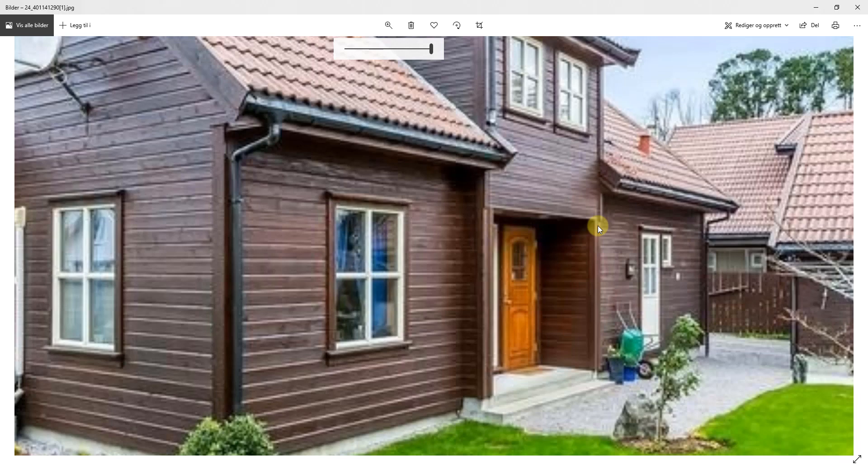
pyautogui.doubleClick(448, 229)
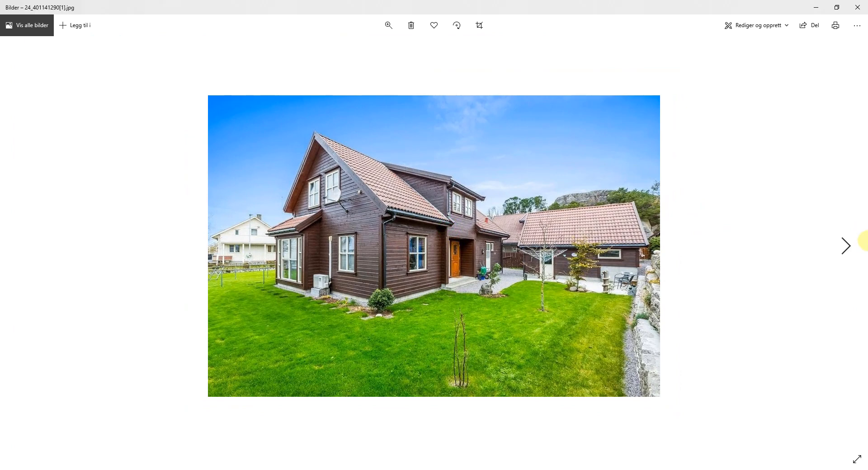
pyautogui.click(849, 246)
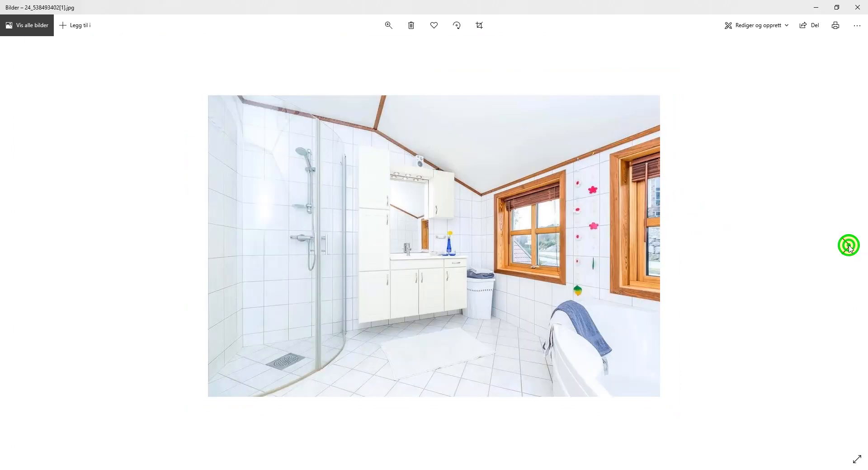
pyautogui.click(849, 247)
pyautogui.click(849, 247)
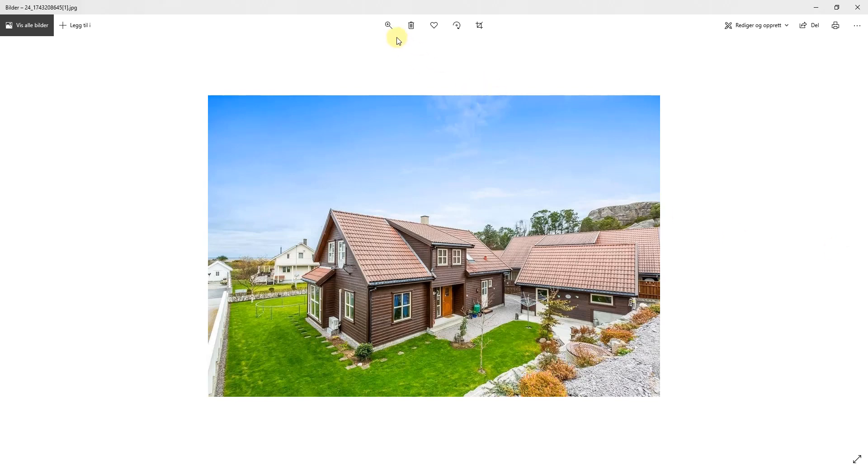
pyautogui.click(389, 25)
pyautogui.click(431, 49)
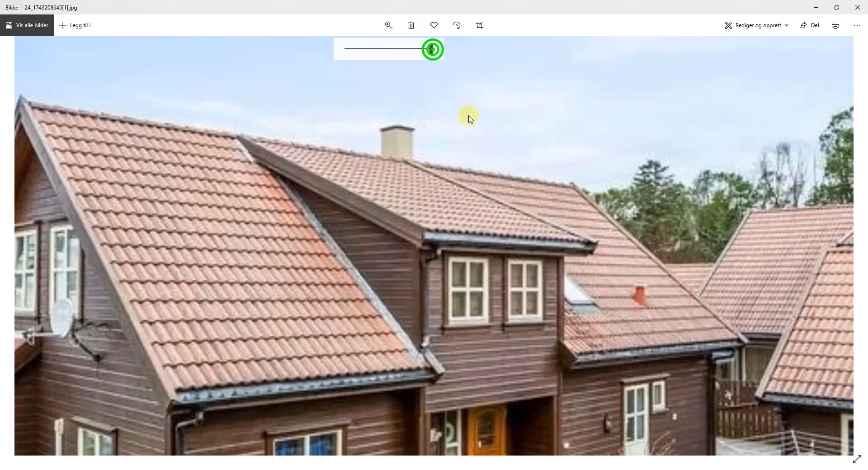
pyautogui.moveTo(493, 344); pyautogui.dragTo(478, 242)
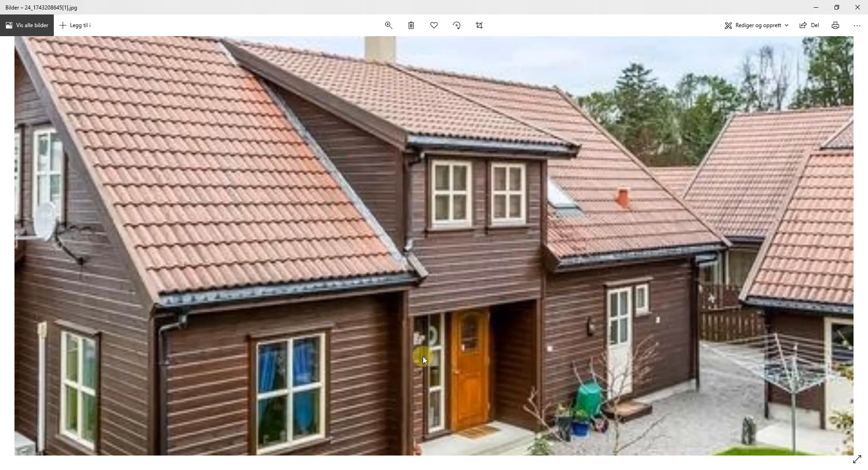
pyautogui.doubleClick(457, 348)
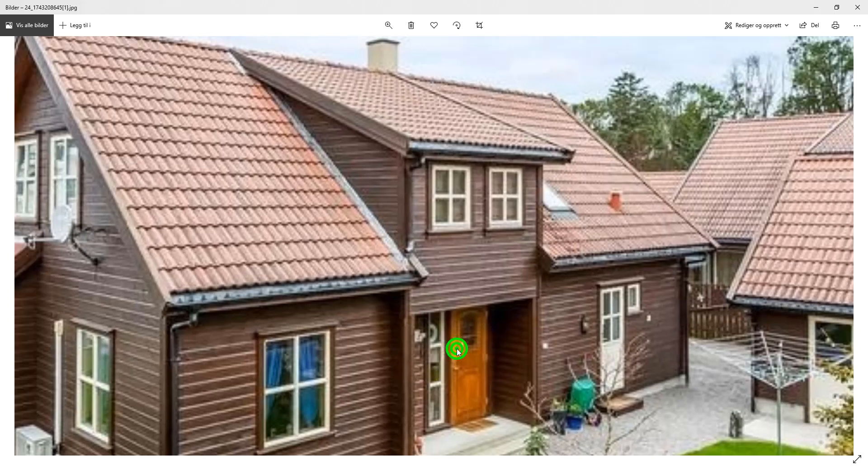
# Step: Browse the remaining house photos, including Bakside.jpg, Hovedbilde.jpg and Sørvest.jpg, for other views of the entrance
pyautogui.click(847, 239)
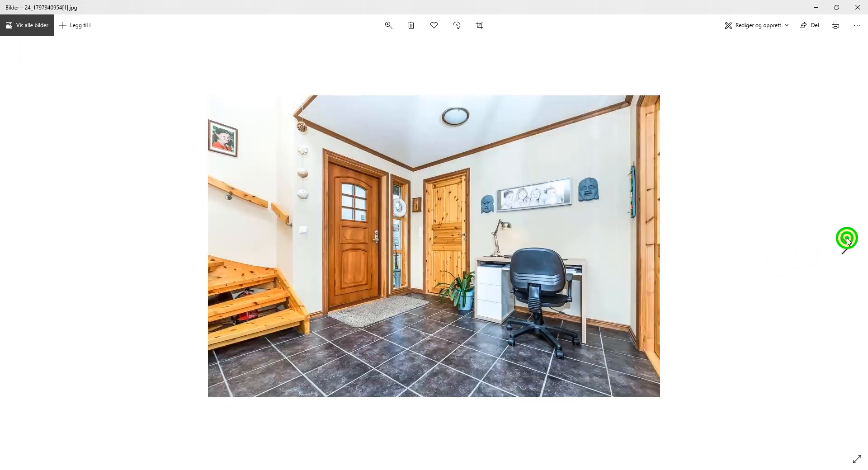
pyautogui.click(848, 239)
pyautogui.click(848, 240)
pyautogui.click(847, 239)
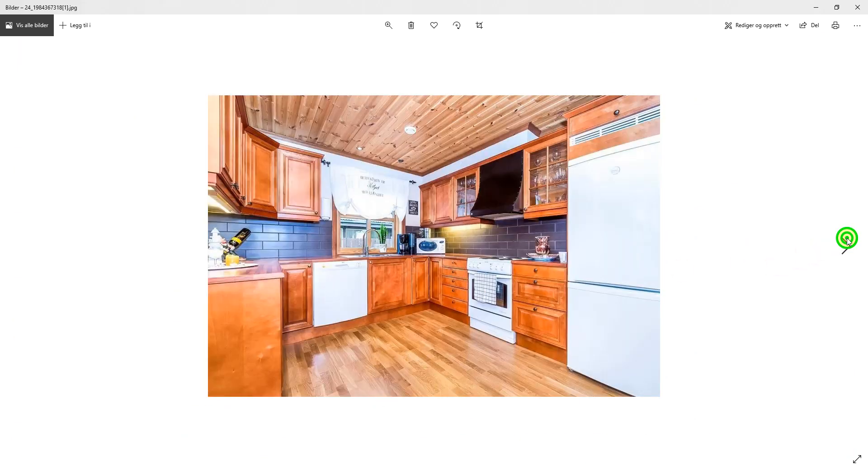
pyautogui.click(847, 240)
pyautogui.click(847, 240)
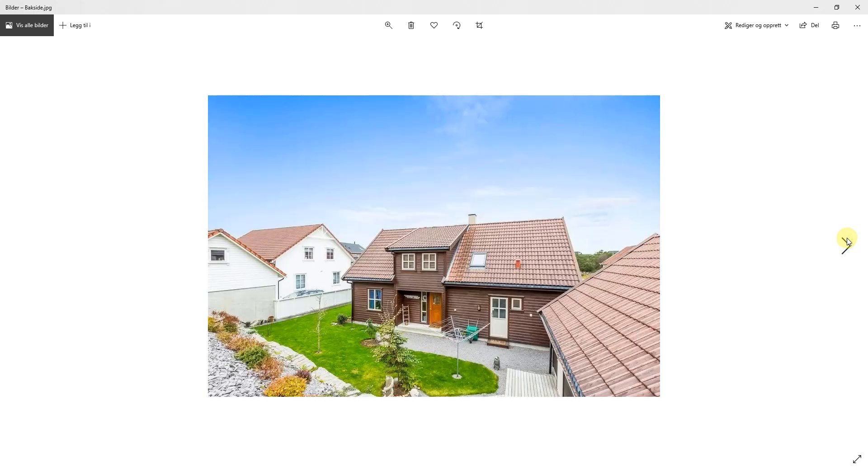
pyautogui.click(847, 240)
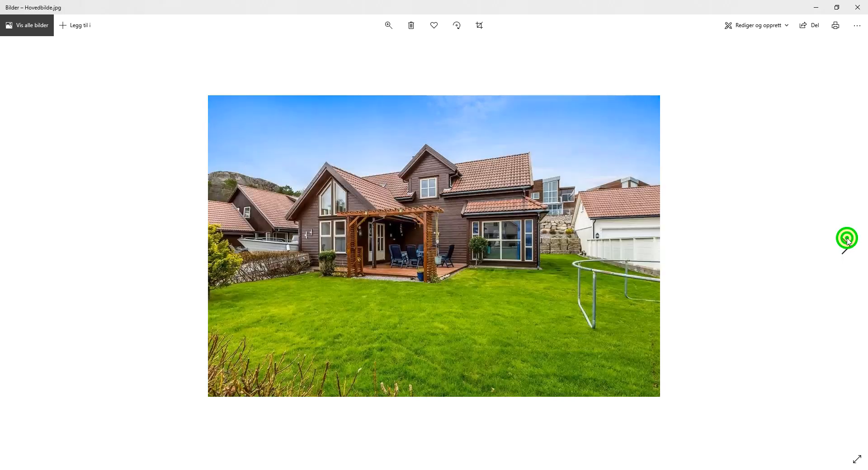
pyautogui.click(847, 239)
pyautogui.click(848, 240)
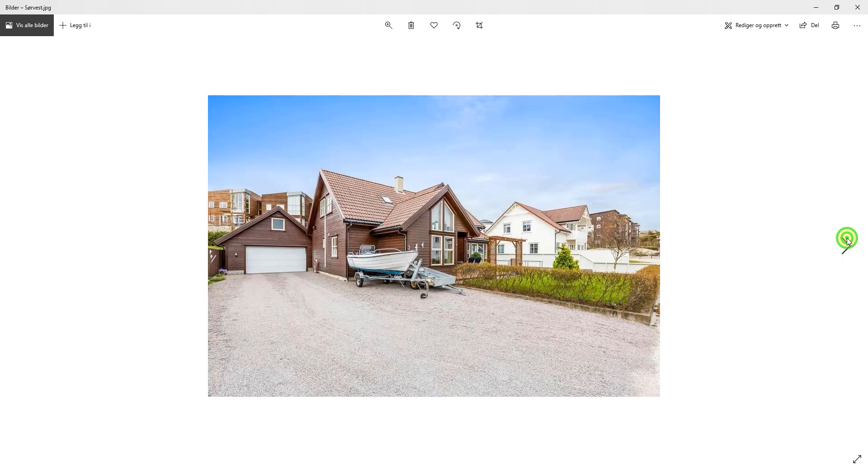
pyautogui.click(847, 240)
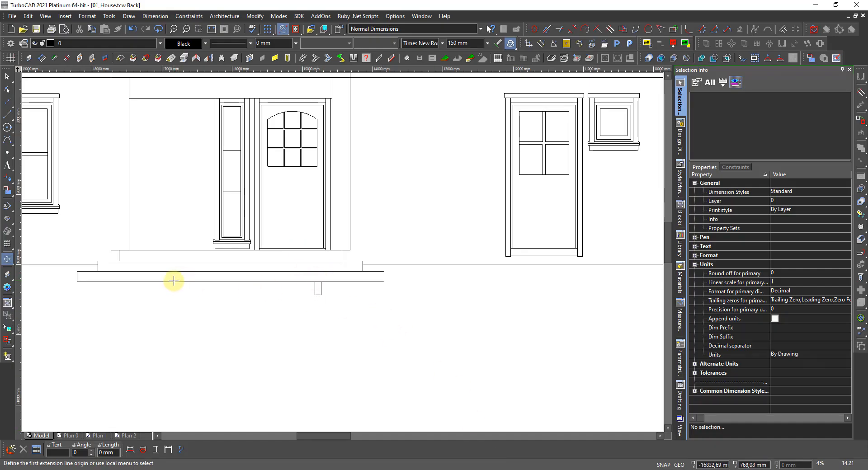
# Step: Switch back to TurboCAD and delete the lowest and widest step slab below the entrance in the back view
pyautogui.scroll(1, 174, 281)
pyautogui.scroll(-1, 349, 252)
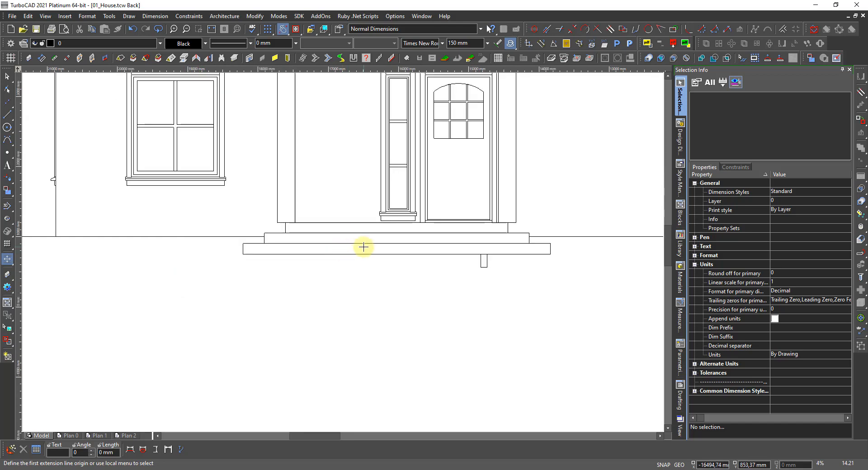
pyautogui.press('Escape')
pyautogui.click(322, 254)
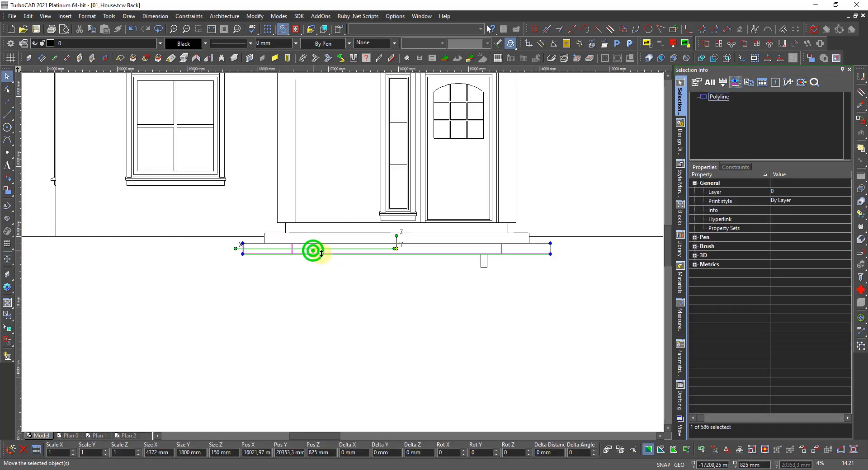
pyautogui.press('Delete')
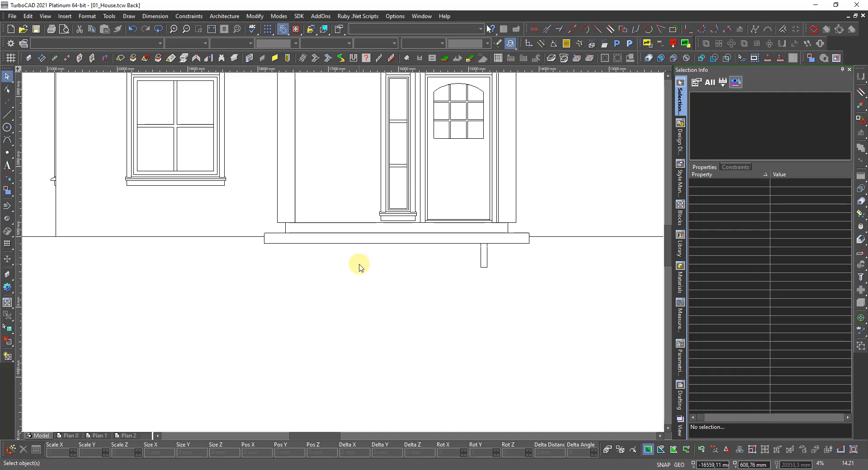
# Step: Align the workplane with the back view and measure the column cladding's horizontal overhang past the entrance floor edge without keeping the dimension
pyautogui.scroll(1, 360, 267)
pyautogui.scroll(1, 358, 255)
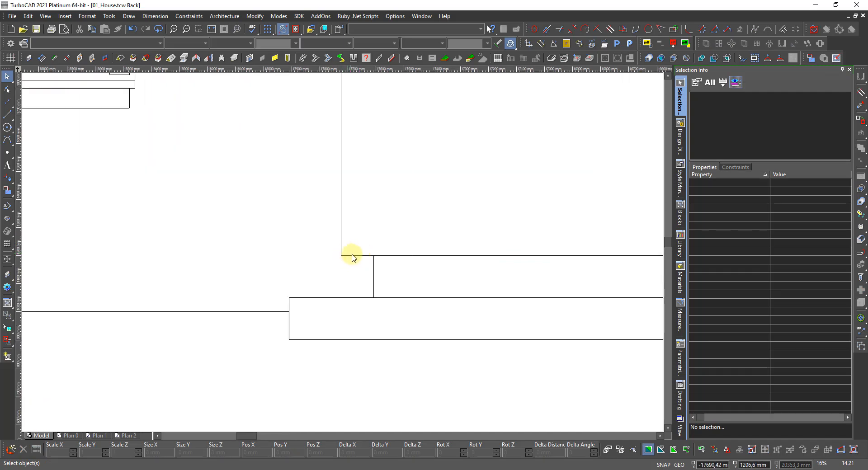
pyautogui.rightClick(331, 247)
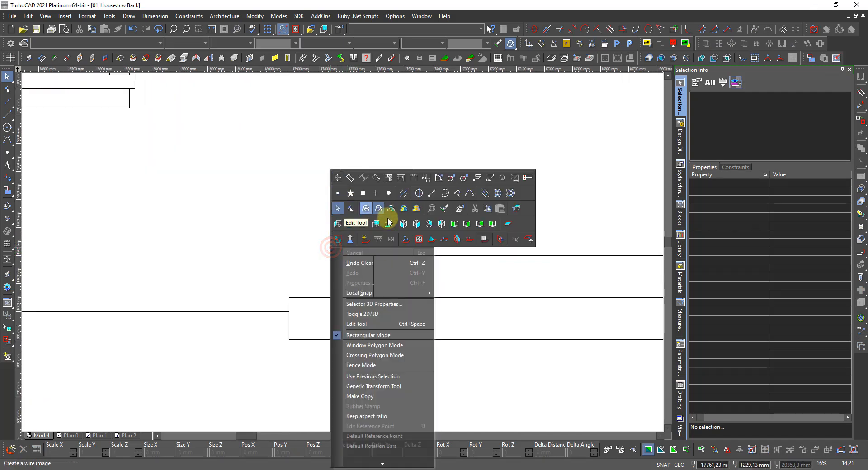
pyautogui.click(420, 240)
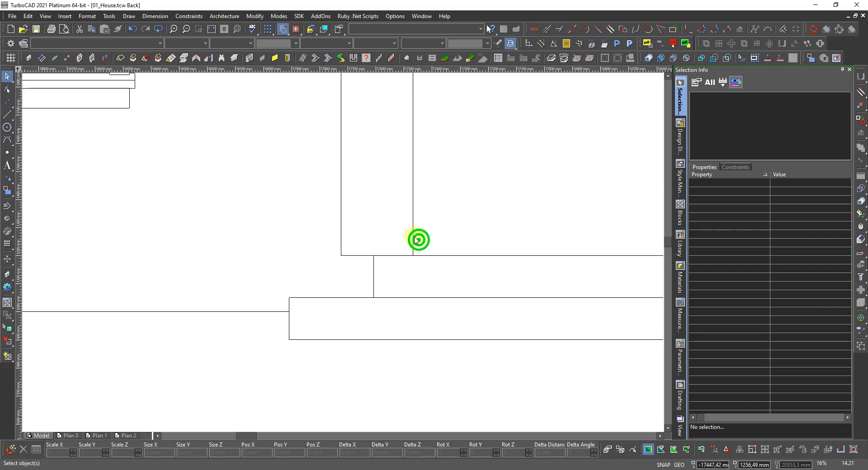
pyautogui.rightClick(352, 254)
pyautogui.click(359, 185)
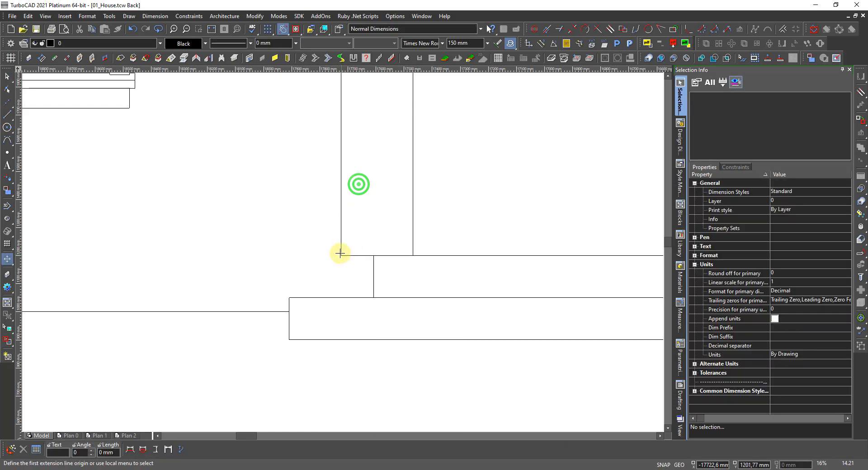
pyautogui.click(340, 257)
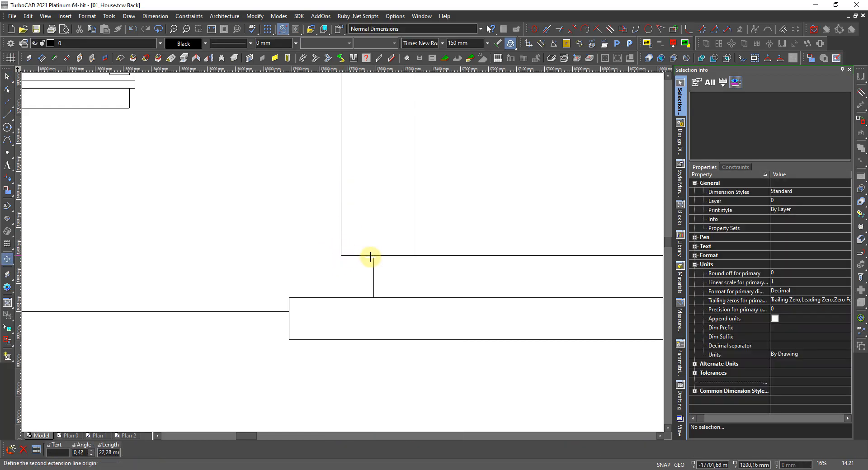
pyautogui.click(373, 257)
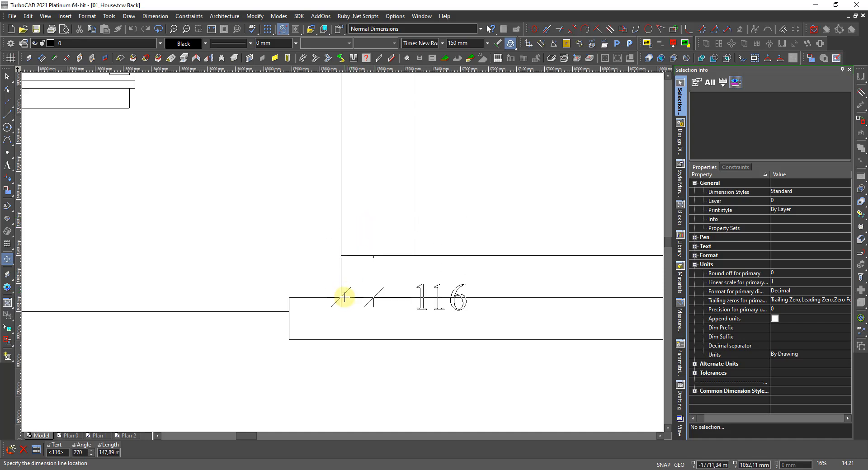
pyautogui.press('Escape')
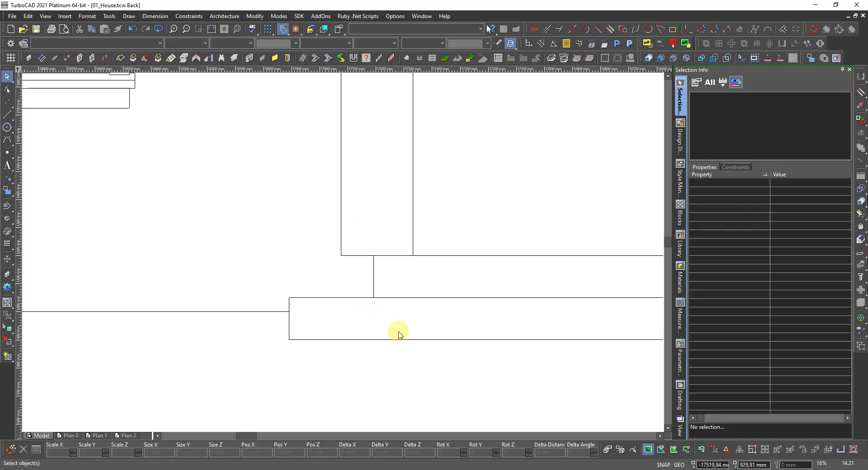
# Step: Switch to Calculator, subtract 54 from 116 and copy the result
pyautogui.press('XF86Calculator')
pyautogui.write('116')
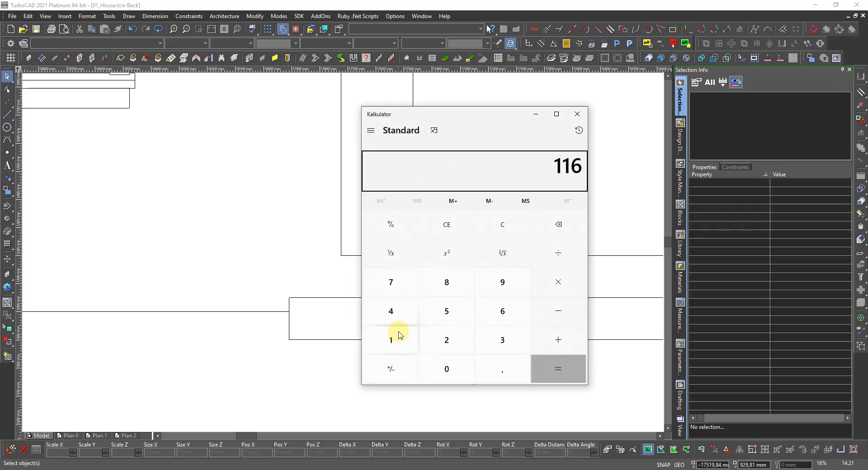
pyautogui.write('54')
pyautogui.press('Return')
pyautogui.click(528, 173)
pyautogui.click(536, 175)
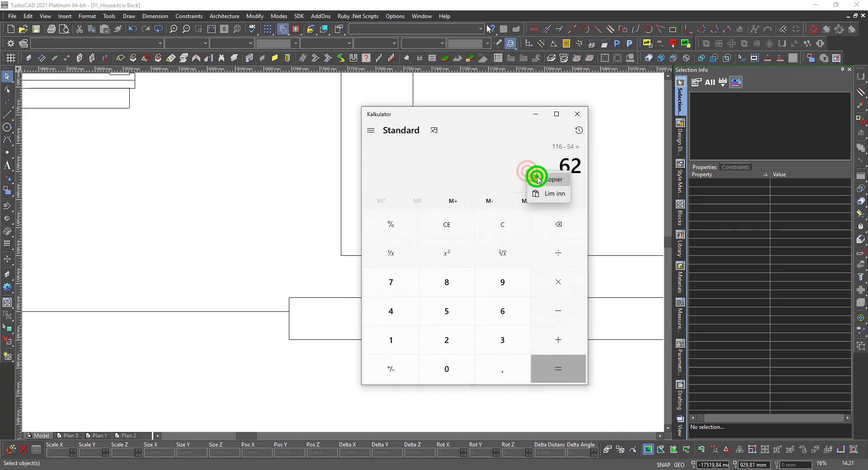
# Step: Return to TurboCAD and show the world plan view in wireframe display at the outer corner of the entrance column
pyautogui.click(310, 225)
pyautogui.rightClick(310, 225)
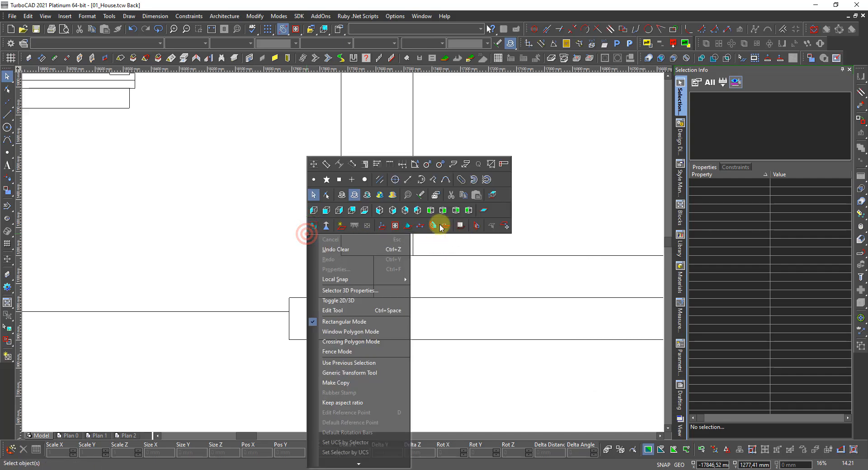
pyautogui.click(493, 195)
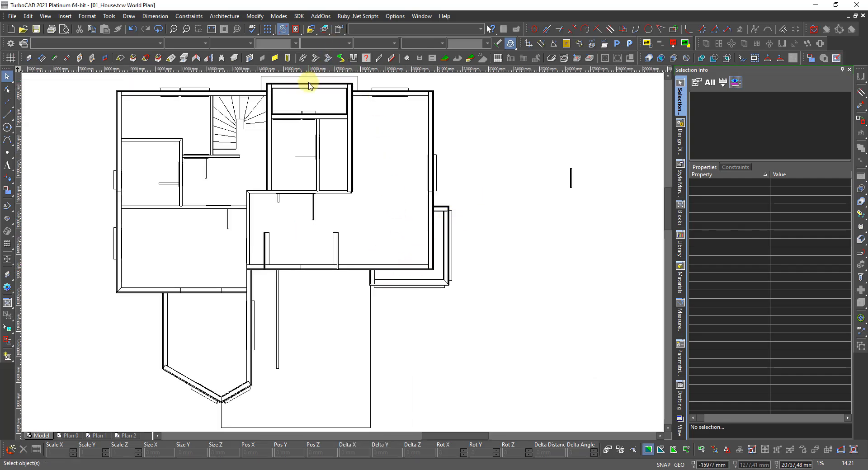
pyautogui.scroll(1, 308, 80)
pyautogui.scroll(1, 344, 252)
pyautogui.rightClick(345, 252)
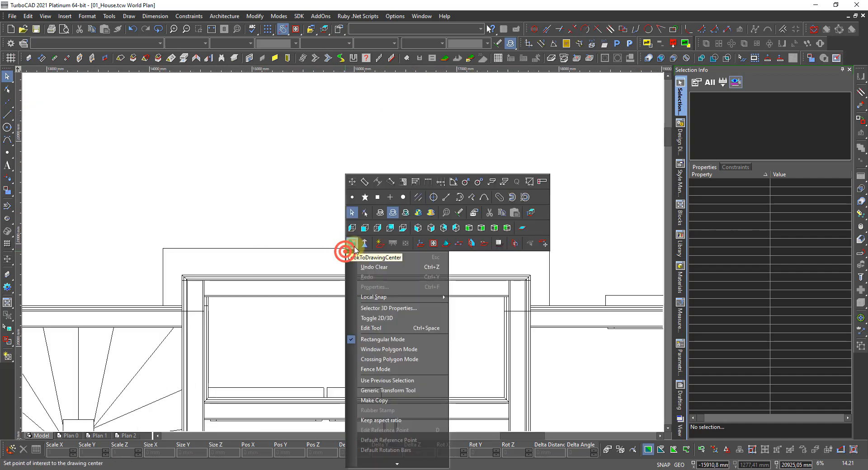
pyautogui.click(381, 213)
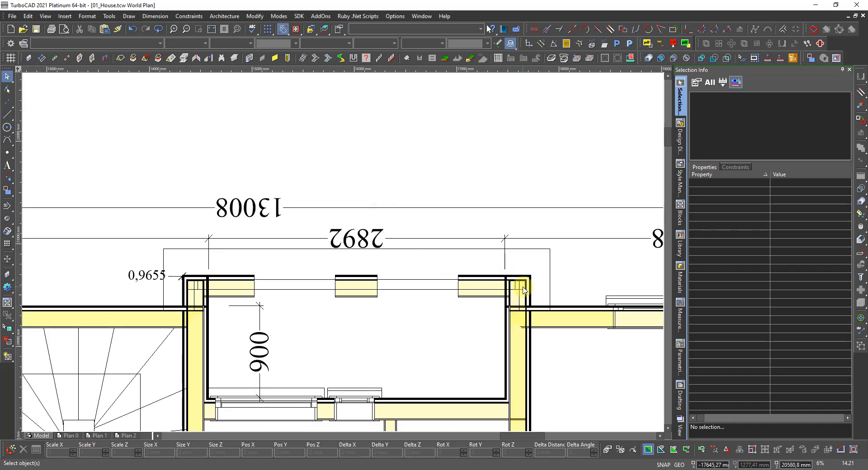
pyautogui.scroll(1, 522, 297)
pyautogui.scroll(1, 333, 248)
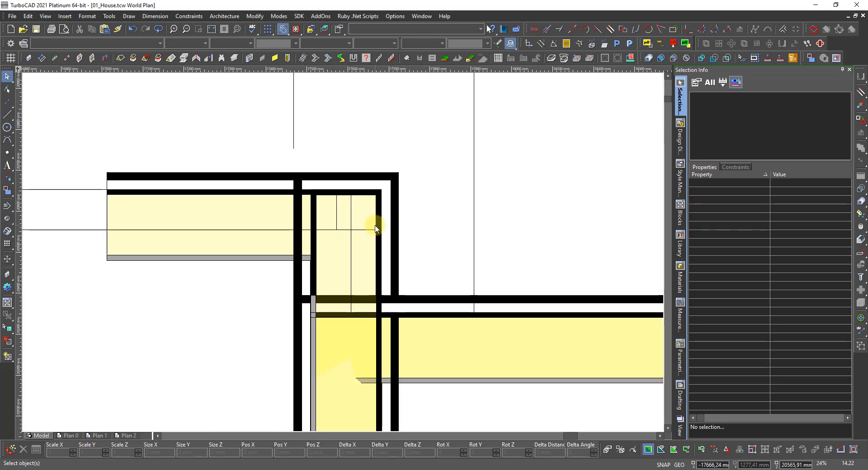
# Step: Measure the horizontal distance from the entrance floor edge inside the corner column to the step edge beyond it, without keeping the dimension
pyautogui.rightClick(360, 238)
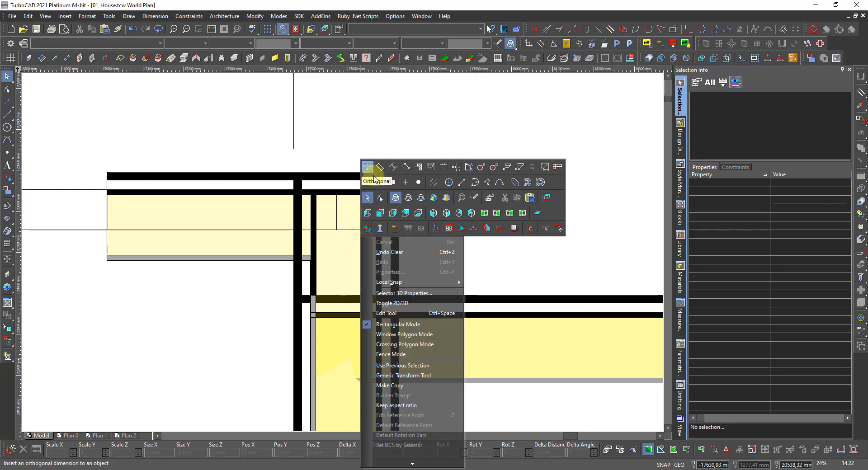
pyautogui.click(439, 228)
pyautogui.rightClick(400, 248)
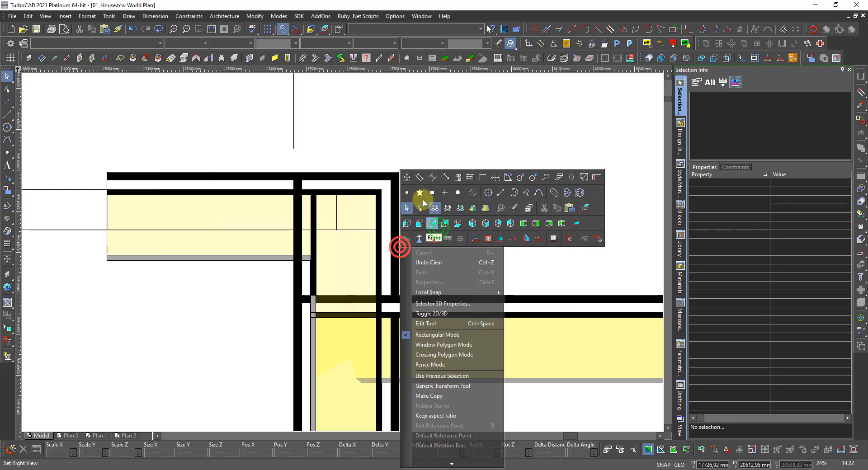
pyautogui.click(408, 178)
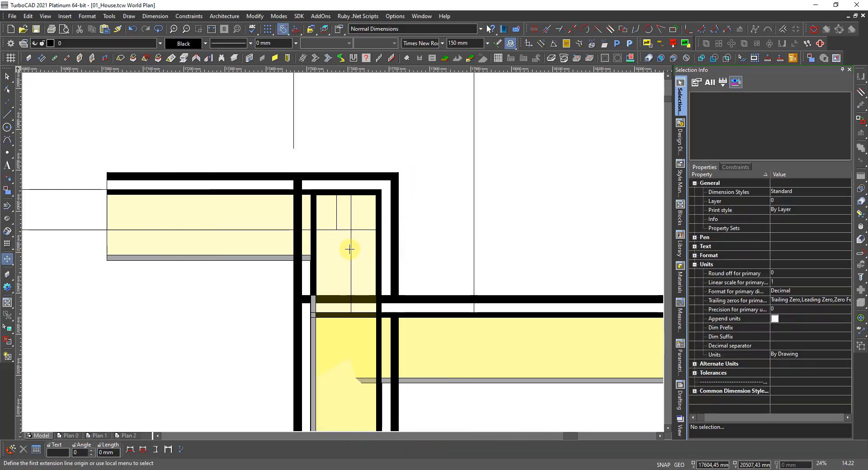
pyautogui.click(351, 249)
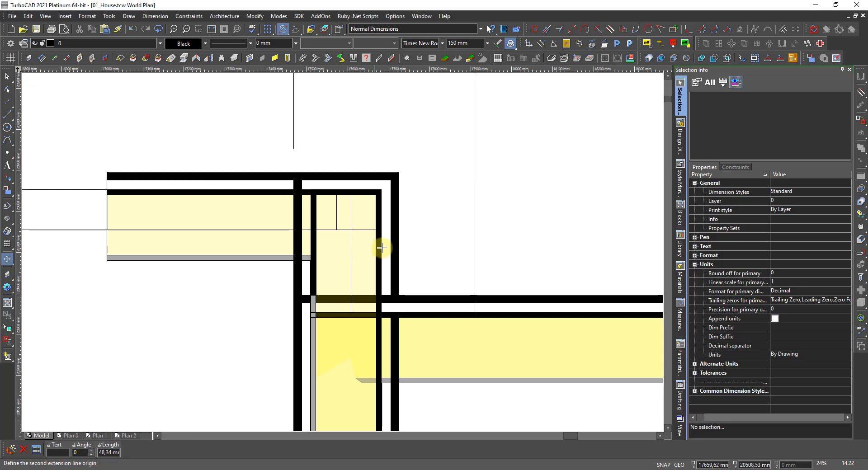
pyautogui.click(473, 246)
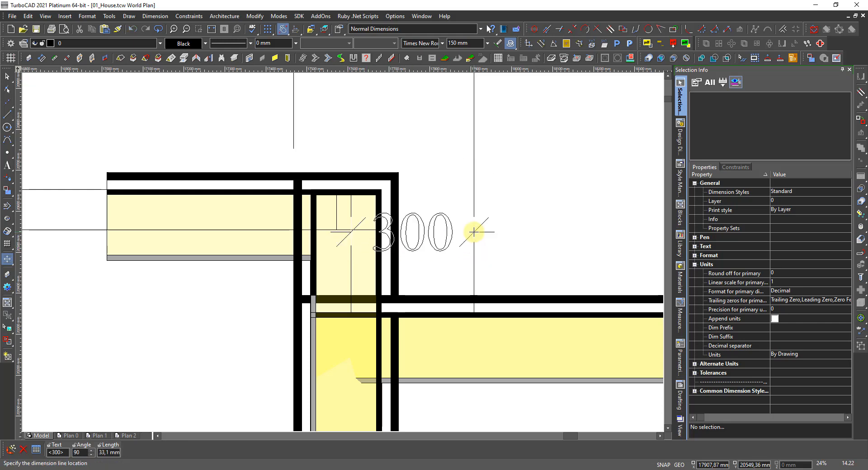
pyautogui.press('Escape')
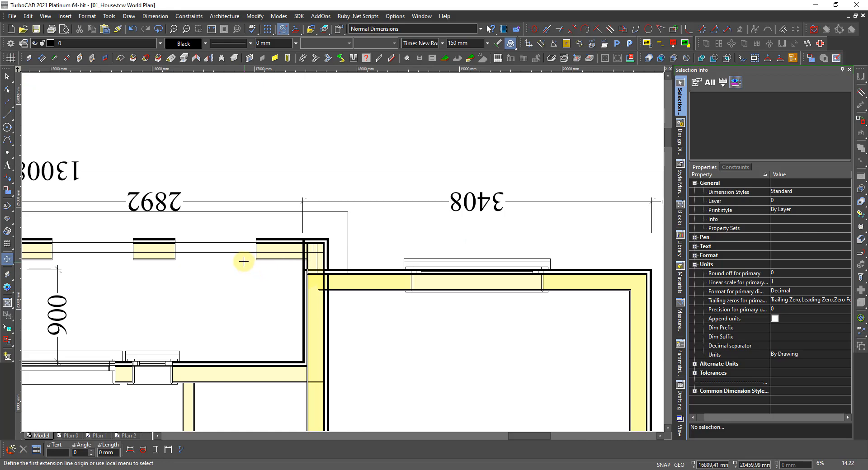
pyautogui.scroll(2, 242, 253)
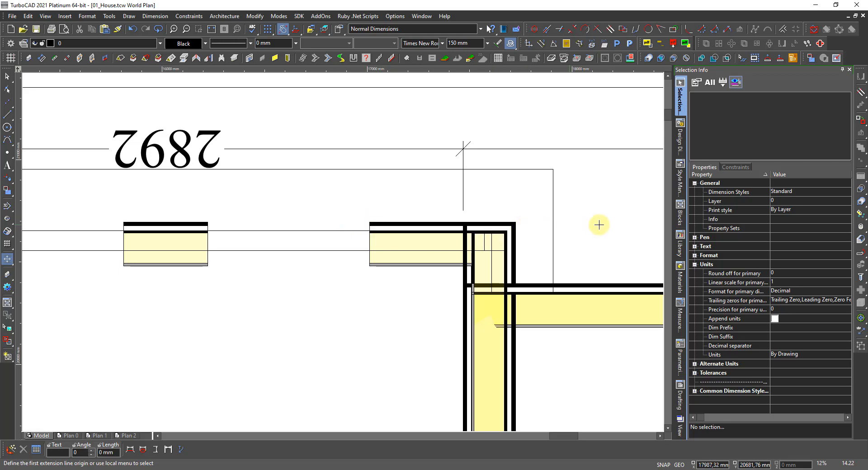
pyautogui.scroll(2, 523, 228)
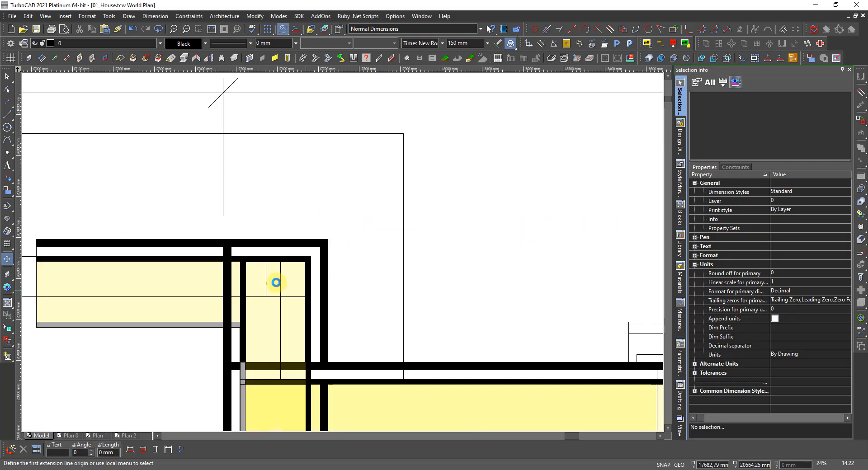
pyautogui.press('Escape')
# Step: Open the entrance floor polyline that runs through the corner column for node editing
pyautogui.rightClick(285, 308)
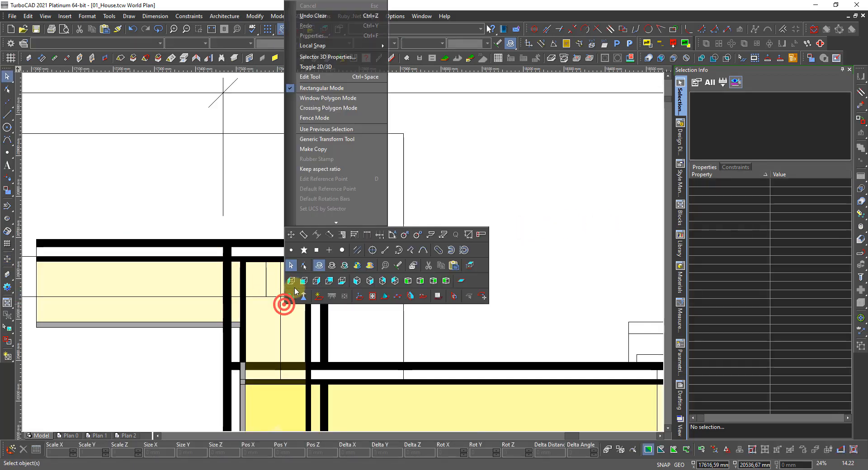
pyautogui.click(304, 266)
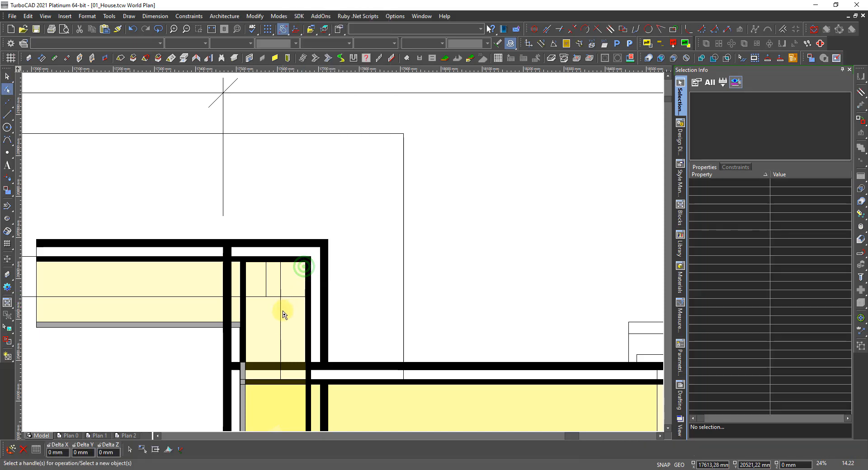
pyautogui.click(279, 313)
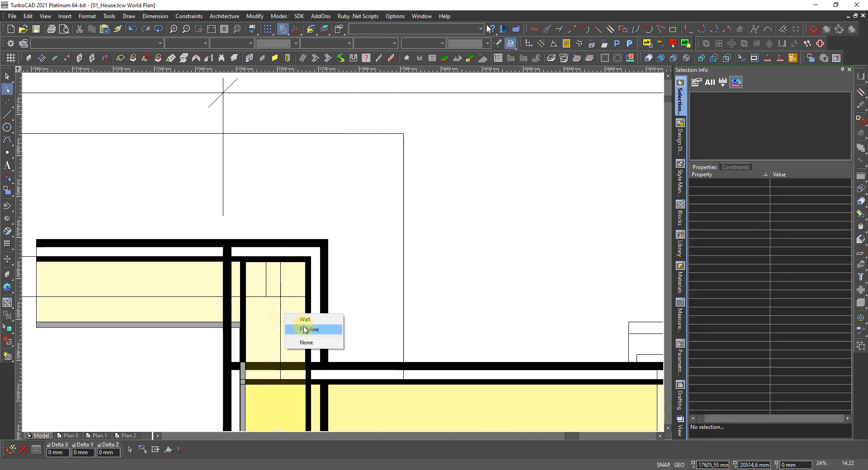
pyautogui.click(307, 329)
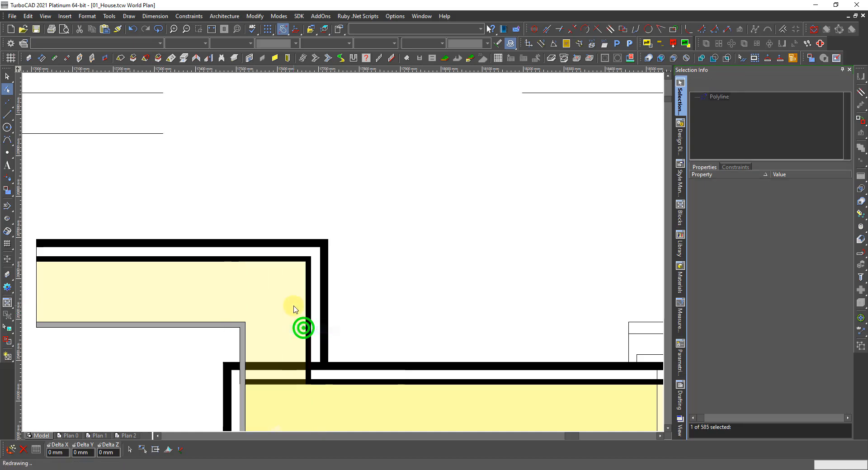
# Step: Try hiding the floor polyline's vertical side segment within the column, and undo it
pyautogui.rightClick(274, 310)
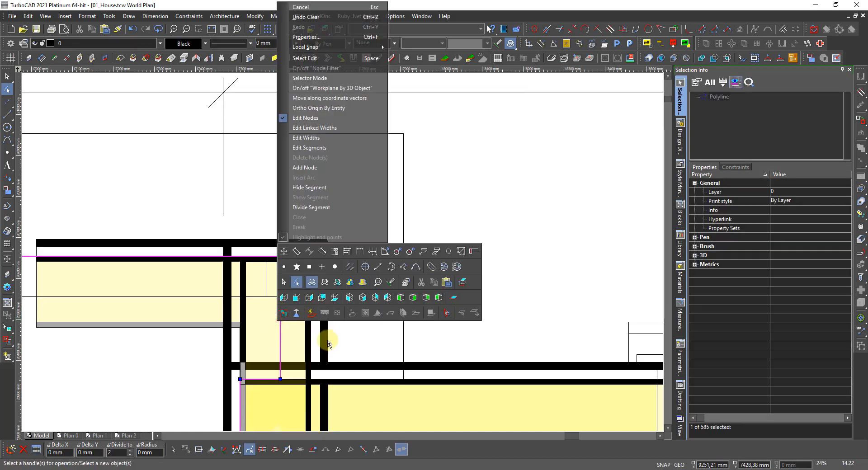
pyautogui.click(317, 188)
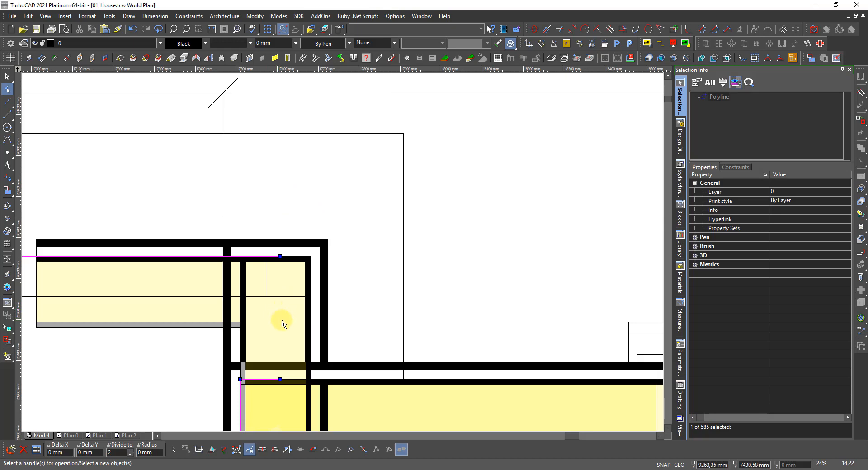
pyautogui.scroll(1, 282, 324)
pyautogui.scroll(1, 341, 248)
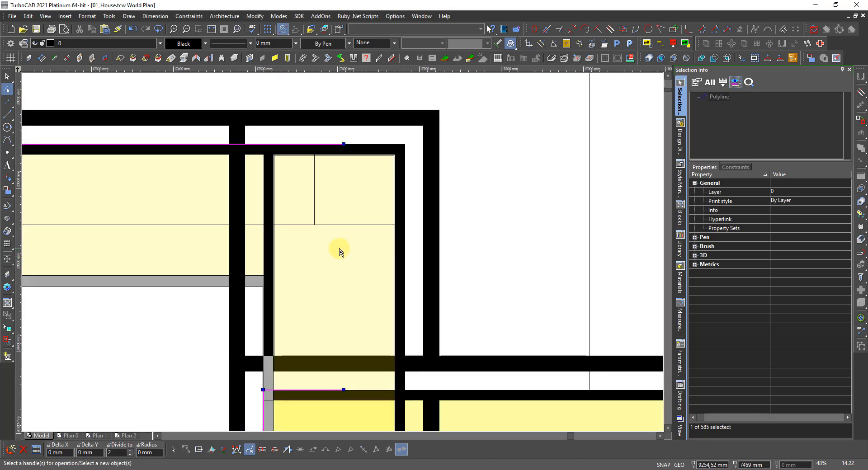
pyautogui.hotkey('ctrl', 'z')
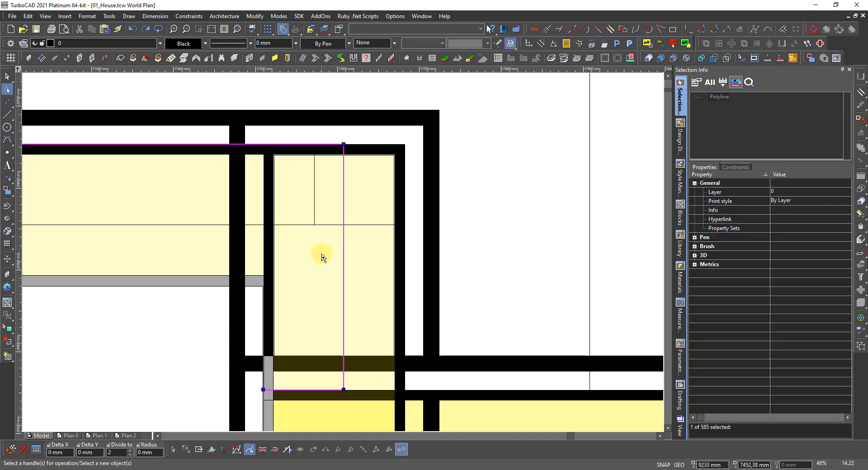
# Step: Switch the floor polyline to segment editing and move its side segment 62 mm outward to the column's wall line
pyautogui.rightClick(322, 253)
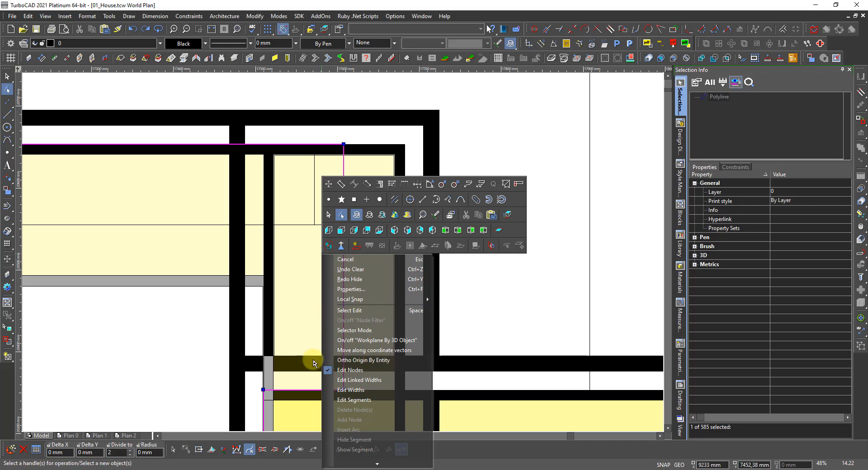
pyautogui.click(355, 401)
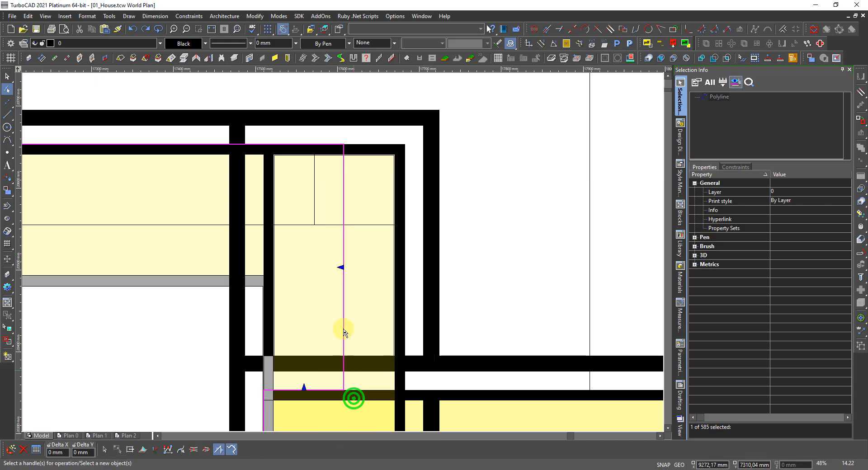
pyautogui.click(341, 267)
pyautogui.scroll(4, 345, 256)
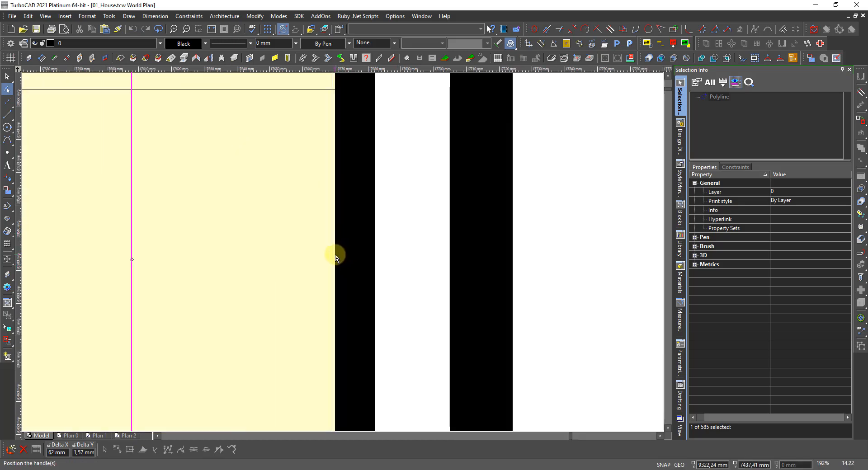
pyautogui.click(336, 258)
pyautogui.scroll(-6, 336, 256)
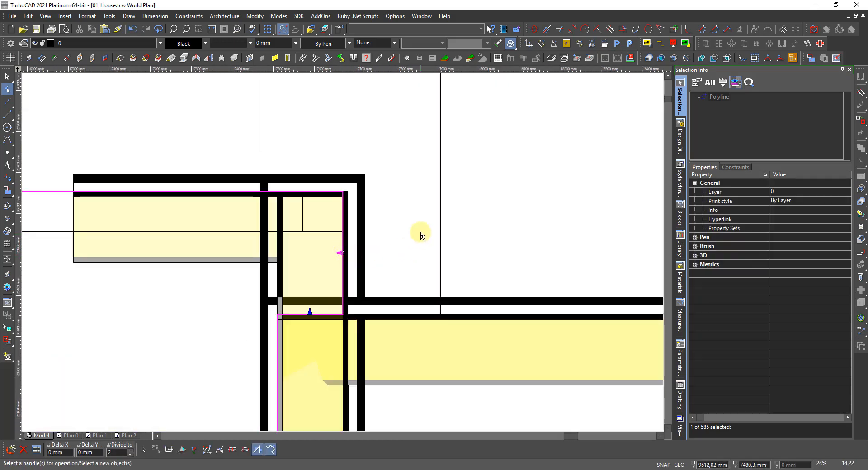
# Step: Move the matching side segment of the surrounding step polyline outward by 62 mm in X and 0 in Y
pyautogui.click(442, 248)
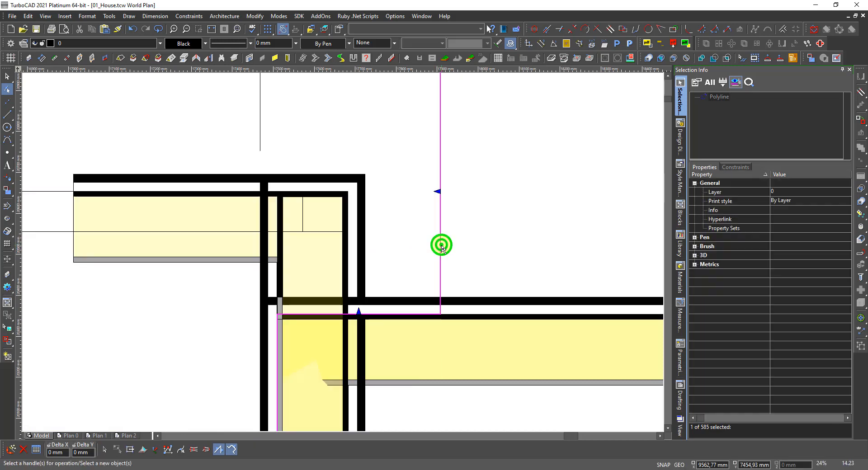
pyautogui.click(441, 194)
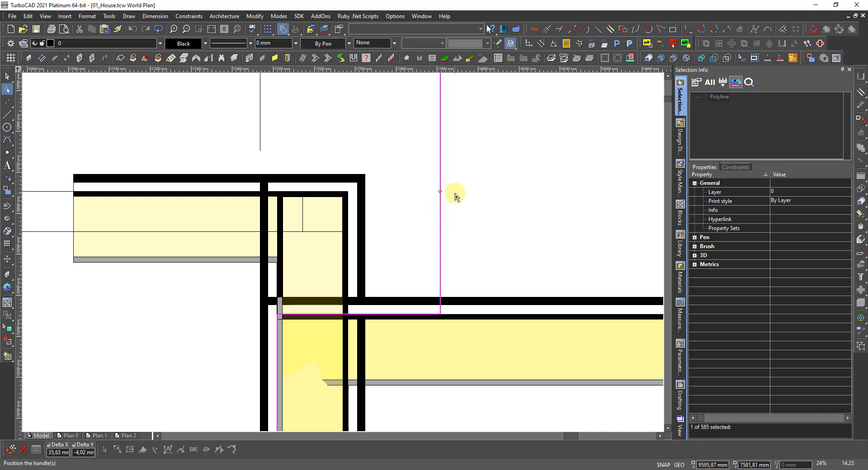
pyautogui.write('62')
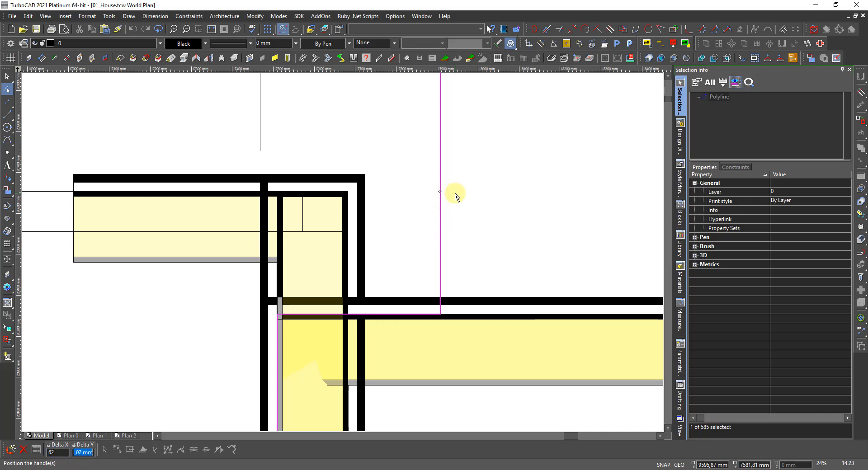
pyautogui.write('0')
pyautogui.press('Return')
# Step: Move the step polyline's side segment at the opposite end of the entrance by -62 mm in X and 0 in Y
pyautogui.scroll(-2, 451, 197)
pyautogui.moveTo(451, 198); pyautogui.dragTo(341, 253, button='middle')
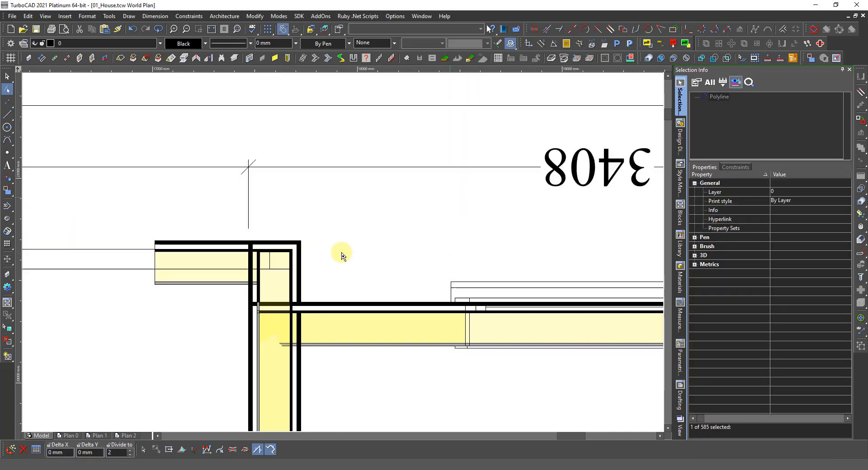
pyautogui.scroll(-2, 342, 253)
pyautogui.scroll(1, 204, 251)
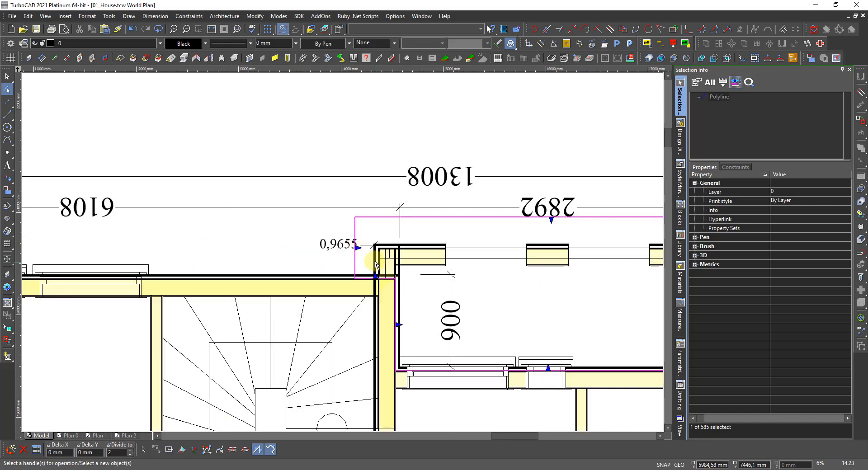
pyautogui.scroll(2, 360, 250)
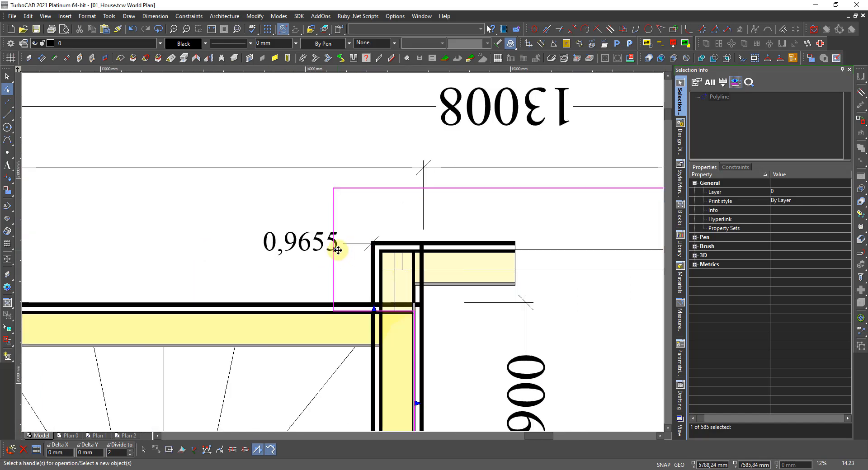
pyautogui.click(338, 250)
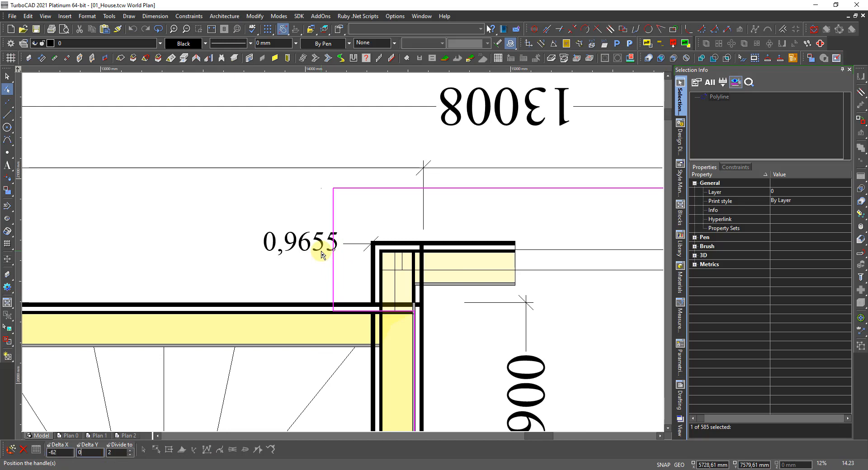
pyautogui.click(322, 253)
pyautogui.scroll(-2, 355, 260)
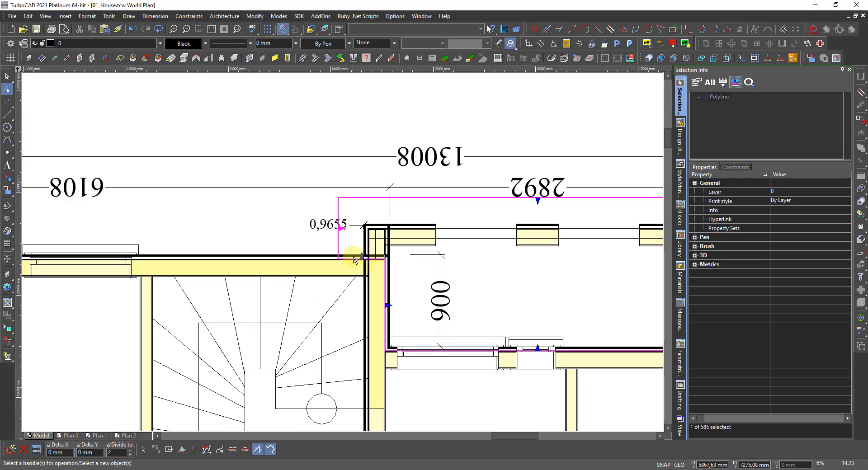
# Step: Move the entrance floor polyline's side segment at that opposite end outward to the column's wall line
pyautogui.scroll(3, 386, 230)
pyautogui.press('Escape')
pyautogui.click(344, 276)
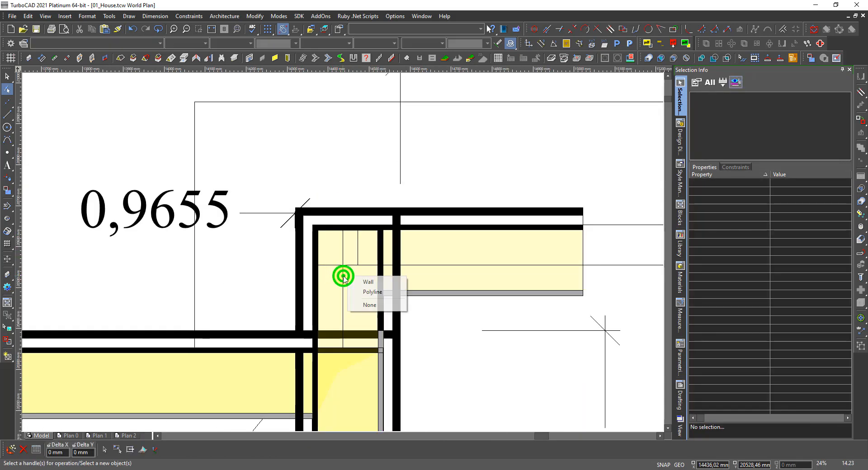
pyautogui.click(365, 292)
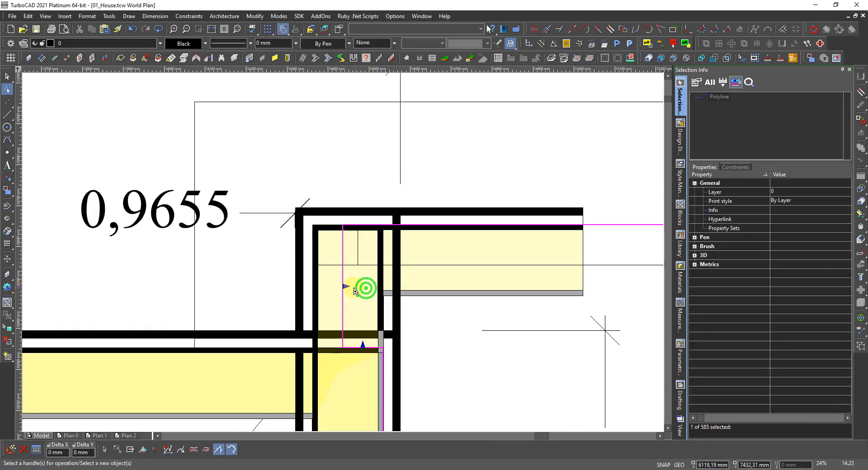
pyautogui.click(344, 286)
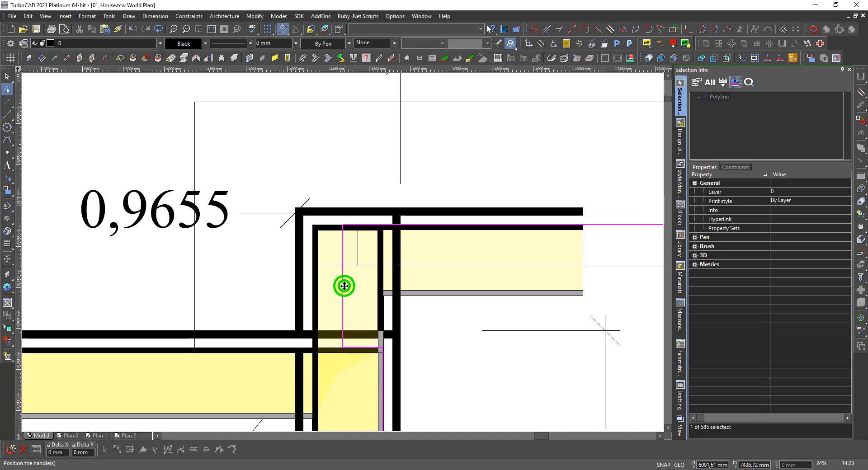
pyautogui.click(319, 287)
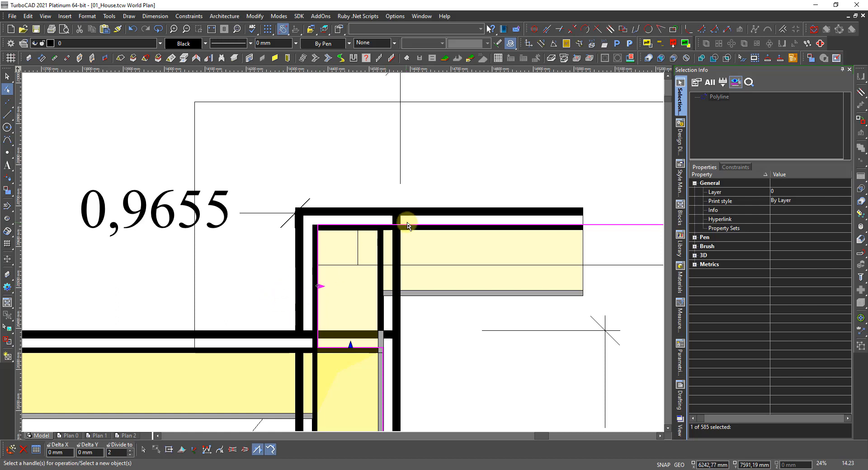
pyautogui.scroll(2, 407, 219)
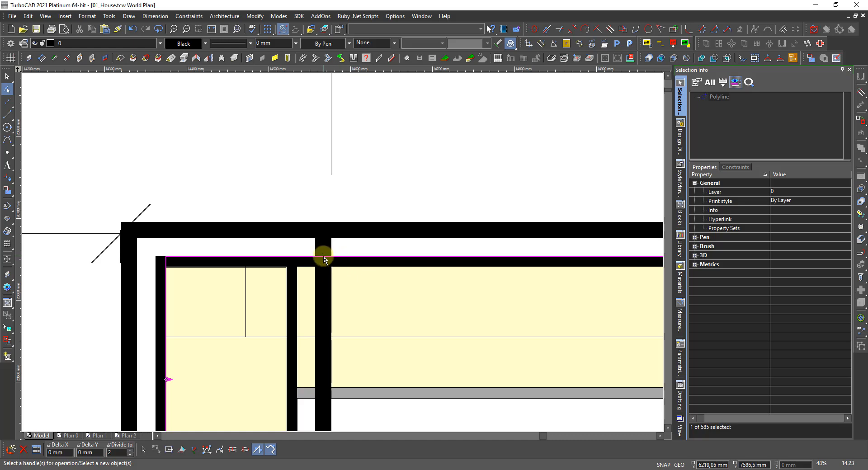
pyautogui.scroll(-4, 323, 259)
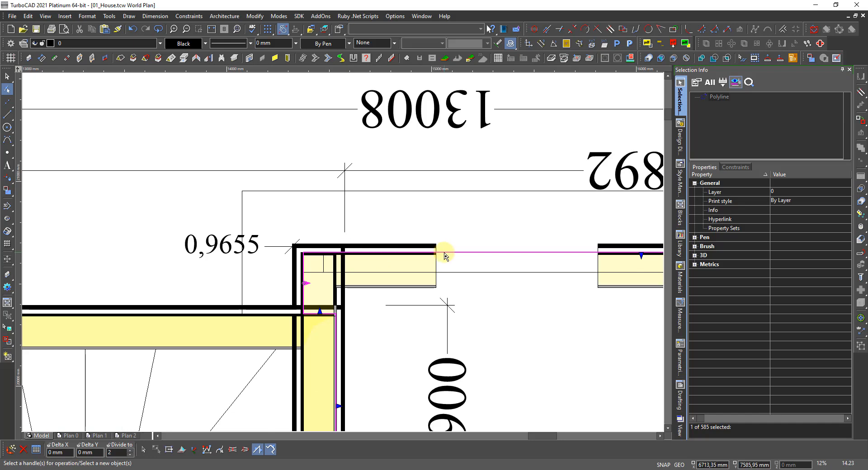
pyautogui.scroll(2, 445, 256)
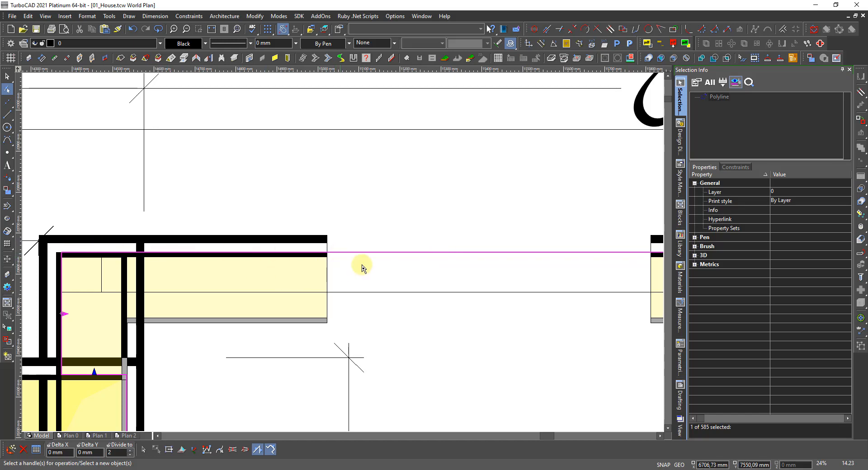
# Step: Finish editing the floor polyline and delete the small 0,9655 dimension beside the entrance corner
pyautogui.scroll(-2, 343, 254)
pyautogui.scroll(-2, 342, 255)
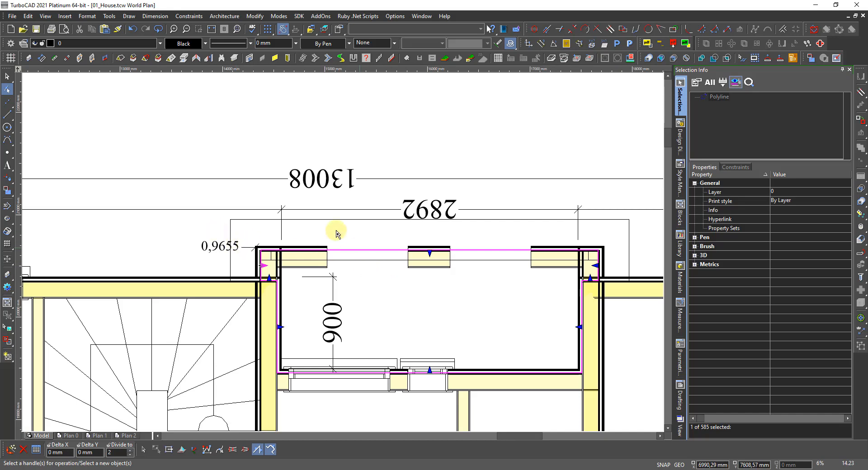
pyautogui.click(256, 237)
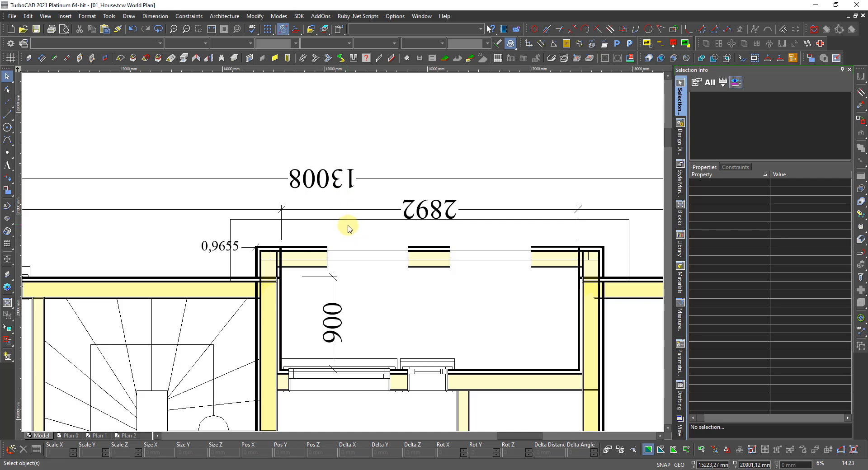
pyautogui.click(203, 245)
pyautogui.press('Delete')
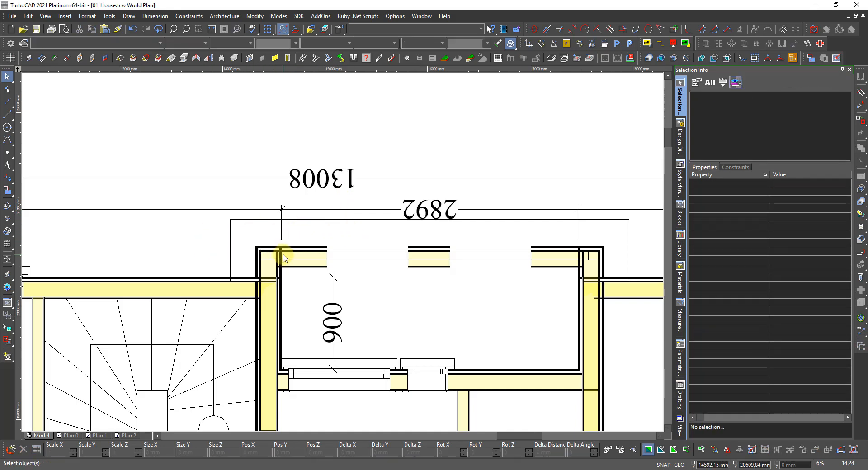
# Step: Switch to the Back view and delete the 116 dimension beside the entrance floor
pyautogui.rightClick(339, 249)
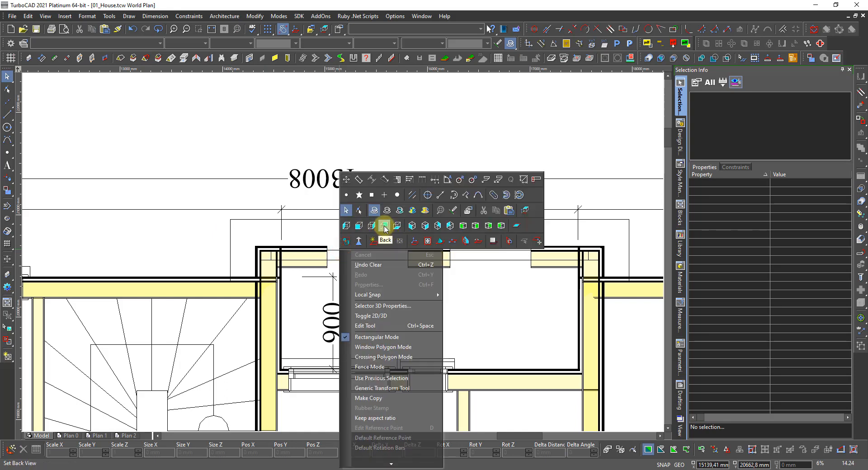
pyautogui.click(384, 226)
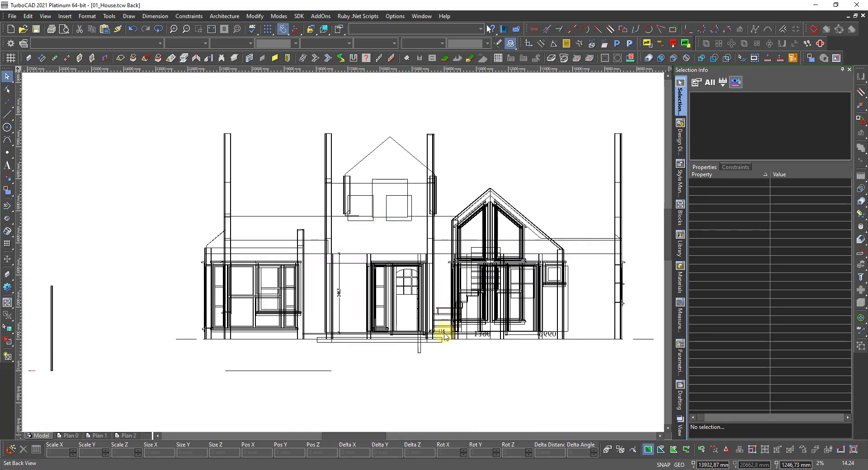
pyautogui.scroll(5, 441, 333)
pyautogui.click(362, 238)
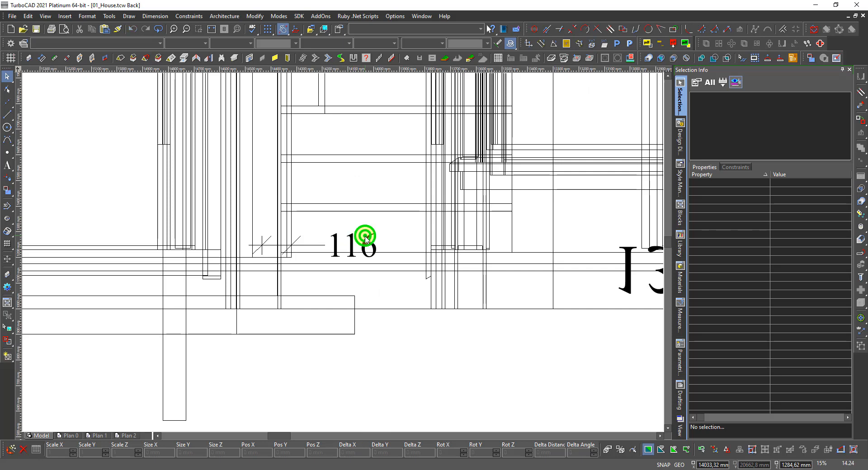
pyautogui.press('Escape')
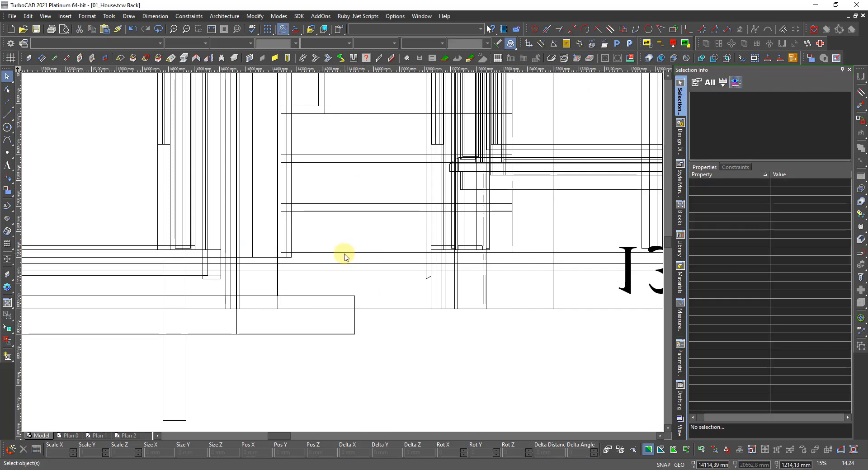
# Step: Delete the vertical 2463 dimension in the entrance opening
pyautogui.scroll(-4, 319, 250)
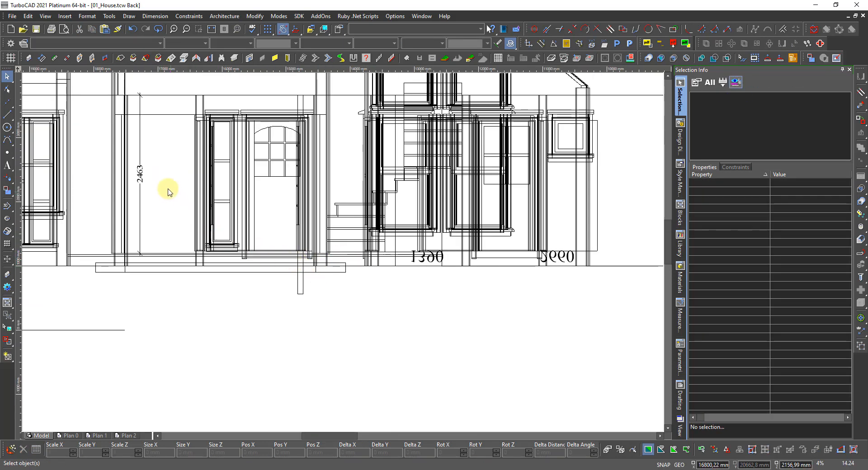
pyautogui.click(139, 174)
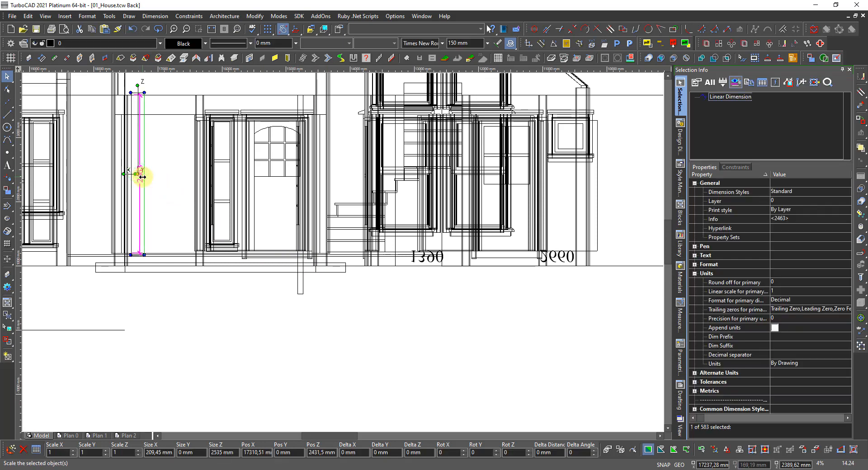
pyautogui.press('Escape')
# Step: Display the Back view in Hidden Line, followed by Quality Rendering, to check the entrance facade
pyautogui.rightClick(253, 248)
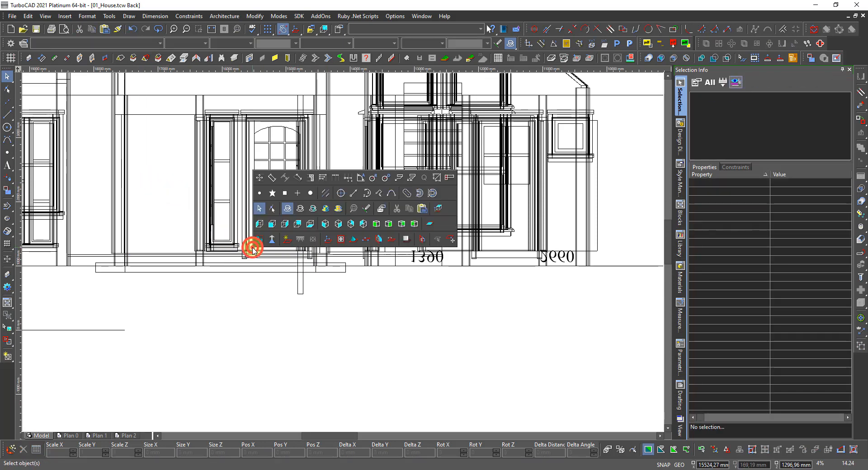
pyautogui.click(300, 209)
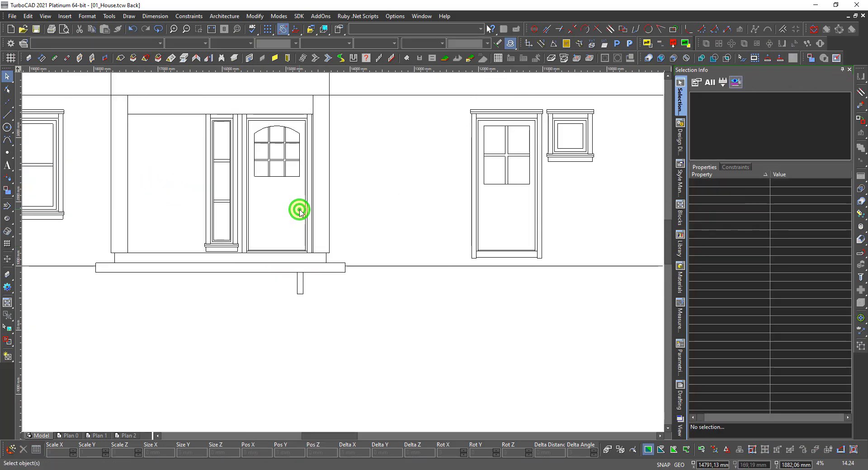
pyautogui.scroll(-2, 136, 253)
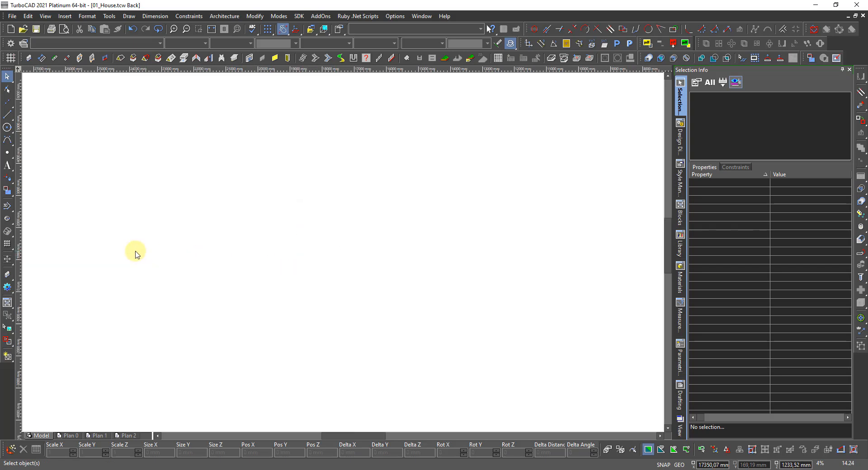
pyautogui.scroll(3, 343, 252)
pyautogui.click(364, 252)
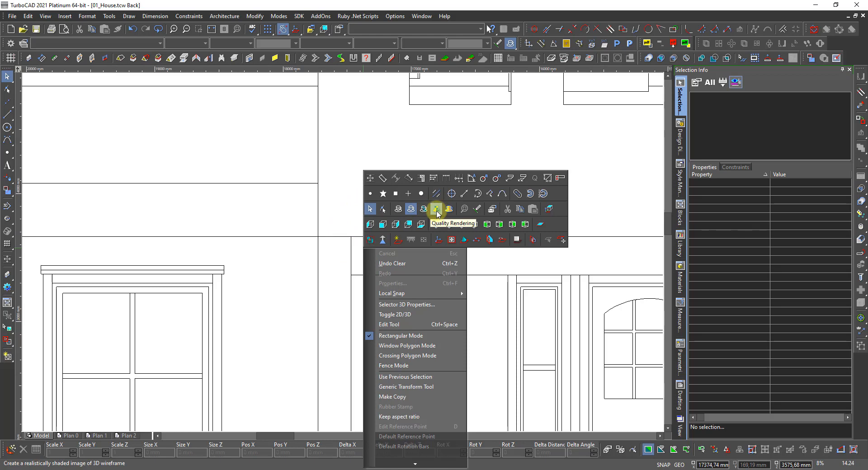
pyautogui.click(437, 212)
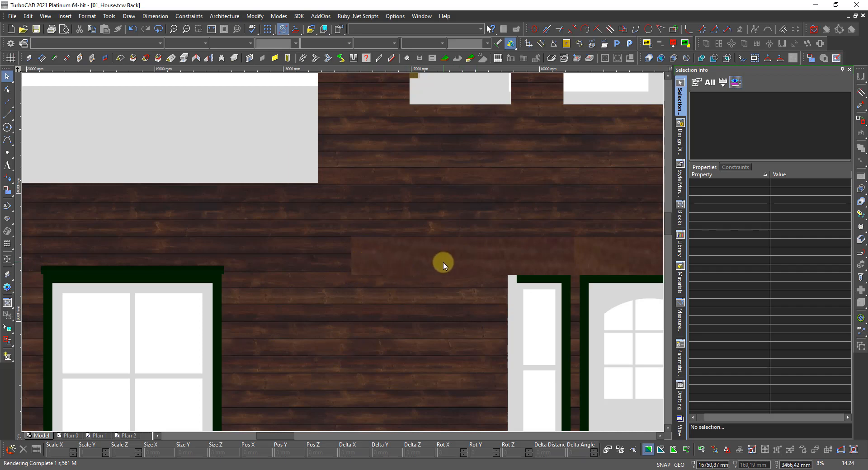
# Step: Change the Back view to Draft rendering and examine the entrance beam, columns and steps
pyautogui.rightClick(428, 263)
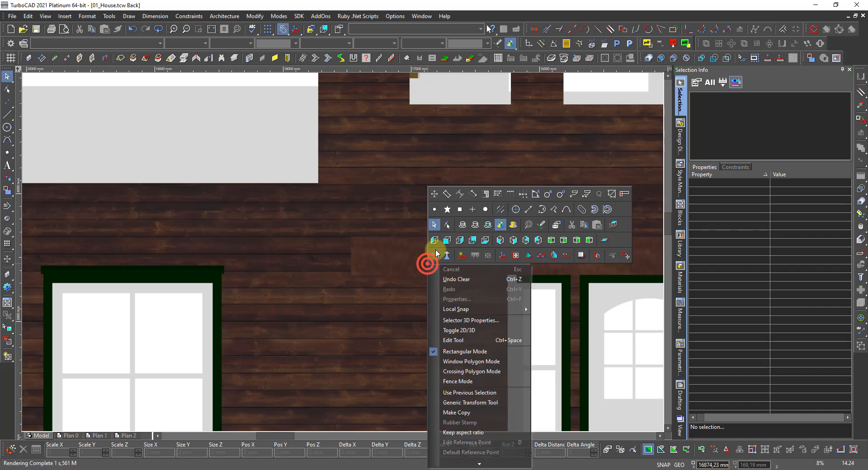
pyautogui.click(488, 226)
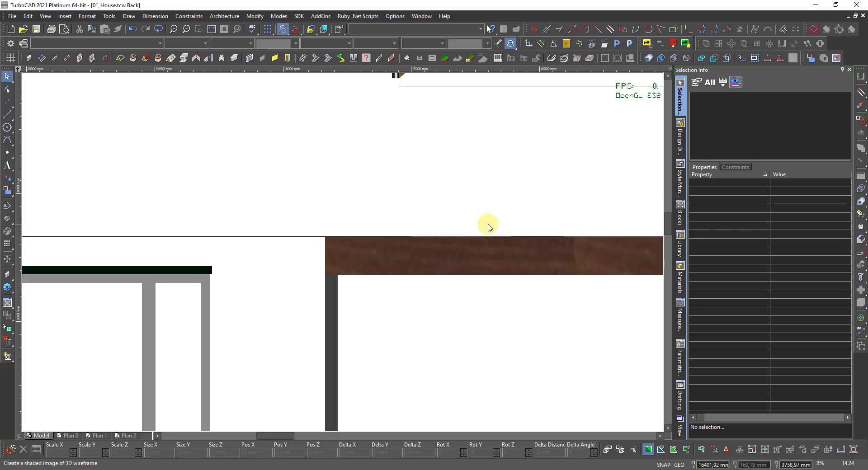
pyautogui.scroll(-2, 352, 257)
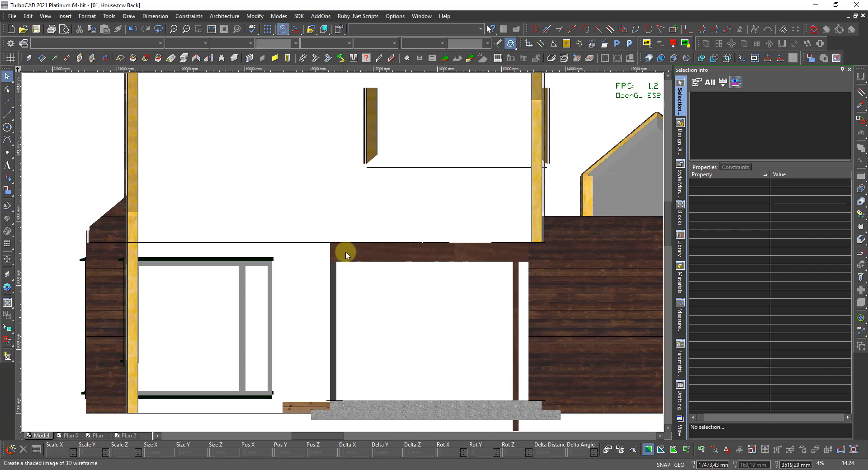
pyautogui.scroll(-2, 346, 253)
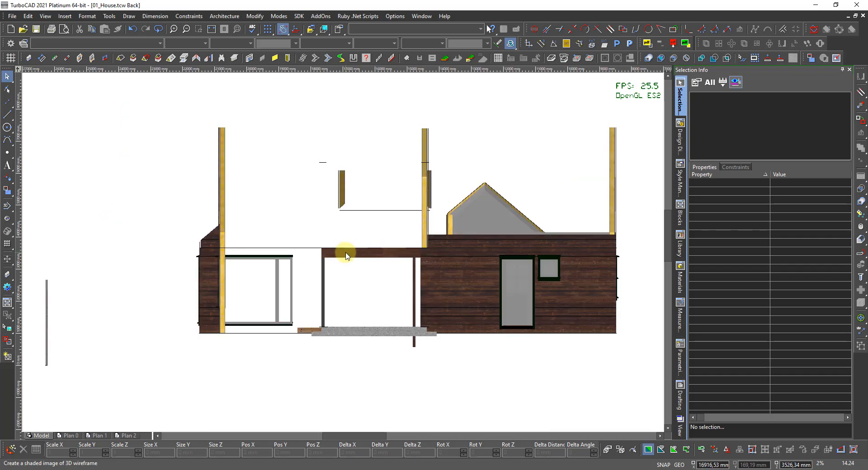
pyautogui.scroll(2, 345, 254)
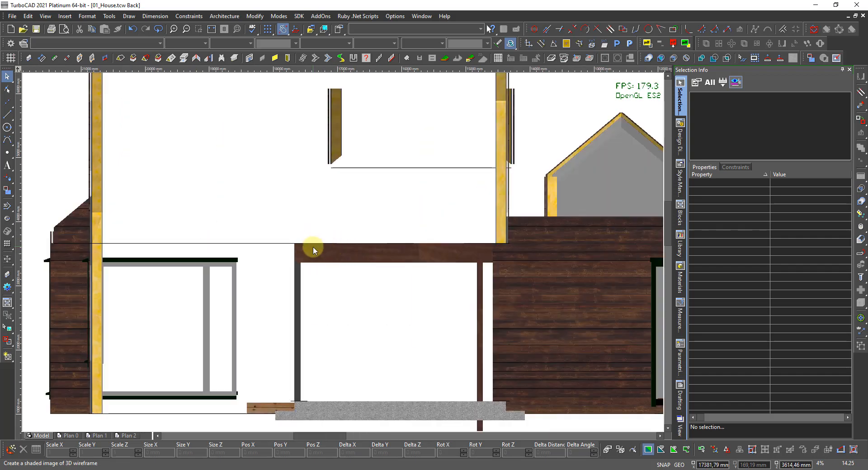
pyautogui.scroll(-2, 313, 247)
# Step: Examine in 3D how the end of the entrance beam lines up with the column and the plan's wall lines
pyautogui.keyDown('shift'); pyautogui.moveTo(333, 254); pyautogui.dragTo(437, 302, button='middle'); pyautogui.keyUp('shift')
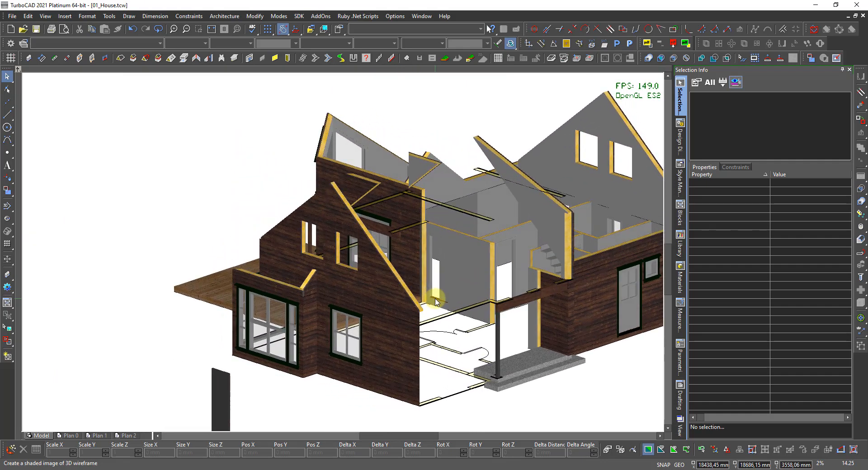
pyautogui.scroll(-2, 465, 285)
pyautogui.scroll(4, 340, 247)
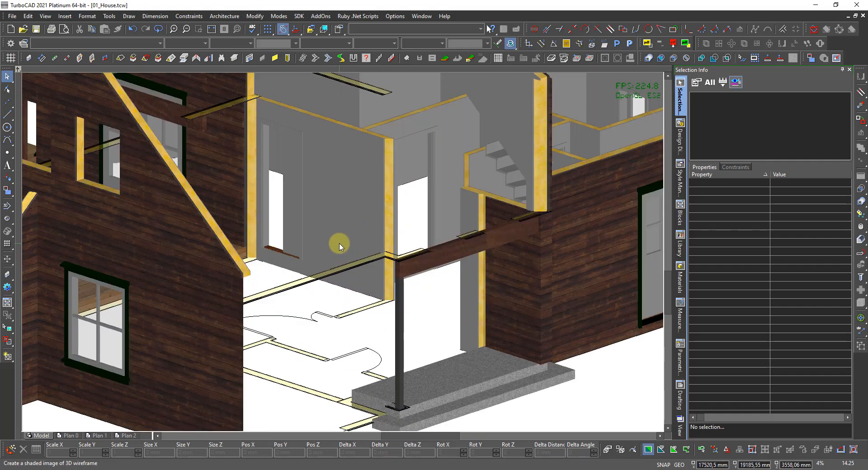
pyautogui.scroll(4, 399, 264)
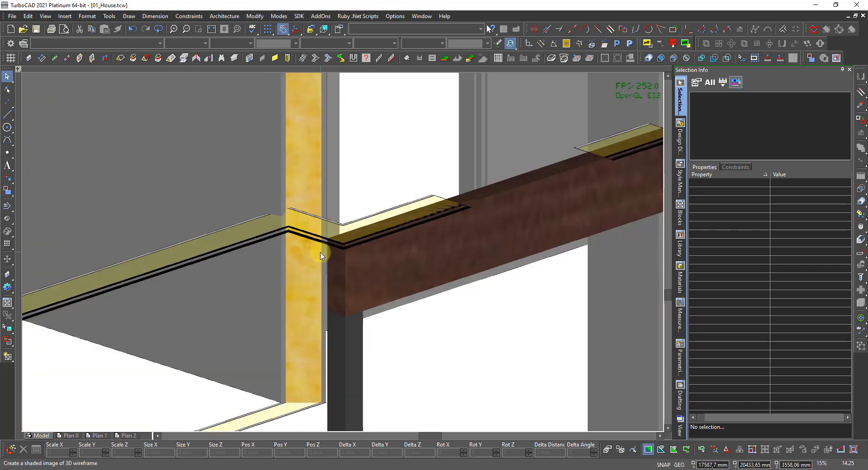
pyautogui.keyDown('shift'); pyautogui.moveTo(321, 256); pyautogui.dragTo(340, 264, button='middle'); pyautogui.keyUp('shift')
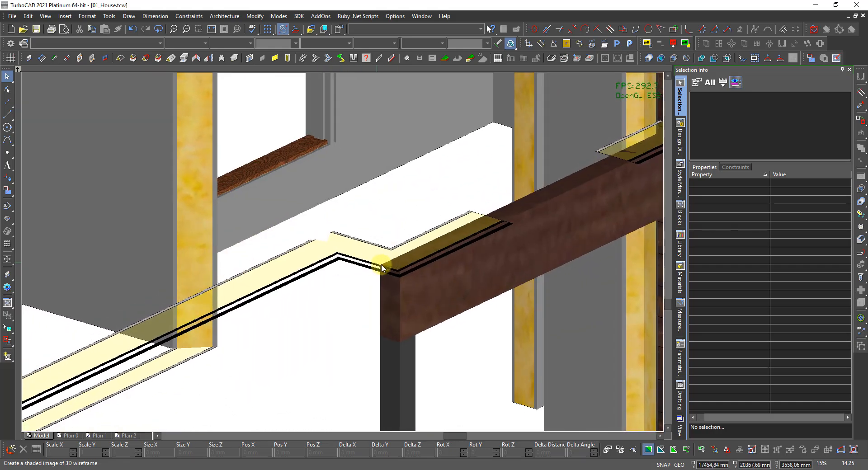
pyautogui.scroll(4, 397, 265)
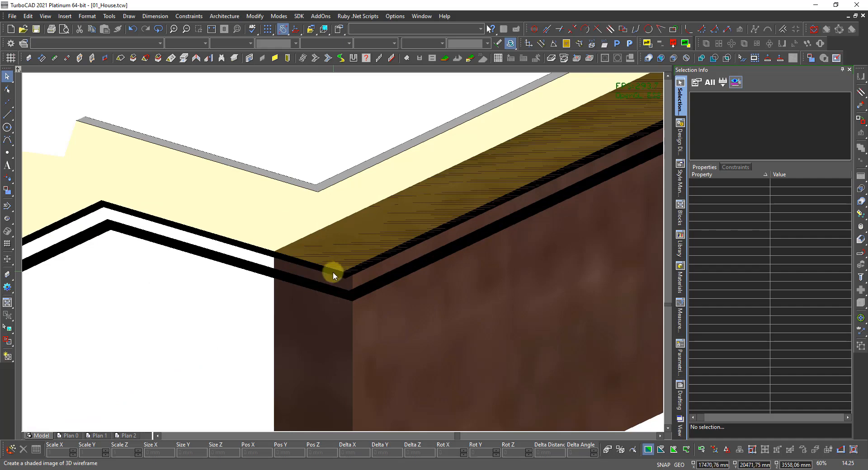
pyautogui.moveTo(332, 273)
pyautogui.keyDown('shift'); pyautogui.mouseDown(button='middle')
pyautogui.moveTo(340, 260)
pyautogui.moveTo(341, 275)
pyautogui.moveTo(351, 275)
pyautogui.mouseUp(button='middle'); pyautogui.keyUp('shift')
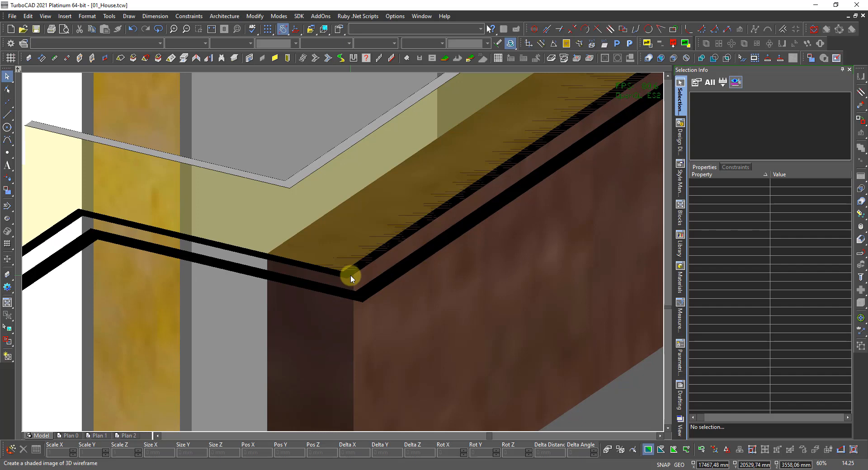
pyautogui.scroll(-2, 351, 275)
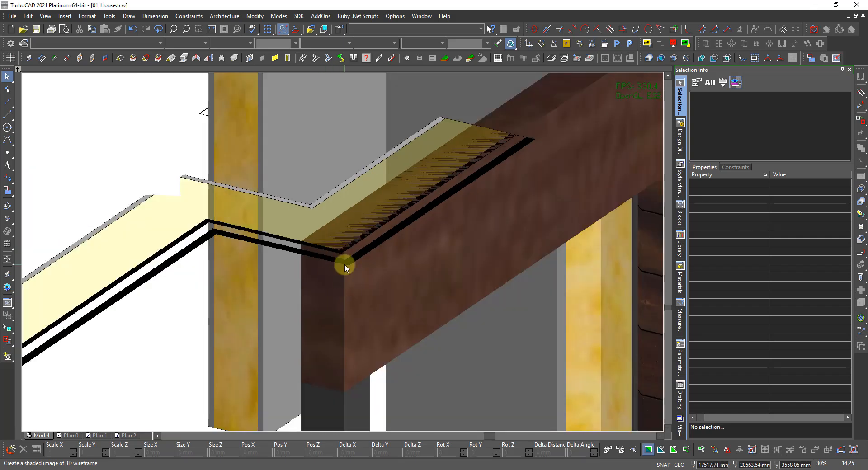
pyautogui.scroll(1, 343, 254)
pyautogui.scroll(1, 346, 247)
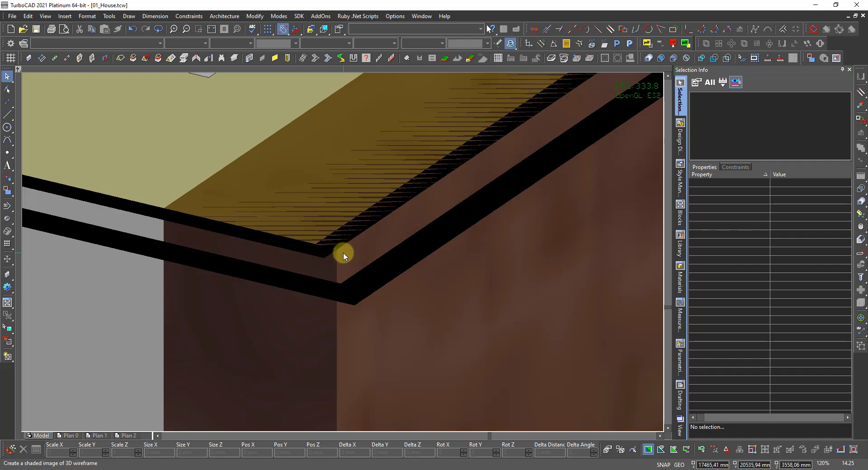
pyautogui.scroll(-2, 343, 253)
pyautogui.scroll(-2, 343, 251)
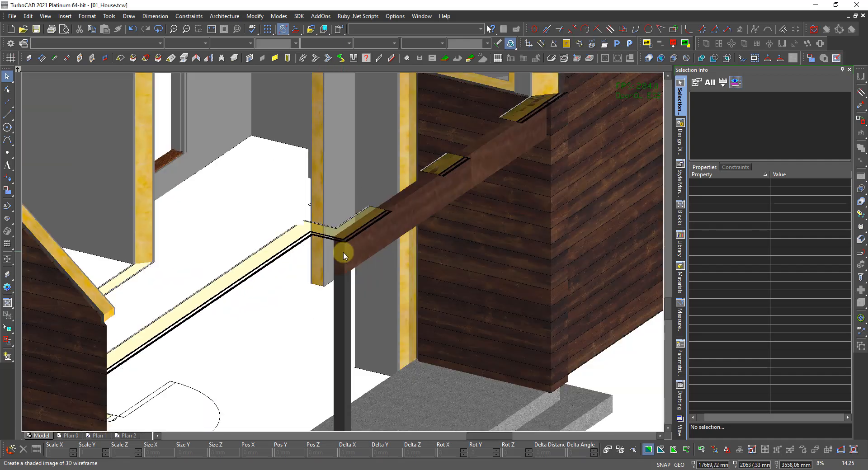
pyautogui.scroll(-1, 335, 266)
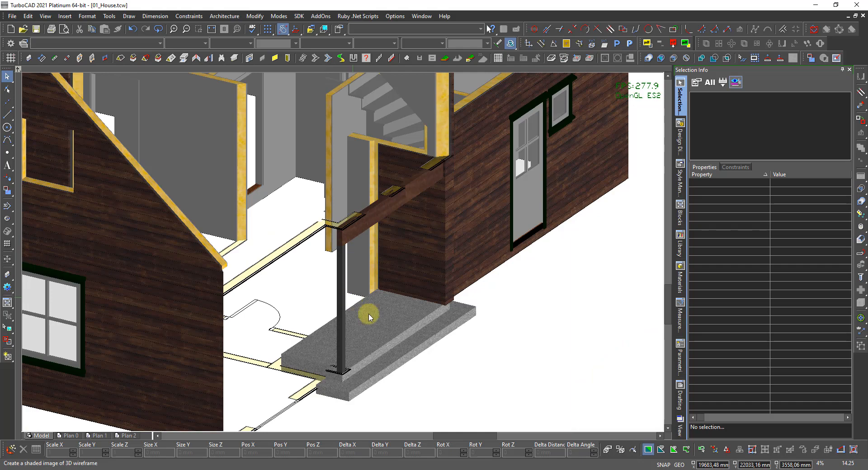
# Step: Reset the 3D view to Wireframe and enable Draft rendering in the camera properties
pyautogui.rightClick(456, 360)
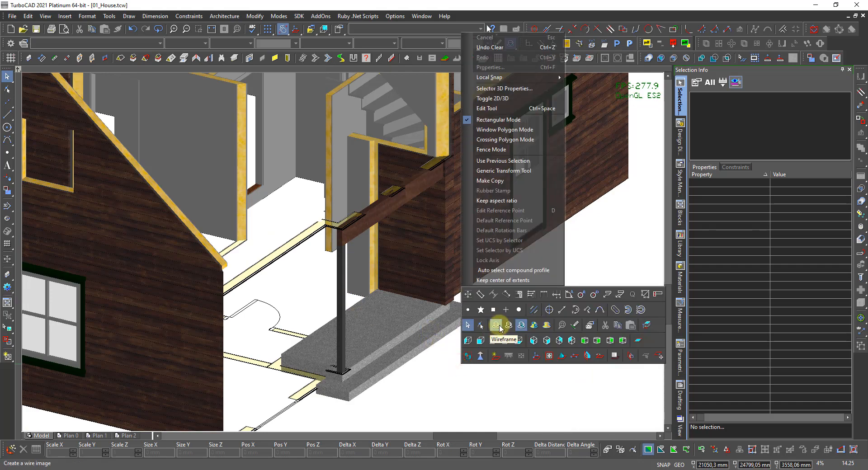
pyautogui.click(496, 327)
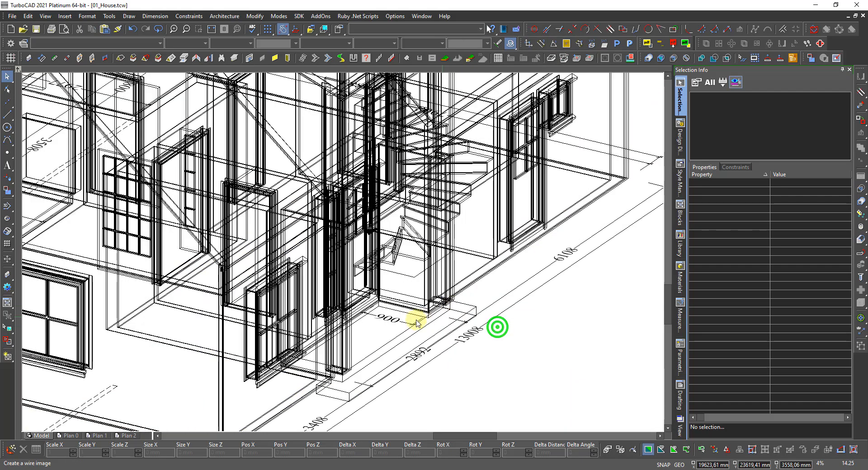
pyautogui.rightClick(371, 311)
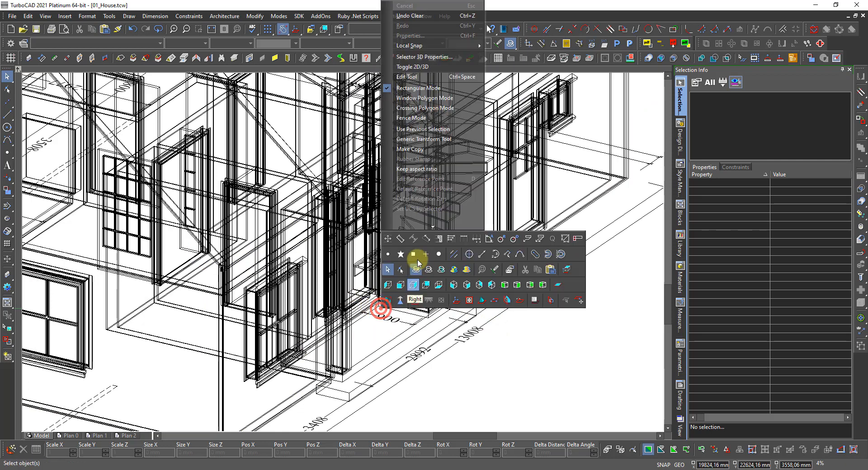
pyautogui.click(441, 270)
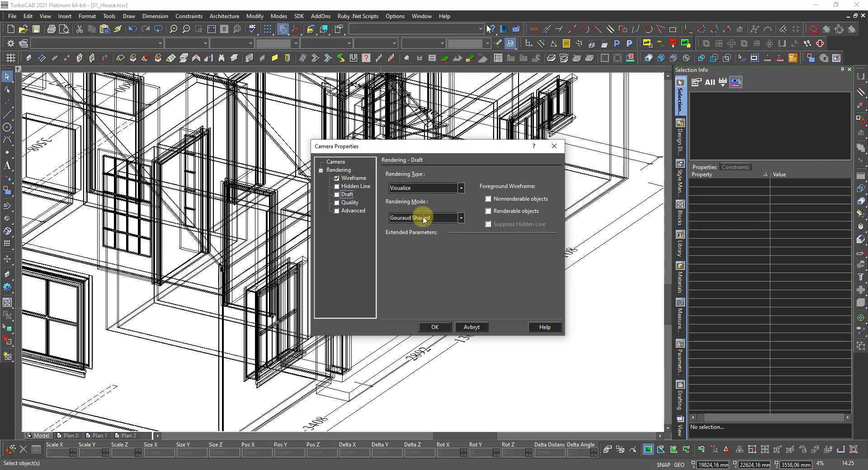
pyautogui.click(336, 195)
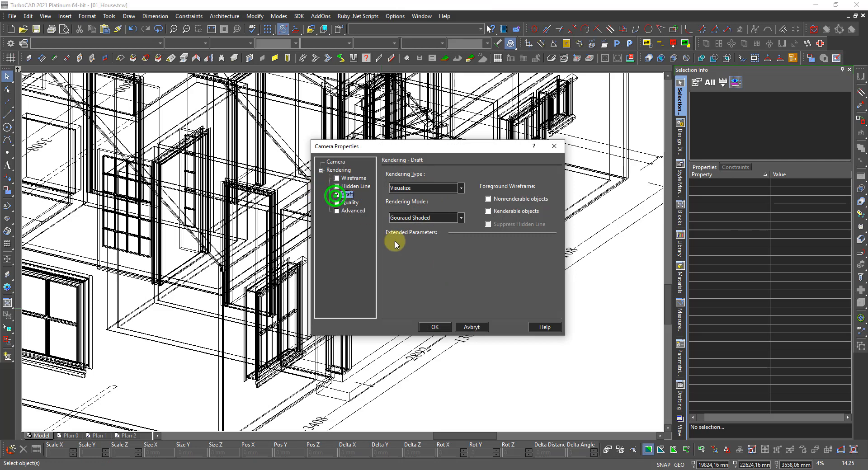
pyautogui.click(435, 327)
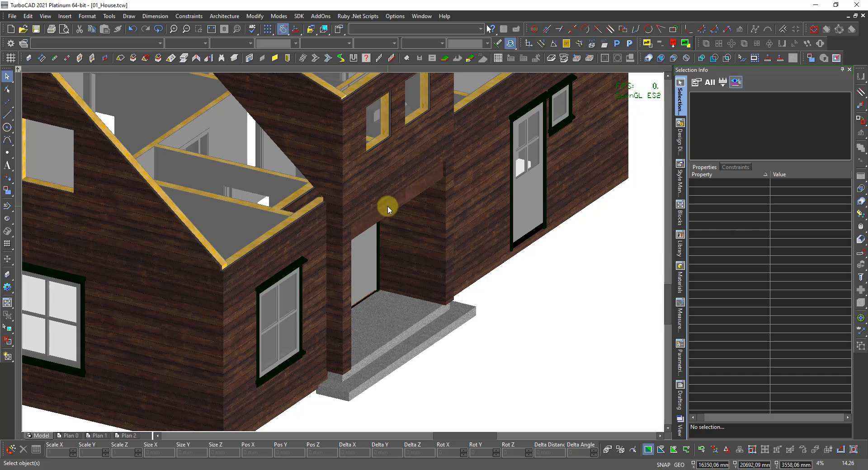
# Step: Display the 3D model in Hidden Line and hide the ExstWall_2 layer
pyautogui.rightClick(434, 234)
pyautogui.click(479, 195)
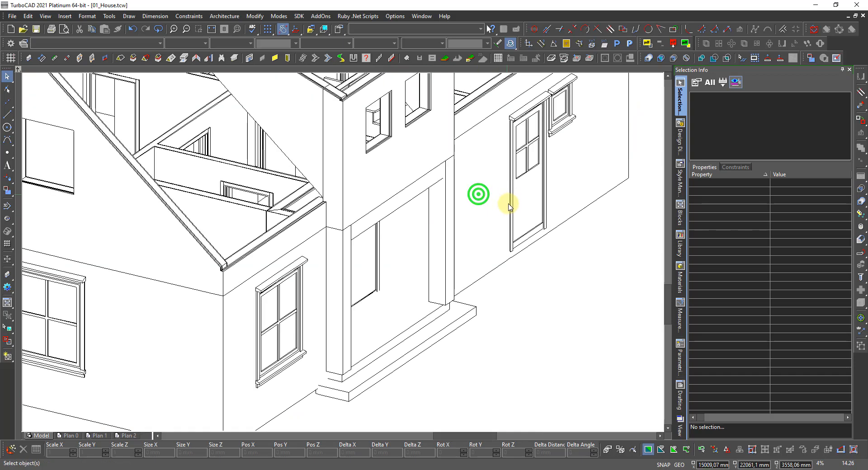
pyautogui.click(680, 132)
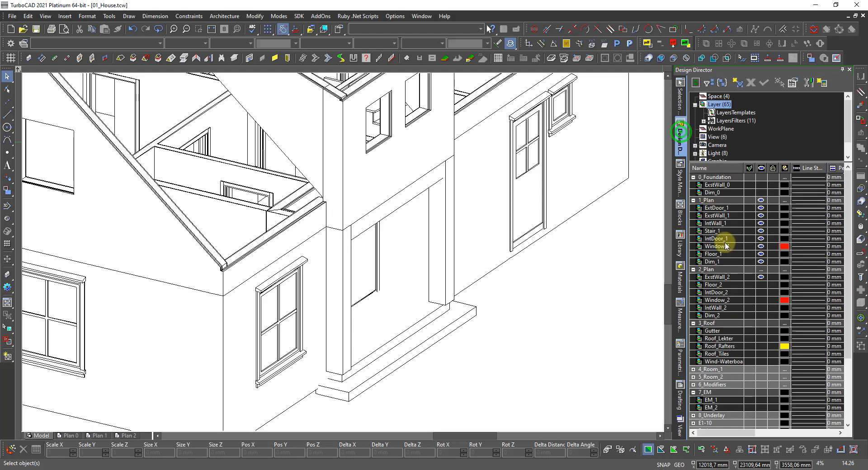
pyautogui.click(761, 277)
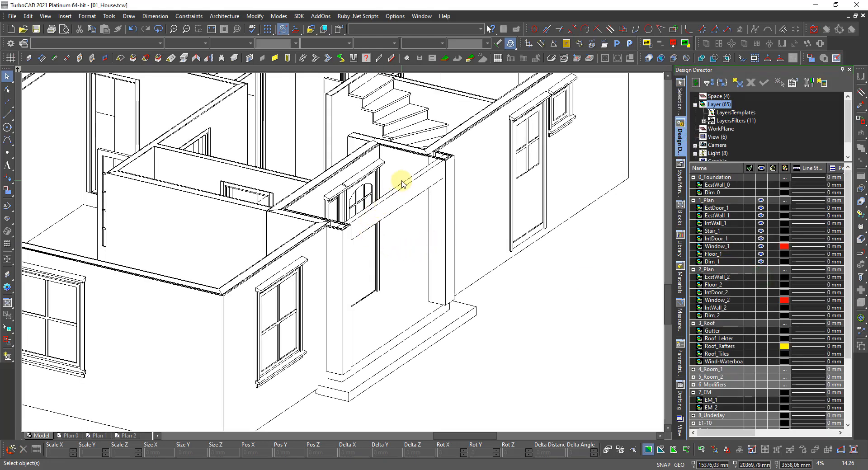
# Step: Set the workplane on the top face of the entrance beam
pyautogui.scroll(3, 402, 183)
pyautogui.rightClick(341, 252)
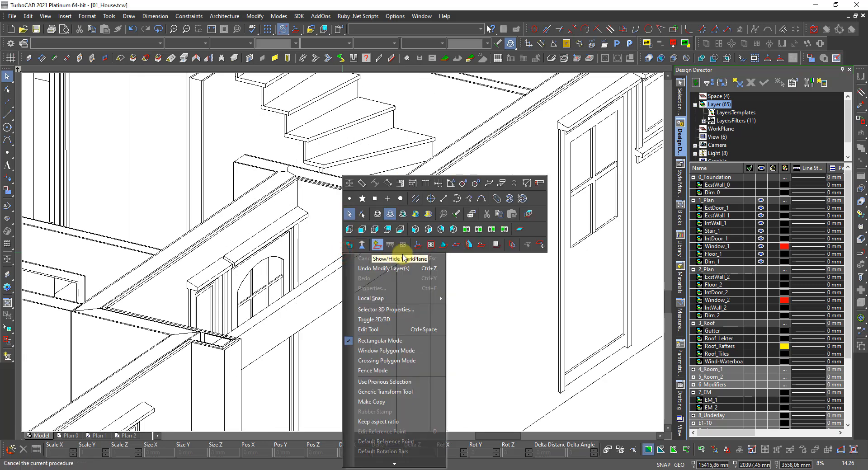
pyautogui.click(465, 246)
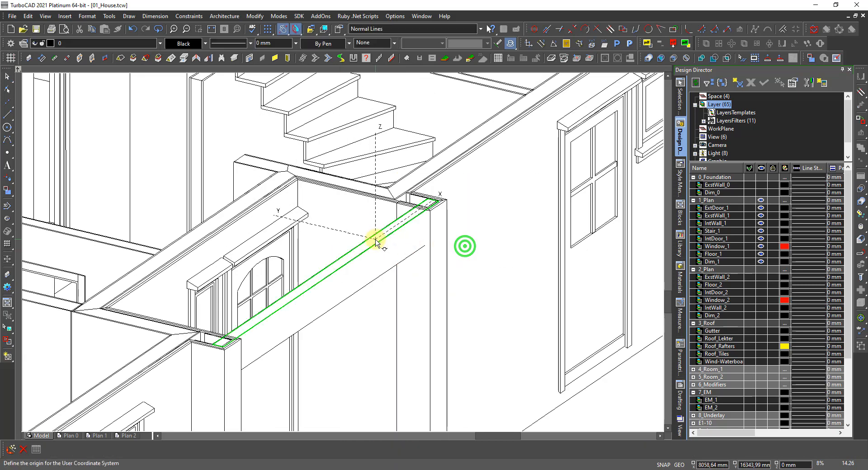
pyautogui.click(376, 242)
# Step: Switch to the plan view and delete the stray object lying outside the house
pyautogui.rightClick(378, 242)
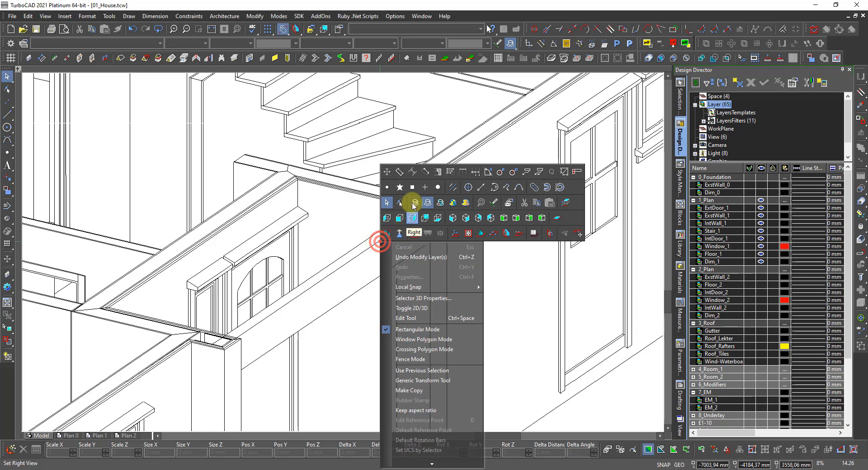
pyautogui.click(566, 203)
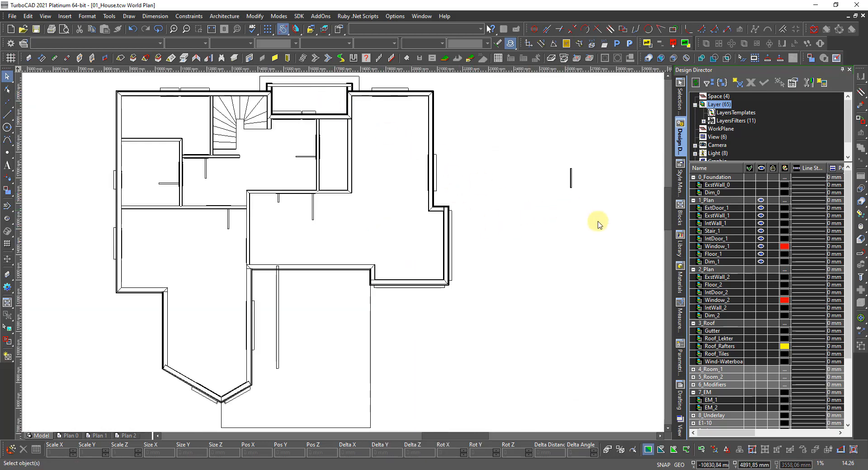
pyautogui.moveTo(599, 225); pyautogui.dragTo(527, 160)
pyautogui.press('Delete')
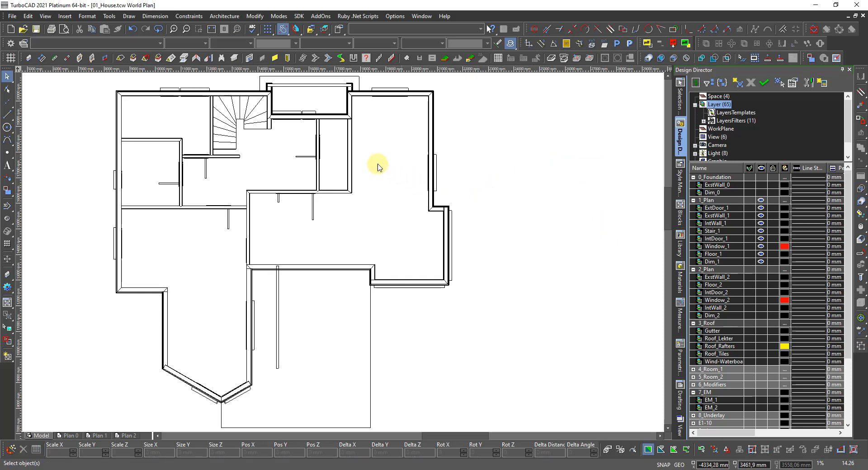
# Step: Make ExstWall_1 the active layer and start a wall at the outer corner of the entrance beam's right end
pyautogui.scroll(5, 310, 97)
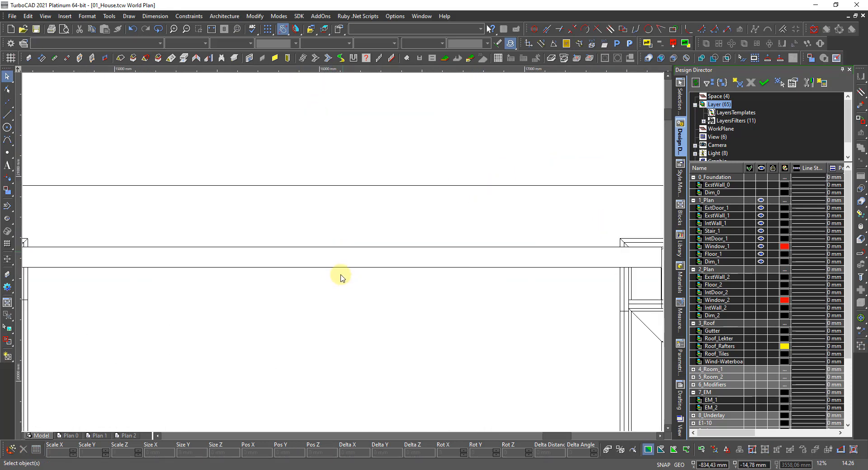
pyautogui.scroll(-2, 347, 262)
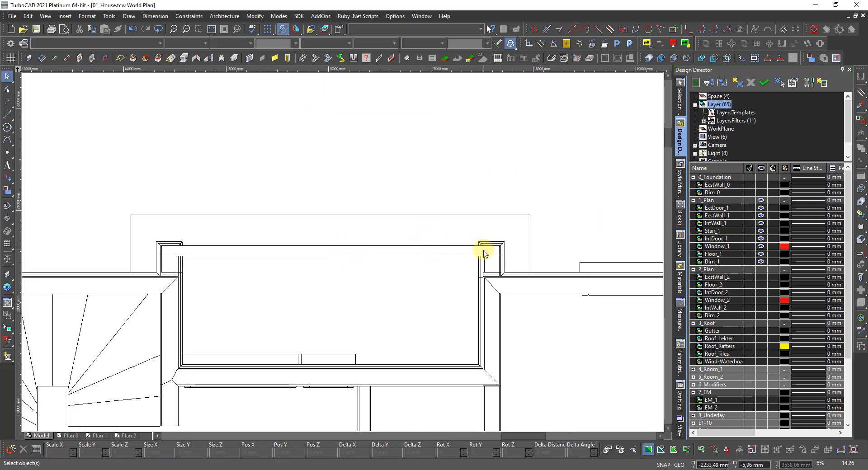
pyautogui.scroll(2, 484, 253)
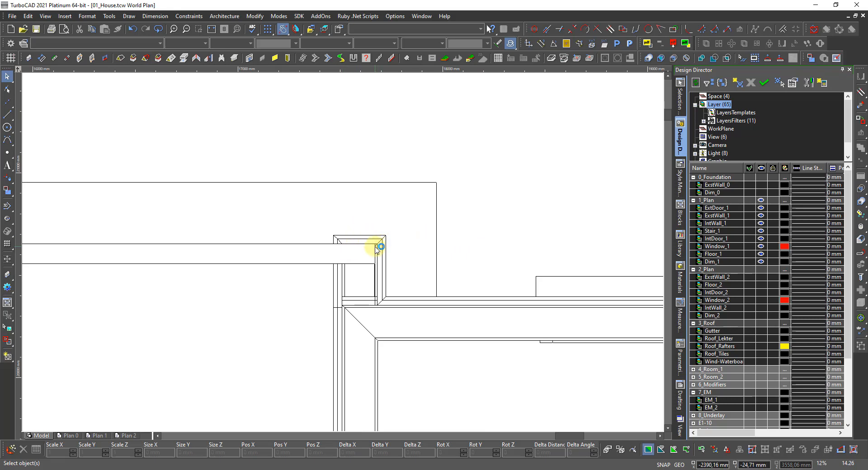
pyautogui.scroll(4, 379, 248)
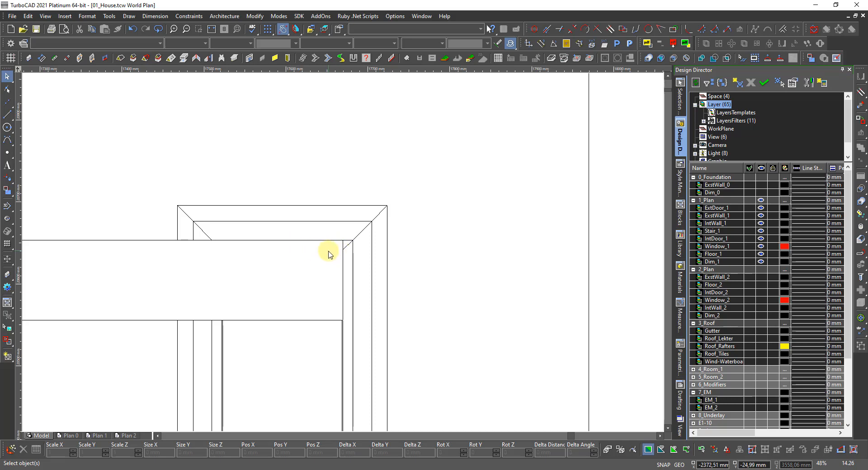
pyautogui.rightClick(329, 254)
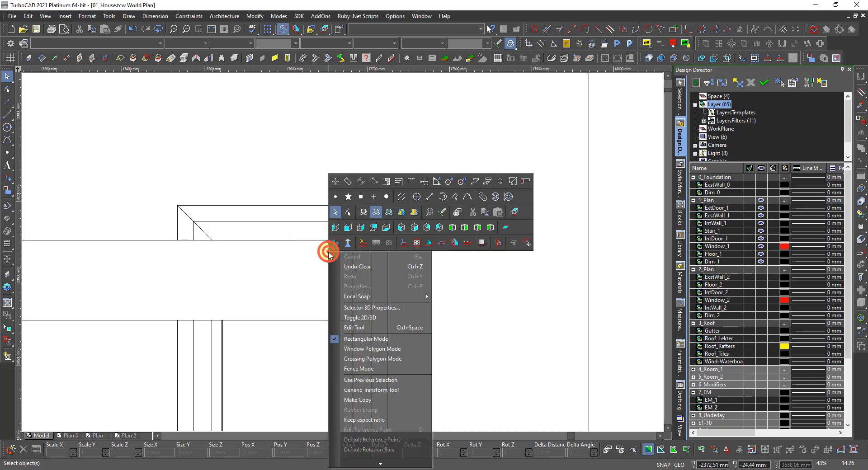
pyautogui.click(164, 159)
pyautogui.click(29, 59)
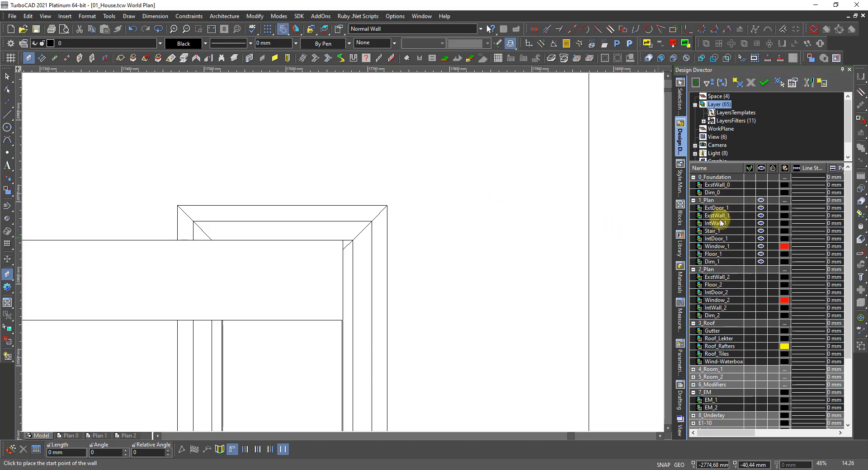
pyautogui.click(747, 216)
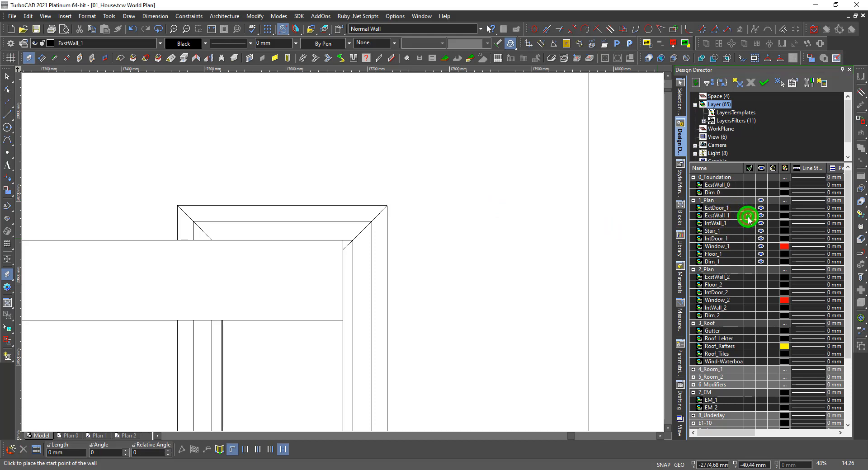
pyautogui.click(681, 98)
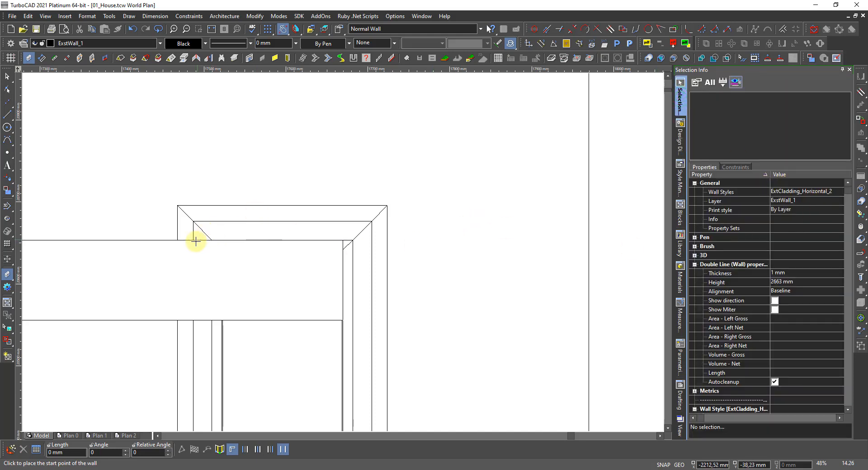
pyautogui.click(341, 250)
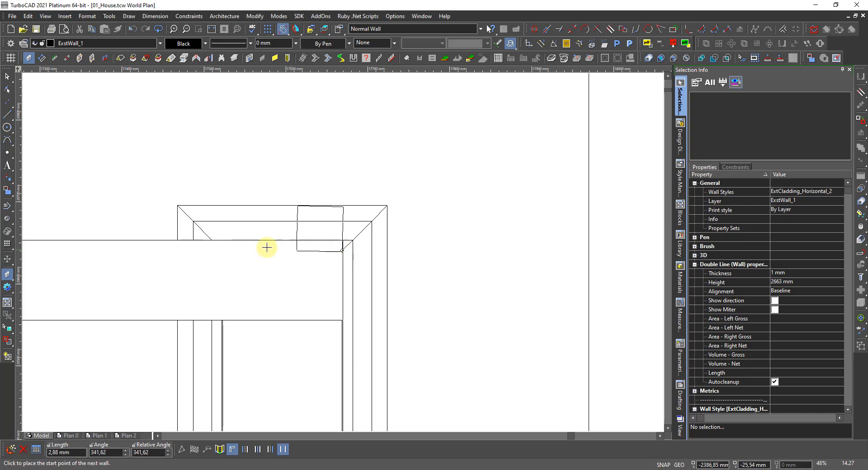
# Step: Set the new wall's height to 300 mm and its thickness to 0,1 mm
pyautogui.click(792, 282)
pyautogui.click(806, 283)
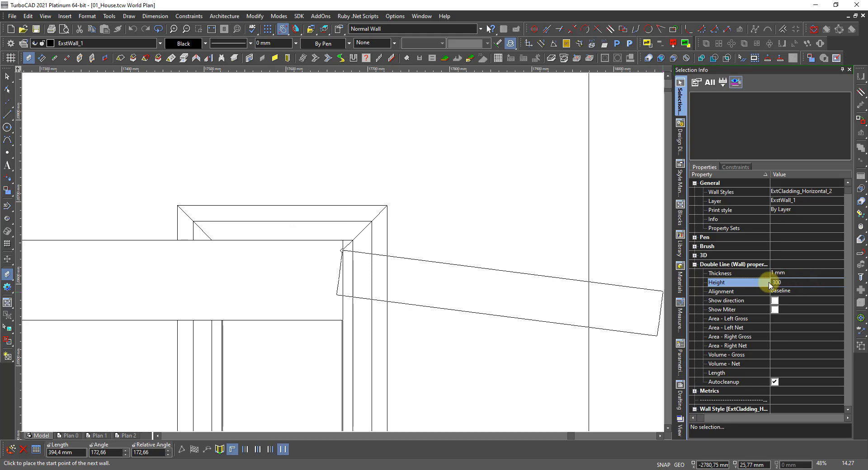
pyautogui.write('300')
pyautogui.press('Return')
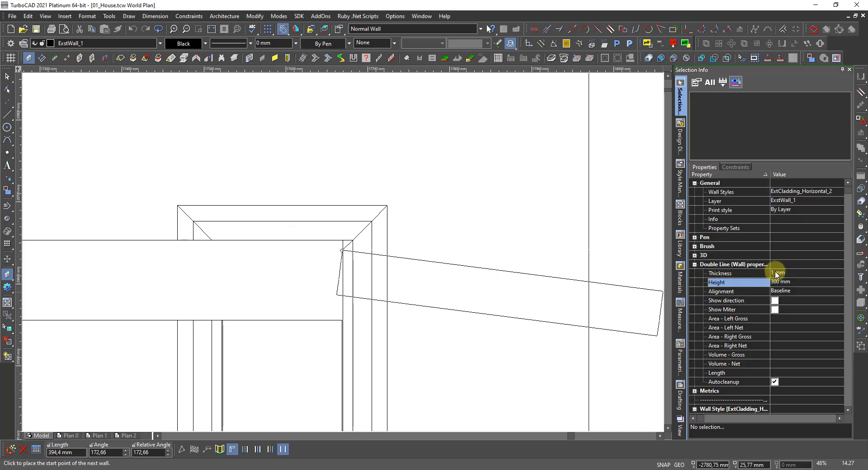
pyautogui.click(776, 273)
pyautogui.click(794, 272)
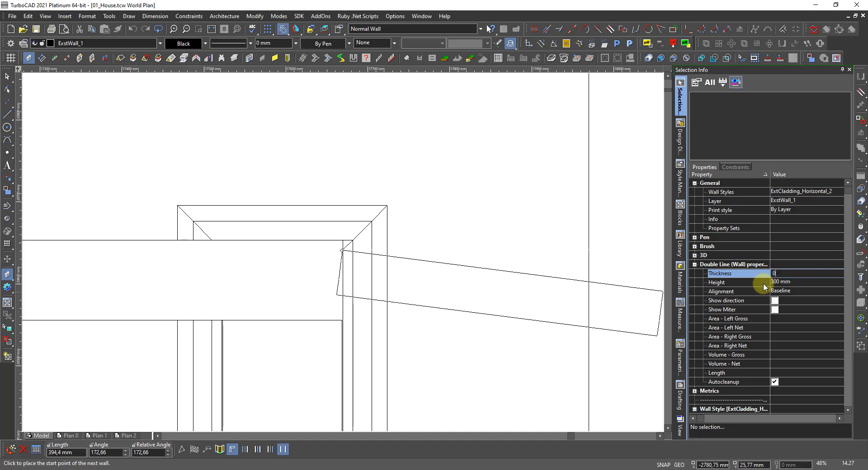
pyautogui.press('Return')
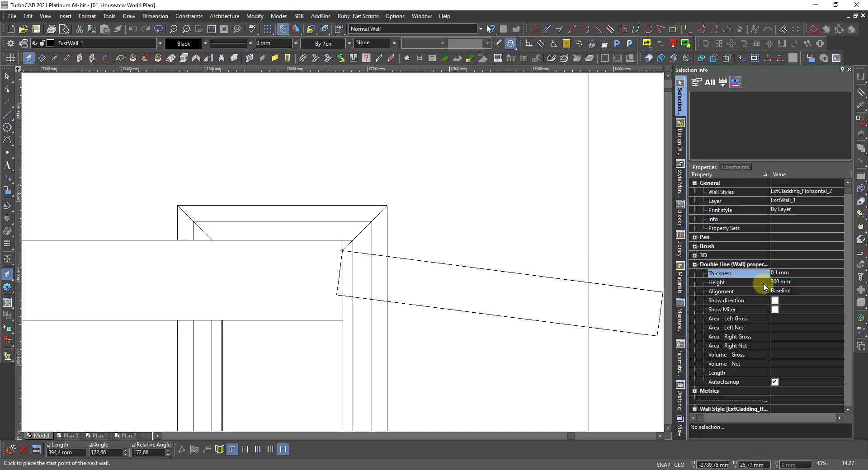
# Step: Draw the cladding wall about 3295 mm long along the beam's outer edge, ending at the left column's corner
pyautogui.scroll(-3, 339, 248)
pyautogui.scroll(-2, 274, 243)
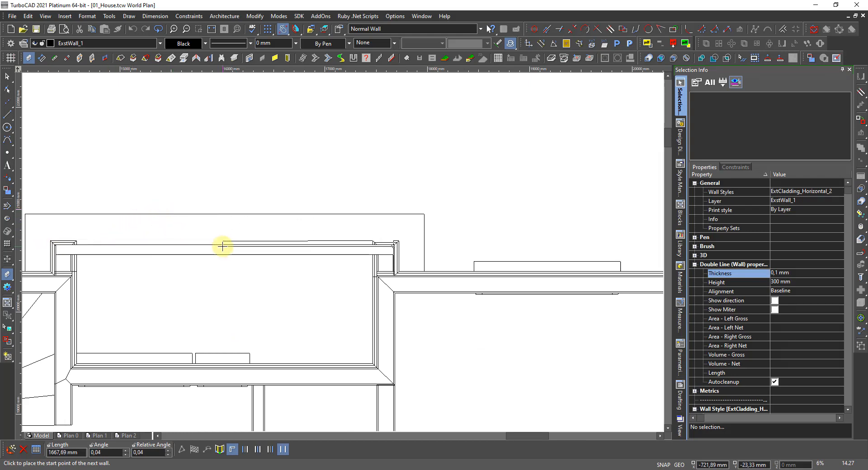
pyautogui.scroll(2, 380, 247)
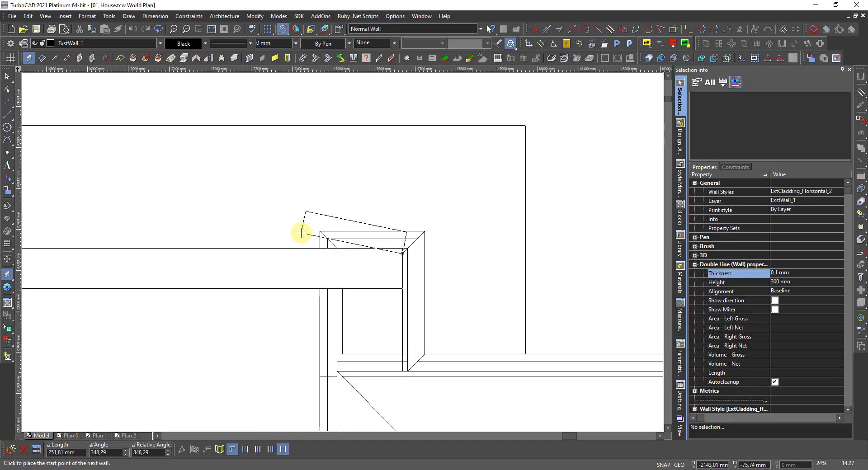
pyautogui.scroll(-2, 308, 251)
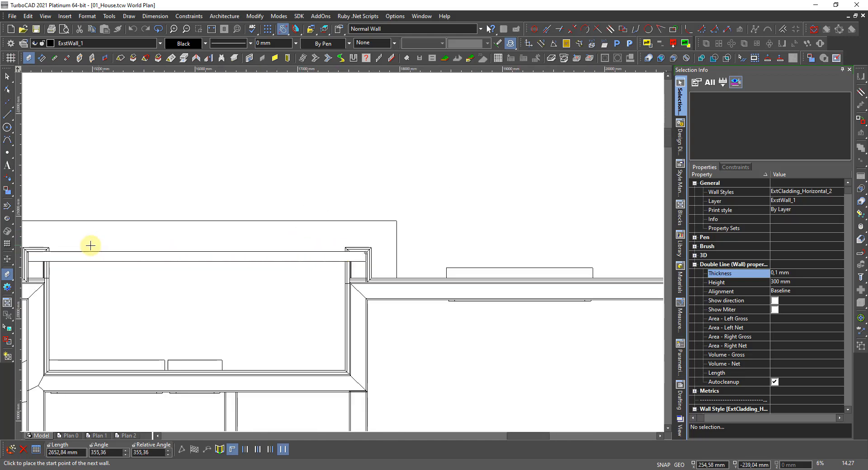
pyautogui.scroll(2, 39, 249)
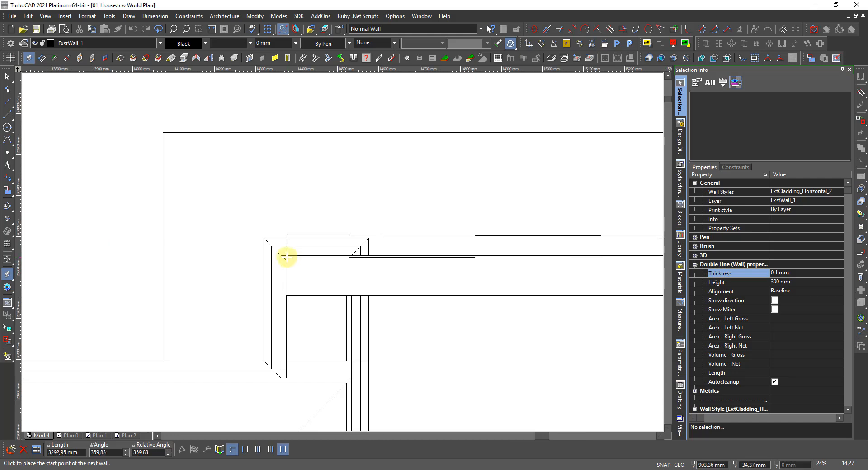
pyautogui.scroll(2, 232, 256)
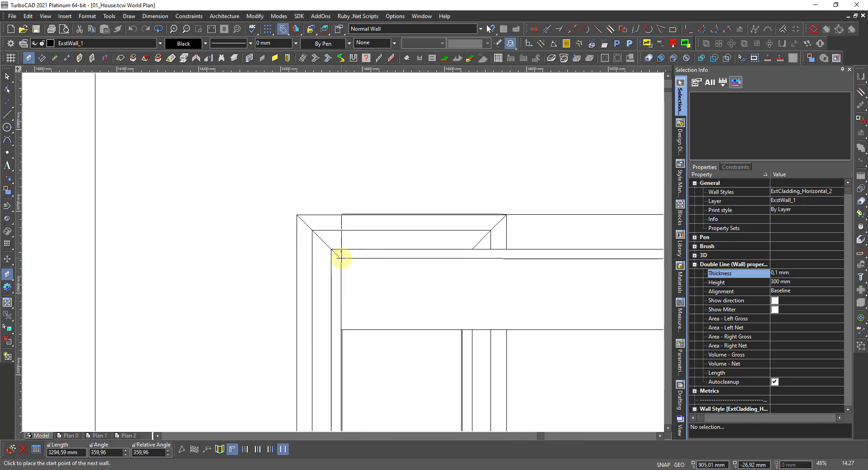
pyautogui.click(341, 258)
pyautogui.click(232, 450)
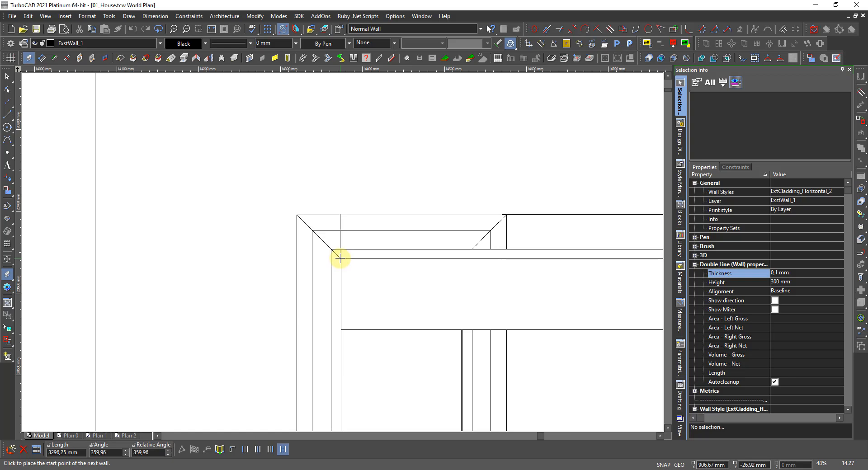
pyautogui.click(341, 258)
pyautogui.rightClick(310, 257)
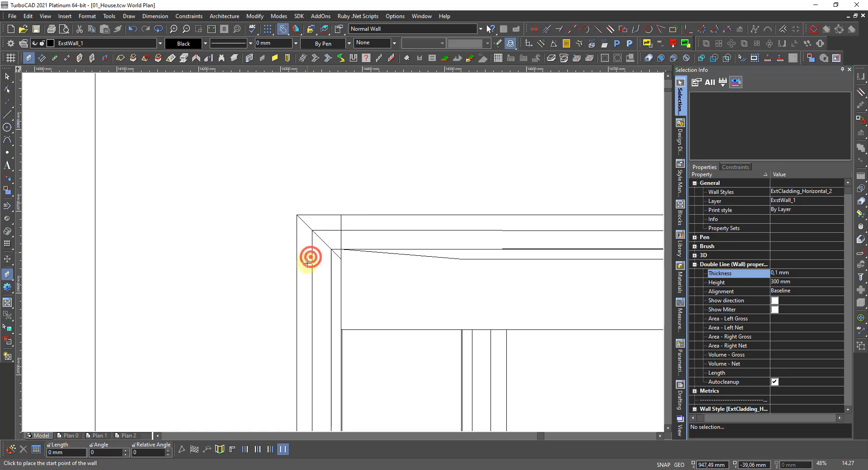
# Step: Pull the left end of the new cladding wall about 220 mm inward along the beam, away from the left column
pyautogui.scroll(-3, 378, 250)
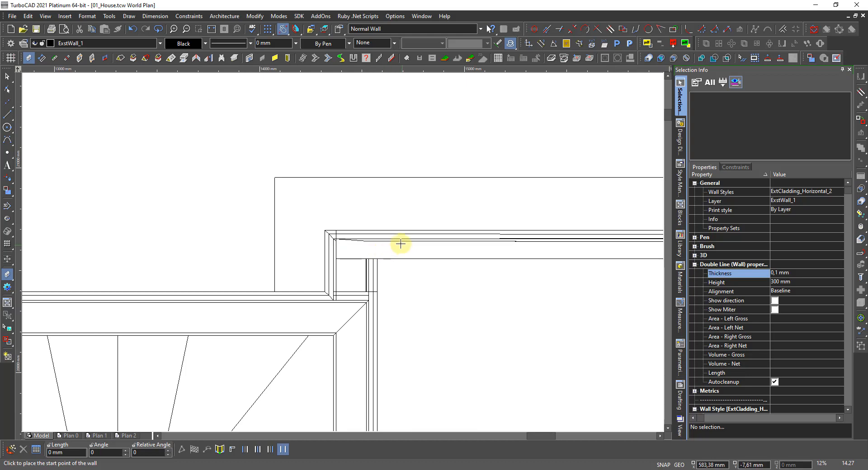
pyautogui.scroll(3, 401, 243)
pyautogui.rightClick(143, 251)
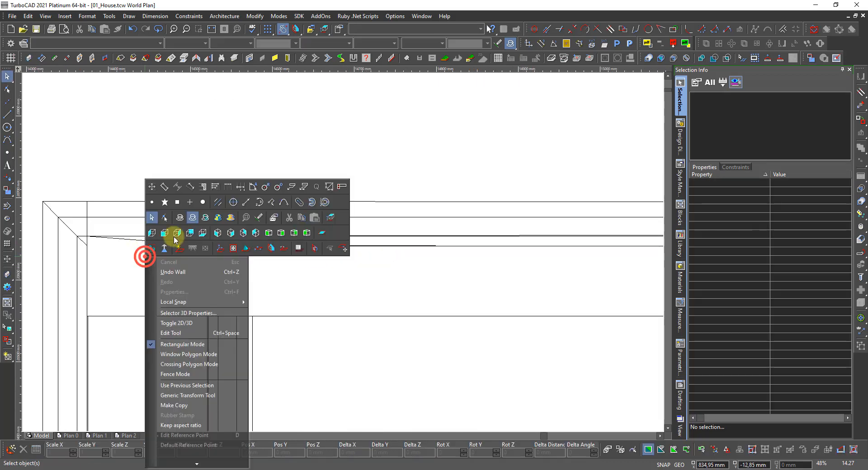
pyautogui.click(167, 219)
pyautogui.click(189, 242)
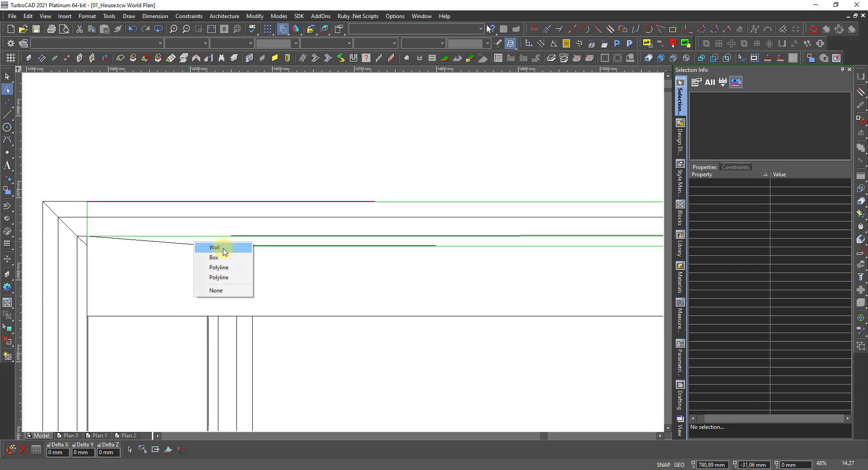
pyautogui.click(223, 249)
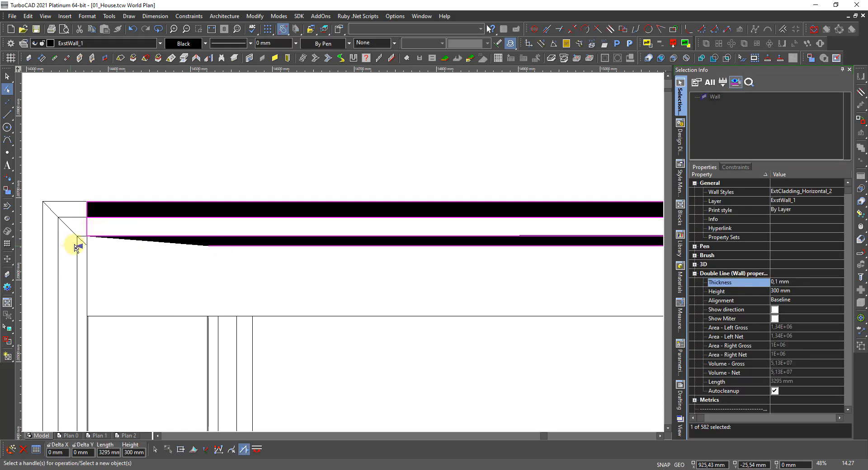
pyautogui.click(79, 246)
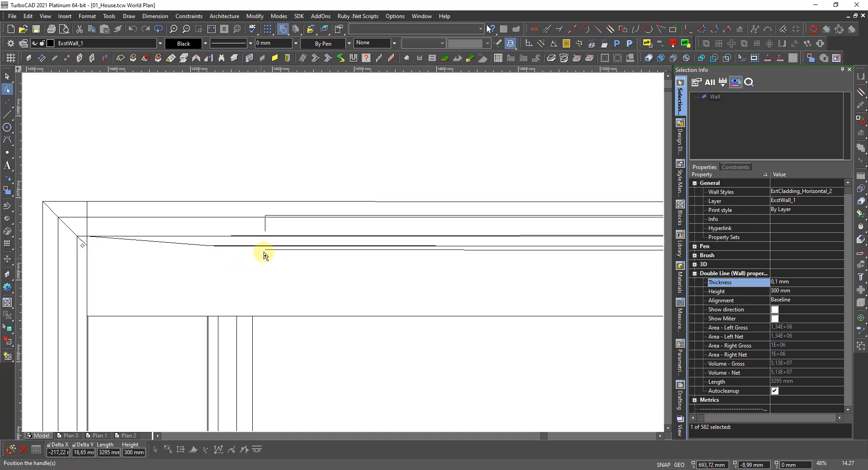
pyautogui.click(269, 247)
pyautogui.scroll(-3, 345, 253)
pyautogui.scroll(3, 342, 251)
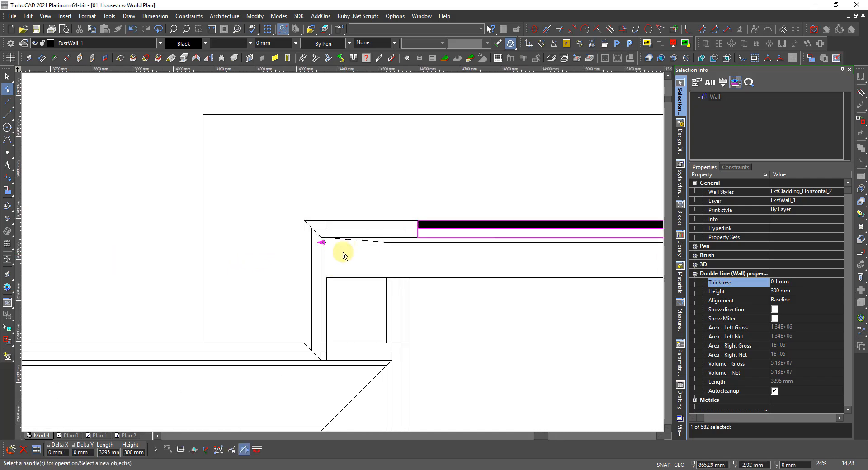
pyautogui.rightClick(343, 252)
pyautogui.scroll(4, 339, 243)
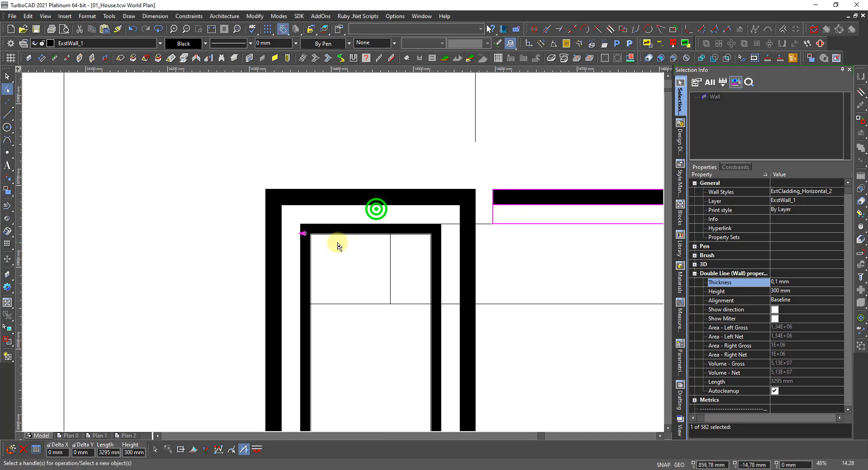
# Step: Shift the whole cladding wall along the entrance beam until its left end sits just beside the left column's inner face
pyautogui.click(291, 236)
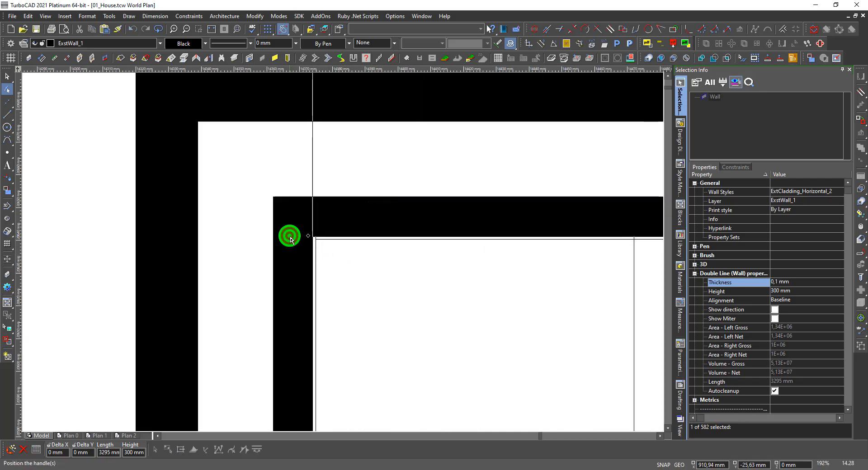
pyautogui.scroll(-4, 357, 241)
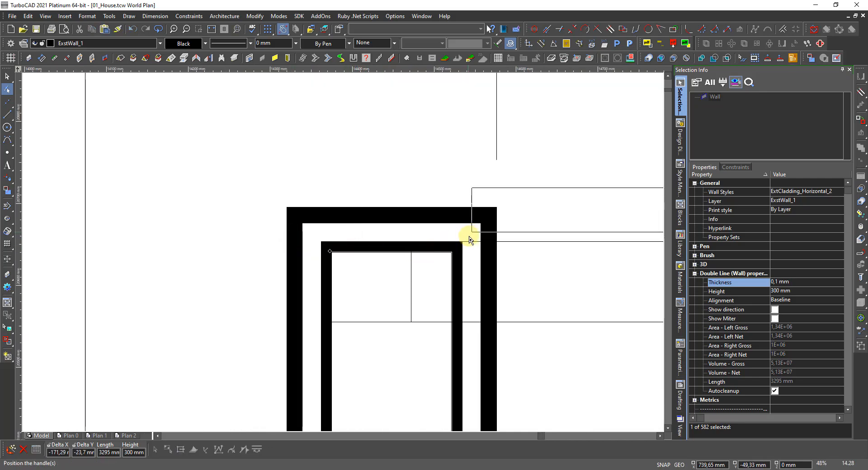
pyautogui.scroll(2, 492, 246)
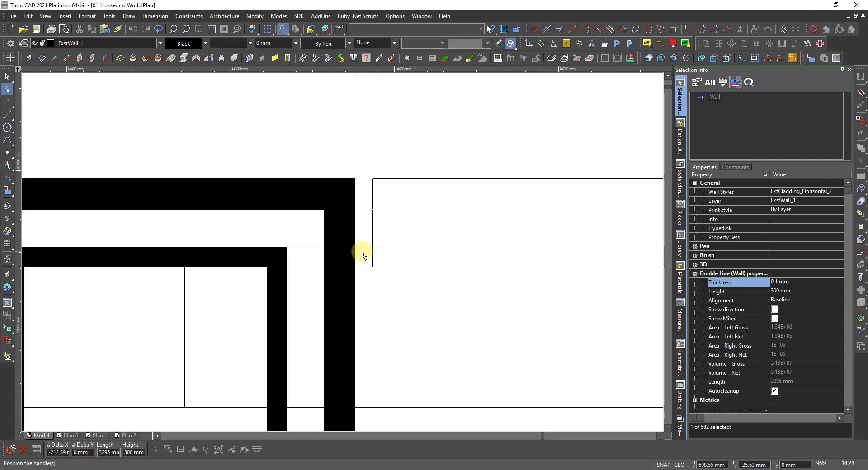
pyautogui.click(361, 252)
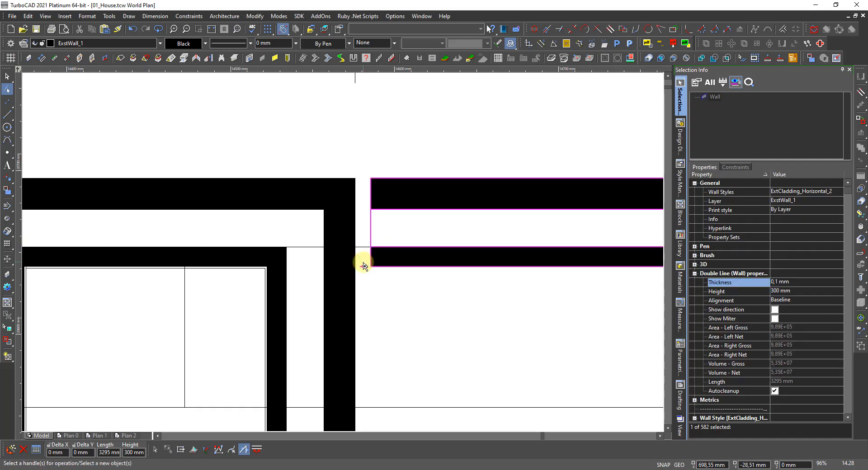
pyautogui.moveTo(364, 266); pyautogui.dragTo(352, 269)
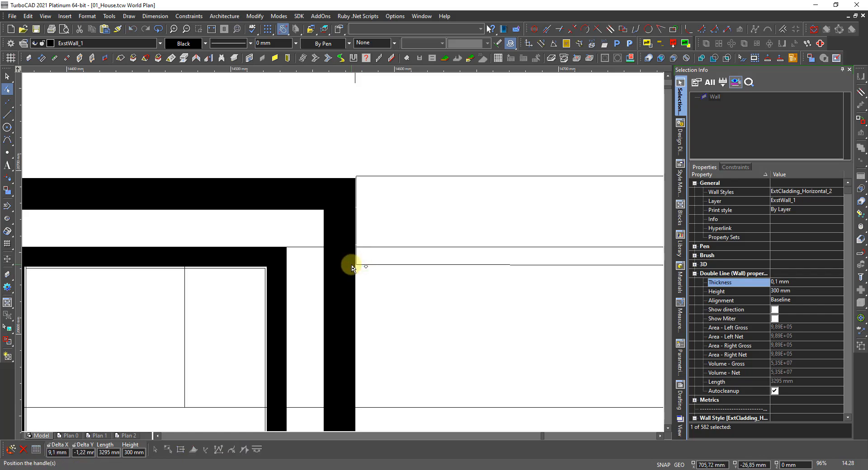
pyautogui.click(353, 268)
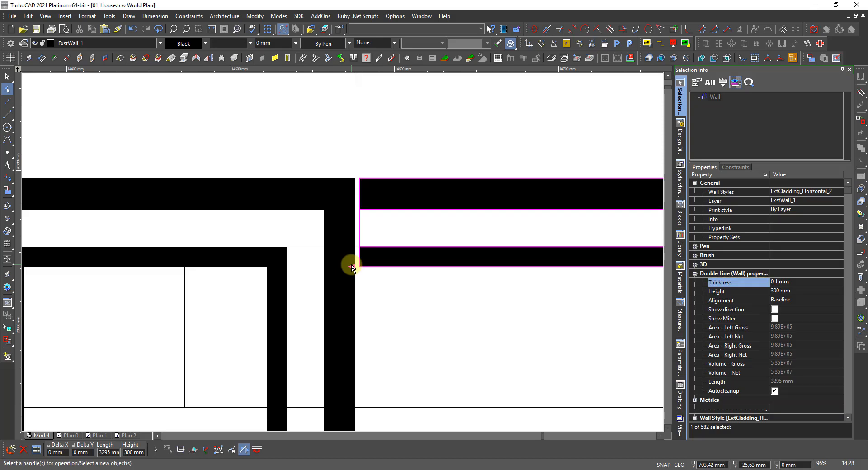
# Step: Switch the cladding wall to node editing and snap its left end node onto the left column's inner face
pyautogui.scroll(5, 357, 266)
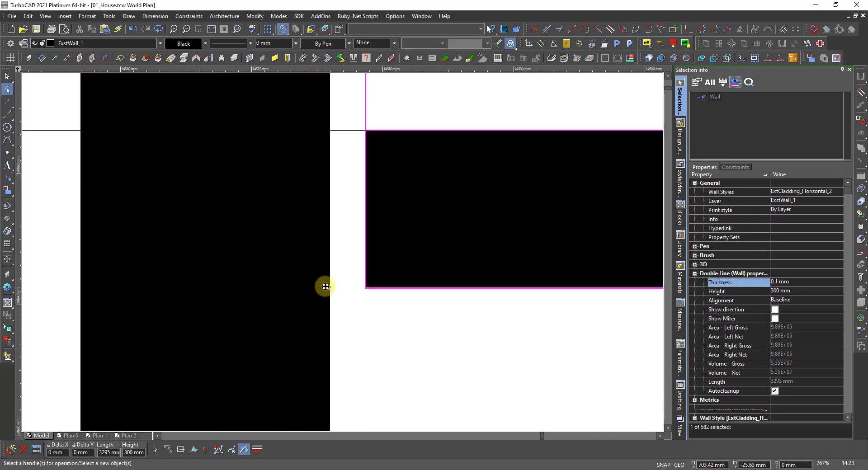
pyautogui.rightClick(360, 320)
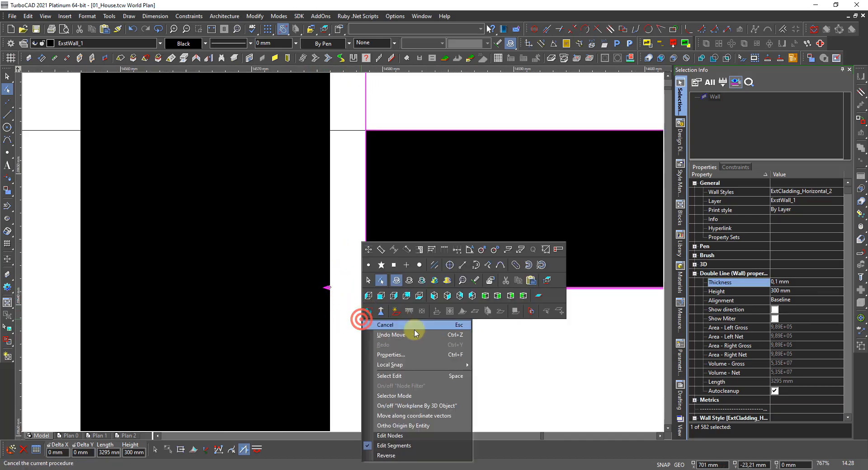
pyautogui.click(401, 434)
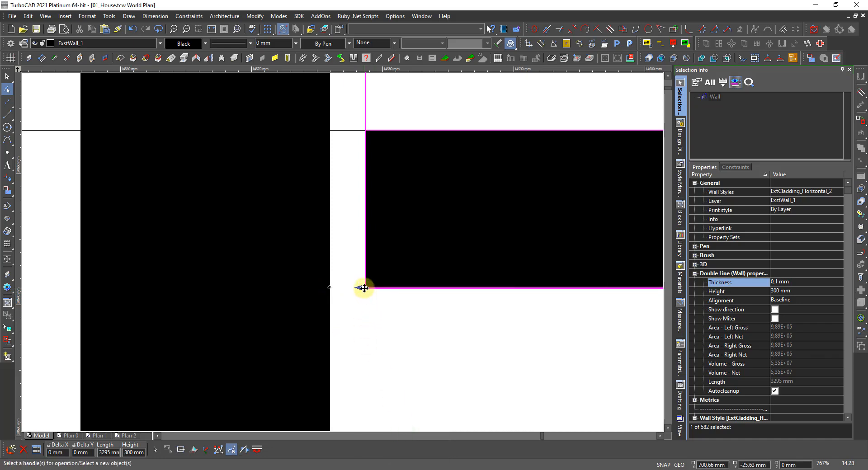
pyautogui.click(364, 288)
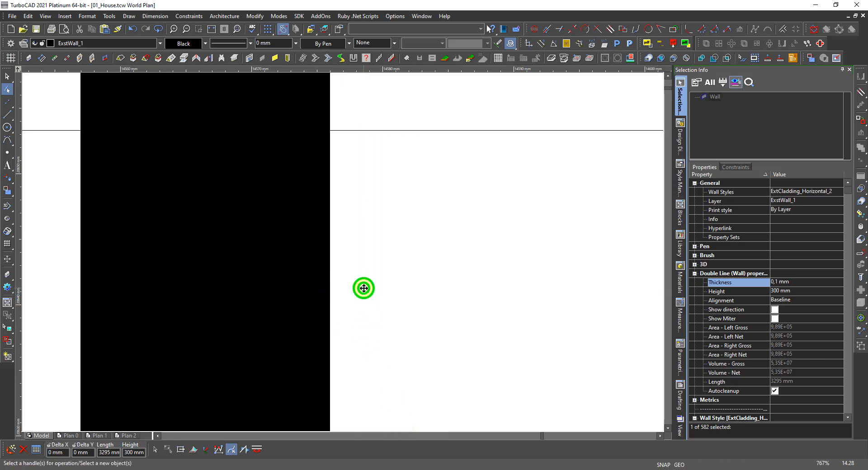
pyautogui.click(330, 291)
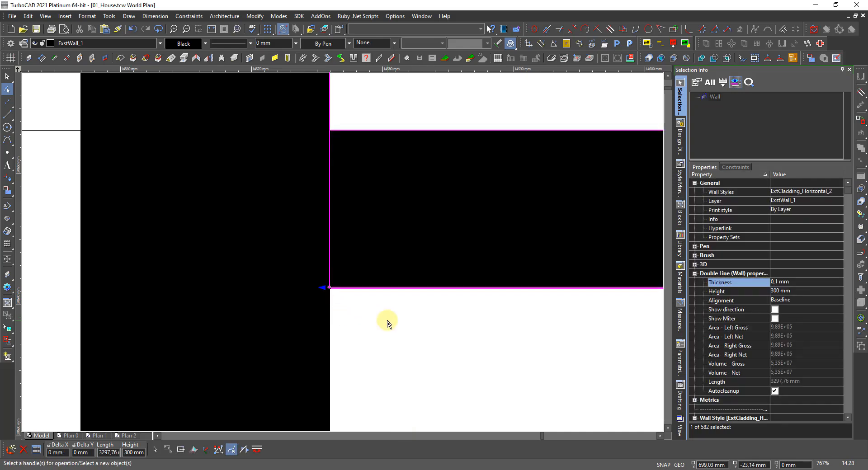
# Step: Shorten the cladding wall's right end to the right column's inner face for a 2892 mm length, and deselect the wall
pyautogui.scroll(-5, 345, 246)
pyautogui.scroll(-3, 382, 259)
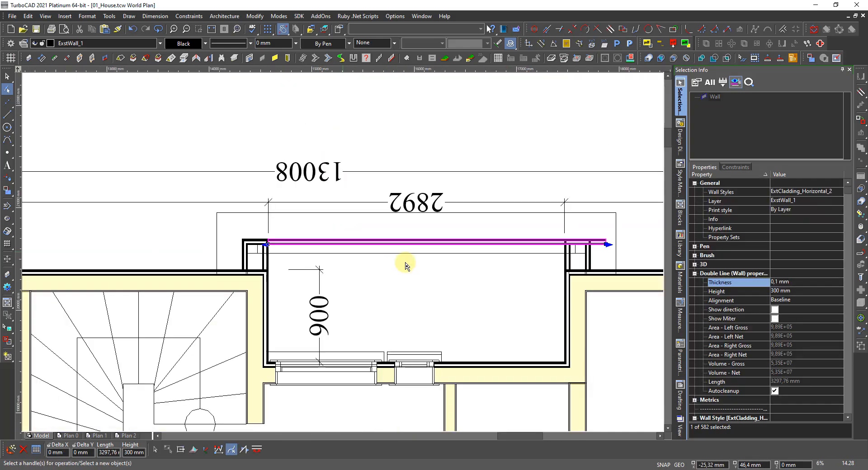
pyautogui.scroll(3, 561, 253)
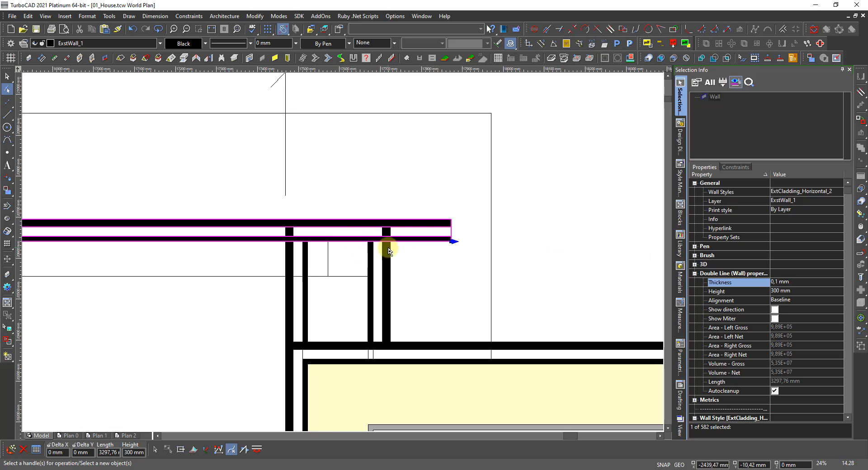
pyautogui.click(452, 241)
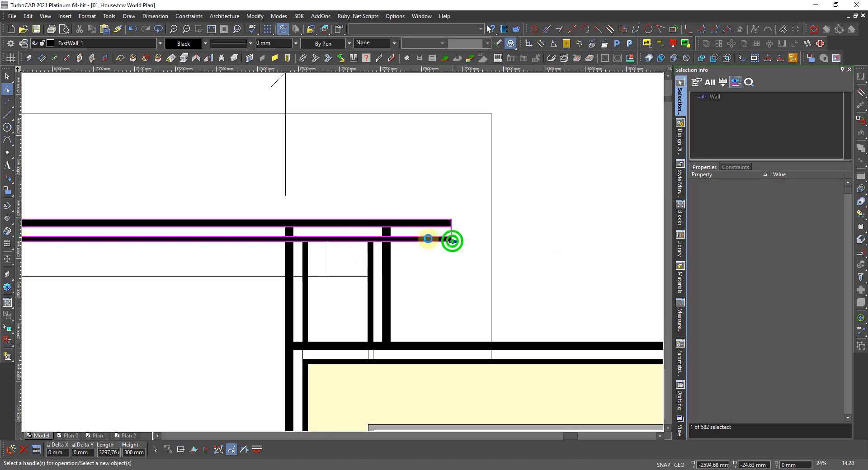
pyautogui.click(286, 246)
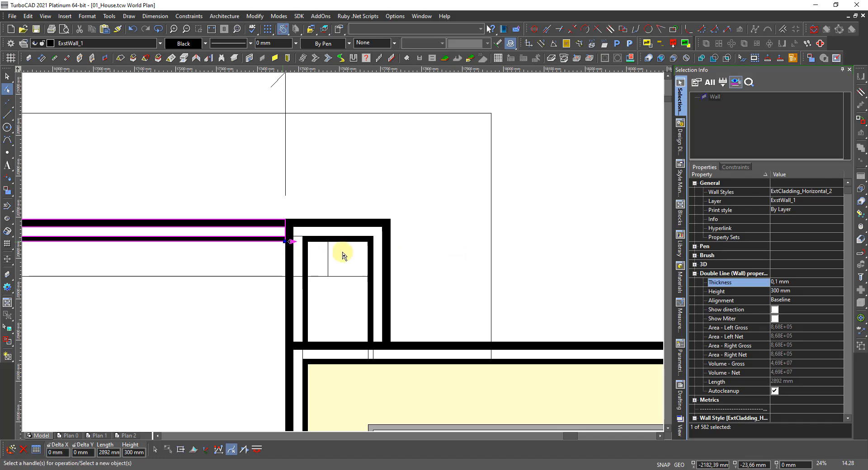
pyautogui.scroll(-3, 342, 252)
pyautogui.scroll(-2, 339, 251)
pyautogui.click(315, 254)
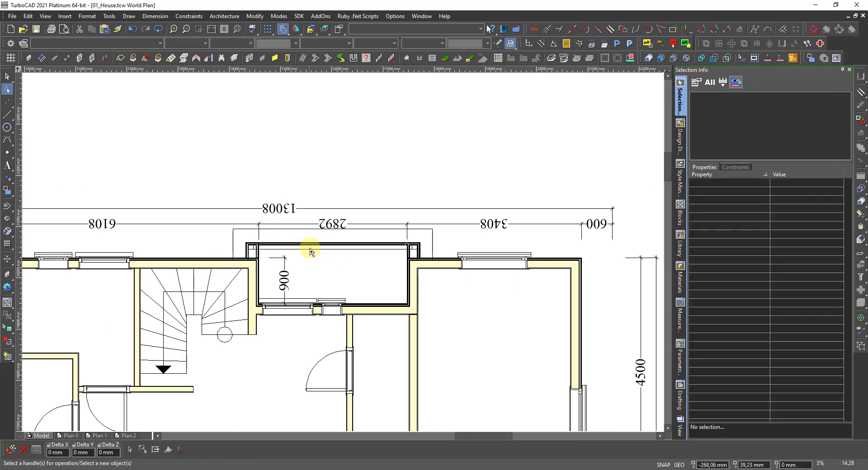
# Step: Show the house in the NE dimetric view with hidden lines removed, focused on the entrance beam
pyautogui.rightClick(310, 252)
pyautogui.rightClick(389, 232)
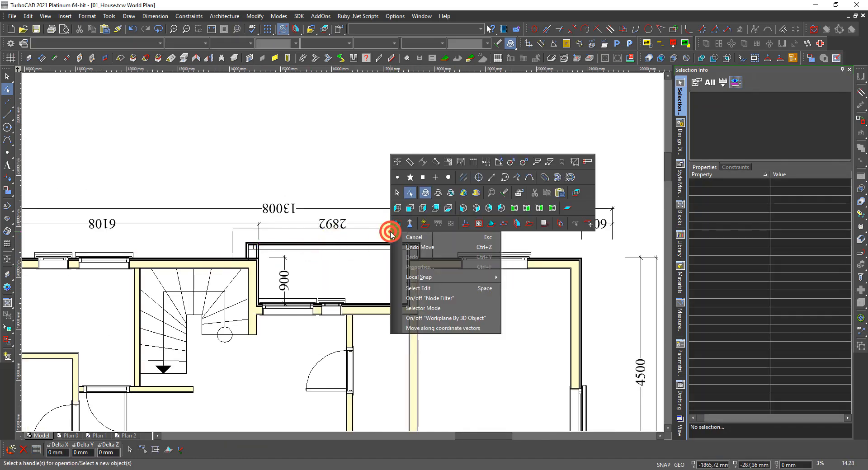
pyautogui.click(535, 207)
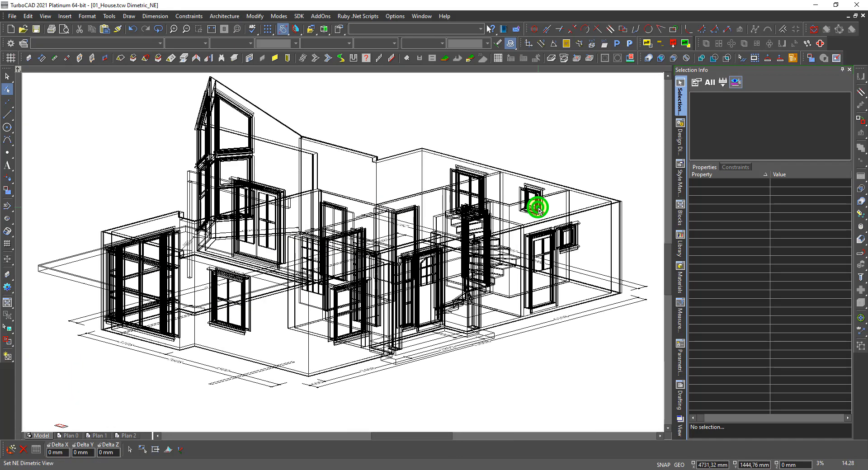
pyautogui.rightClick(424, 230)
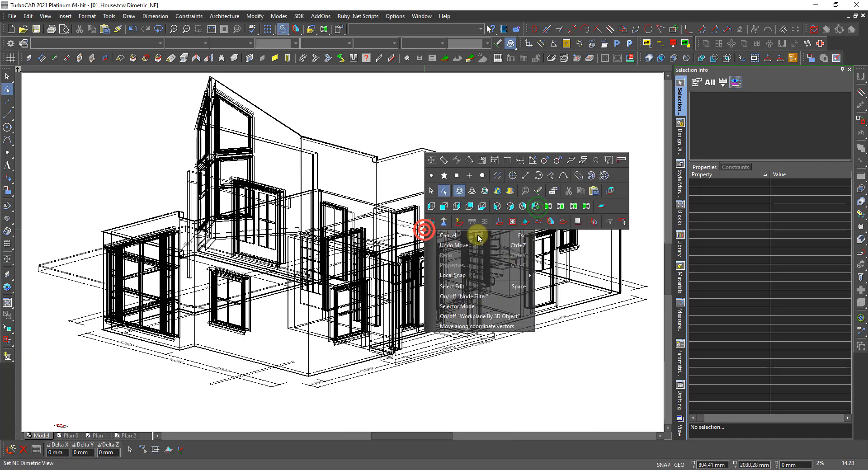
pyautogui.click(487, 195)
pyautogui.scroll(5, 448, 248)
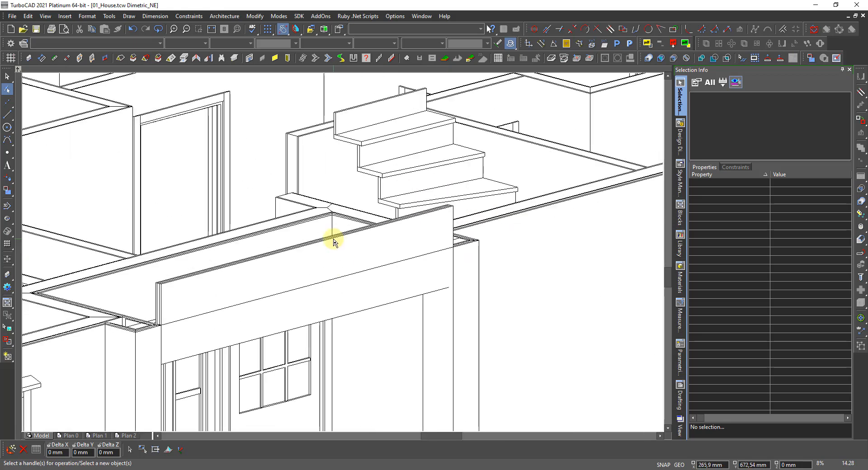
# Step: Select the cladding wall standing above the entrance beam and move it by -300 mm along Z
pyautogui.press('l')
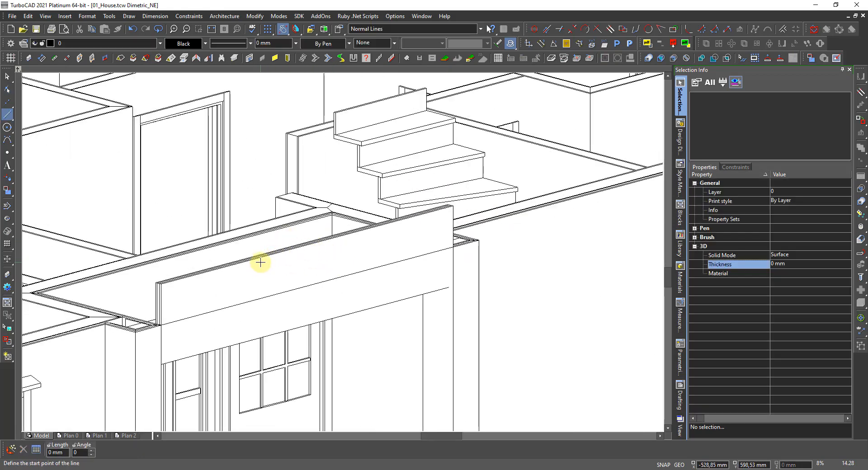
pyautogui.press('Escape')
pyautogui.click(277, 254)
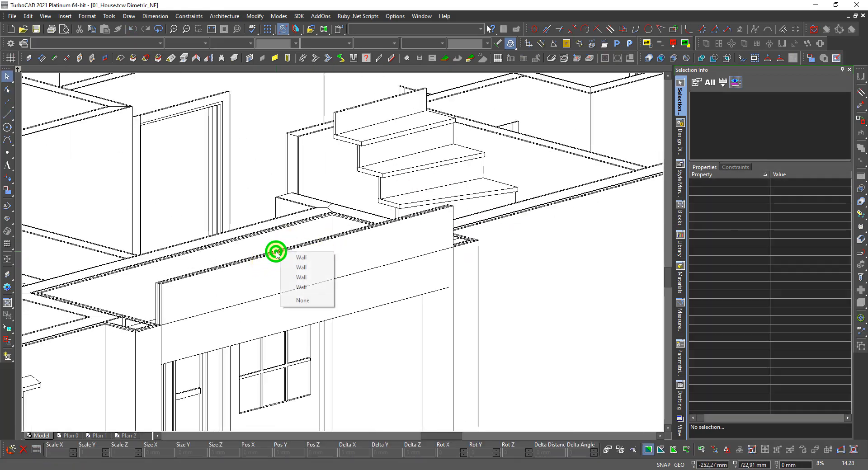
pyautogui.click(300, 257)
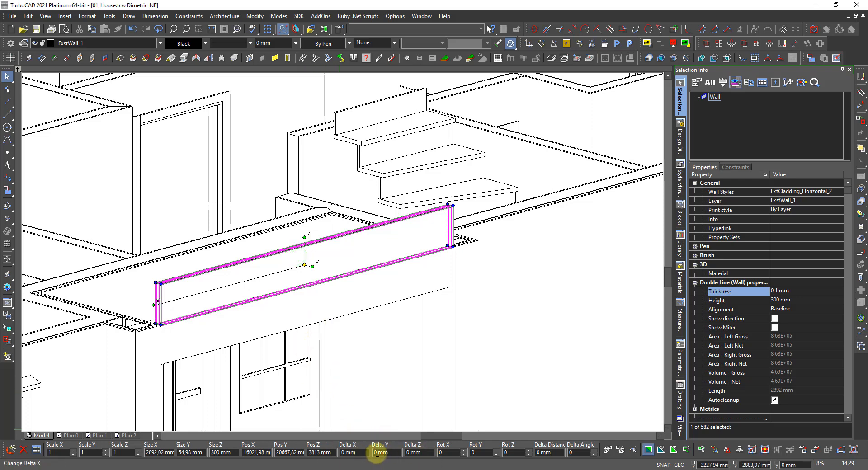
pyautogui.click(424, 452)
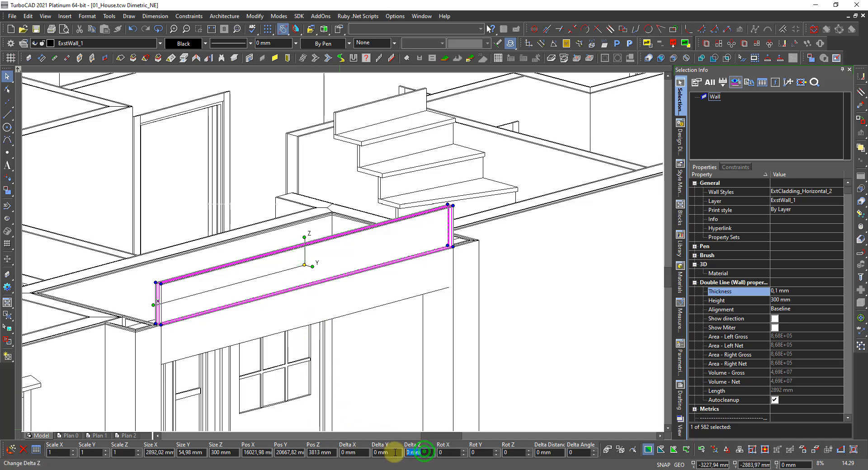
pyautogui.write('-300')
pyautogui.press('Return')
pyautogui.press('Escape')
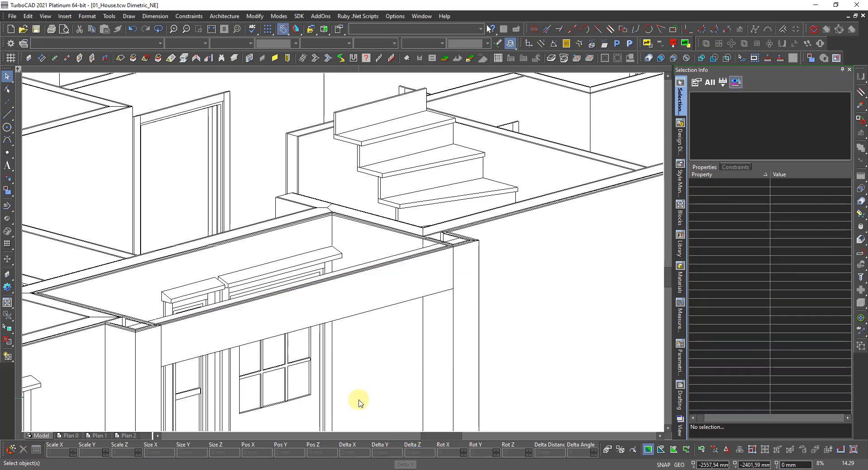
# Step: Render the model with materials and examine how the beam's cladding boards meet the columns on both sides of the entrance
pyautogui.rightClick(320, 386)
pyautogui.click(381, 348)
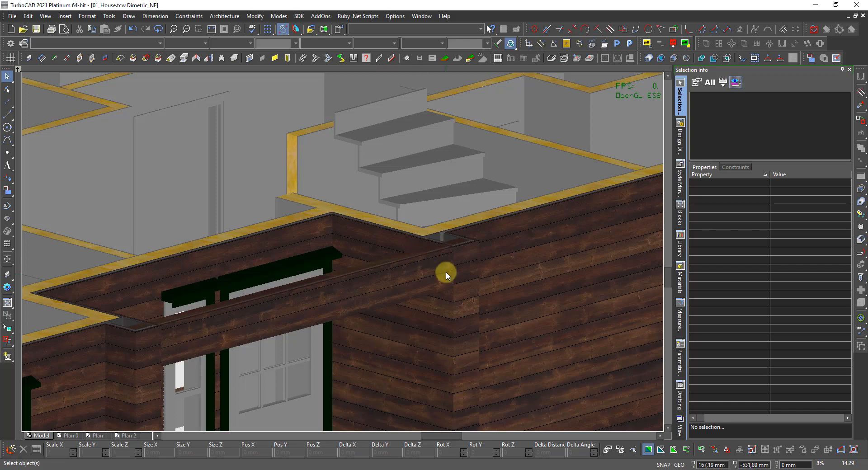
pyautogui.scroll(5, 343, 251)
pyautogui.scroll(-3, 344, 256)
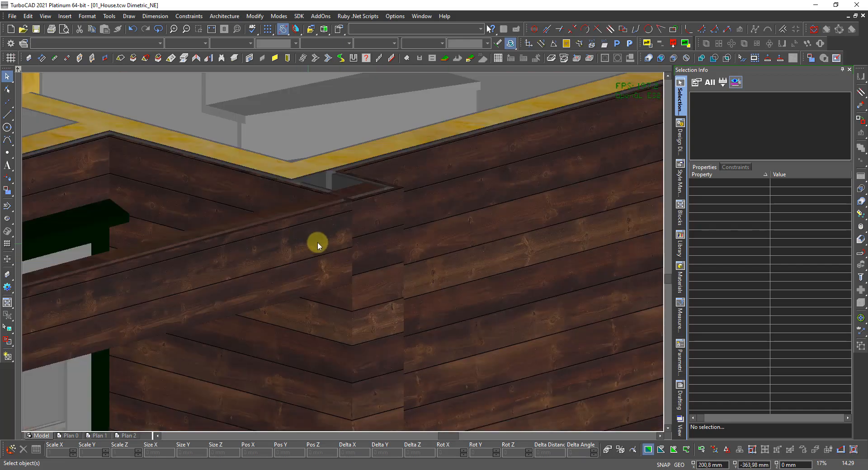
pyautogui.scroll(2, 343, 251)
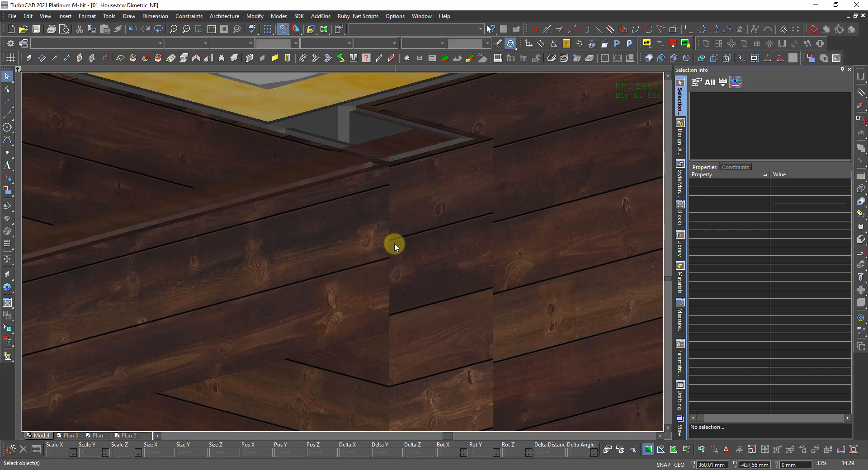
pyautogui.scroll(2, 394, 244)
pyautogui.scroll(-4, 330, 262)
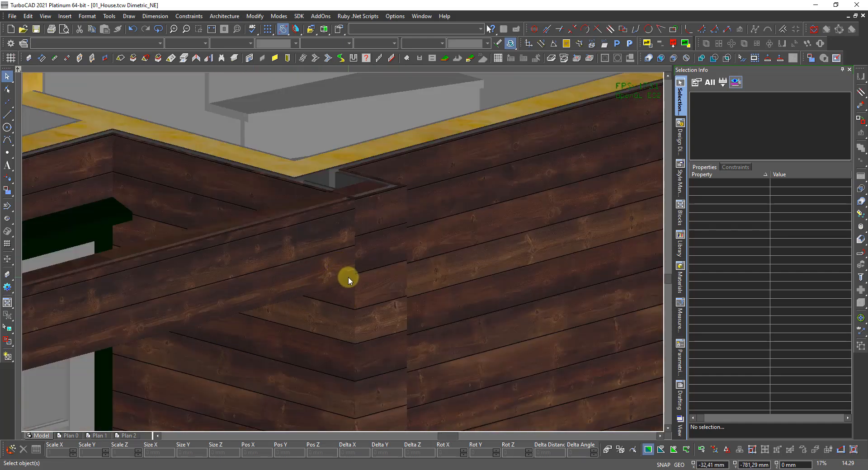
pyautogui.scroll(2, 348, 277)
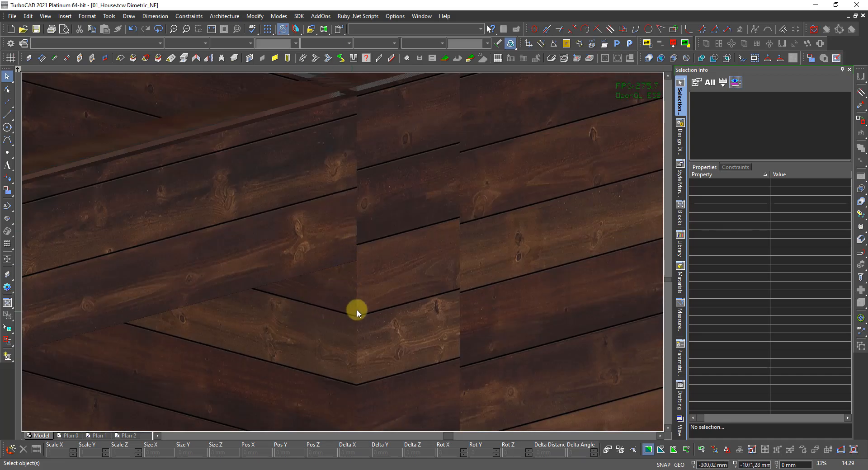
pyautogui.scroll(-3, 357, 300)
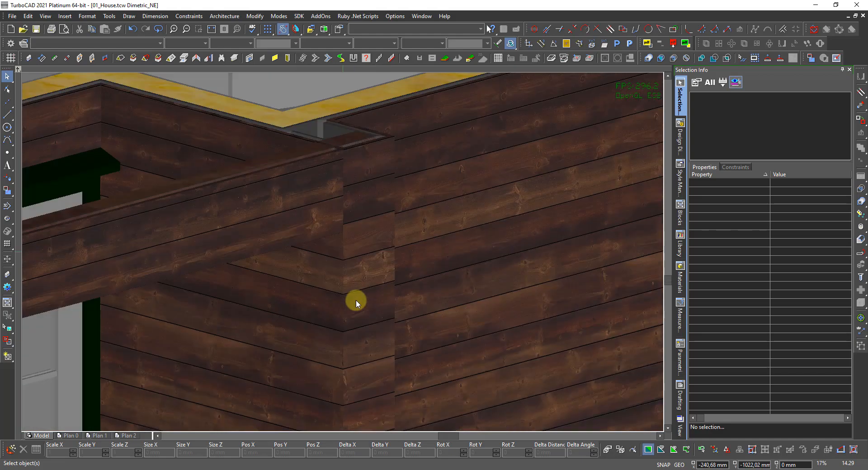
pyautogui.scroll(-3, 329, 245)
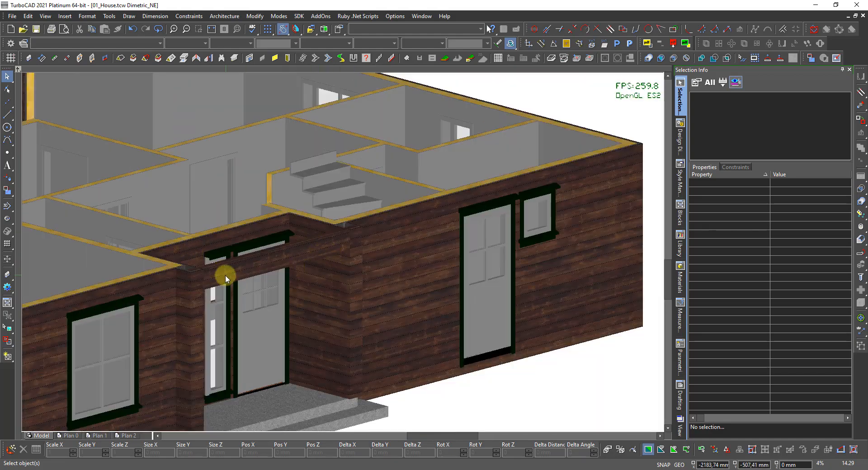
pyautogui.scroll(4, 225, 275)
pyautogui.scroll(-1, 289, 262)
pyautogui.scroll(2, 285, 280)
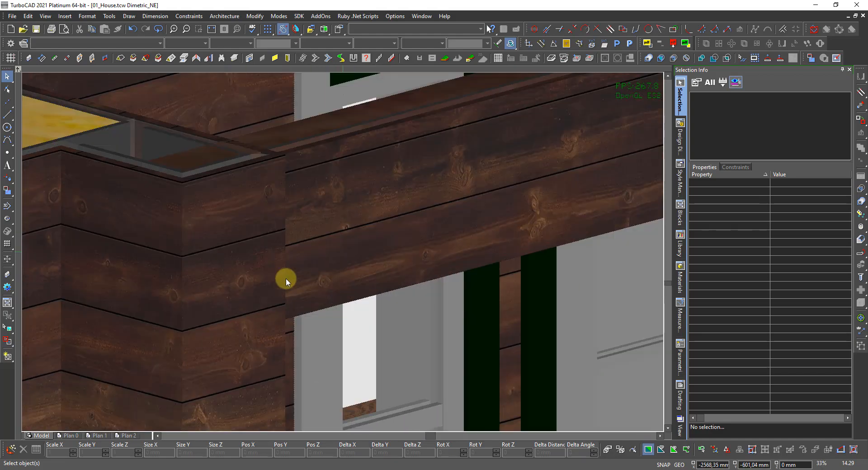
pyautogui.scroll(-4, 285, 280)
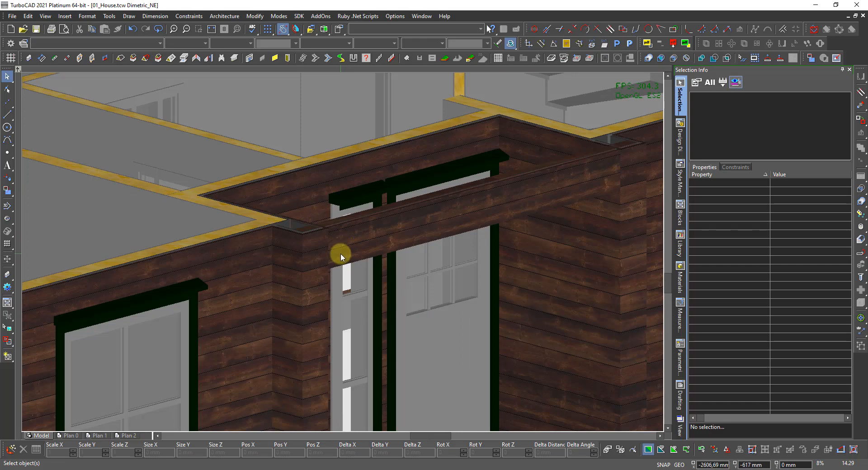
pyautogui.scroll(-4, 340, 254)
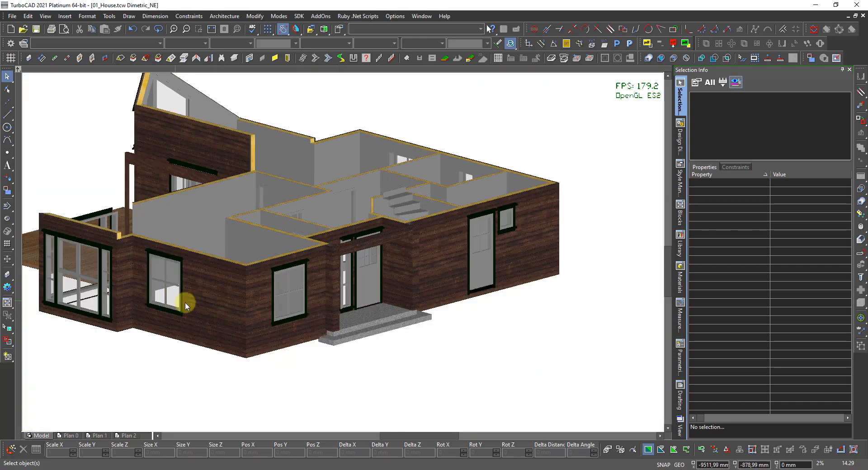
# Step: Examine the rendered house around the entrance steps and column base, then around the wooden terrace and corner windows
pyautogui.scroll(4, 367, 326)
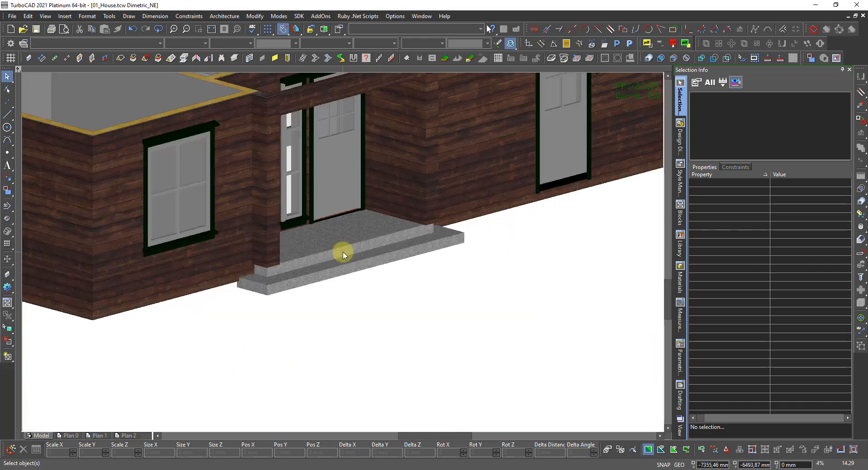
pyautogui.scroll(2, 200, 283)
pyautogui.keyDown('shift'); pyautogui.moveTo(413, 253); pyautogui.dragTo(305, 240, button='middle'); pyautogui.keyUp('shift')
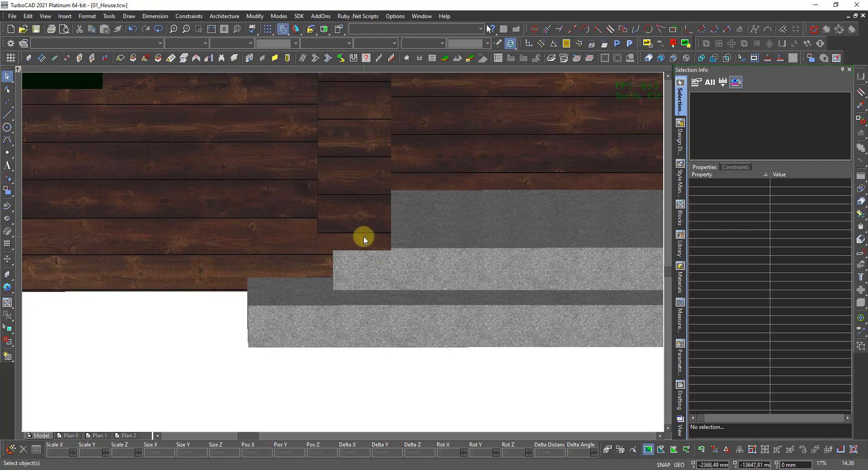
pyautogui.scroll(-2, 326, 239)
pyautogui.keyDown('shift'); pyautogui.moveTo(289, 241); pyautogui.dragTo(371, 262, button='middle'); pyautogui.keyUp('shift')
pyautogui.scroll(-4, 334, 248)
pyautogui.keyDown('shift'); pyautogui.moveTo(157, 296); pyautogui.dragTo(394, 291, button='middle'); pyautogui.keyUp('shift')
pyautogui.scroll(-2, 180, 316)
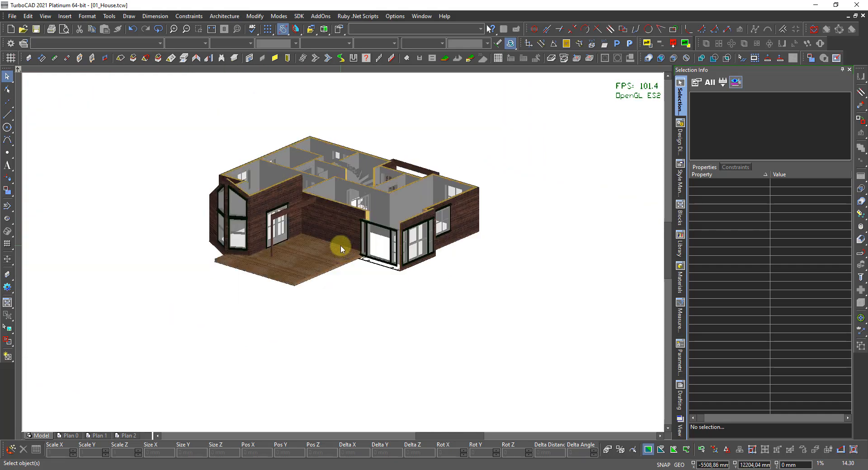
pyautogui.scroll(2, 341, 245)
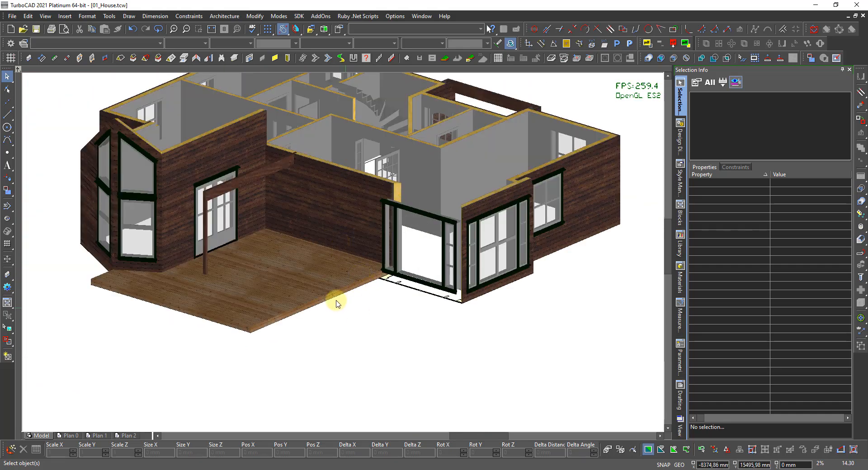
pyautogui.scroll(-2, 340, 302)
pyautogui.scroll(2, 353, 255)
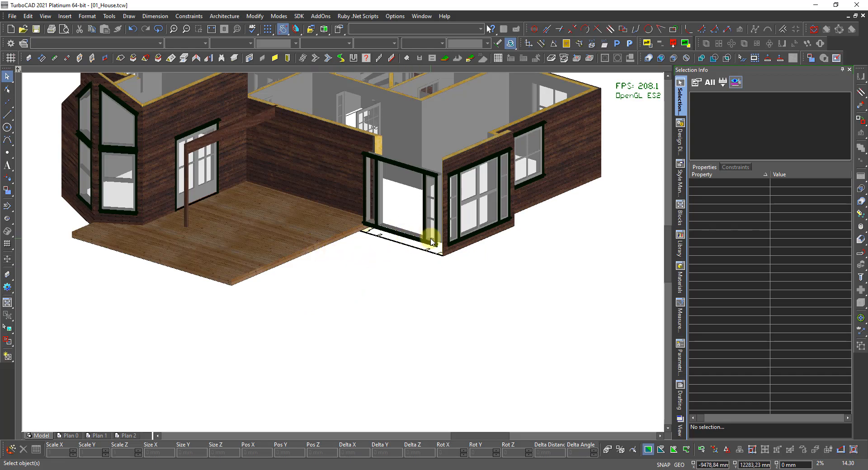
# Step: Switch the model display from rendered materials to wireframe
pyautogui.rightClick(402, 263)
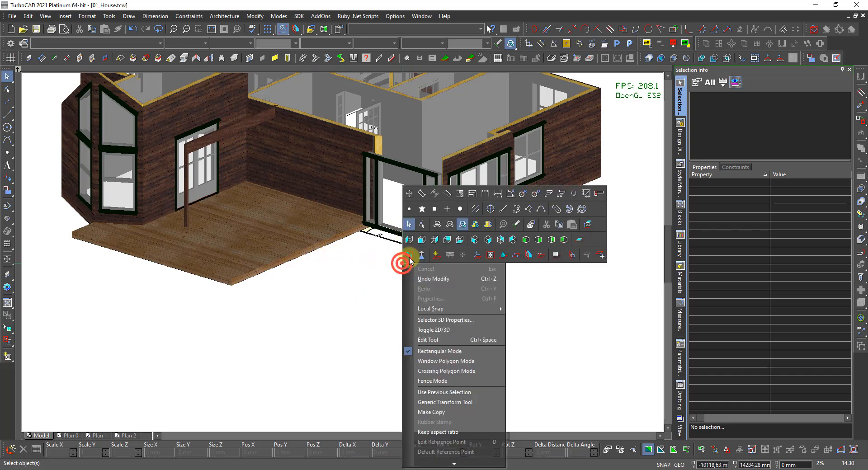
pyautogui.click(450, 225)
pyautogui.rightClick(380, 257)
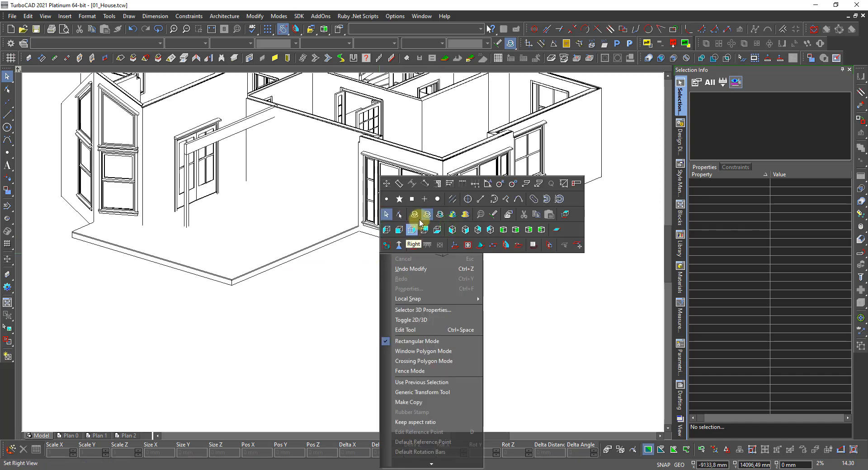
pyautogui.click(414, 214)
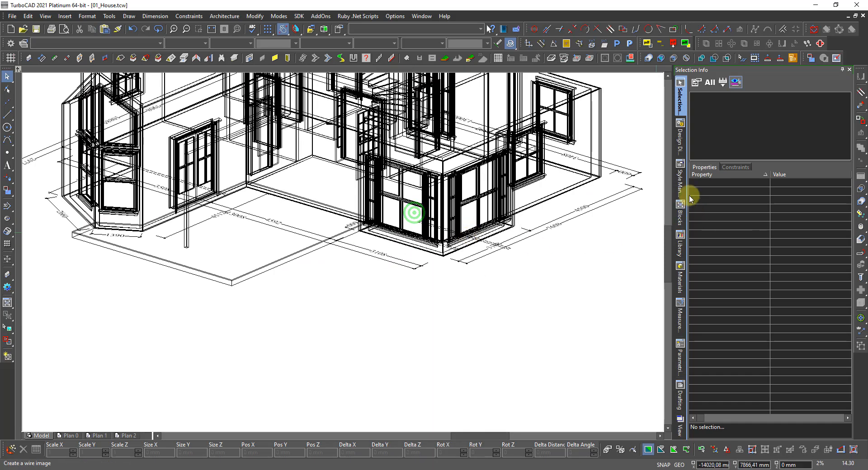
# Step: Make the layer groups 0_Foundation, 2_Plan and 3_Roof visible
pyautogui.click(680, 136)
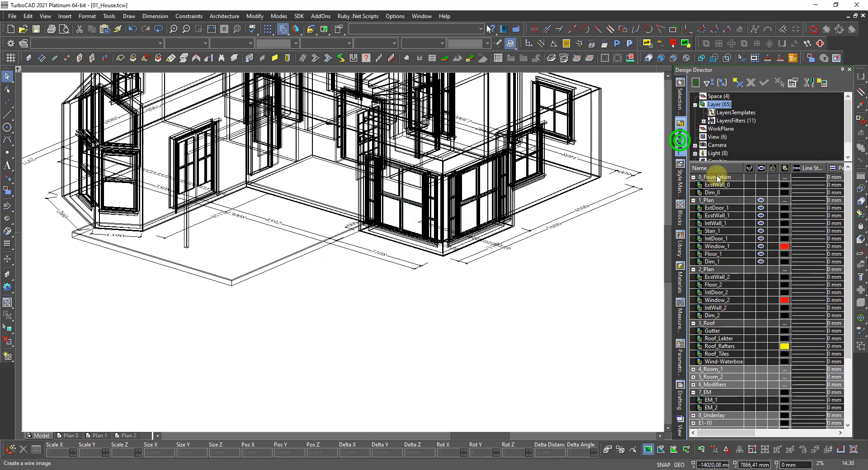
pyautogui.click(761, 178)
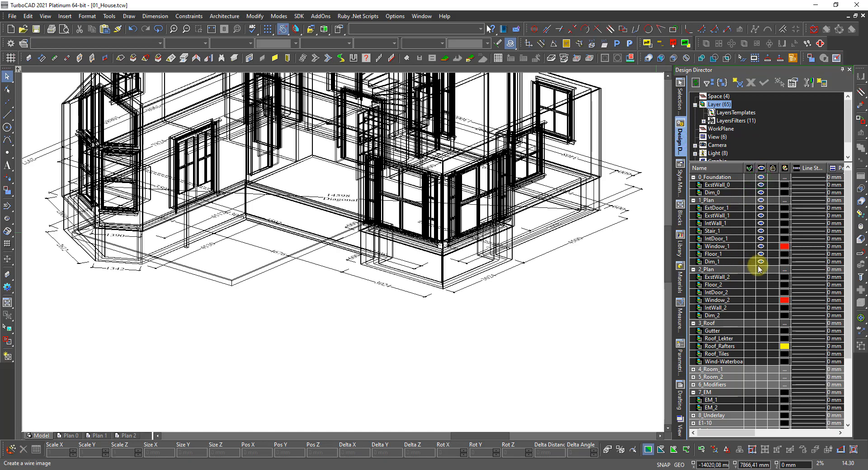
pyautogui.click(760, 270)
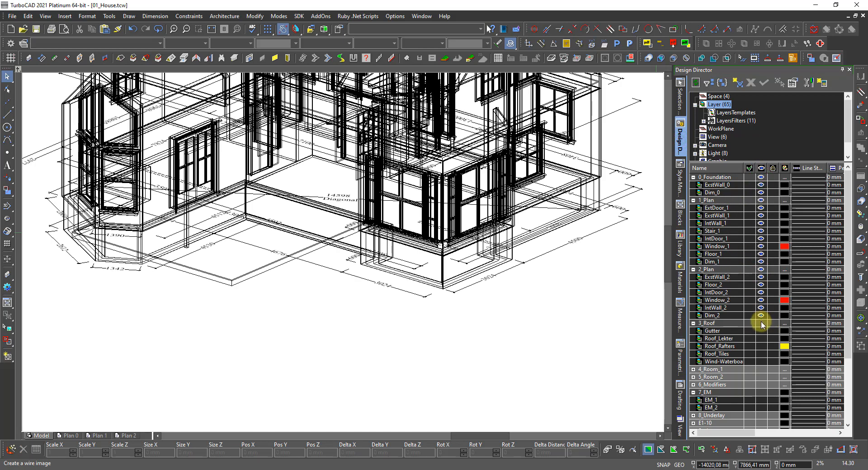
pyautogui.click(761, 324)
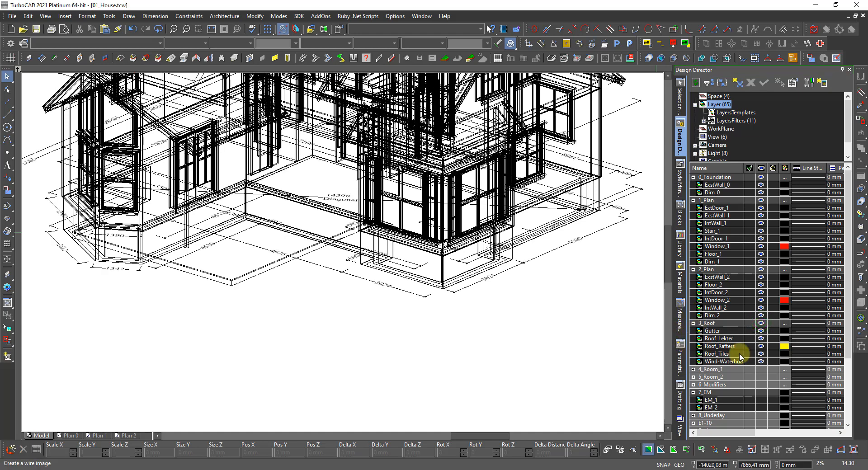
# Step: Make the CornerBox layer visible and return to the drawing
pyautogui.scroll(-1, 755, 359)
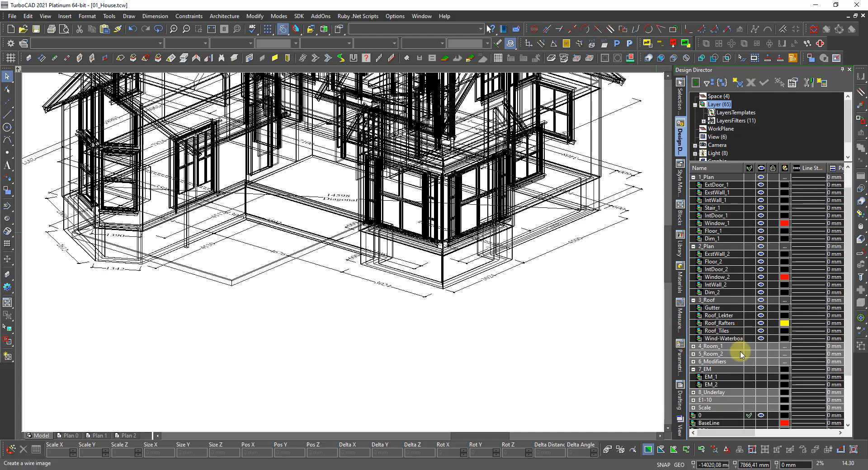
pyautogui.scroll(-1, 747, 363)
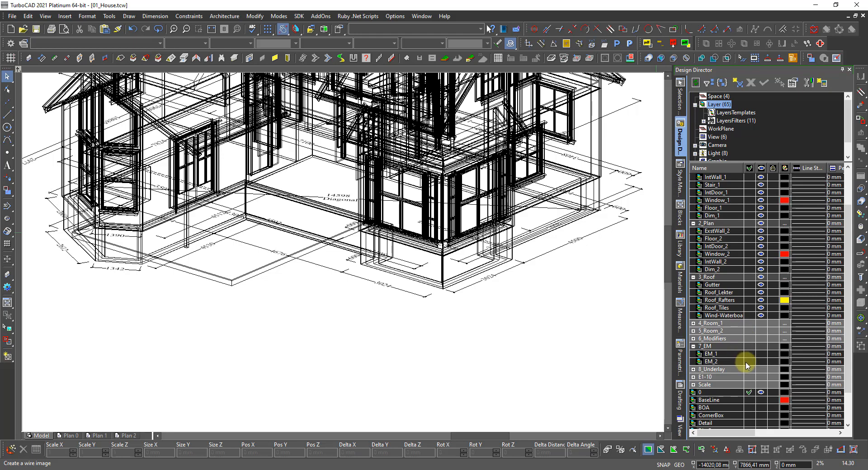
pyautogui.scroll(-2, 747, 367)
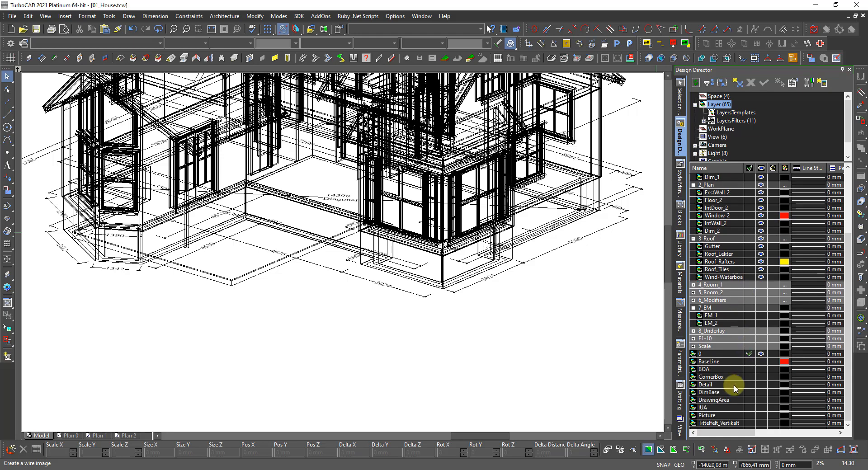
pyautogui.click(761, 380)
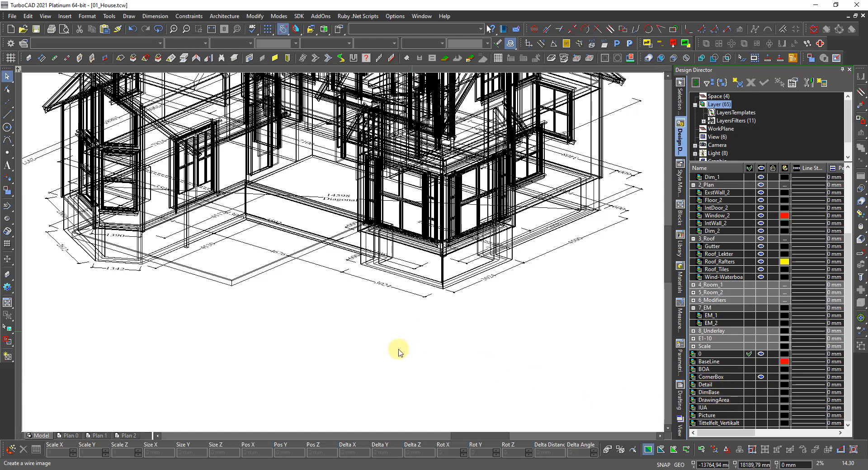
pyautogui.click(354, 331)
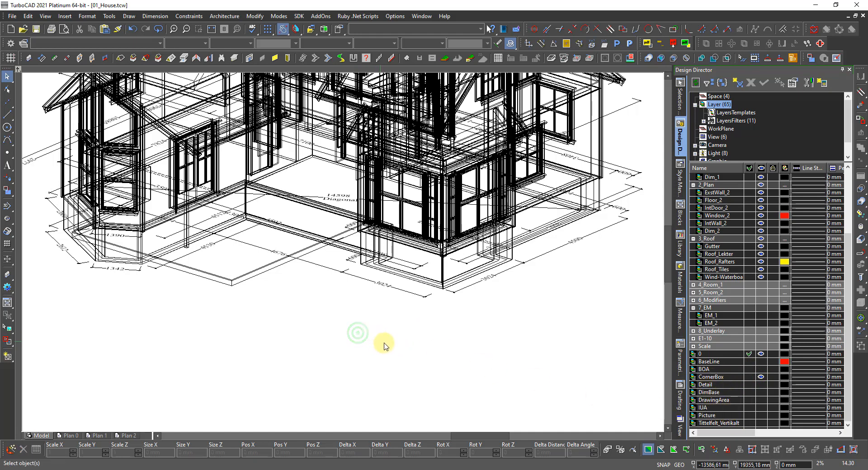
# Step: Show the model in the World Plan view and hide the dimension layers Dim_0, Dim_1 and Dim_2
pyautogui.rightClick(343, 244)
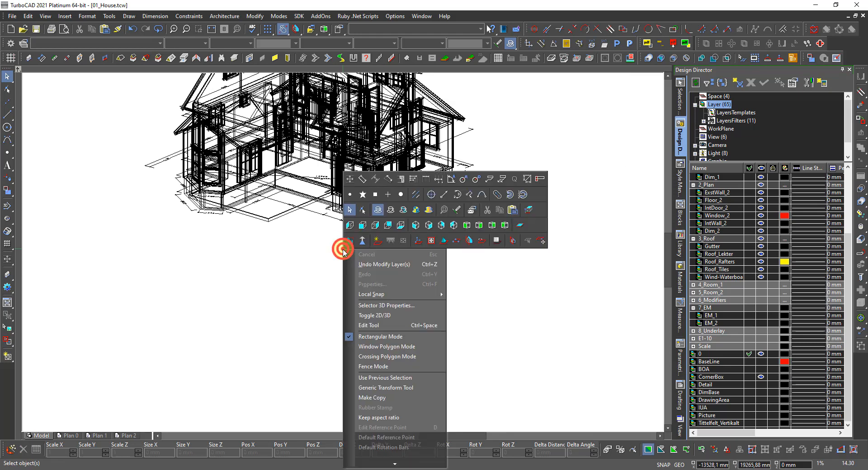
pyautogui.click(527, 210)
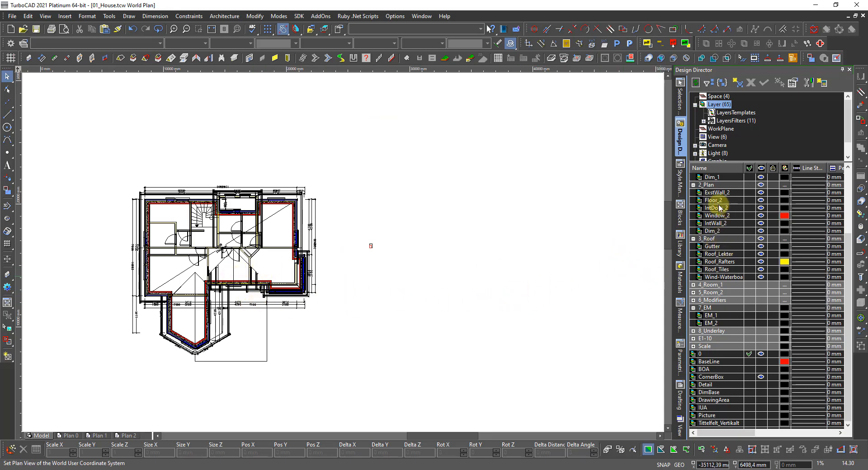
pyautogui.click(761, 178)
pyautogui.scroll(4, 761, 178)
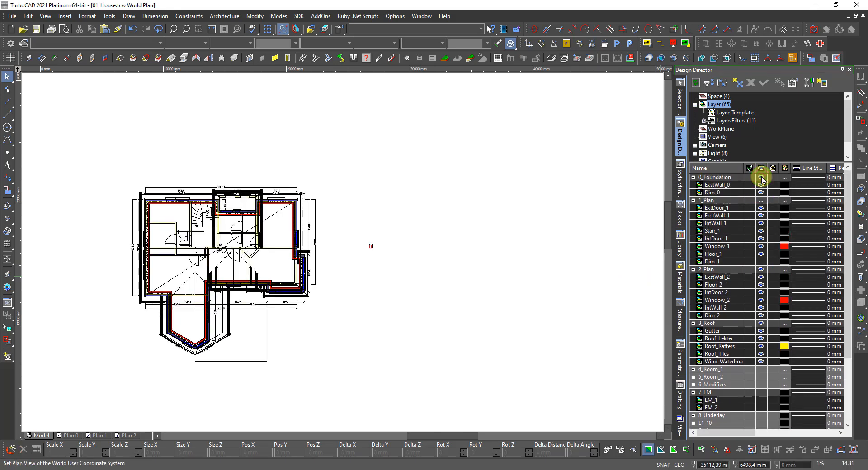
pyautogui.click(761, 193)
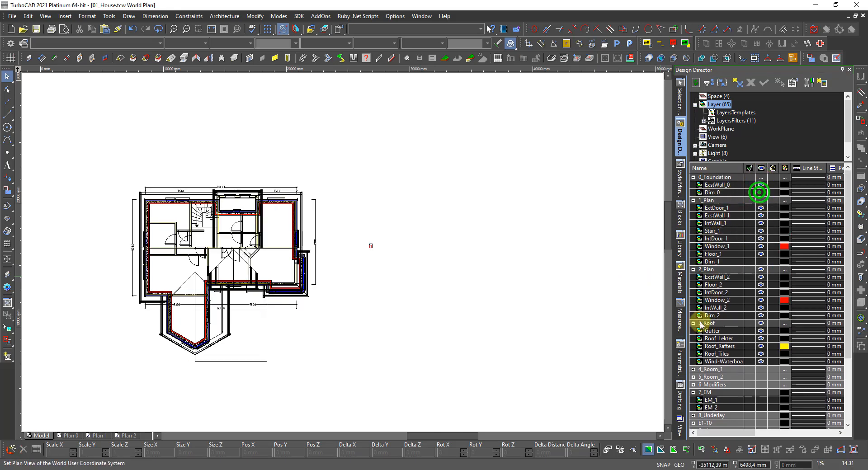
pyautogui.click(761, 316)
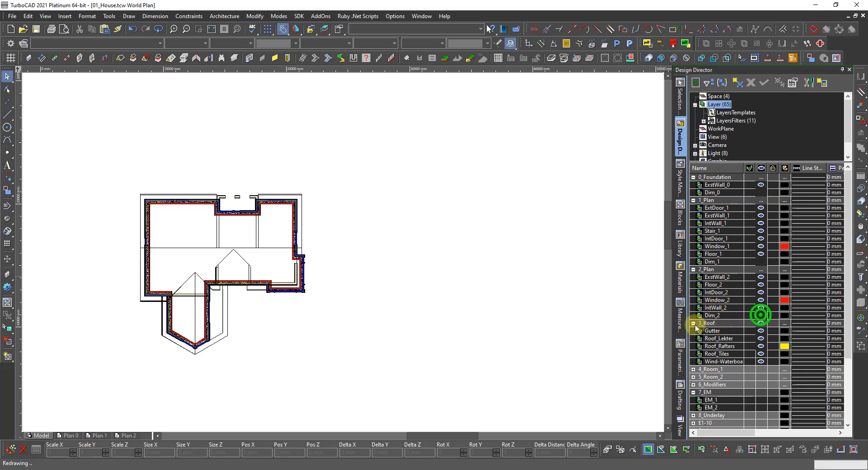
# Step: Select the small red corner box lying beside the house plan
pyautogui.scroll(4, 358, 277)
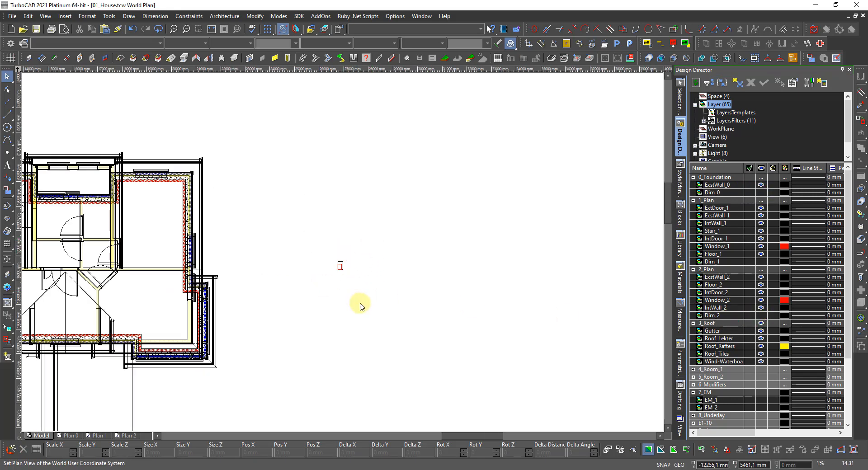
pyautogui.moveTo(380, 295); pyautogui.dragTo(327, 234)
pyautogui.click(189, 295)
pyautogui.scroll(-6, 341, 258)
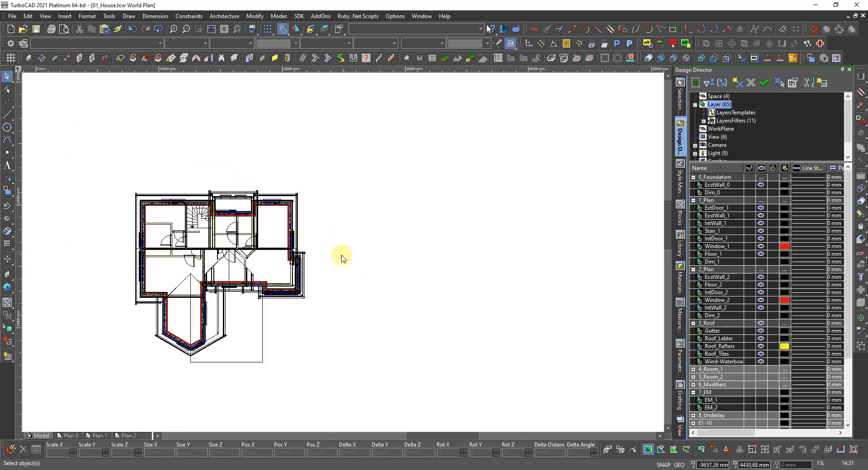
pyautogui.moveTo(366, 310); pyautogui.dragTo(232, 187)
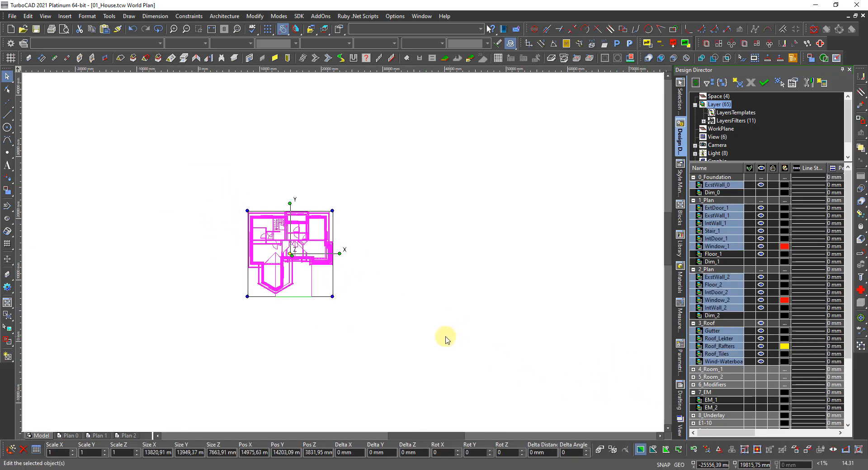
pyautogui.click(512, 384)
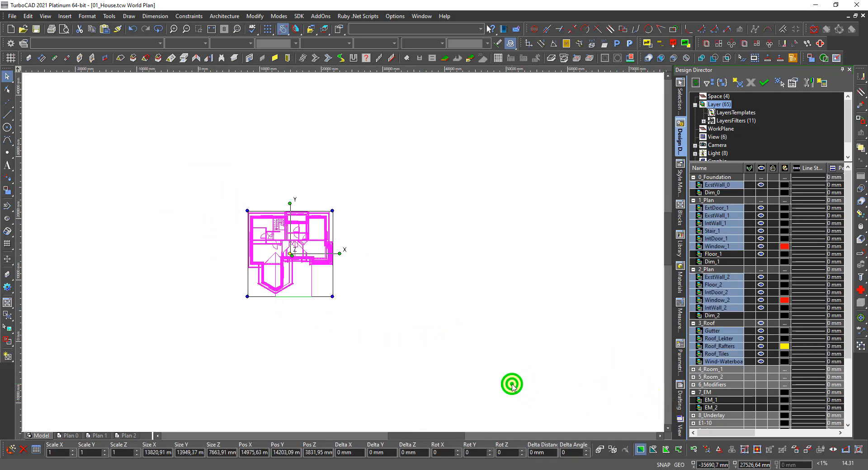
pyautogui.scroll(2, 277, 274)
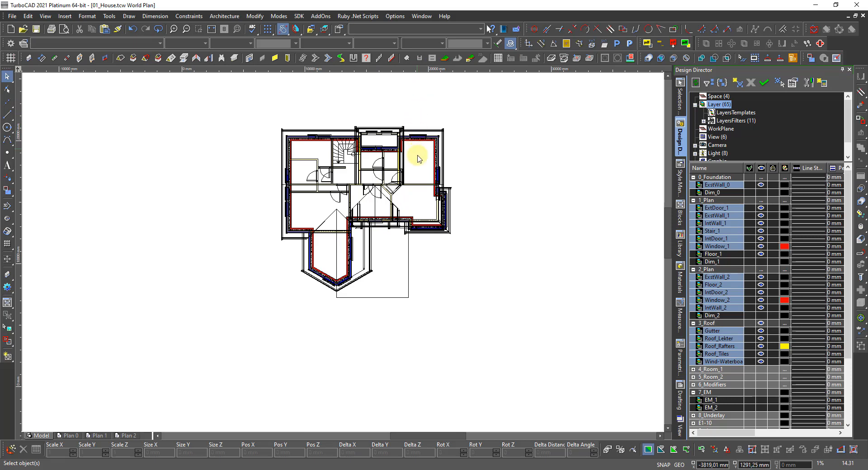
# Step: Draw a vertical section line about 9841 mm long with a height of 12000 mm through the rooms on the plan's right side
pyautogui.click(408, 58)
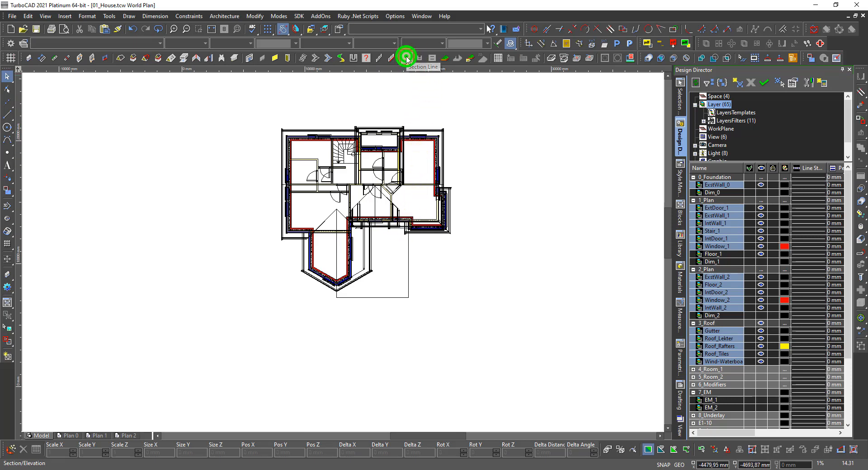
pyautogui.click(681, 98)
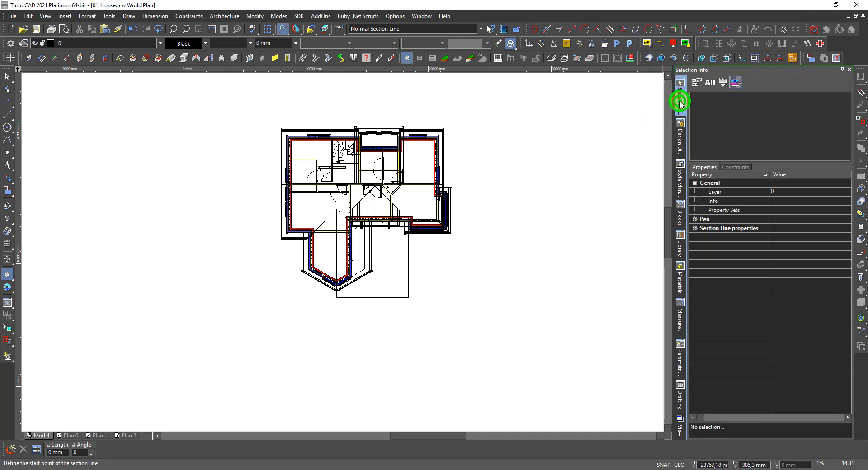
pyautogui.click(695, 228)
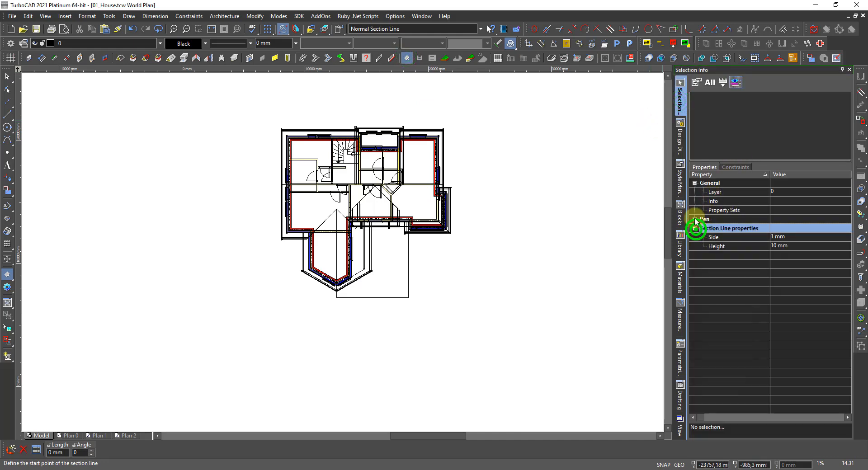
pyautogui.click(794, 247)
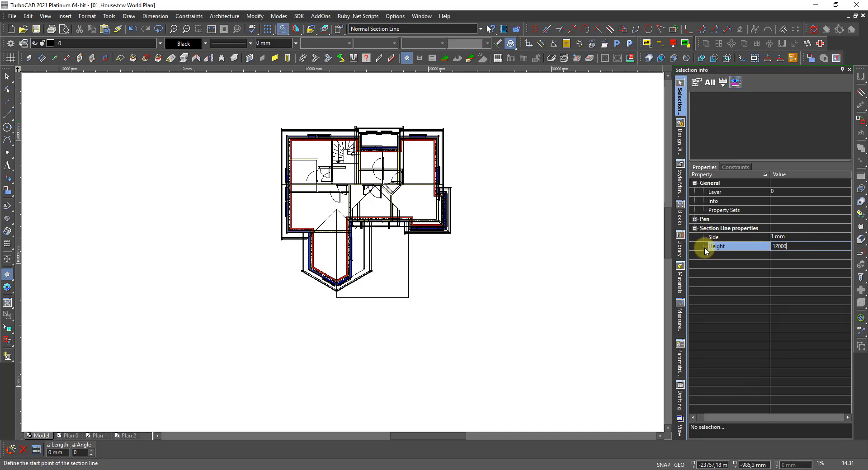
pyautogui.press('Return')
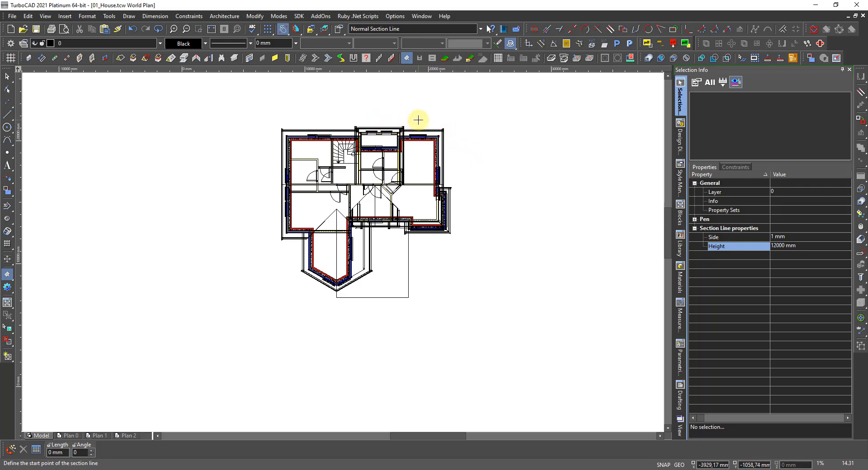
pyautogui.click(418, 120)
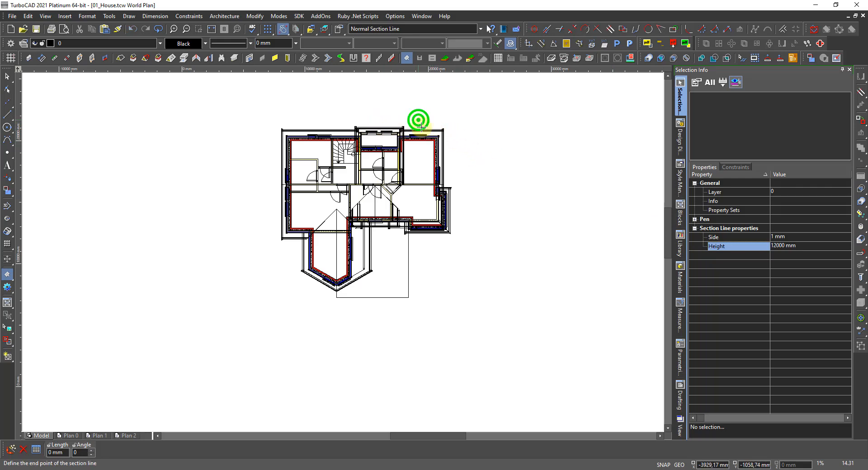
pyautogui.click(418, 241)
pyautogui.scroll(10, 342, 252)
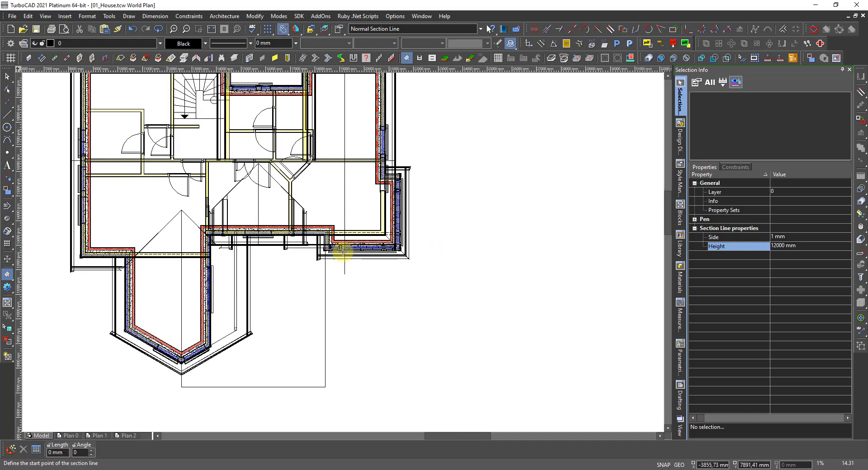
pyautogui.scroll(-10, 343, 252)
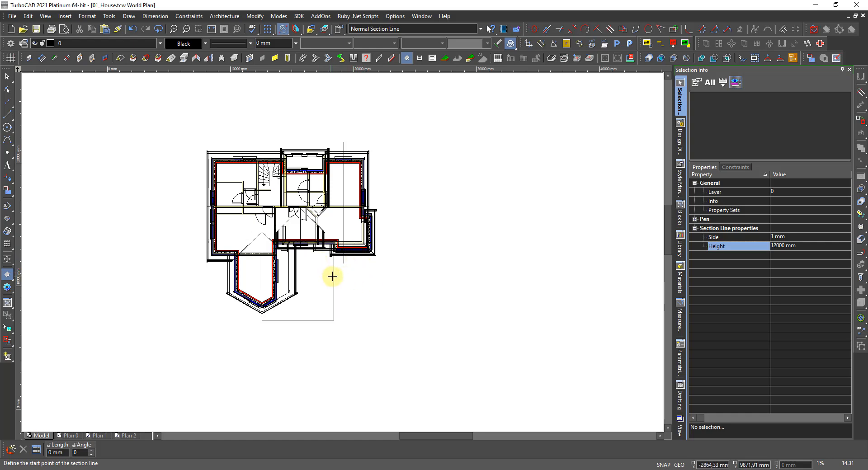
# Step: Stretch the section line by its lower end to about 15447 mm long and about 697 mm wide on its side
pyautogui.click(344, 264)
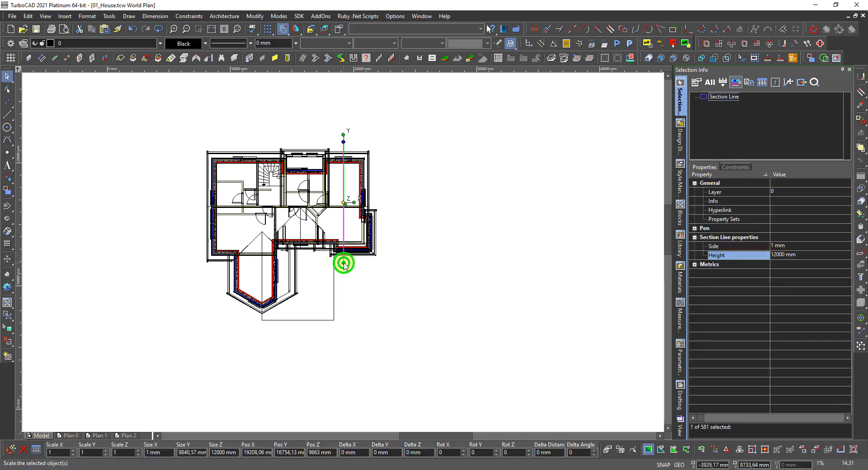
pyautogui.moveTo(344, 264); pyautogui.dragTo(335, 333)
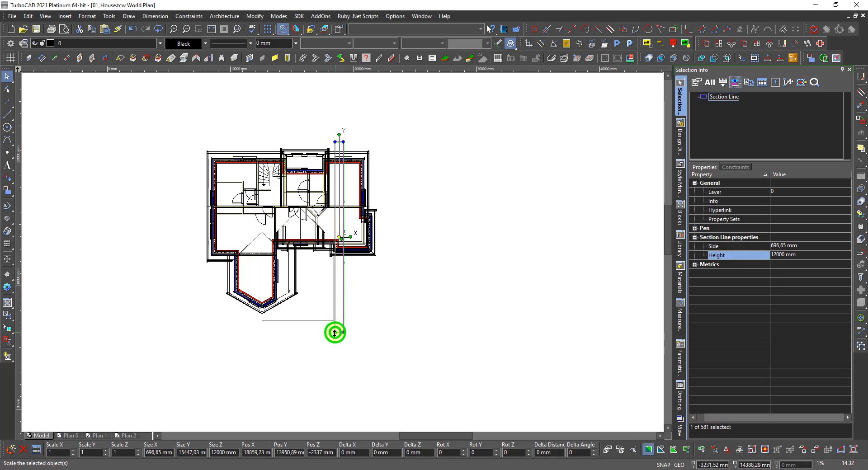
pyautogui.click(409, 317)
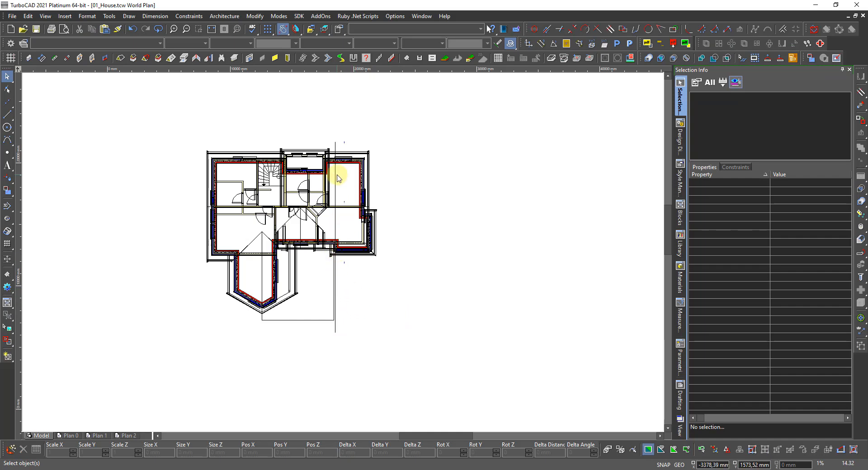
# Step: Move the section line about 698 mm to the right across the house plan
pyautogui.scroll(2, 331, 177)
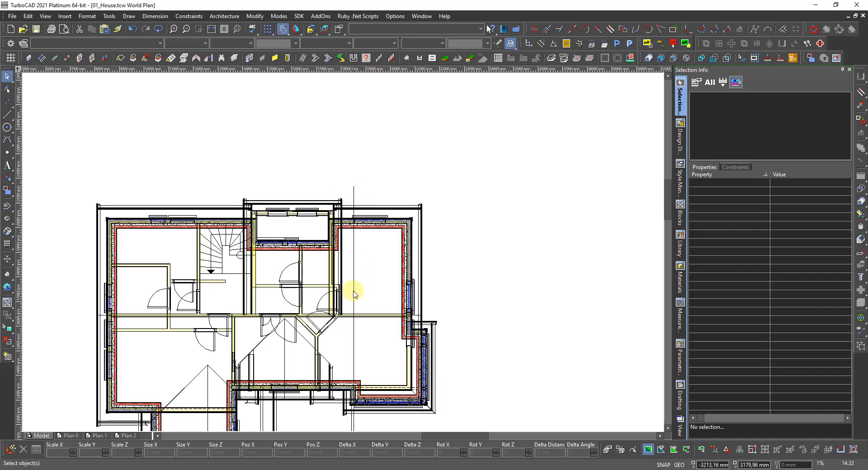
pyautogui.click(354, 293)
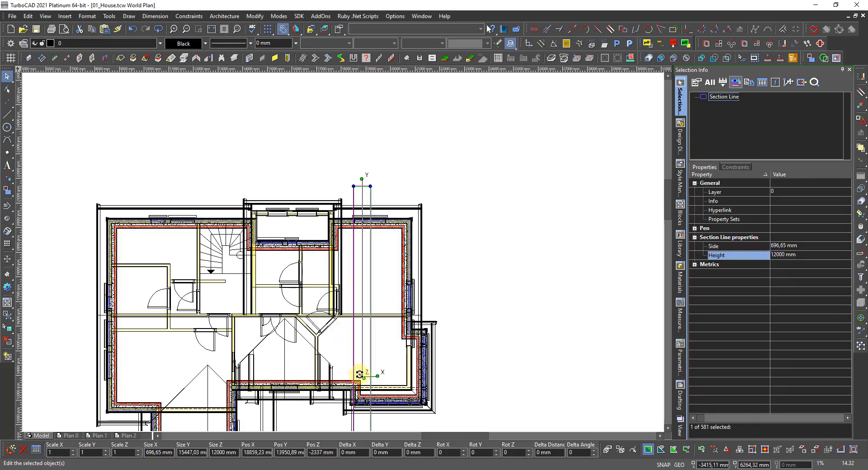
pyautogui.scroll(2, 362, 374)
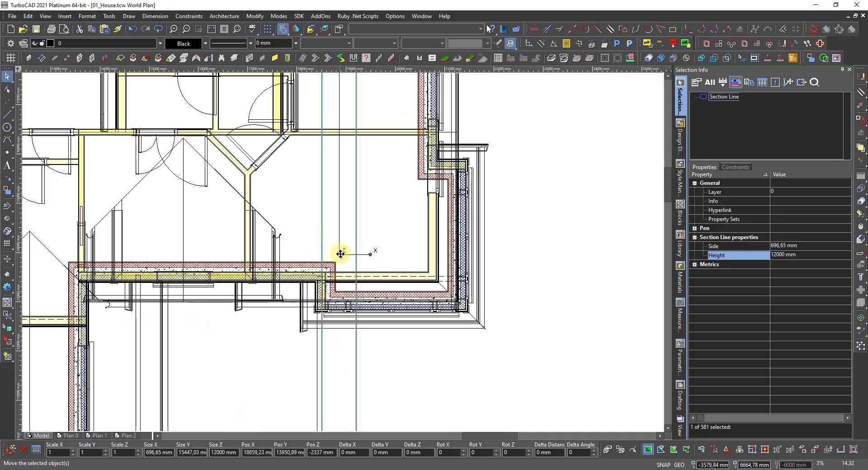
pyautogui.click(340, 253)
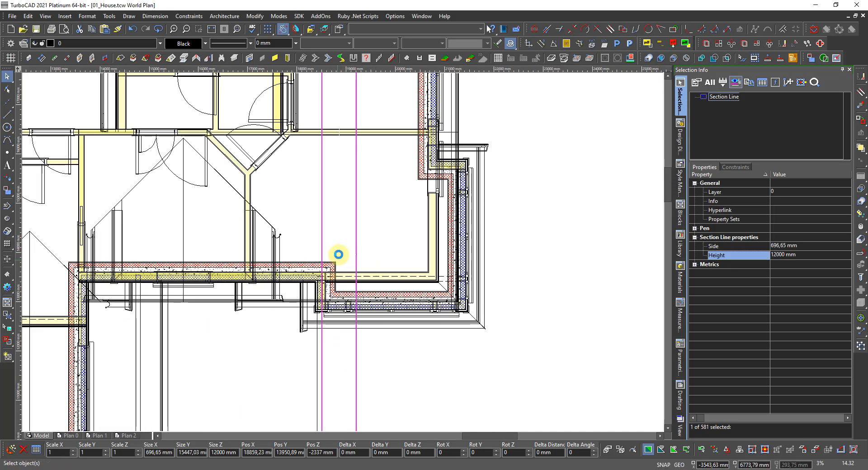
pyautogui.click(321, 230)
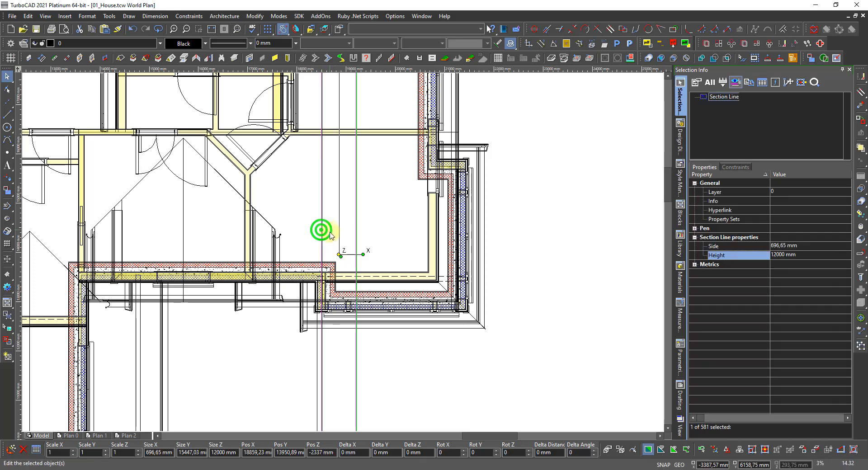
pyautogui.moveTo(340, 254); pyautogui.dragTo(374, 252)
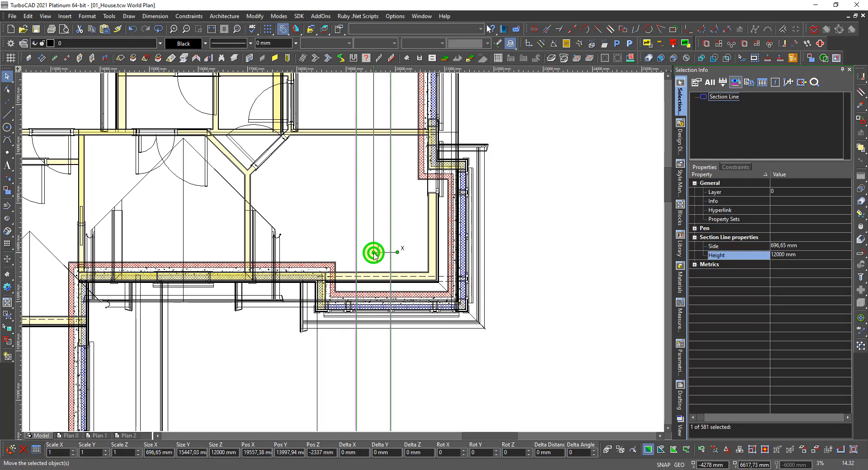
pyautogui.click(299, 285)
pyautogui.scroll(-1, 302, 287)
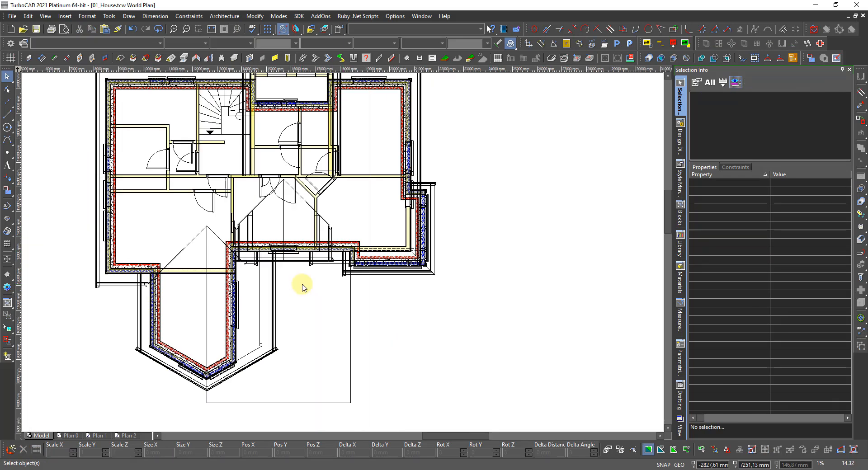
# Step: Create a 2D section of the whole house from the section line and place it to the left of the plan
pyautogui.scroll(-1, 343, 256)
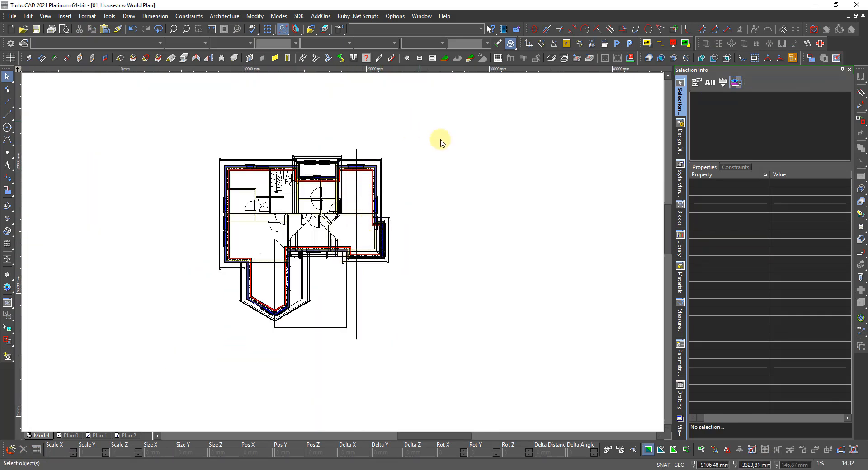
pyautogui.click(421, 57)
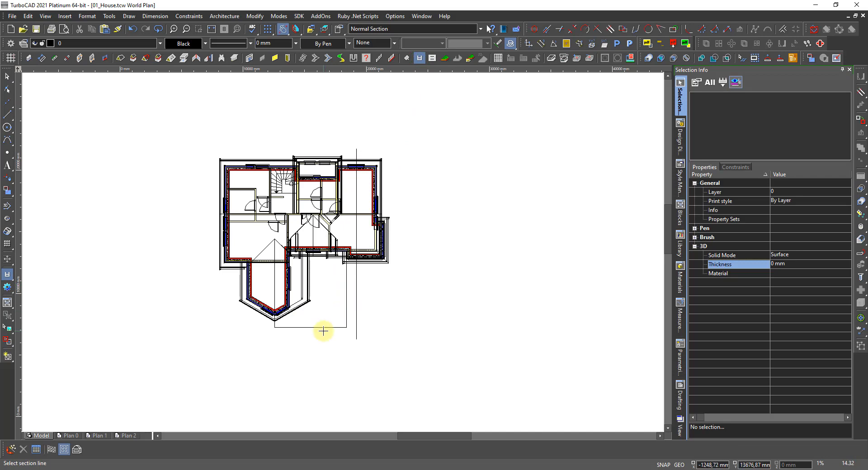
pyautogui.click(356, 322)
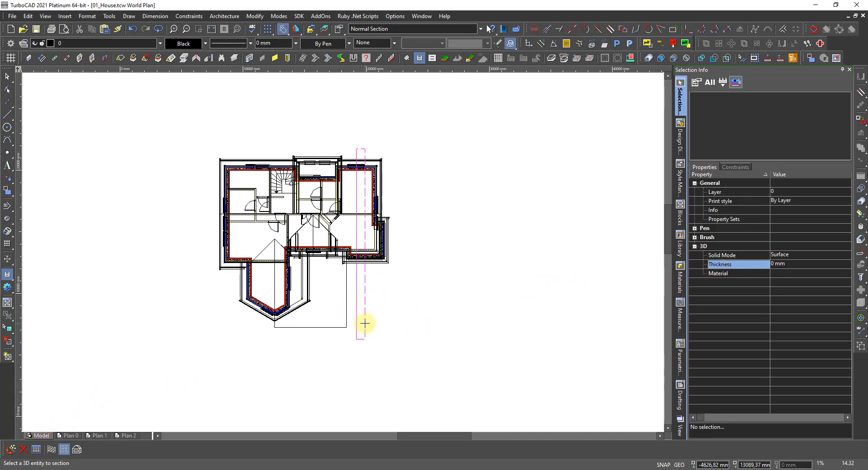
pyautogui.click(419, 343)
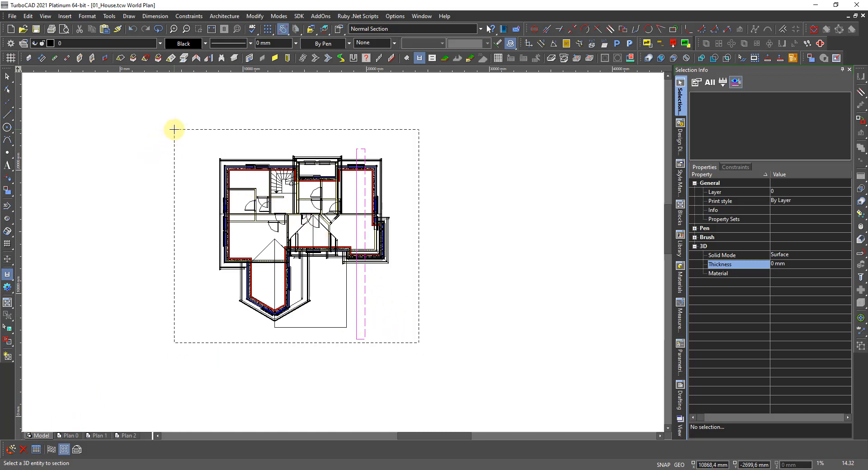
pyautogui.click(179, 130)
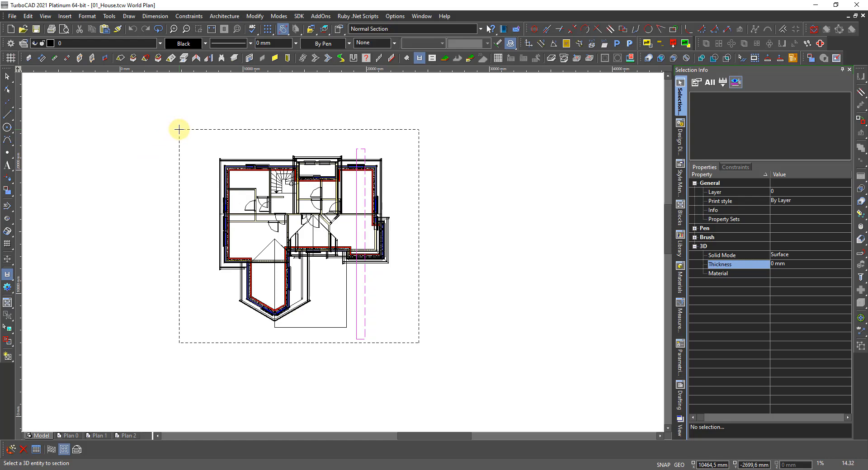
pyautogui.click(179, 130)
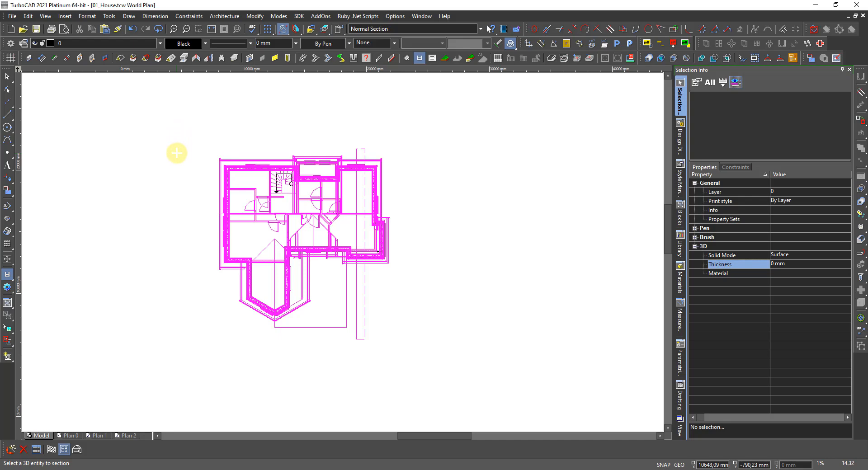
pyautogui.rightClick(176, 161)
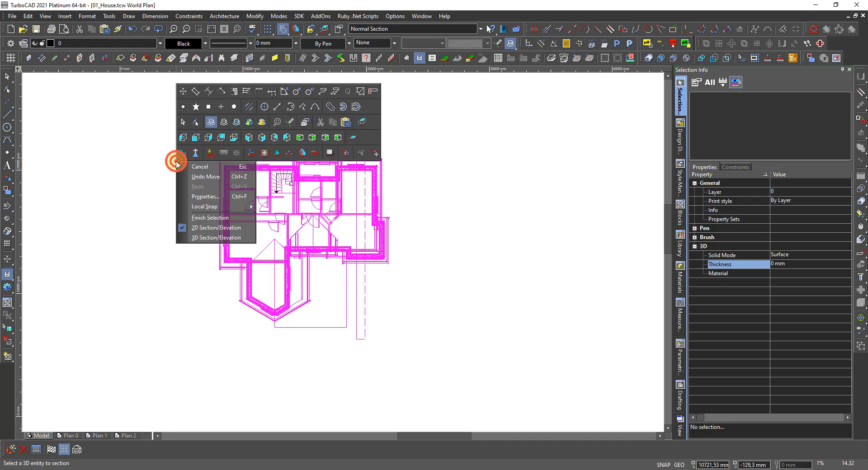
pyautogui.click(205, 221)
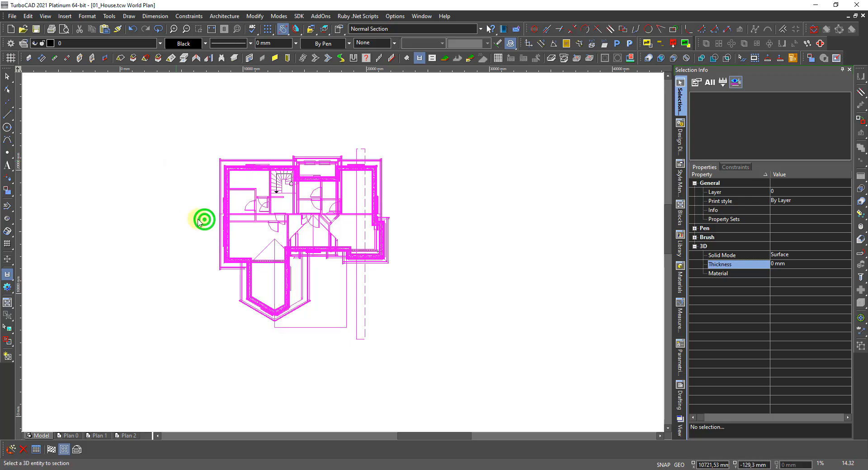
pyautogui.scroll(-2, 144, 211)
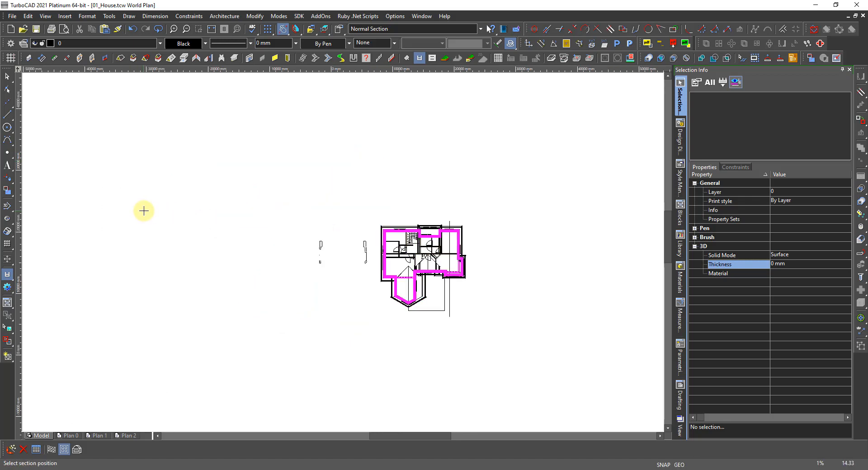
pyautogui.click(326, 255)
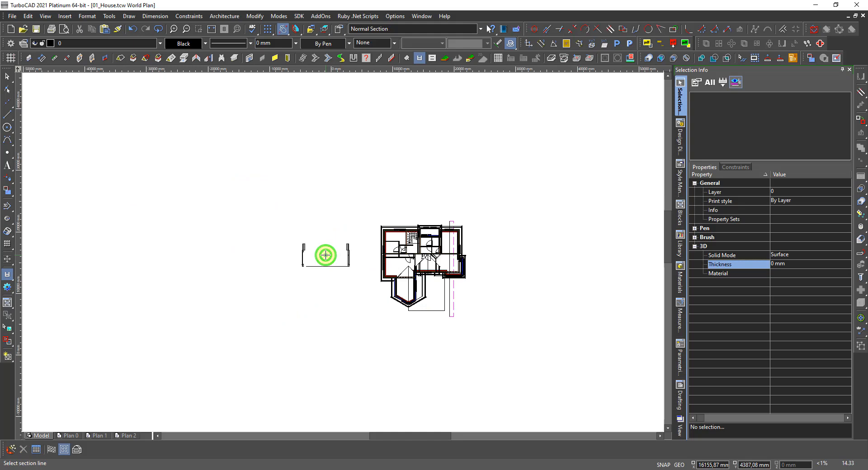
# Step: Examine the generated section's walls and window details up close
pyautogui.scroll(4, 326, 254)
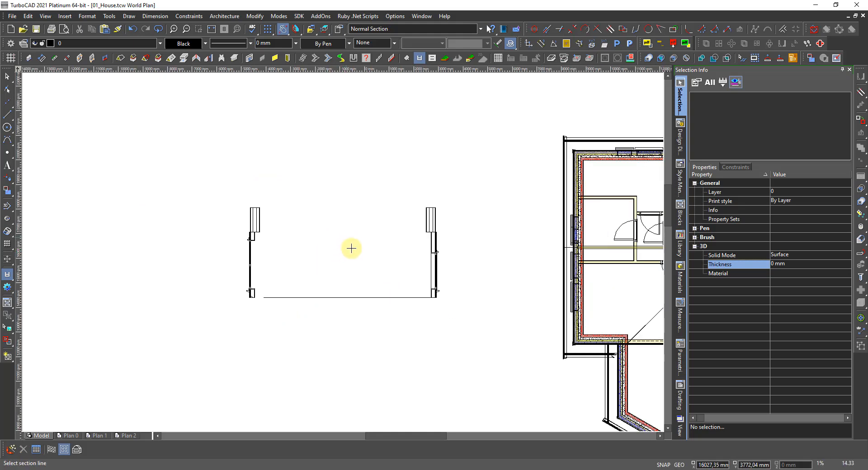
pyautogui.scroll(2, 343, 252)
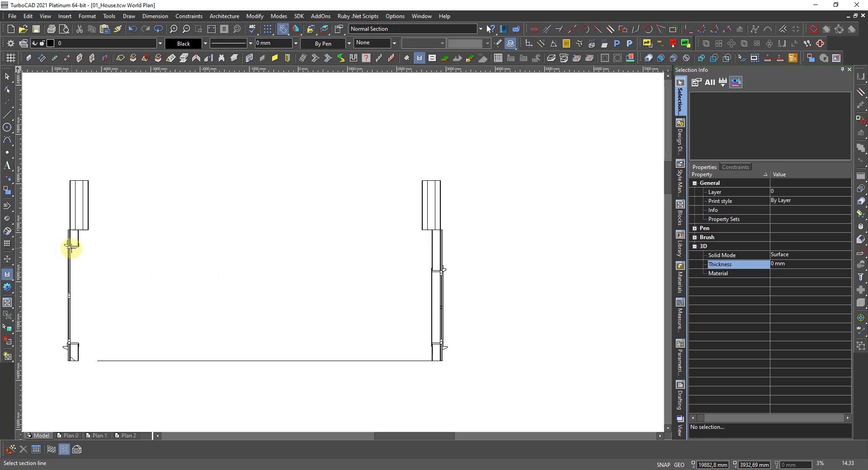
pyautogui.scroll(1, 70, 244)
pyautogui.scroll(-1, 348, 248)
pyautogui.scroll(1, 341, 248)
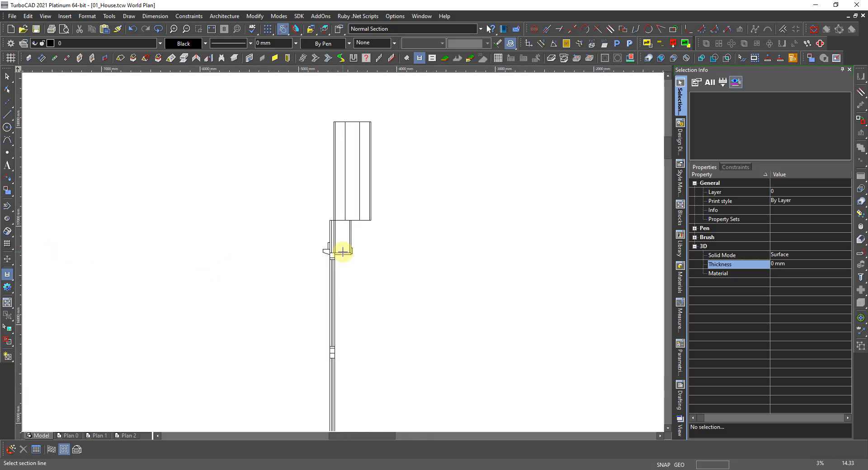
pyautogui.scroll(1, 342, 252)
pyautogui.scroll(-2, 343, 252)
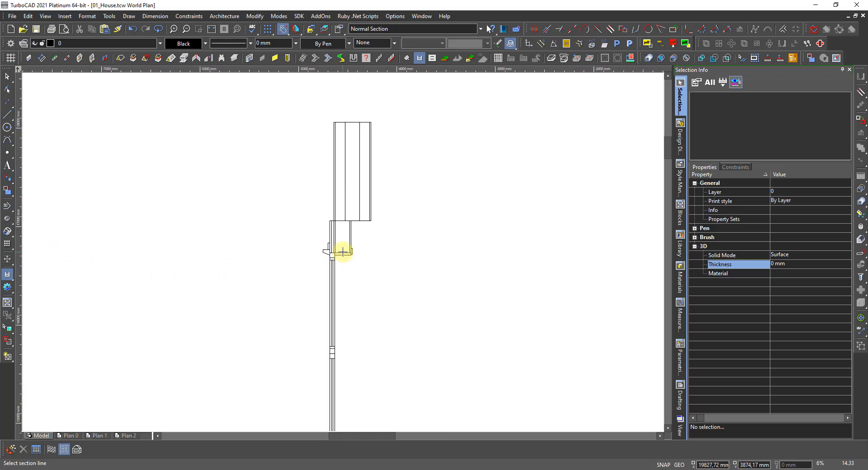
# Step: Set the section line's Z position to 6000 mm
pyautogui.scroll(-1, 337, 237)
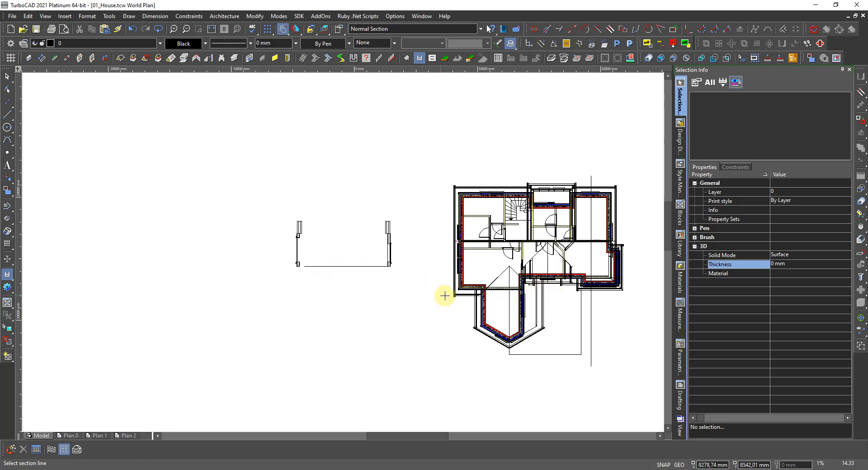
pyautogui.press('Escape')
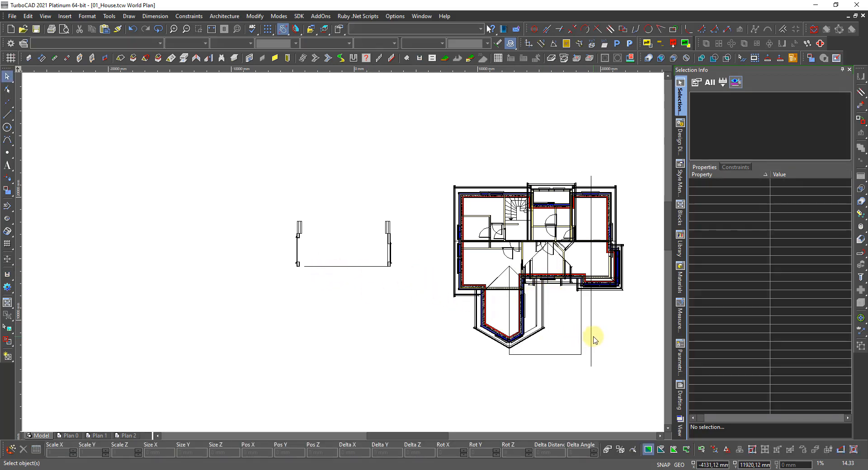
pyautogui.click(591, 336)
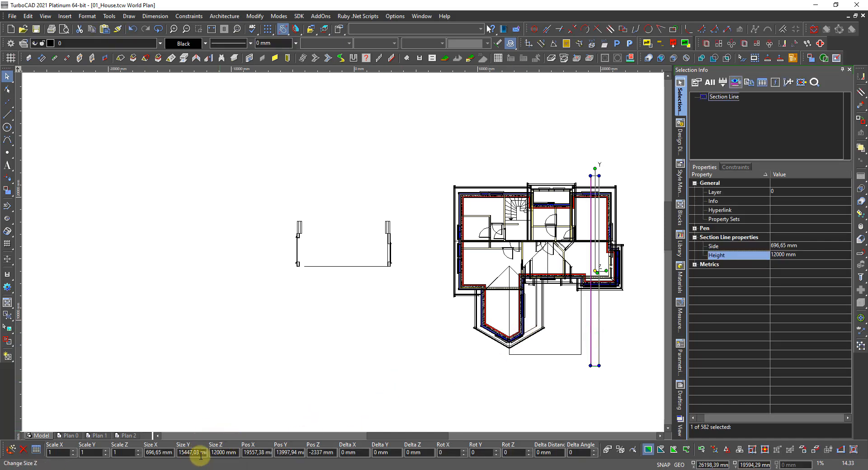
pyautogui.doubleClick(324, 451)
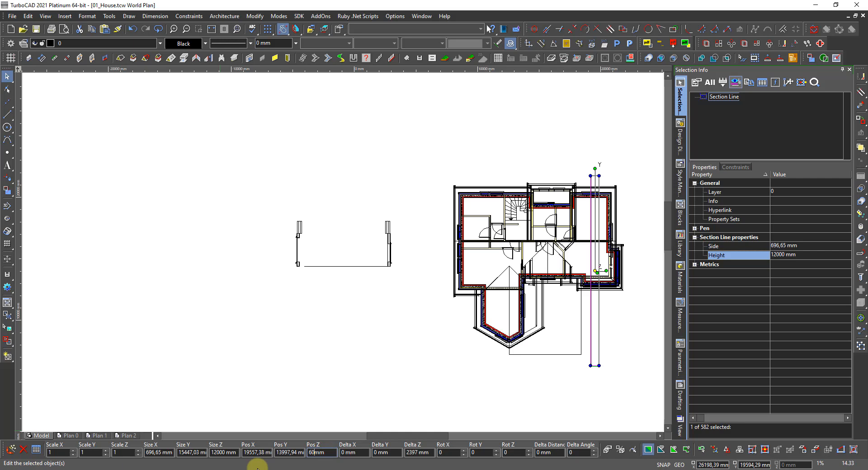
pyautogui.write('6000')
pyautogui.press('Return')
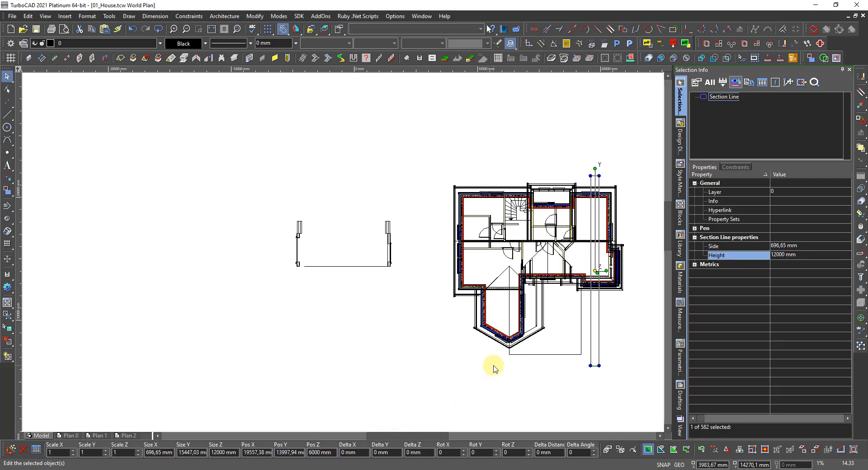
pyautogui.click(468, 371)
# Step: Delete the existing section drawing beside the house plan
pyautogui.moveTo(405, 287); pyautogui.dragTo(235, 177)
pyautogui.press('Delete')
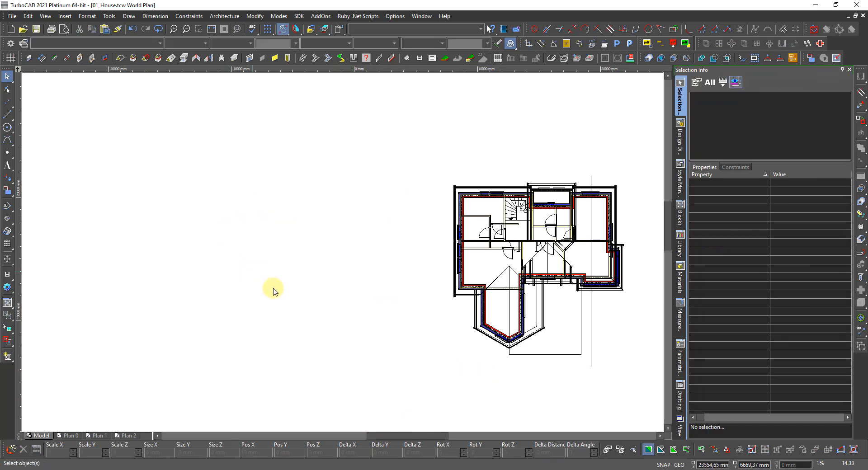
# Step: Set the workplane to the world coordinate system
pyautogui.rightClick(285, 301)
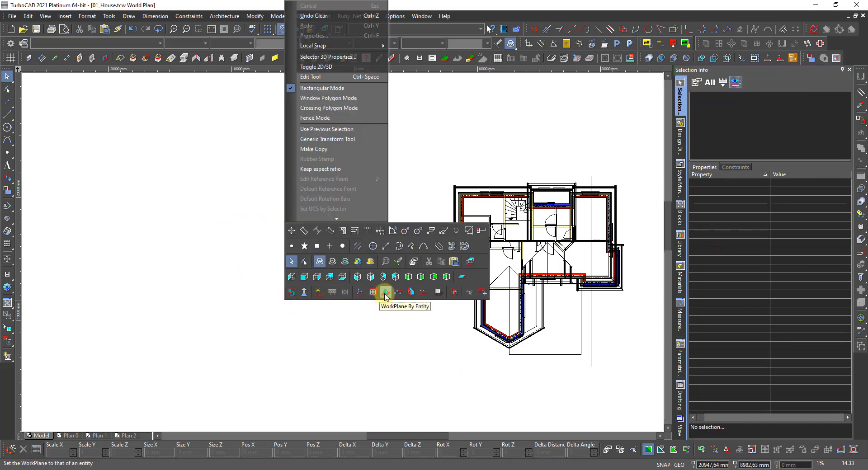
pyautogui.click(373, 292)
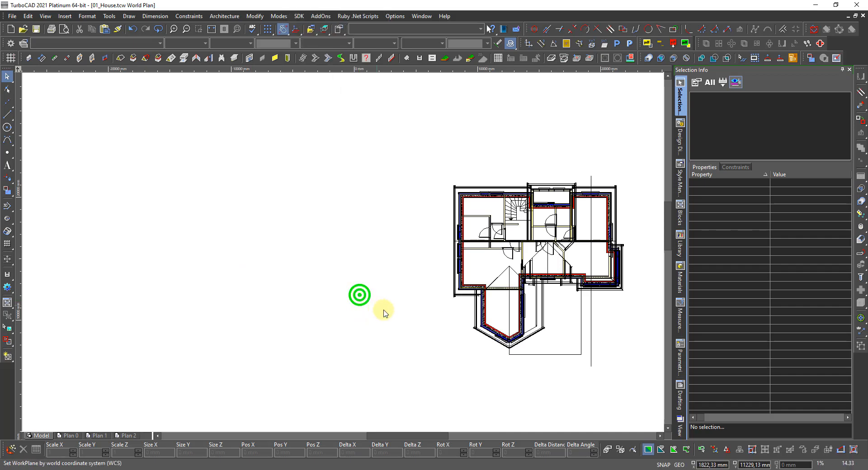
pyautogui.scroll(-3, 376, 242)
pyautogui.scroll(3, 344, 233)
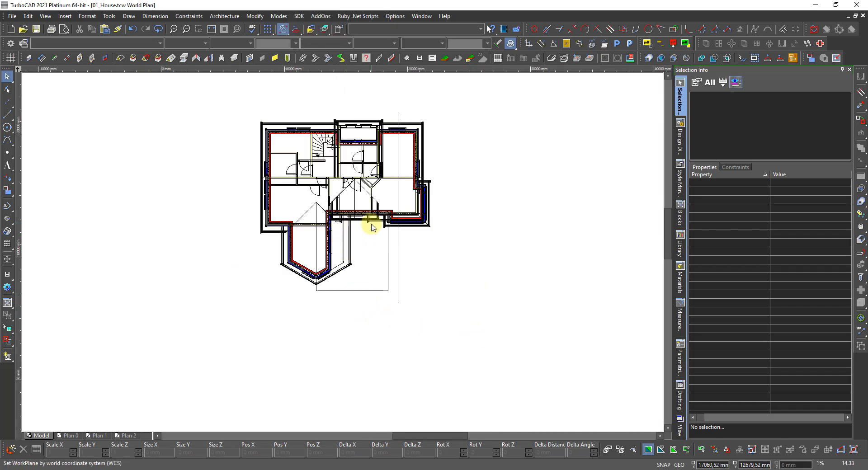
# Step: Create a 2D section of the whole house from the raised section line and place it to the left of the plan
pyautogui.click(420, 58)
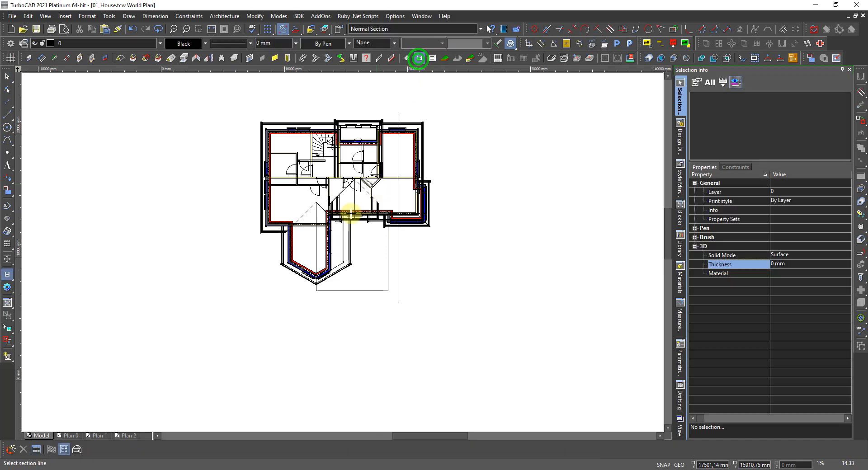
pyautogui.click(394, 269)
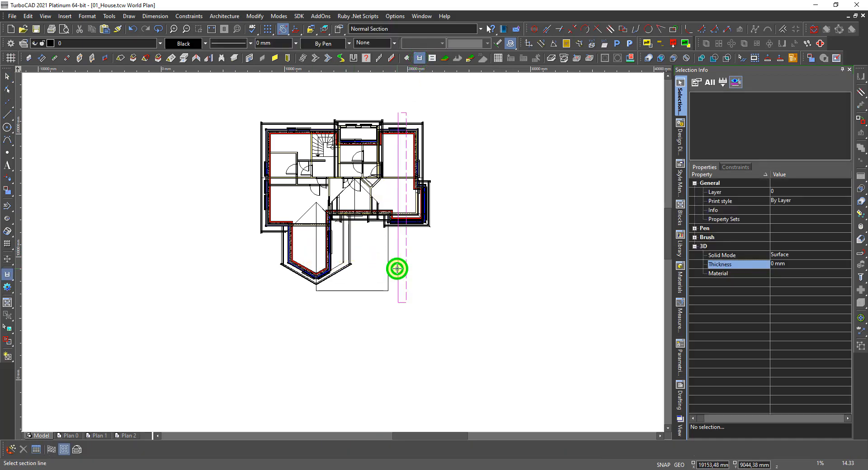
pyautogui.click(446, 301)
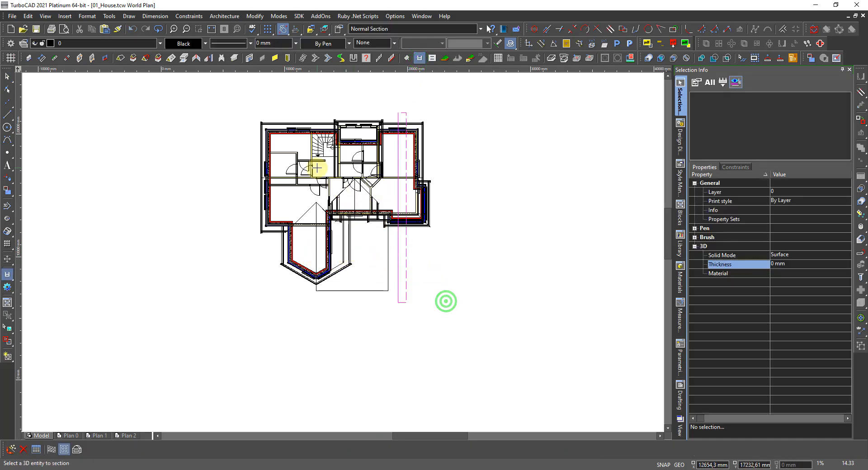
pyautogui.click(221, 99)
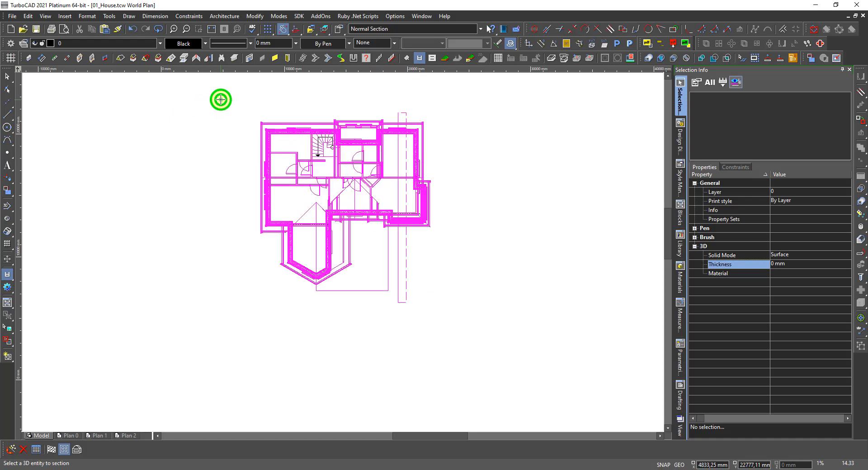
pyautogui.rightClick(244, 186)
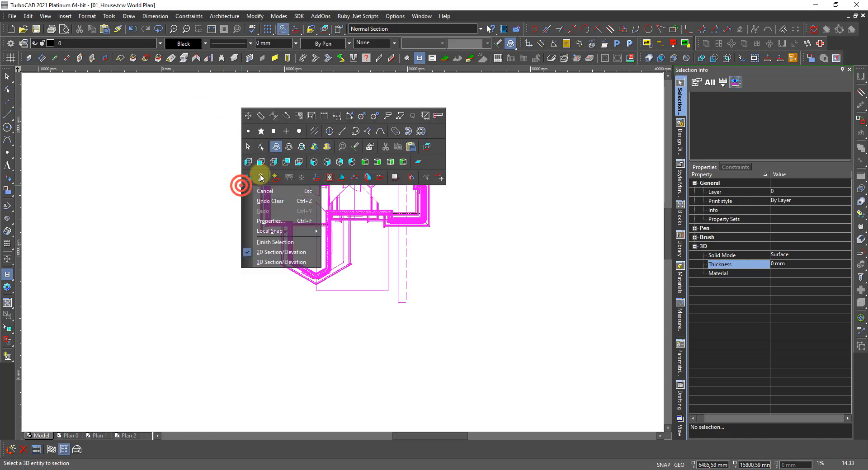
pyautogui.click(274, 243)
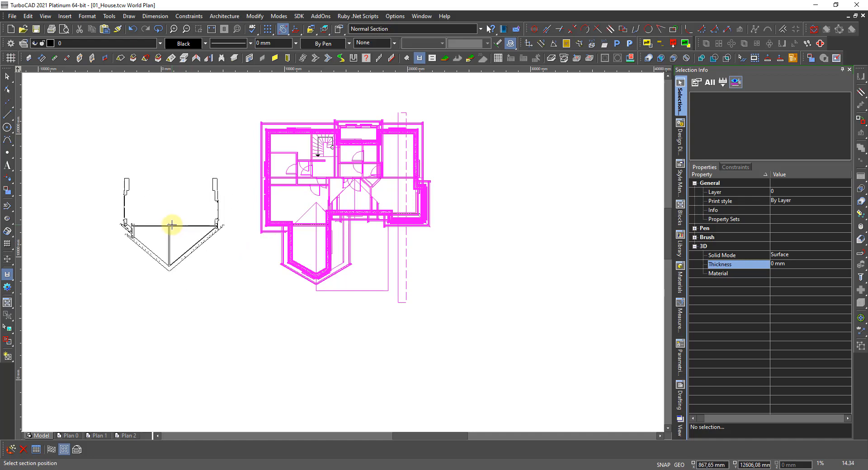
pyautogui.click(172, 225)
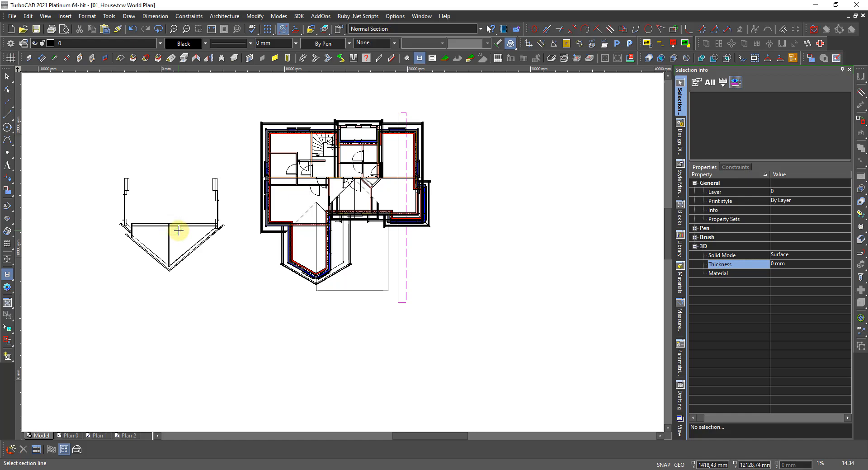
# Step: Rotate the new section drawing by 180 degrees about Z so the roof points upward, and inspect it up close
pyautogui.press('space')
pyautogui.click(188, 251)
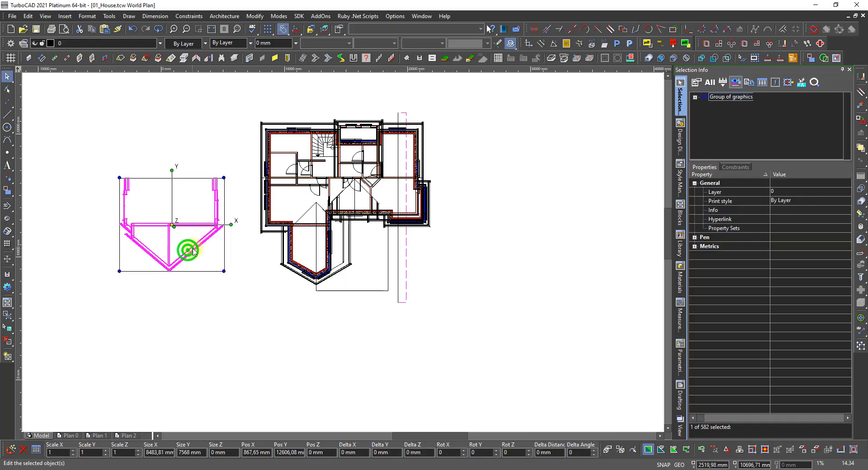
pyautogui.click(231, 224)
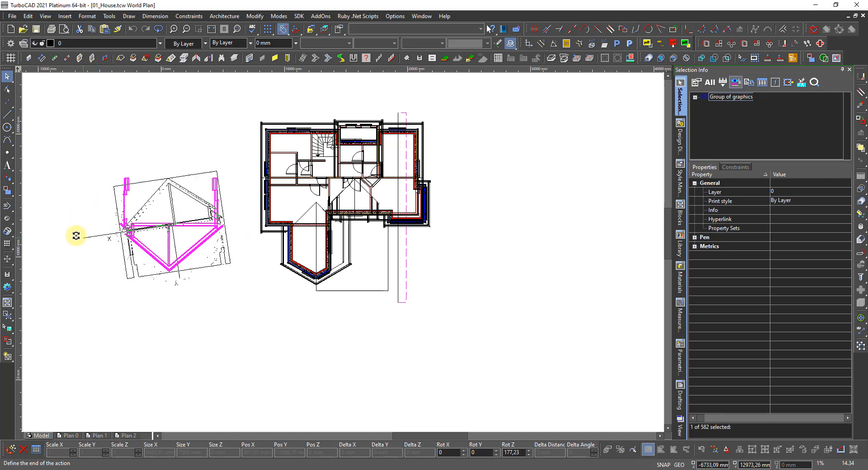
pyautogui.click(41, 222)
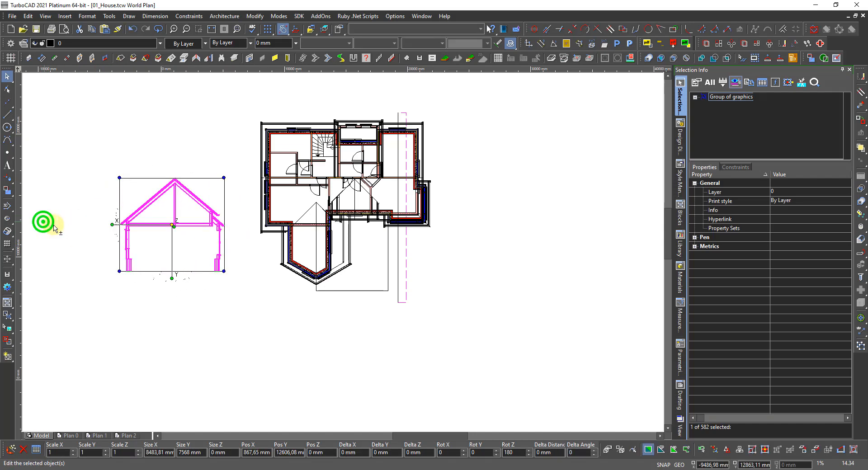
pyautogui.scroll(2, 149, 238)
pyautogui.scroll(-2, 345, 248)
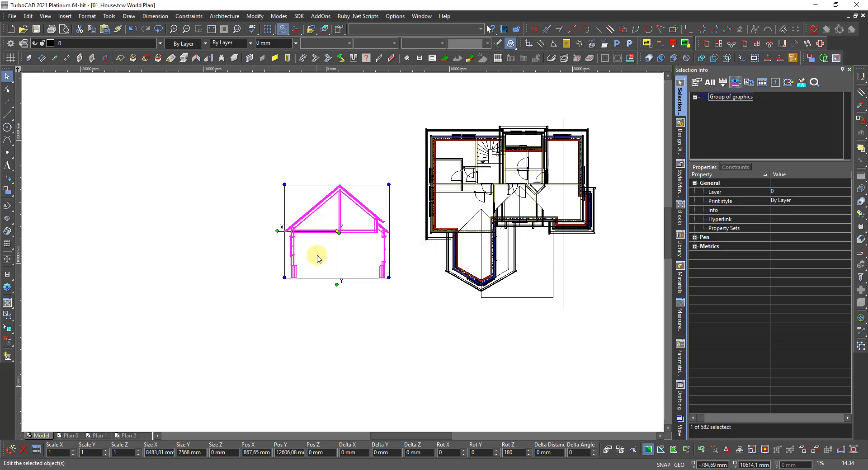
pyautogui.scroll(2, 345, 243)
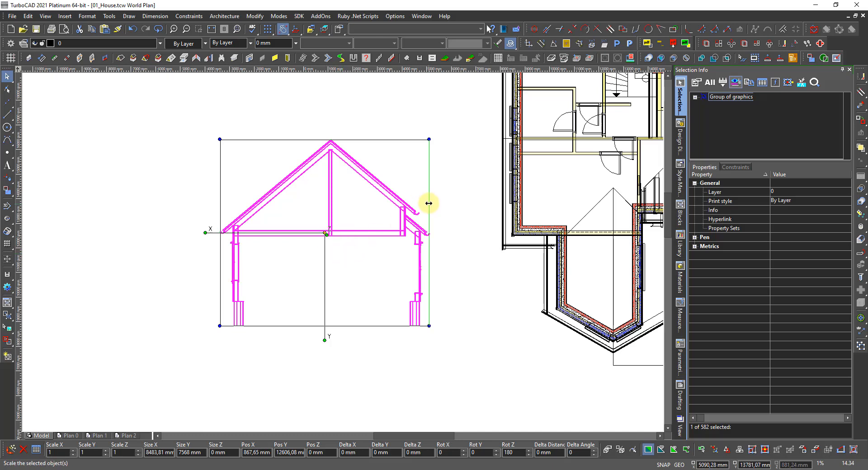
pyautogui.click(450, 195)
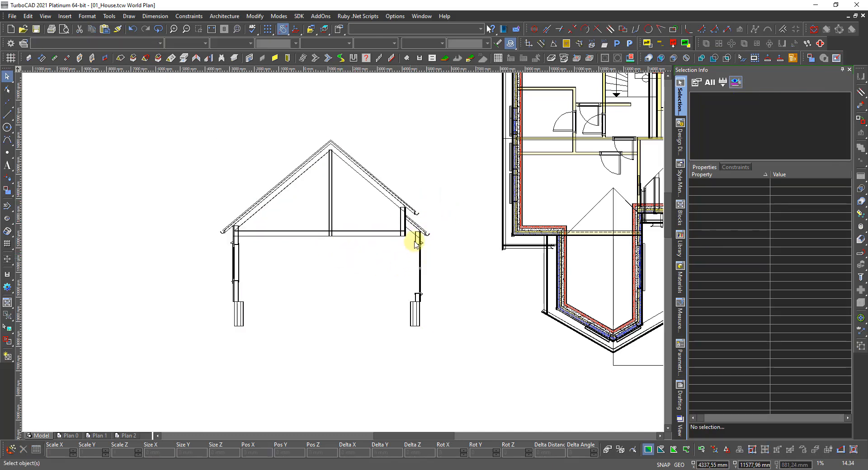
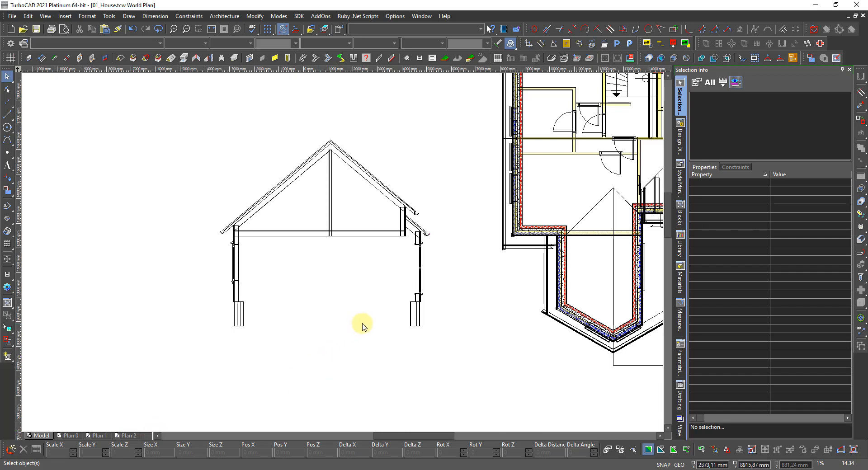
# Step: Delete the rotated section drawing and the section line across the house plan
pyautogui.scroll(-2, 335, 310)
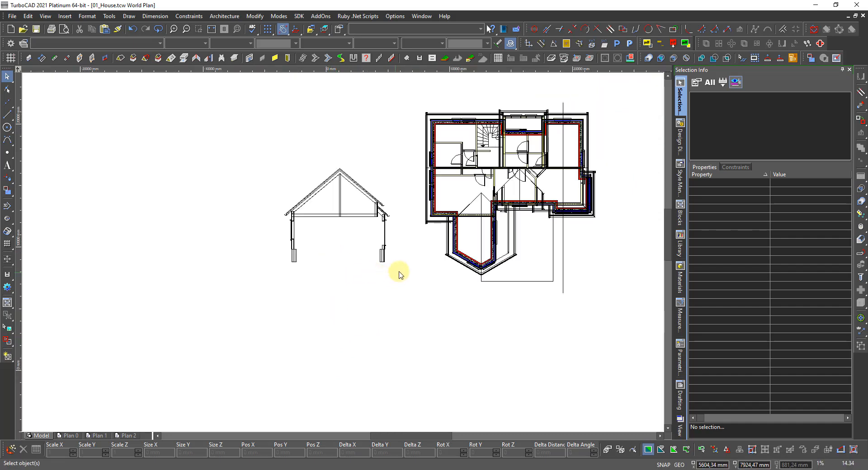
pyautogui.moveTo(409, 271); pyautogui.dragTo(270, 158)
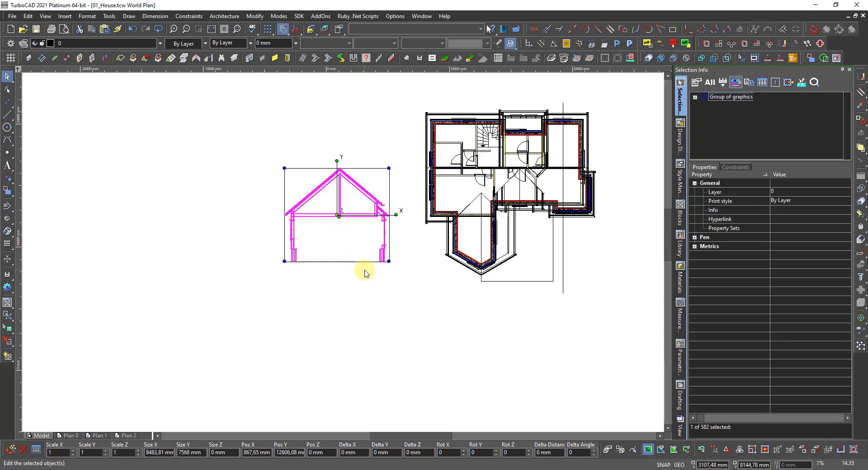
pyautogui.press('Delete')
pyautogui.scroll(-2, 366, 272)
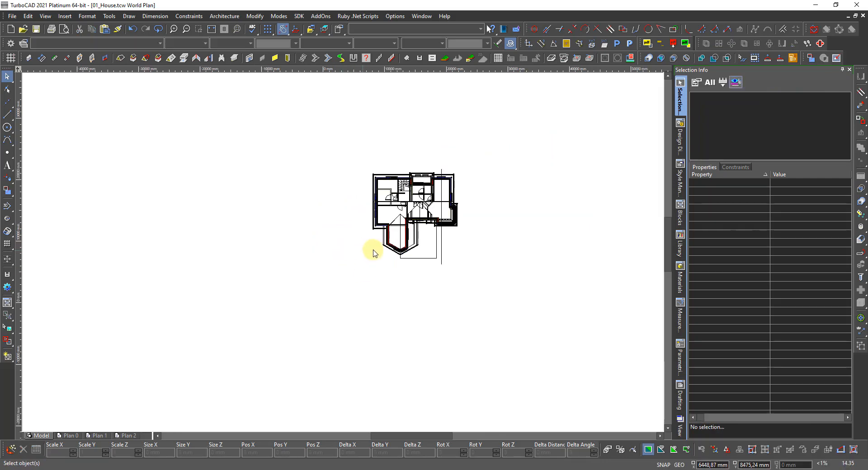
pyautogui.click(442, 257)
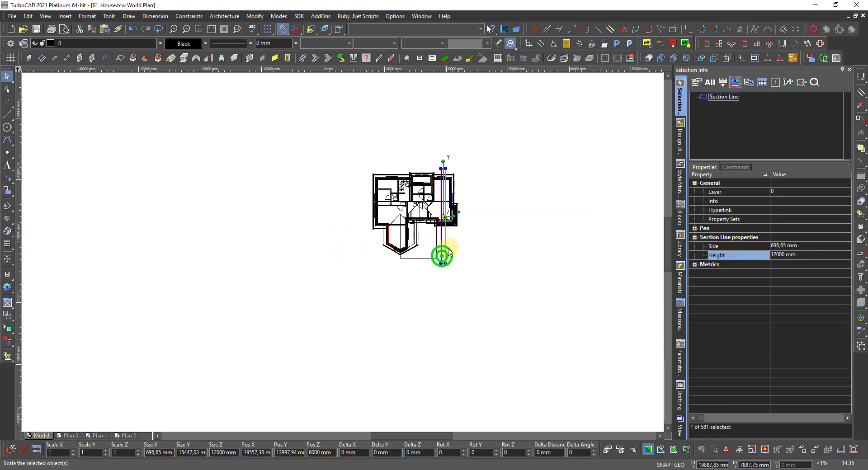
pyautogui.press('Delete')
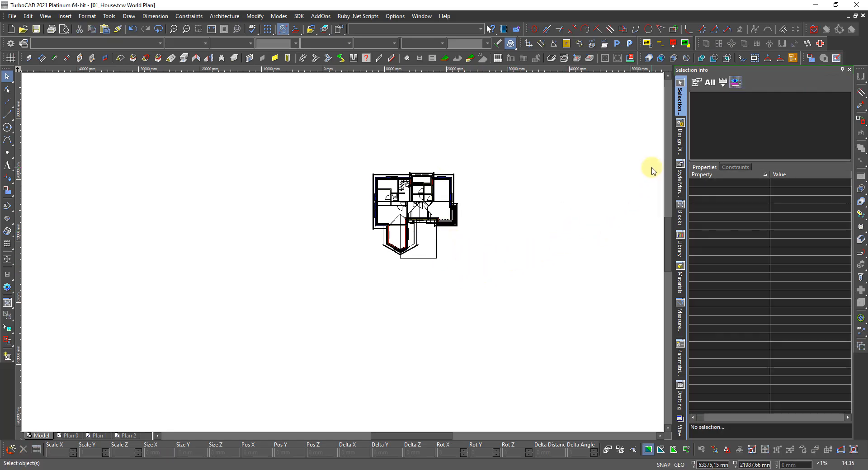
# Step: Display the drawing's layer list and review the plan and roof layers
pyautogui.click(680, 144)
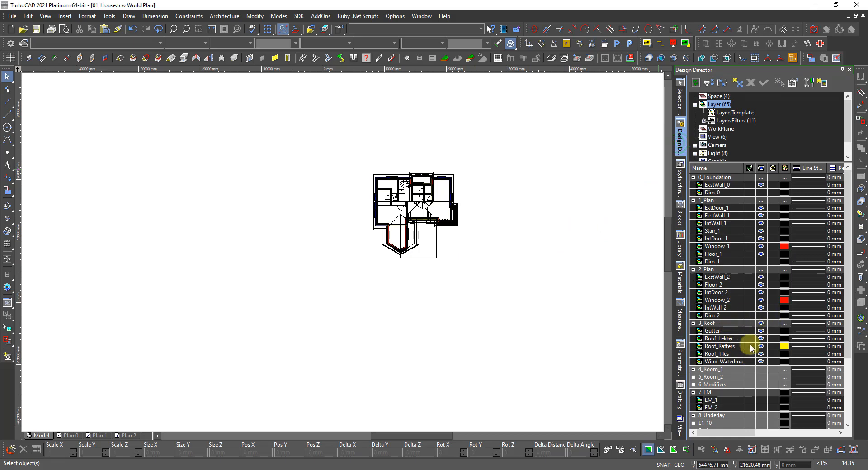
pyautogui.scroll(-2, 746, 366)
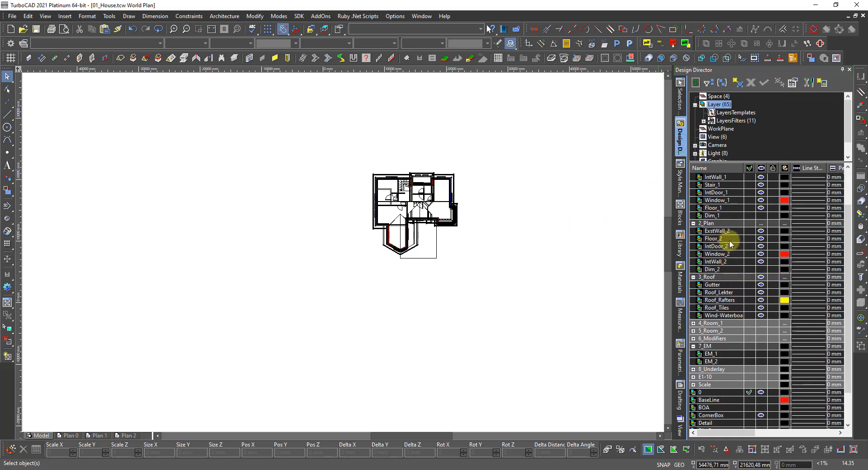
pyautogui.scroll(1, 734, 241)
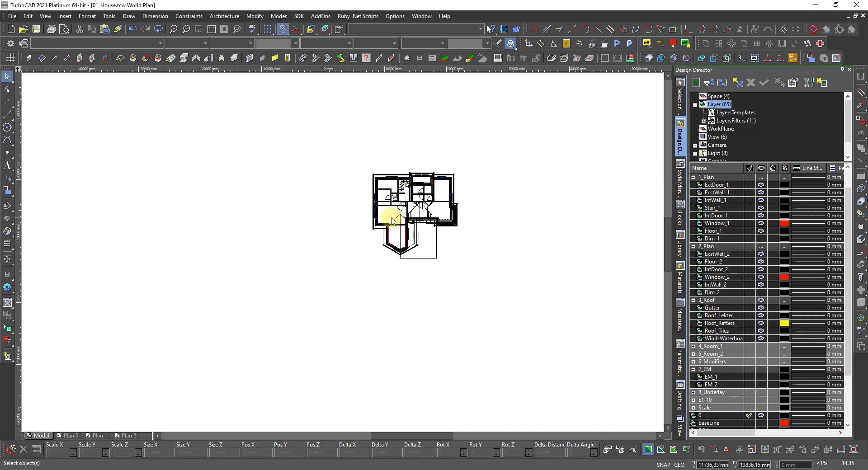
# Step: Show the house in the south-east dimetric view and render it with materials
pyautogui.scroll(2, 391, 222)
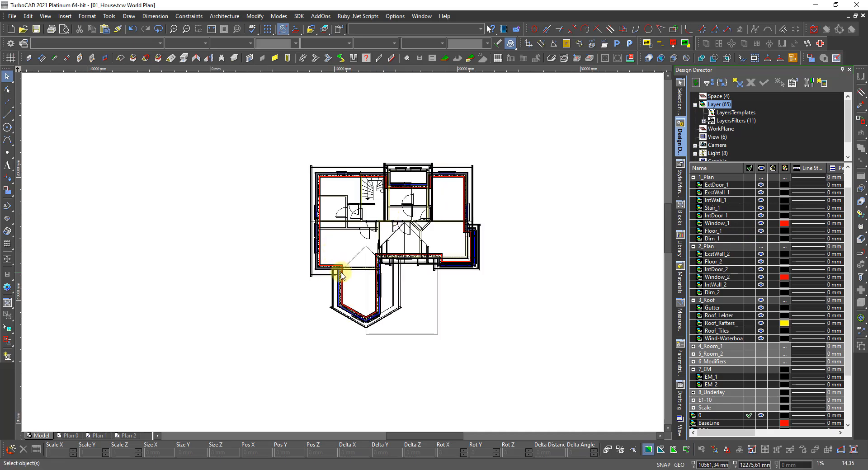
pyautogui.rightClick(357, 285)
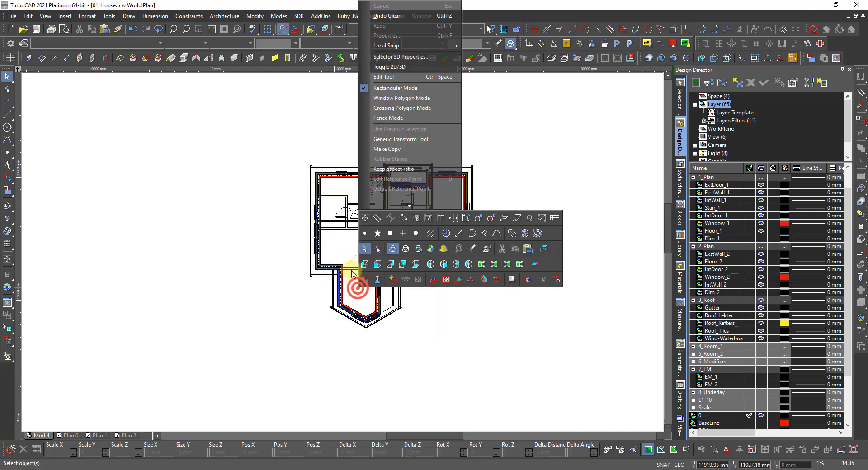
pyautogui.click(495, 264)
pyautogui.scroll(3, 344, 256)
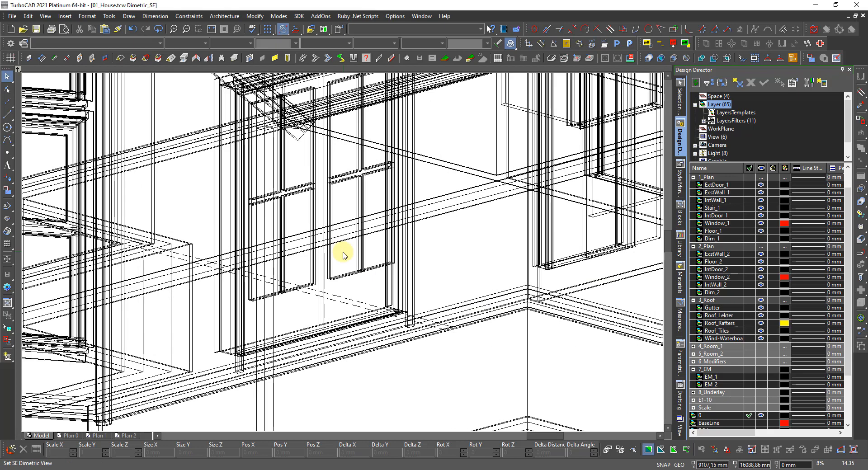
pyautogui.rightClick(330, 258)
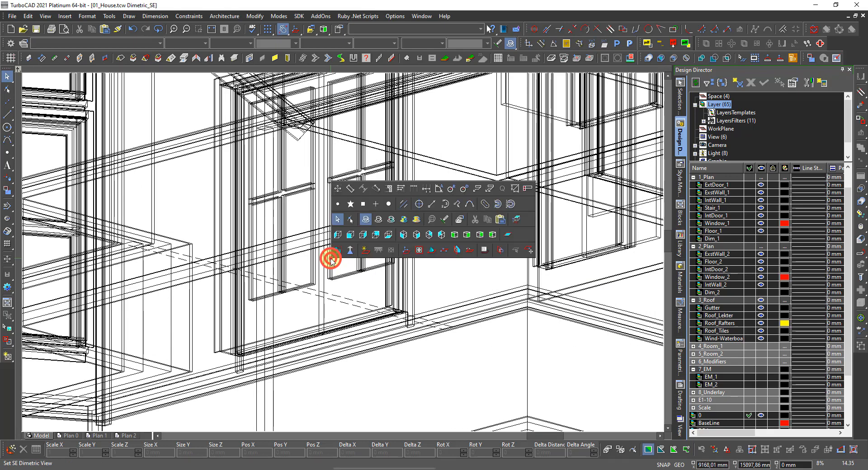
pyautogui.click(391, 221)
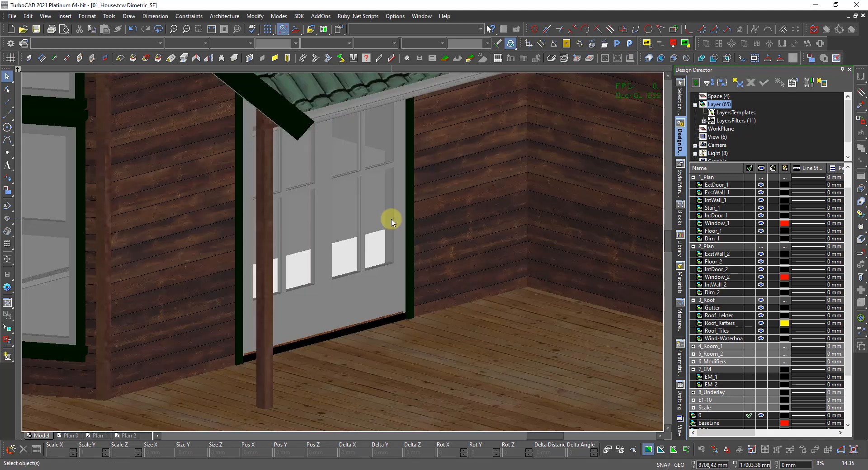
# Step: Inspect the lower bay window beside the terrace, selecting it to check its layer and clearing the selection
pyautogui.scroll(-2, 316, 244)
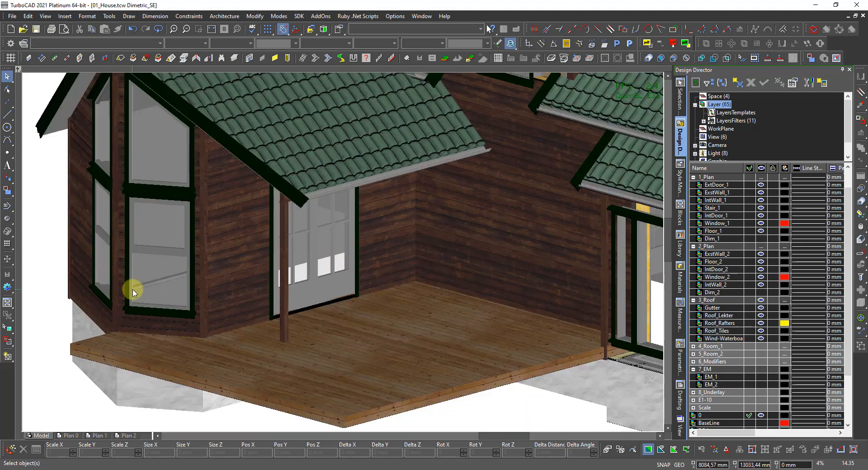
pyautogui.scroll(2, 132, 292)
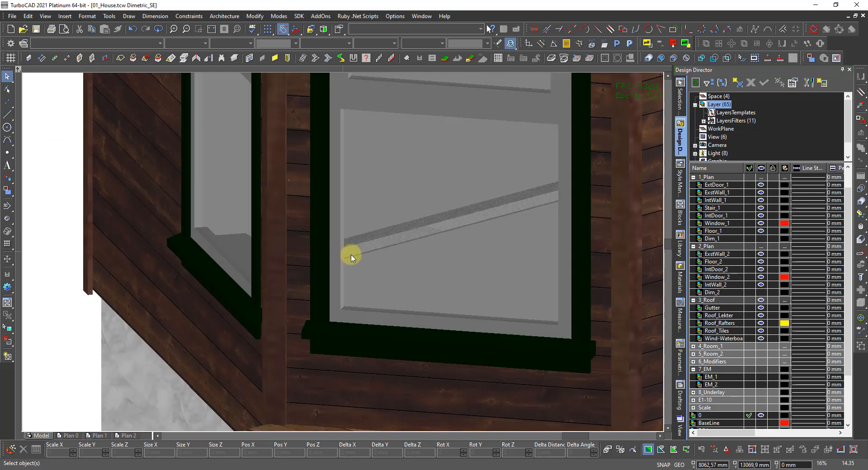
pyautogui.click(439, 255)
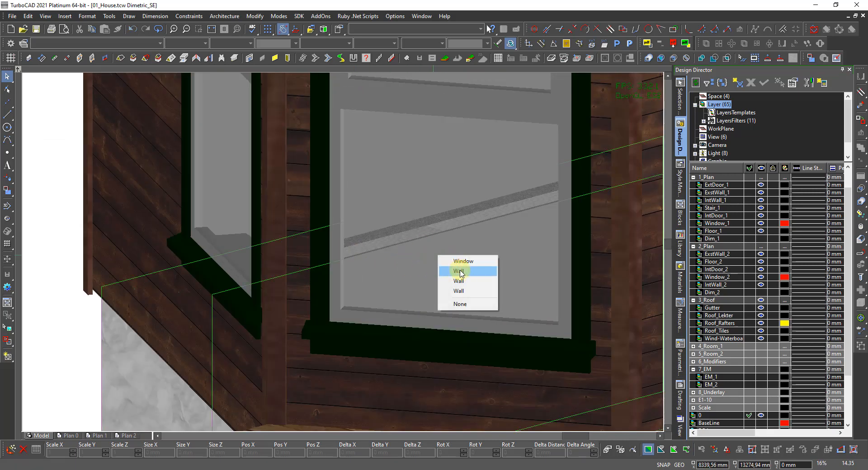
pyautogui.click(463, 306)
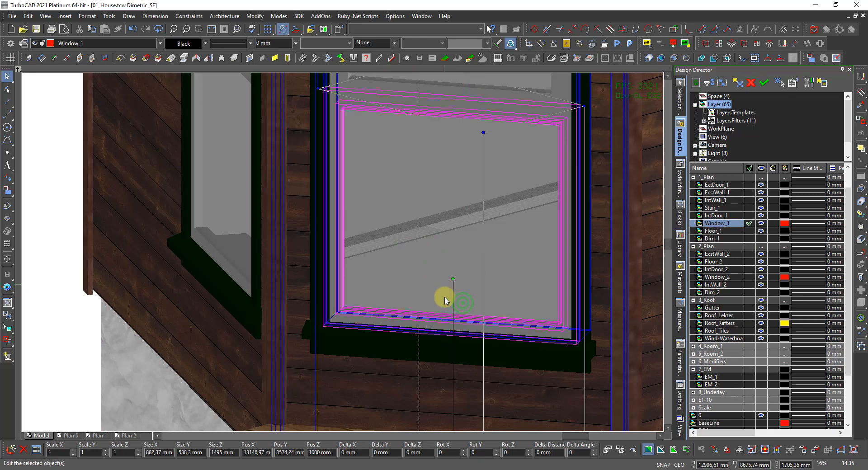
pyautogui.press('Escape')
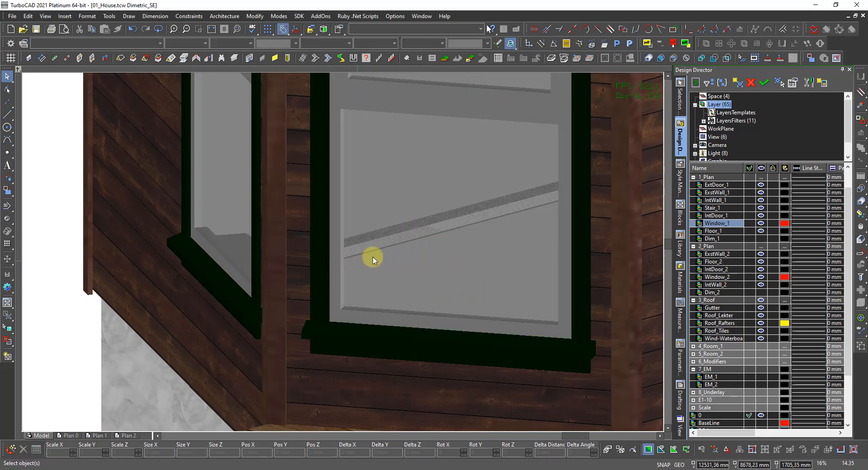
# Step: Examine the floor edge behind the bay window's glass and the terrace outside, and display the drawing's category list
pyautogui.keyDown('shift'); pyautogui.moveTo(415, 248); pyautogui.dragTo(417, 259, button='middle'); pyautogui.keyUp('shift')
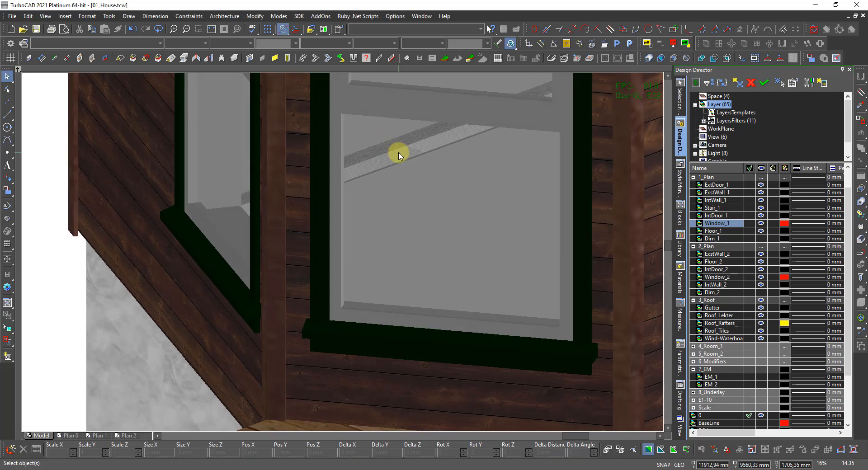
pyautogui.scroll(3, 397, 153)
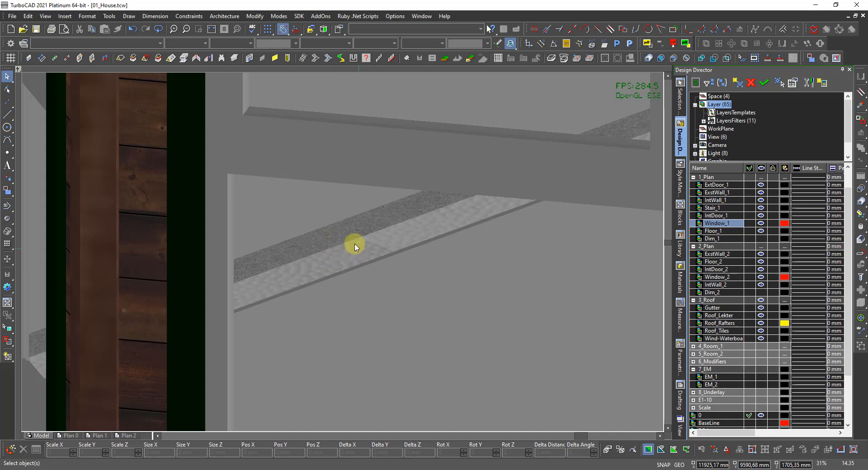
pyautogui.scroll(-5, 347, 233)
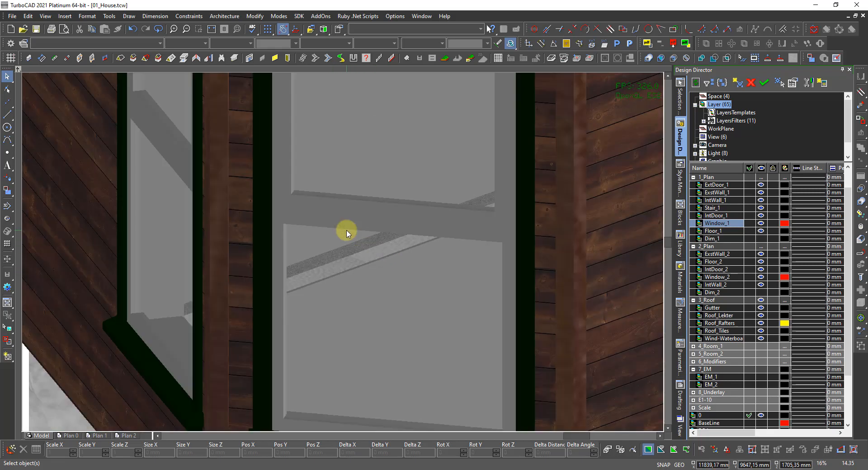
pyautogui.scroll(5, 304, 266)
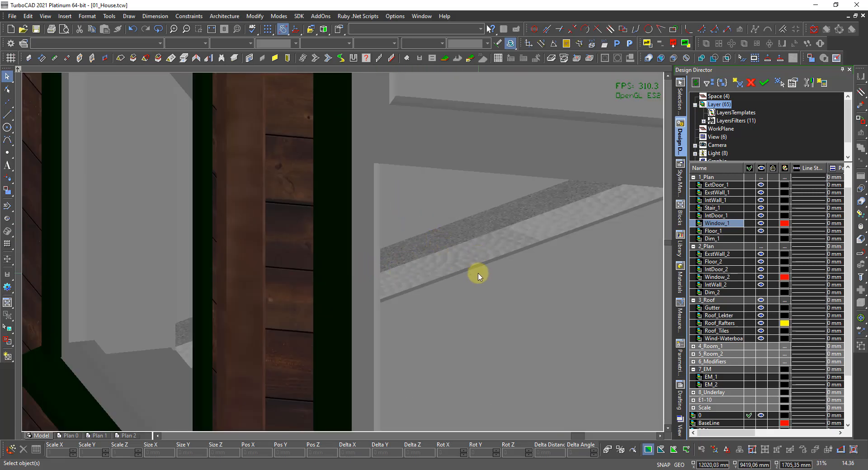
pyautogui.scroll(-7, 344, 256)
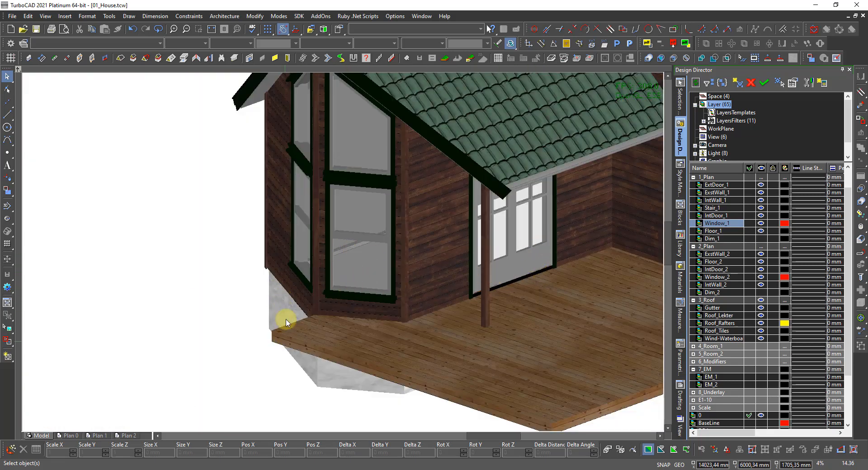
pyautogui.scroll(-4, 350, 195)
pyautogui.scroll(4, 433, 267)
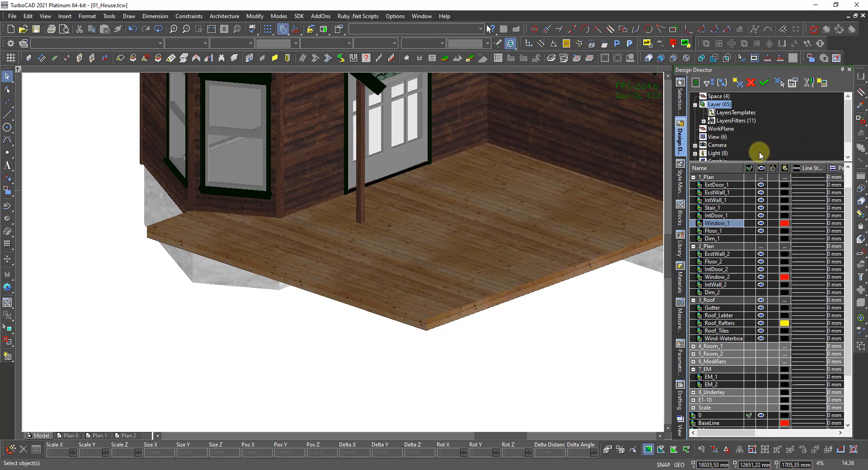
pyautogui.scroll(-1, 760, 152)
pyautogui.click(704, 154)
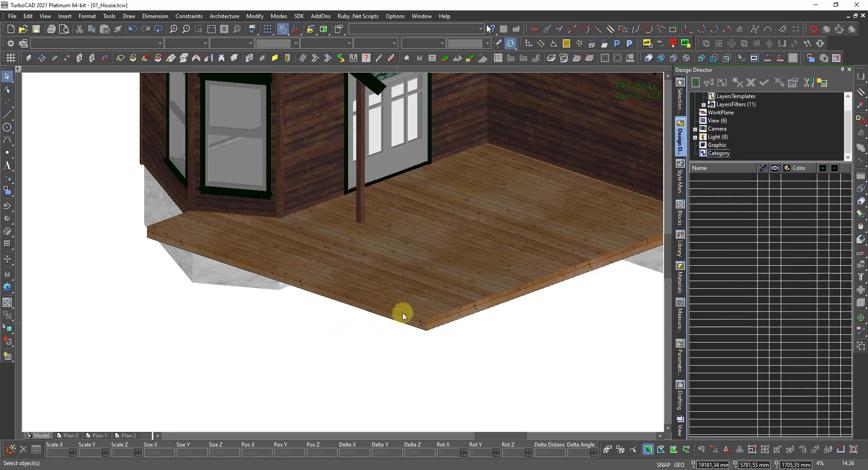
# Step: Move the wooden terrace deck by -176 mm along Z
pyautogui.scroll(5, 434, 329)
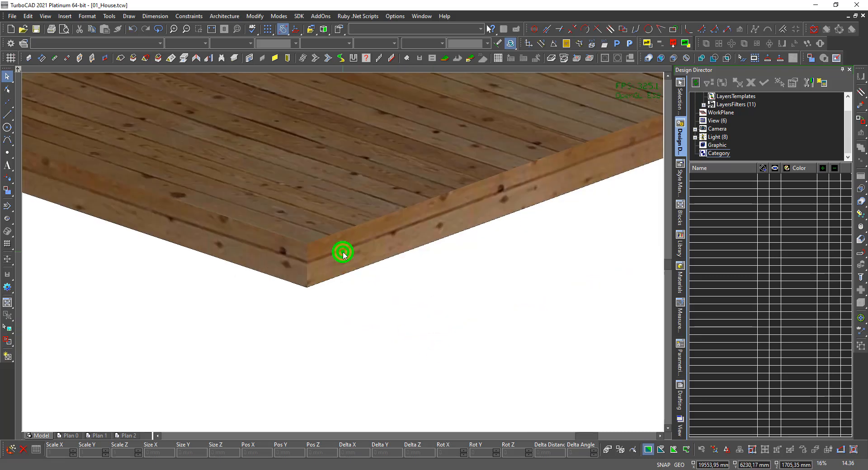
pyautogui.click(343, 254)
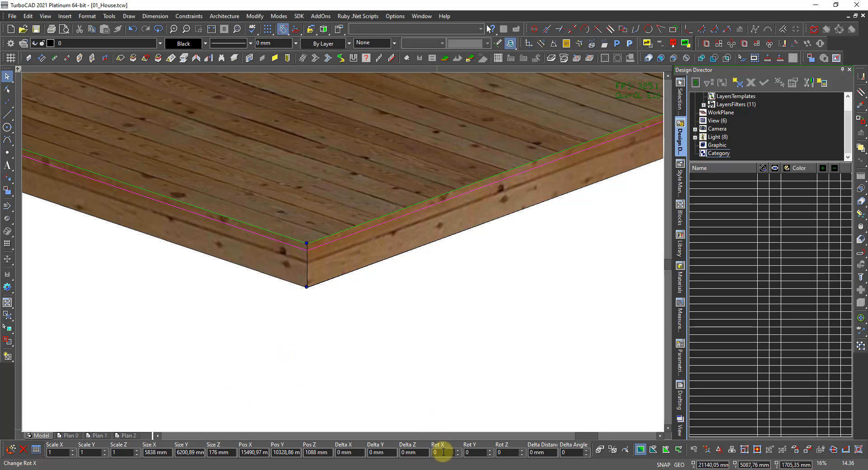
pyautogui.click(420, 451)
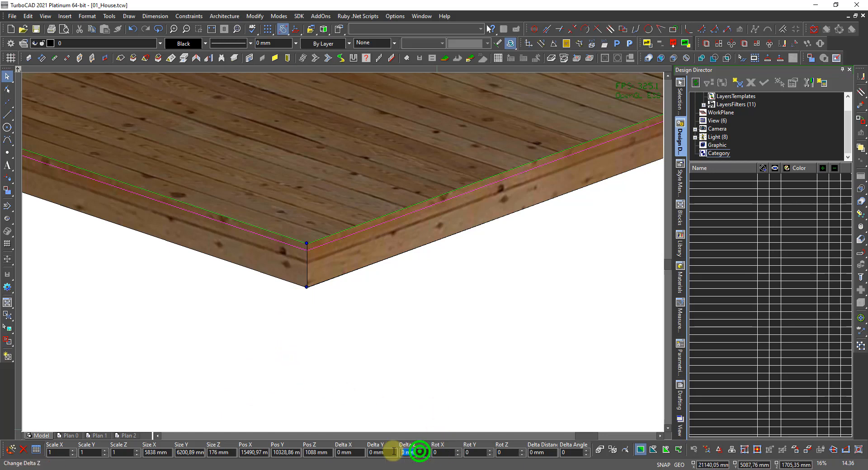
pyautogui.write('-176')
pyautogui.press('Return')
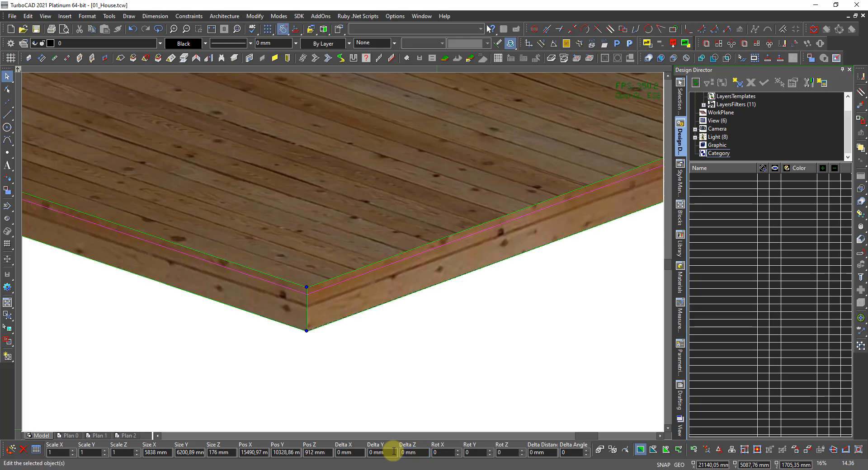
# Step: Check the deck against the walls and door, and lower it by another 200 mm along Z
pyautogui.scroll(-2, 396, 448)
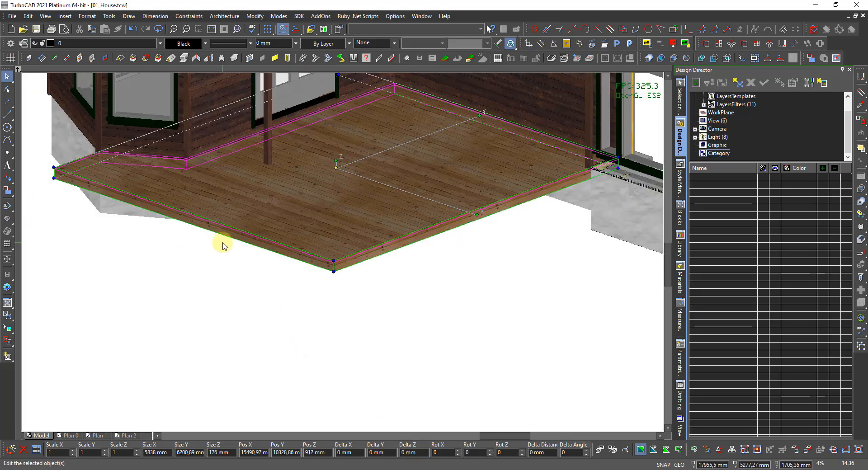
pyautogui.scroll(2, 97, 144)
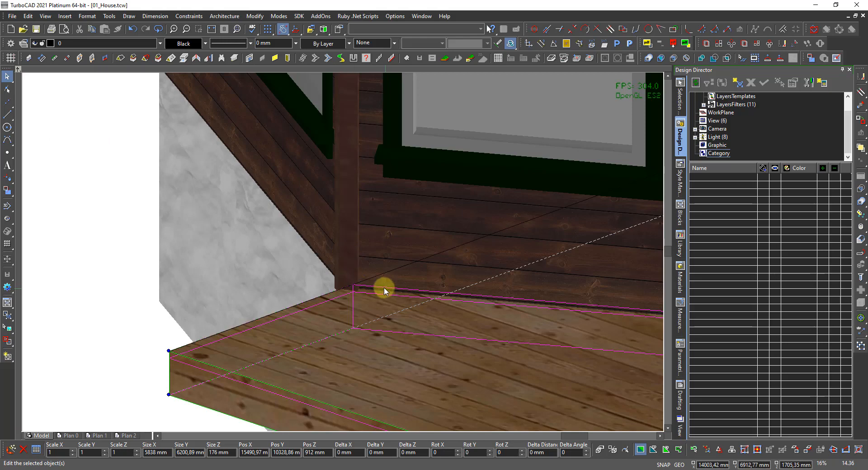
pyautogui.scroll(-3, 376, 289)
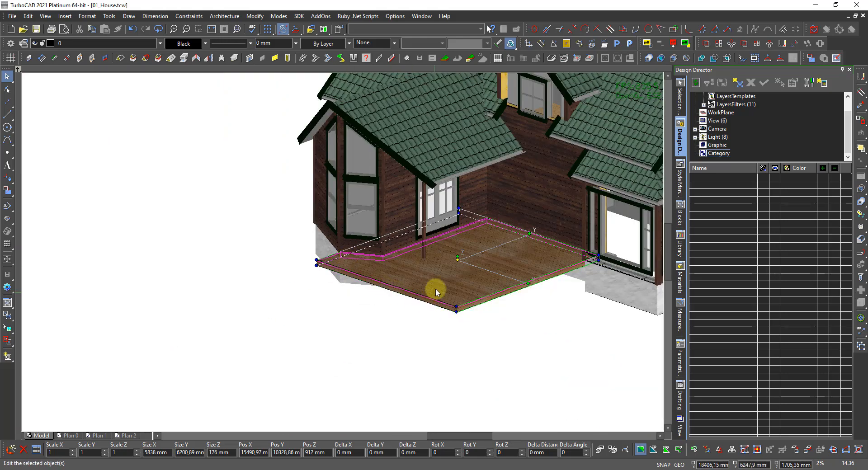
pyautogui.scroll(1, 436, 291)
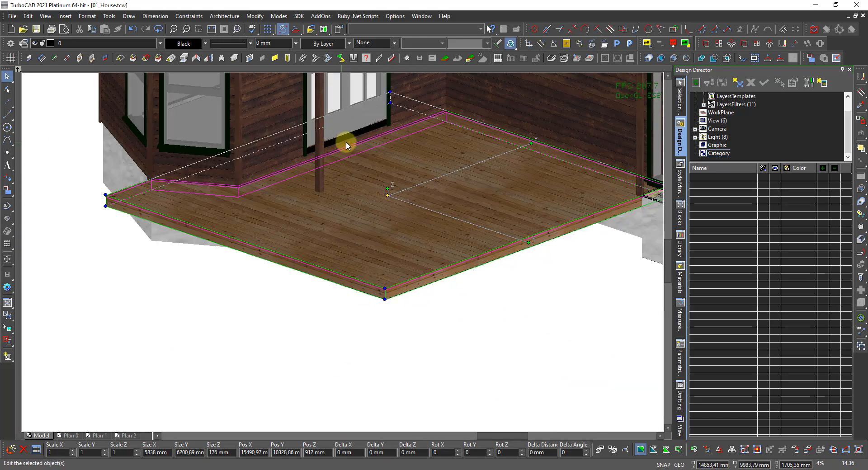
pyautogui.scroll(1, 352, 143)
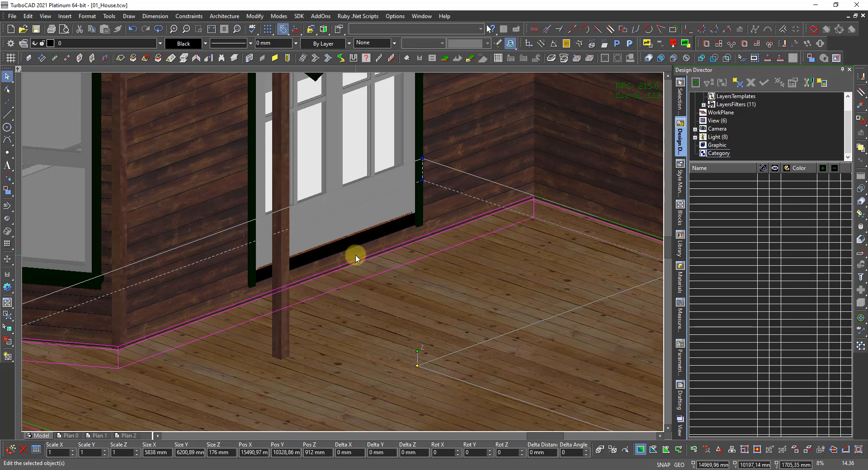
pyautogui.scroll(-1, 356, 254)
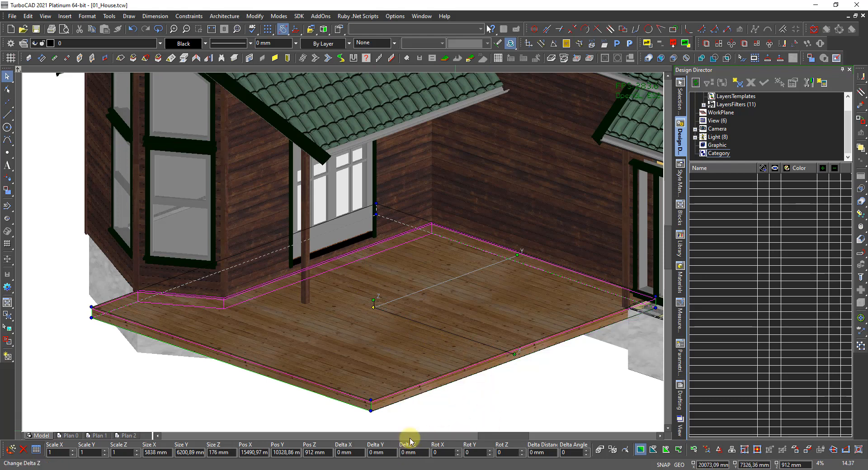
pyautogui.click(413, 452)
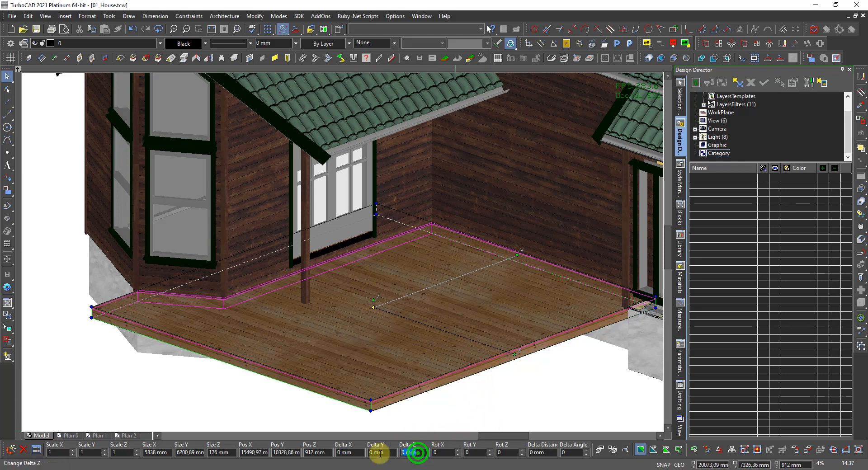
pyautogui.write('-200')
pyautogui.press('Return')
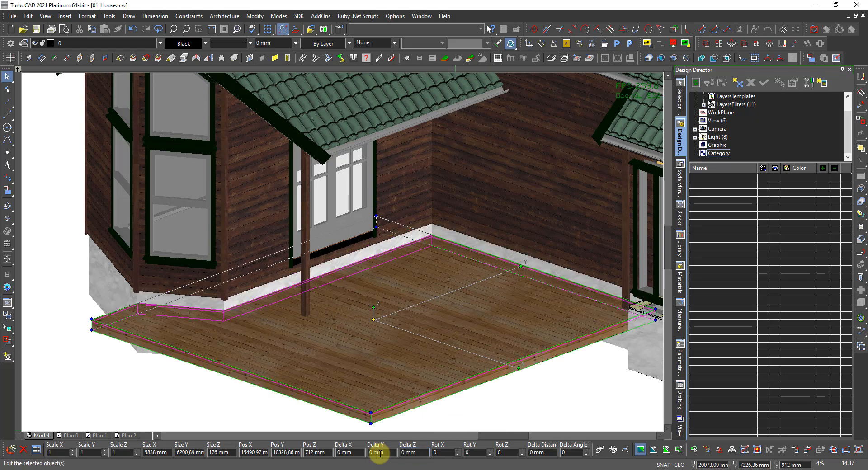
pyautogui.click(405, 431)
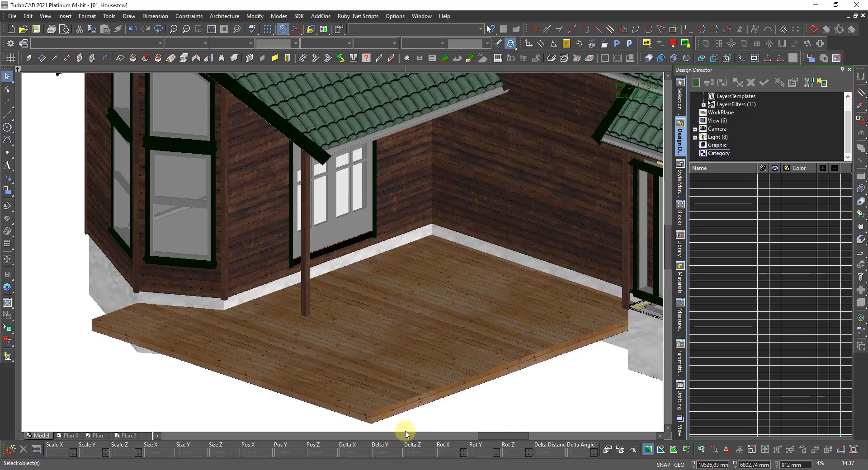
# Step: Examine the lowered deck, the uncovered wall base under the corner window and the whole house
pyautogui.scroll(-1, 406, 432)
pyautogui.scroll(1, 375, 227)
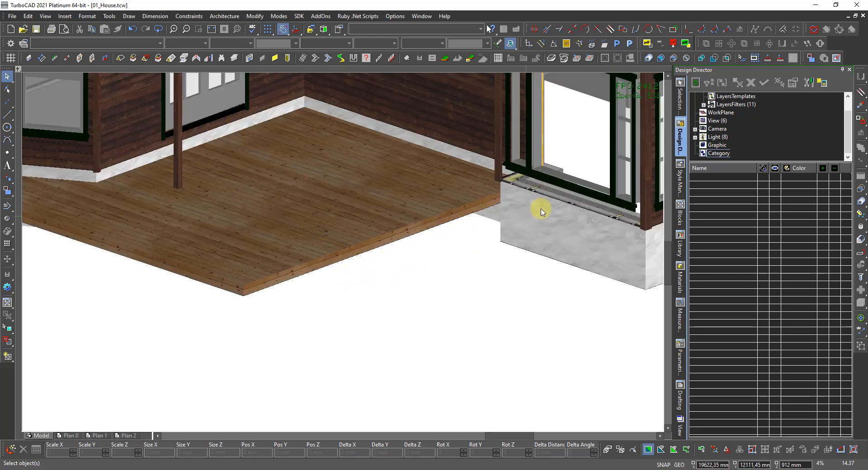
pyautogui.scroll(2, 546, 188)
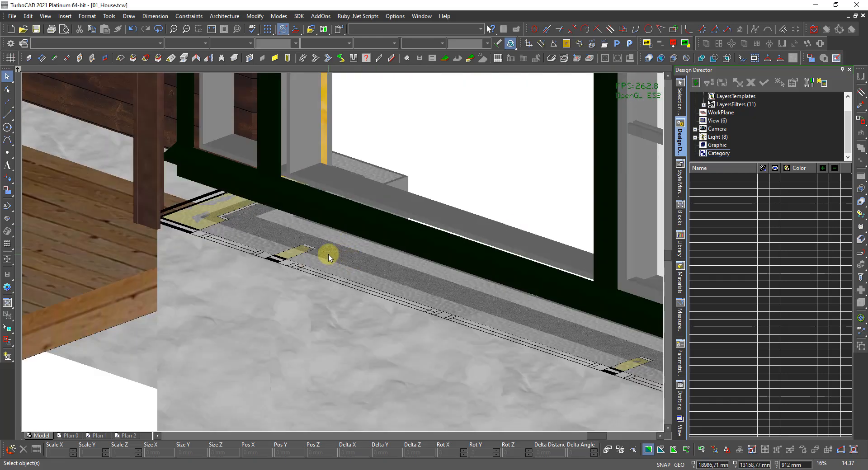
pyautogui.scroll(-2, 343, 256)
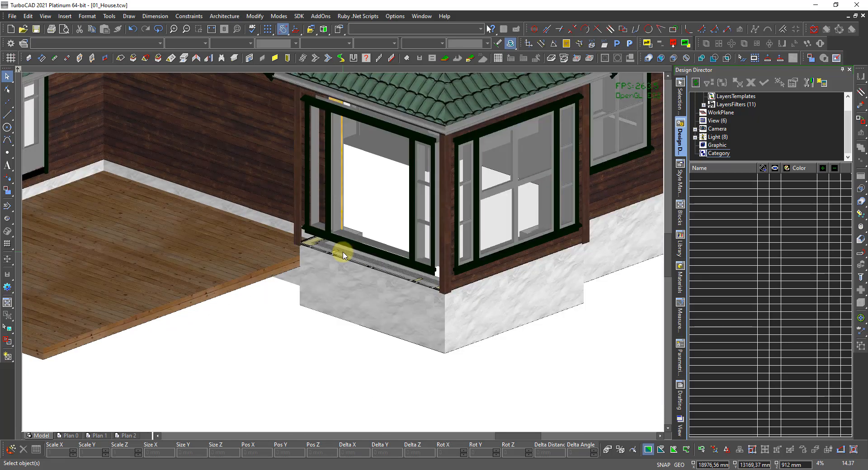
pyautogui.scroll(-1, 343, 256)
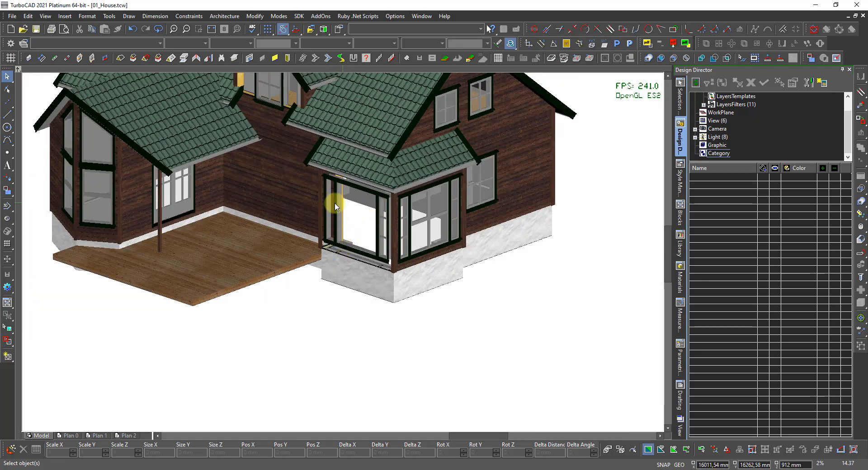
pyautogui.scroll(1, 277, 202)
pyautogui.scroll(-1, 333, 272)
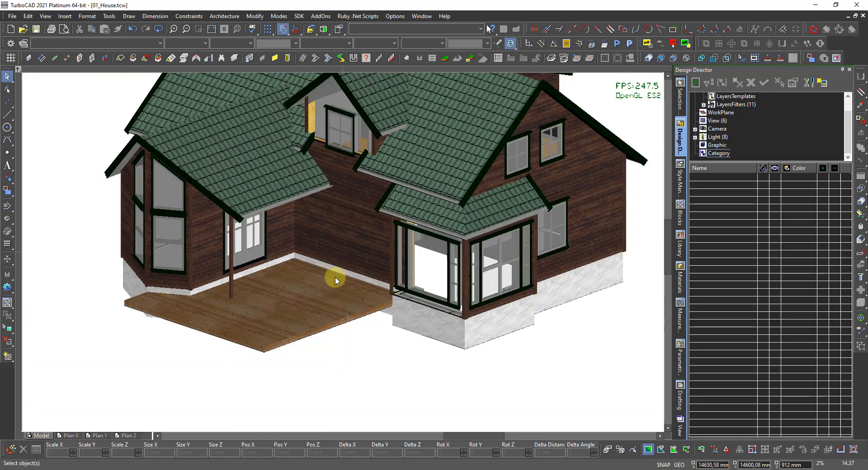
# Step: Look over the bay window base and the whole house, and display the model as a wireframe in plan view
pyautogui.scroll(1, 419, 305)
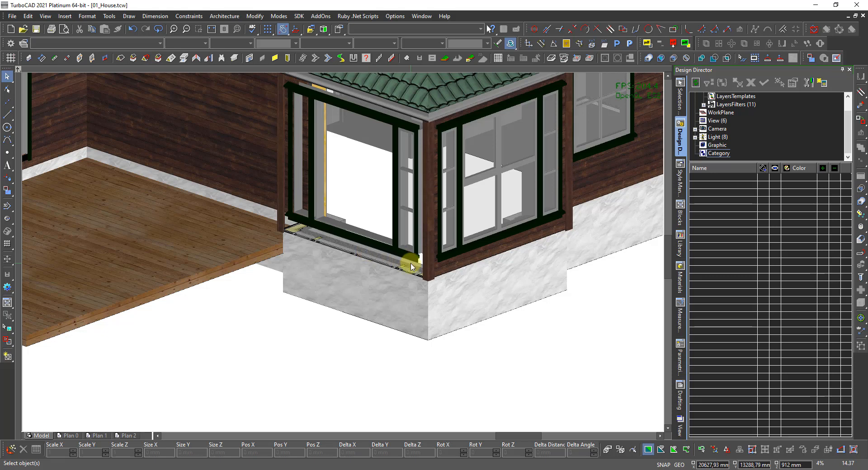
pyautogui.scroll(-1, 344, 307)
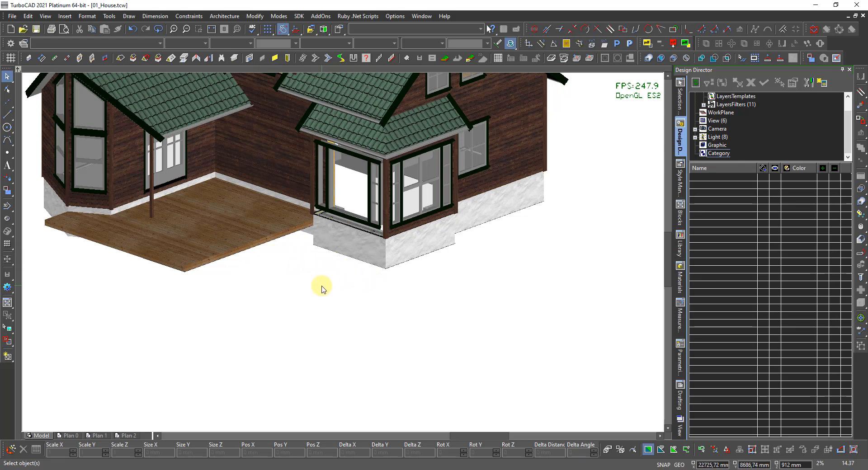
pyautogui.scroll(-2, 321, 285)
pyautogui.scroll(2, 344, 255)
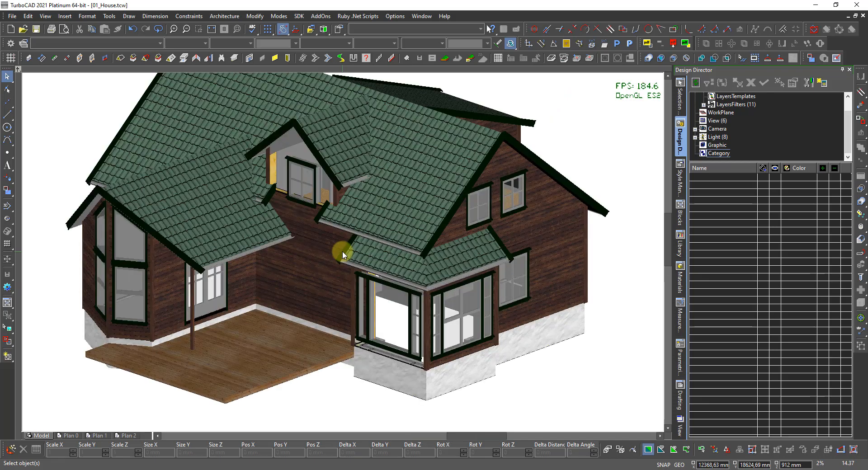
pyautogui.scroll(-2, 343, 256)
pyautogui.rightClick(374, 296)
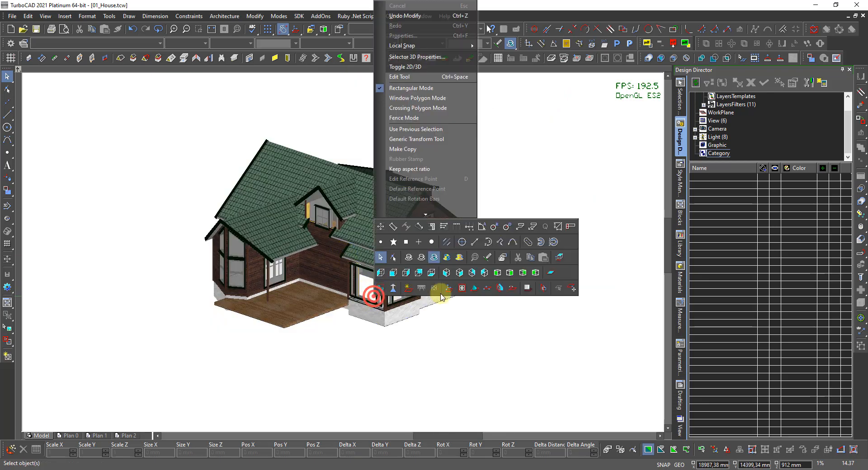
pyautogui.click(559, 257)
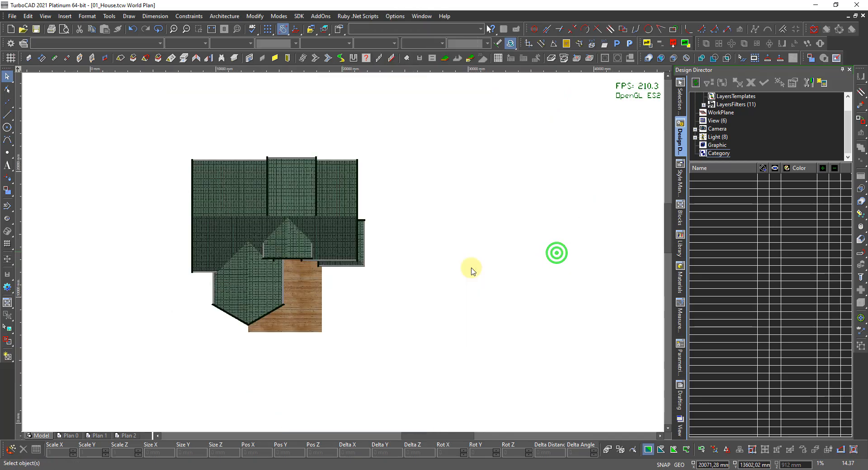
pyautogui.rightClick(351, 274)
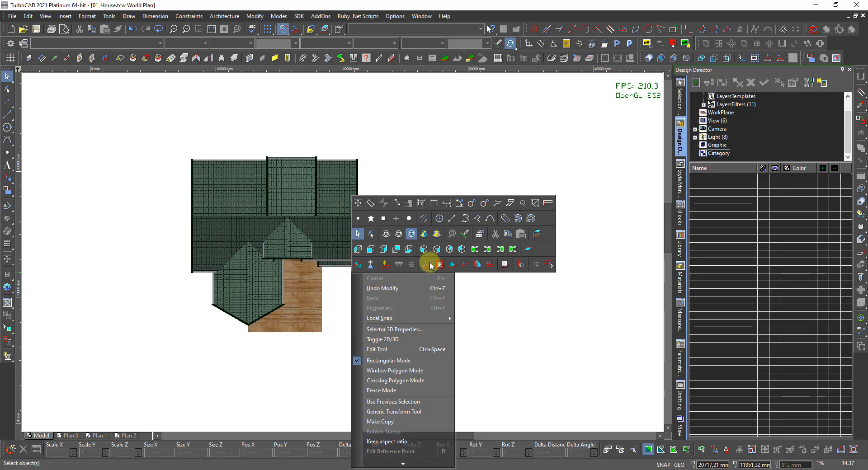
pyautogui.click(429, 268)
pyautogui.rightClick(426, 266)
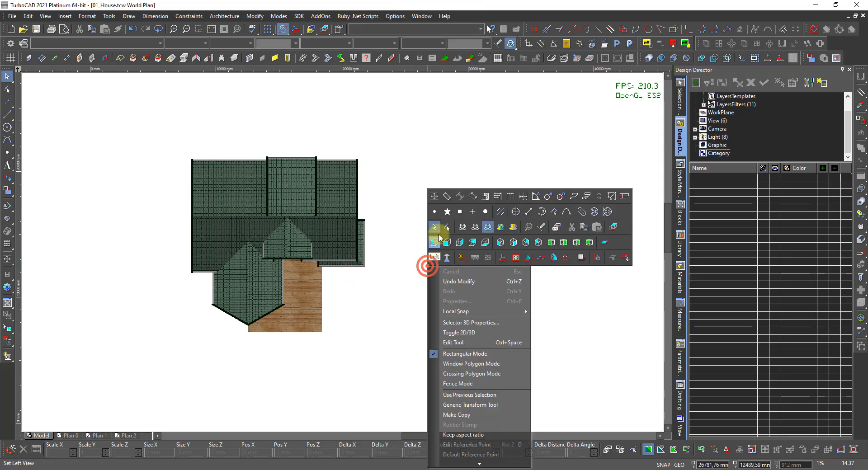
pyautogui.click(463, 227)
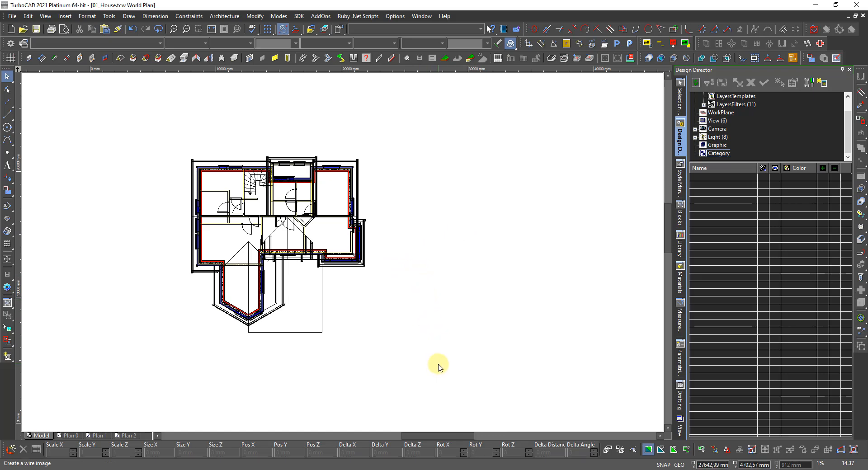
# Step: Select the whole house and add its plan view, based on Entity CS, to the list of drafting views
pyautogui.moveTo(447, 362); pyautogui.dragTo(140, 136)
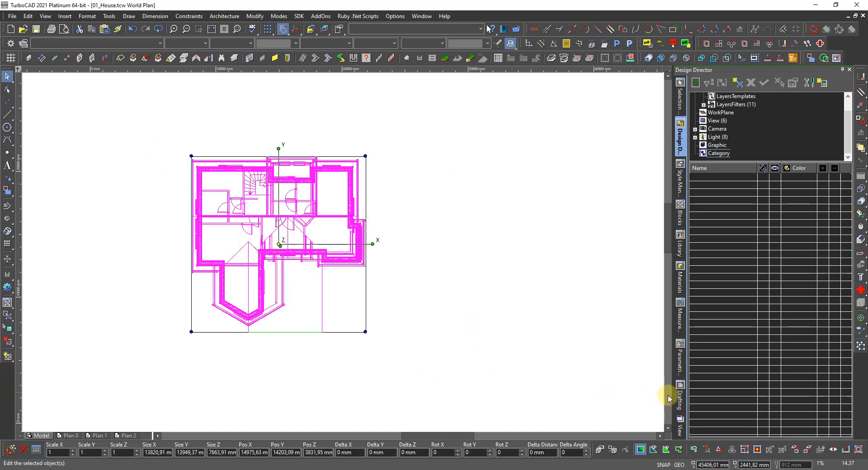
pyautogui.click(680, 398)
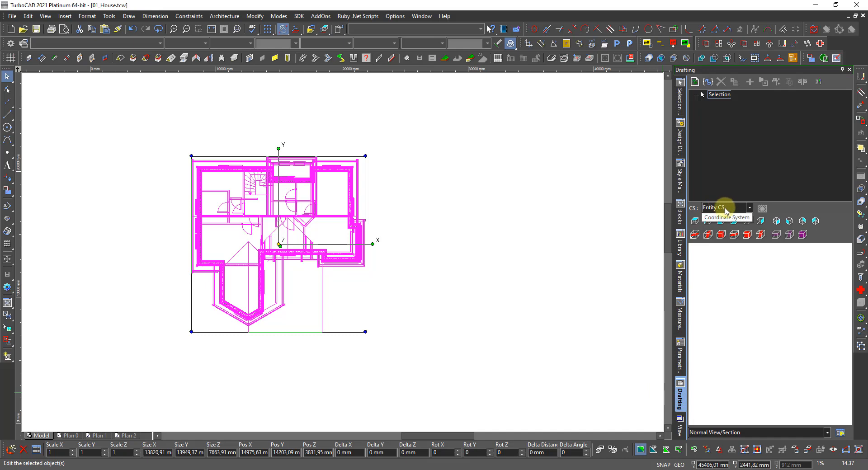
pyautogui.click(695, 221)
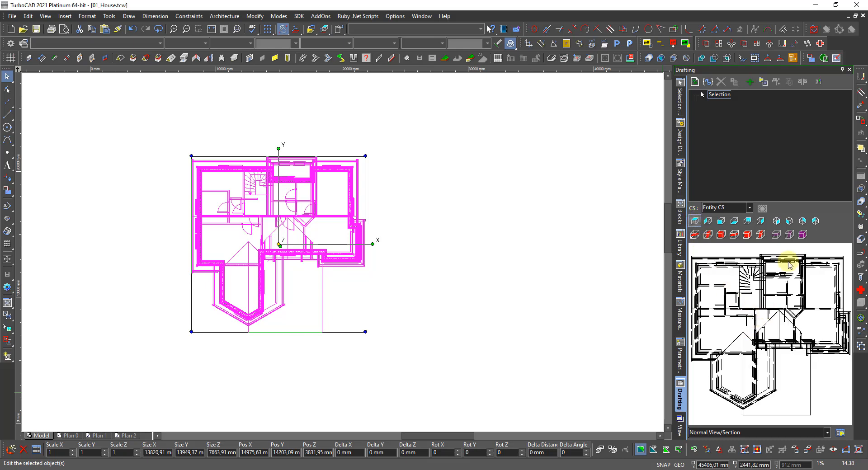
pyautogui.click(750, 82)
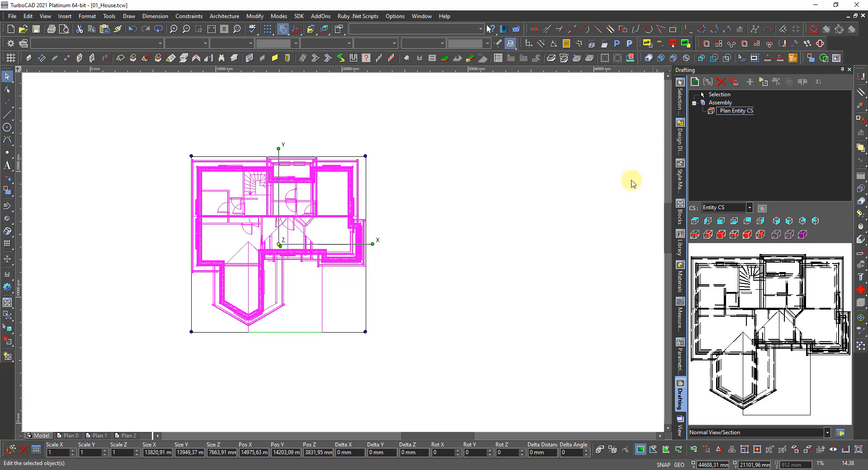
pyautogui.click(517, 216)
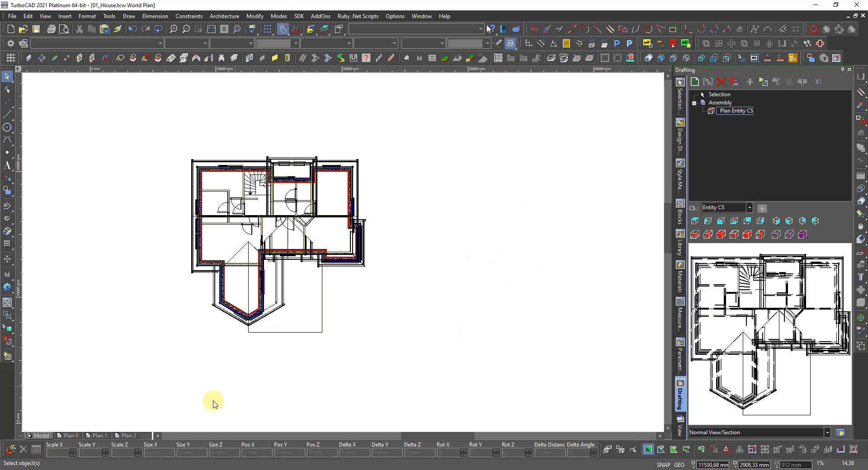
# Step: Duplicate the Plan 2 paper sheet and open the copy
pyautogui.click(129, 436)
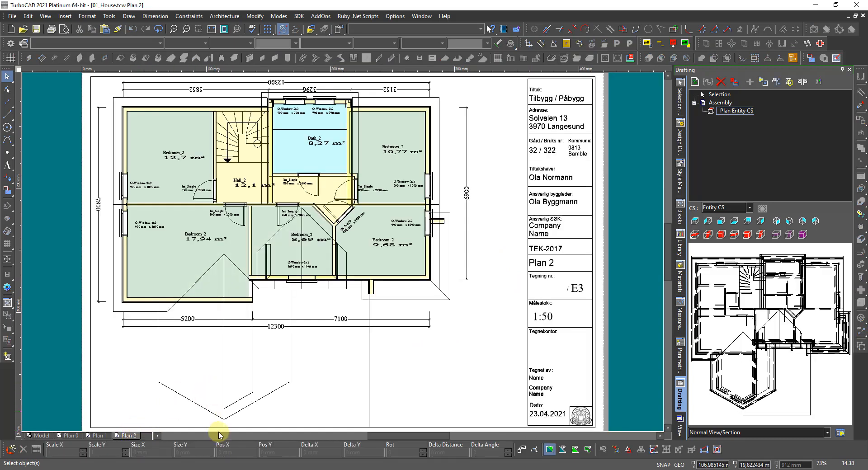
pyautogui.click(133, 437)
pyautogui.rightClick(133, 437)
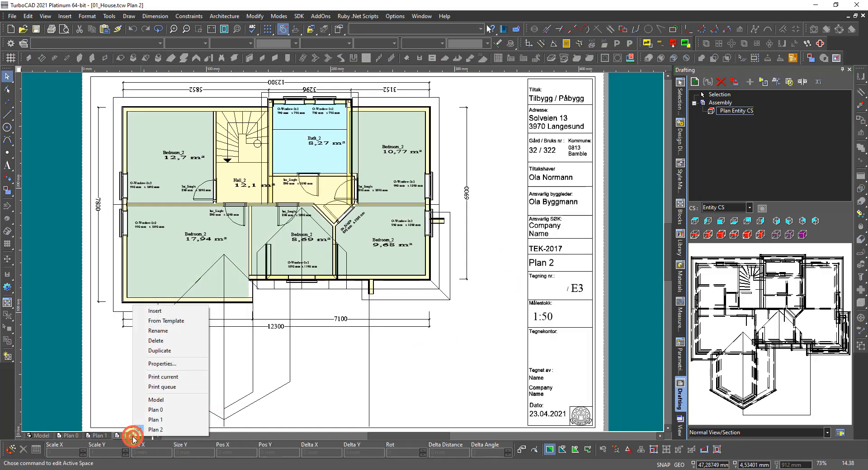
pyautogui.click(166, 351)
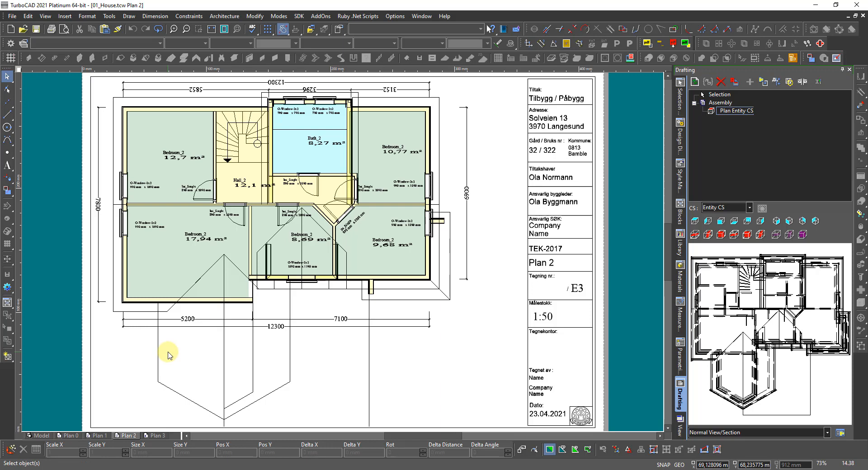
pyautogui.click(159, 436)
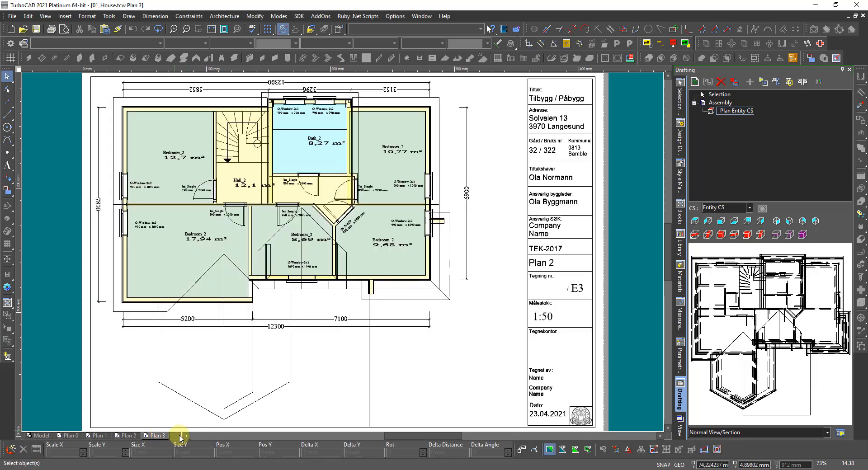
# Step: Change the "Plan 2" text in the copied sheet's title block to "Section"
pyautogui.click(542, 263)
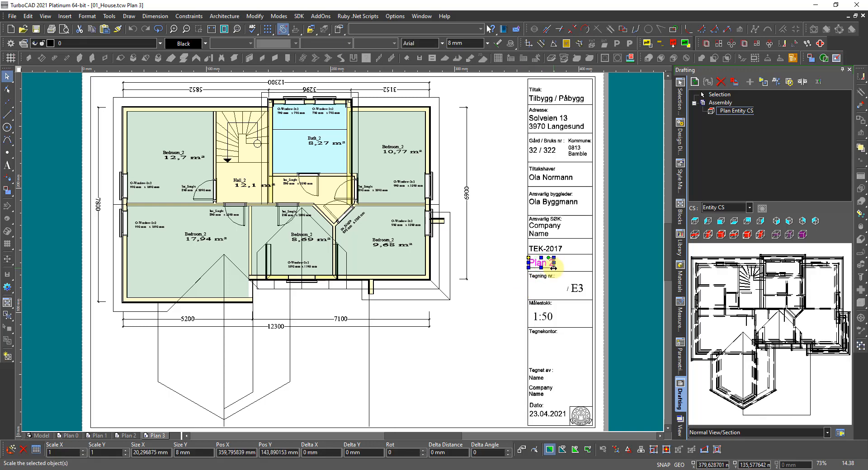
pyautogui.click(554, 268)
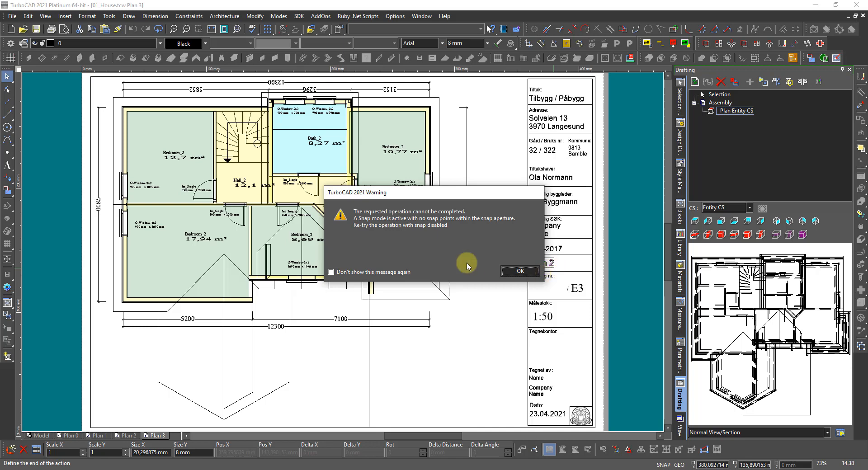
pyautogui.click(522, 273)
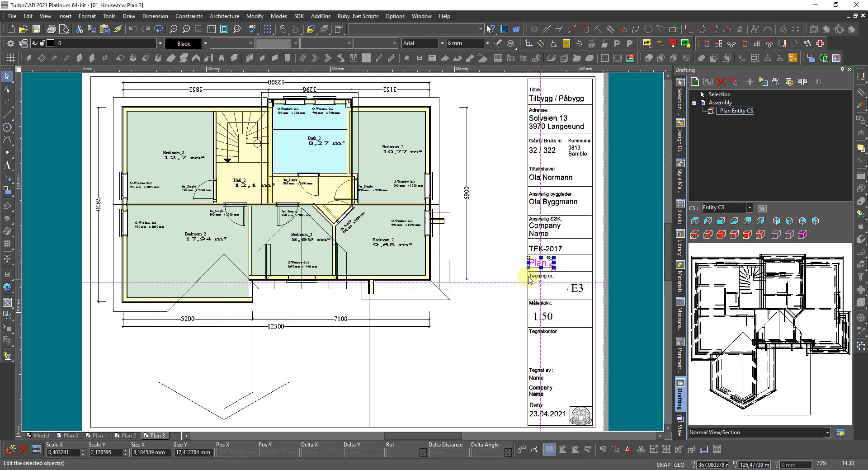
pyautogui.click(538, 271)
pyautogui.scroll(2, 537, 260)
pyautogui.click(344, 269)
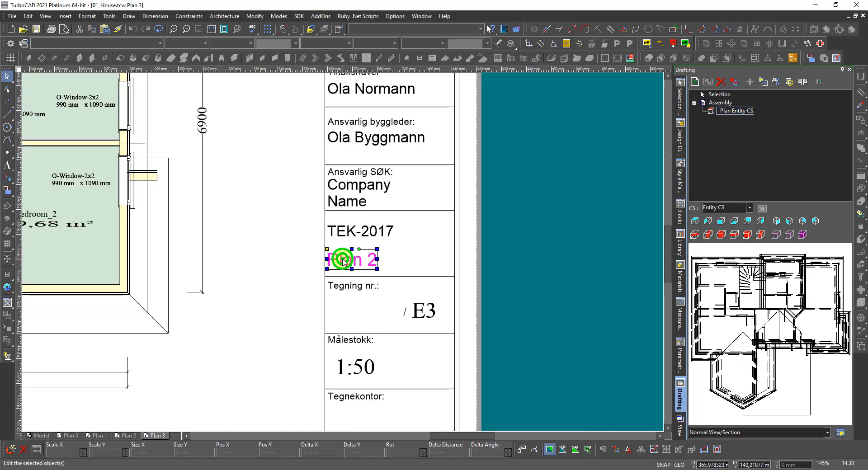
pyautogui.click(677, 98)
pyautogui.click(805, 218)
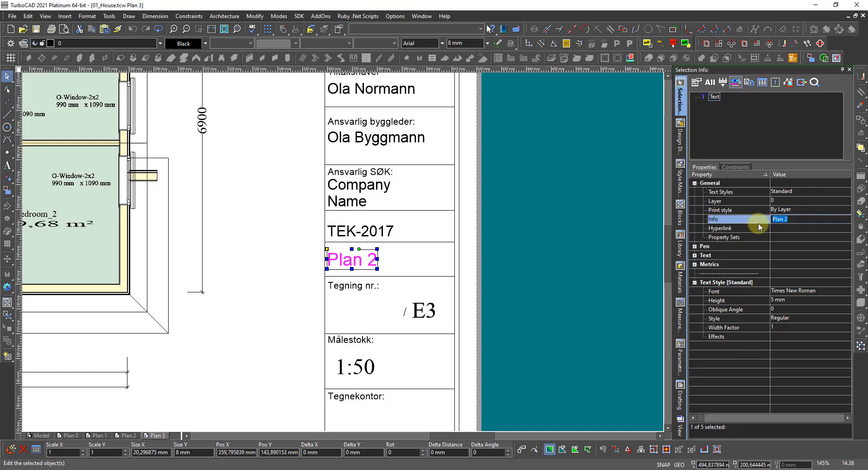
pyautogui.write('Section')
pyautogui.press('Return')
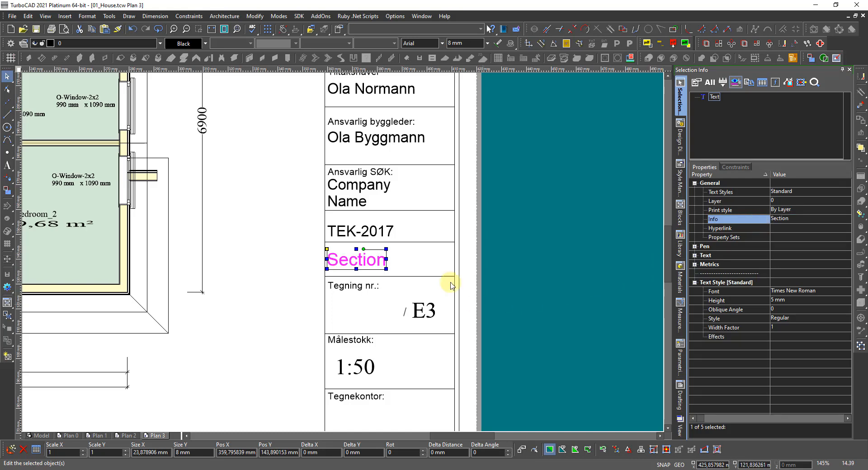
# Step: In the title block viewport's visible layers, turn off E3 and turn on E4 as the drawing number
pyautogui.click(428, 312)
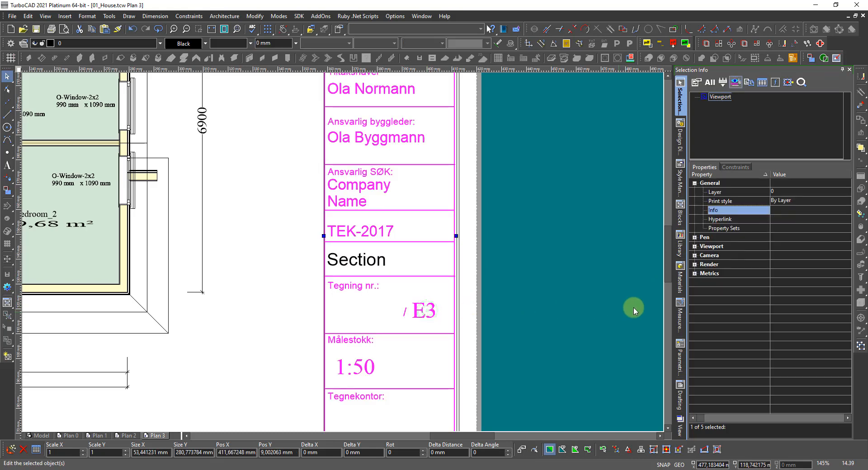
pyautogui.click(695, 247)
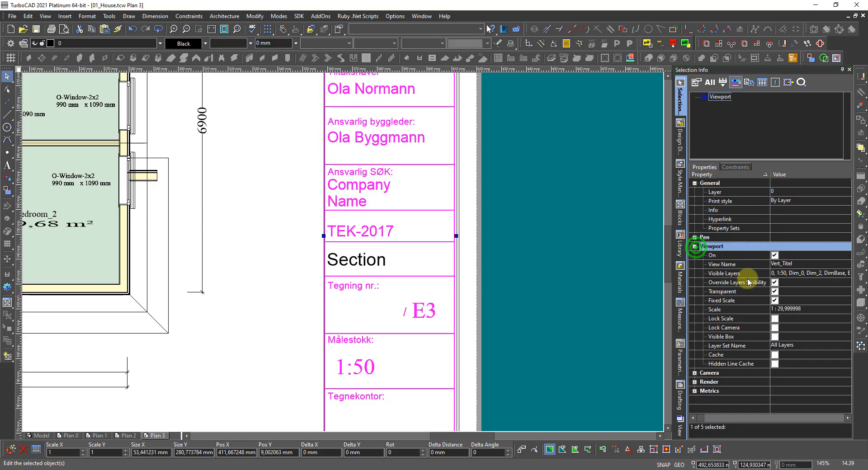
pyautogui.click(818, 274)
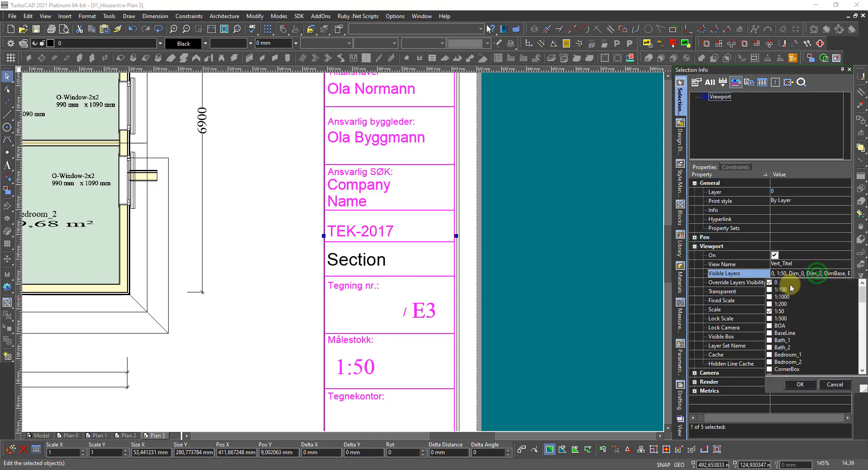
pyautogui.scroll(-2, 796, 305)
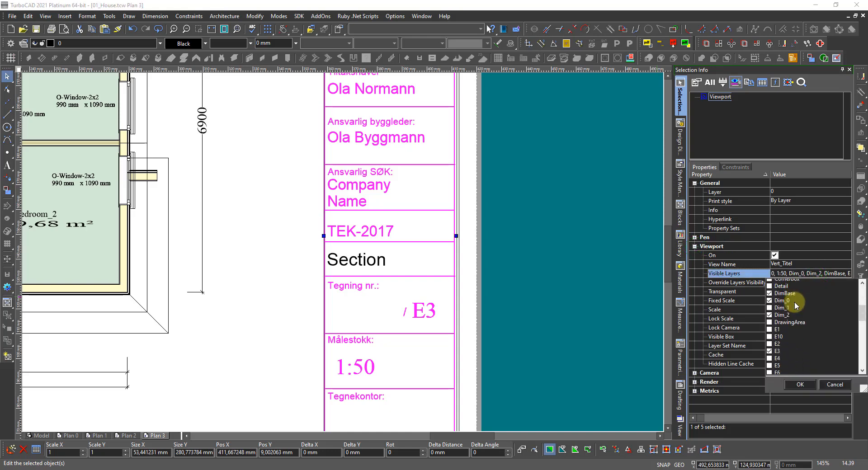
pyautogui.click(770, 333)
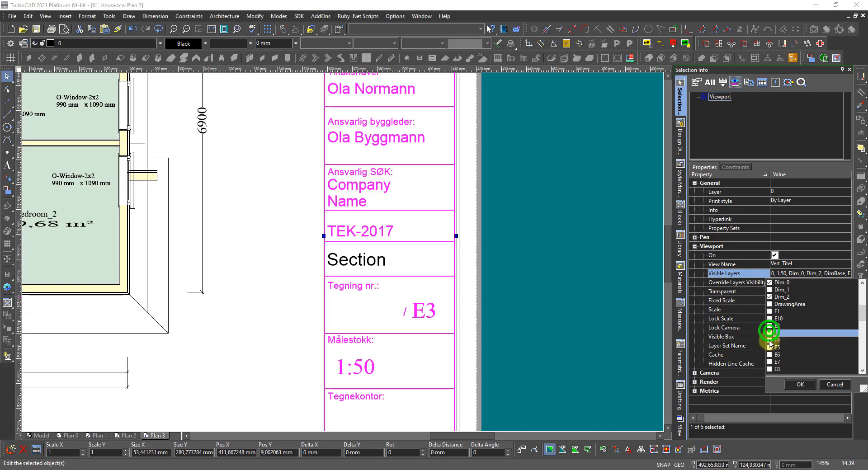
pyautogui.click(769, 341)
pyautogui.click(800, 385)
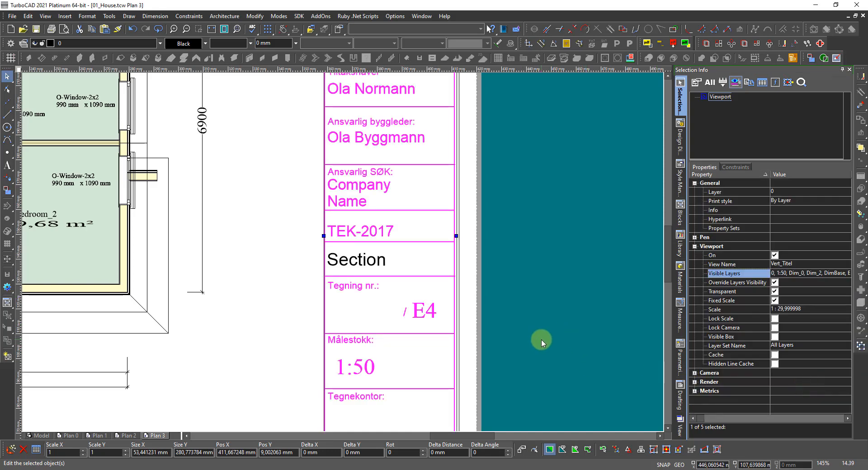
# Step: Delete the floor plan viewport from the section sheet, keeping the frame and title block
pyautogui.scroll(-8, 321, 370)
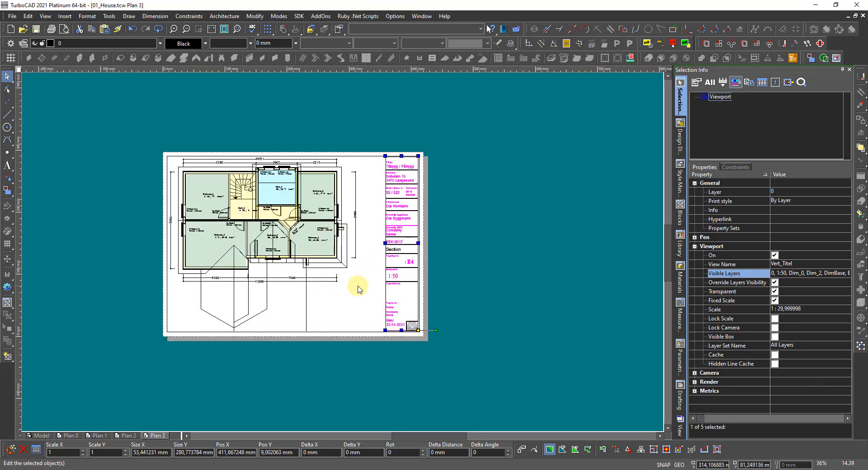
pyautogui.moveTo(357, 290); pyautogui.dragTo(269, 221)
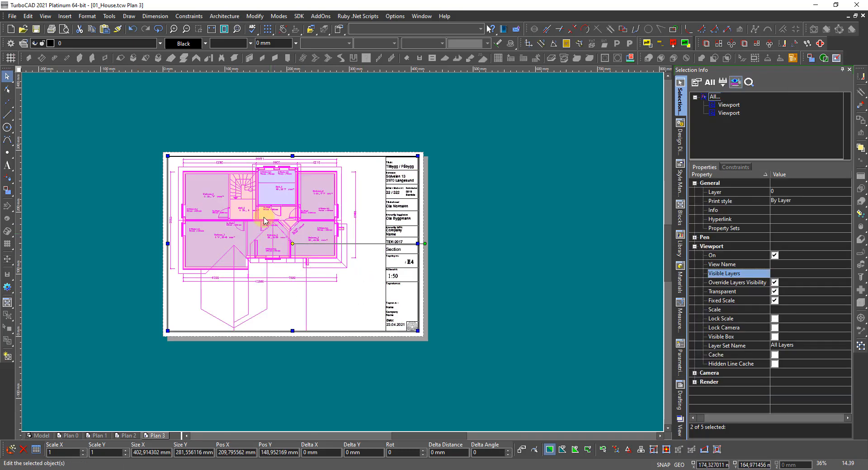
pyautogui.click(306, 224)
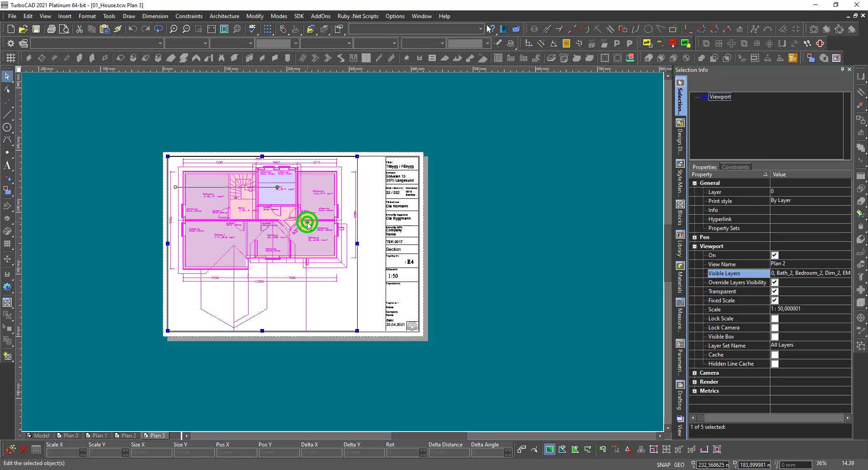
pyautogui.press('Delete')
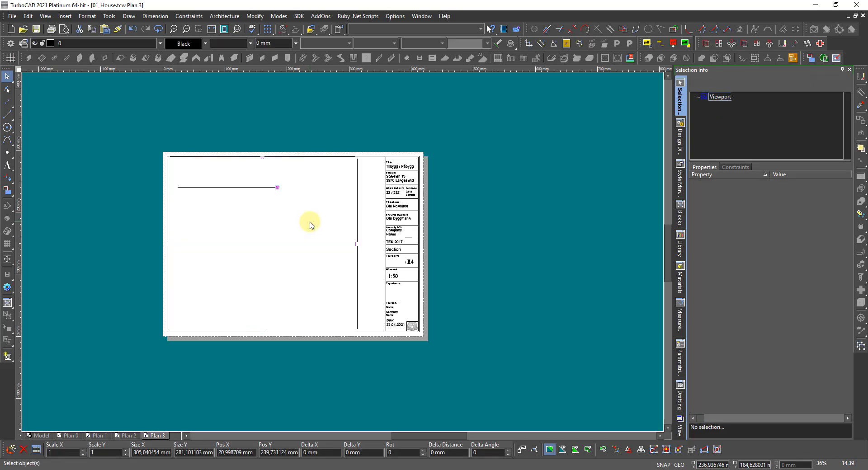
# Step: Place the Plan Entity CS drafting view of the house outside the paper, beside the section sheet, at scale 0,02
pyautogui.scroll(-2, 351, 240)
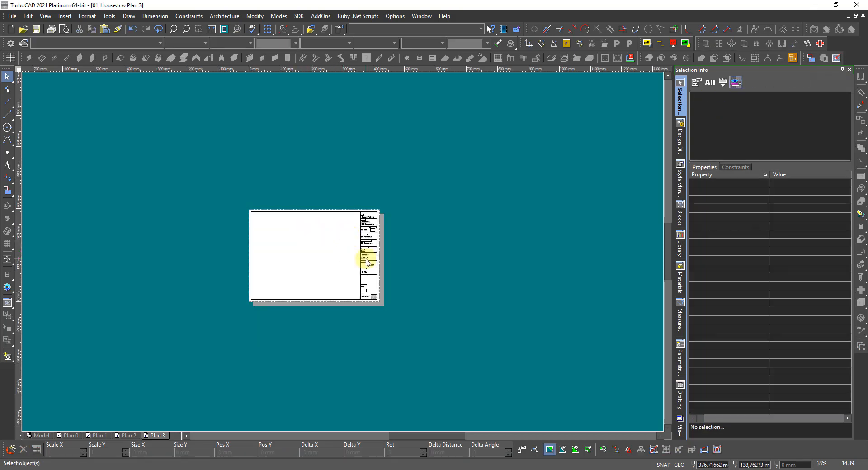
pyautogui.click(681, 397)
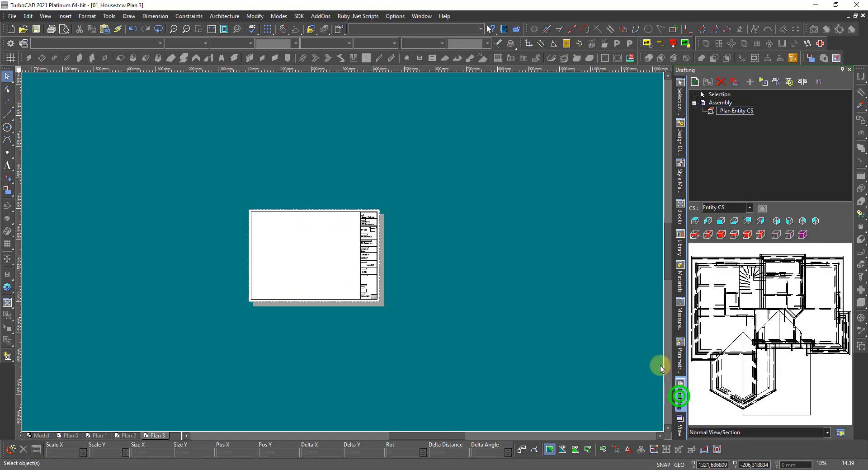
pyautogui.scroll(-2, 343, 252)
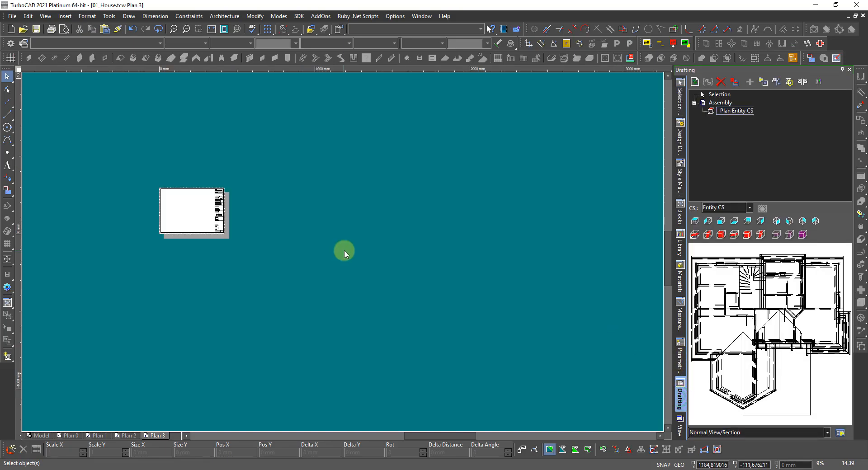
pyautogui.click(751, 301)
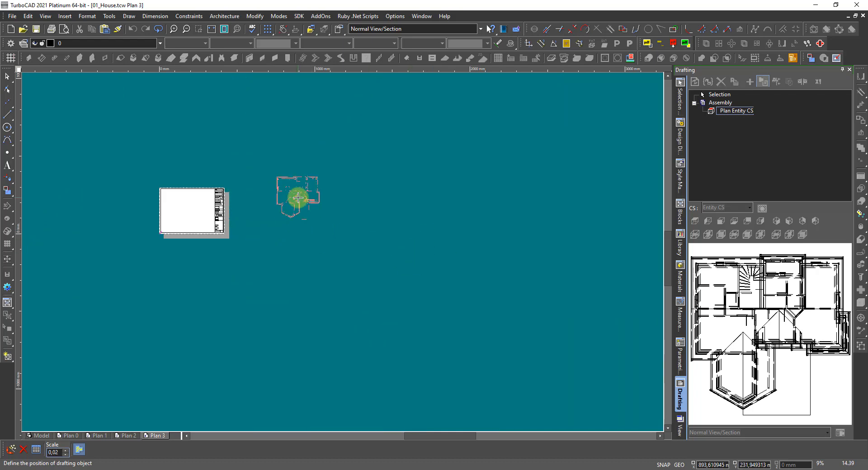
pyautogui.click(298, 198)
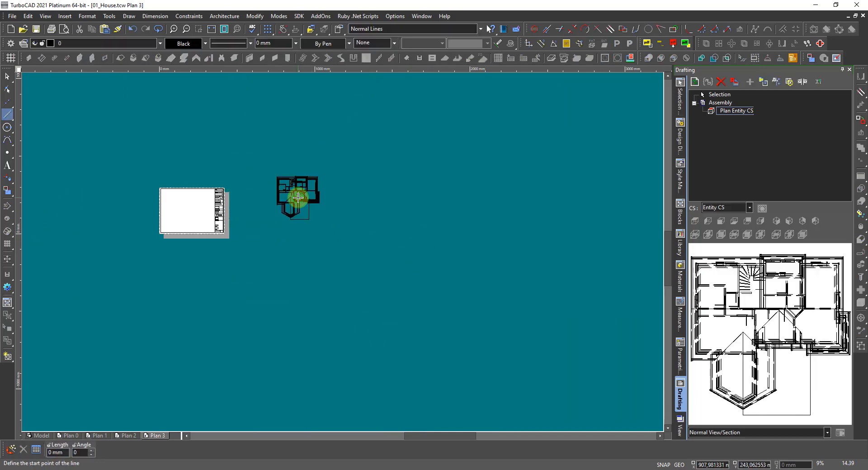
# Step: Draw a vertical line through the plan view's eastern part at X about 978 mm, from Y about 382 to 79 mm
pyautogui.scroll(2, 343, 251)
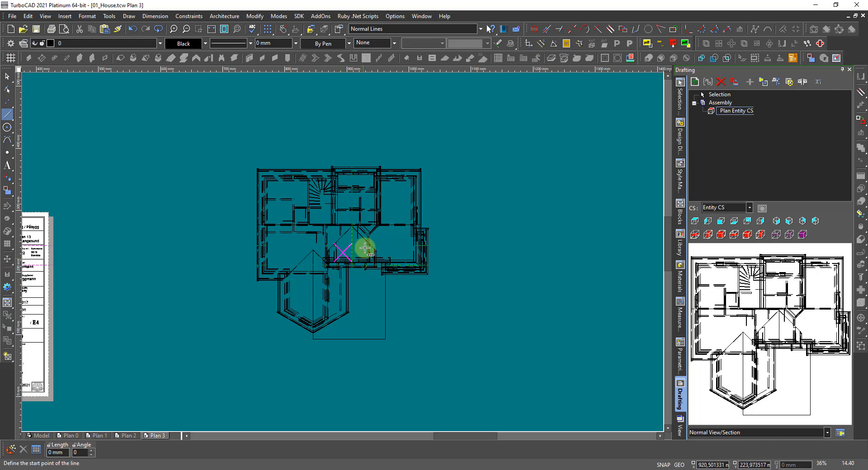
pyautogui.scroll(2, 374, 226)
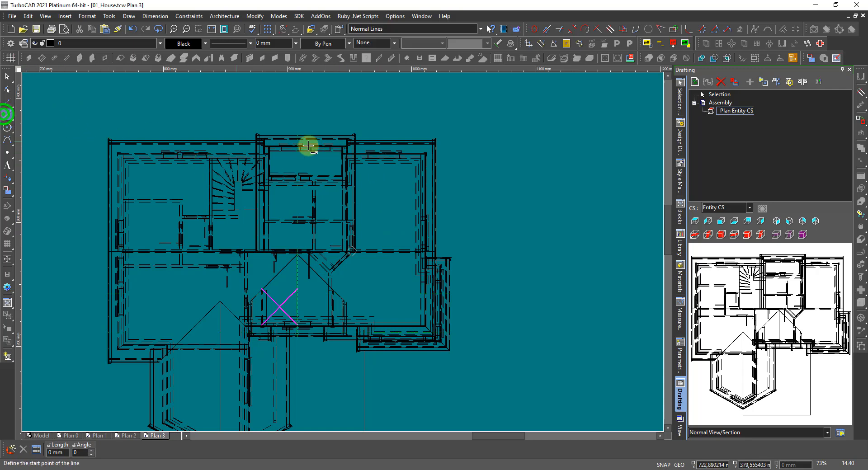
pyautogui.click(384, 121)
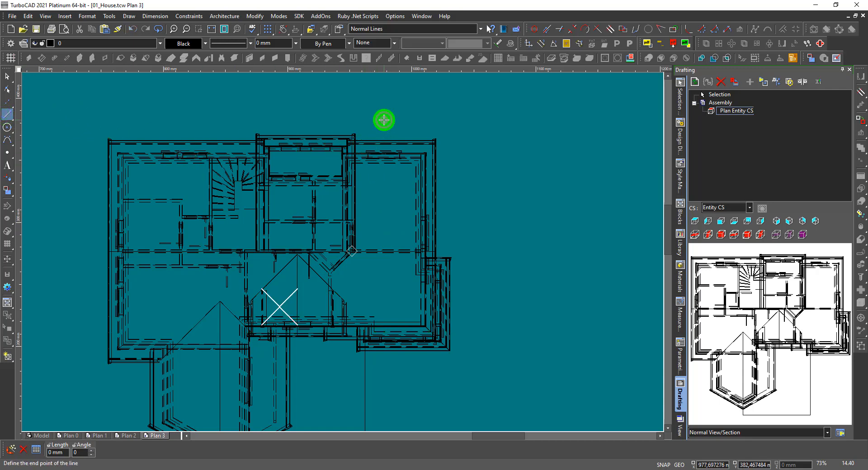
pyautogui.scroll(-3, 383, 362)
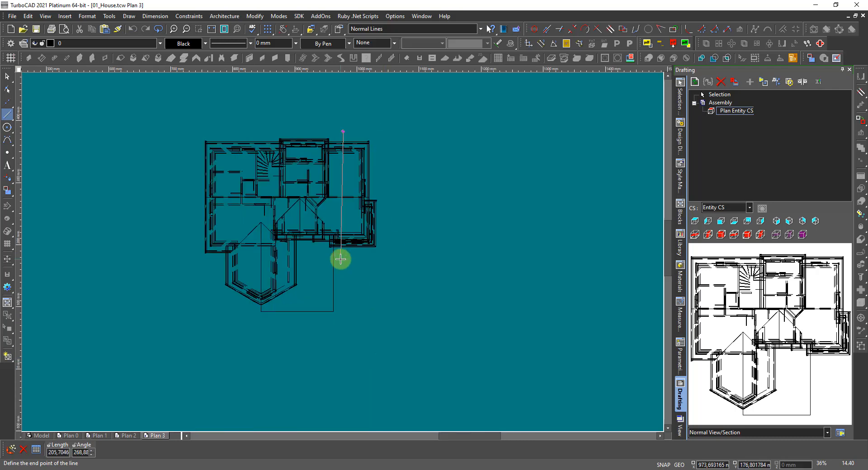
pyautogui.click(342, 320)
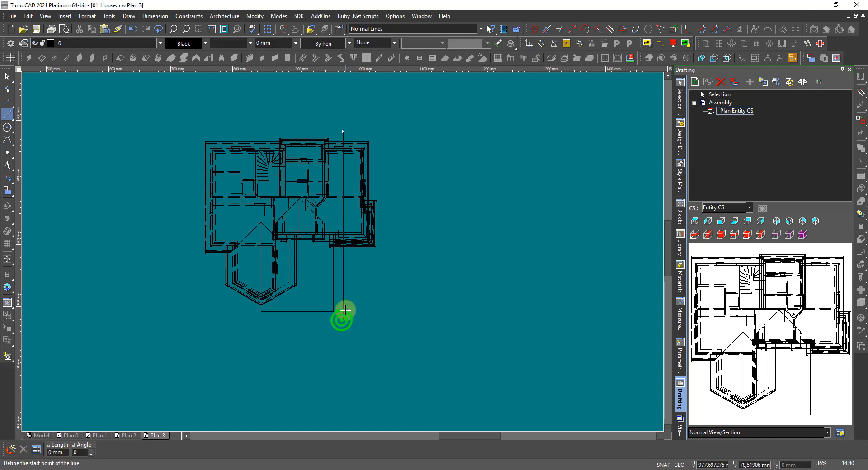
pyautogui.press('Escape')
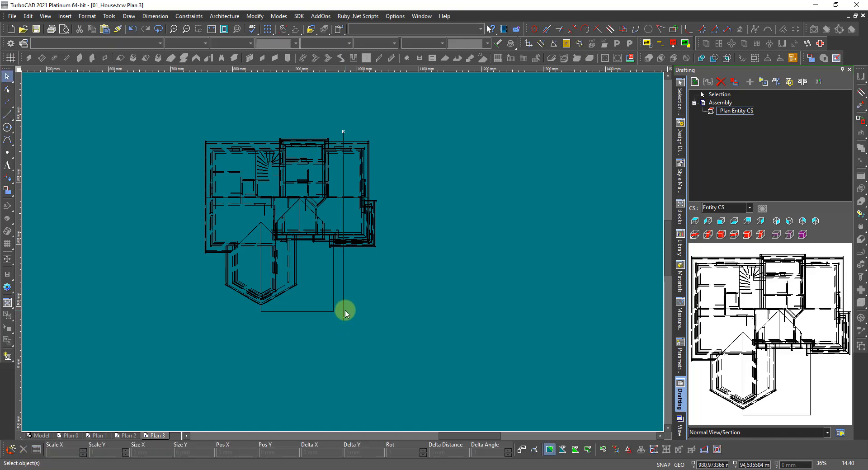
# Step: Create section view line A on the plan view from the vertical line, looking west, and preview its aligned sectional view
pyautogui.scroll(3, 345, 311)
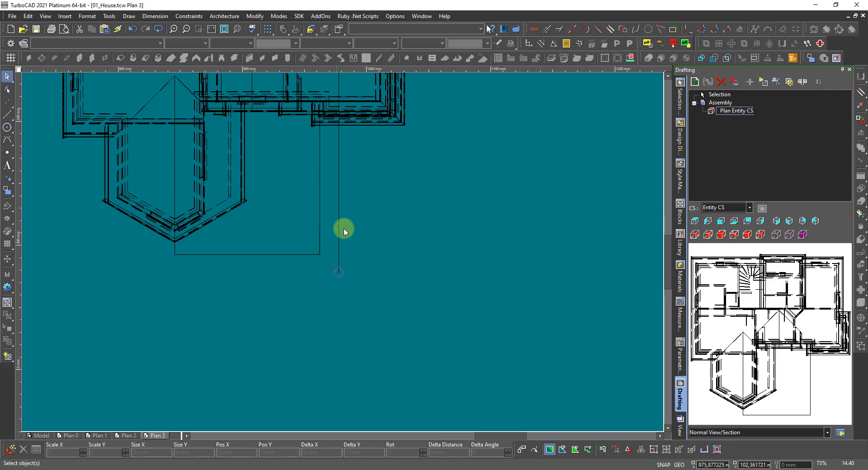
pyautogui.click(777, 83)
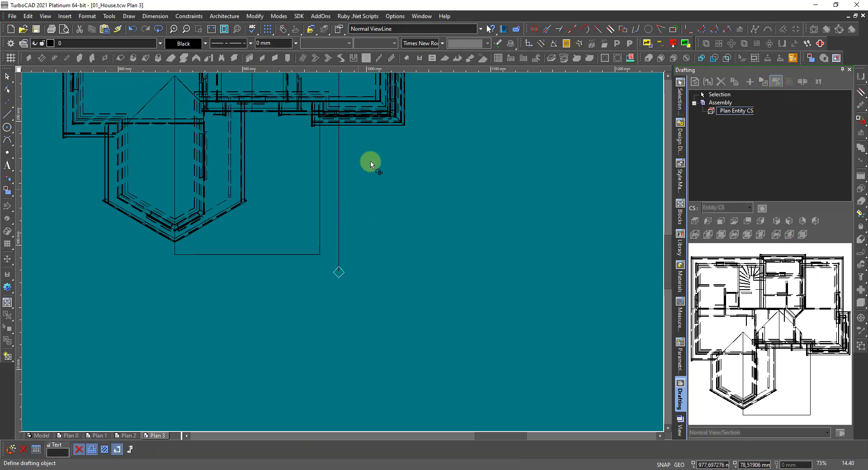
pyautogui.click(377, 125)
pyautogui.click(339, 207)
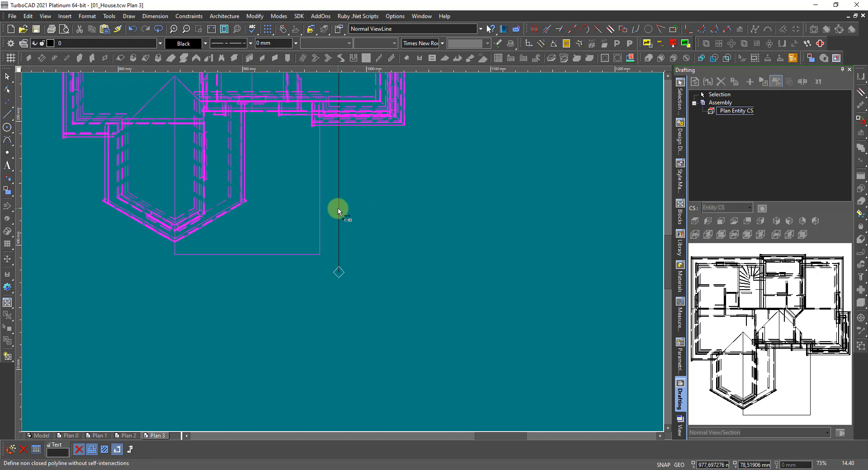
pyautogui.click(289, 230)
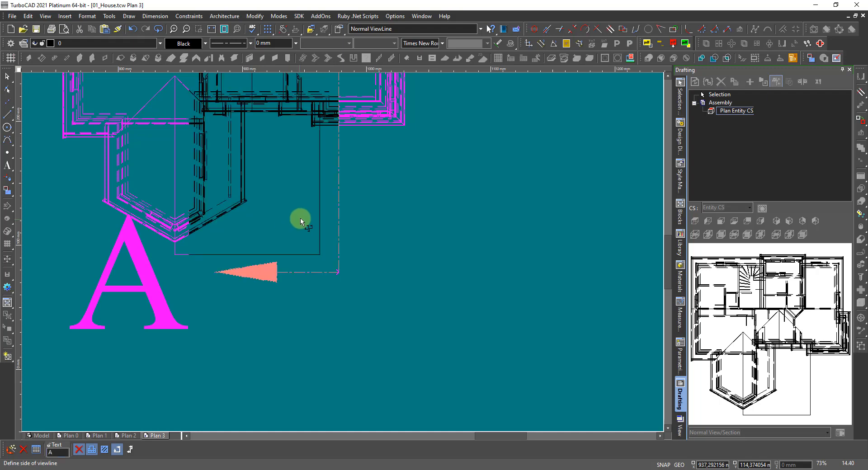
pyautogui.click(199, 271)
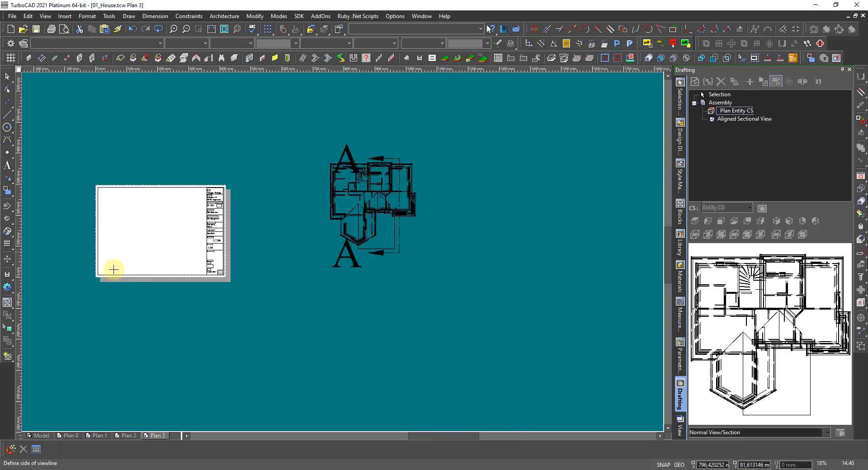
pyautogui.click(745, 121)
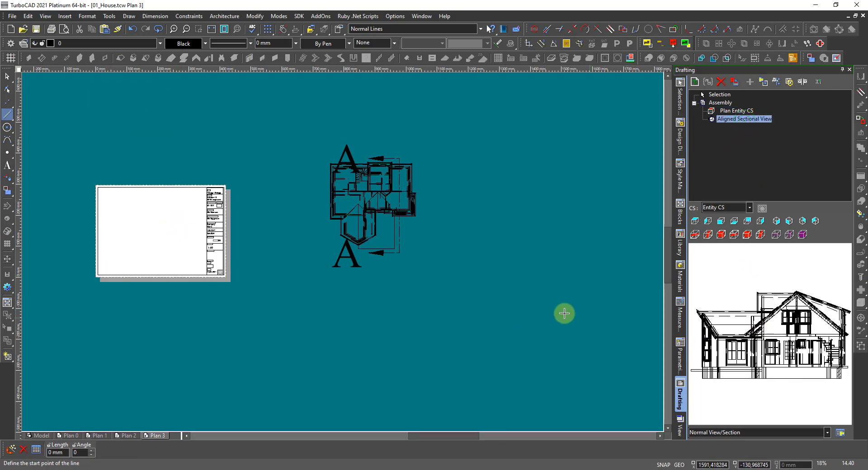
pyautogui.scroll(-1, 553, 316)
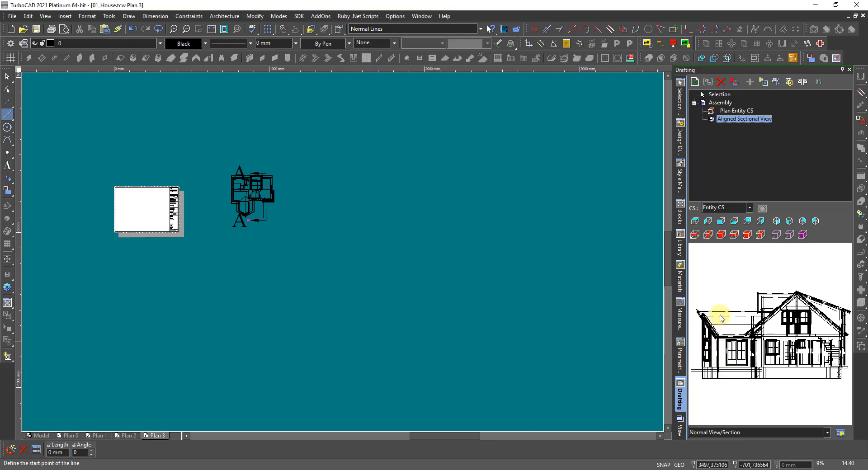
pyautogui.moveTo(755, 332); pyautogui.dragTo(391, 311)
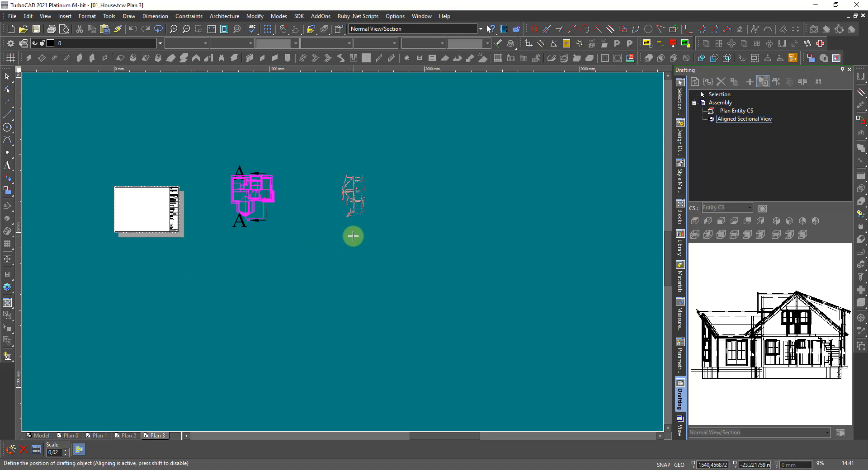
pyautogui.press('Escape')
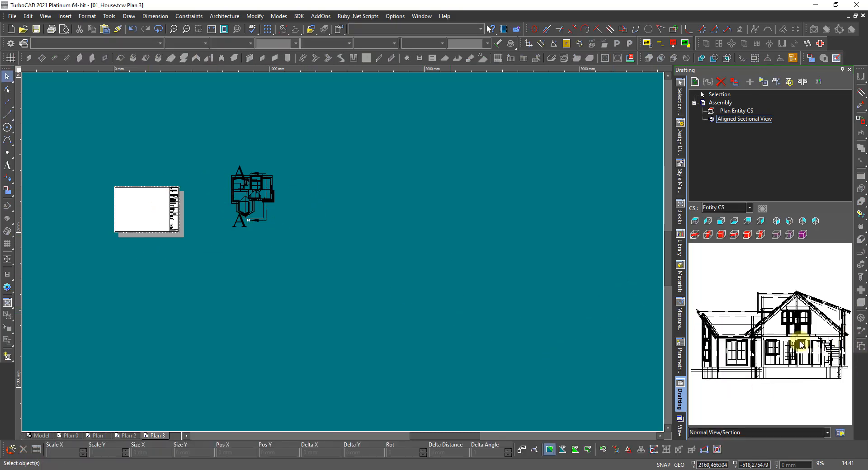
# Step: Place the aligned sectional view inside the section sheet's frame, beside the title block, at scale 0,02
pyautogui.moveTo(786, 340); pyautogui.dragTo(112, 213)
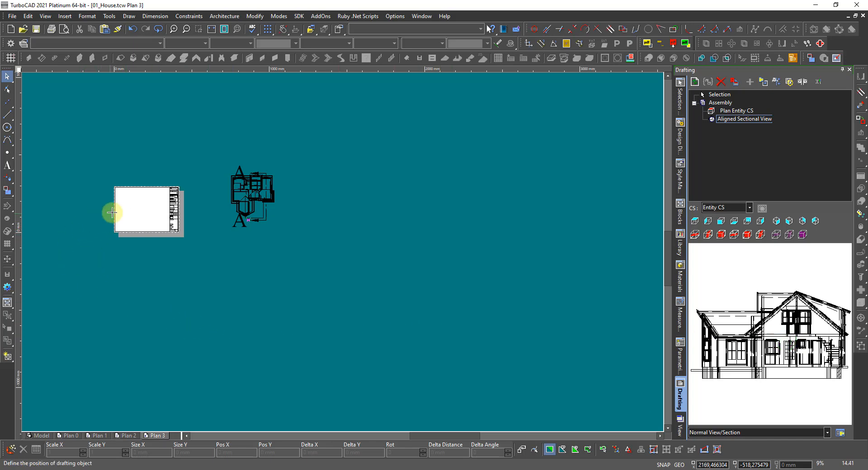
pyautogui.click(139, 209)
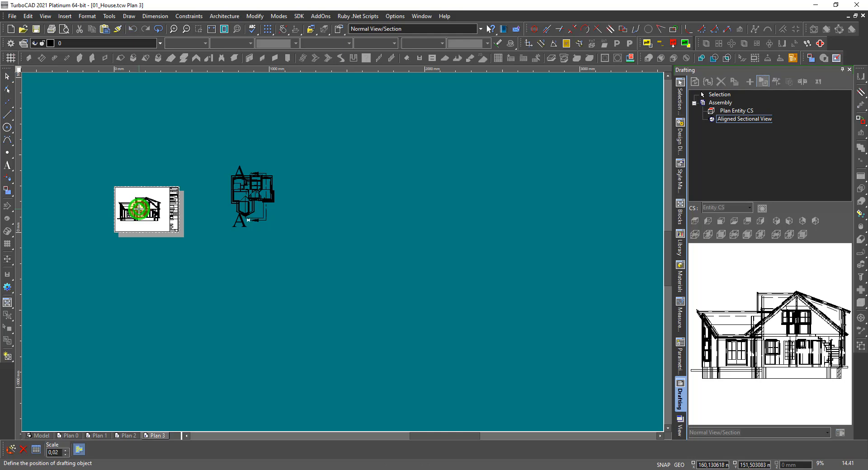
pyautogui.scroll(2, 139, 209)
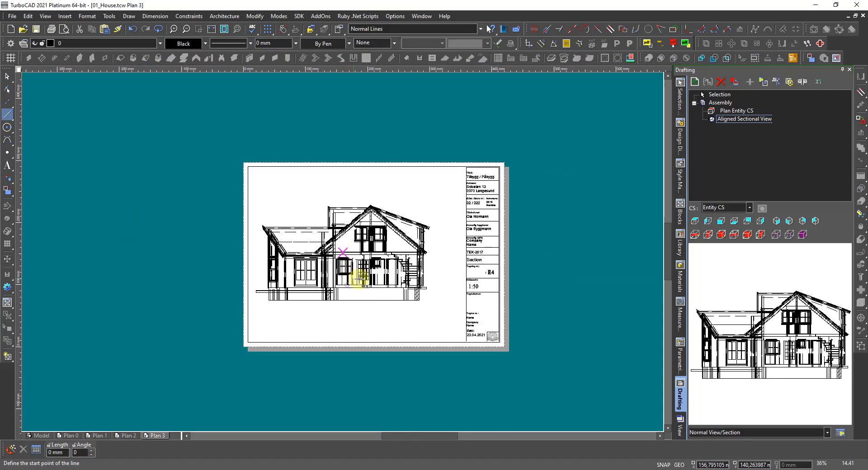
pyautogui.scroll(2, 374, 258)
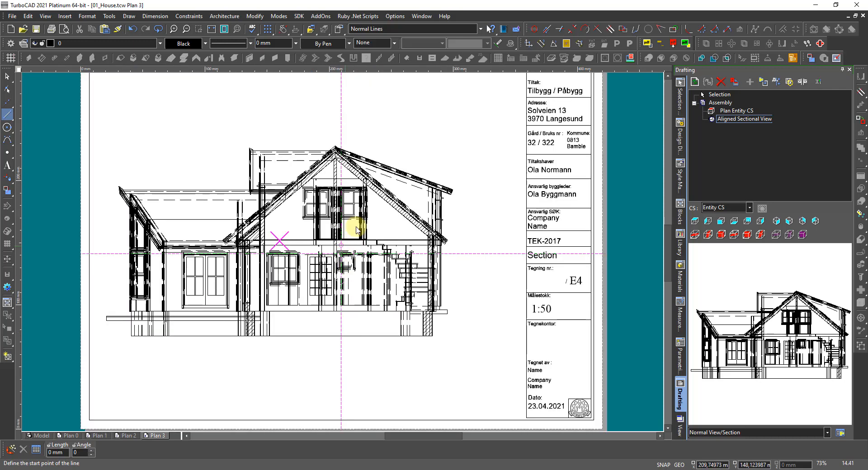
# Step: In the placed section view's properties, set the hidden pen pattern to $INVISIBLE for all parts
pyautogui.press('space')
pyautogui.click(357, 237)
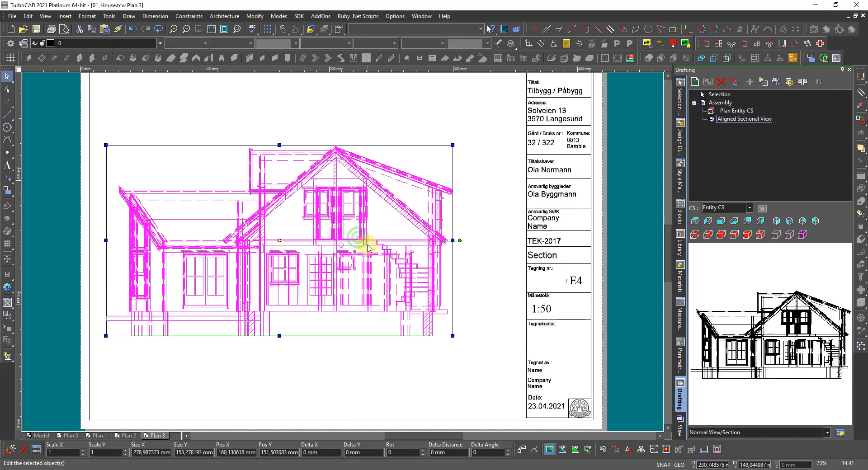
pyautogui.rightClick(368, 245)
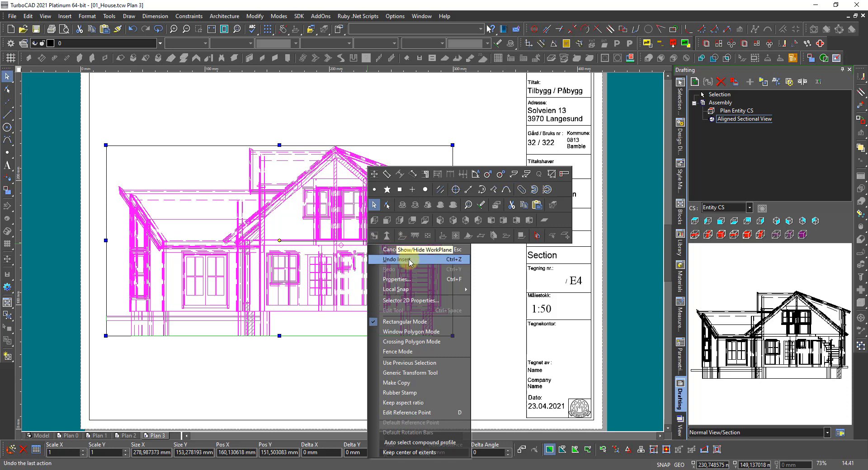
pyautogui.click(395, 281)
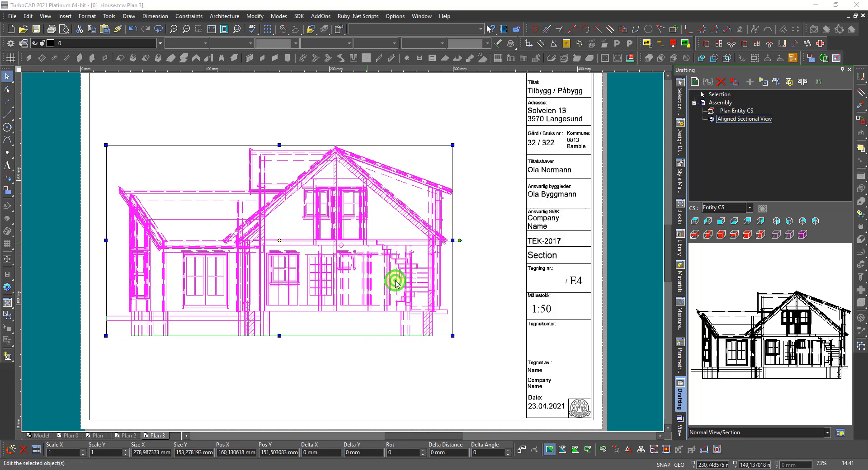
pyautogui.click(349, 176)
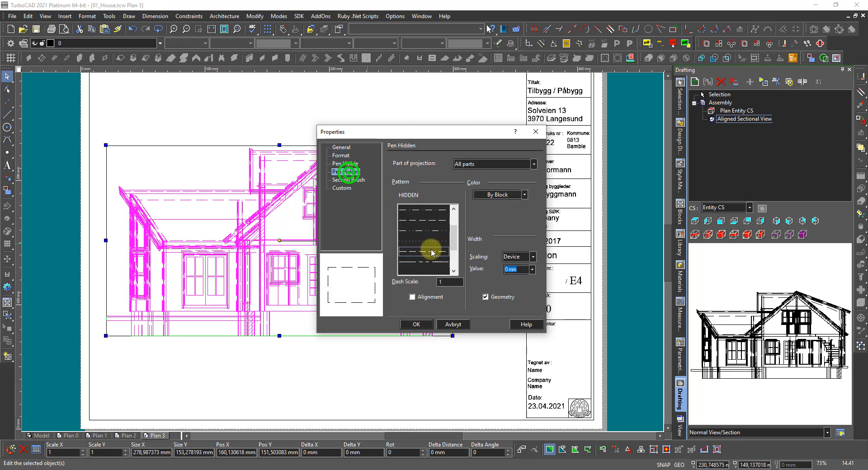
pyautogui.click(417, 269)
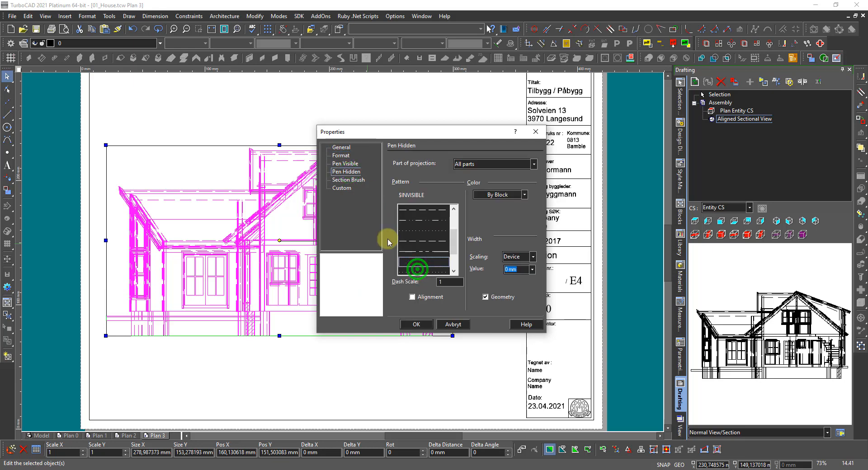
# Step: Set the section view's section brush to a Solid pattern in Light Gray for all parts and apply the properties
pyautogui.click(361, 181)
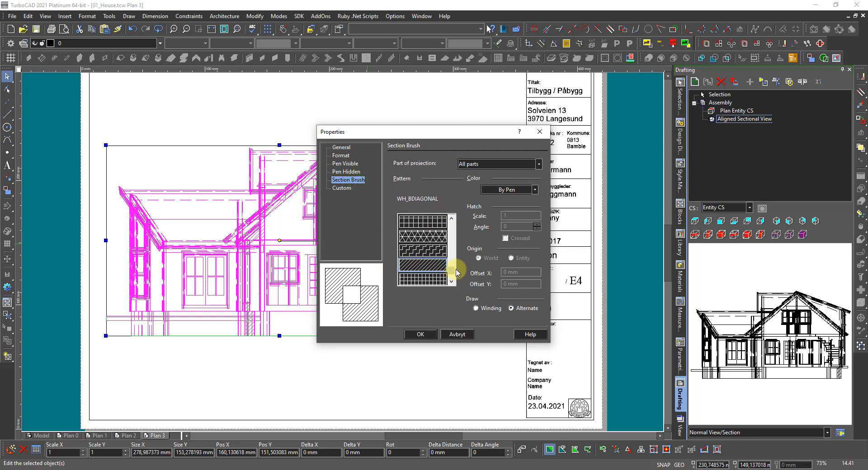
pyautogui.moveTo(451, 273); pyautogui.dragTo(451, 223)
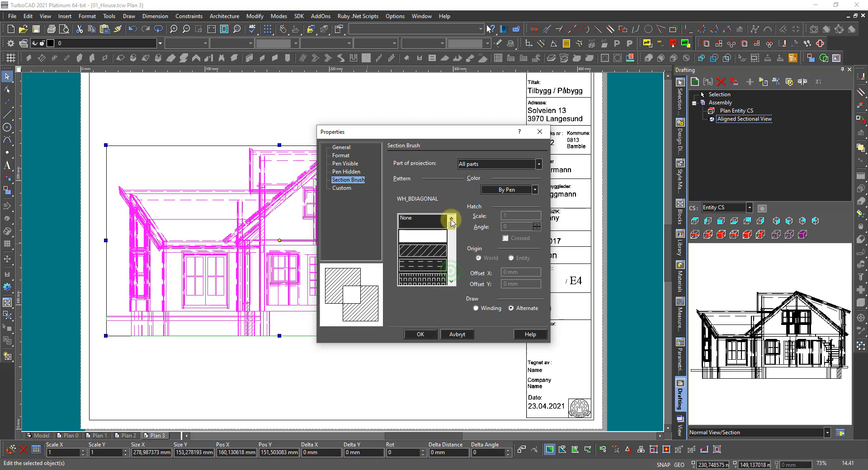
pyautogui.click(435, 235)
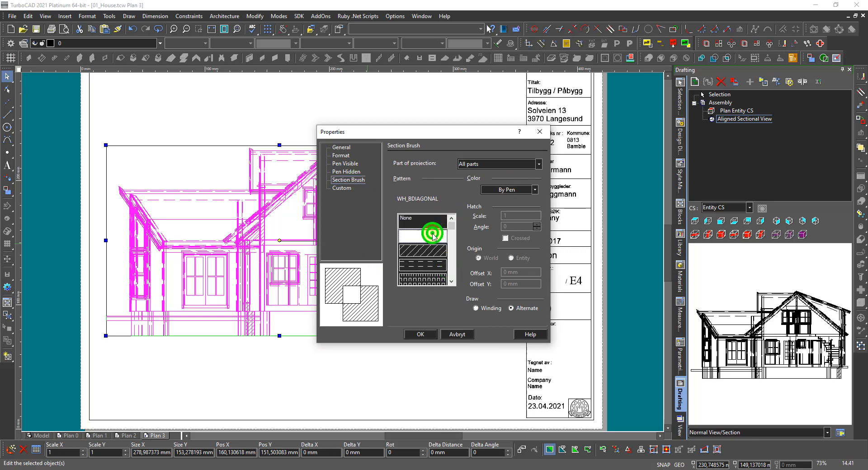
pyautogui.click(497, 192)
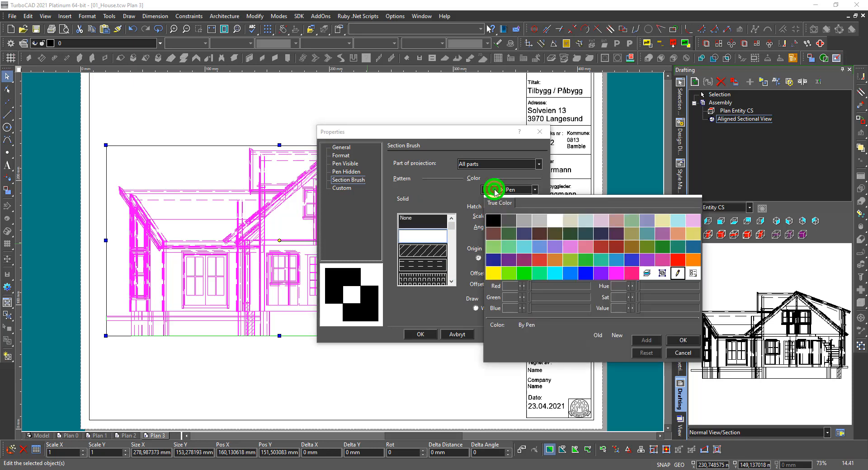
pyautogui.click(534, 219)
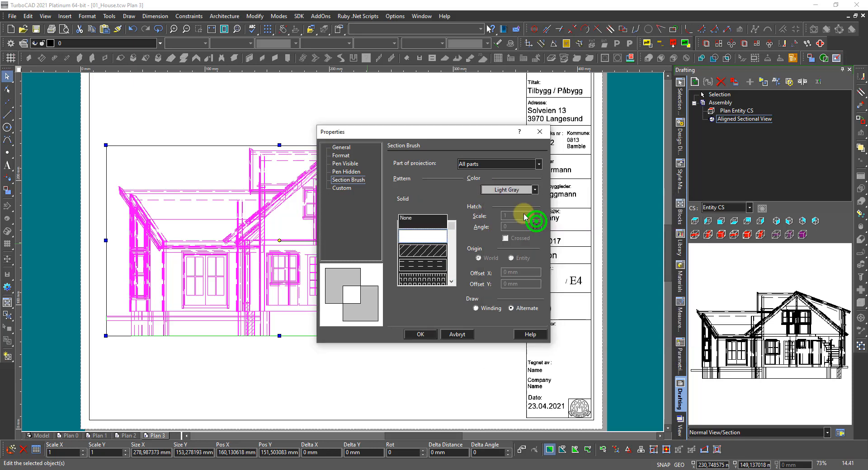
pyautogui.click(427, 335)
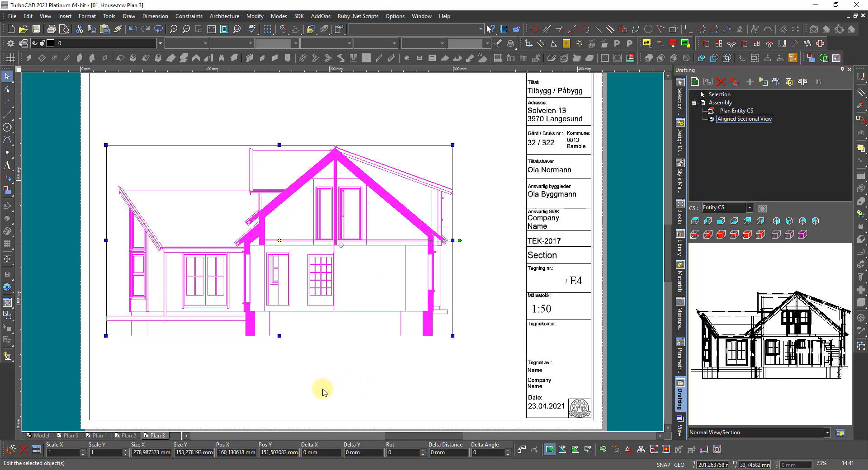
# Step: Move the section view down to the lower part of the sheet frame, closer to the title block
pyautogui.click(286, 393)
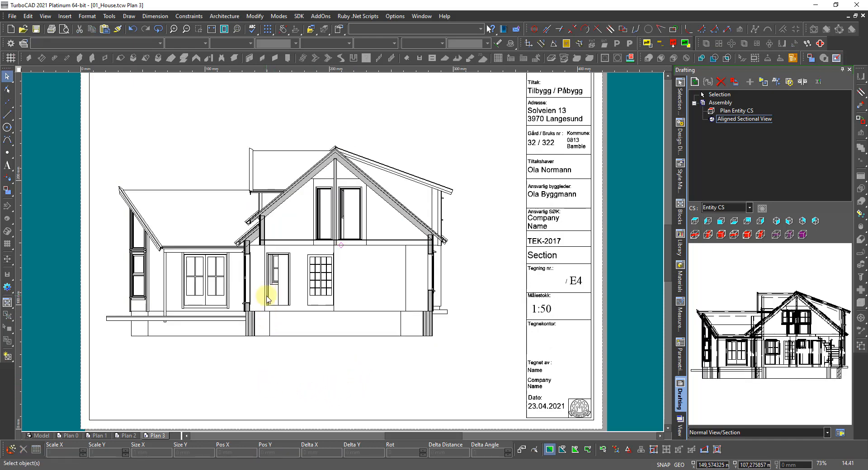
pyautogui.scroll(-3, 266, 300)
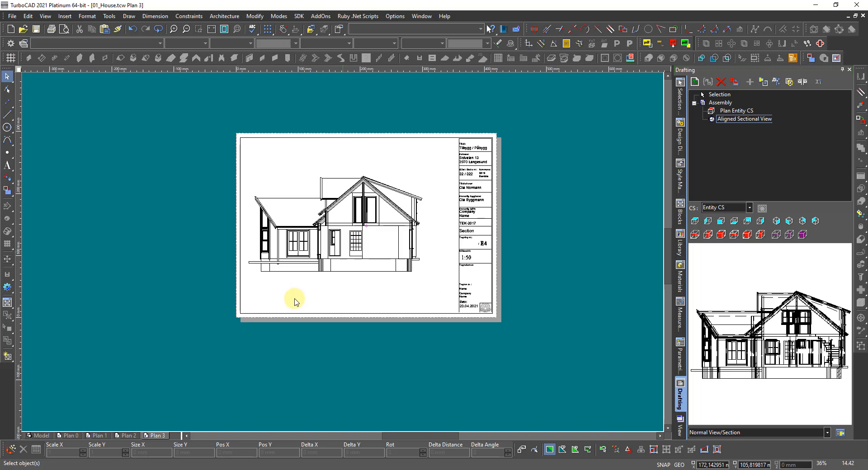
pyautogui.click(366, 228)
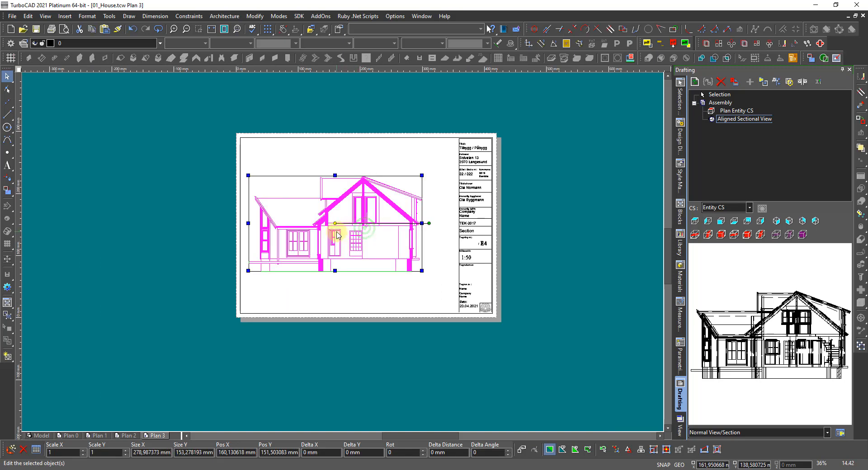
pyautogui.moveTo(335, 226); pyautogui.dragTo(342, 261)
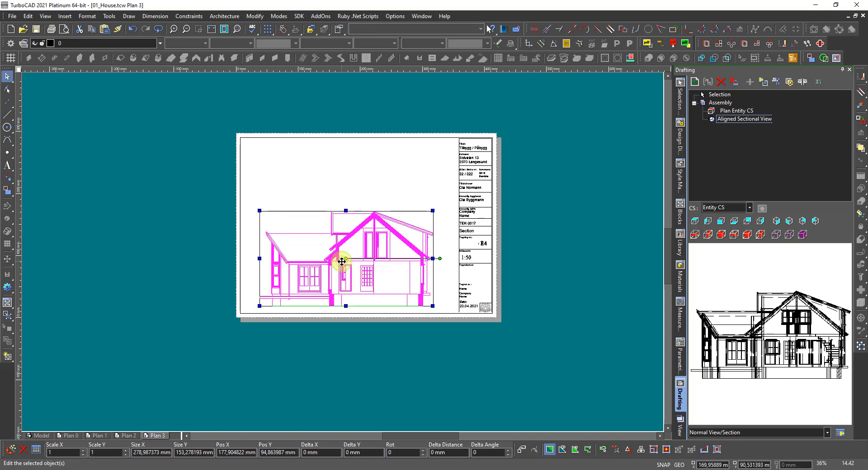
pyautogui.scroll(2, 344, 270)
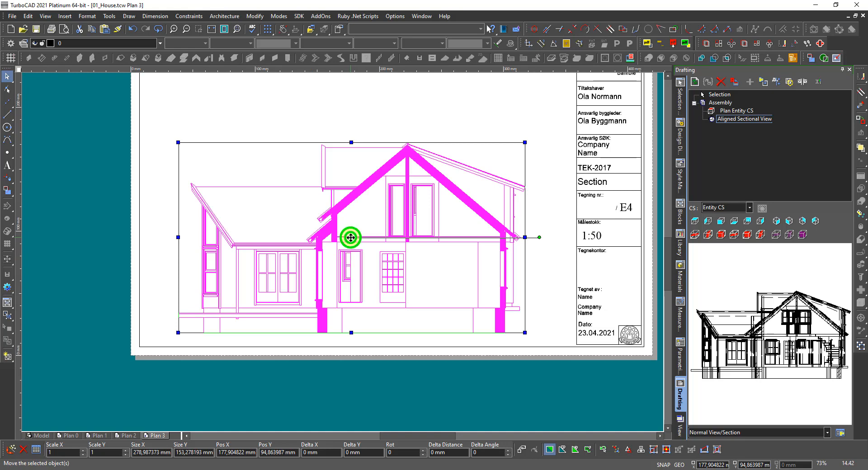
pyautogui.moveTo(350, 239); pyautogui.dragTo(350, 246)
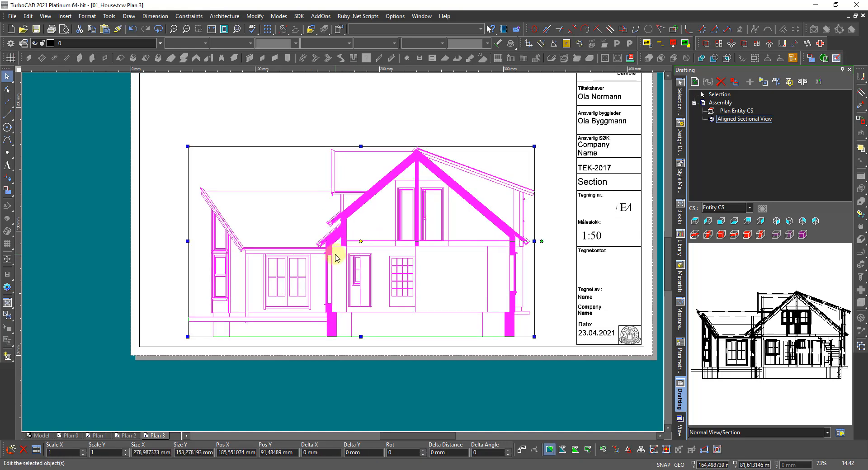
pyautogui.scroll(-2, 350, 247)
pyautogui.click(355, 344)
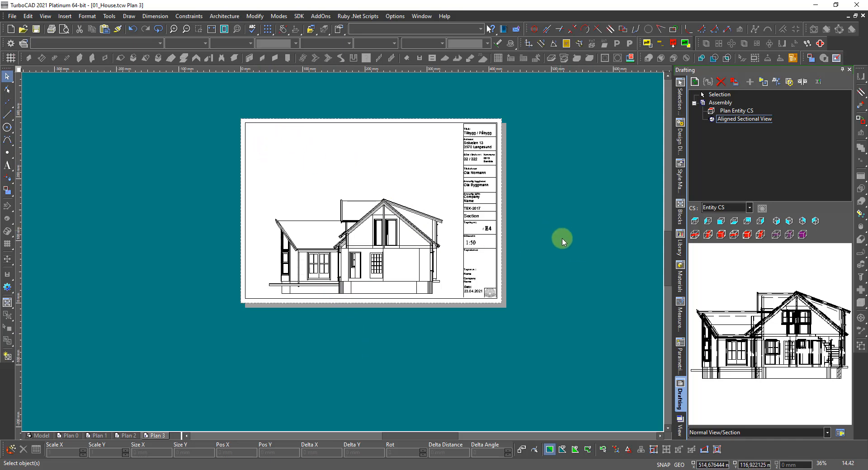
# Step: Insert another Plan Entity CS drafting view, showing the object while placing it, in the empty area above the section sheet
pyautogui.scroll(-4, 342, 251)
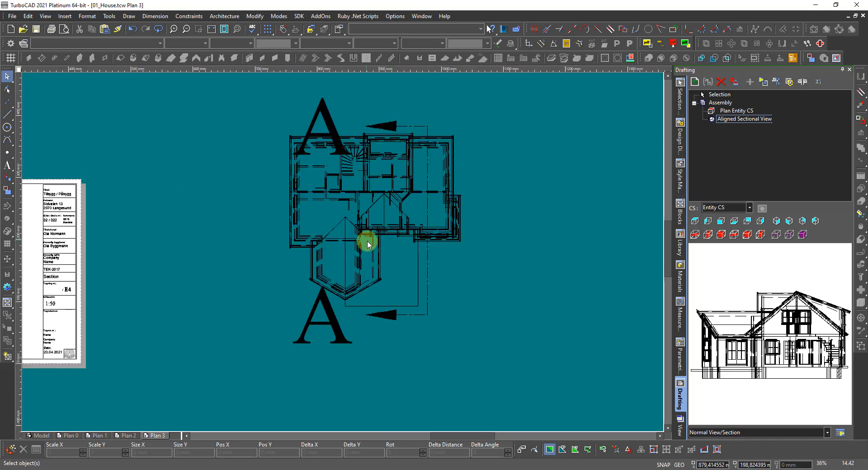
pyautogui.scroll(8, 425, 226)
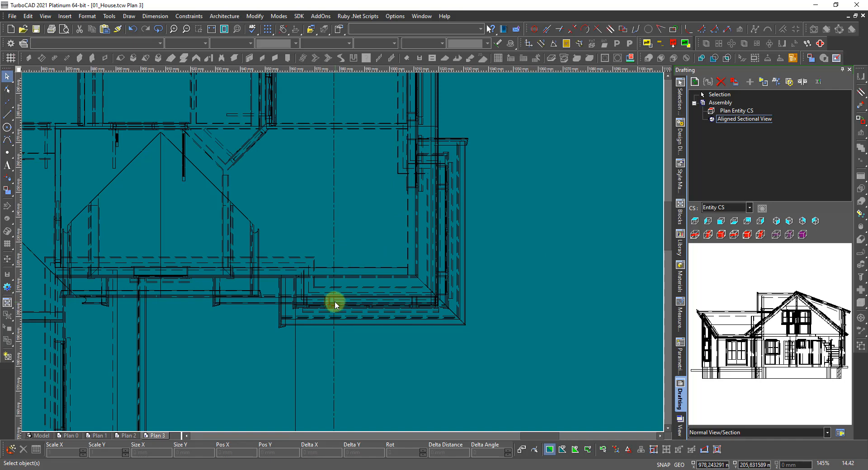
pyautogui.scroll(-6, 333, 301)
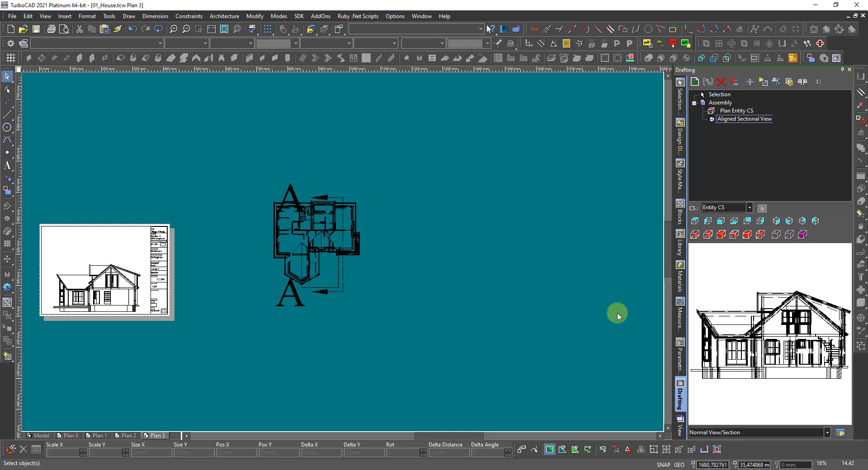
pyautogui.click(733, 111)
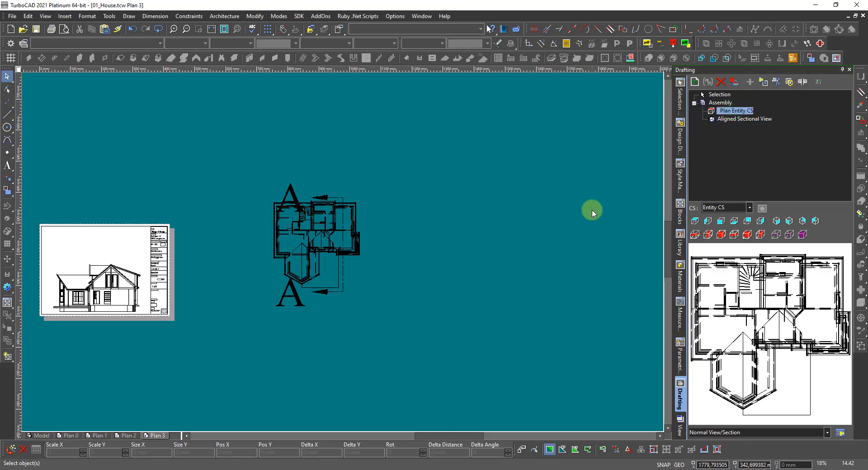
pyautogui.scroll(-2, 591, 209)
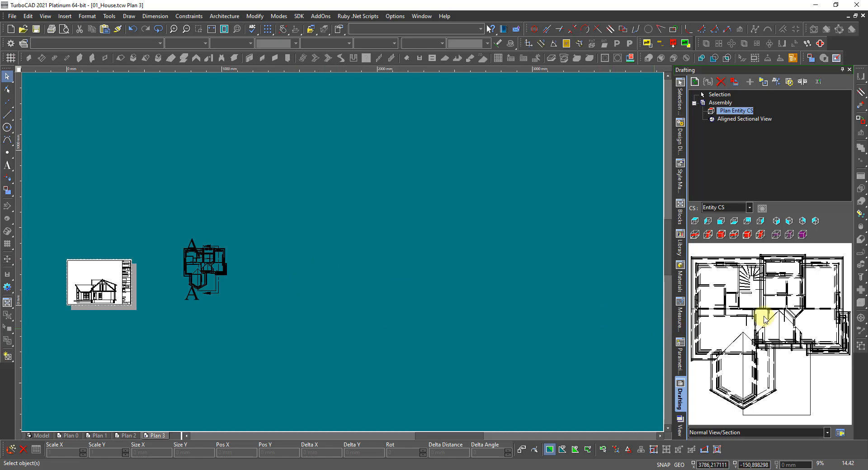
pyautogui.moveTo(762, 309); pyautogui.dragTo(336, 290)
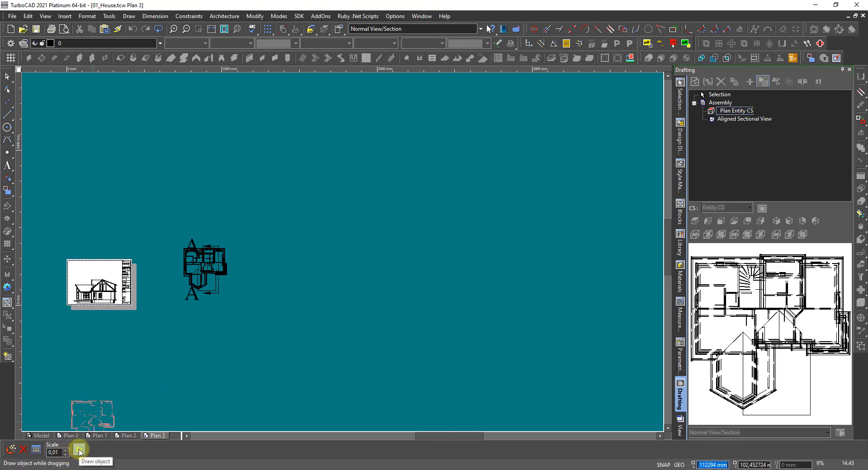
pyautogui.click(79, 450)
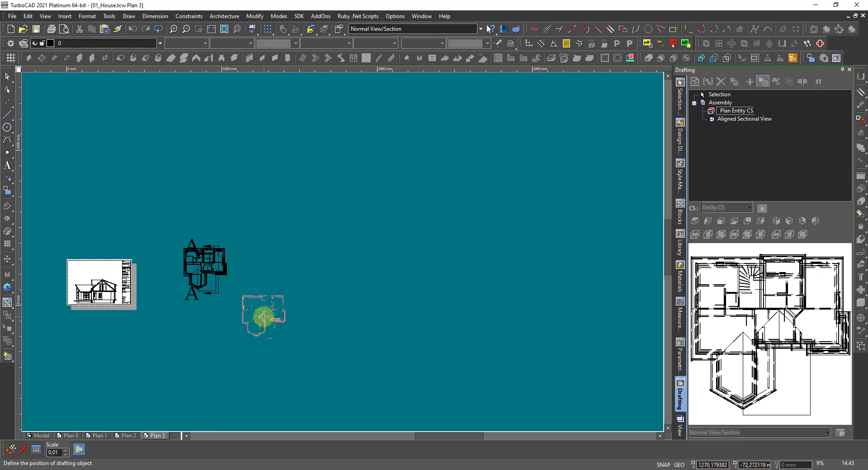
pyautogui.click(279, 318)
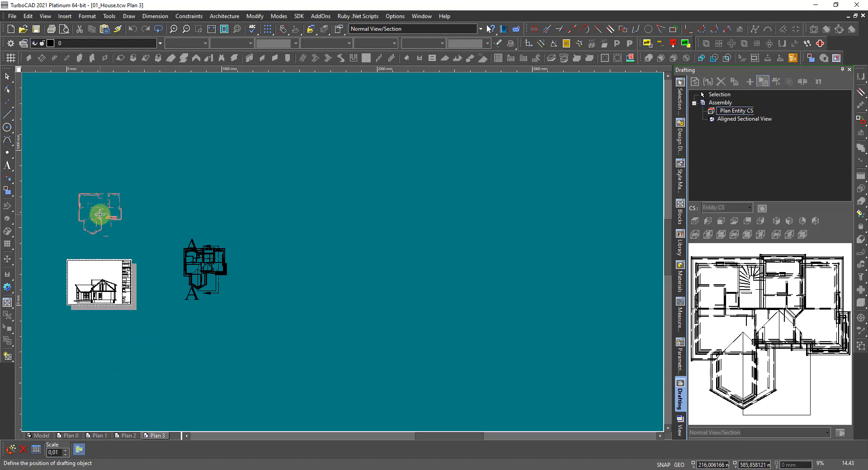
pyautogui.click(99, 215)
pyautogui.scroll(1, 96, 221)
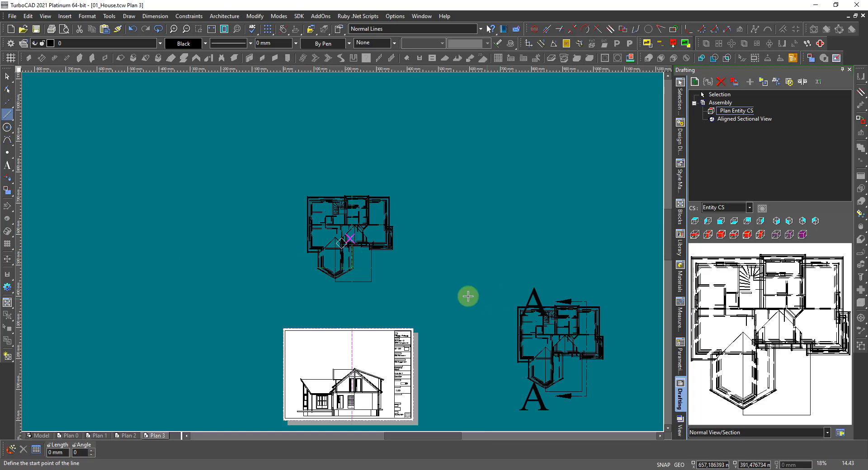
pyautogui.press('Escape')
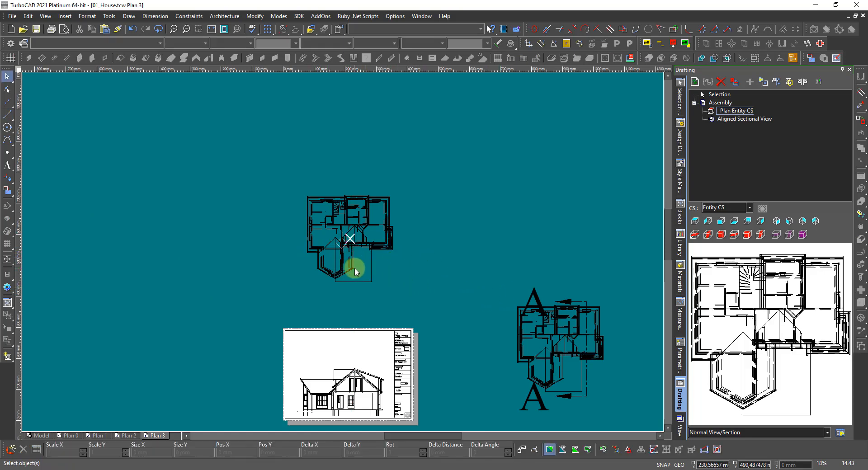
# Step: Set the new plan view's format scale to 1:100 in its properties
pyautogui.click(352, 249)
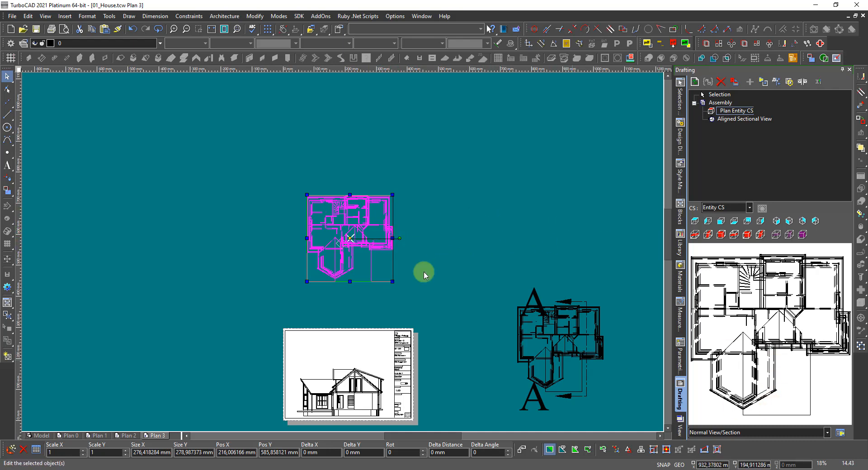
pyautogui.rightClick(334, 218)
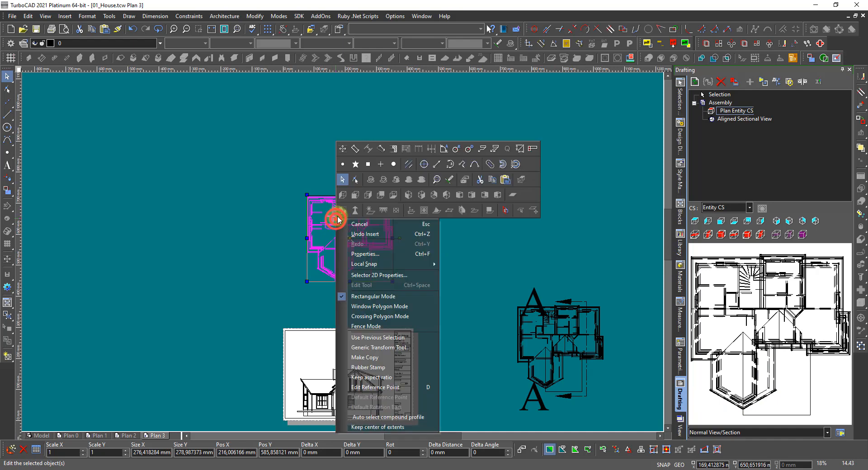
pyautogui.click(358, 255)
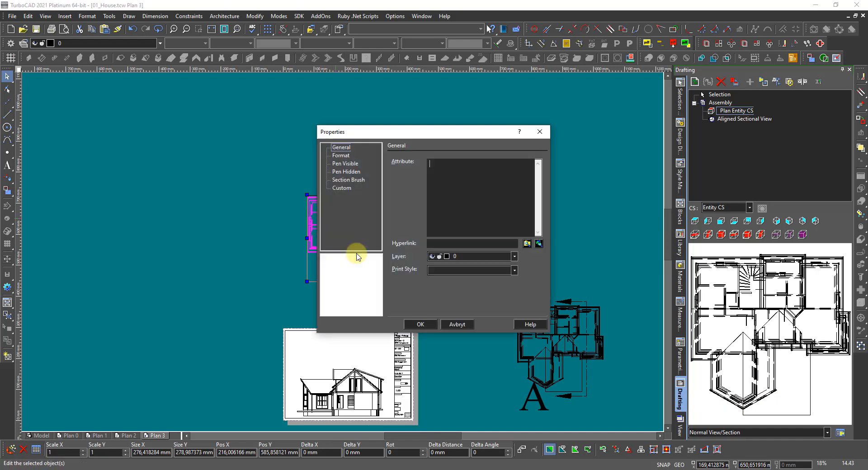
pyautogui.click(343, 156)
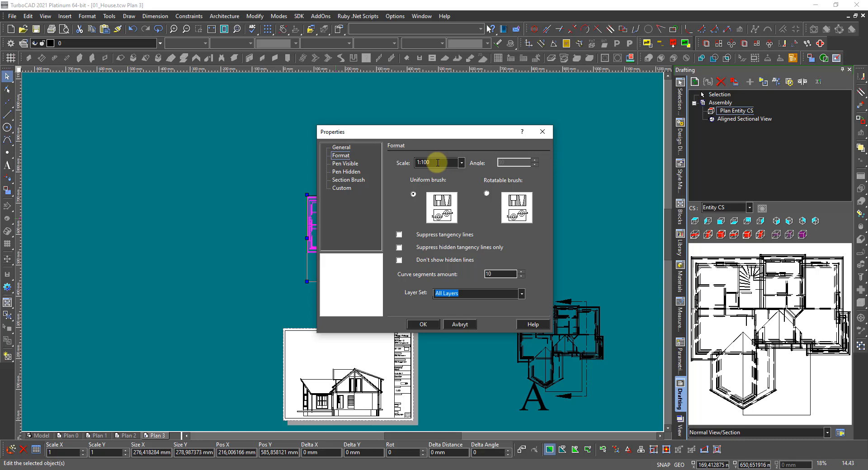
pyautogui.press('Return')
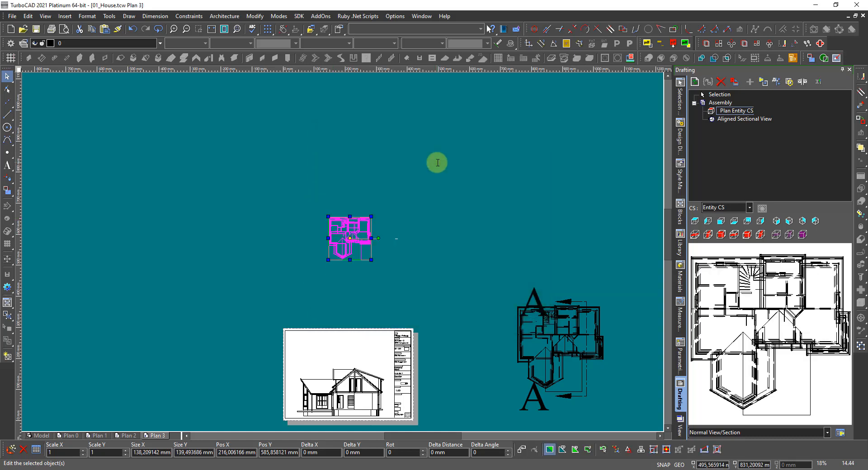
# Step: Move the 1:100 plan view into the upper-left corner of the section sheet's frame
pyautogui.click(349, 237)
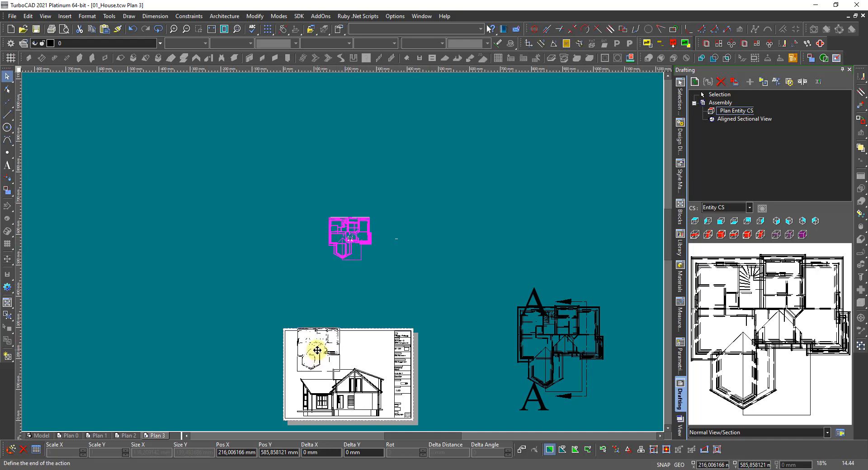
pyautogui.scroll(2, 317, 350)
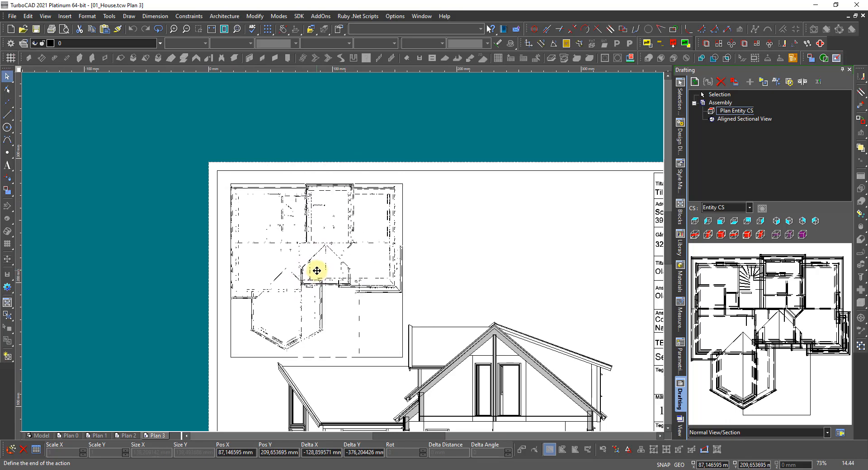
pyautogui.click(317, 271)
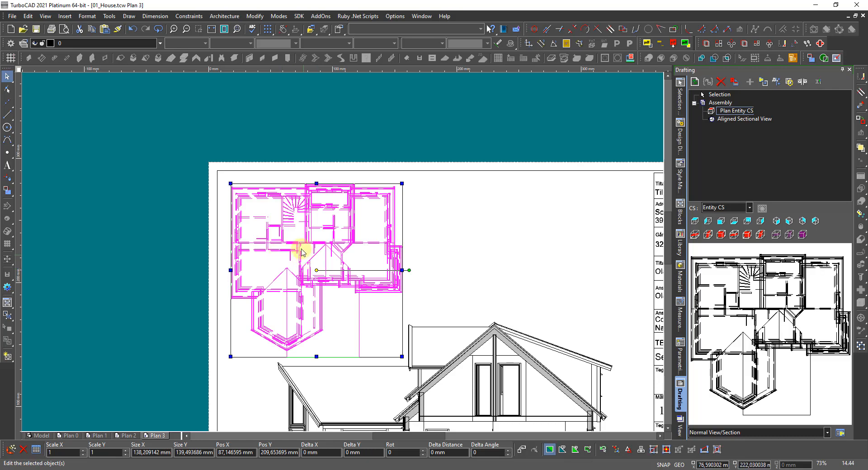
pyautogui.click(161, 284)
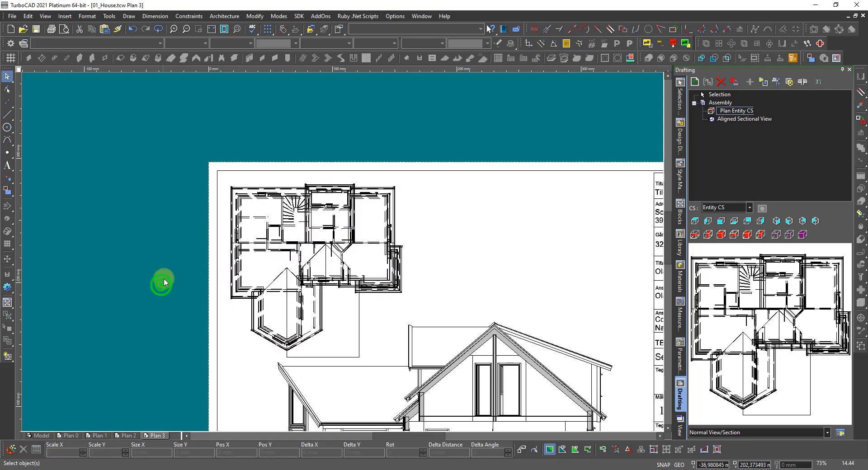
# Step: Shift the section view sideways toward the title block, clear of the small plan view
pyautogui.scroll(-1, 269, 268)
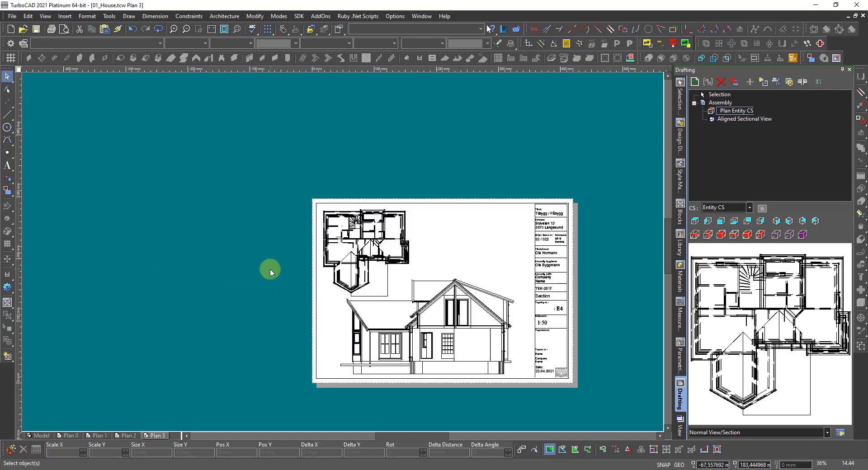
pyautogui.click(450, 322)
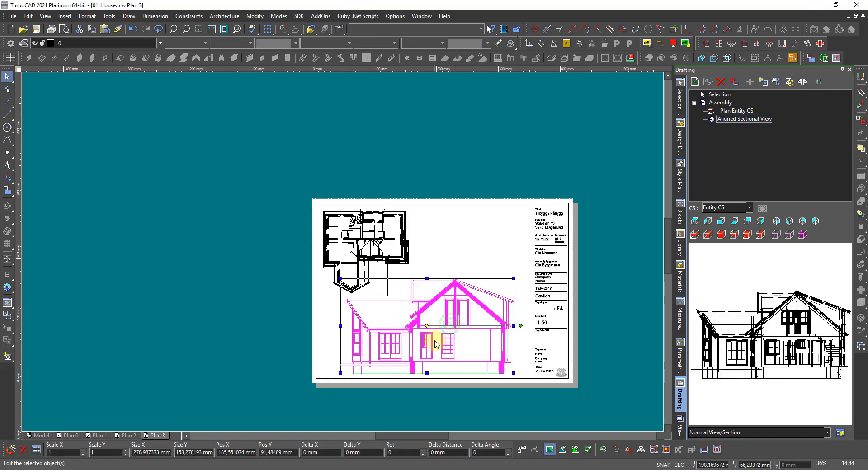
pyautogui.moveTo(428, 326); pyautogui.dragTo(448, 328)
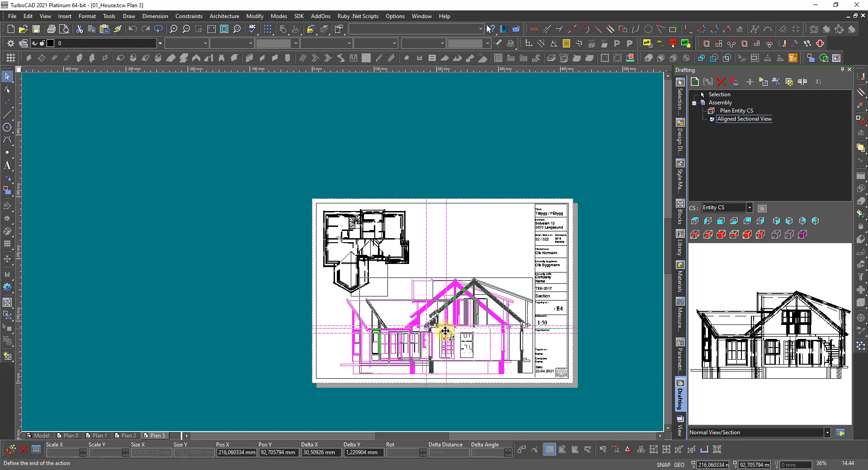
pyautogui.click(446, 331)
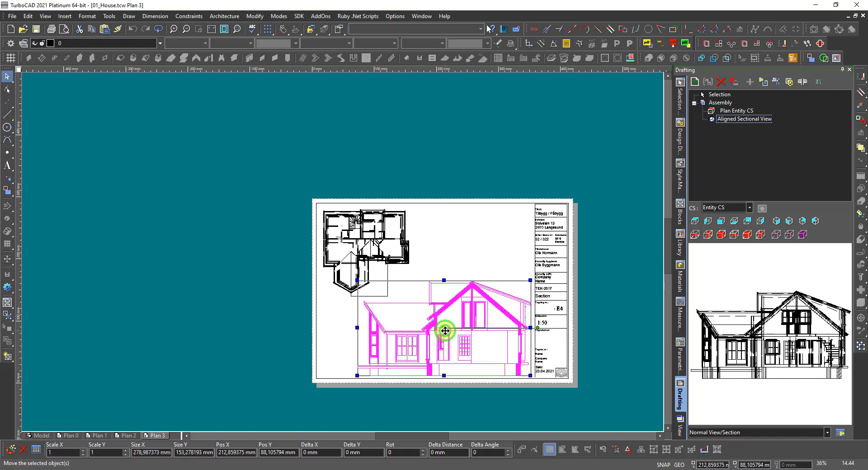
pyautogui.click(273, 293)
pyautogui.scroll(2, 342, 250)
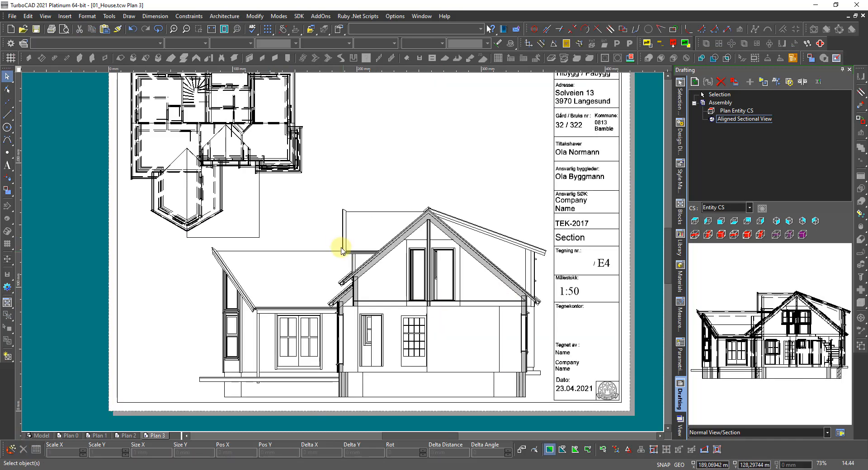
# Step: Draw a vertical line about 146 mm long down through the small plan, using orthogonal snapping
pyautogui.scroll(-2, 272, 218)
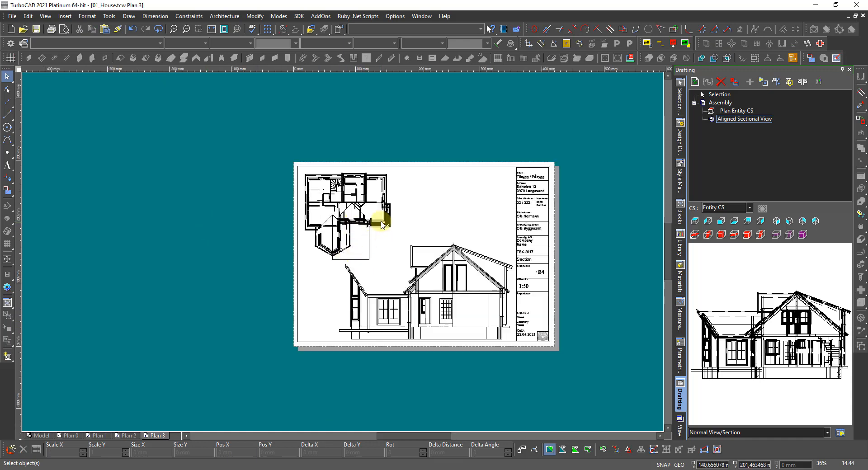
pyautogui.scroll(2, 382, 225)
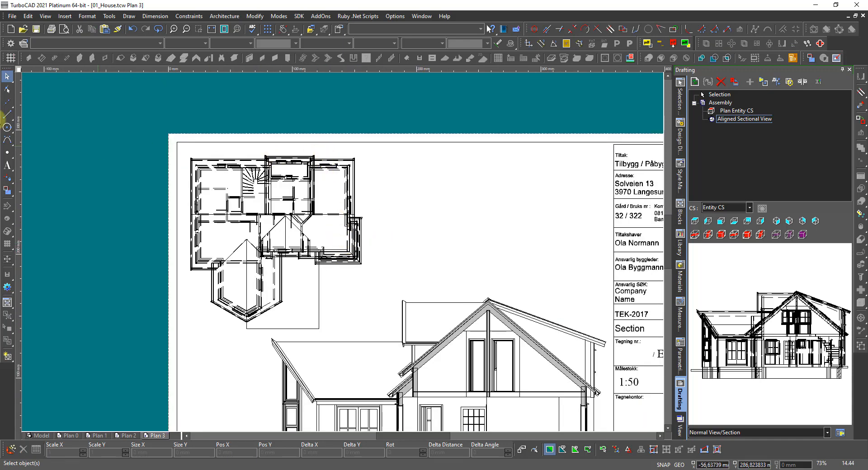
pyautogui.click(9, 116)
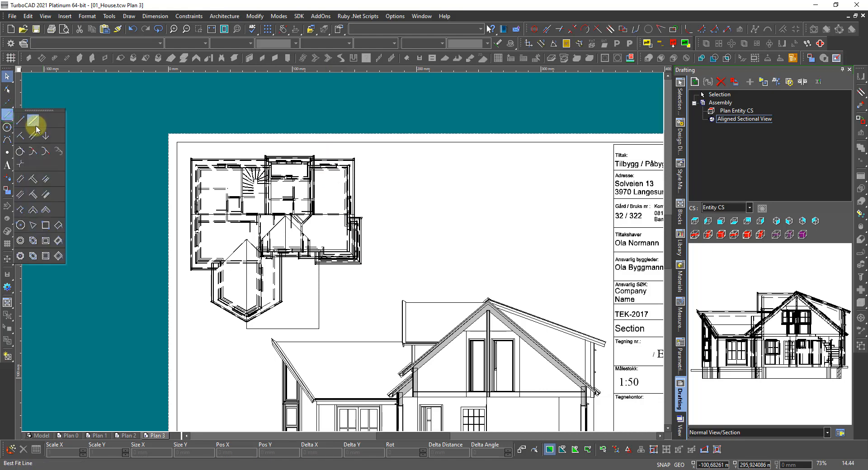
pyautogui.click(6, 113)
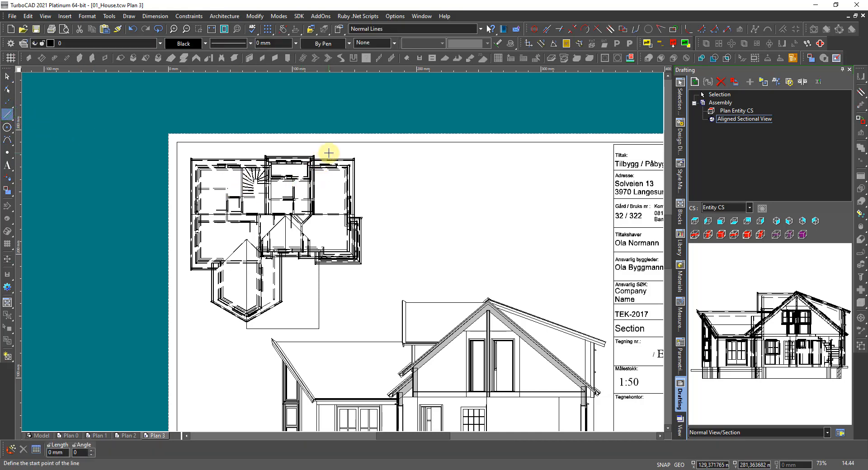
pyautogui.click(328, 153)
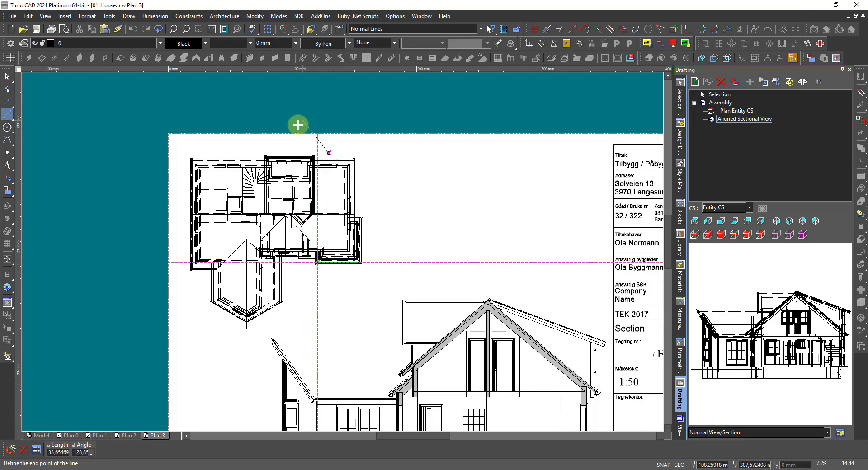
pyautogui.click(281, 29)
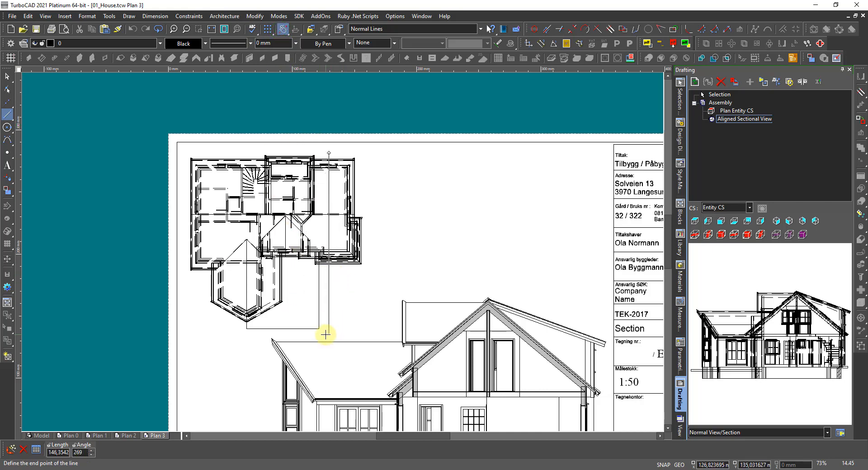
pyautogui.click(326, 334)
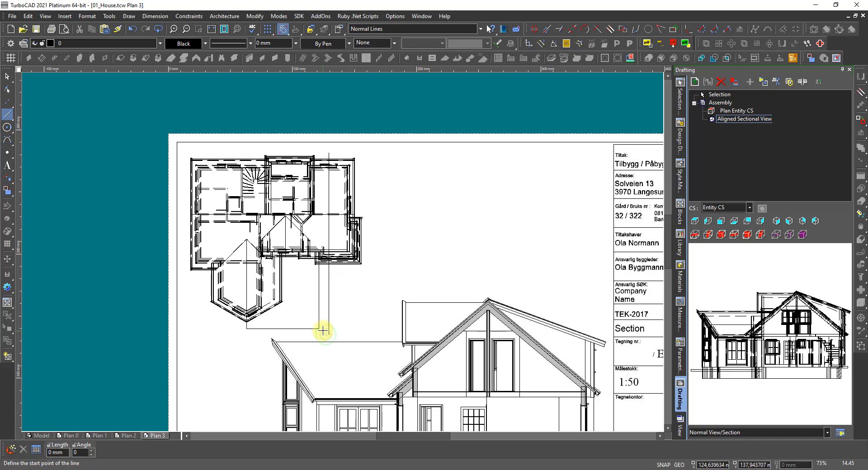
pyautogui.press('Escape')
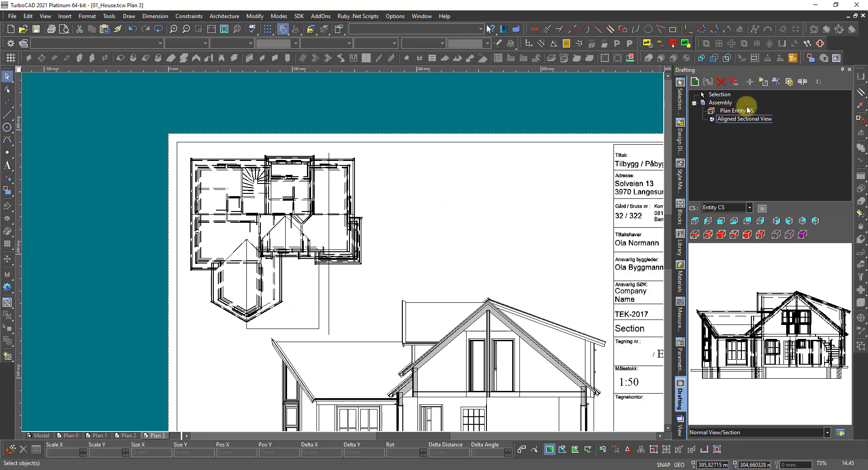
# Step: Try to add a view line labelled A to the small plan along the drawn line, with arrows facing the staircase side
pyautogui.click(777, 82)
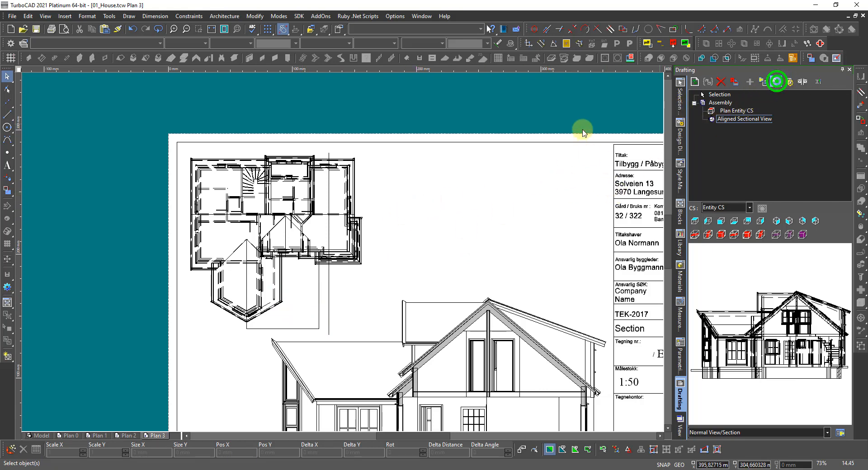
pyautogui.click(351, 247)
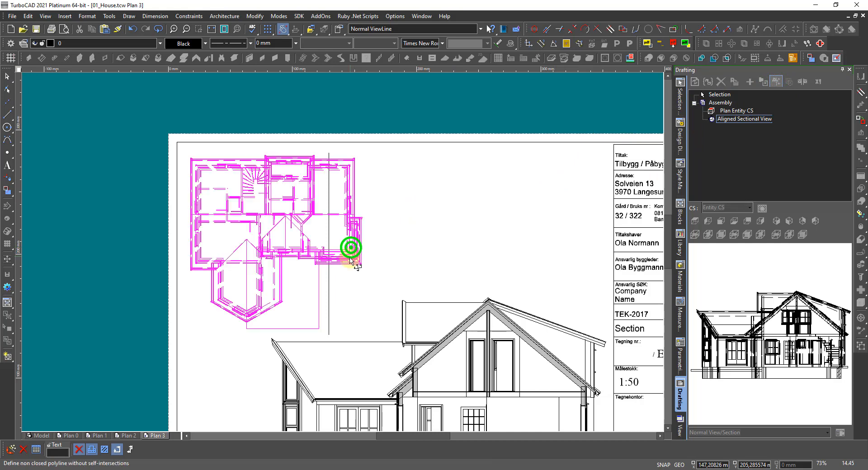
pyautogui.click(327, 297)
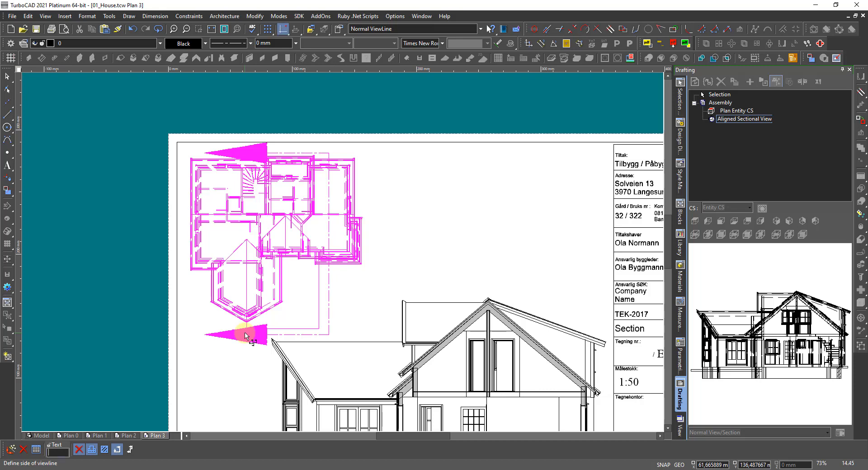
pyautogui.click(246, 335)
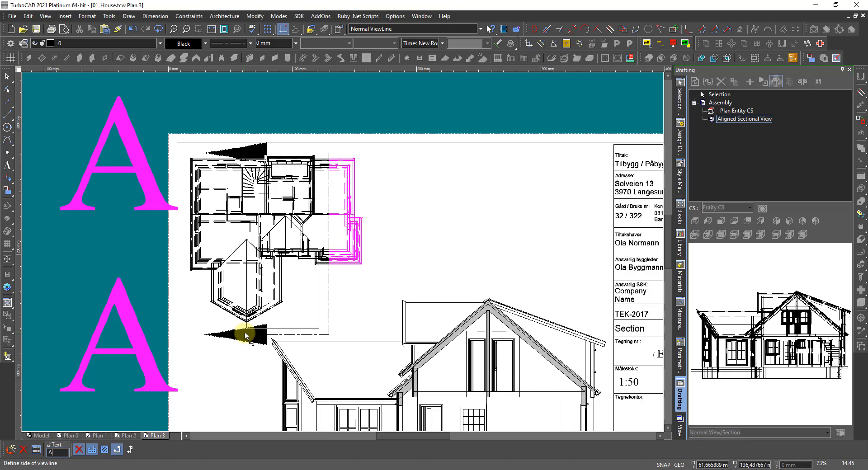
pyautogui.press('BackSpace')
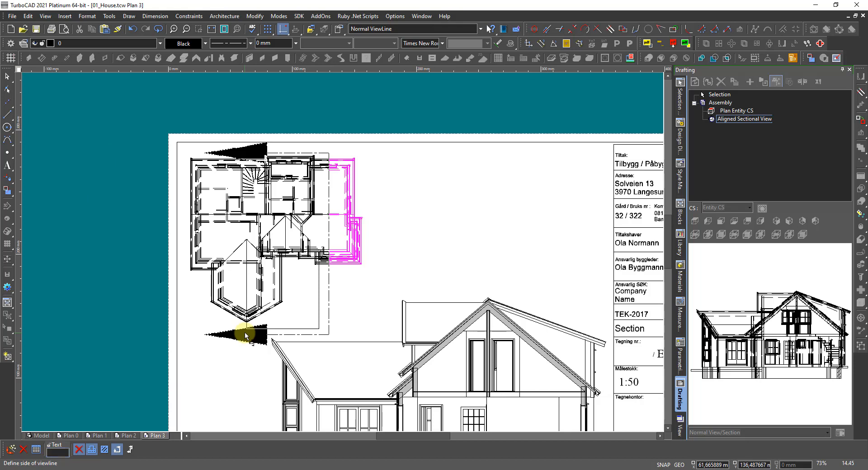
pyautogui.scroll(-5, 357, 253)
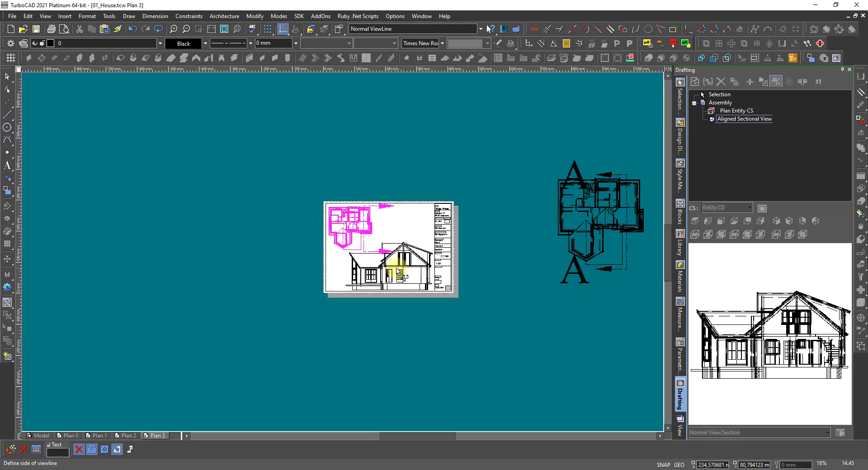
pyautogui.click(346, 239)
pyautogui.scroll(3, 356, 236)
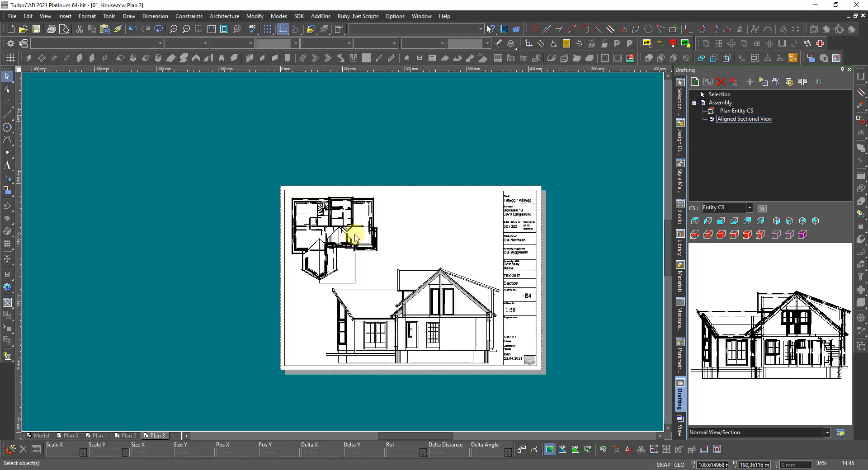
# Step: Delete the small plan view together with the vertical line from the section sheet
pyautogui.click(375, 267)
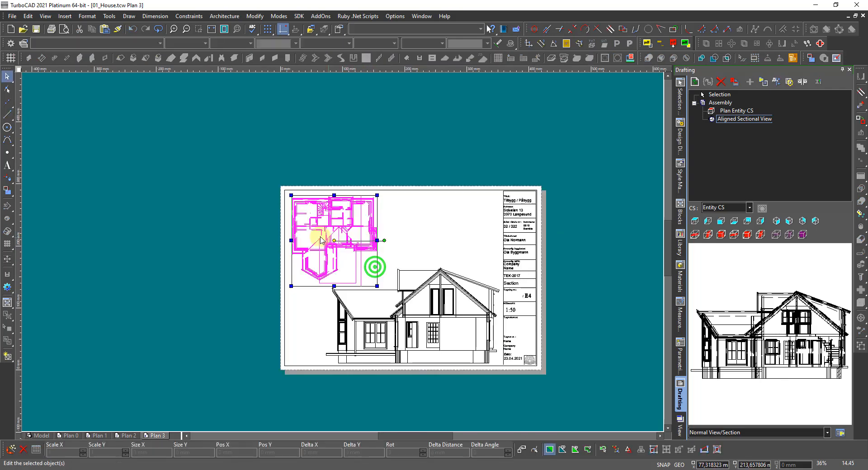
pyautogui.press('Delete')
# Step: Copy the plan with its A section markers to the empty area above the sheet and scale the copy by 0.5
pyautogui.scroll(-3, 357, 260)
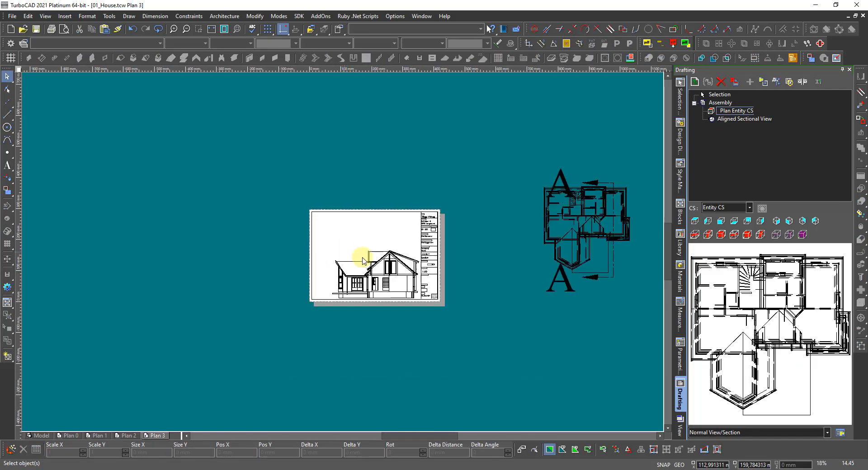
pyautogui.scroll(-3, 603, 299)
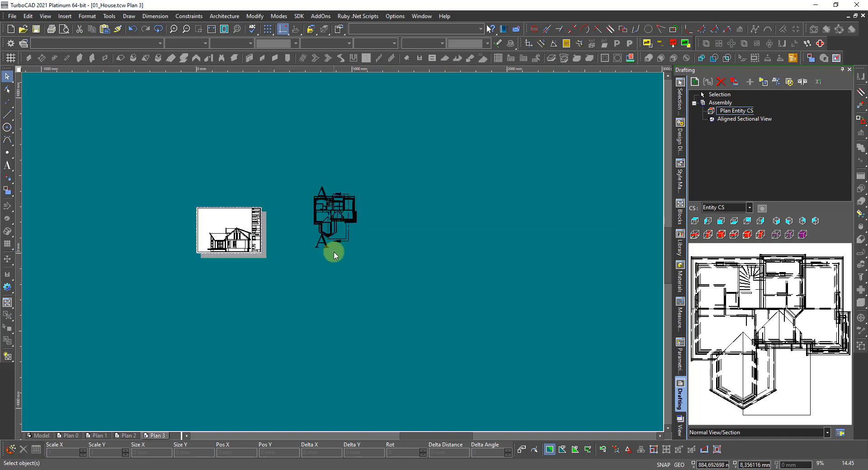
pyautogui.moveTo(381, 261); pyautogui.dragTo(300, 174)
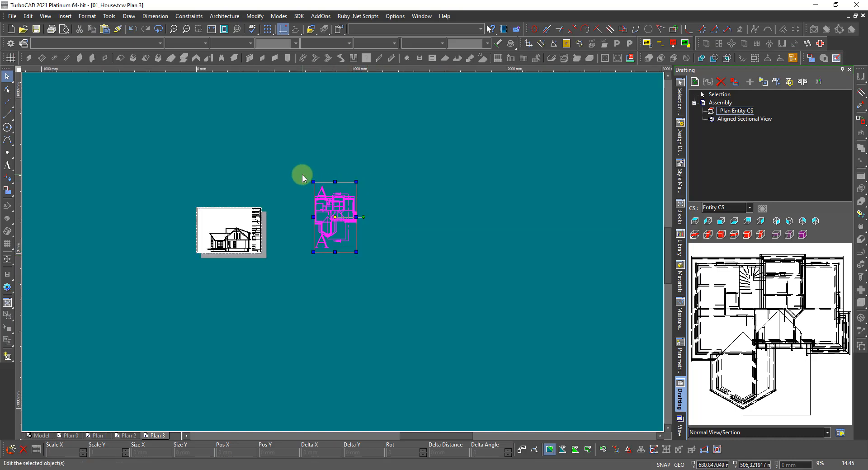
pyautogui.click(627, 451)
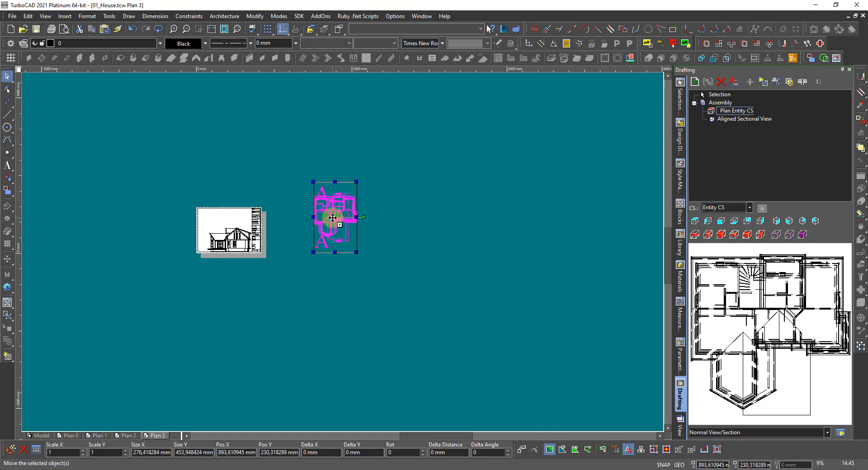
pyautogui.moveTo(333, 217); pyautogui.dragTo(227, 145)
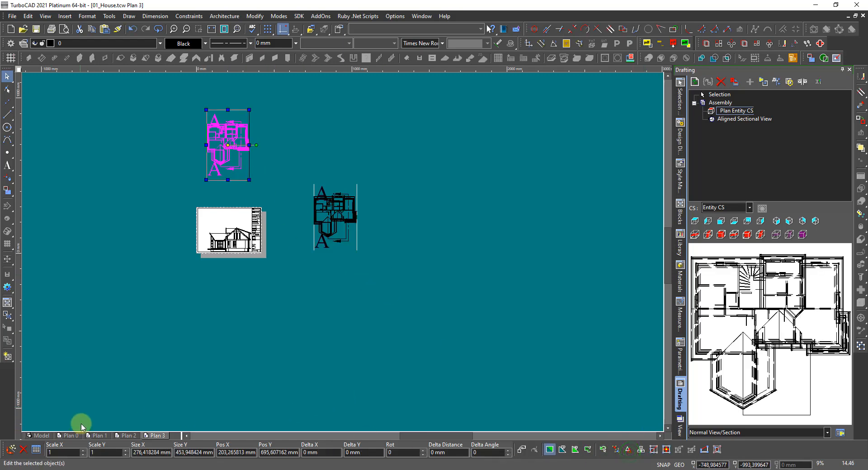
pyautogui.click(71, 452)
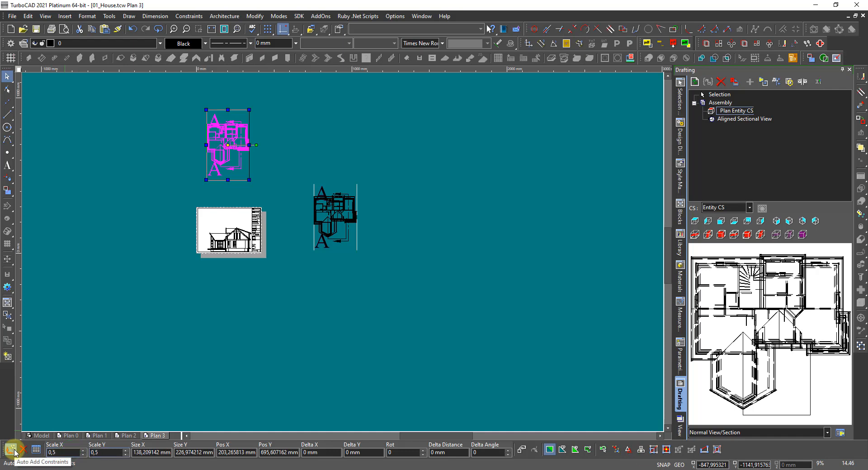
pyautogui.press('Return')
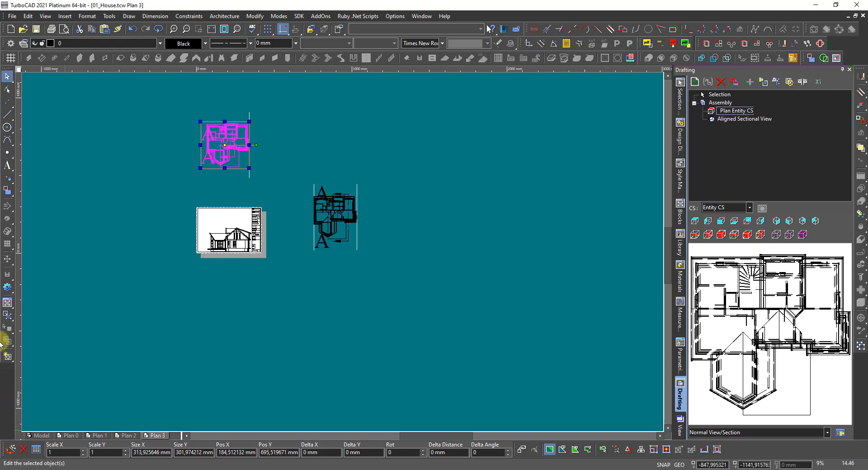
pyautogui.scroll(4, 233, 162)
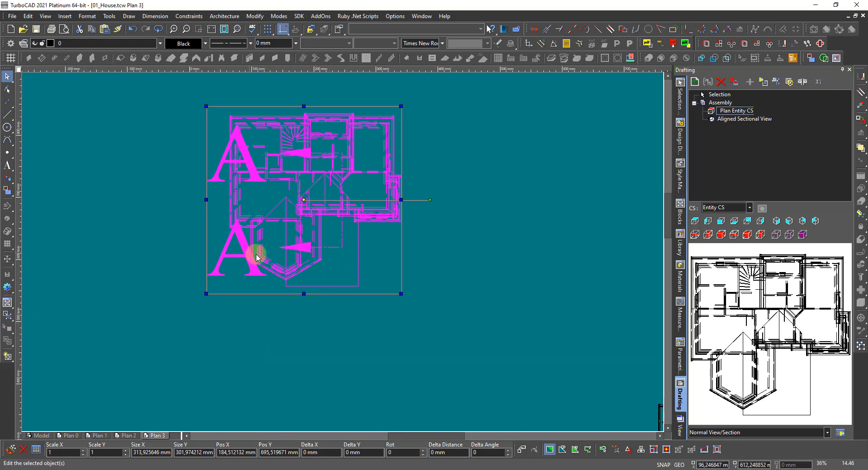
# Step: Move the scaled plan copy away from above the sheet into the empty area farther from the original plan
pyautogui.click(304, 199)
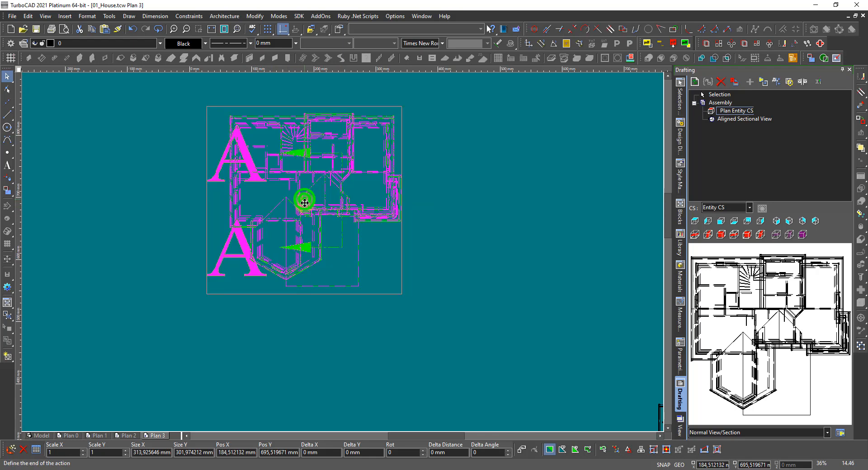
pyautogui.scroll(-2, 306, 203)
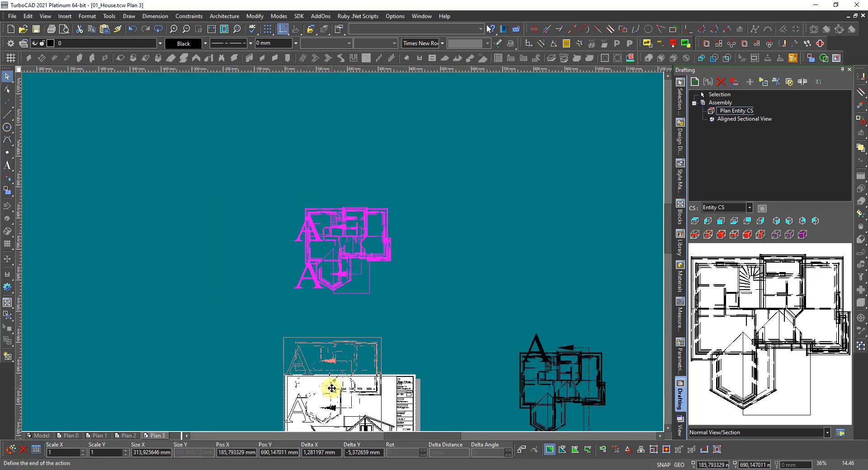
pyautogui.scroll(3, 330, 388)
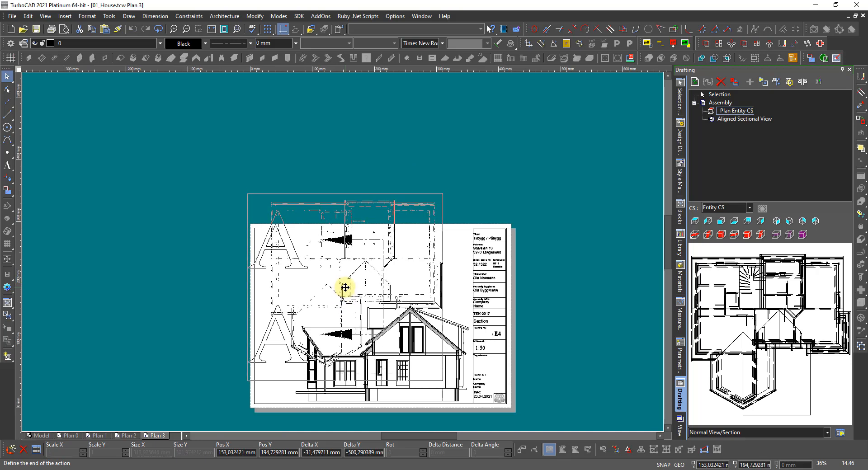
pyautogui.scroll(-5, 345, 288)
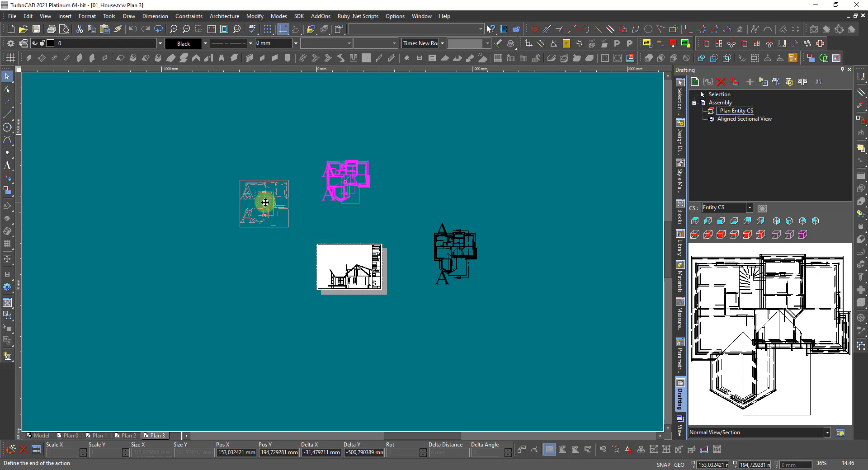
pyautogui.click(270, 199)
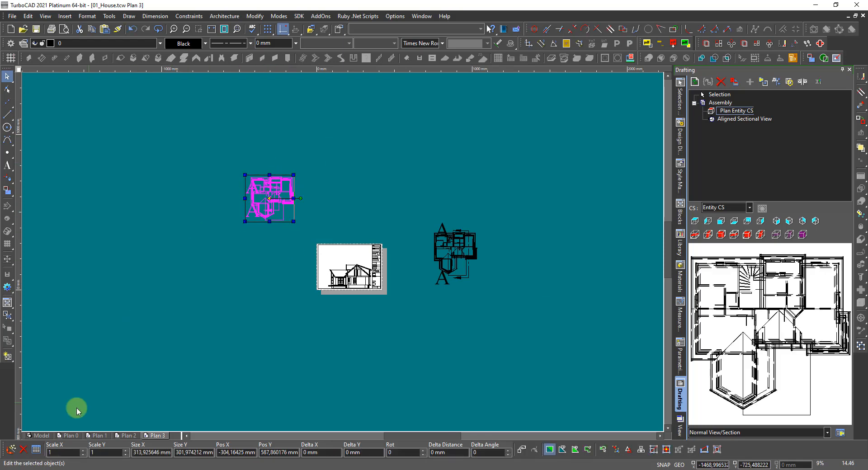
# Step: Scale the moved plan copy by a factor of 0.5 again
pyautogui.click(67, 453)
pyautogui.moveTo(68, 452); pyautogui.dragTo(16, 450)
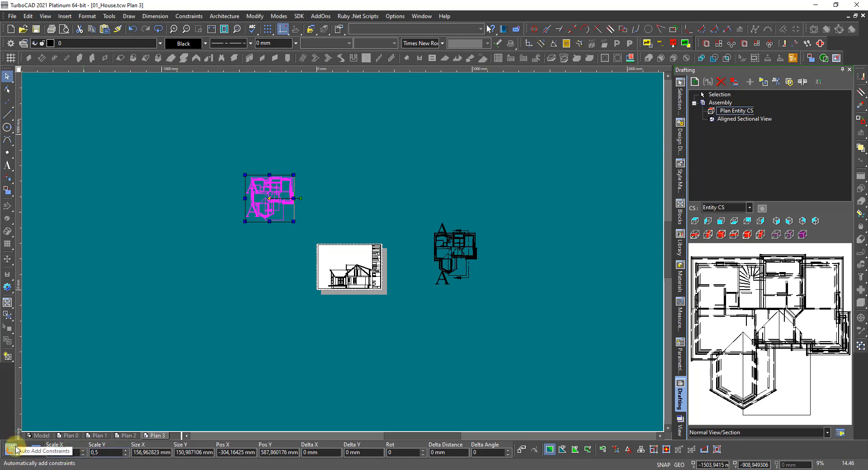
pyautogui.press('Return')
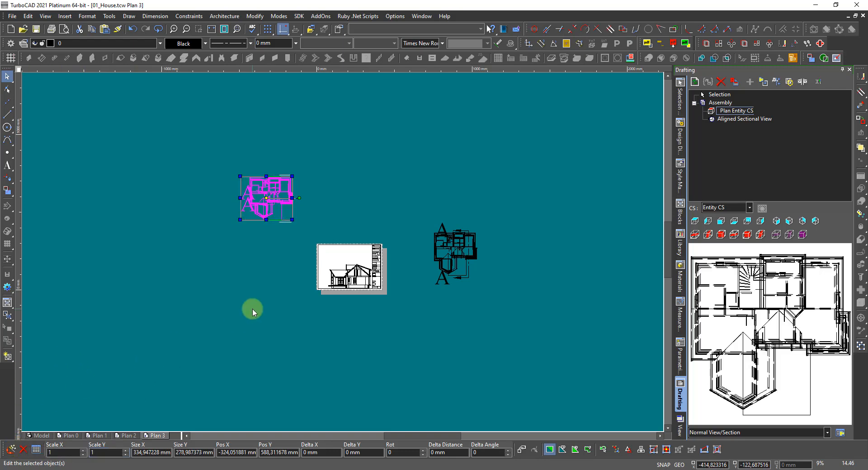
# Step: Delete the distorted plan copy with its overlapping A markers
pyautogui.click(258, 198)
pyautogui.scroll(5, 253, 192)
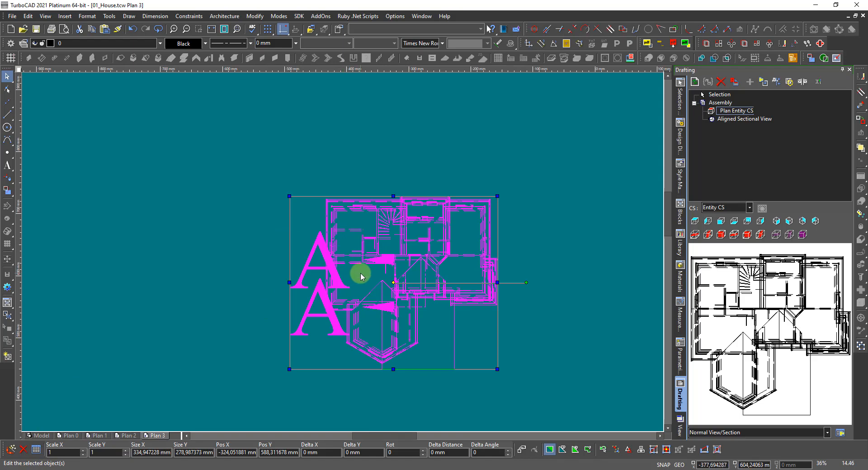
pyautogui.scroll(-5, 361, 276)
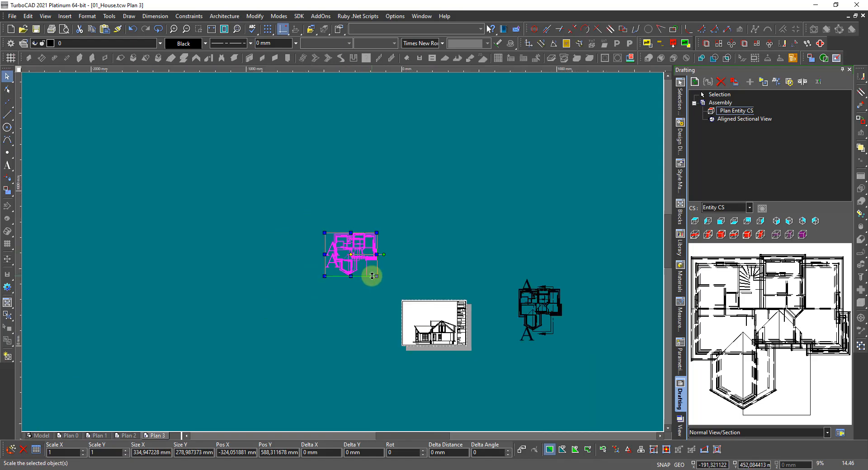
pyautogui.press('Delete')
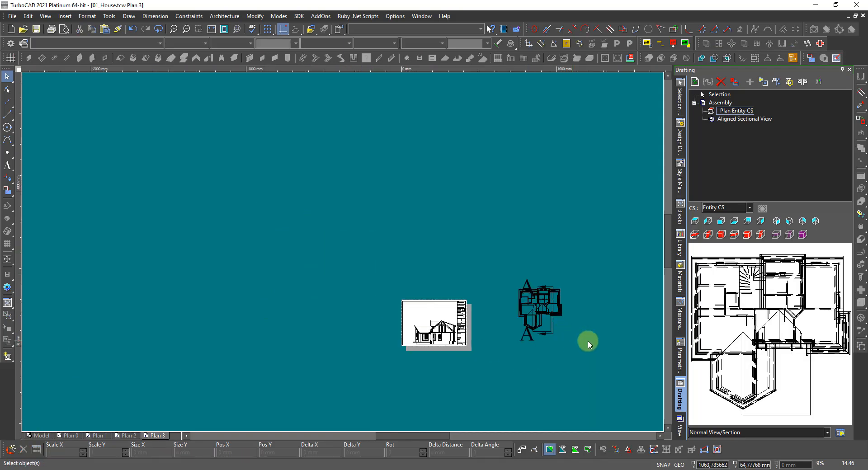
# Step: Copy the plan with its A section markers to the empty area above the sheet and scale the copy by 0.25
pyautogui.moveTo(599, 363); pyautogui.dragTo(512, 274)
pyautogui.click(513, 277)
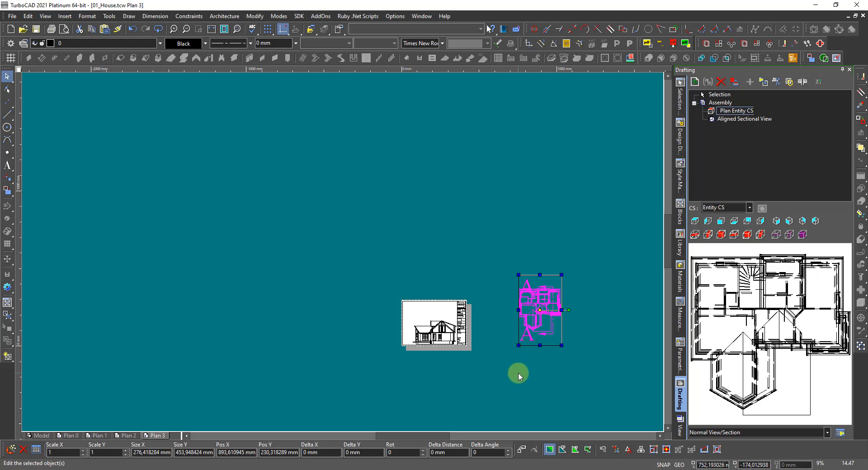
pyautogui.moveTo(540, 311); pyautogui.dragTo(432, 247)
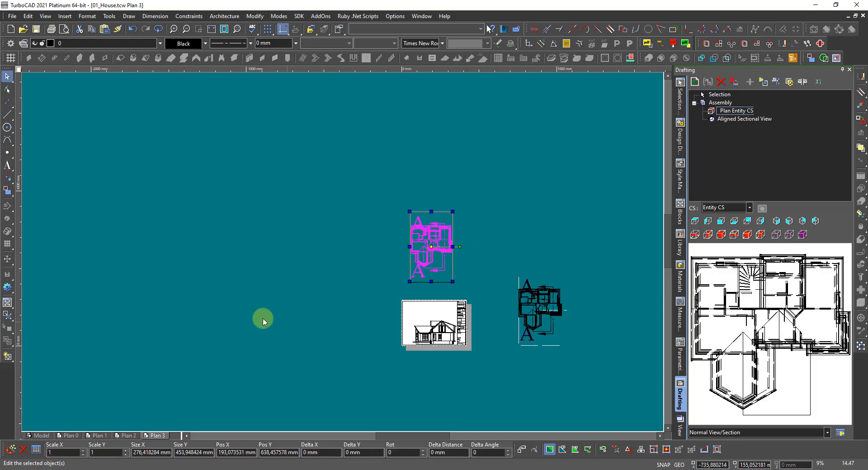
pyautogui.click(56, 451)
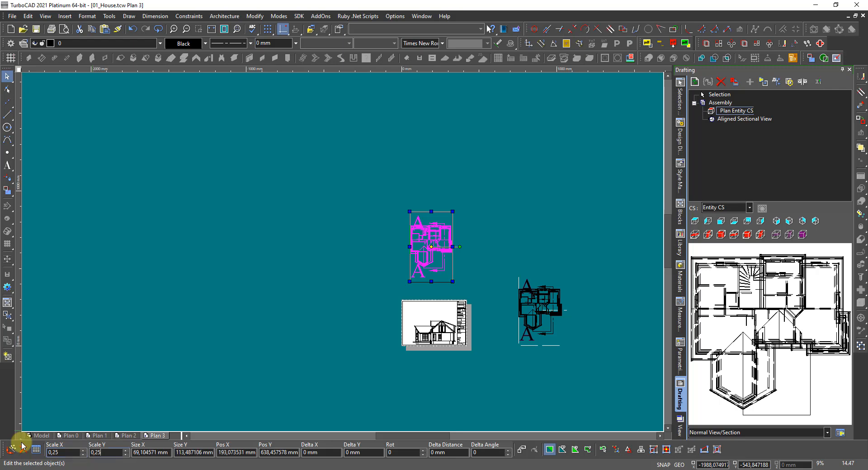
pyautogui.press('Return')
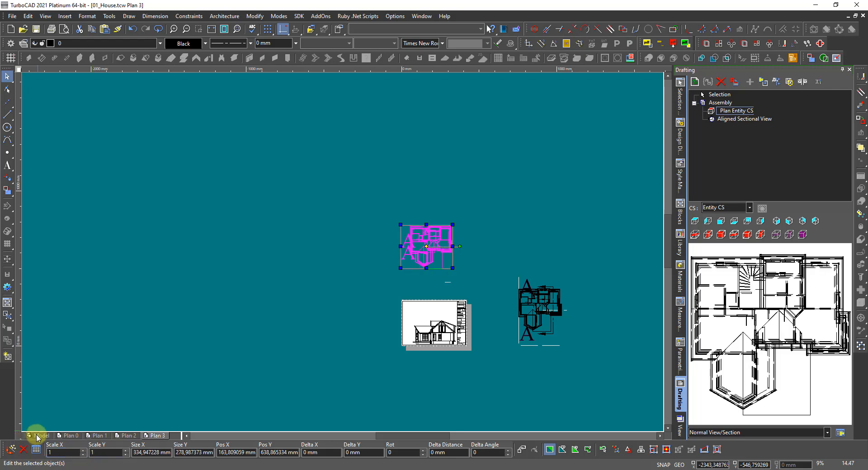
# Step: Move the scaled plan copy from above the sheet to the empty area on the side opposite the original plan
pyautogui.scroll(3, 428, 248)
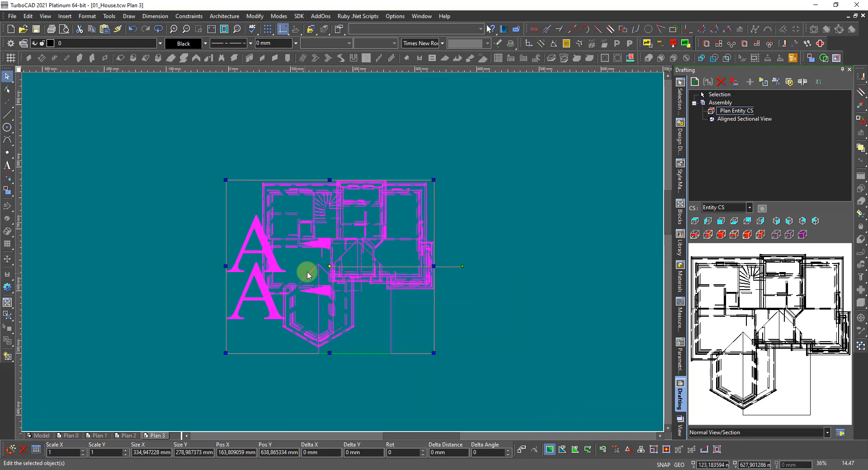
pyautogui.click(329, 267)
pyautogui.scroll(-4, 329, 267)
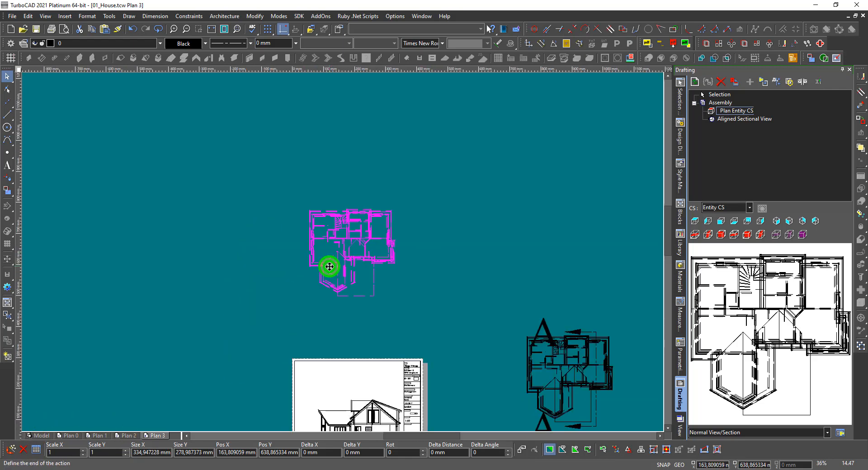
pyautogui.scroll(2, 348, 321)
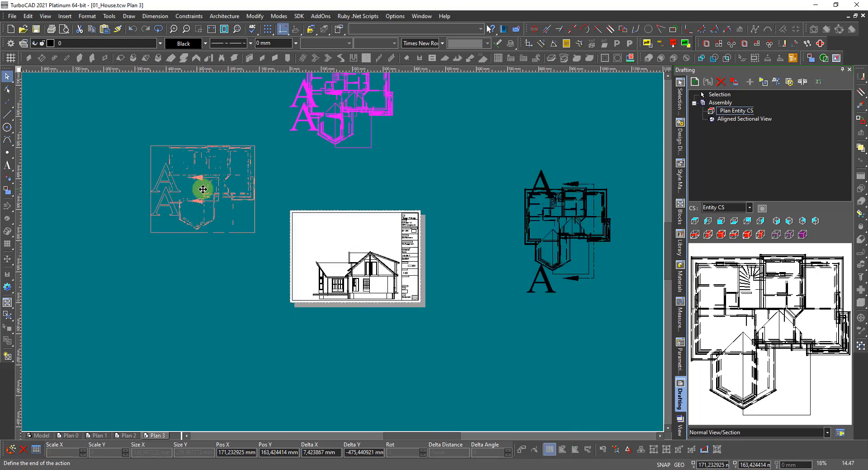
pyautogui.click(203, 189)
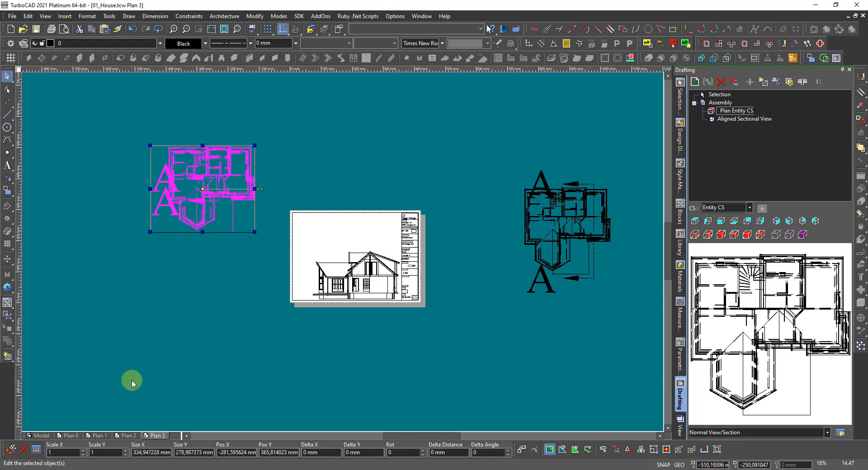
# Step: Scale the relocated plan copy by a factor of 0.5
pyautogui.click(61, 452)
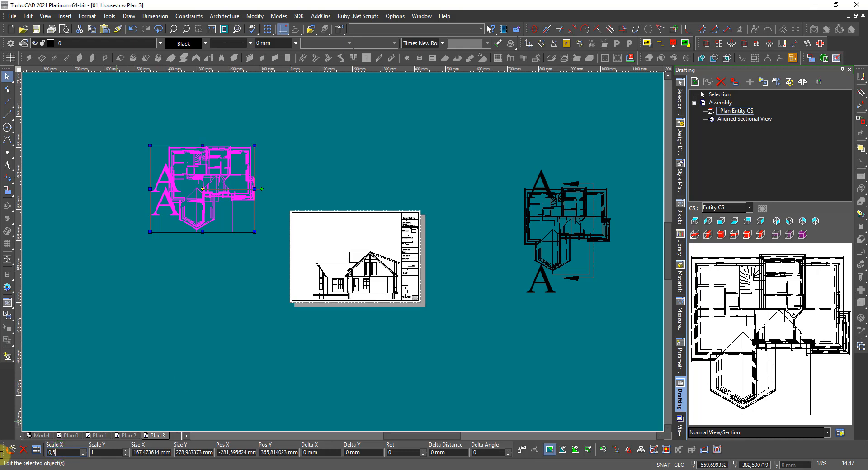
pyautogui.write('0,5')
pyautogui.press('Return')
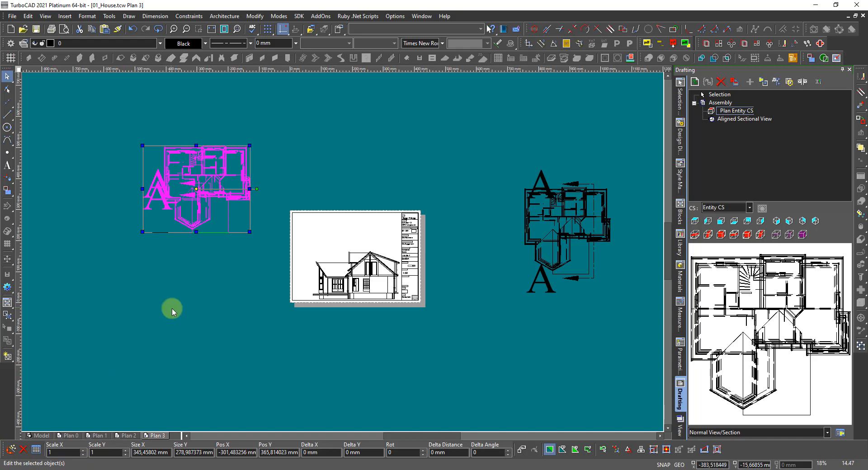
# Step: Compare the rescaled plan copy with the original plan and delete the copy
pyautogui.scroll(3, 197, 180)
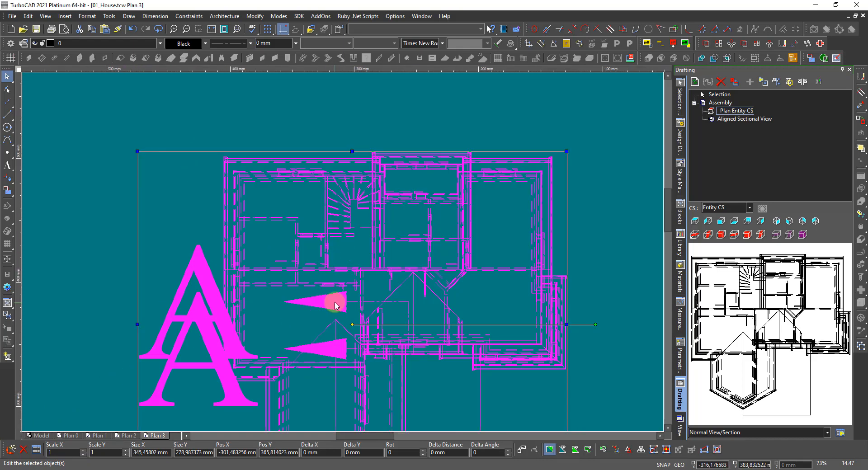
pyautogui.scroll(-4, 333, 304)
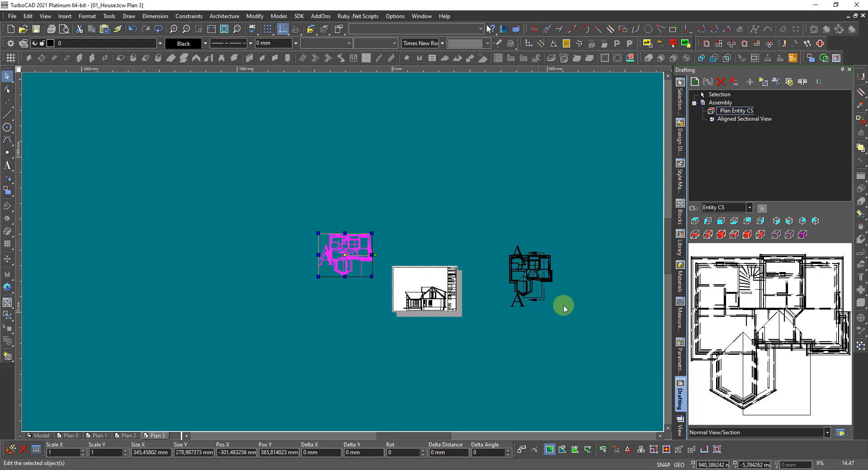
pyautogui.scroll(2, 535, 289)
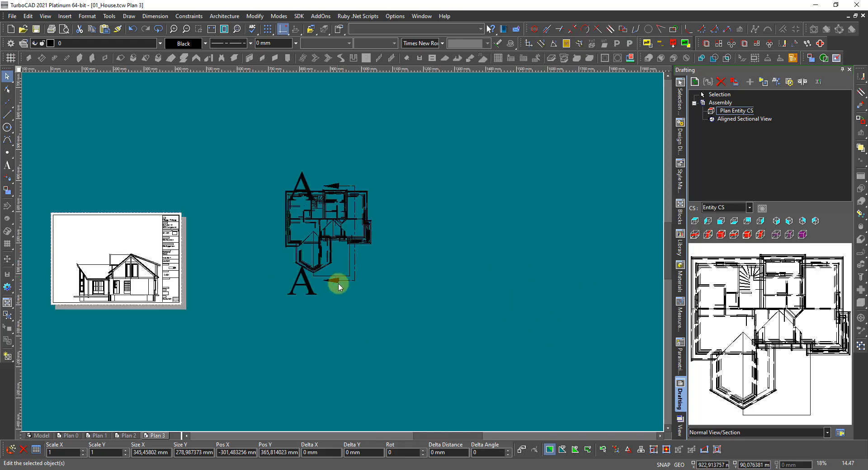
pyautogui.scroll(-2, 312, 254)
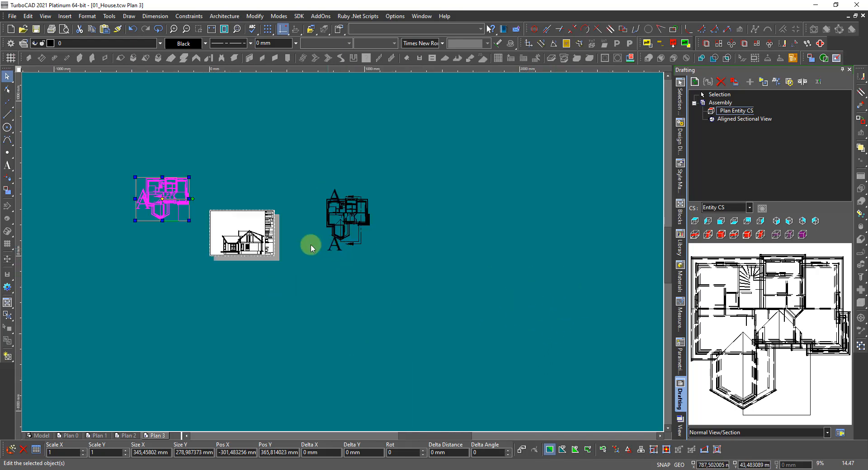
pyautogui.press('Delete')
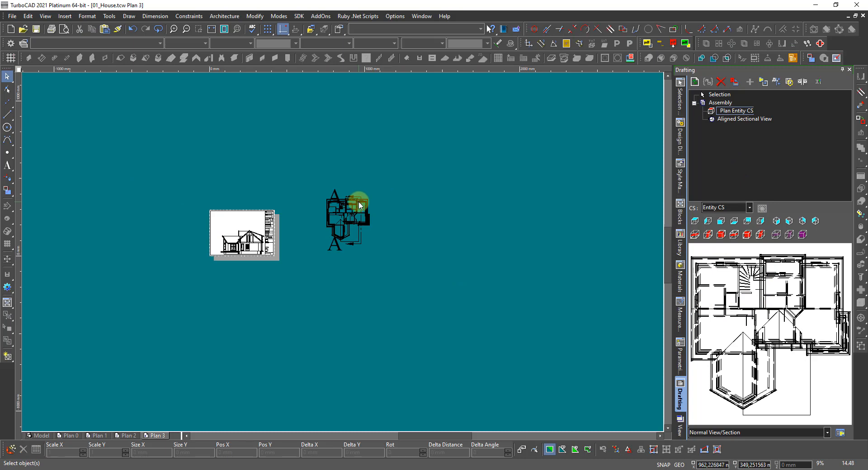
# Step: Try to create a view line on the original plan by reusing its existing A section line
pyautogui.rightClick(365, 228)
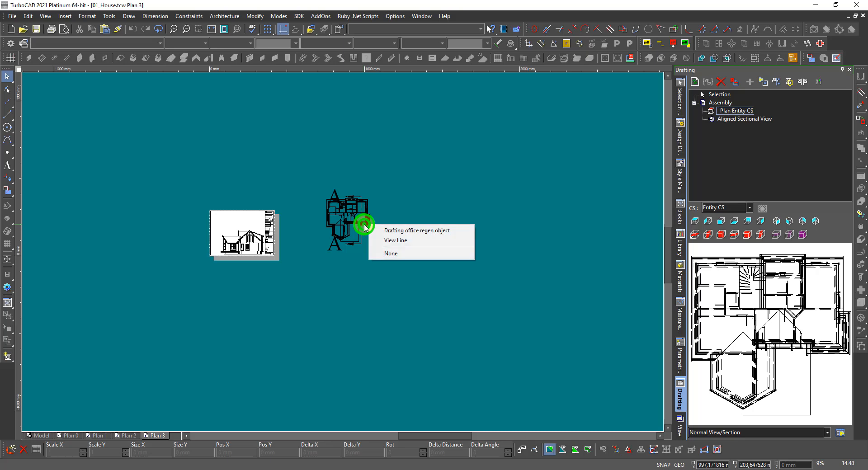
pyautogui.click(389, 234)
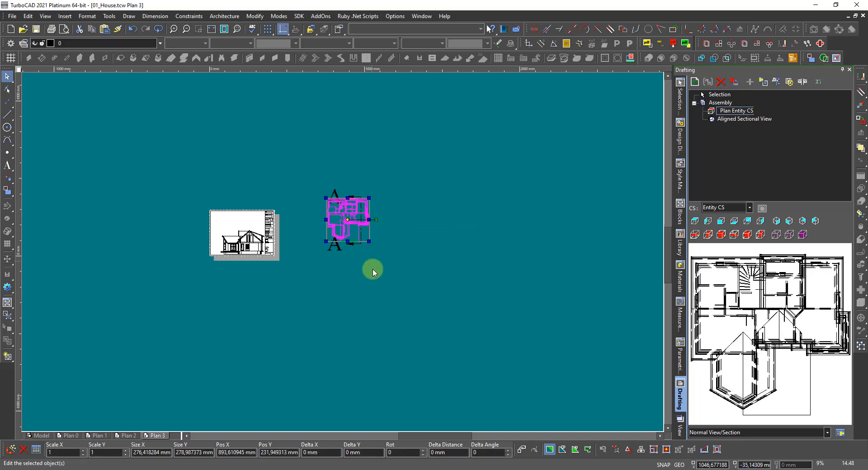
pyautogui.click(357, 283)
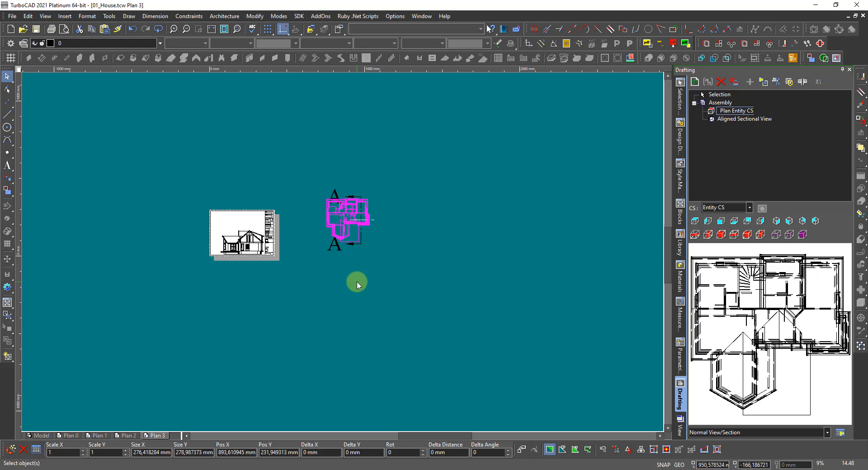
pyautogui.click(777, 82)
pyautogui.scroll(5, 344, 238)
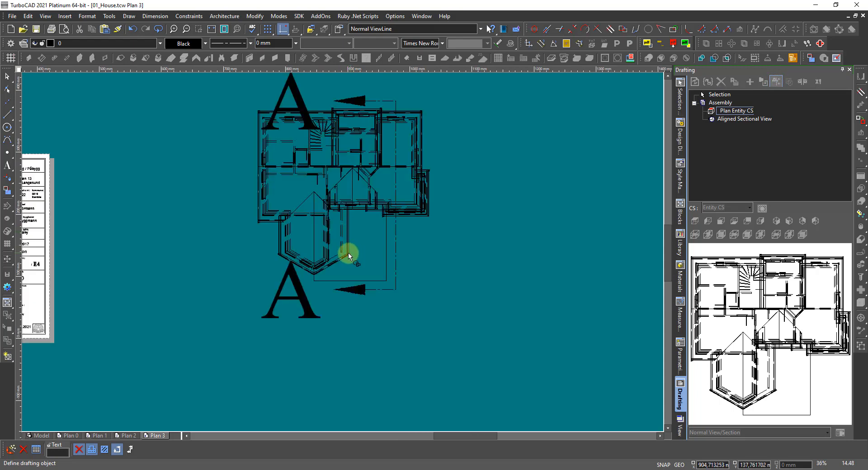
pyautogui.click(347, 253)
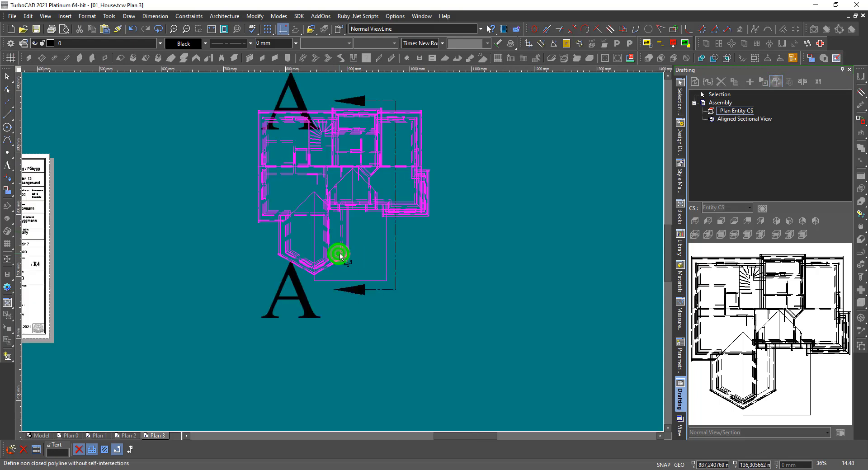
pyautogui.click(398, 254)
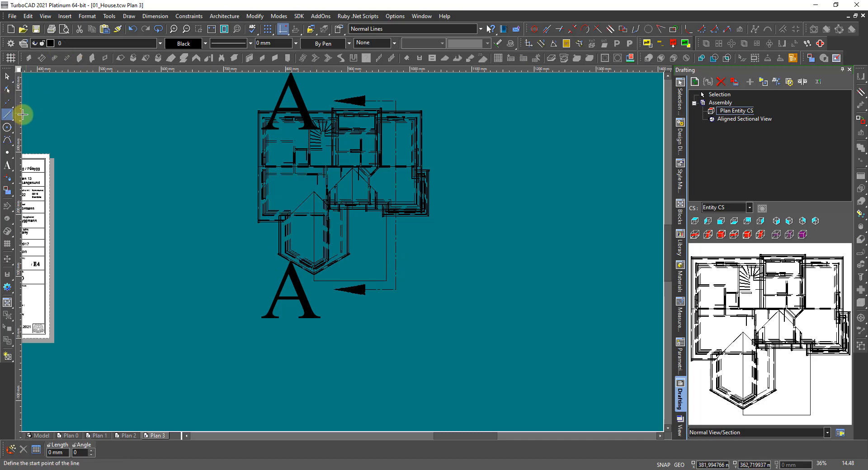
# Step: Draw a straight line over the plan's A section line, joining the corners of its upper and lower arrows
pyautogui.click(7, 114)
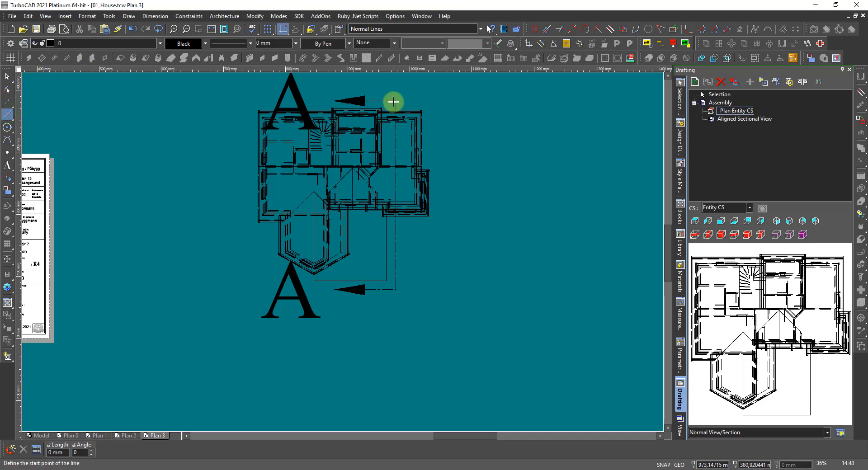
pyautogui.click(395, 101)
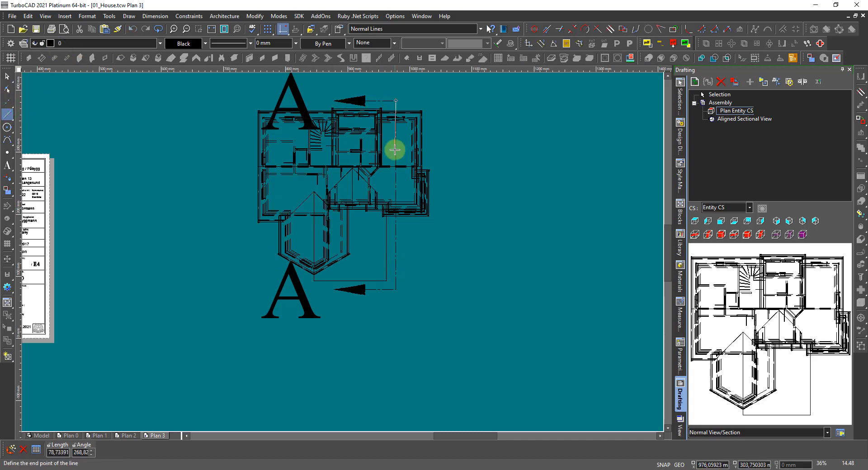
pyautogui.click(395, 290)
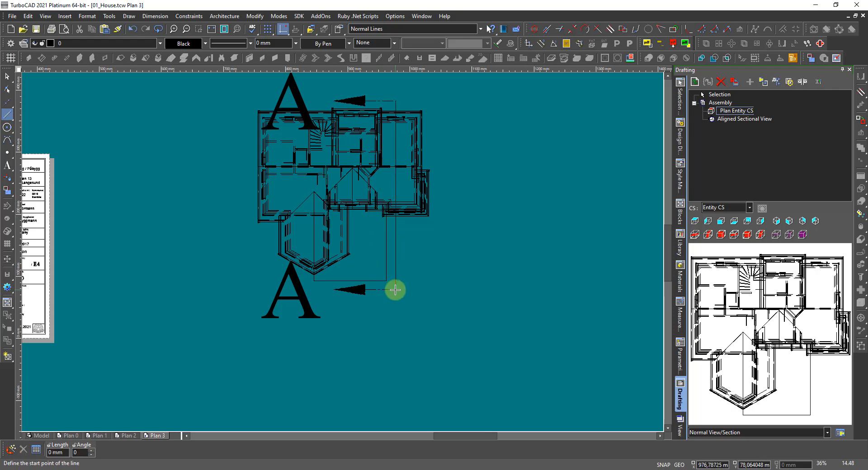
pyautogui.press('Escape')
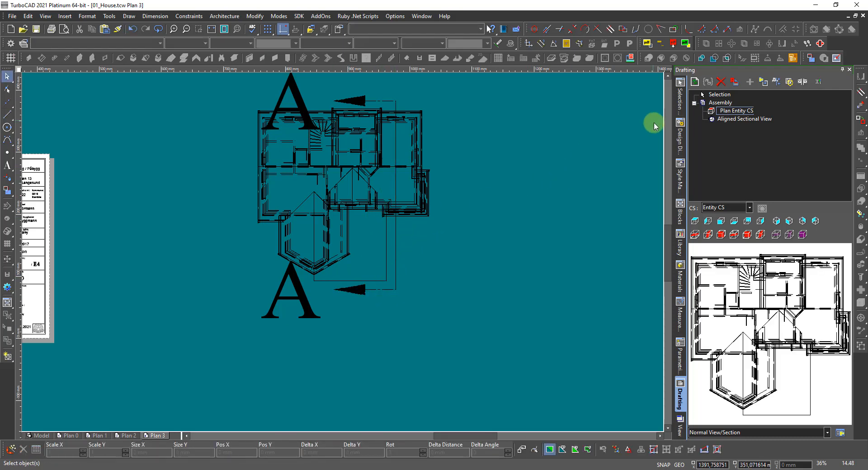
# Step: Try placing another Plan Entity CS view over the original plan, and delete it
pyautogui.click(763, 81)
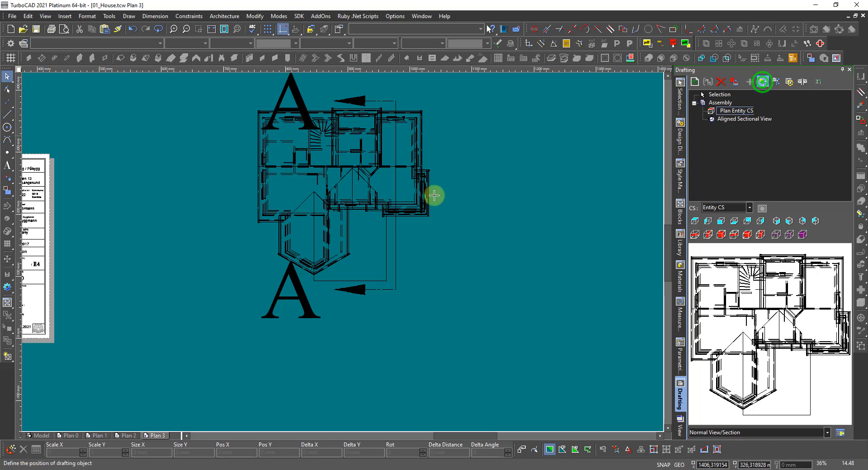
pyautogui.click(423, 198)
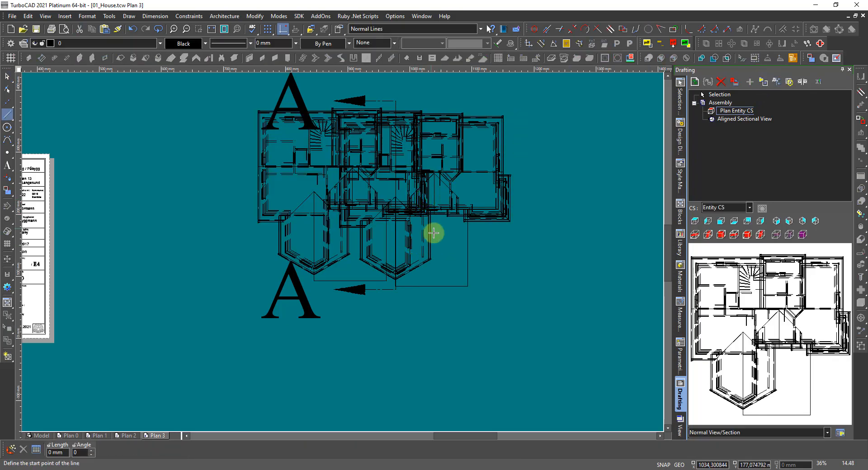
pyautogui.press('Escape')
pyautogui.click(494, 217)
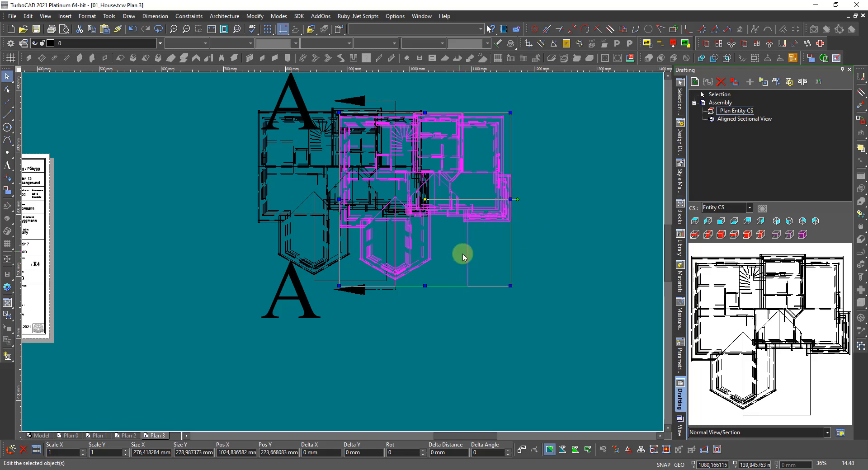
pyautogui.press('Delete')
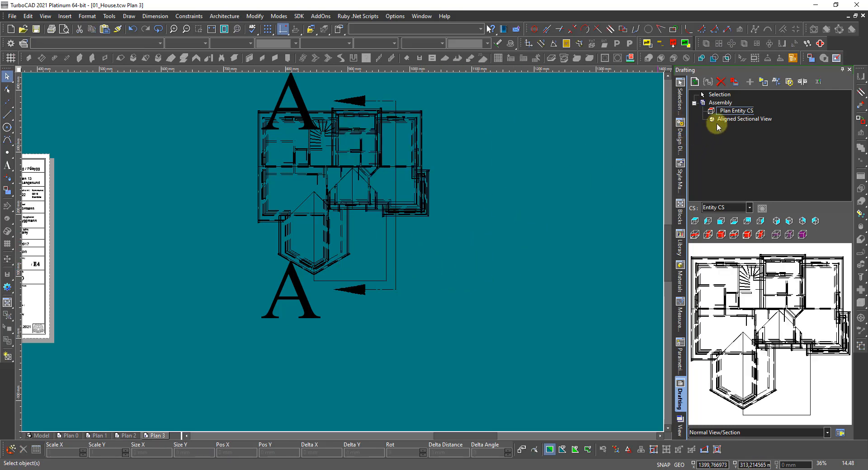
# Step: Try to create a view line on the plan from the newly drawn line, with the viewing side towards the A letters
pyautogui.click(775, 81)
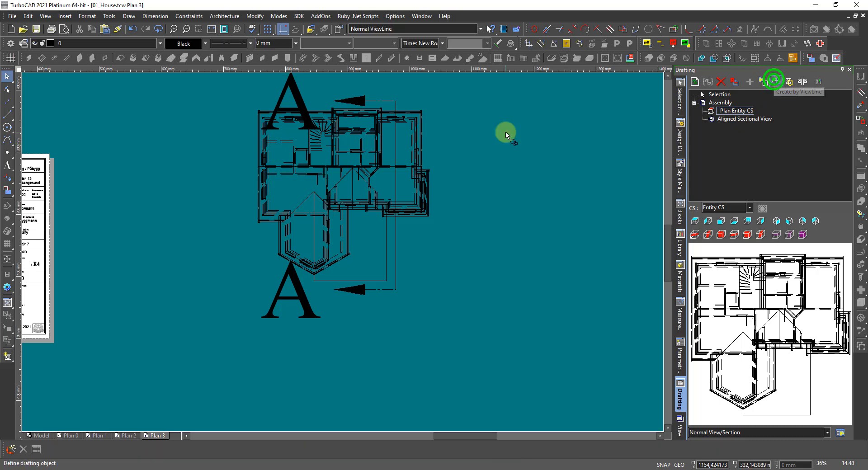
pyautogui.click(411, 213)
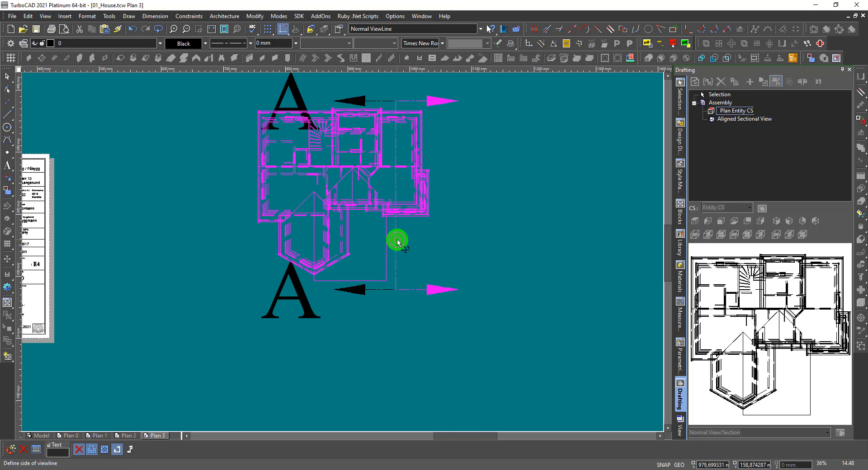
pyautogui.click(247, 226)
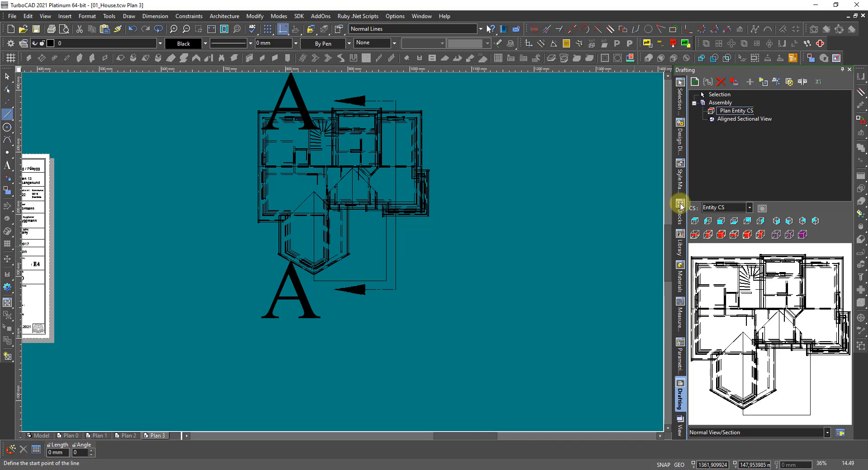
# Step: Preview the Aligned Sectional View and the Plan Entity CS drafting view
pyautogui.click(741, 122)
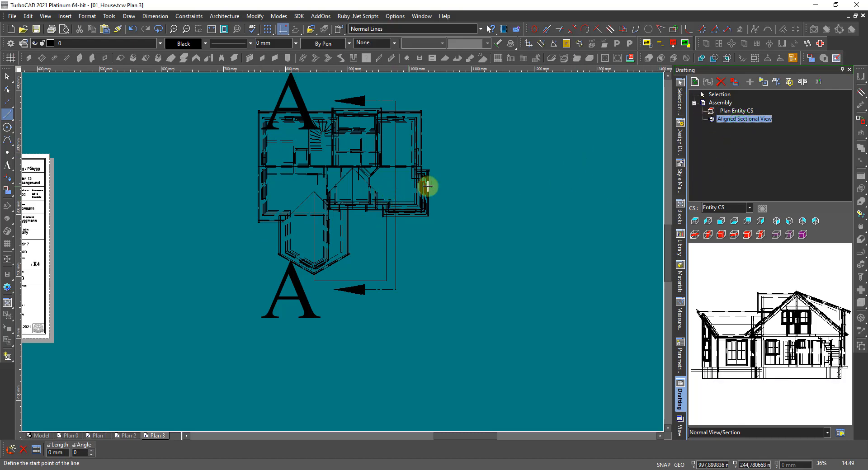
pyautogui.click(735, 112)
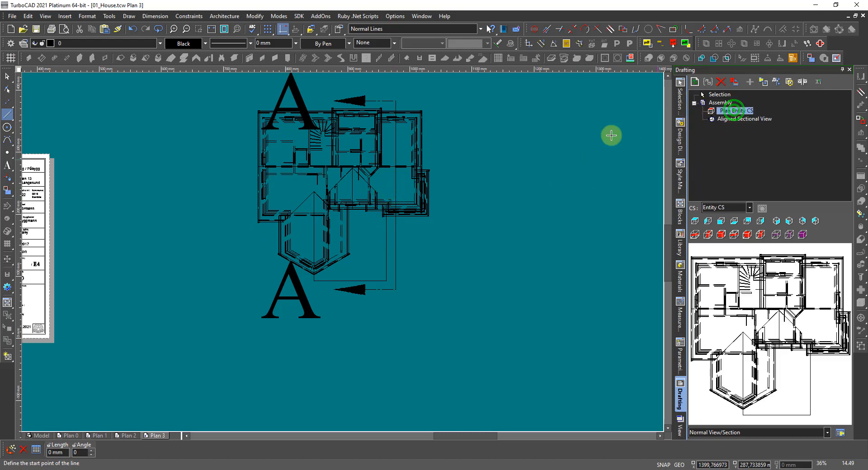
pyautogui.scroll(-2, 547, 165)
pyautogui.scroll(-1, 344, 252)
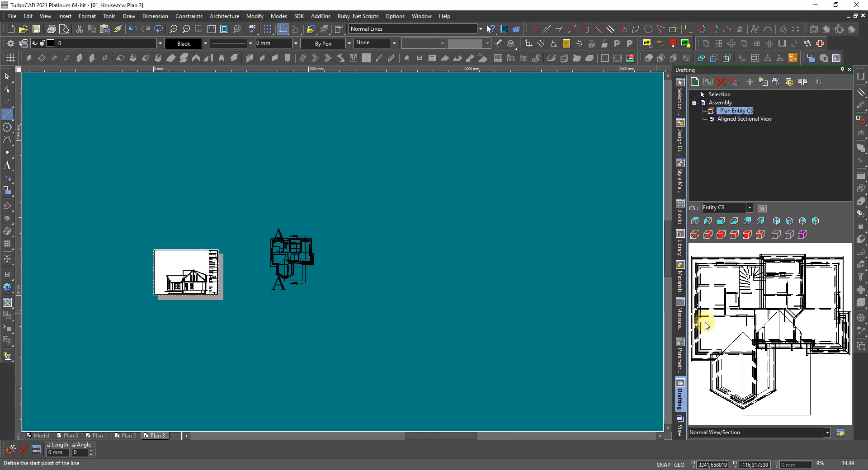
# Step: Place a Plan Entity CS view at scale 0.01 in the empty space beyond the existing plan
pyautogui.click(744, 309)
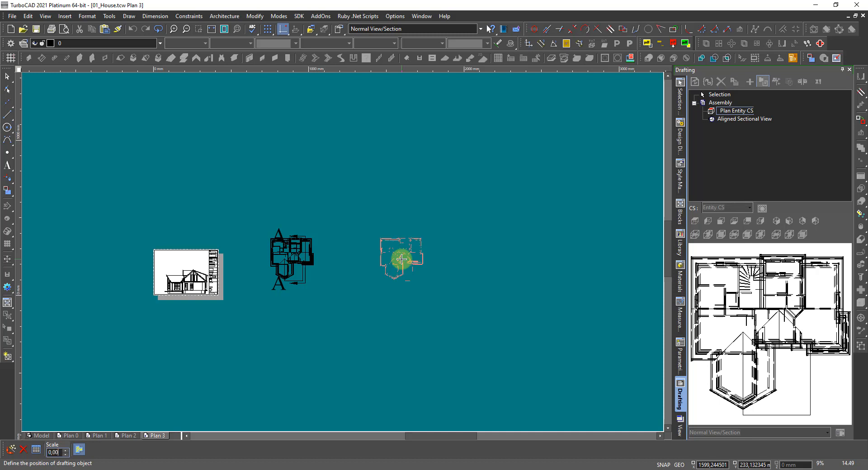
pyautogui.click(402, 259)
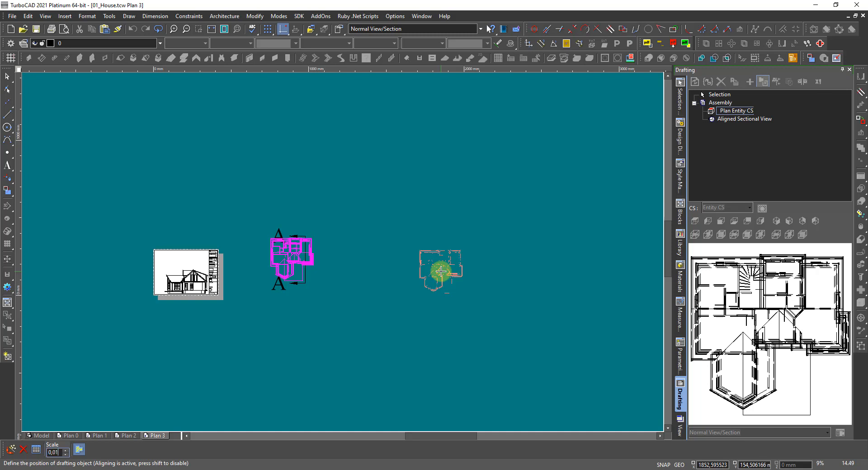
pyautogui.press('Return')
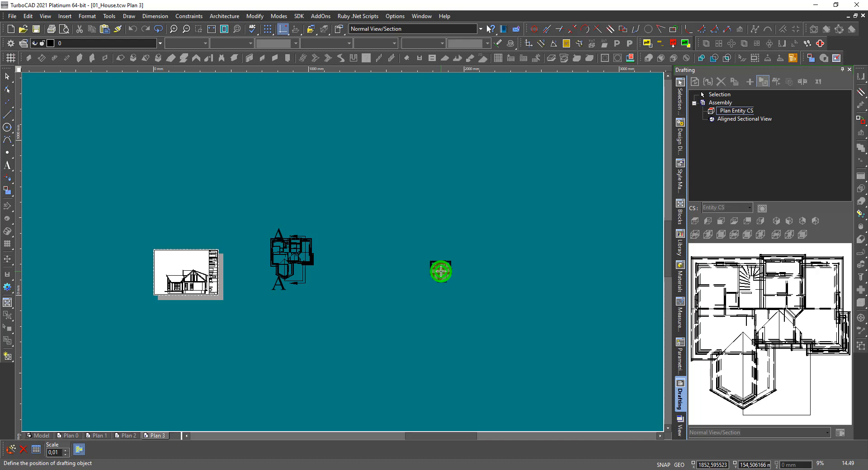
pyautogui.click(441, 272)
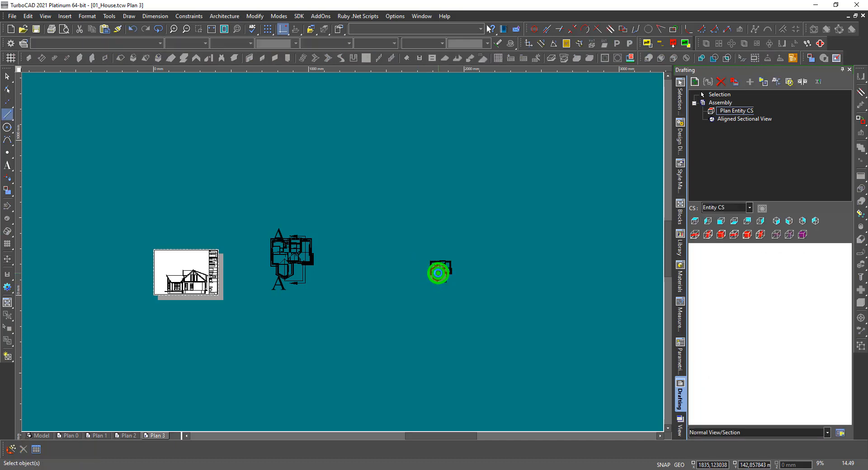
# Step: Move the new small plan view onto the sheet, into its upper-left corner above the section
pyautogui.click(438, 273)
pyautogui.click(441, 270)
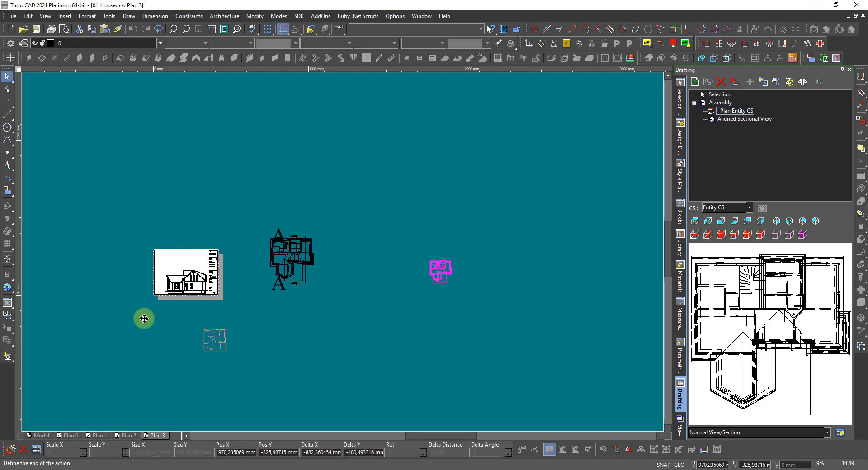
pyautogui.scroll(2, 164, 267)
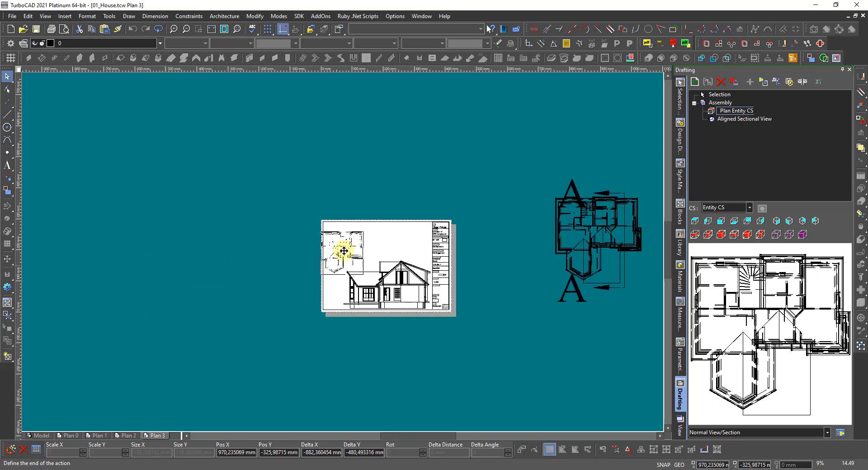
pyautogui.scroll(2, 339, 248)
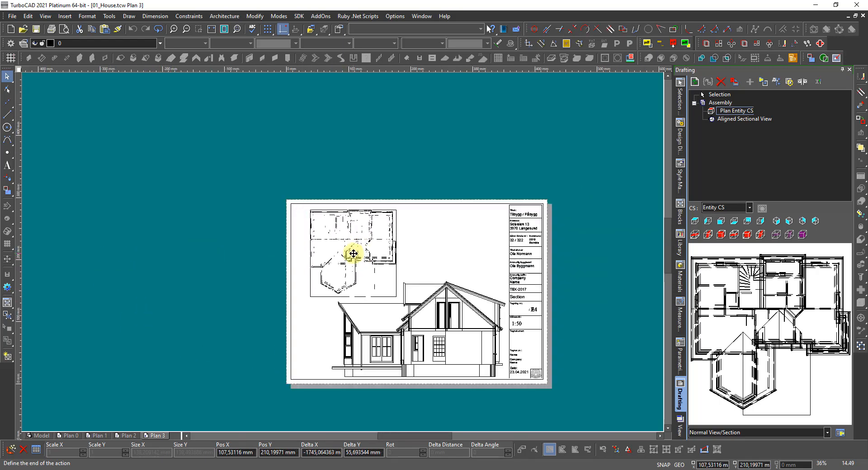
pyautogui.click(353, 254)
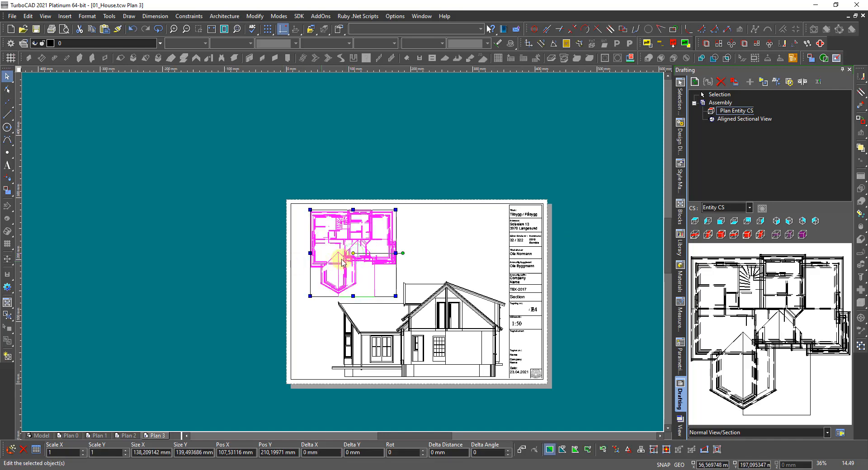
# Step: Set the key plan view's hidden pen pattern to $INVISIBLE for all parts
pyautogui.scroll(1, 380, 239)
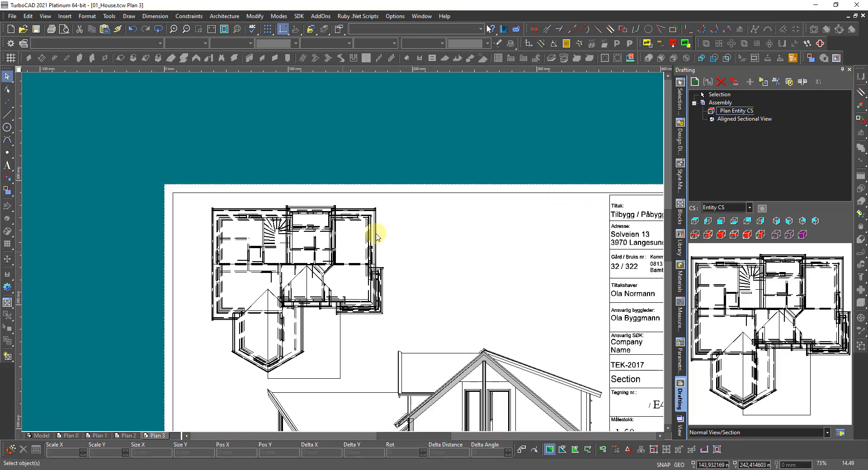
pyautogui.click(353, 269)
pyautogui.rightClick(353, 271)
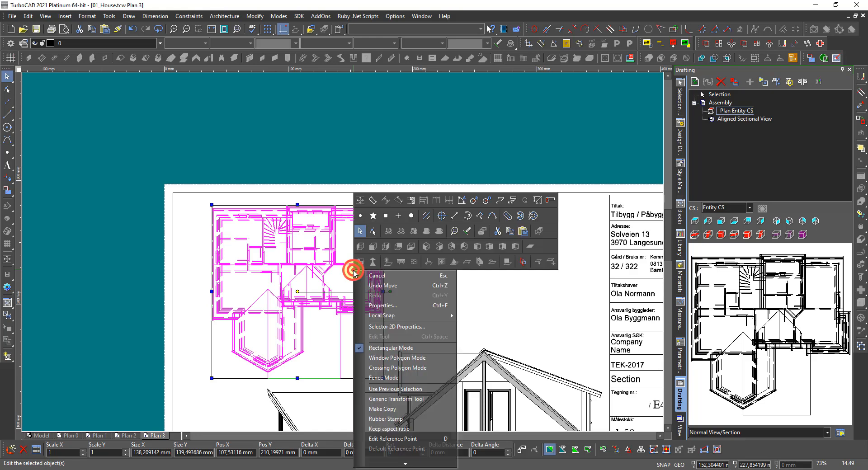
pyautogui.click(384, 305)
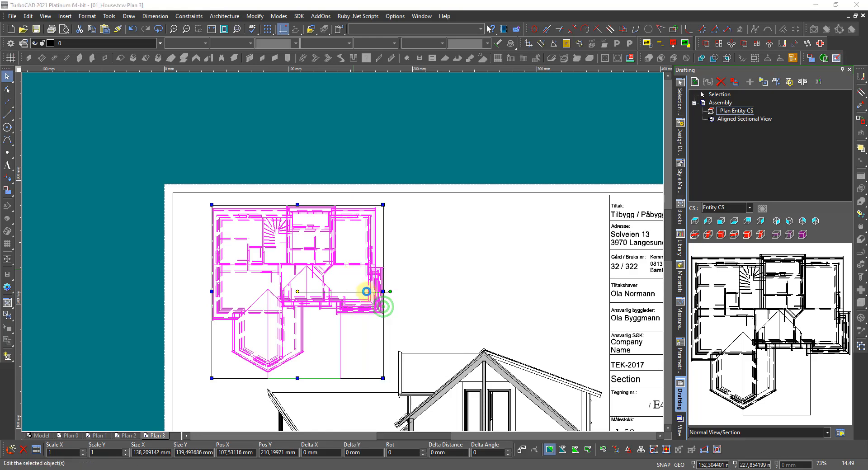
pyautogui.click(356, 171)
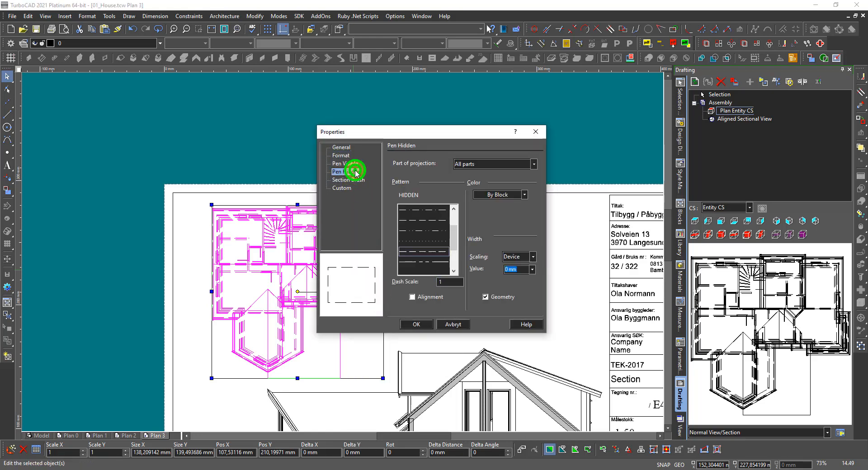
pyautogui.click(431, 270)
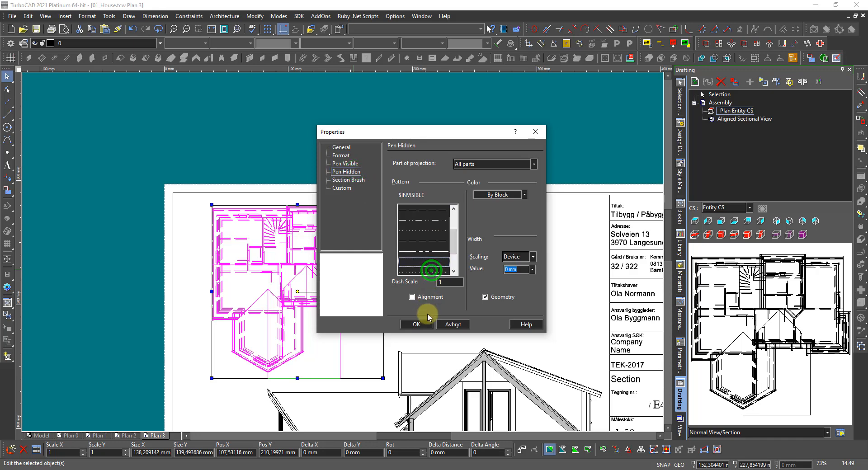
pyautogui.click(416, 323)
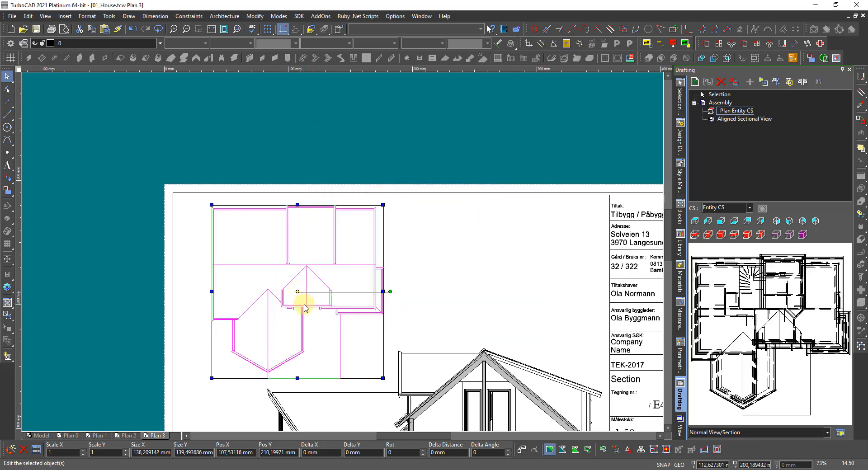
pyautogui.press('Escape')
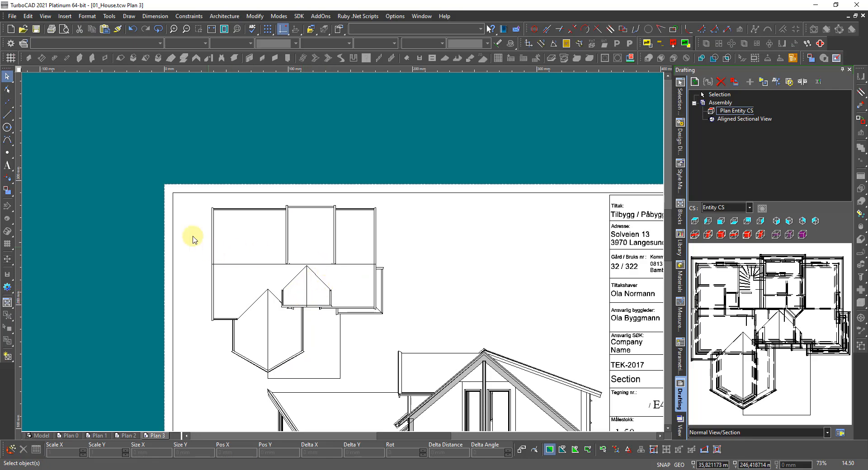
# Step: Draw a vertical line about 149 mm long through the key plan, from below the house to above its upper roof edge
pyautogui.click(8, 116)
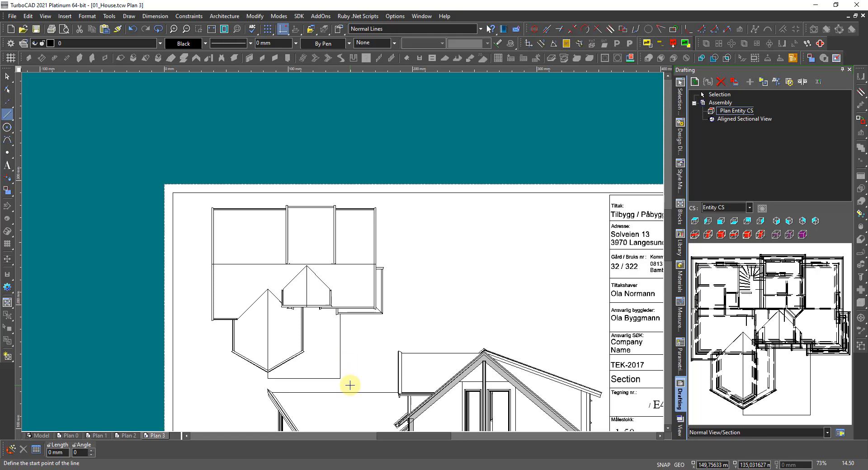
pyautogui.click(350, 386)
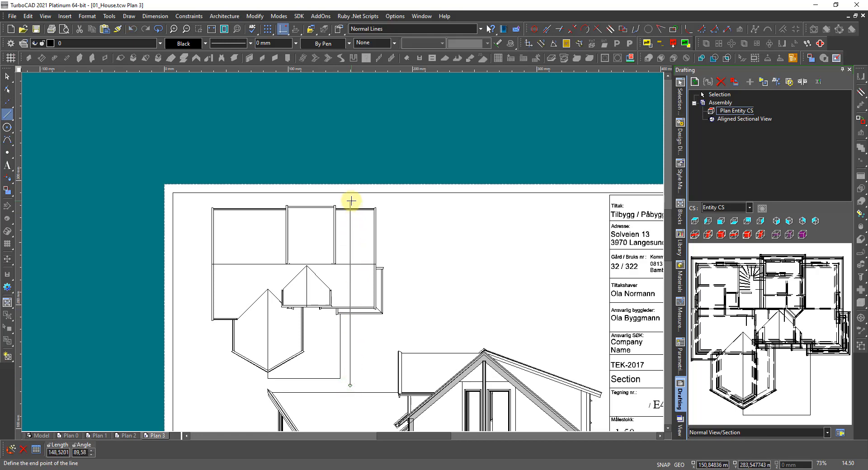
pyautogui.click(351, 201)
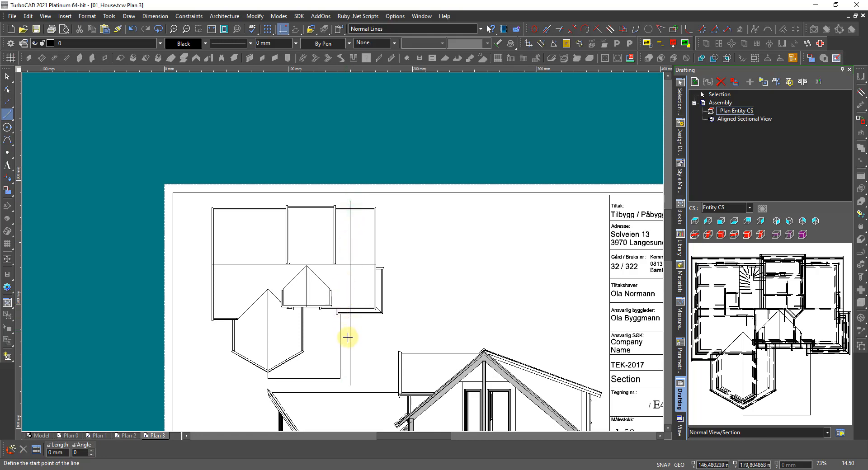
pyautogui.press('Escape')
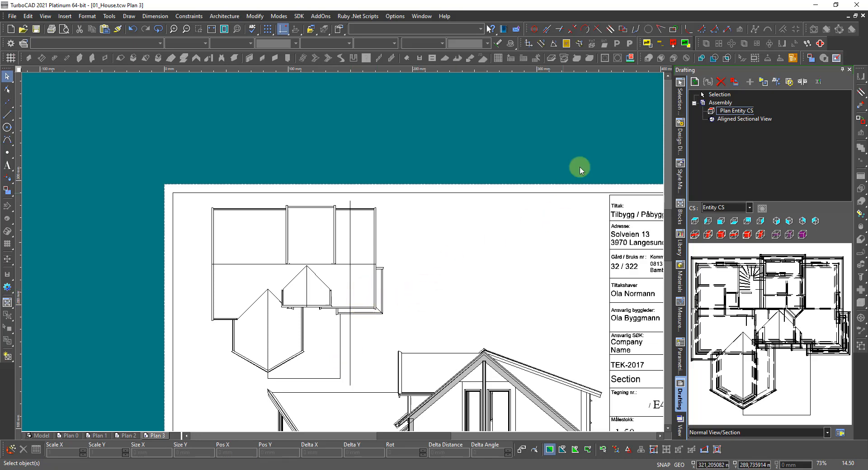
# Step: Create a view line labelled A on the key plan from the vertical line, viewing towards the house's left side
pyautogui.click(776, 82)
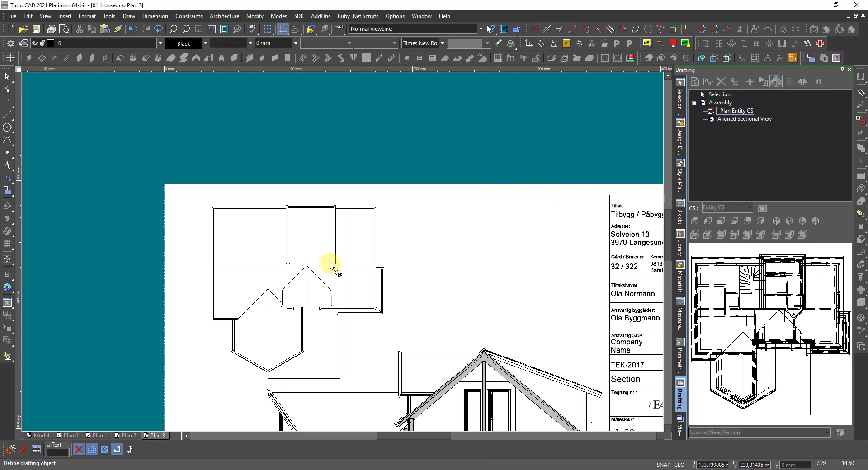
pyautogui.click(332, 267)
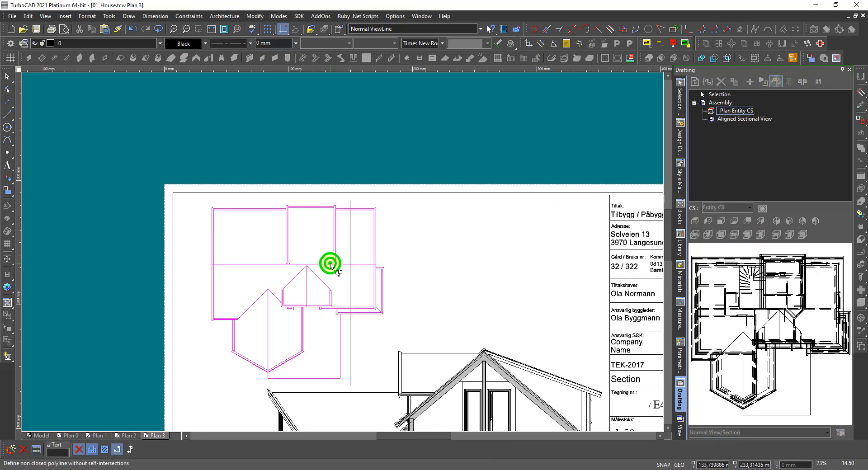
pyautogui.doubleClick(352, 332)
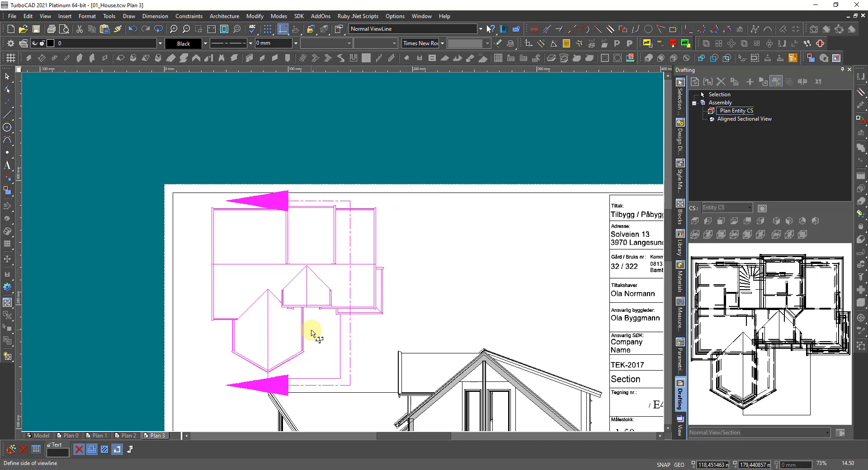
pyautogui.click(312, 333)
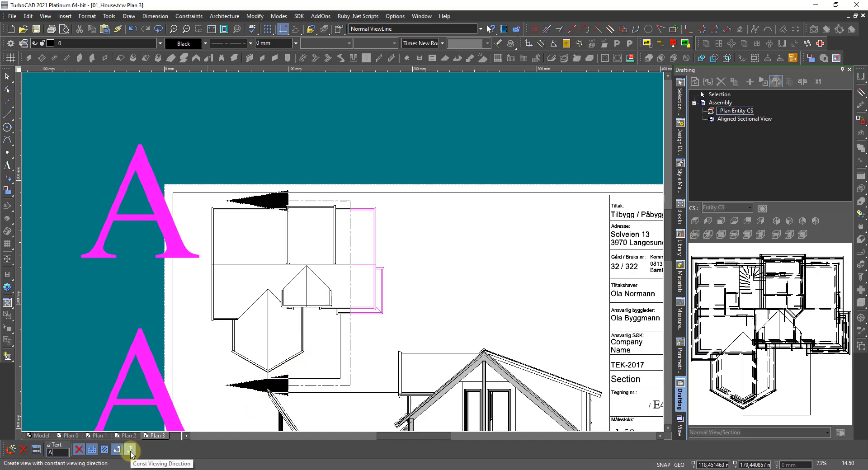
pyautogui.click(107, 452)
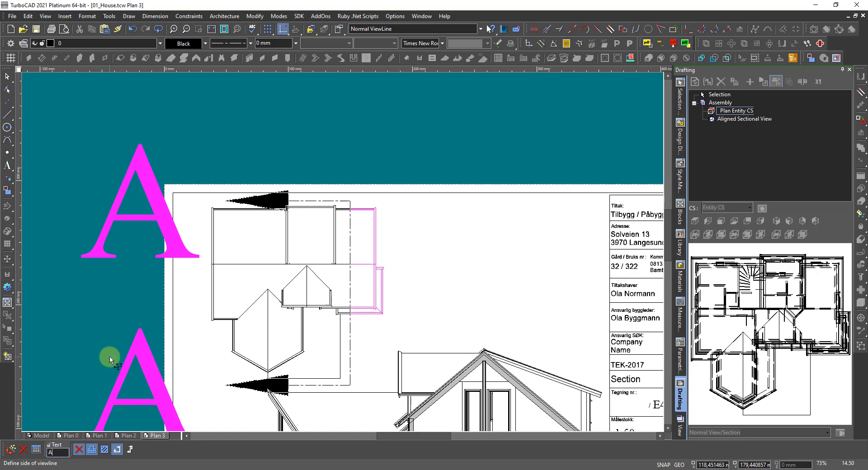
pyautogui.click(190, 333)
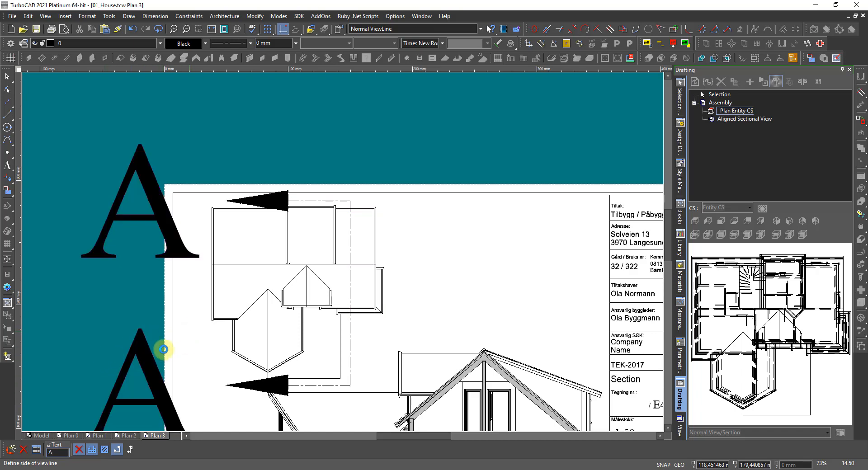
# Step: Explode the key plan's A view line into its separate line and polylines
pyautogui.scroll(-1, 224, 384)
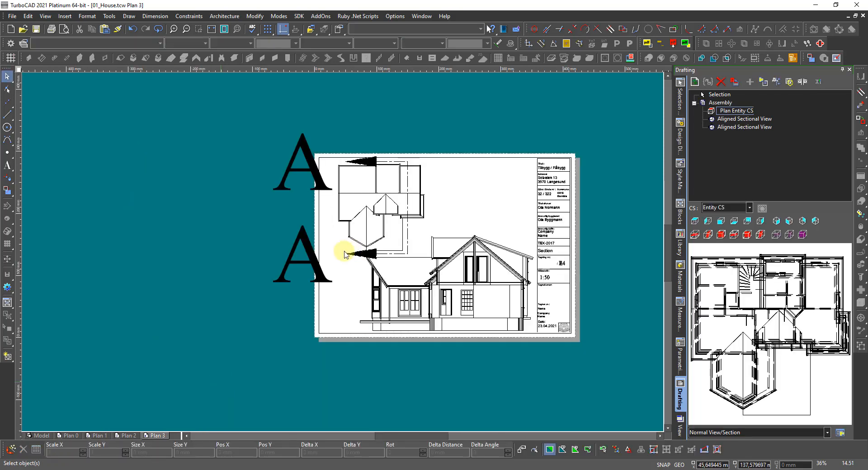
pyautogui.scroll(1, 349, 249)
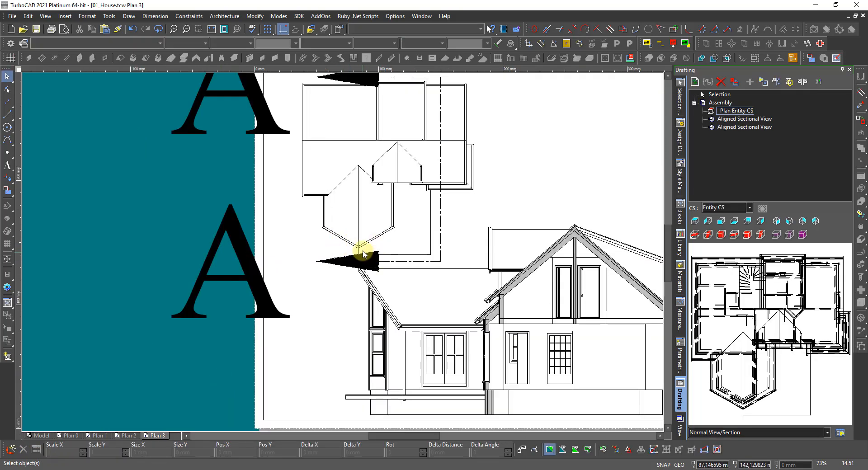
pyautogui.click(331, 260)
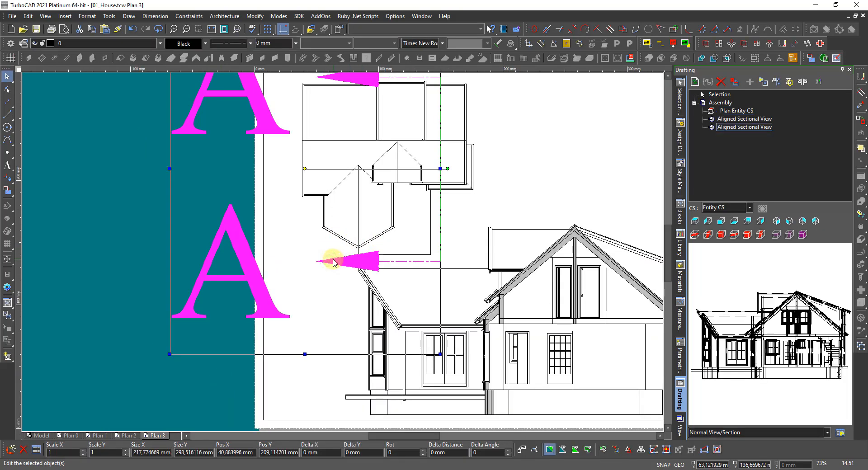
pyautogui.press('Delete')
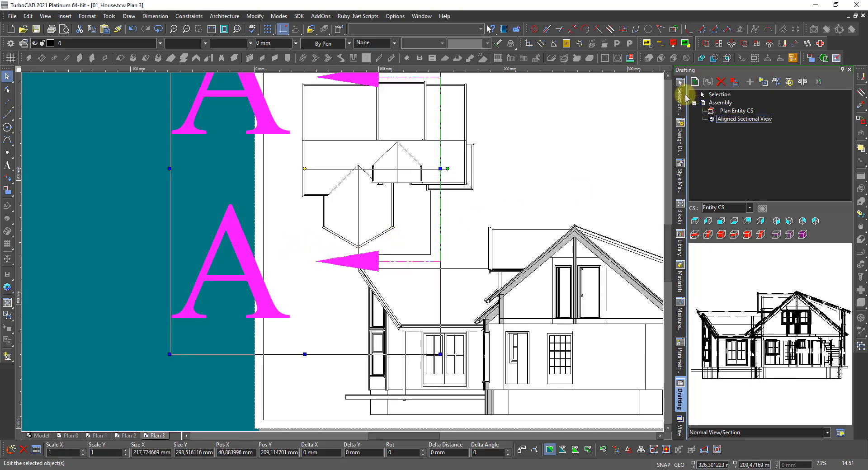
pyautogui.click(680, 100)
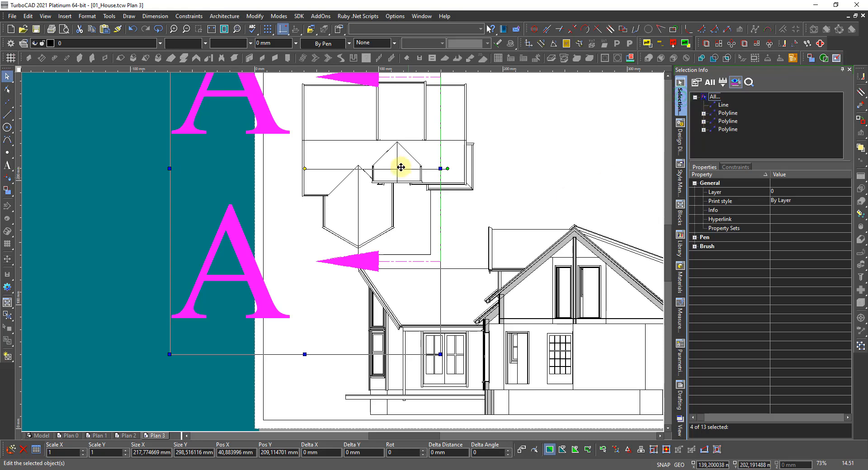
pyautogui.press('Escape')
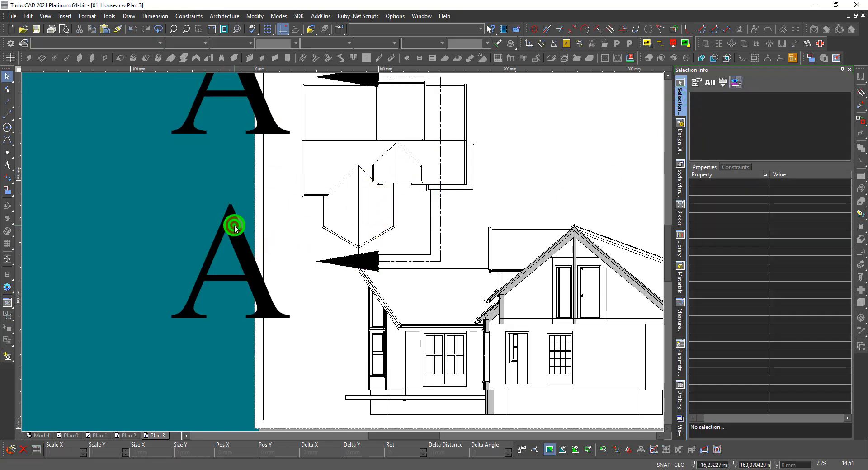
# Step: Explode the lower and upper arrow polylines of the section mark into separate A texts and polylines
pyautogui.click(235, 227)
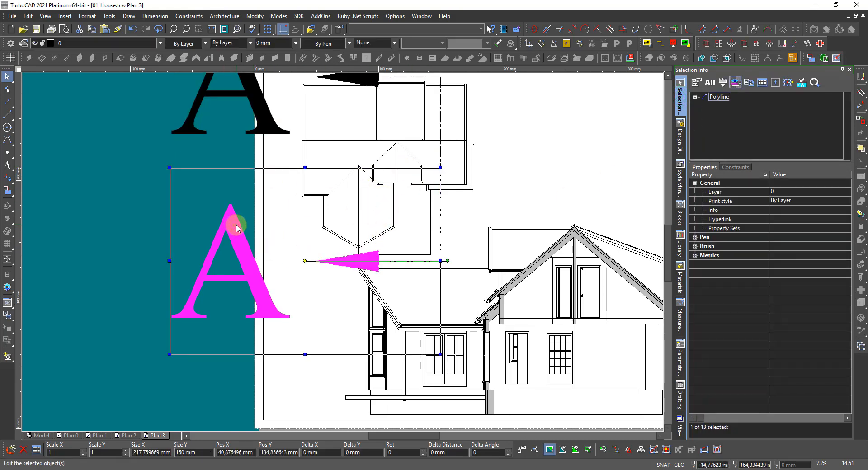
pyautogui.click(238, 227)
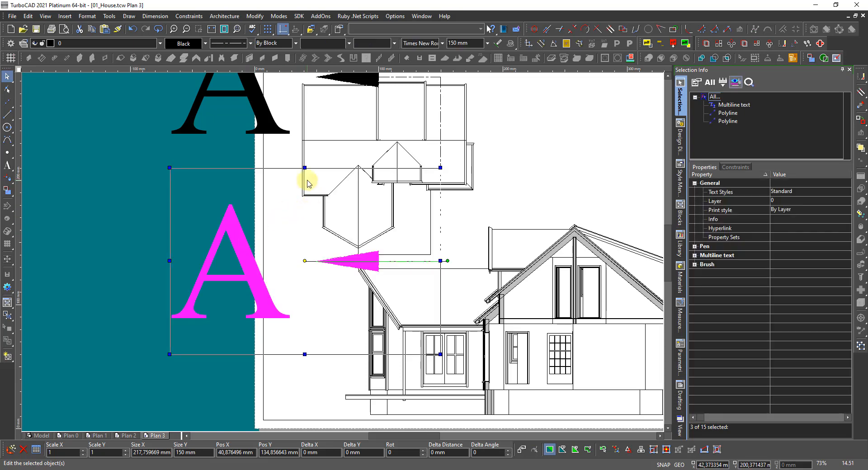
pyautogui.press('Escape')
pyautogui.click(195, 125)
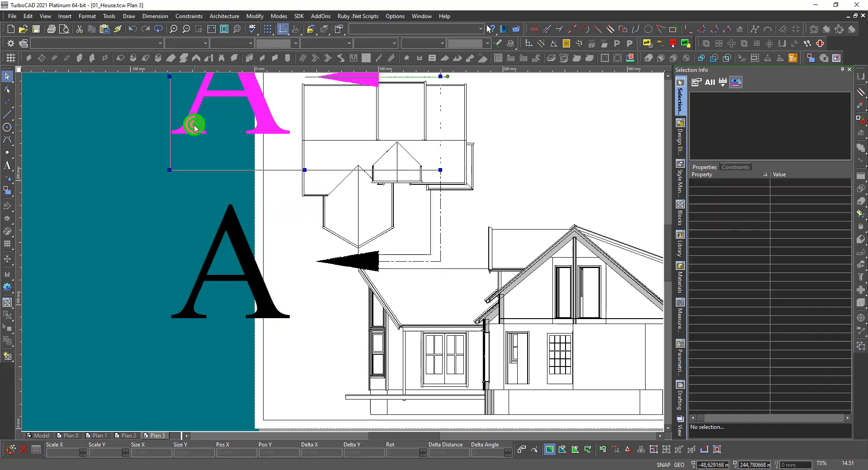
pyautogui.click(228, 141)
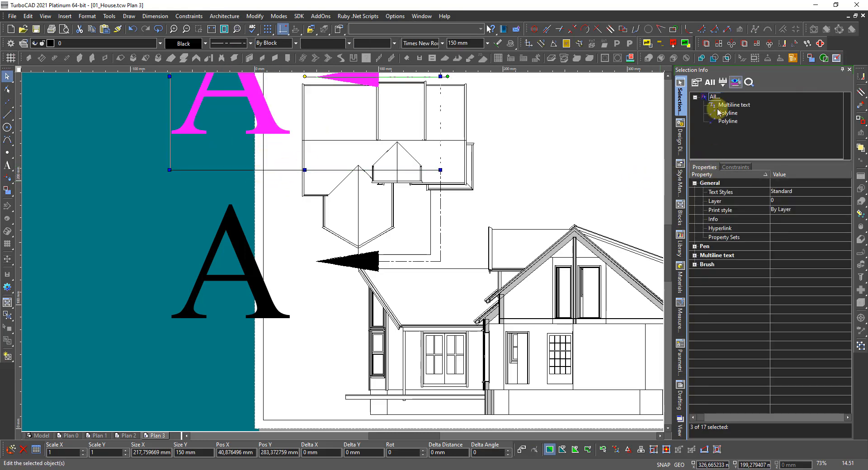
# Step: Set the text height of the section mark's upper A to 25 mm
pyautogui.click(695, 255)
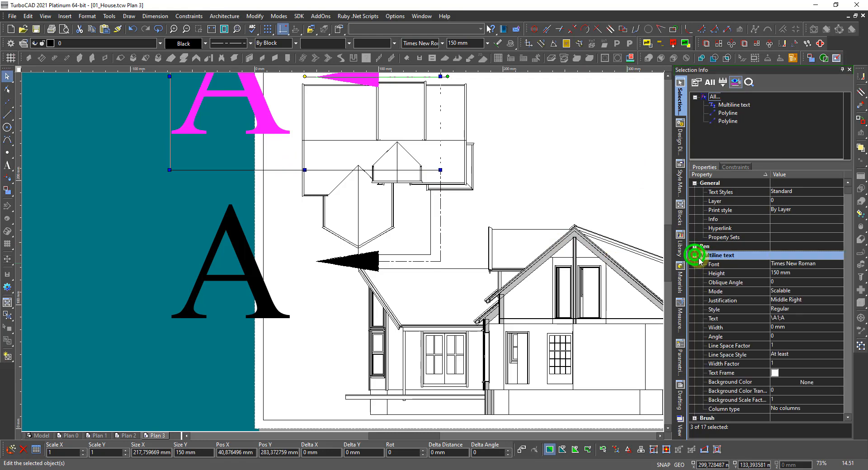
pyautogui.click(796, 273)
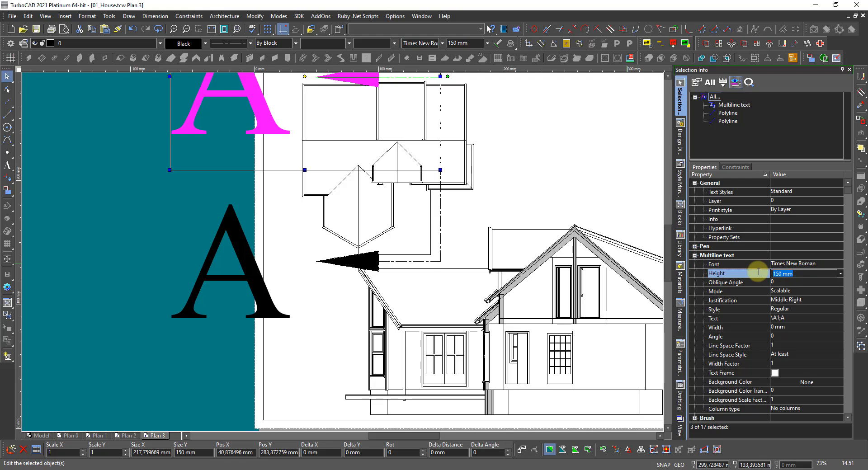
pyautogui.press('Return')
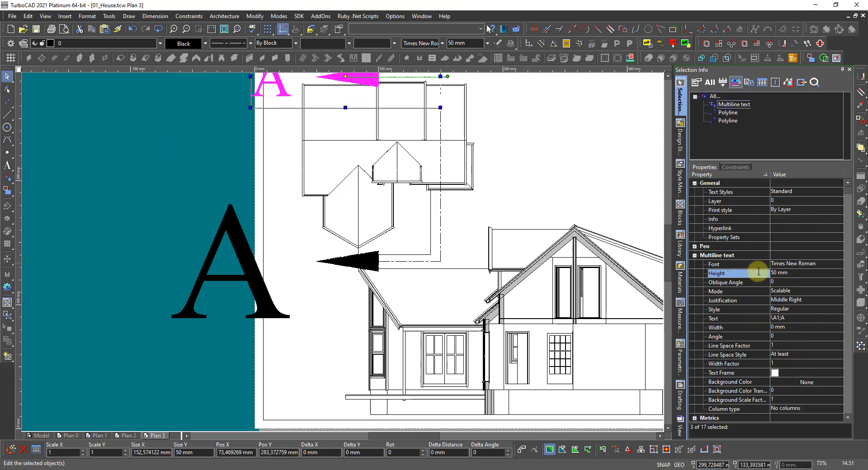
pyautogui.click(787, 271)
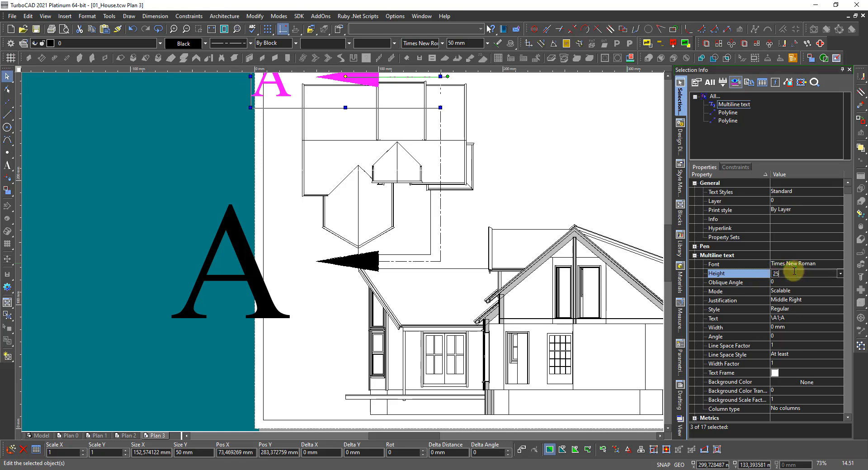
pyautogui.press('Return')
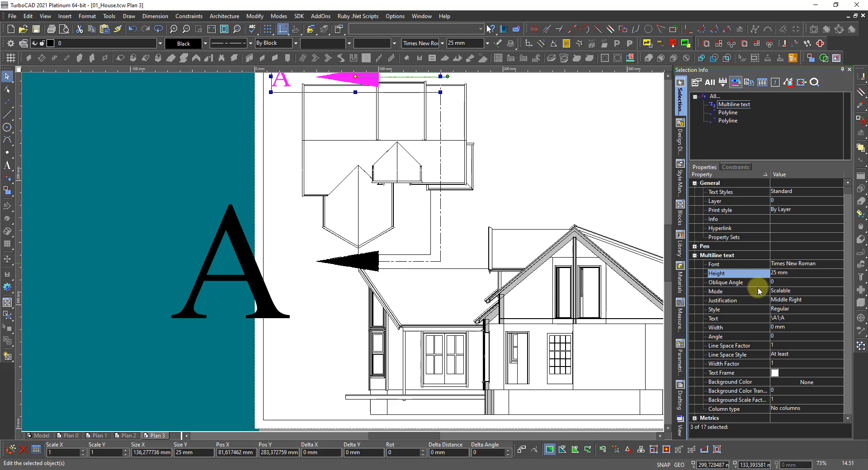
# Step: Set the text height of the section mark's lower A to 25 mm and deselect it
pyautogui.click(238, 246)
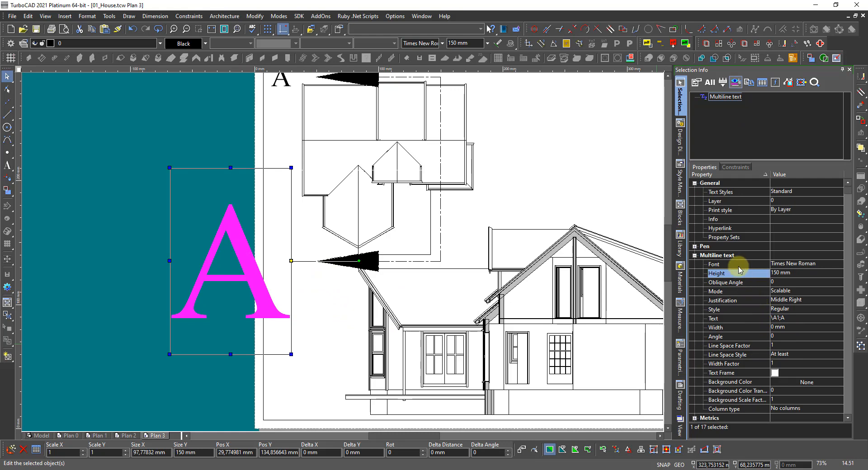
pyautogui.click(805, 272)
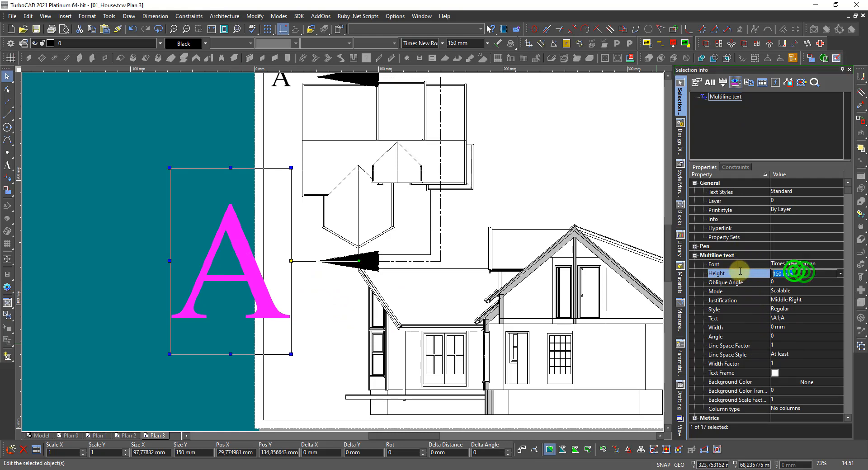
pyautogui.write('25')
pyautogui.press('Return')
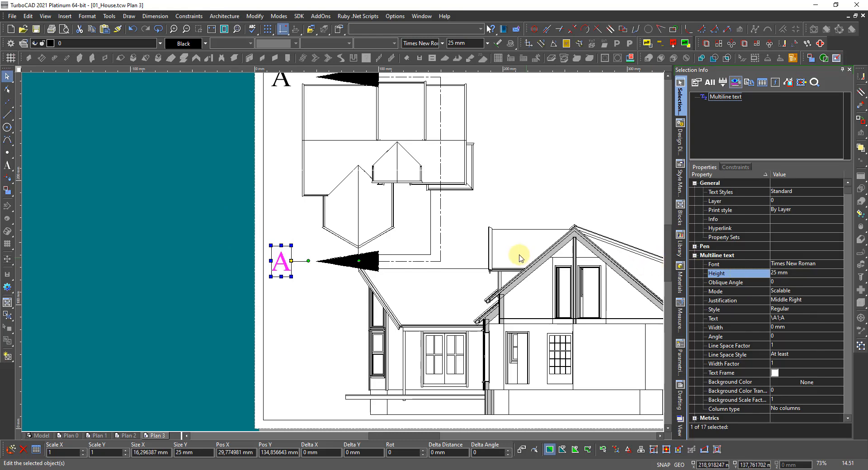
pyautogui.click(467, 260)
# Step: Scale the section mark's lower arrowhead by 0.25 in both X and Y
pyautogui.scroll(2, 348, 253)
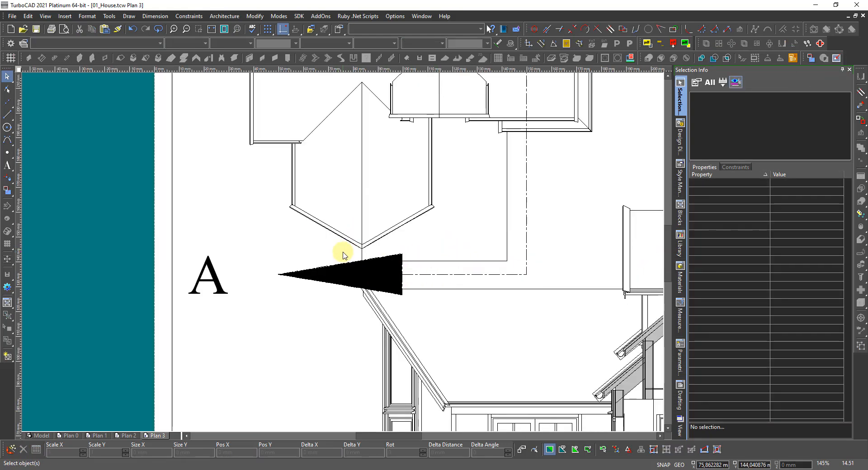
pyautogui.click(349, 273)
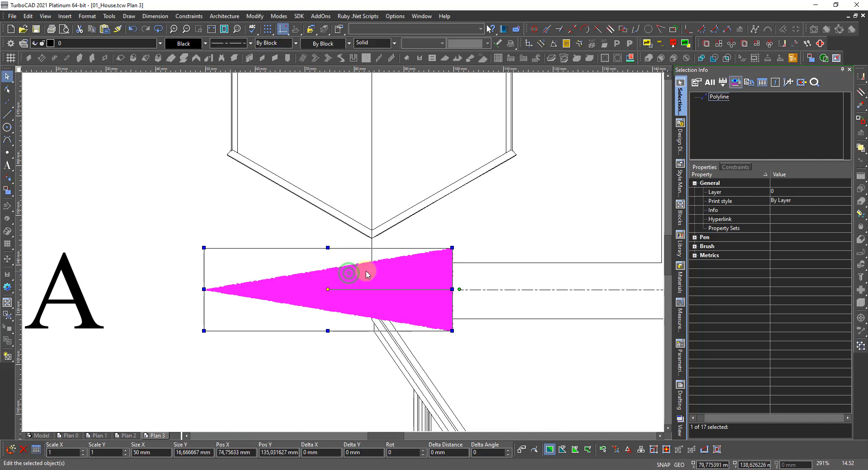
pyautogui.scroll(-1, 371, 274)
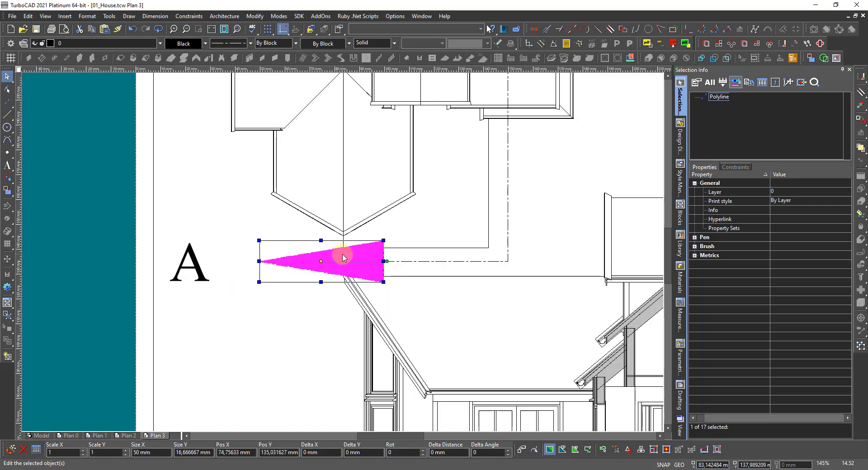
pyautogui.click(69, 452)
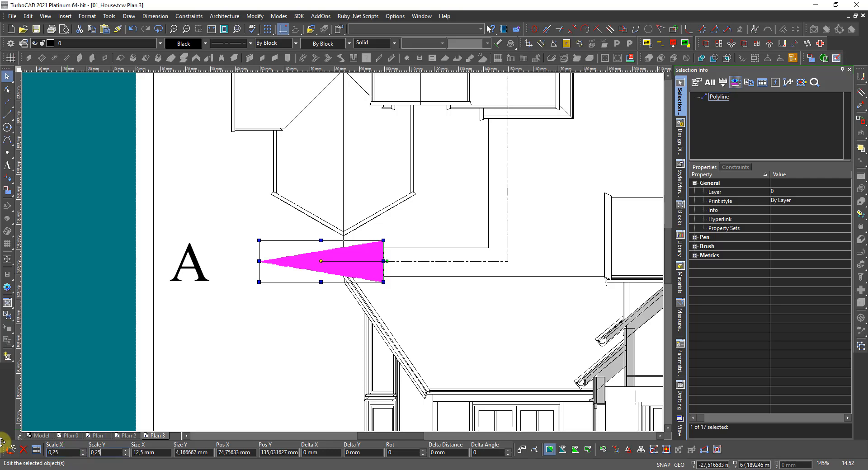
pyautogui.press('Return')
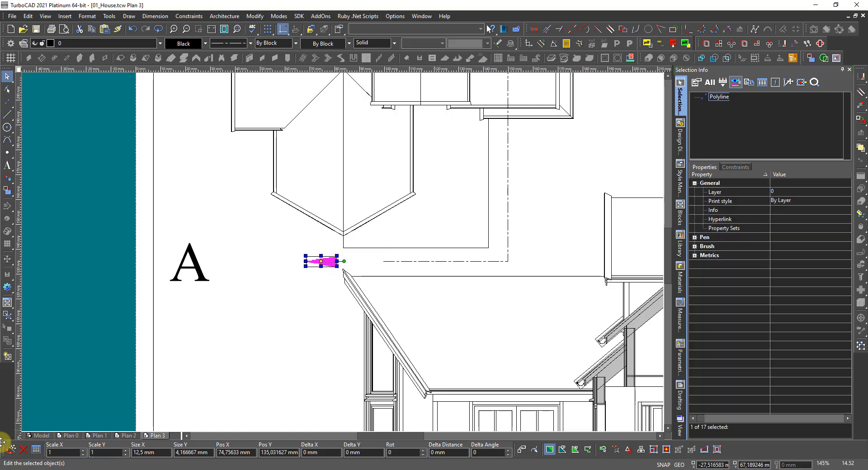
# Step: Scale the section mark's upper arrowhead by 0.25 in both X and Y
pyautogui.scroll(-2, 11, 413)
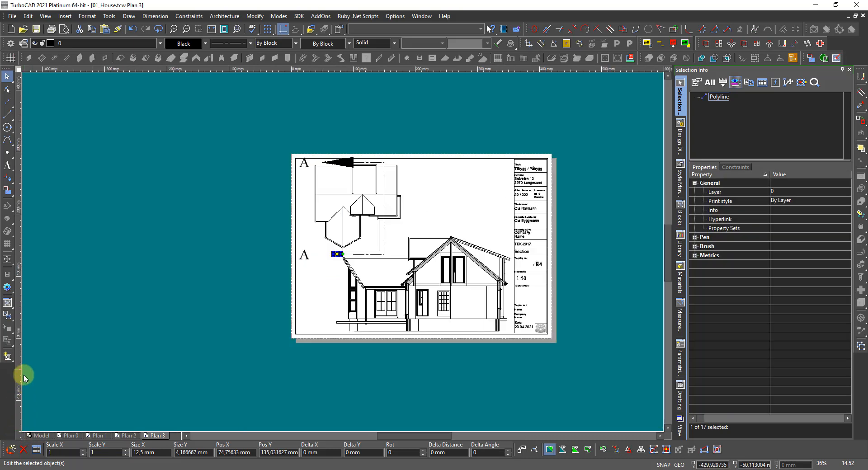
pyautogui.scroll(2, 336, 160)
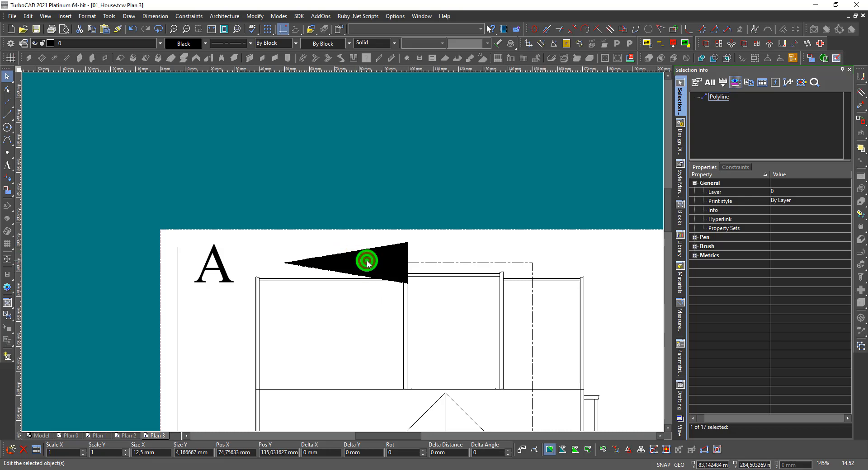
pyautogui.click(368, 265)
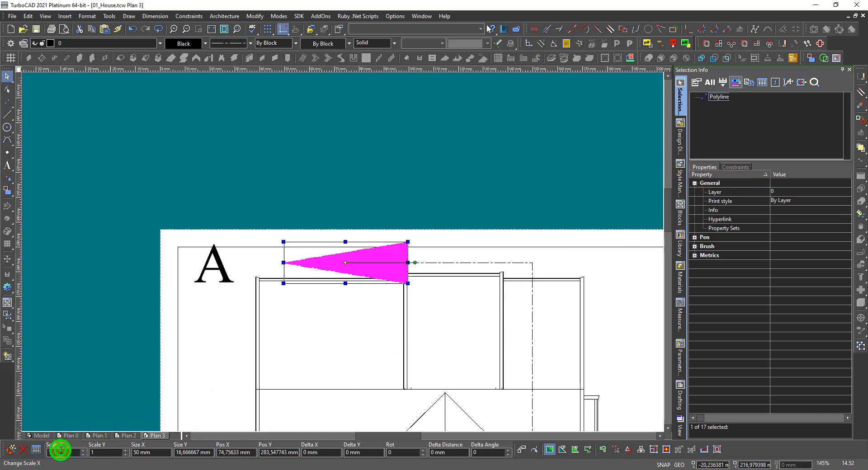
pyautogui.moveTo(61, 450); pyautogui.dragTo(45, 455)
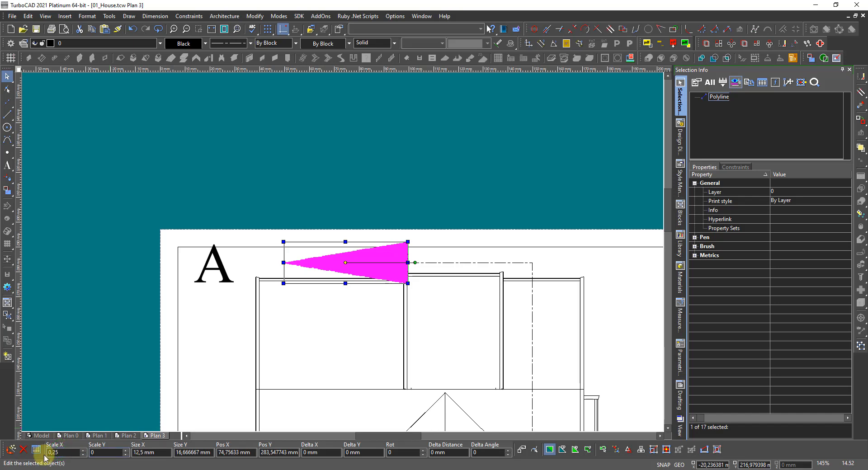
pyautogui.press('Return')
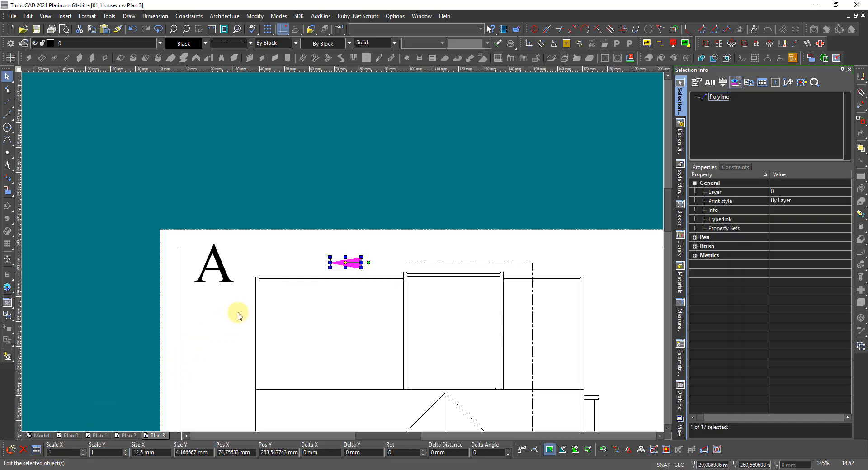
pyautogui.click(220, 272)
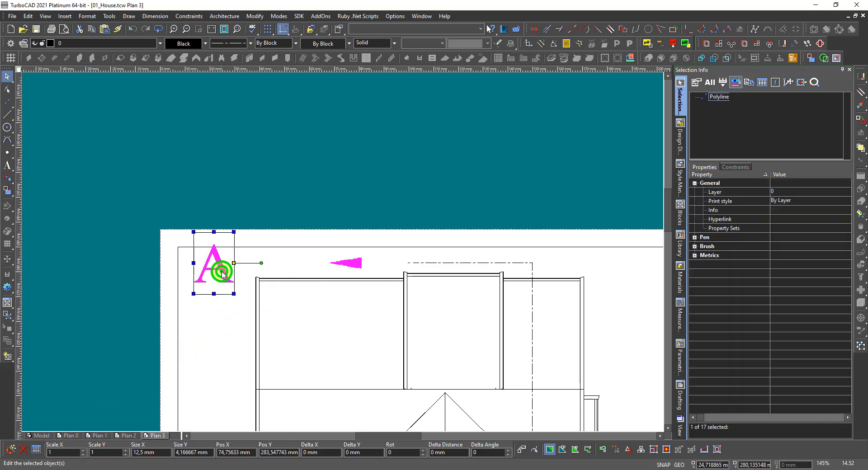
pyautogui.click(61, 451)
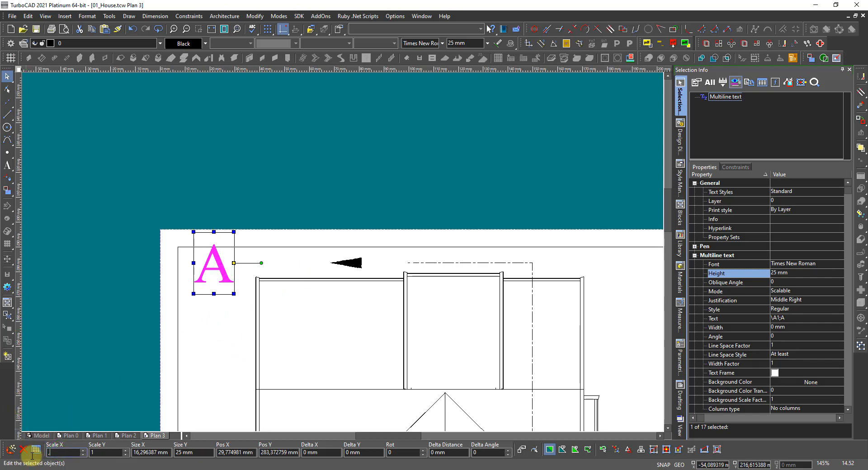
pyautogui.write(',5')
pyautogui.press('Return')
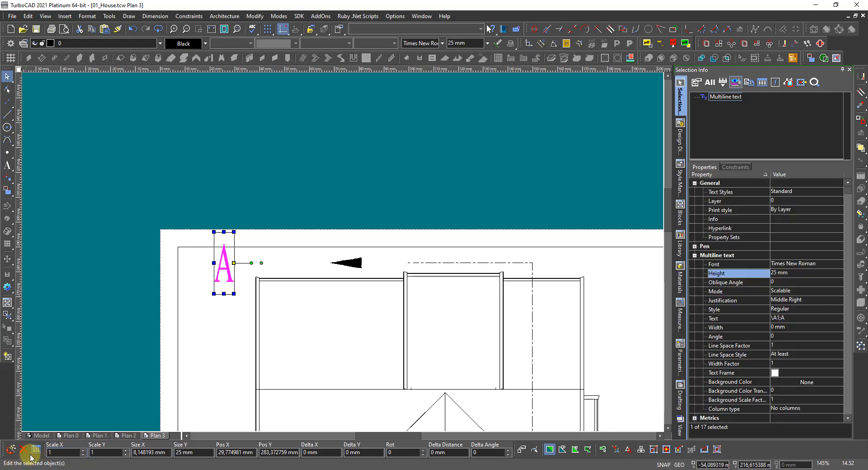
pyautogui.hotkey('ctrl', 'z')
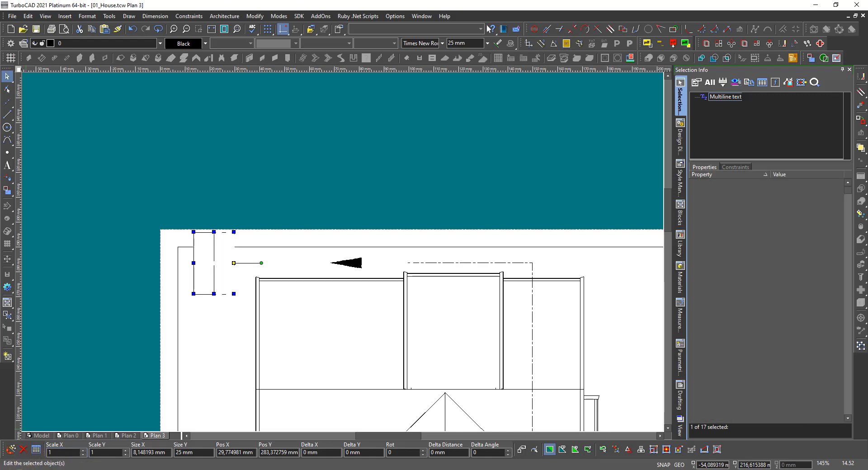
# Step: Scale the upper A text by 0.5 in X and Y and move it about 35 mm right, beside the upper arrowhead's tip
pyautogui.click(61, 451)
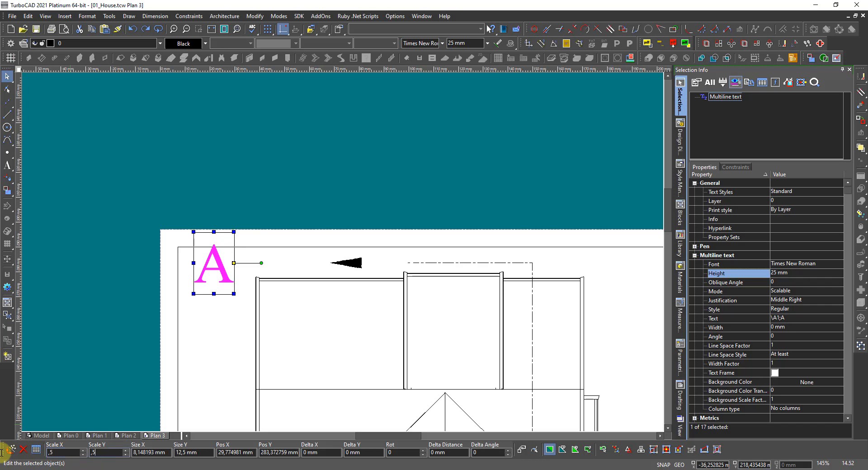
pyautogui.press('Return')
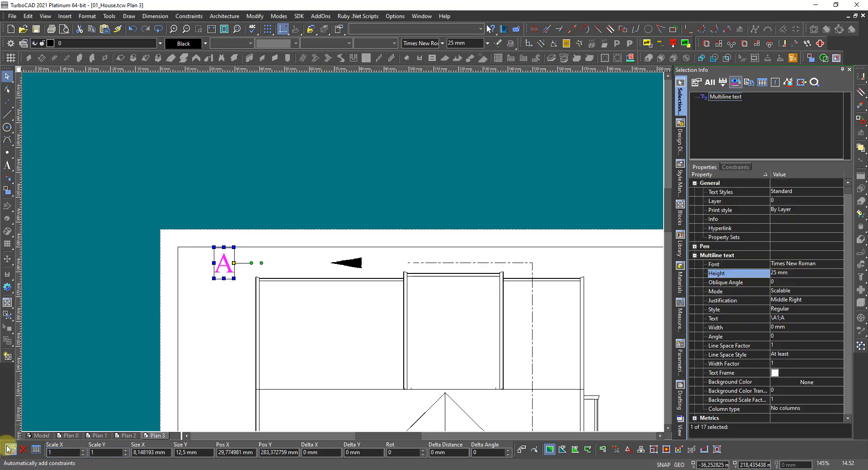
pyautogui.click(245, 263)
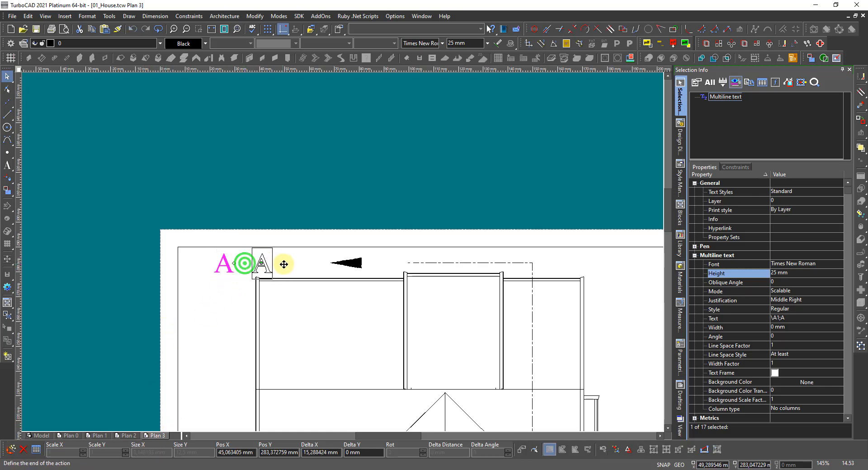
pyautogui.click(329, 265)
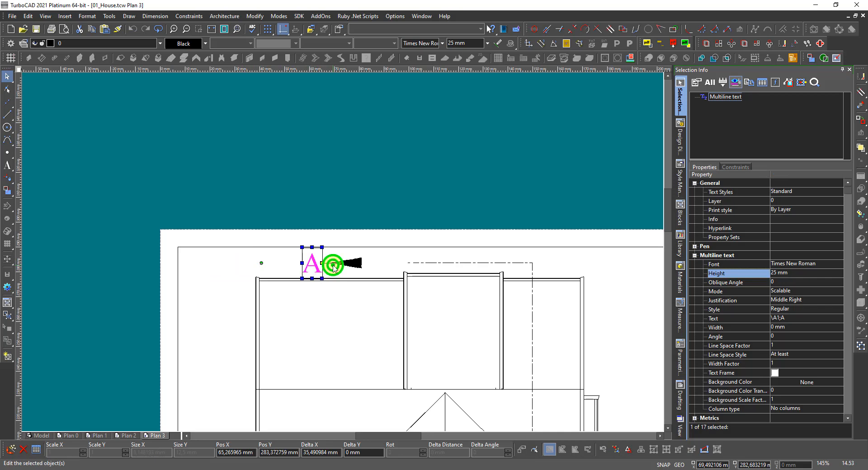
# Step: Scale the section mark's lower A text by 0.5 in both X and Y
pyautogui.scroll(-5, 308, 293)
pyautogui.scroll(5, 322, 322)
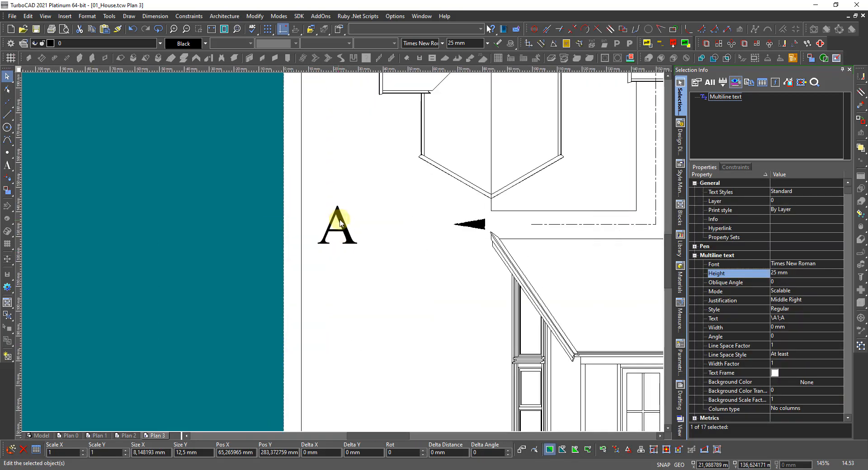
pyautogui.scroll(-5, 345, 225)
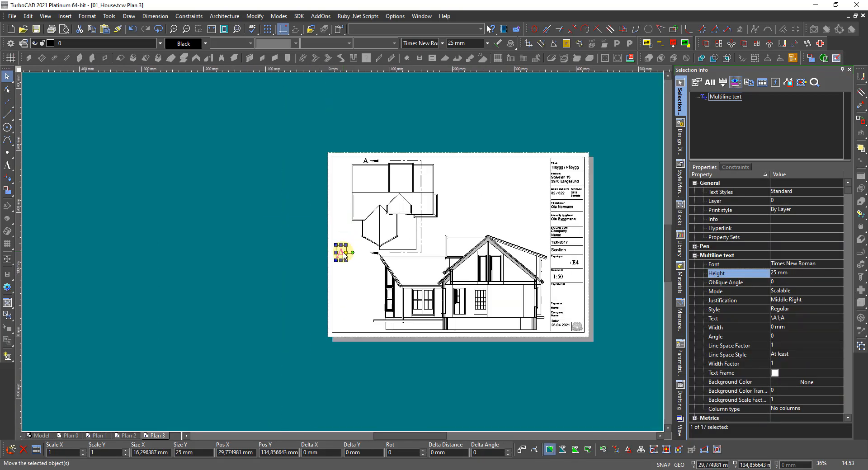
pyautogui.scroll(2, 345, 253)
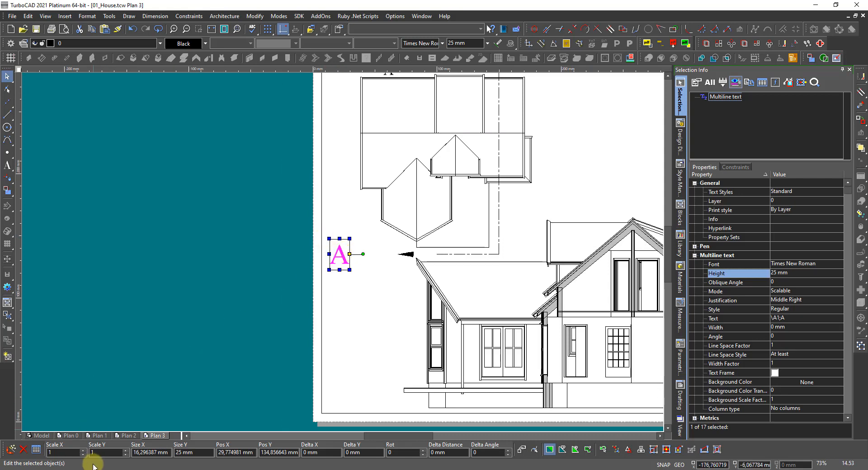
pyautogui.click(67, 452)
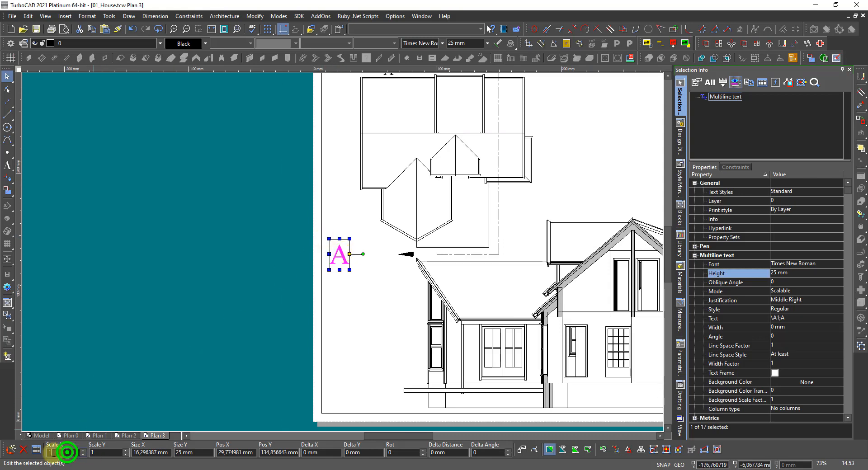
pyautogui.click(21, 451)
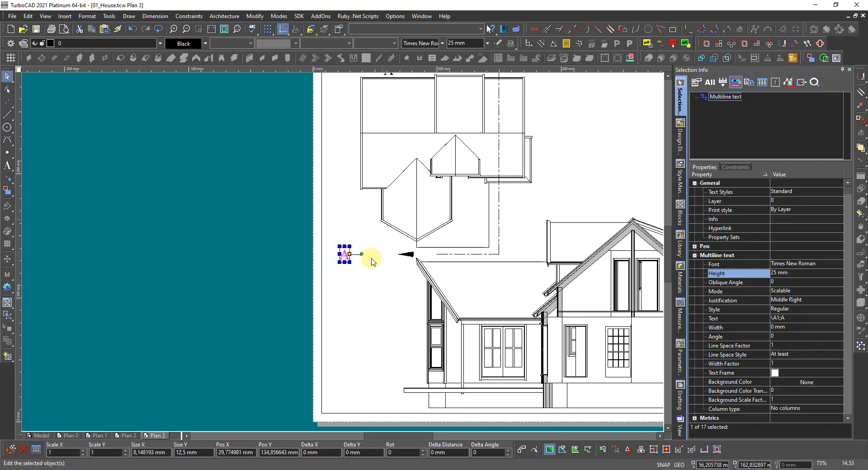
# Step: Move the lower A text about 36 mm right, beside the lower arrowhead's tip, and clear the selection
pyautogui.scroll(4, 361, 263)
pyautogui.click(331, 241)
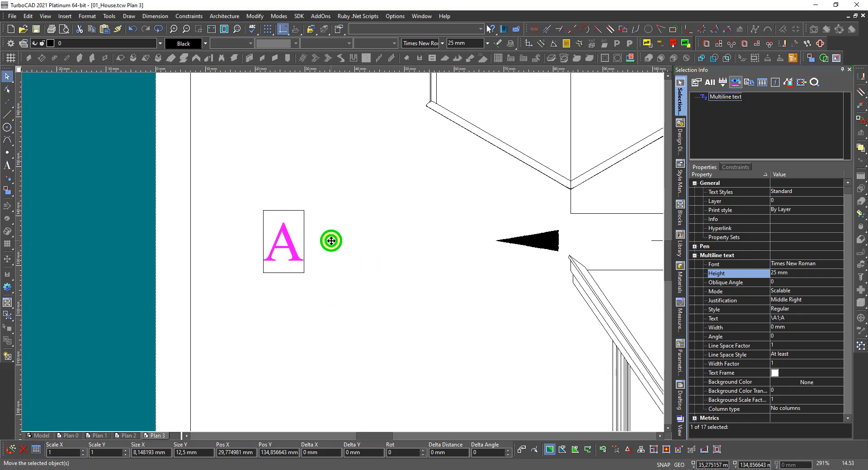
pyautogui.click(509, 246)
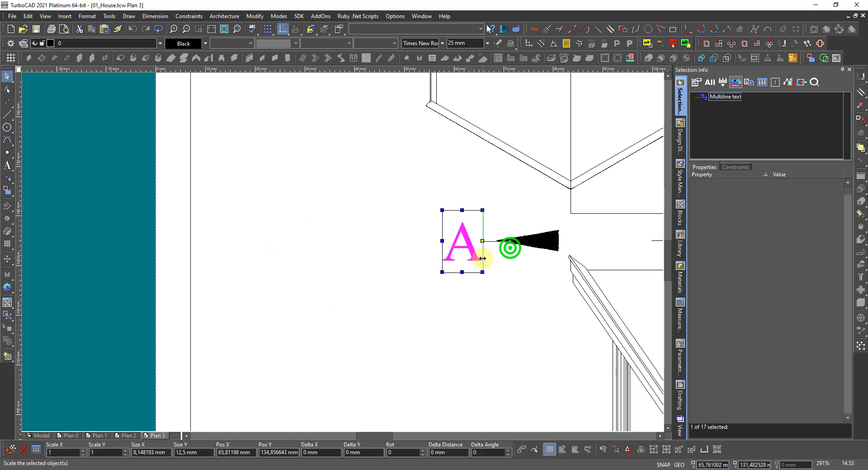
pyautogui.scroll(-4, 370, 244)
pyautogui.scroll(2, 397, 248)
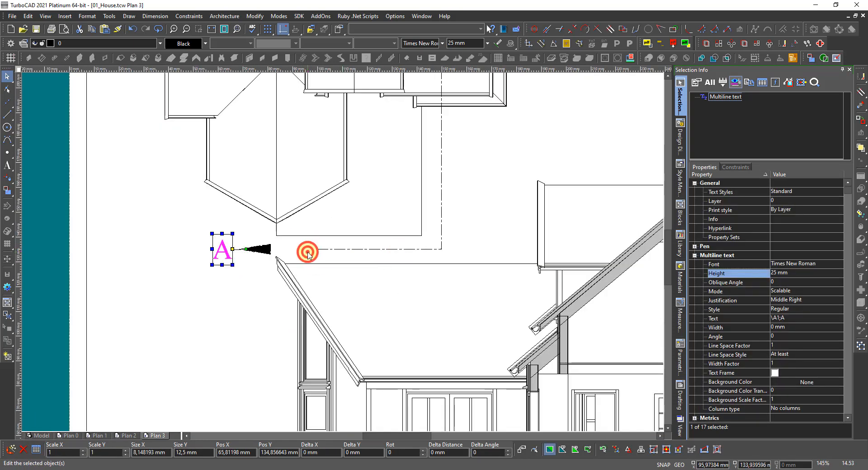
pyautogui.rightClick(308, 252)
pyautogui.click(326, 213)
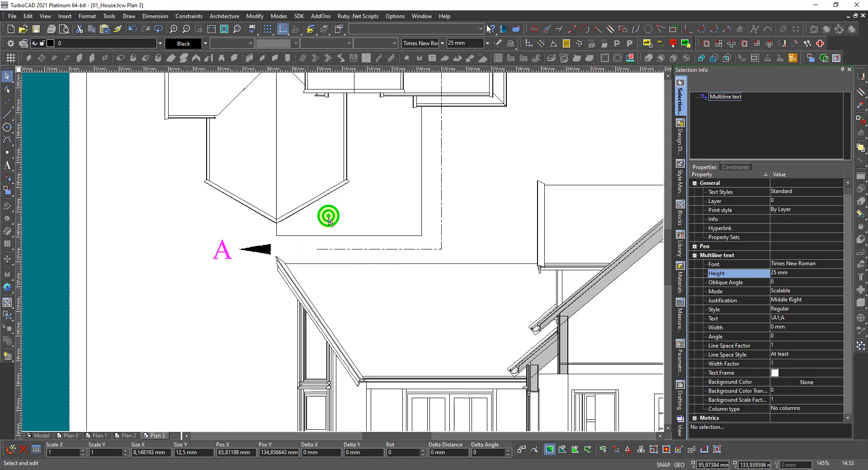
# Step: Extend the section line's lower segment about 18 mm left to meet the base of the lower arrowhead
pyautogui.click(329, 249)
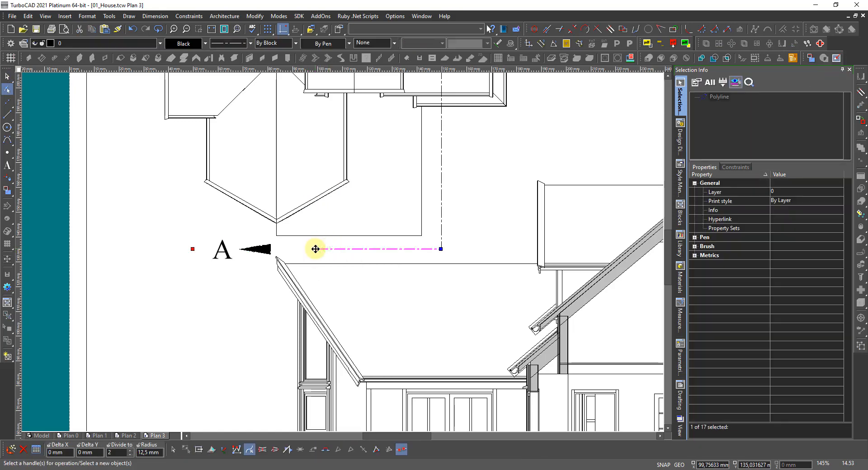
pyautogui.click(315, 248)
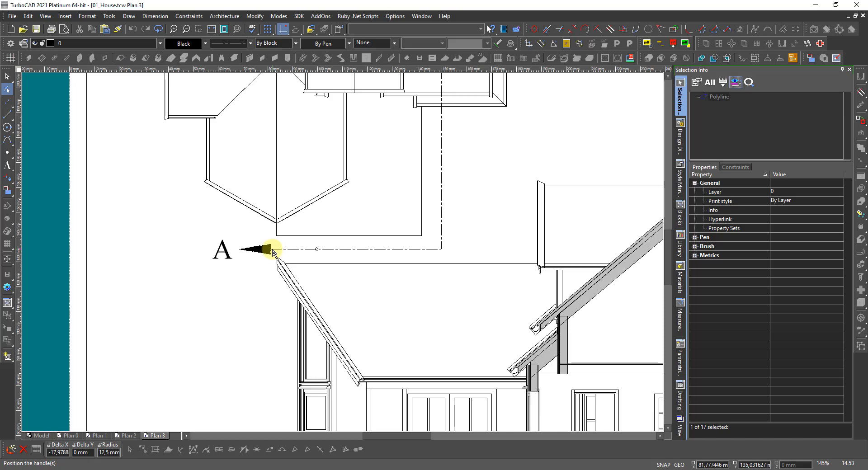
pyautogui.click(273, 251)
# Step: Extend the section line's upper segment about 18 mm left to meet the upper arrowhead's base and clear the selection
pyautogui.scroll(-5, 223, 252)
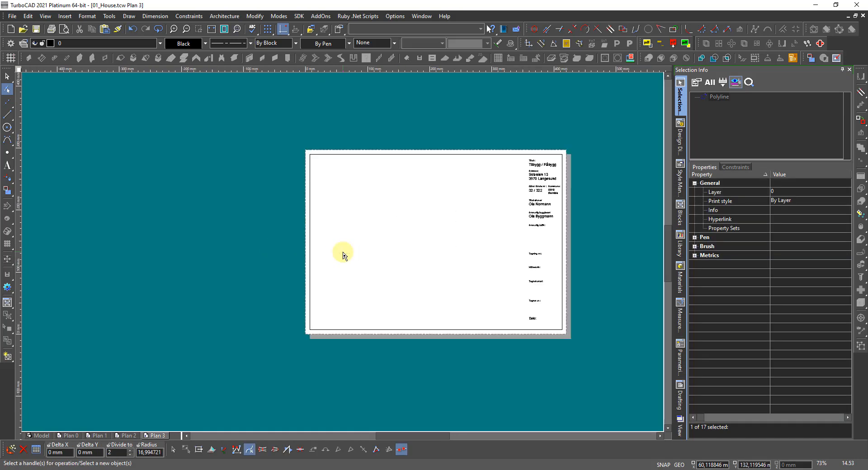
pyautogui.scroll(5, 356, 206)
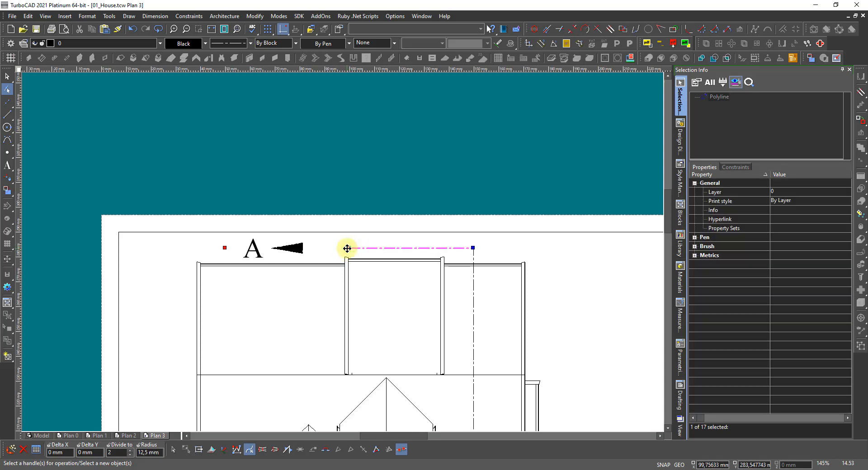
pyautogui.click(348, 248)
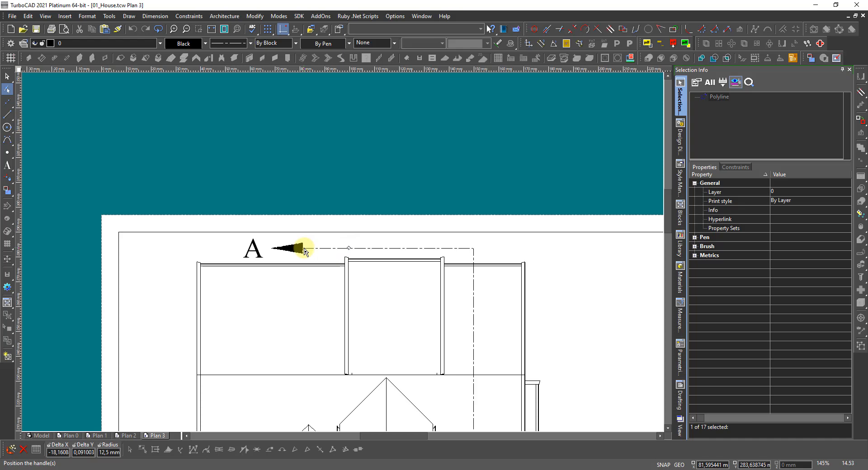
pyautogui.click(302, 248)
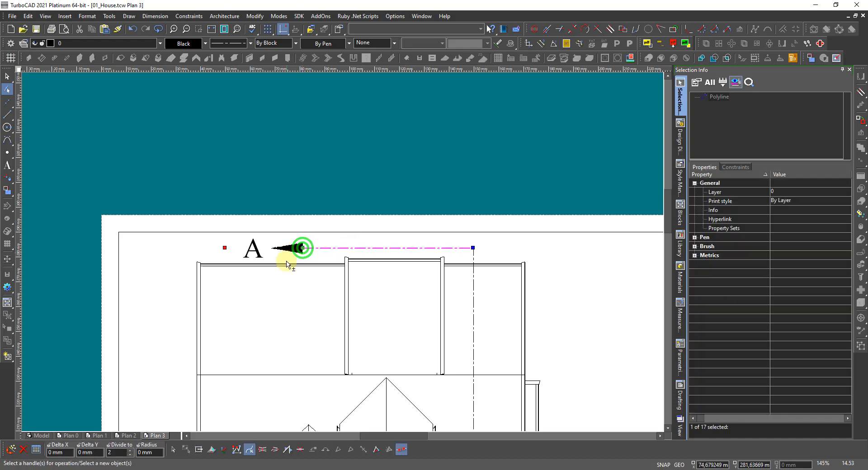
pyautogui.click(244, 276)
# Step: Examine the section sheet's layout, the placed sectional view and the source floor plan beside the sheet
pyautogui.scroll(-2, 238, 275)
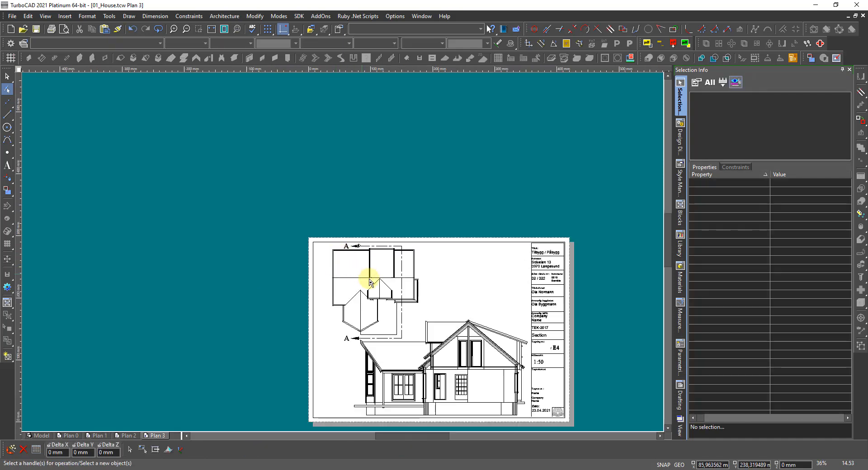
pyautogui.scroll(-1, 404, 314)
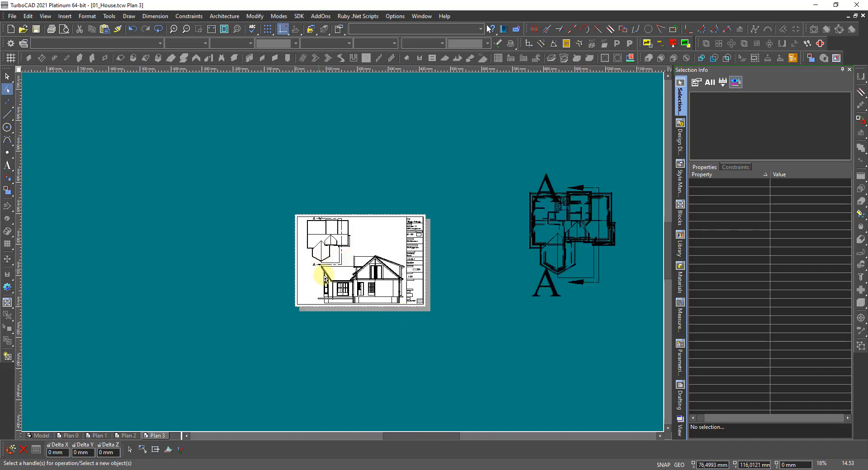
pyautogui.scroll(-1, 527, 286)
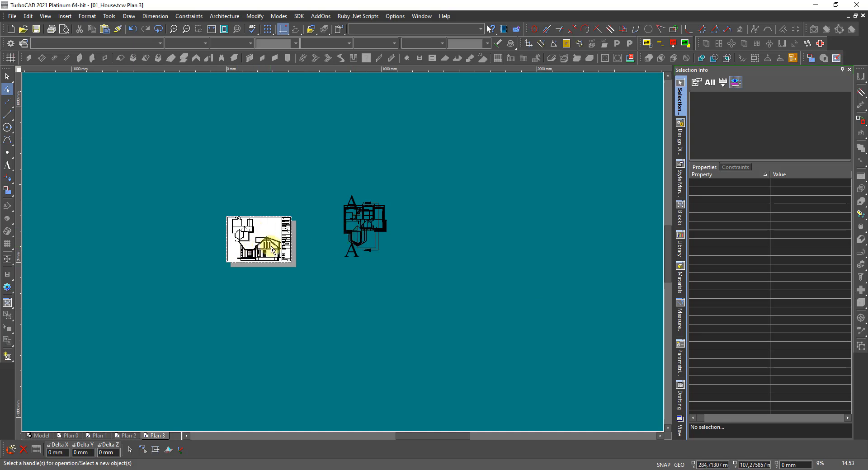
pyautogui.click(274, 248)
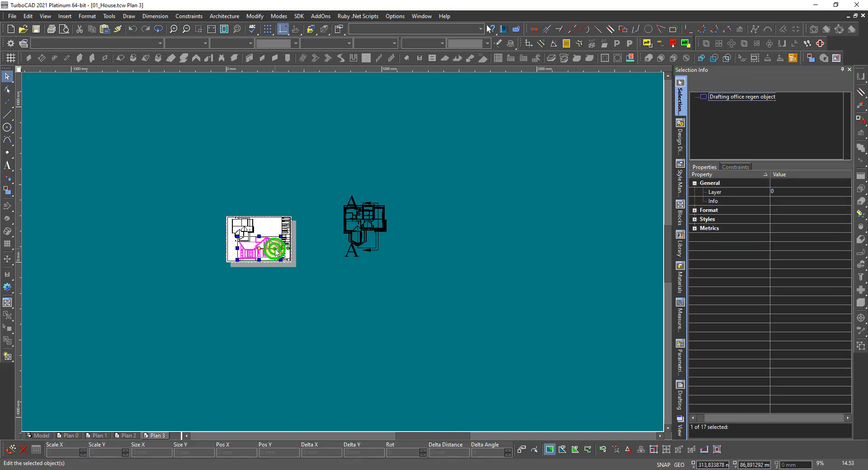
pyautogui.scroll(1, 305, 237)
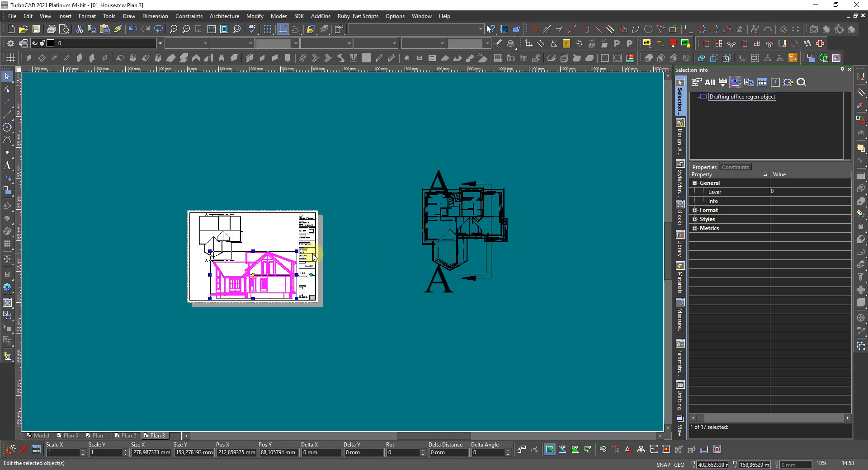
pyautogui.scroll(-1, 410, 240)
pyautogui.scroll(-2, 411, 243)
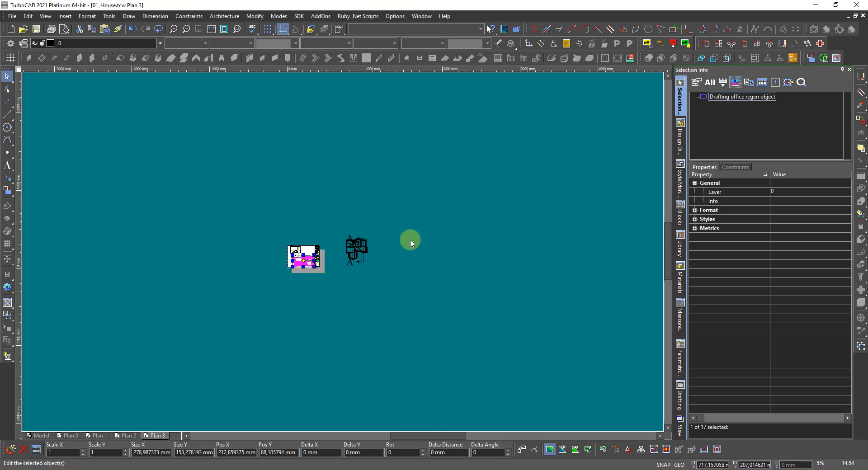
pyautogui.scroll(2, 348, 257)
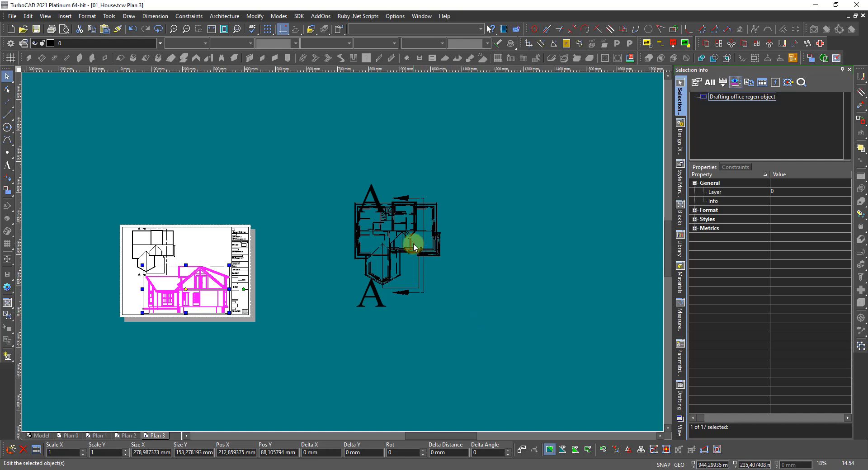
pyautogui.scroll(-1, 413, 246)
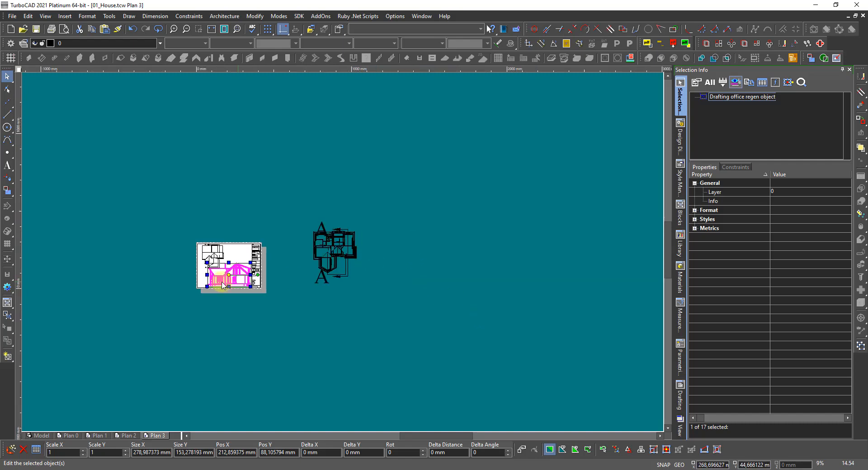
pyautogui.scroll(1, 212, 278)
pyautogui.click(451, 284)
pyautogui.scroll(2, 425, 258)
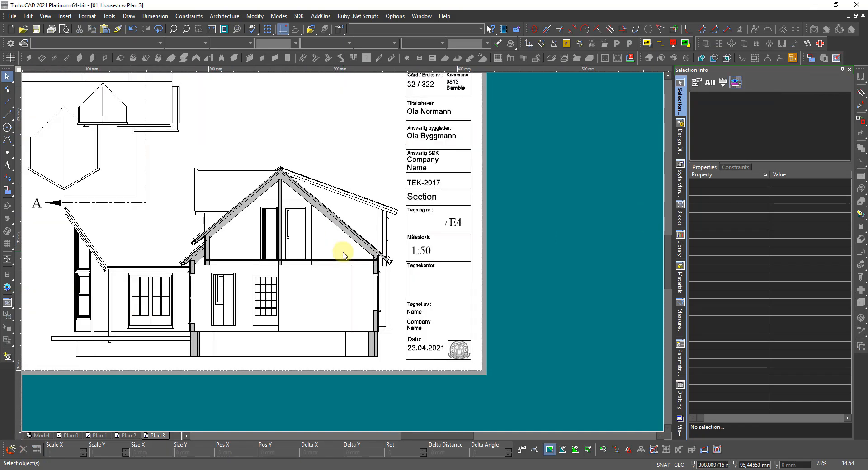
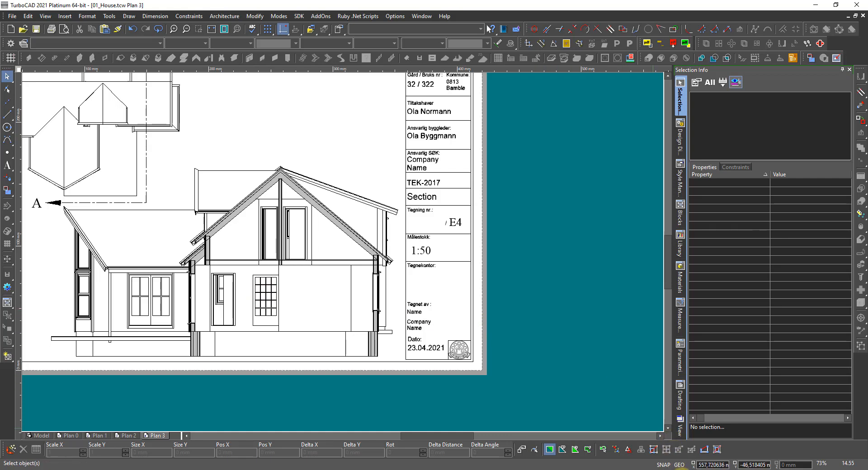
pyautogui.click(688, 469)
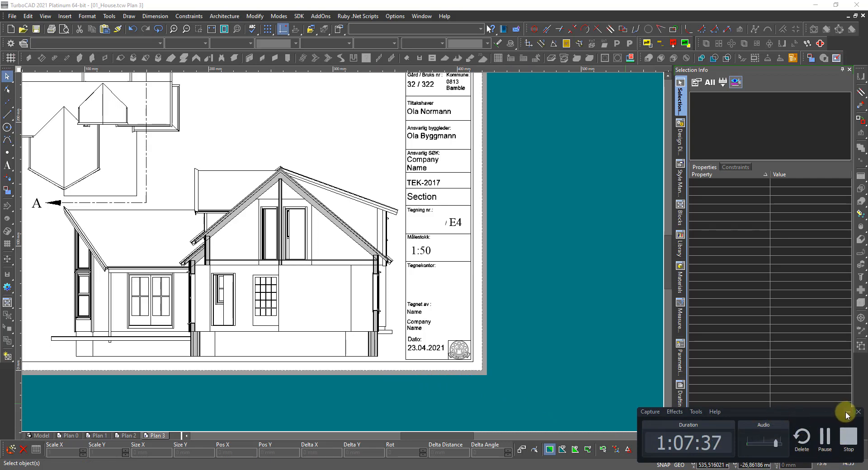
pyautogui.click(848, 413)
# Step: Fit the complete section sheet to the view by its selected contents and clear the selection
pyautogui.scroll(-3, 394, 378)
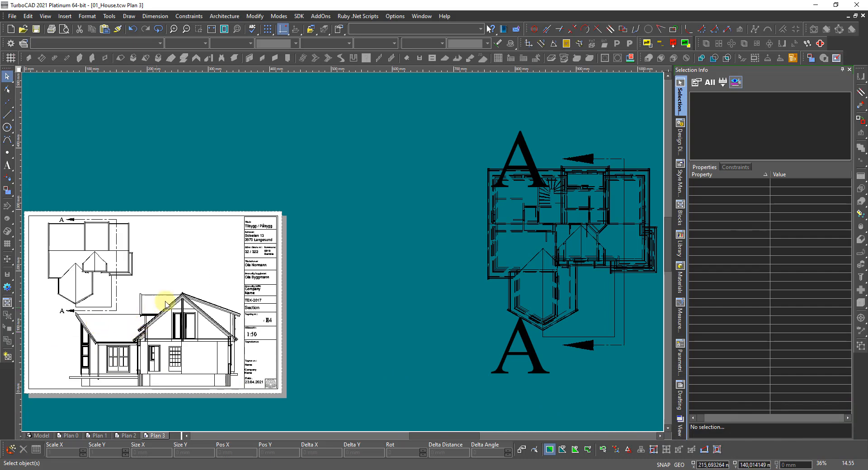
pyautogui.scroll(-3, 254, 328)
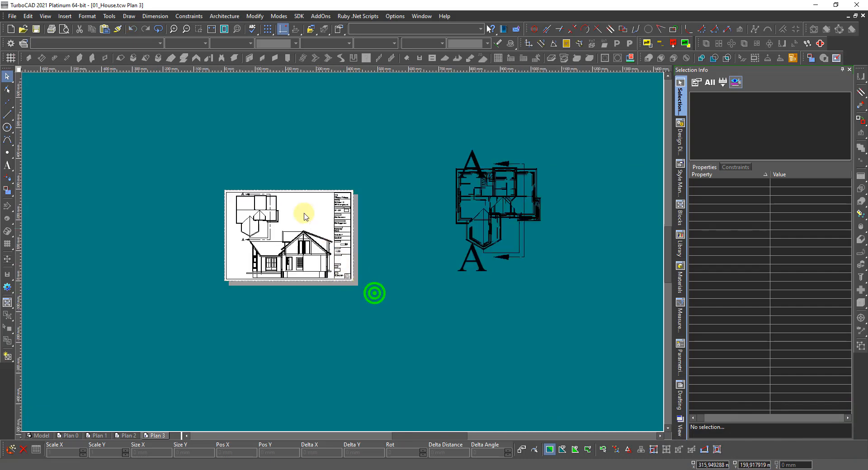
pyautogui.moveTo(375, 293); pyautogui.dragTo(203, 172)
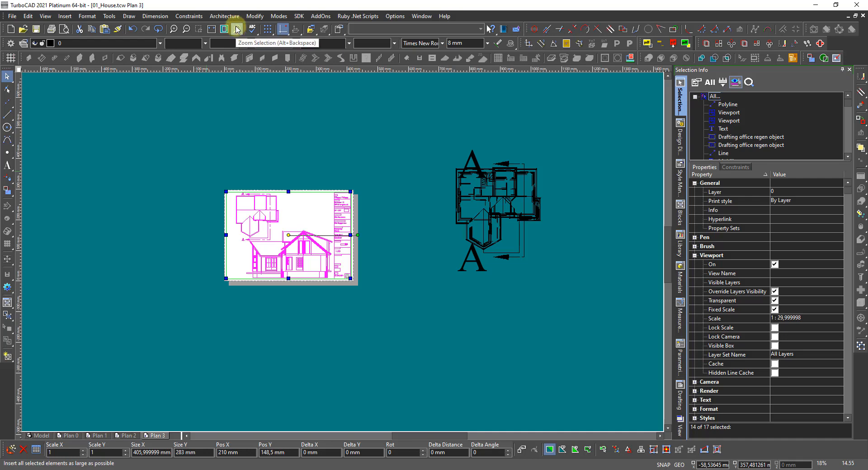
pyautogui.click(237, 30)
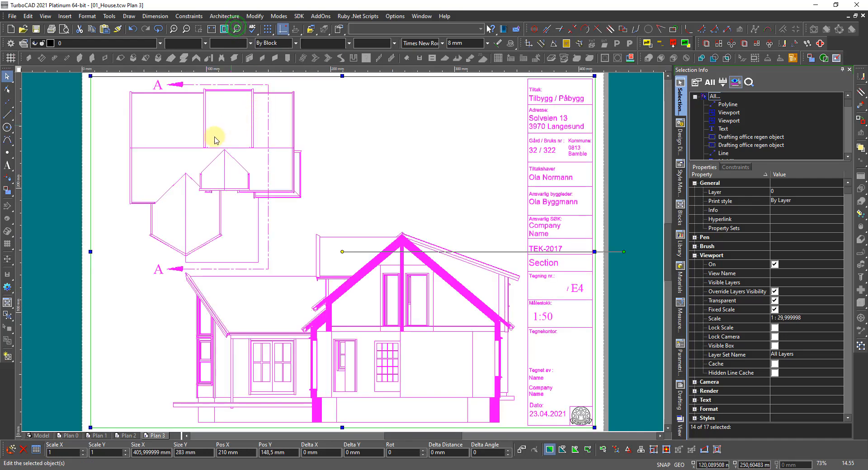
pyautogui.click(54, 145)
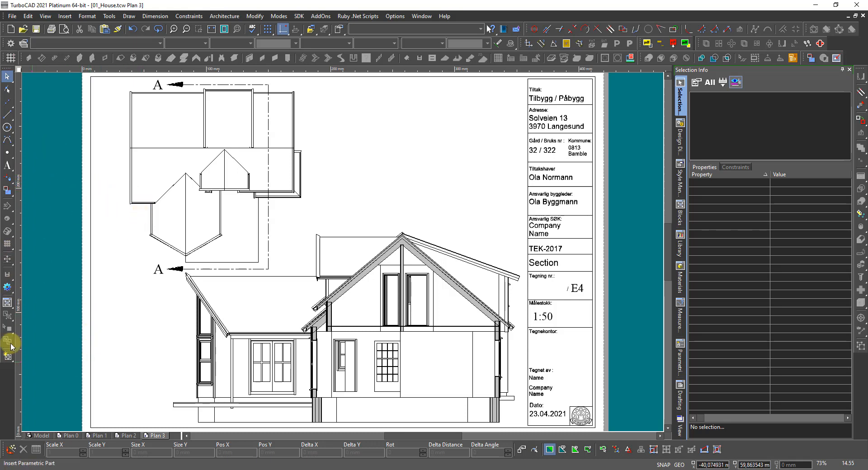
# Step: Switch to model space, show the house in the SE dimetric view and render it as a realistically shaded image
pyautogui.click(40, 436)
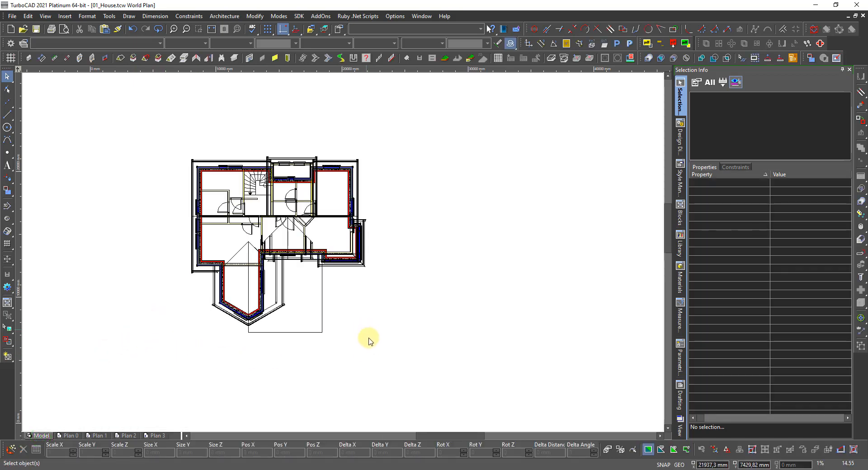
pyautogui.rightClick(368, 339)
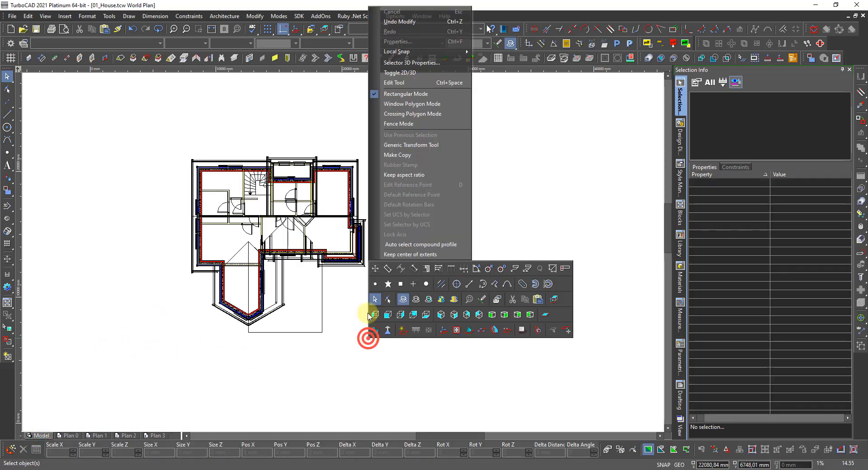
pyautogui.click(503, 317)
pyautogui.rightClick(280, 322)
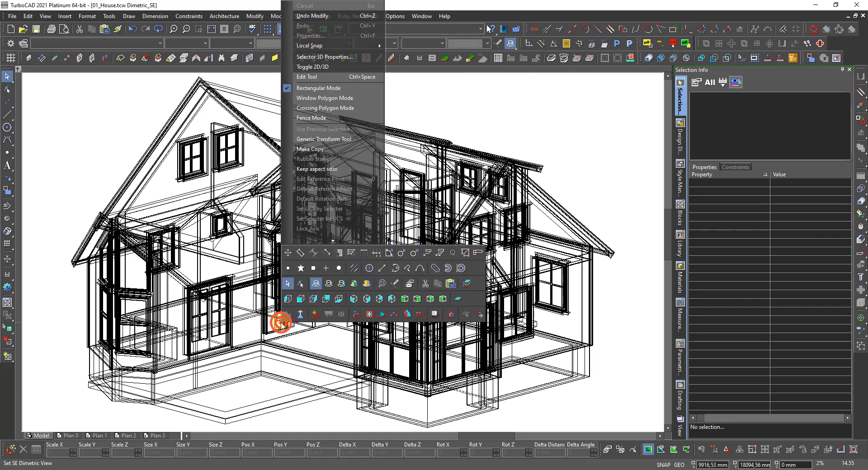
pyautogui.click(353, 285)
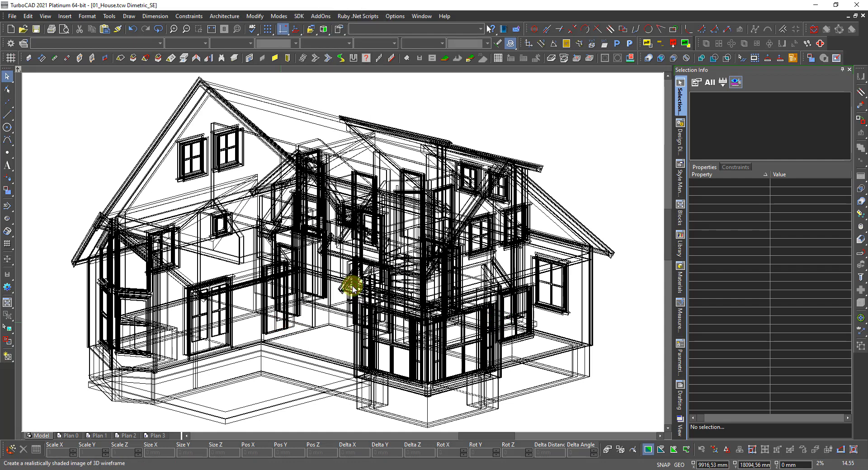